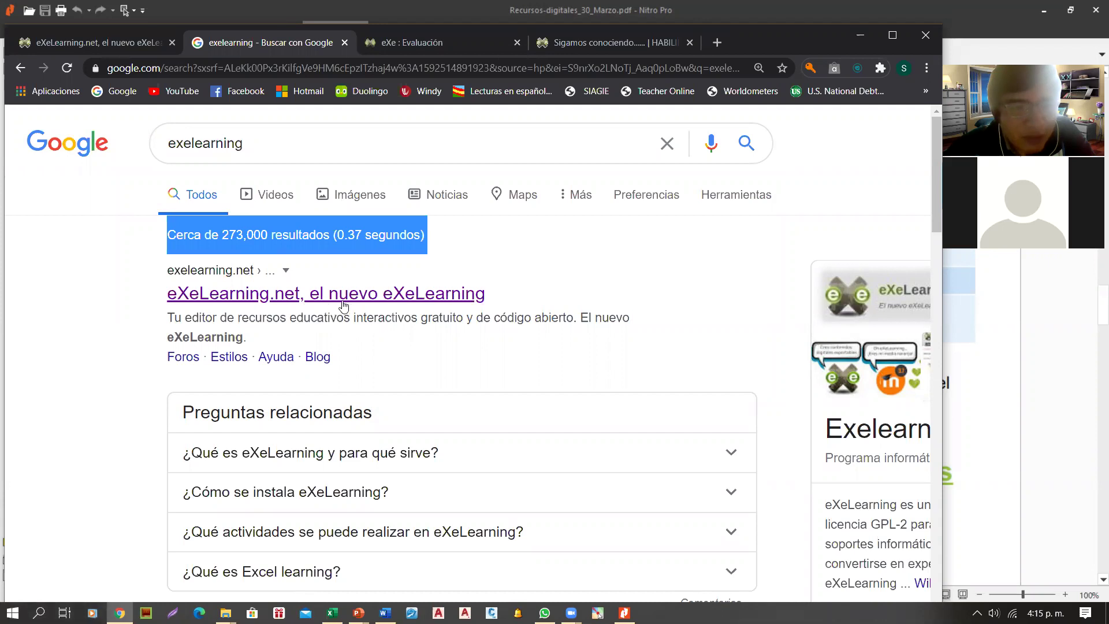
Open the eXeLearning.net site from the search results and go to its Microsoft Windows downloads.
{"action": "left_click", "coordinate": [346, 304]}
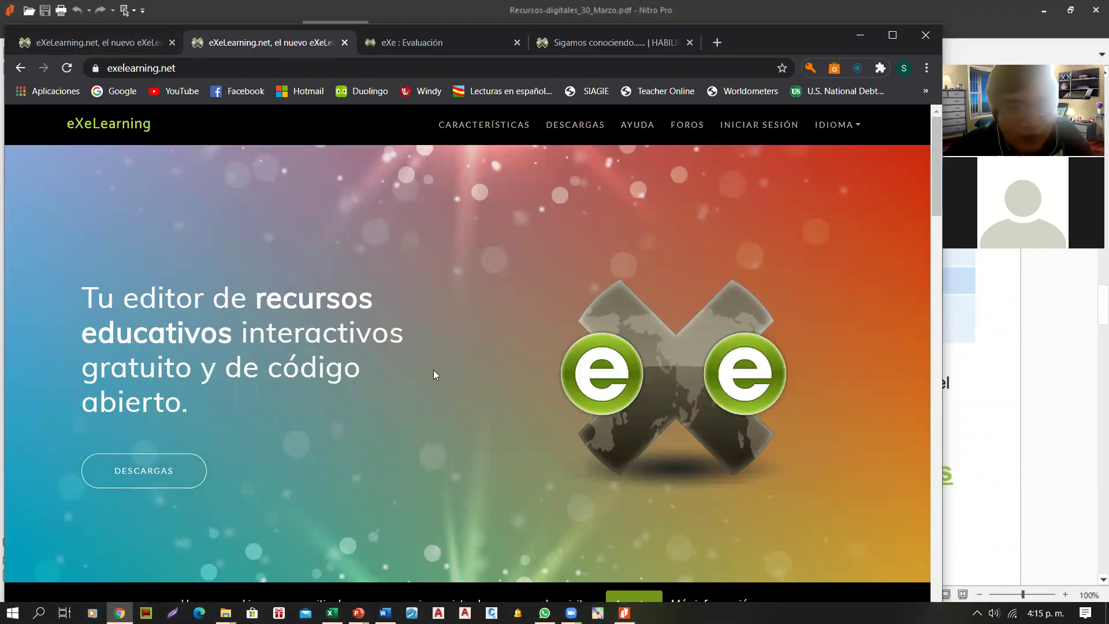
{"action": "scroll", "coordinate": [435, 373], "scroll_direction": "down", "scroll_amount": 10}
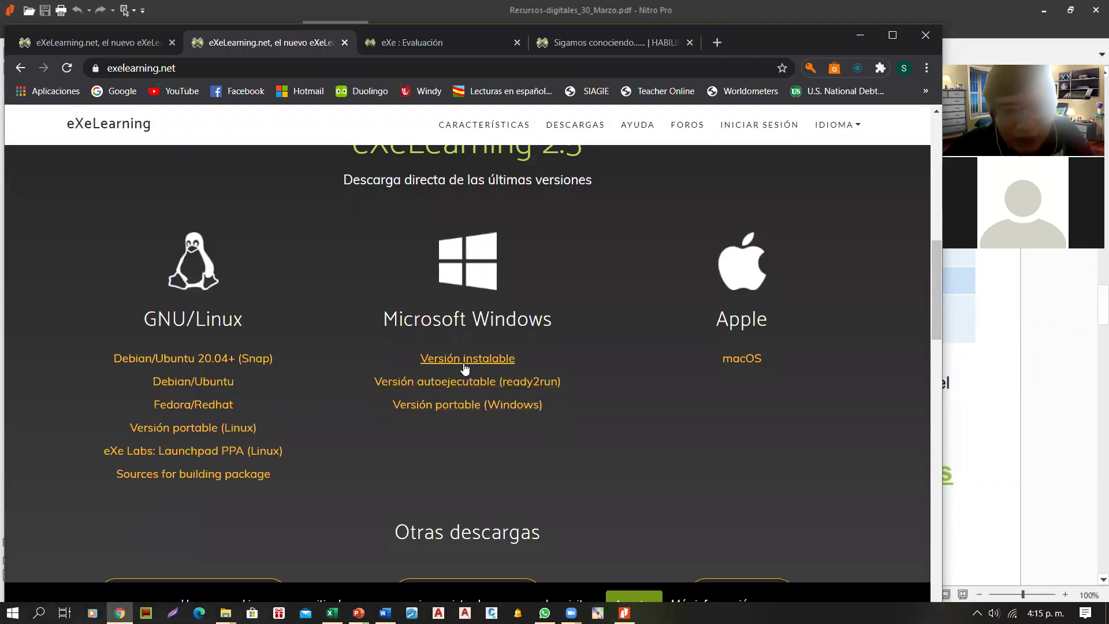
Outline the Microsoft Windows "Versión instalable" link with a red rectangle and end the screen annotation.
{"action": "left_click", "coordinate": [599, 614]}
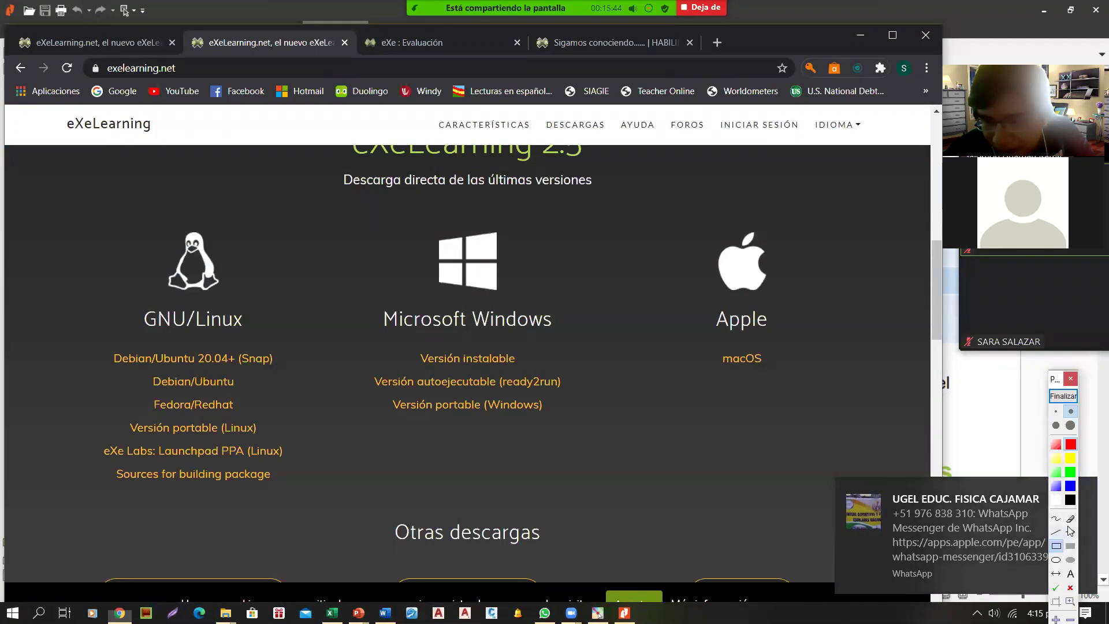
{"action": "left_click", "coordinate": [1055, 546]}
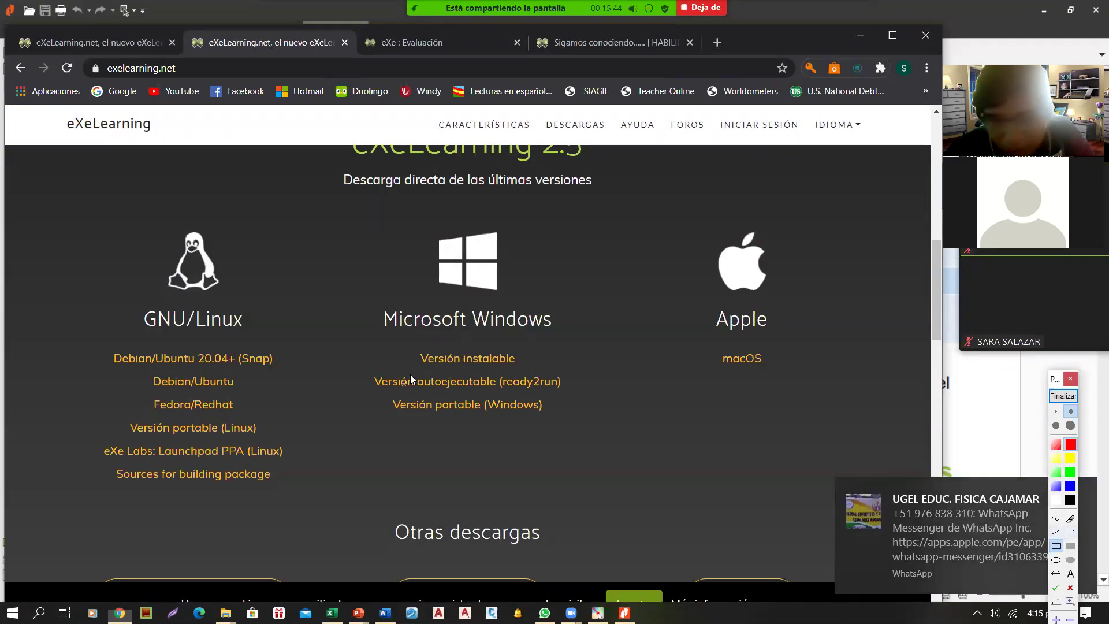
{"action": "left_click_drag", "start_coordinate": [412, 343], "coordinate": [526, 372]}
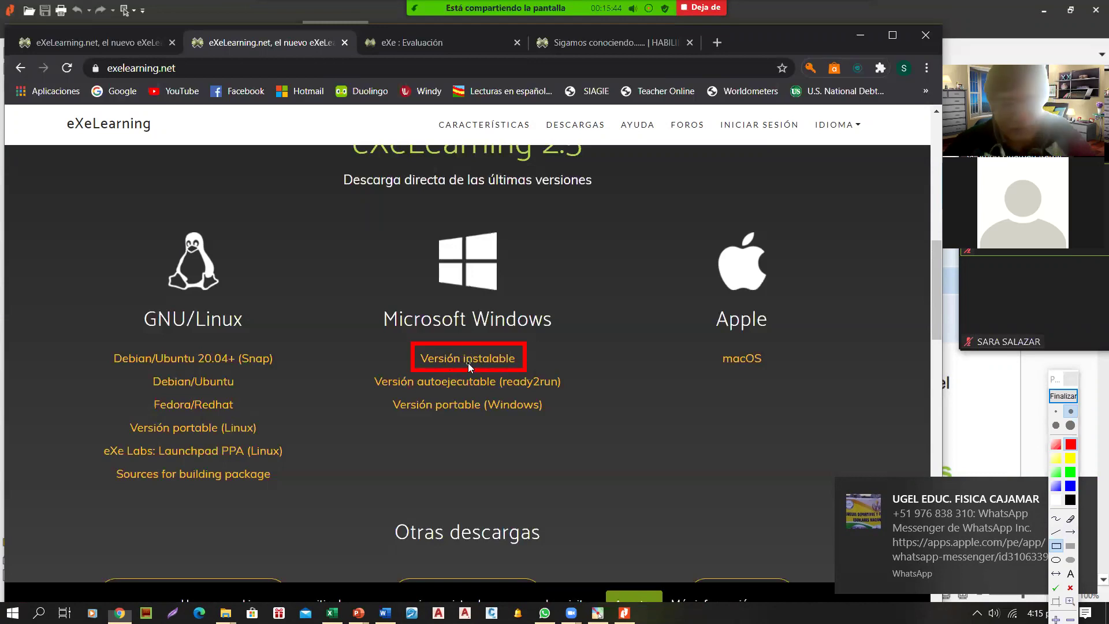
{"action": "left_click", "coordinate": [1063, 396]}
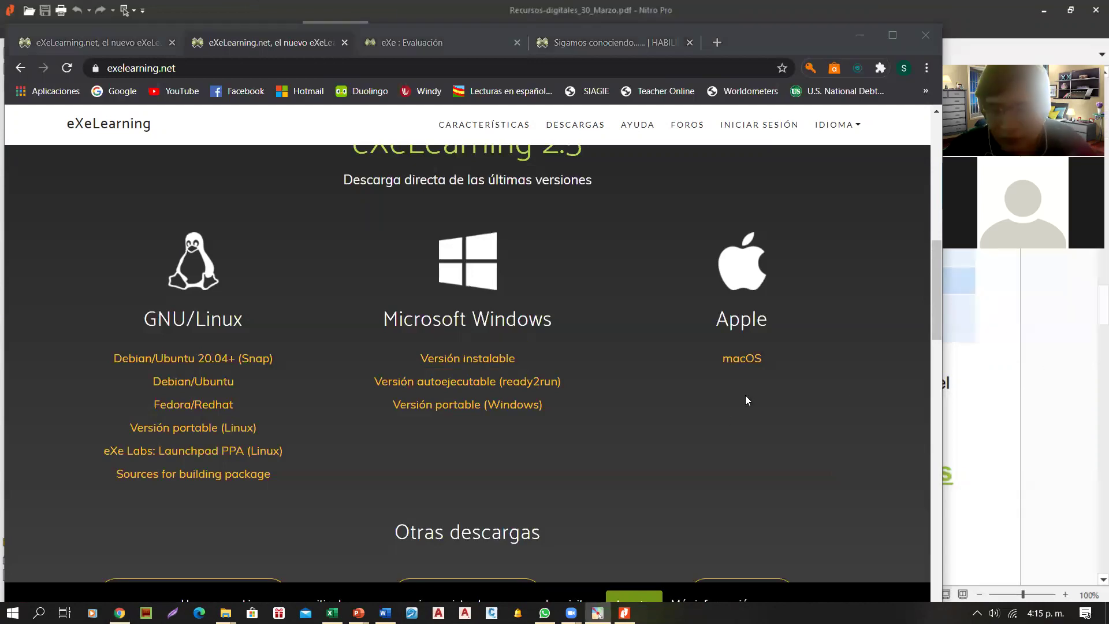
Download the installable Windows version of eXeLearning and show the browser's full list of downloads.
{"action": "left_click", "coordinate": [486, 360]}
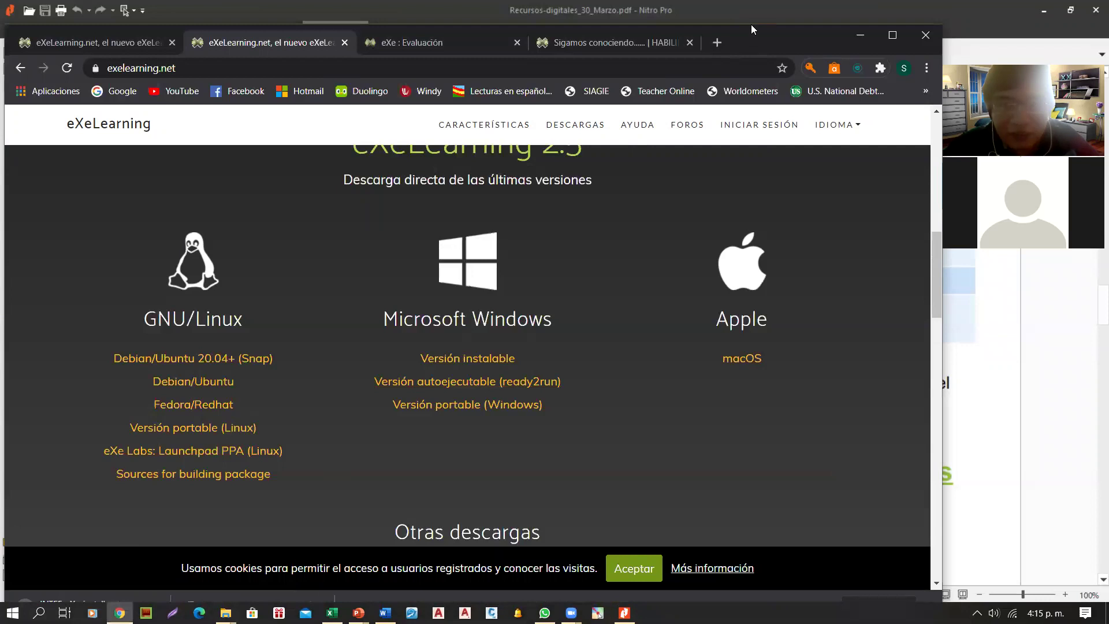
{"action": "left_click_drag", "start_coordinate": [751, 25], "coordinate": [752, 6]}
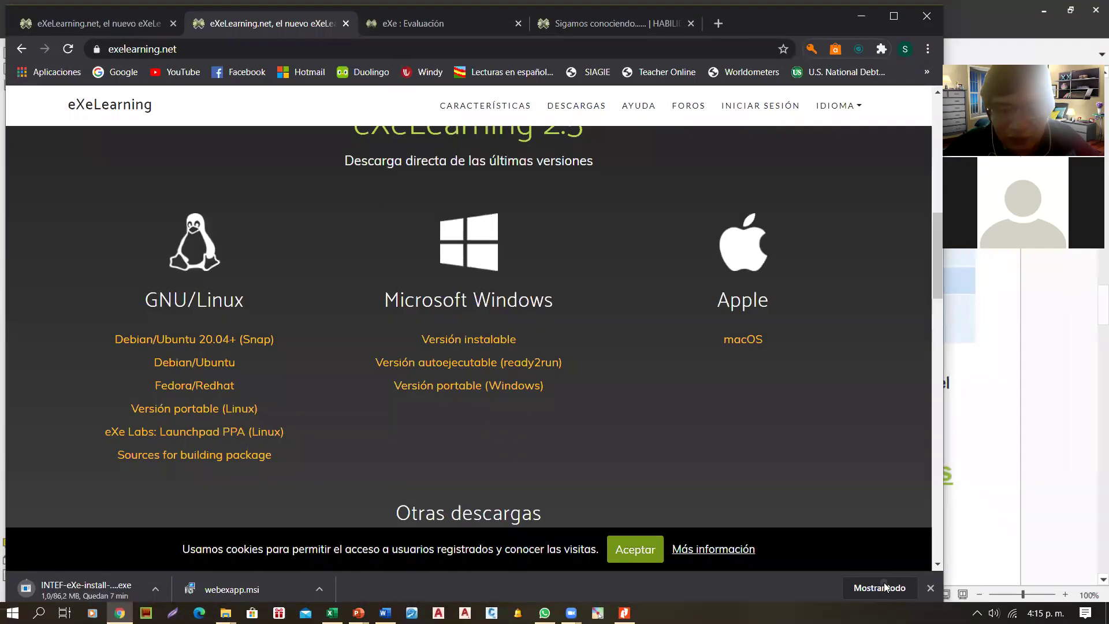
{"action": "left_click", "coordinate": [885, 587]}
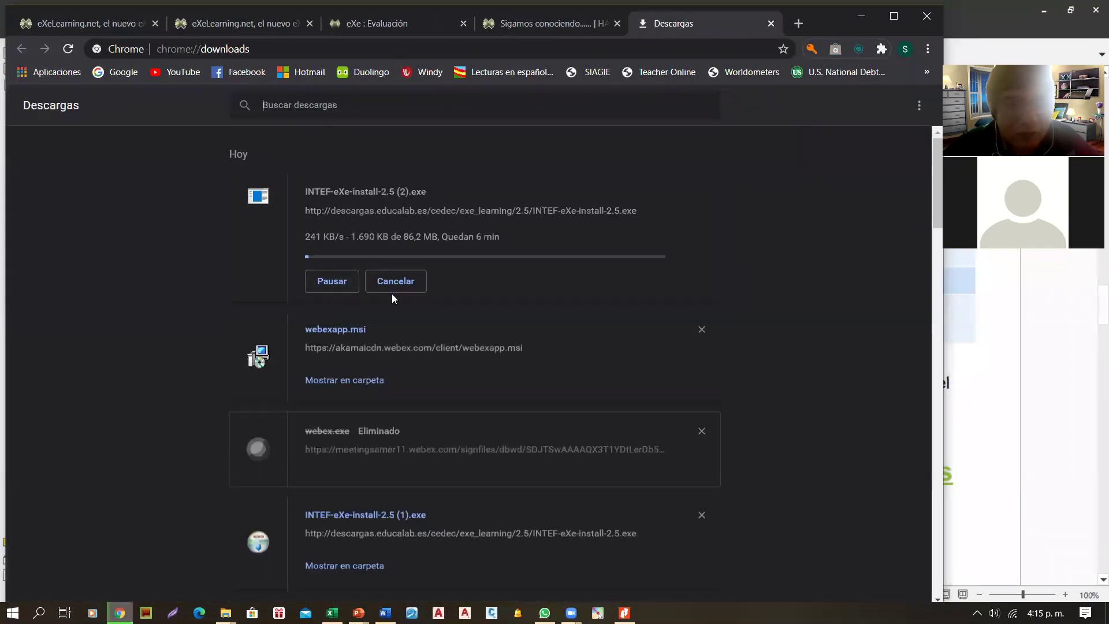
Try to run the already downloaded INTEF-eXe-install-2.5 (1) installer as administrator from the Descargas folder.
{"action": "left_click", "coordinate": [368, 380]}
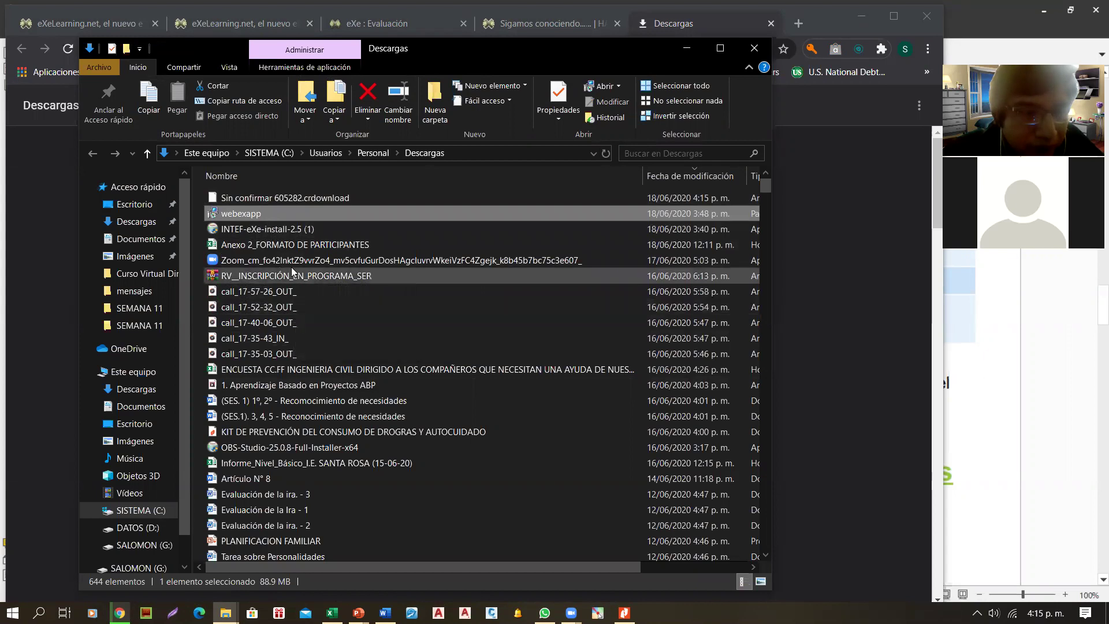
{"action": "left_click", "coordinate": [277, 229]}
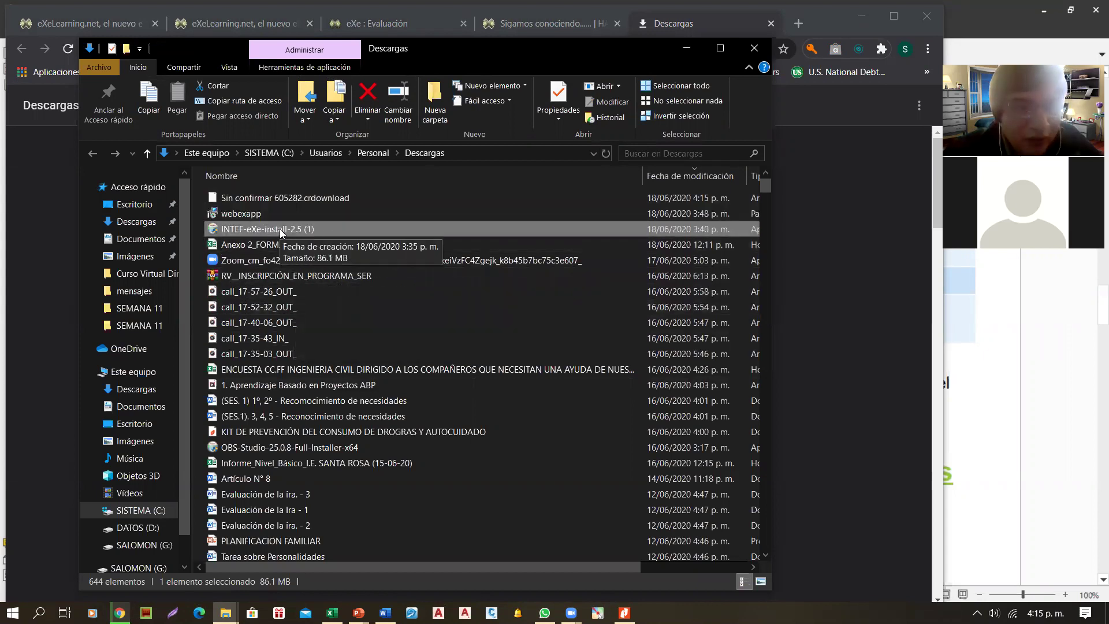
{"action": "right_click", "coordinate": [279, 229]}
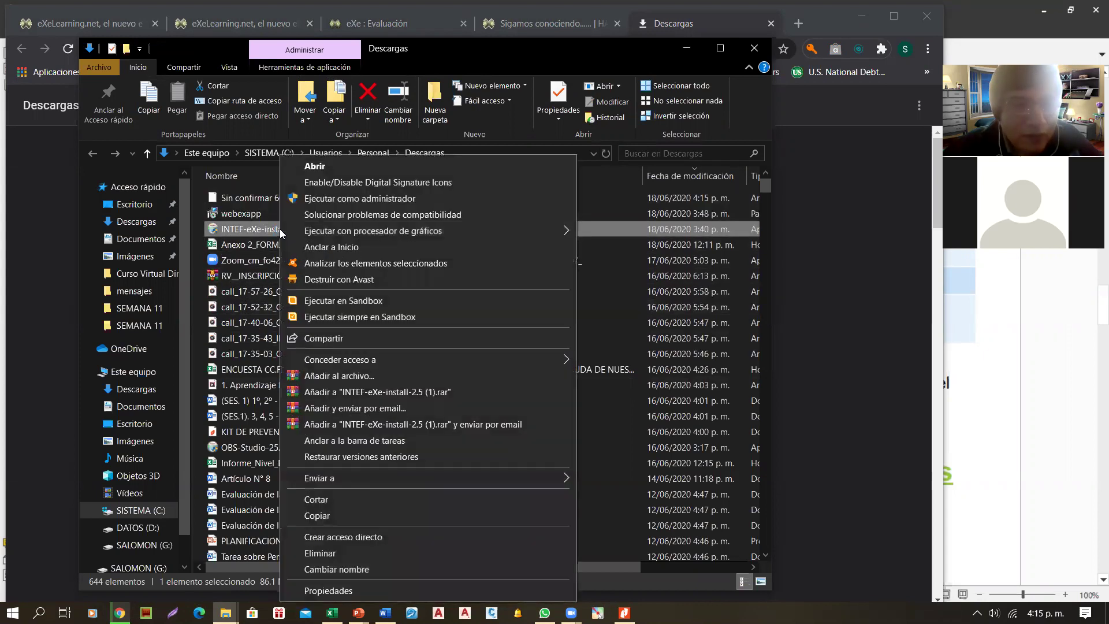
{"action": "left_click", "coordinate": [350, 198]}
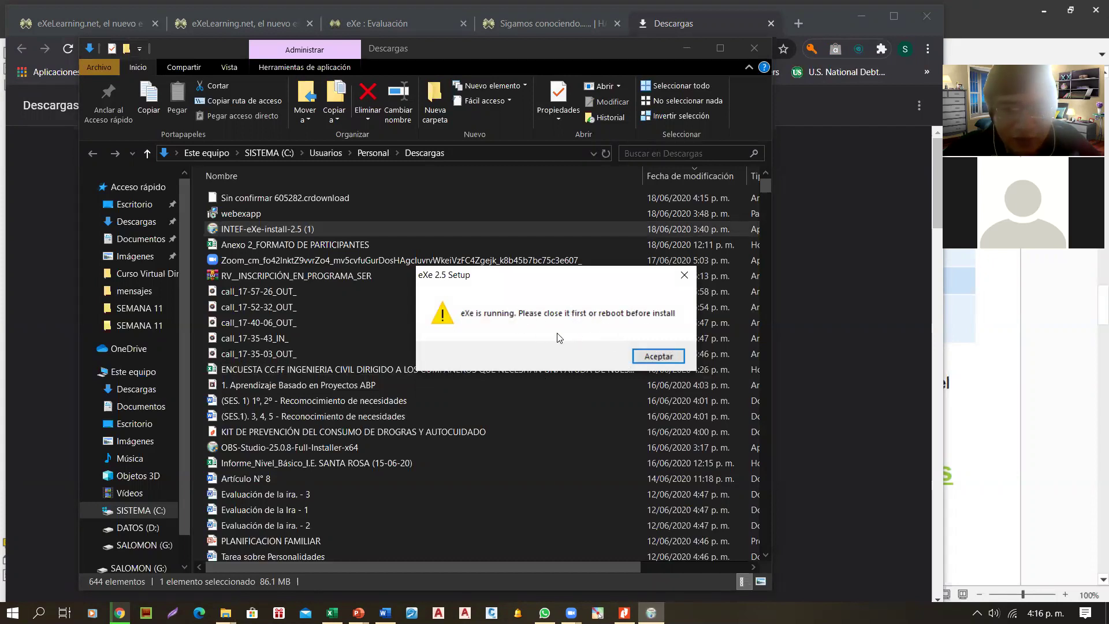
{"action": "left_click", "coordinate": [658, 356]}
{"action": "left_click", "coordinate": [686, 48]}
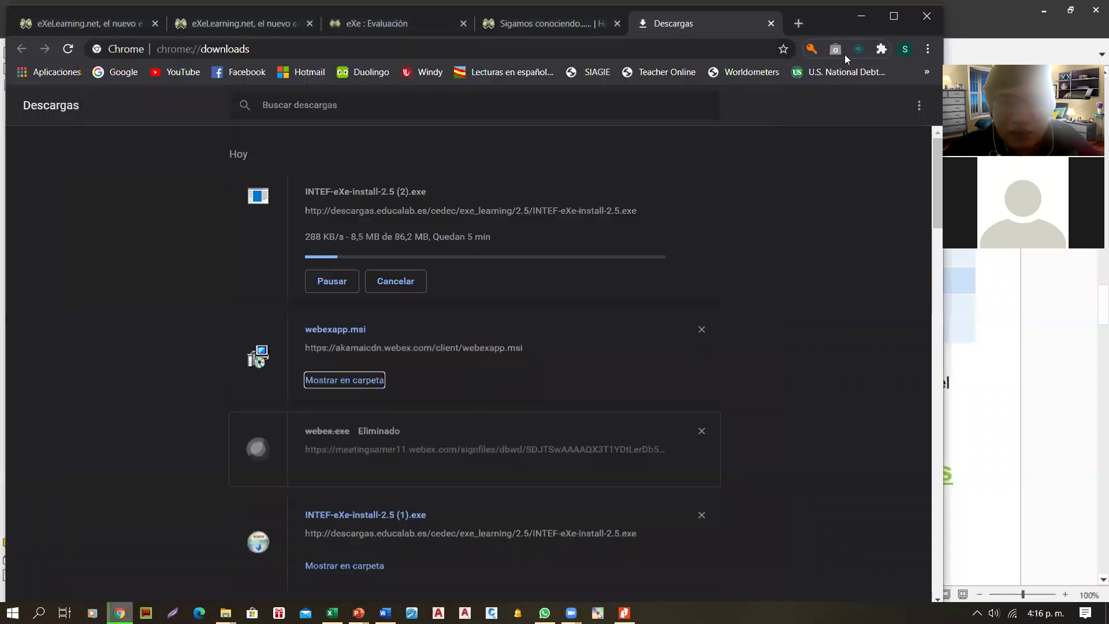
Pause the INTEF-eXe-install-2.5 (2).exe download, and minimize the browser and PDF windows to reach the desktop.
{"action": "left_click", "coordinate": [353, 287]}
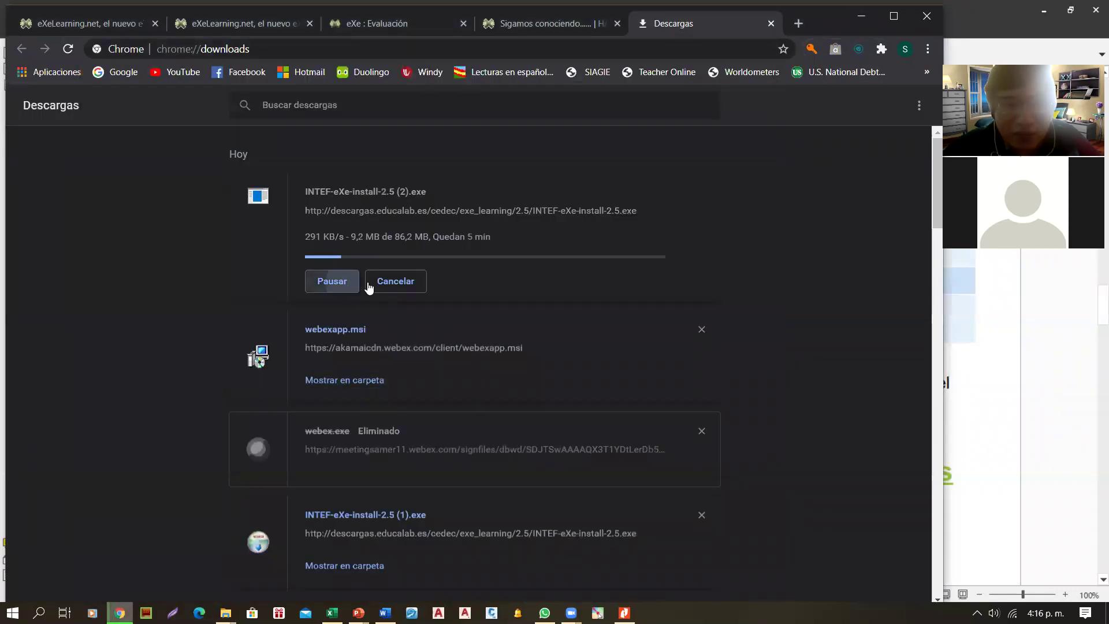
{"action": "left_click", "coordinate": [861, 16]}
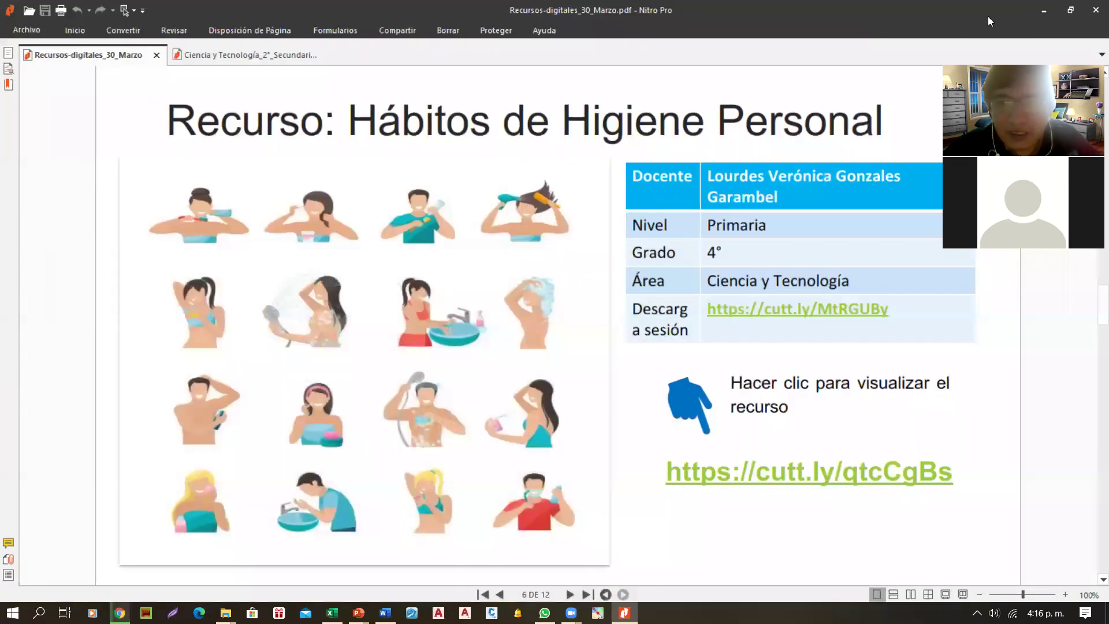
{"action": "left_click", "coordinate": [1043, 10]}
{"action": "right_click", "coordinate": [752, 401]}
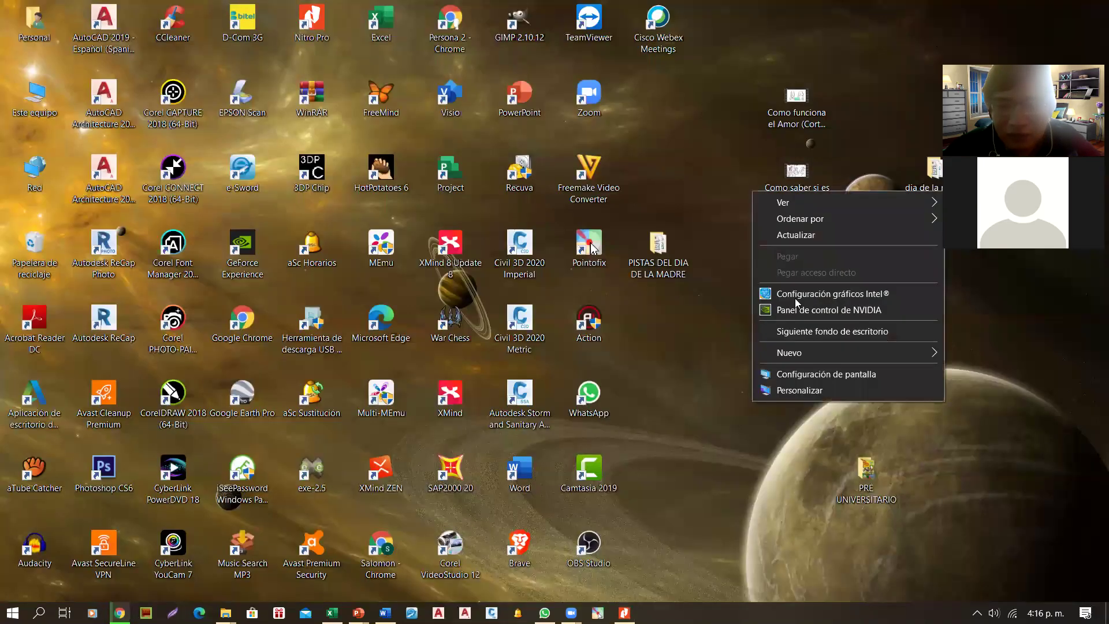
{"action": "left_click", "coordinate": [798, 236]}
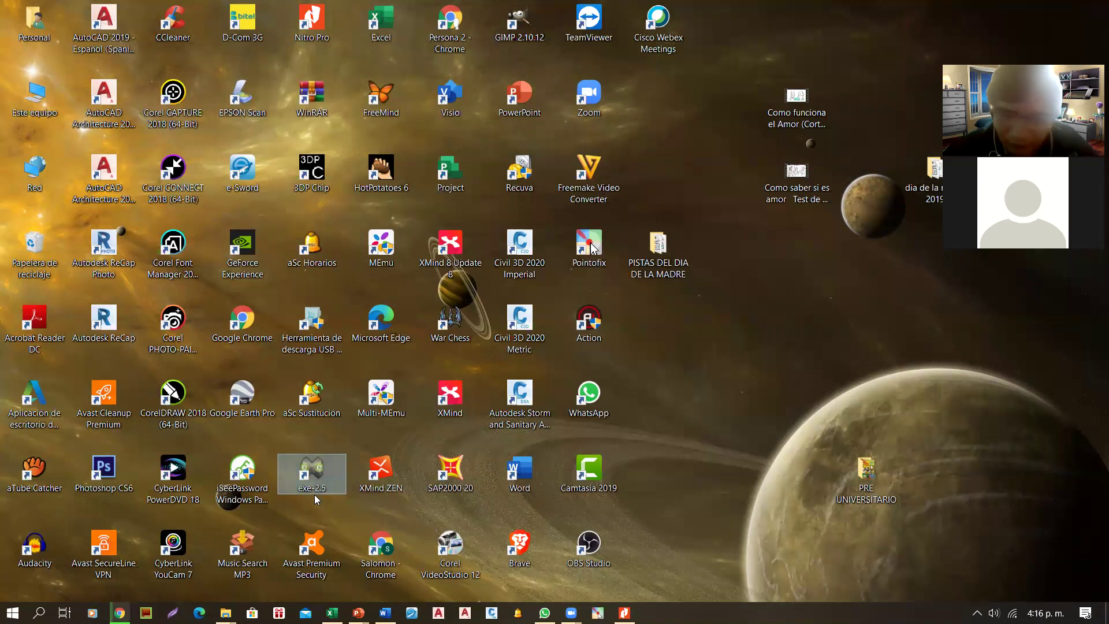
Launch eXeLearning from the exe-2.5 desktop shortcut and expand the "Actividades interactivas" group of iDevices.
{"action": "key", "text": "super+plus"}
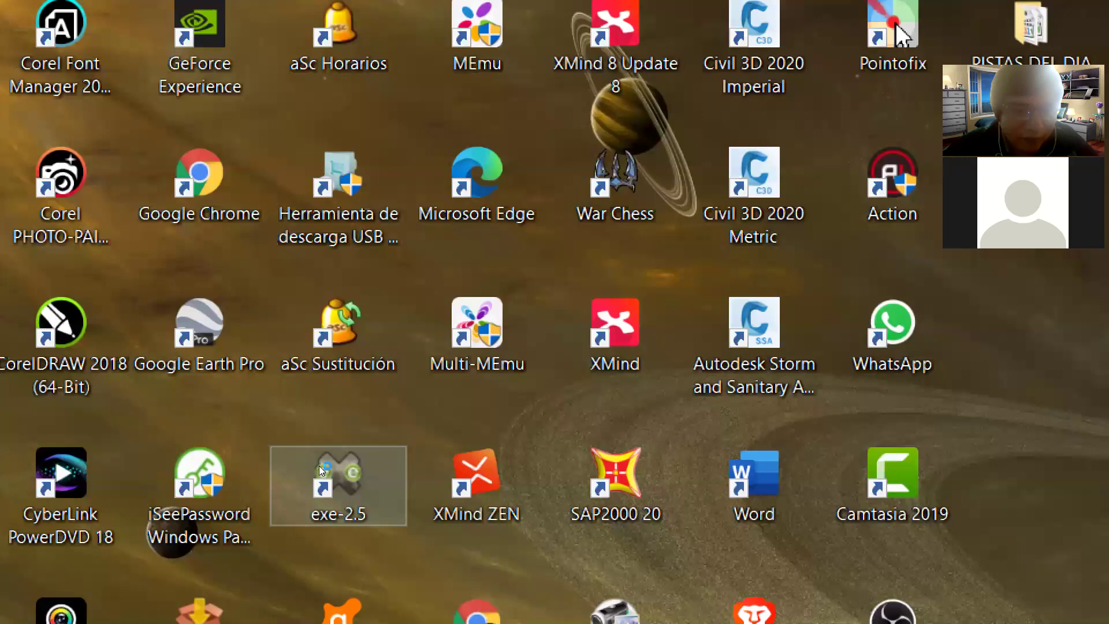
{"action": "left_click", "coordinate": [320, 483]}
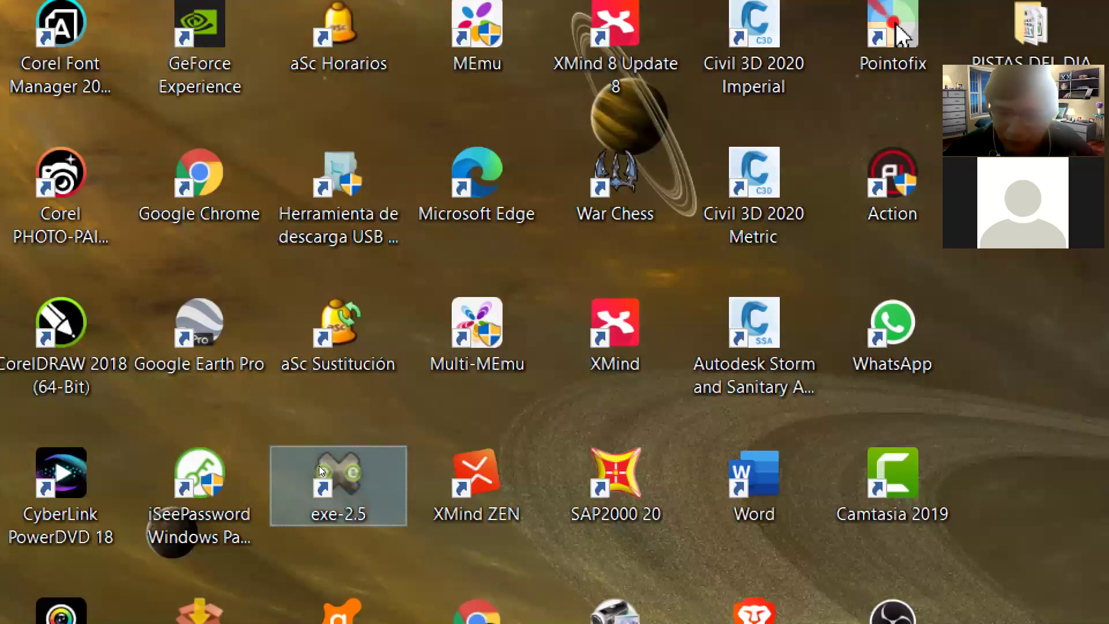
{"action": "key", "text": "super+Escape"}
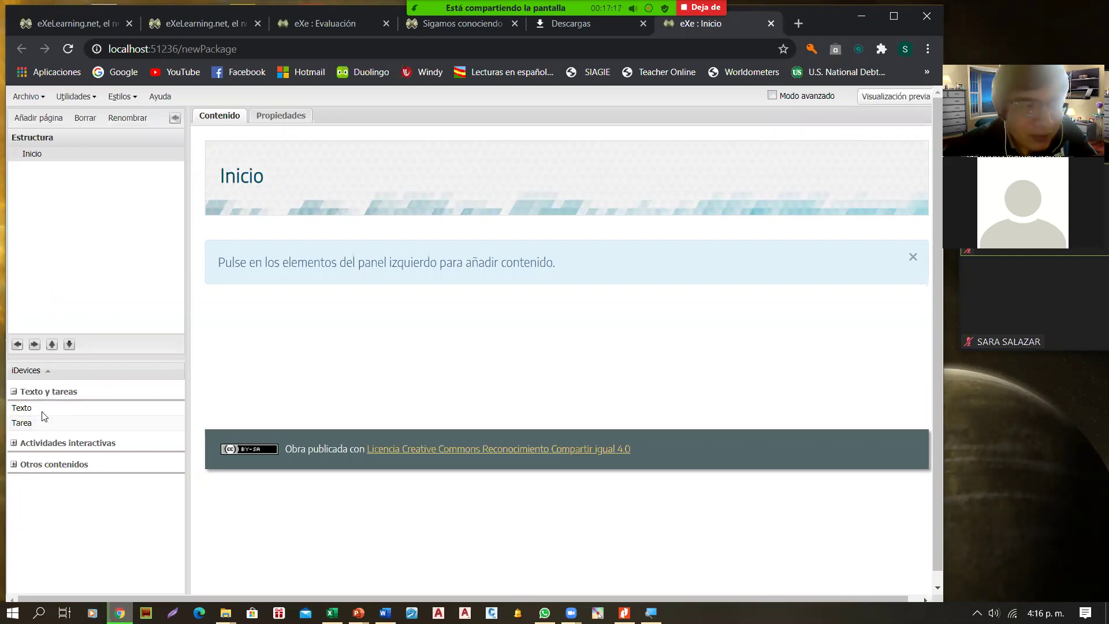
{"action": "left_click", "coordinate": [47, 446]}
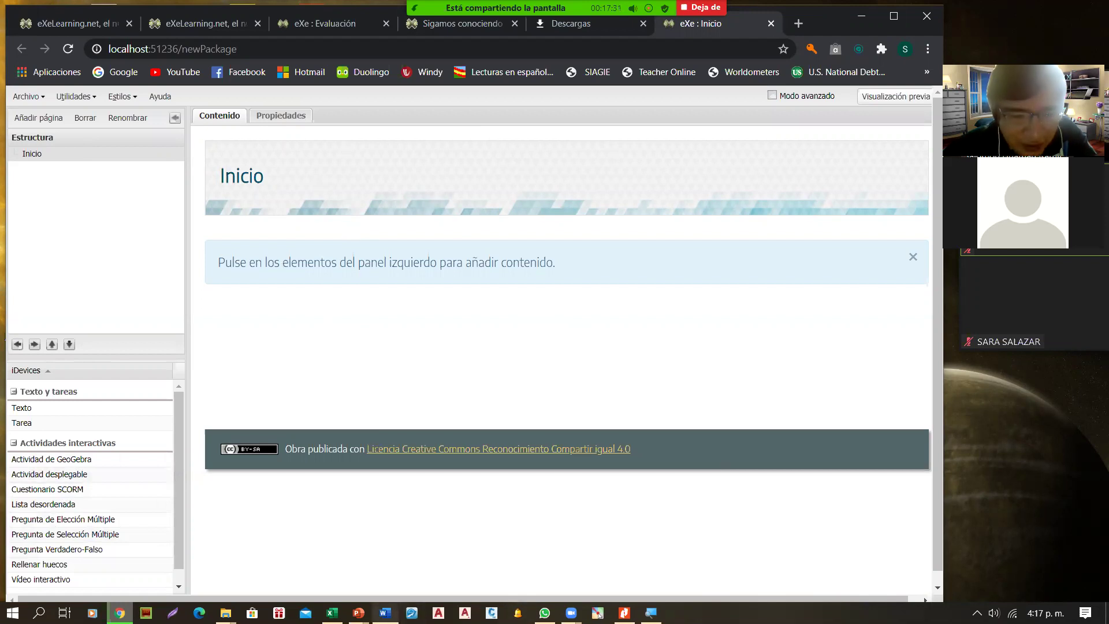
Switch to the Presentación1 presentation in PowerPoint and show slide 1 about the Inicio section.
{"action": "mouse_move", "coordinate": [385, 612]}
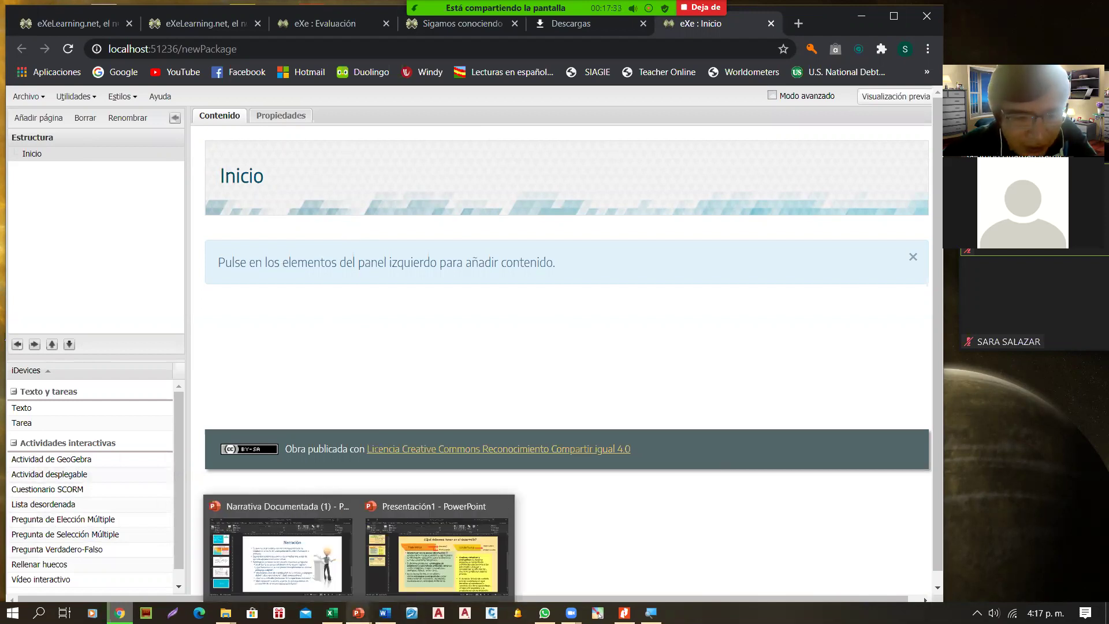
{"action": "left_click", "coordinate": [387, 570]}
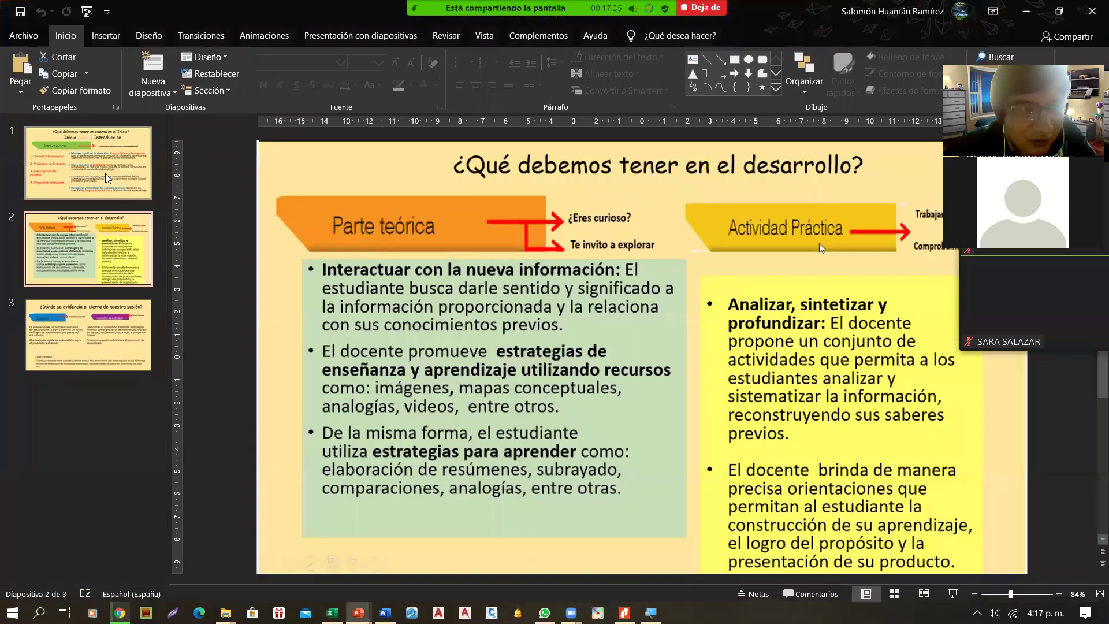
{"action": "left_click", "coordinate": [105, 173]}
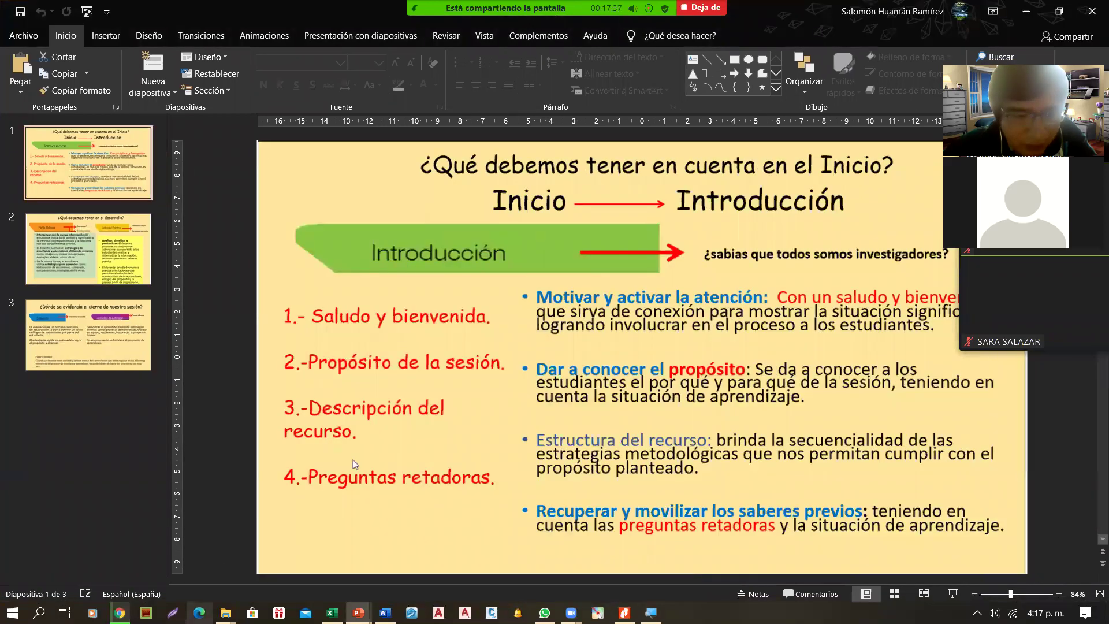
Open the Word document "Esquema de recurso virtual" from the mensajes folder and review its diagram of the digital resource structure.
{"action": "mouse_move", "coordinate": [225, 612]}
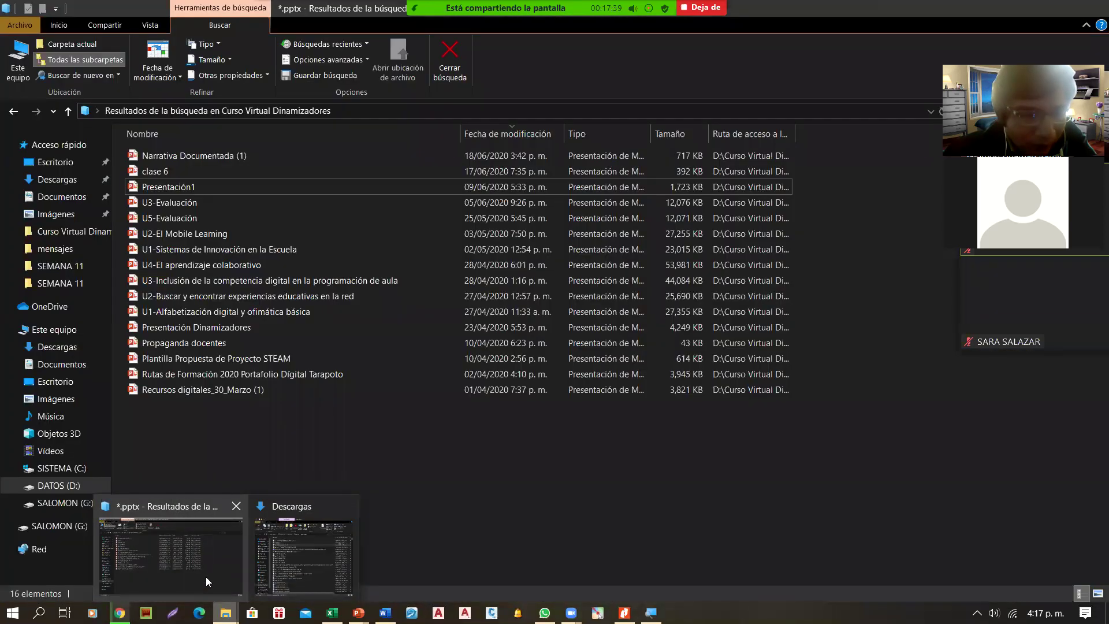
{"action": "left_click", "coordinate": [206, 580]}
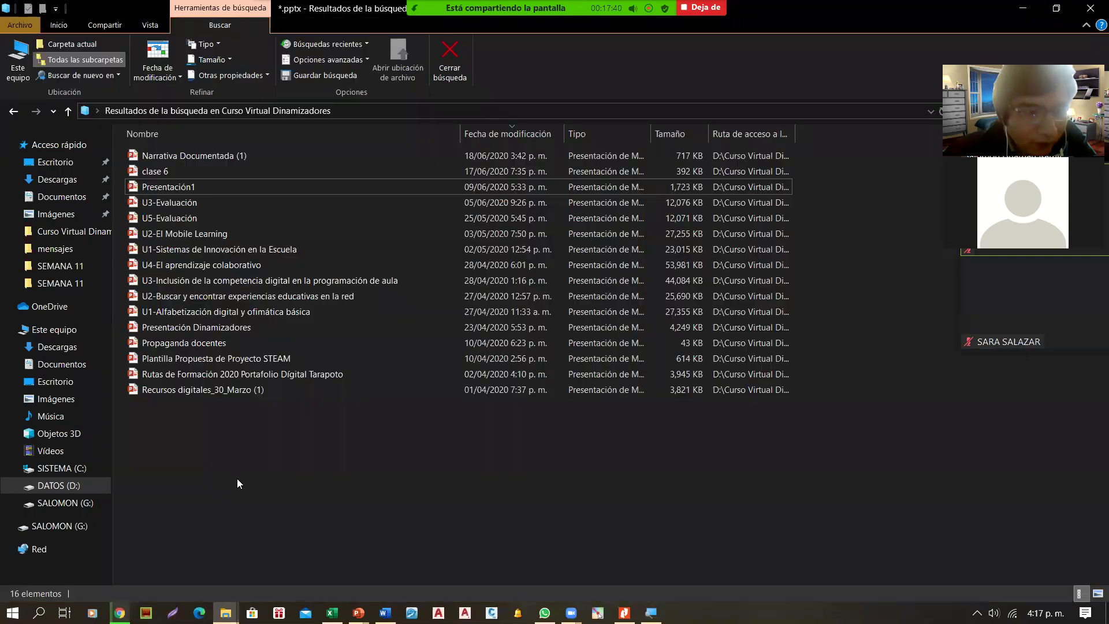
{"action": "left_click", "coordinate": [14, 110]}
{"action": "double_click", "coordinate": [163, 280]}
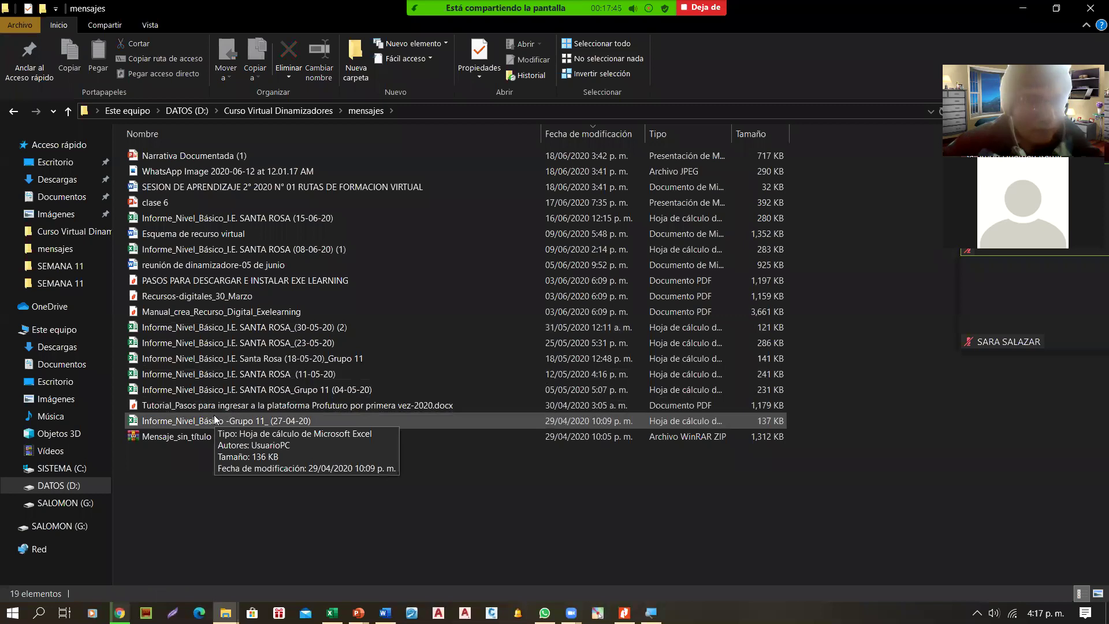
{"action": "left_click", "coordinate": [239, 231]}
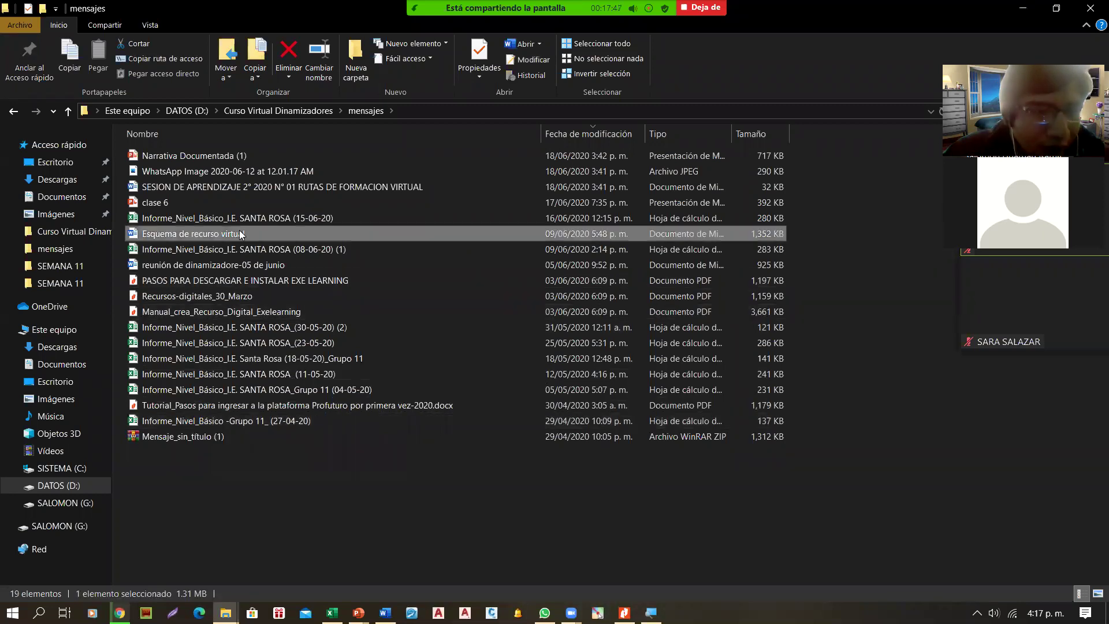
{"action": "double_click", "coordinate": [239, 231]}
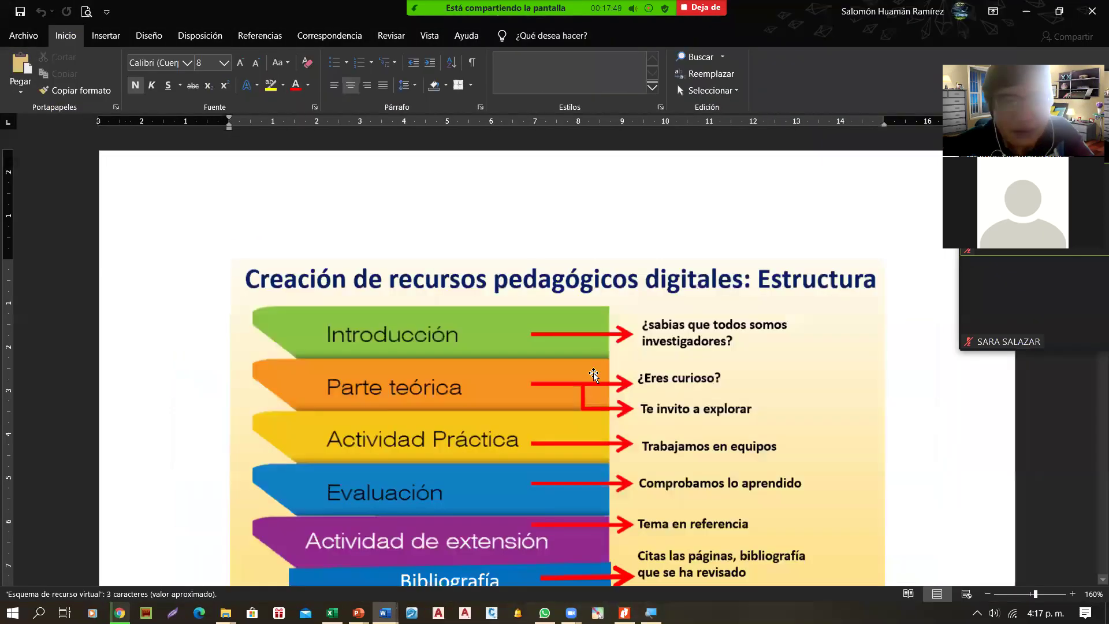
{"action": "scroll", "coordinate": [510, 388], "scroll_direction": "down", "scroll_amount": 3}
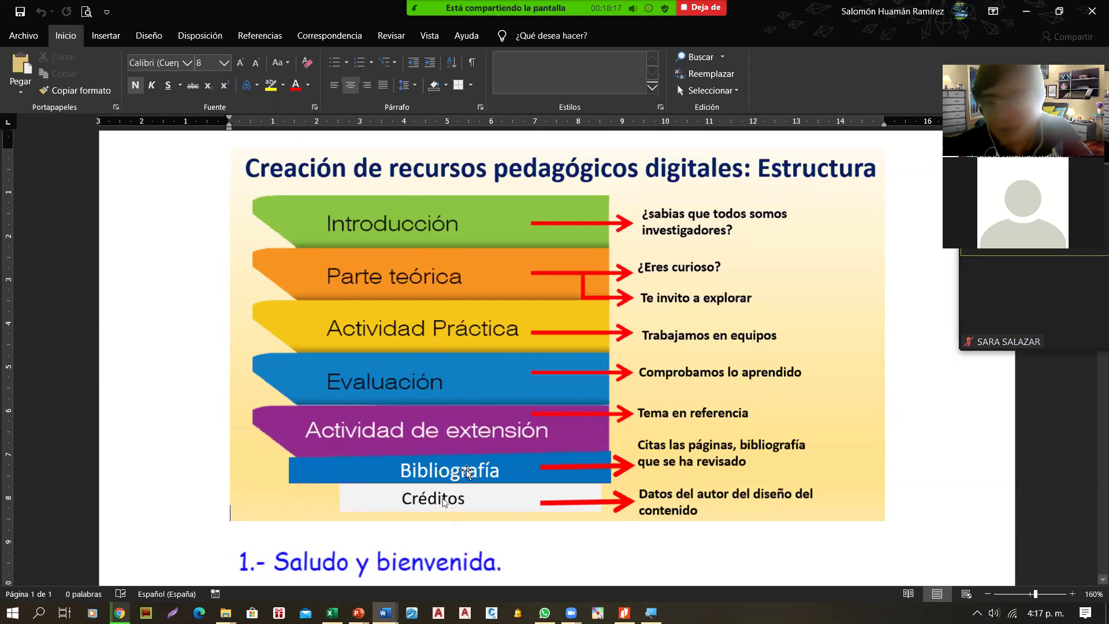
{"action": "scroll", "coordinate": [500, 365], "scroll_direction": "down", "scroll_amount": 5}
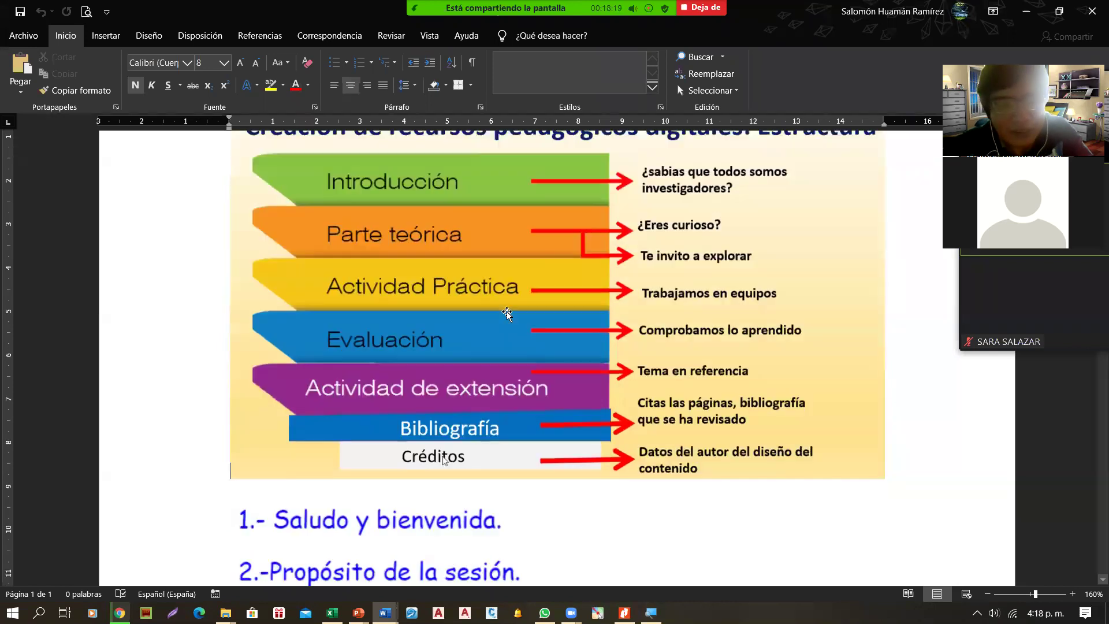
{"action": "scroll", "coordinate": [507, 313], "scroll_direction": "up", "scroll_amount": 4}
{"action": "scroll", "coordinate": [507, 313], "scroll_direction": "up", "scroll_amount": 1}
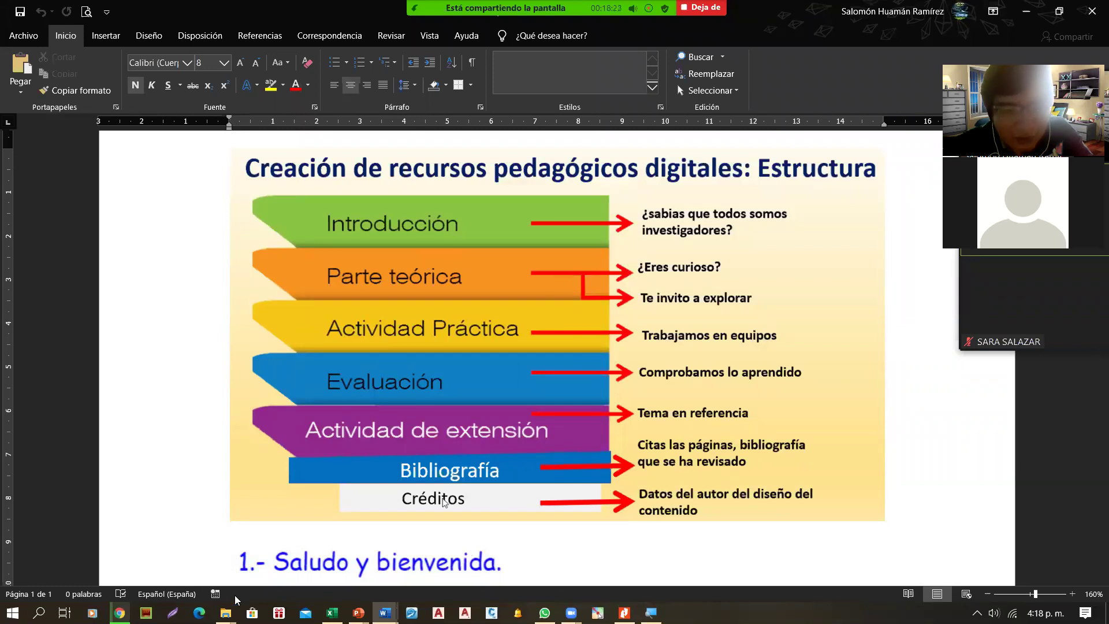
Switch to the browser window with the new eXeLearning project and add four Tema pages under the Inicio node.
{"action": "left_click", "coordinate": [160, 583]}
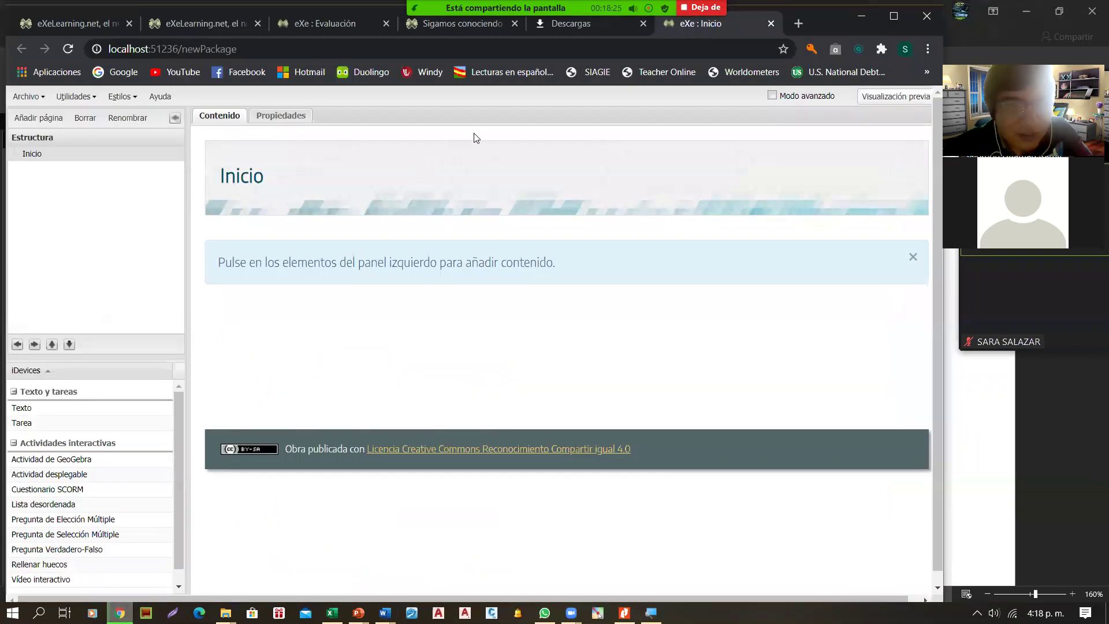
{"action": "left_click", "coordinate": [50, 158]}
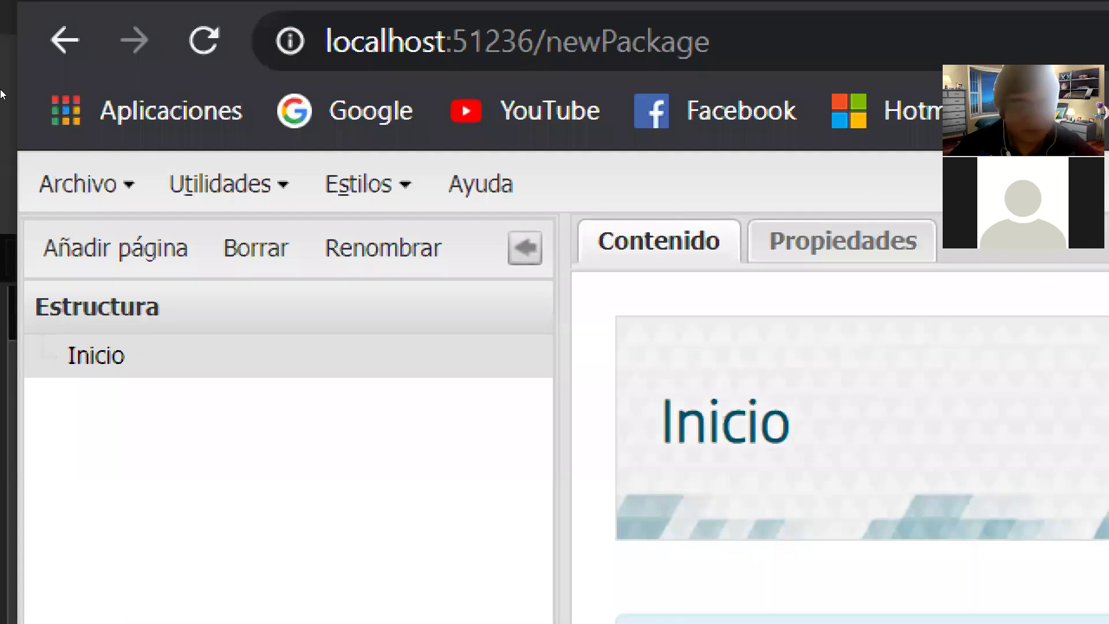
{"action": "key", "text": "super"}
{"action": "key", "text": "super"}
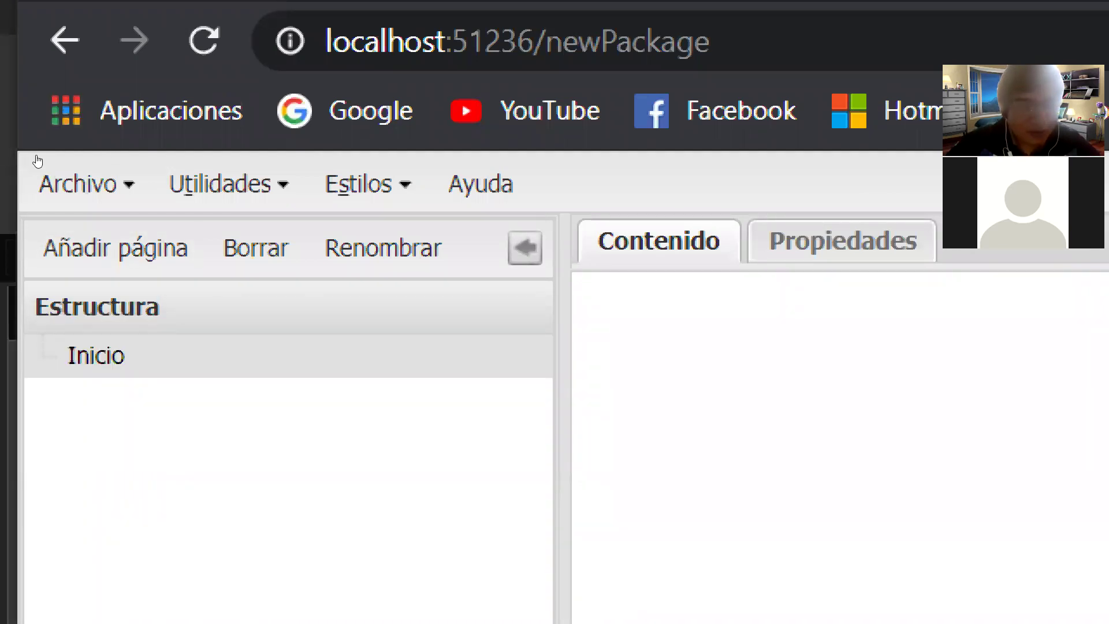
{"action": "scroll", "coordinate": [44, 159], "scroll_direction": "down", "scroll_amount": 1}
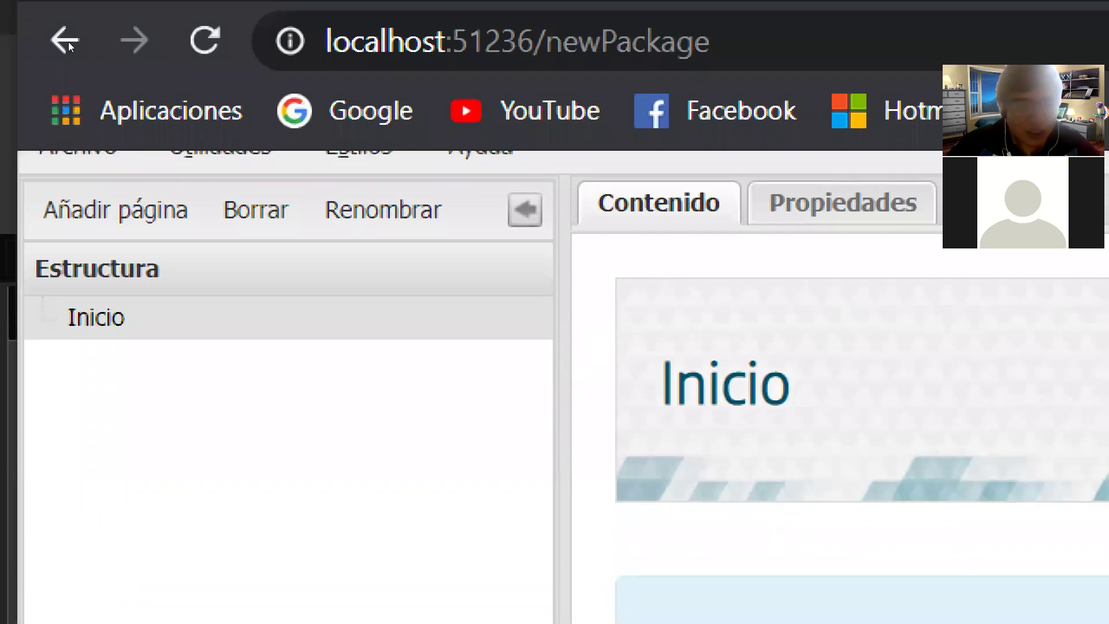
{"action": "key", "text": "space"}
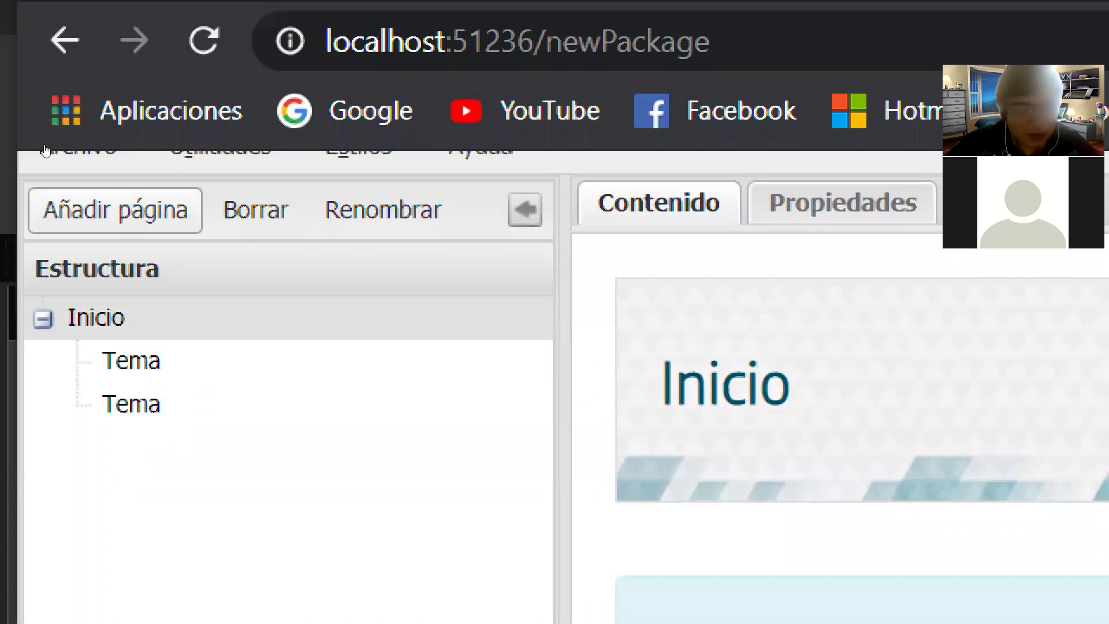
{"action": "key", "text": "Return"}
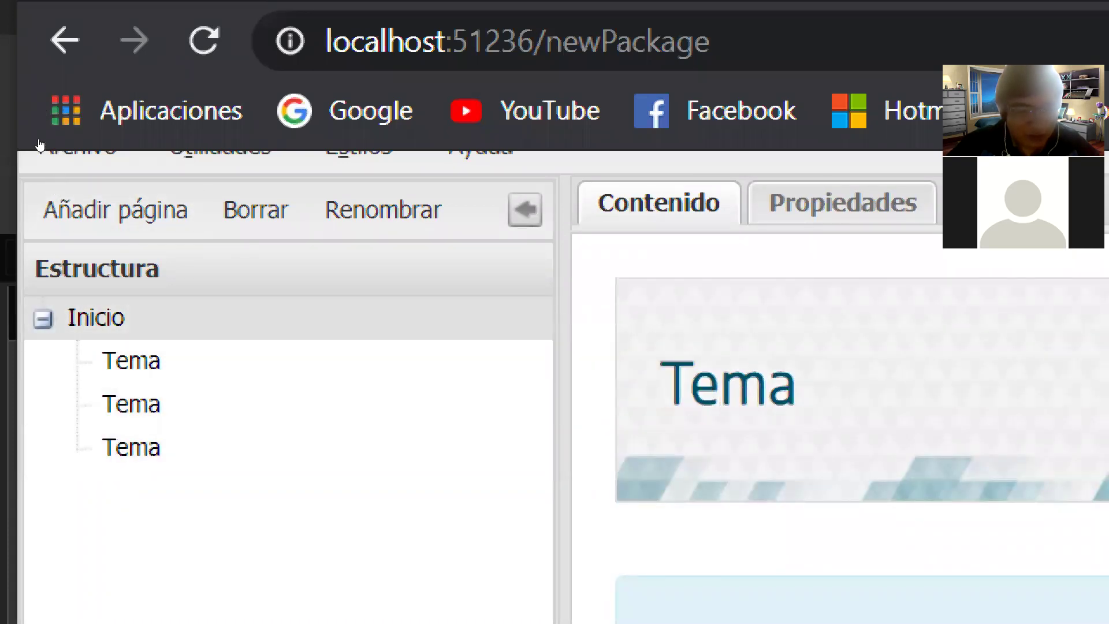
{"action": "left_click", "coordinate": [53, 209]}
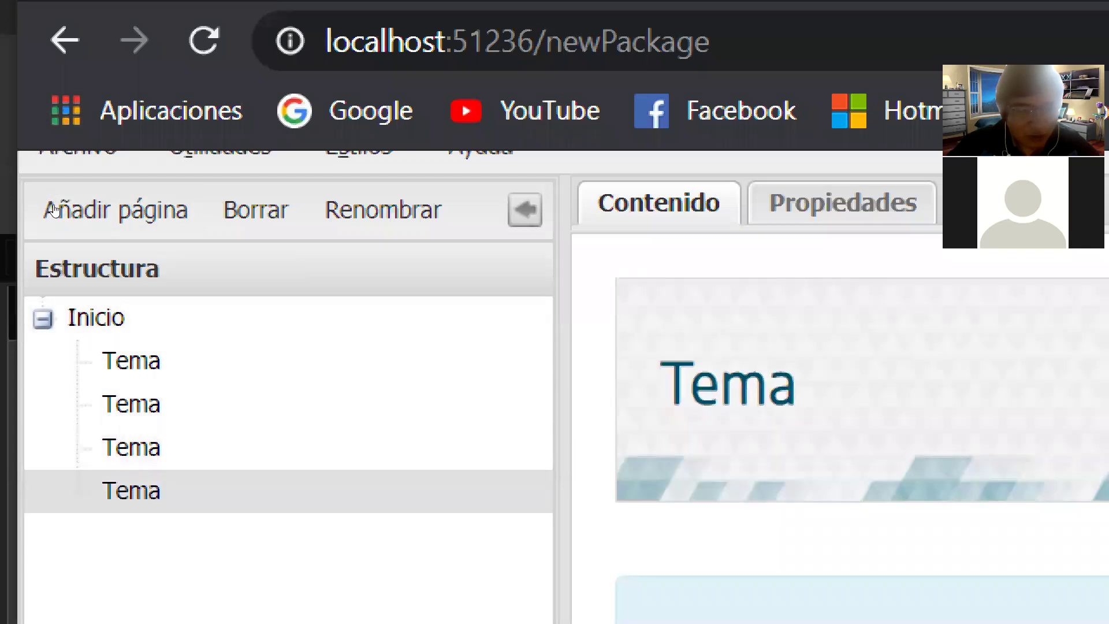
{"action": "left_click", "coordinate": [53, 210]}
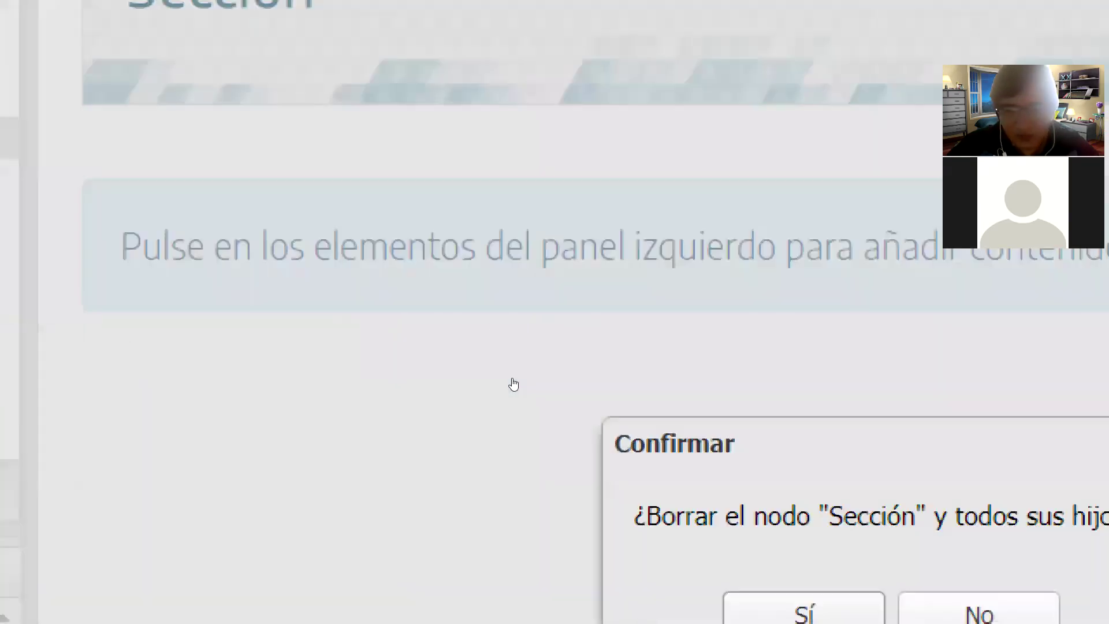
{"action": "key", "text": "Return"}
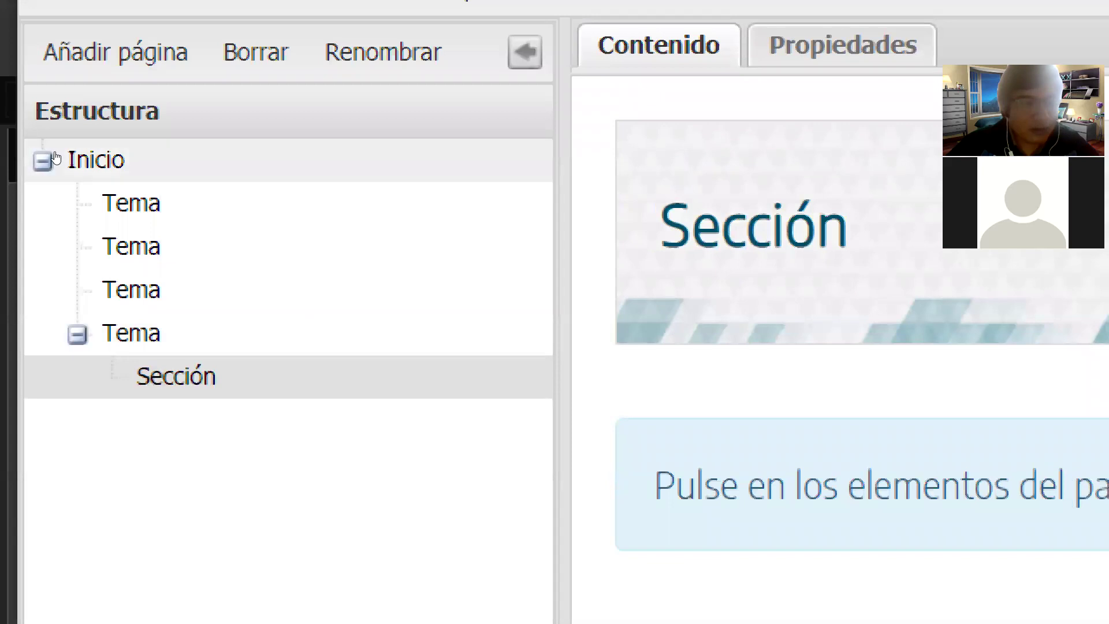
Add three more Tema pages directly under the Inicio node.
{"action": "left_click", "coordinate": [49, 160]}
{"action": "left_click", "coordinate": [150, 68]}
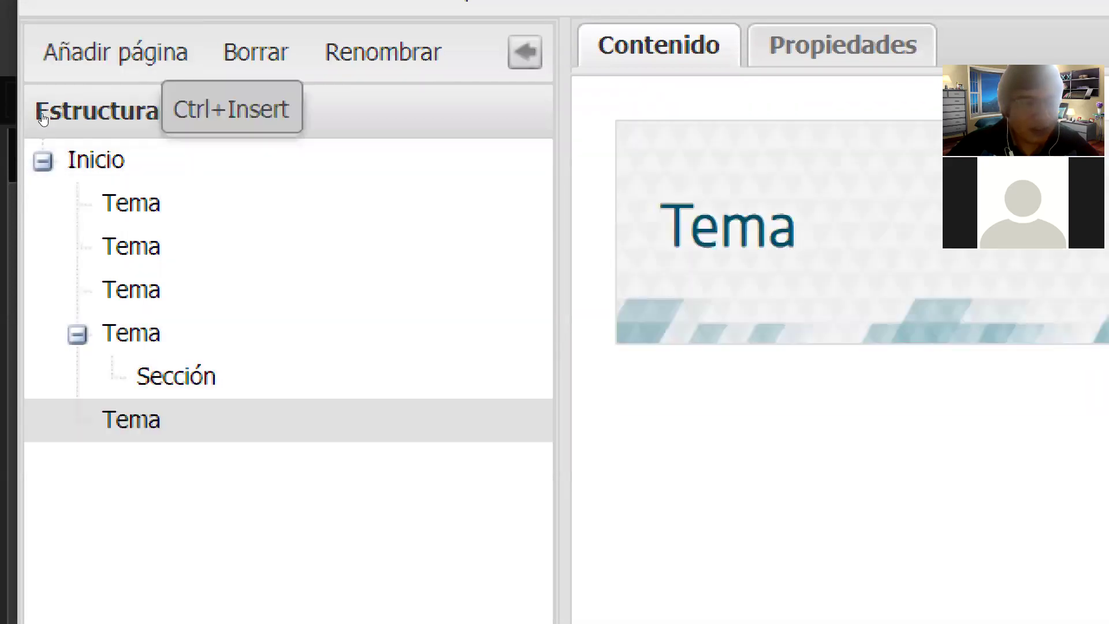
{"action": "left_click", "coordinate": [138, 64]}
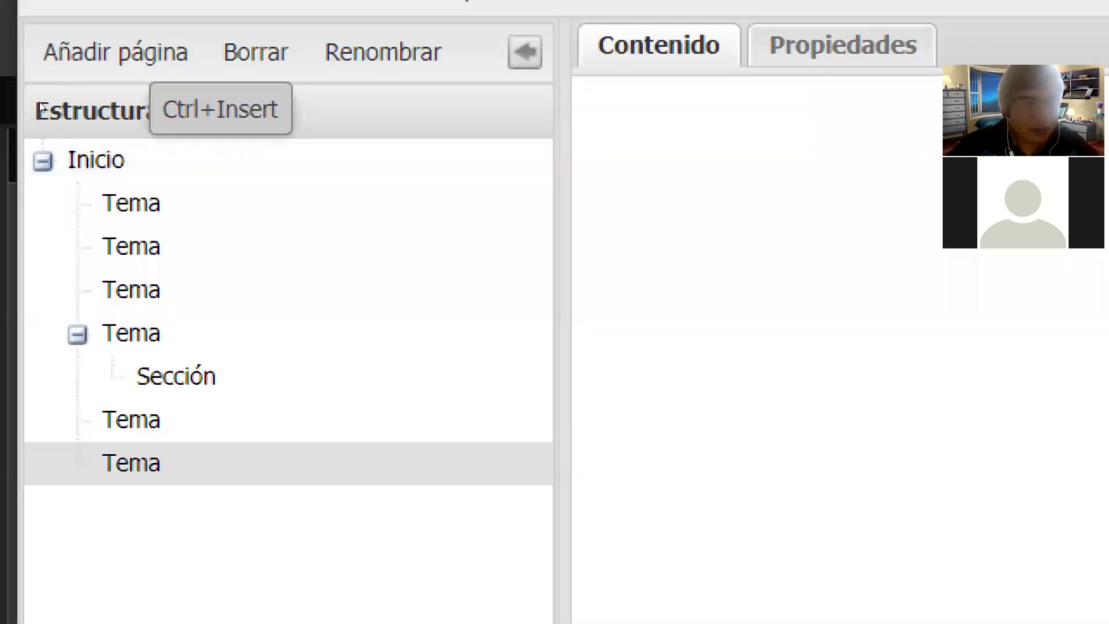
{"action": "left_click", "coordinate": [42, 149]}
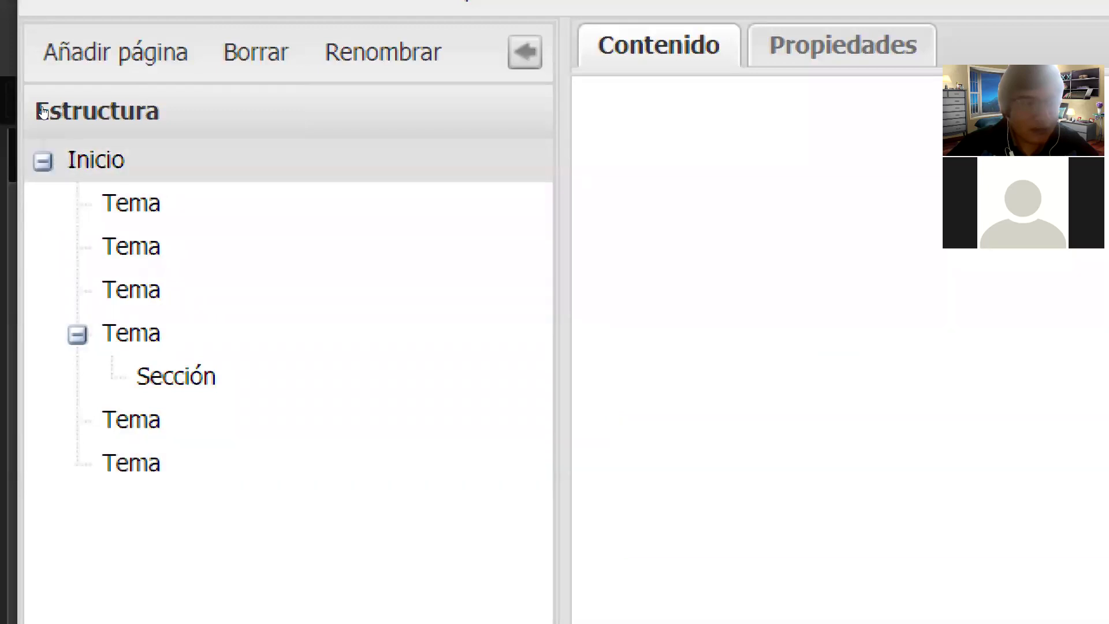
{"action": "left_click", "coordinate": [144, 64]}
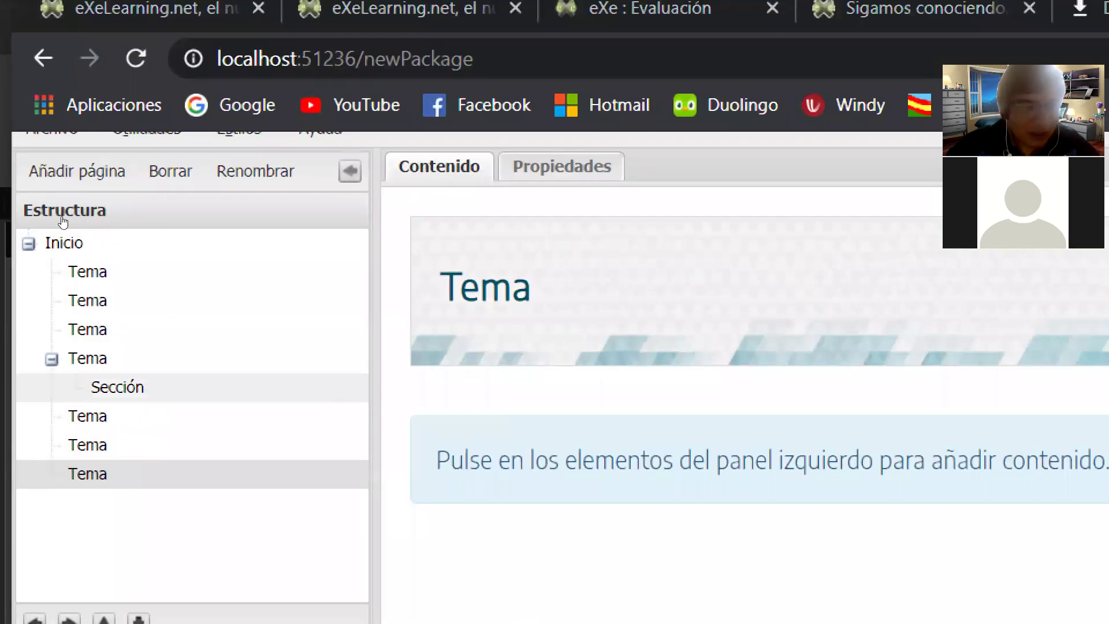
Delete the Sección subpage nested under the fourth Tema page.
{"action": "left_click", "coordinate": [117, 387]}
{"action": "left_click", "coordinate": [170, 171]}
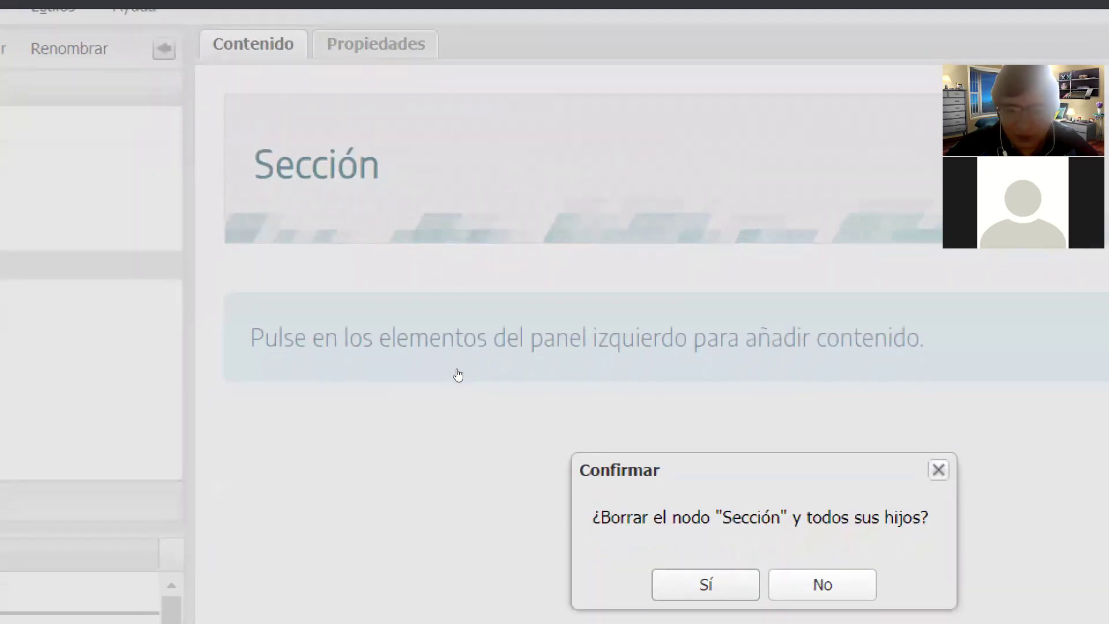
{"action": "key", "text": "Return"}
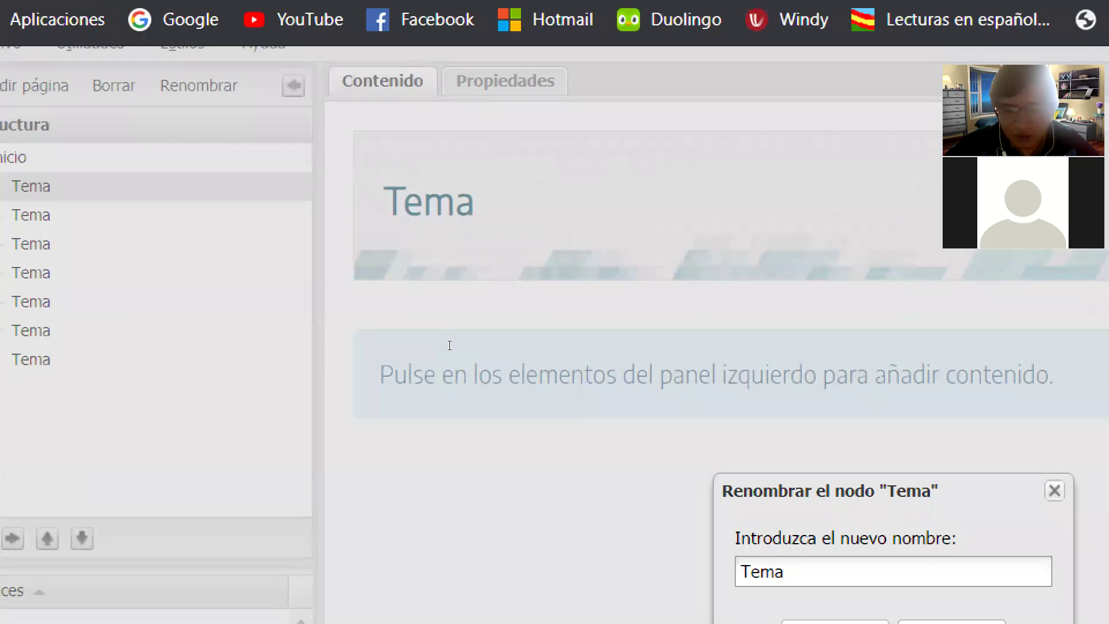
Rename the first Tema page under Inicio as Introducción.
{"action": "key", "text": "ctrl+a"}
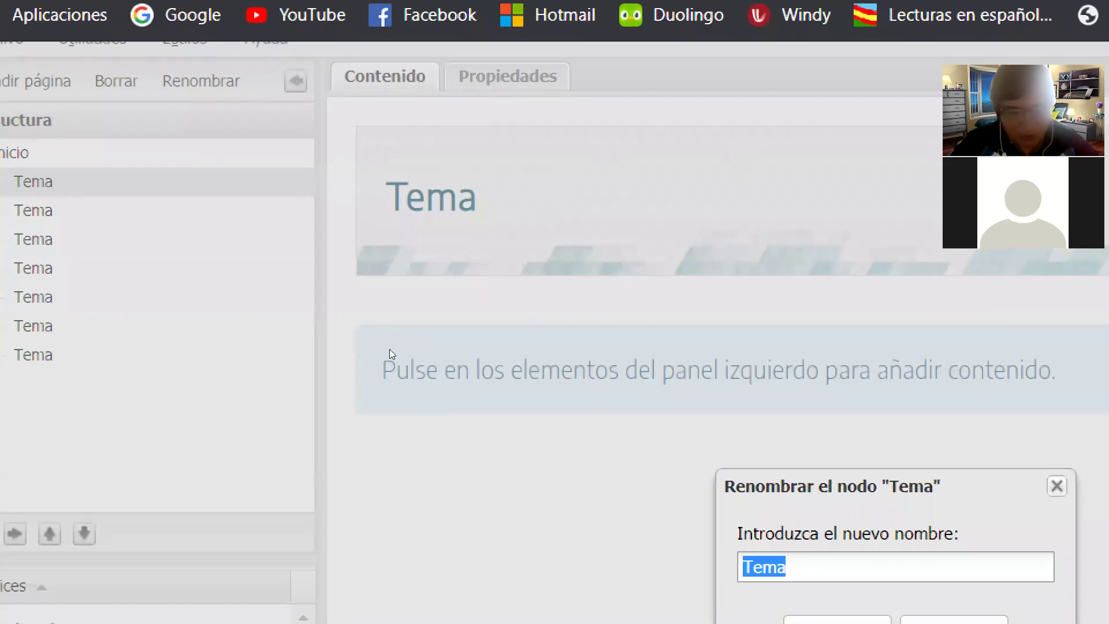
{"action": "type", "text": "Introducción"}
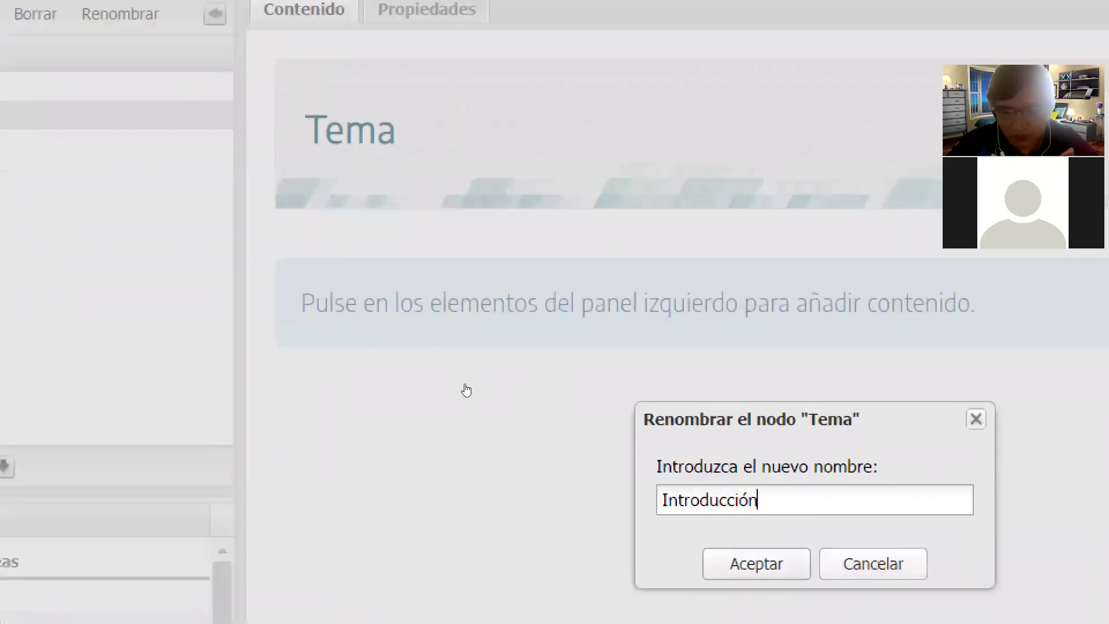
{"action": "key", "text": "Return"}
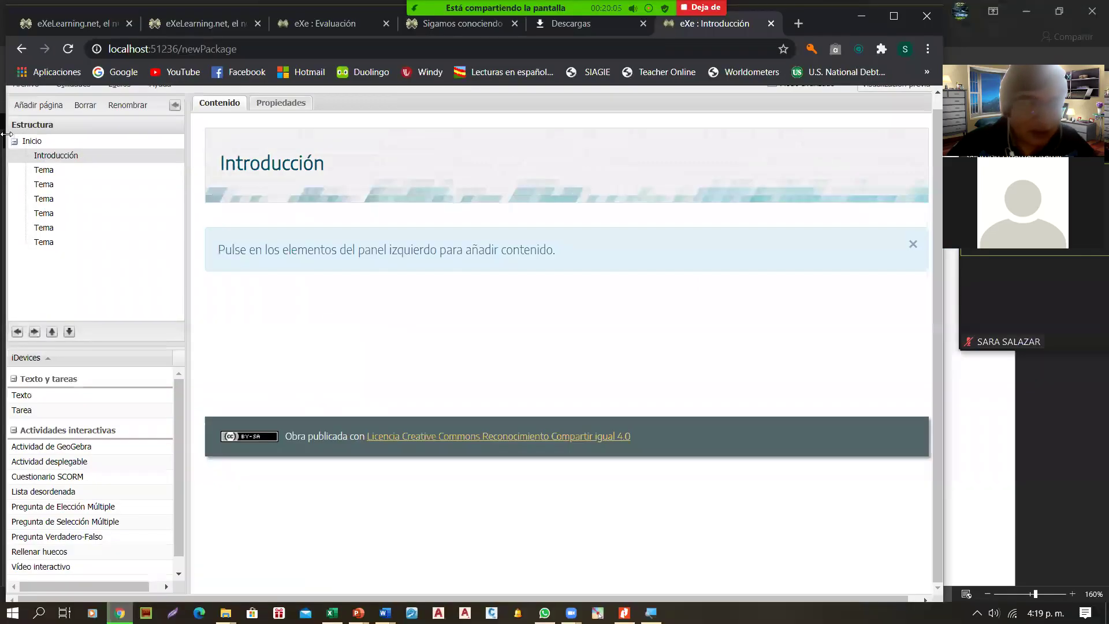
Check the next section name in the Word outline and rename the second page under Inicio as Parte teórica.
{"action": "left_click", "coordinate": [87, 186]}
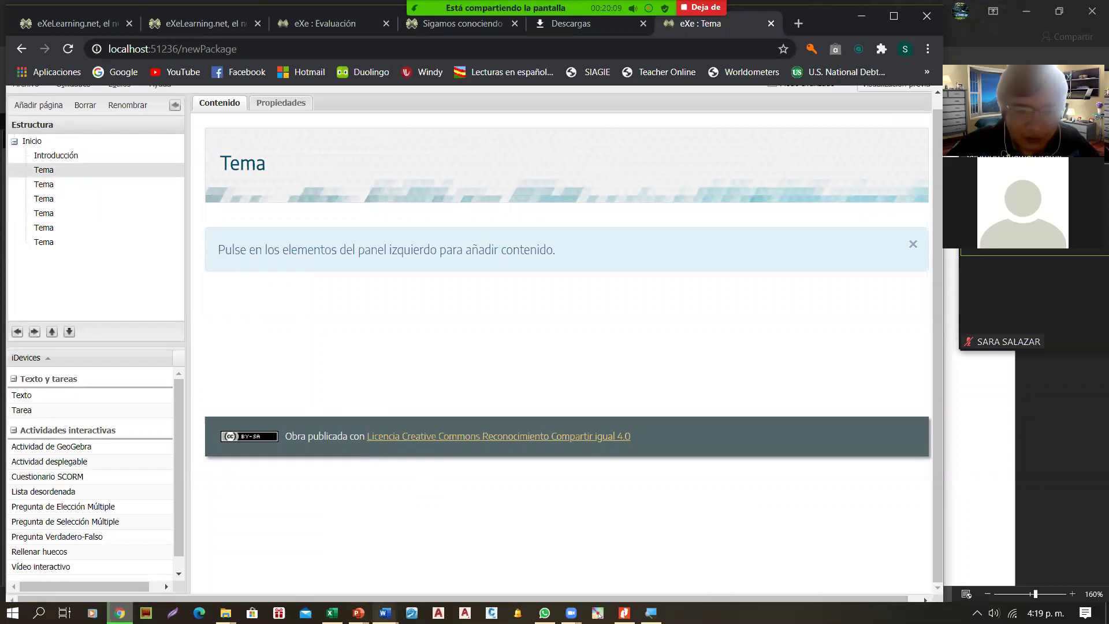
{"action": "left_click", "coordinate": [385, 612]}
{"action": "left_click", "coordinate": [407, 585]}
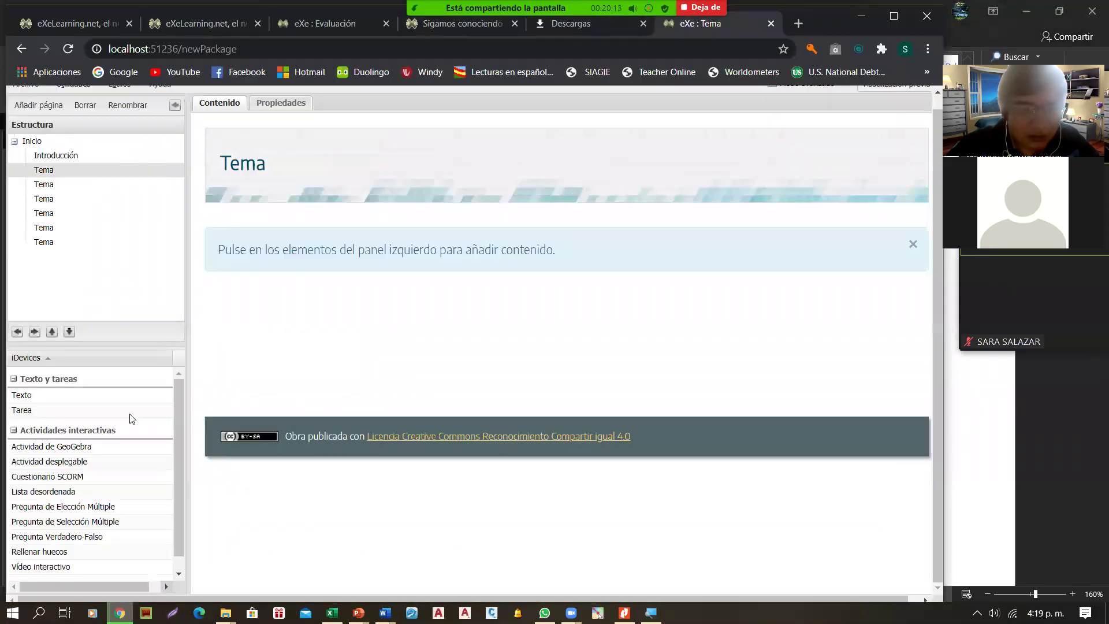
{"action": "left_click", "coordinate": [120, 612]}
{"action": "left_click", "coordinate": [71, 168]}
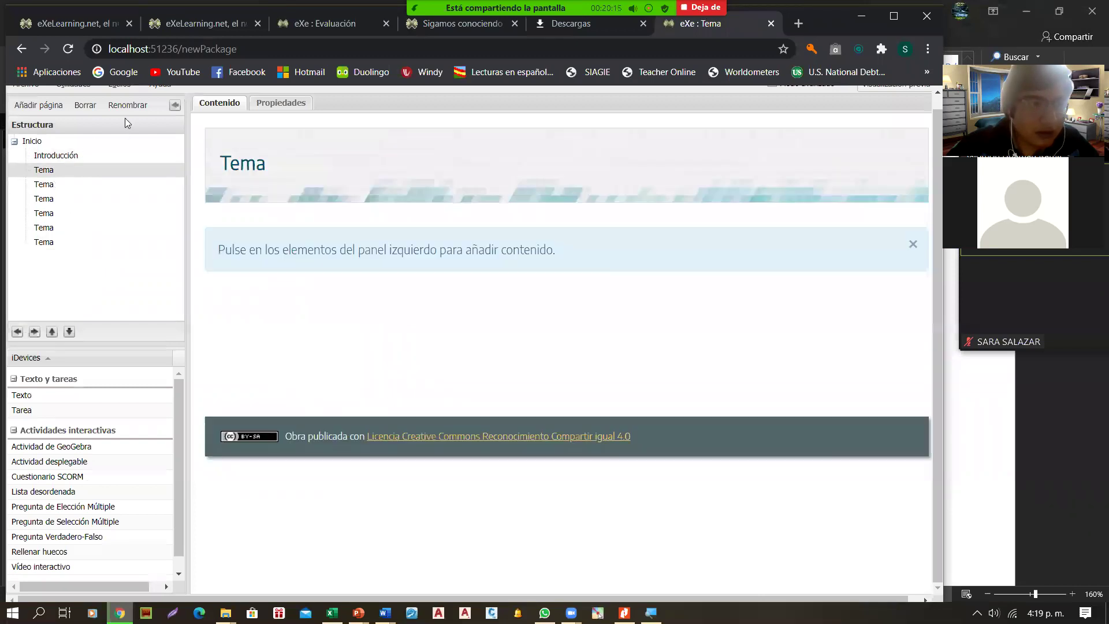
{"action": "left_click", "coordinate": [128, 106]}
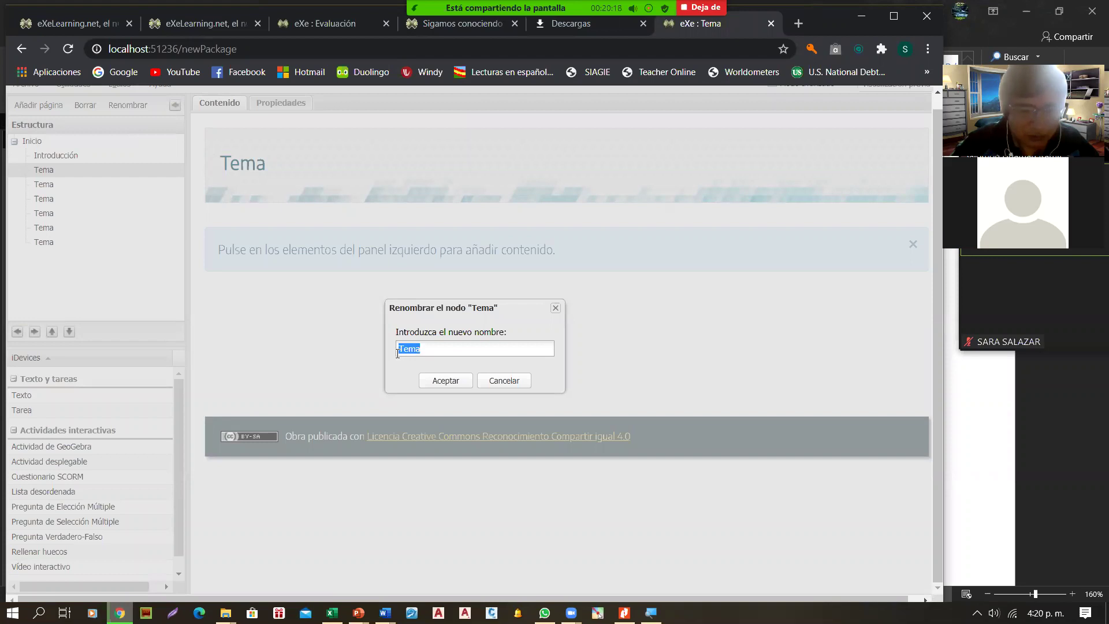
{"action": "type", "text": "d"}
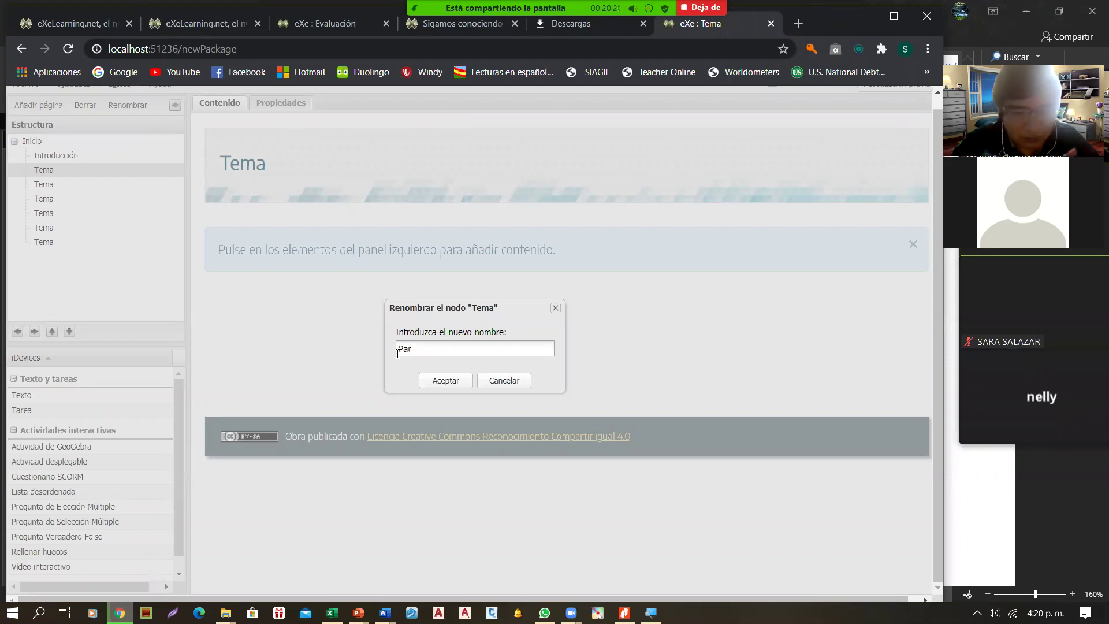
{"action": "type", "text": "arte teórica"}
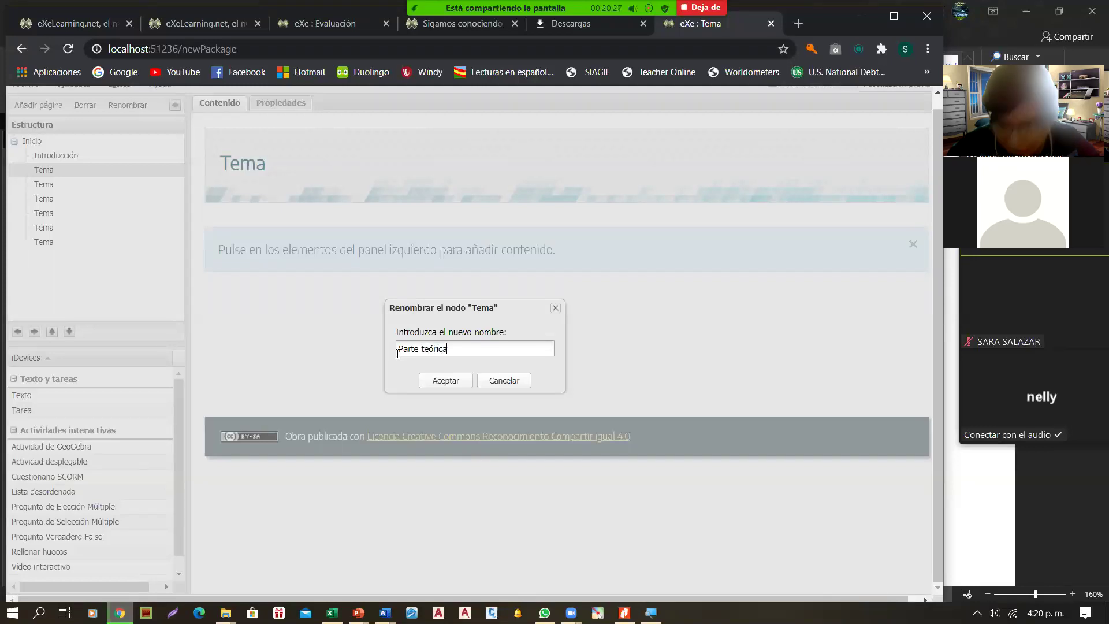
{"action": "left_click", "coordinate": [444, 381]}
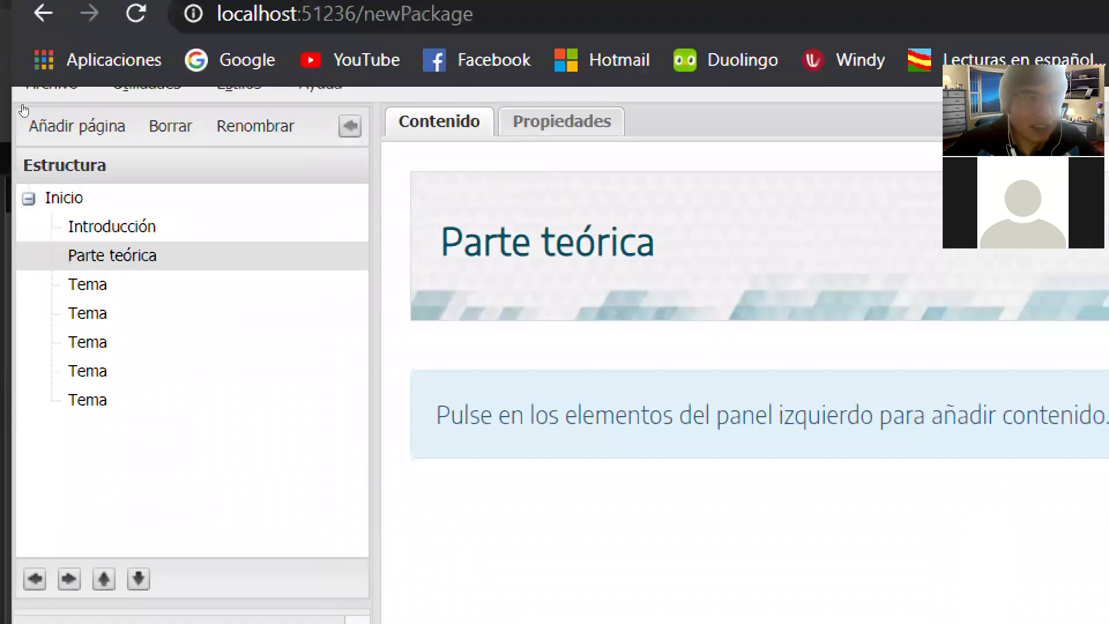
Switch to the MI_TAREA project and view its Parte Teórica and ¿SABES EN QUE GASTAS TU DINERO? pages, dismissing any notices.
{"action": "left_click", "coordinate": [48, 157]}
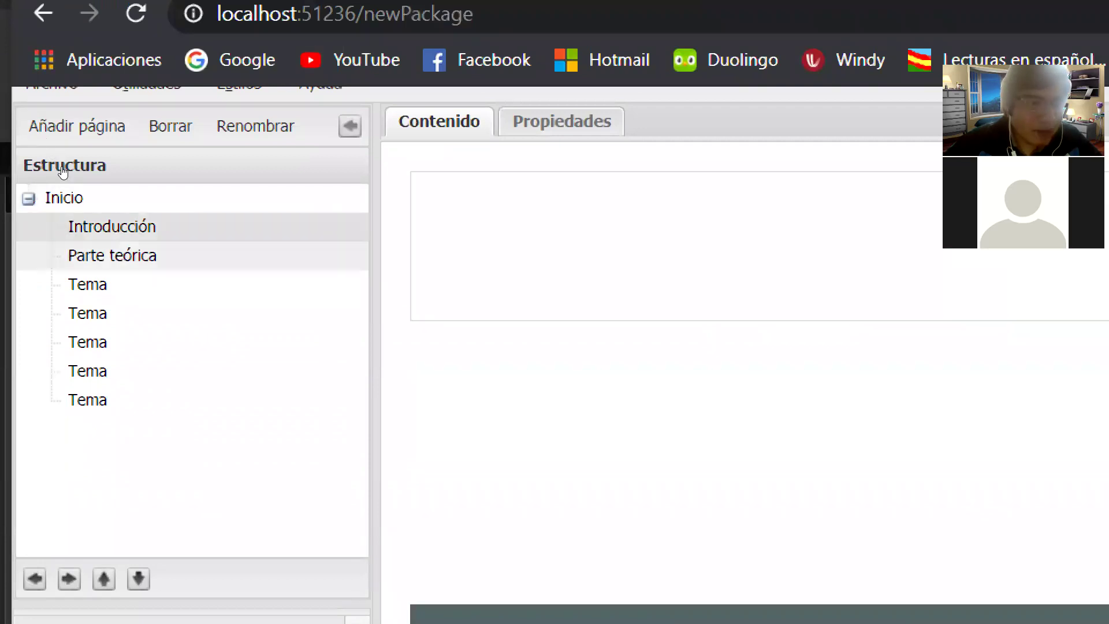
{"action": "key", "text": "Down"}
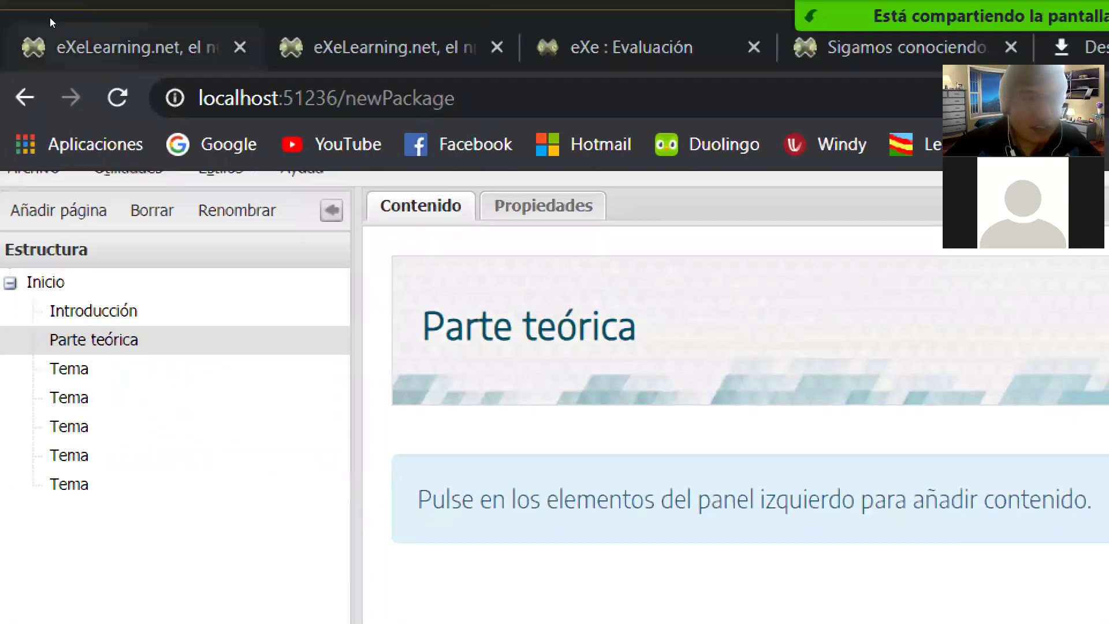
{"action": "left_click", "coordinate": [54, 24]}
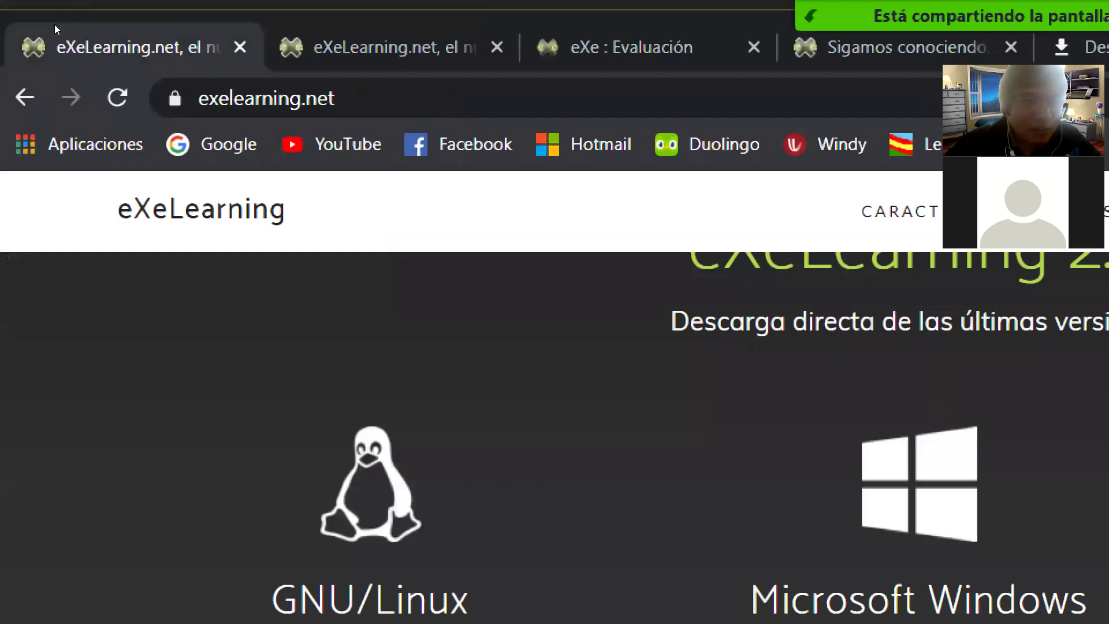
{"action": "key", "text": "ctrl+Tab"}
{"action": "key", "text": "ctrl+Tab"}
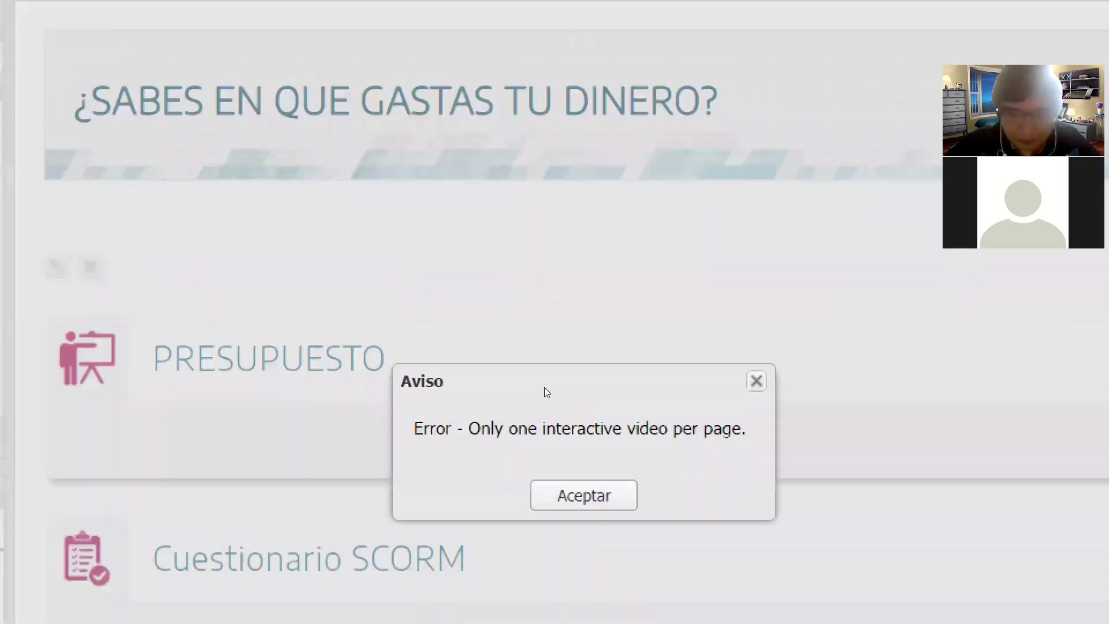
{"action": "key", "text": "Return"}
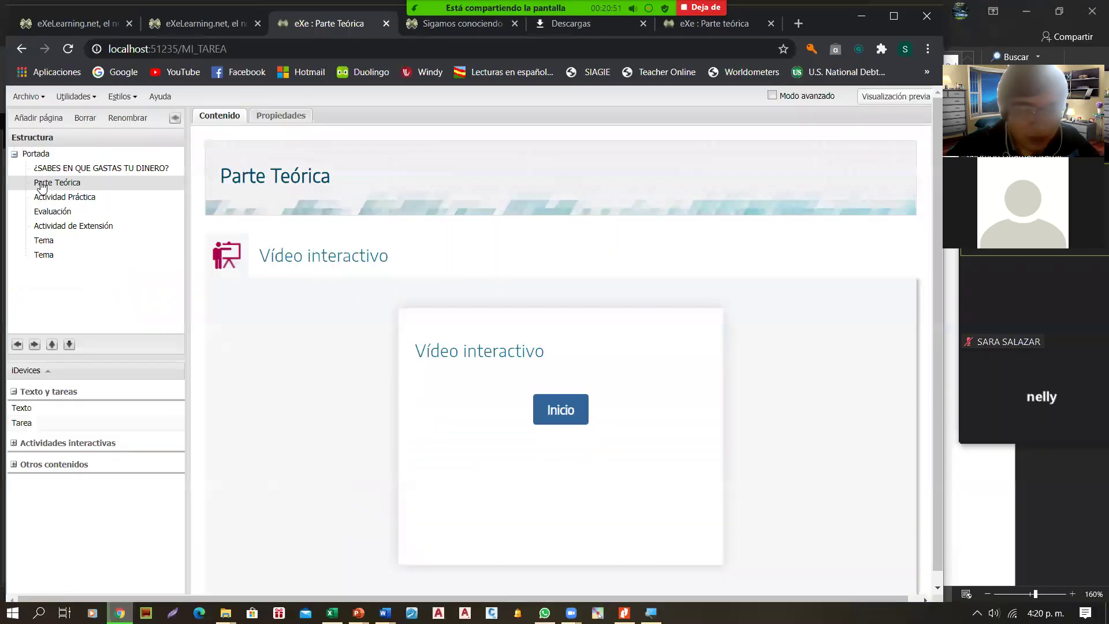
{"action": "left_click", "coordinate": [46, 168]}
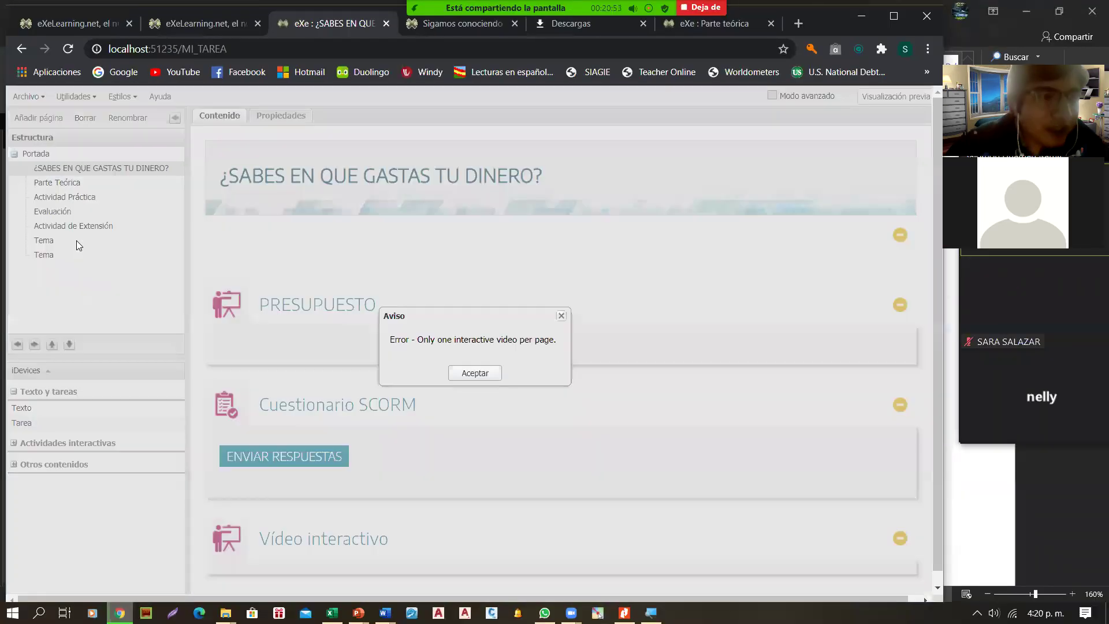
{"action": "left_click", "coordinate": [460, 373]}
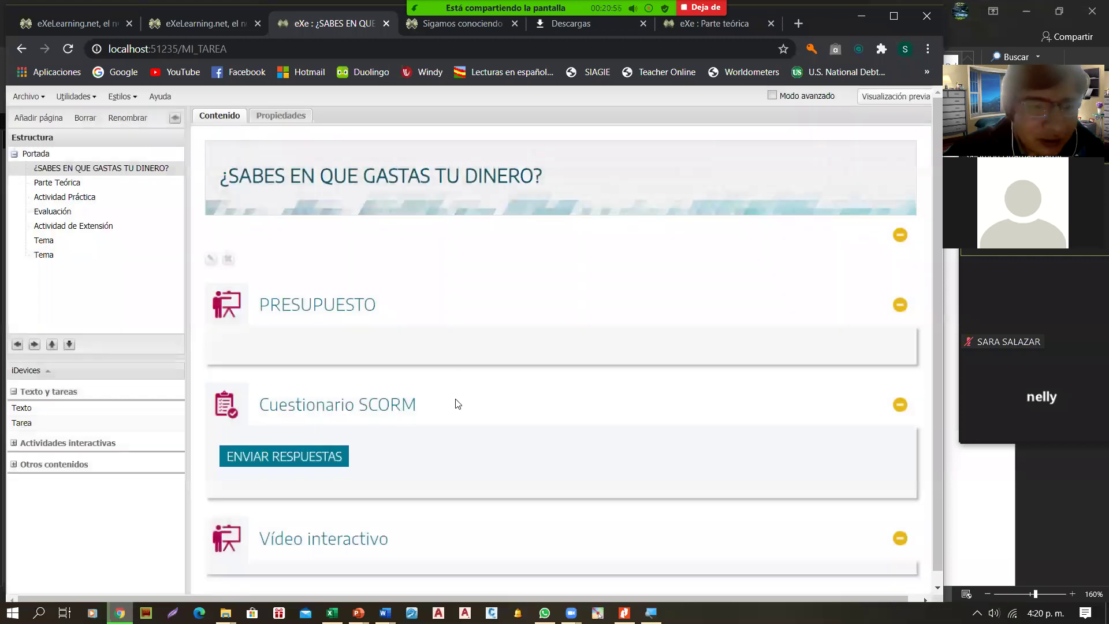
Delete the Cuestionario SCORM iDevice from the ¿SABES EN QUE GASTAS TU DINERO? page.
{"action": "left_click", "coordinate": [235, 485]}
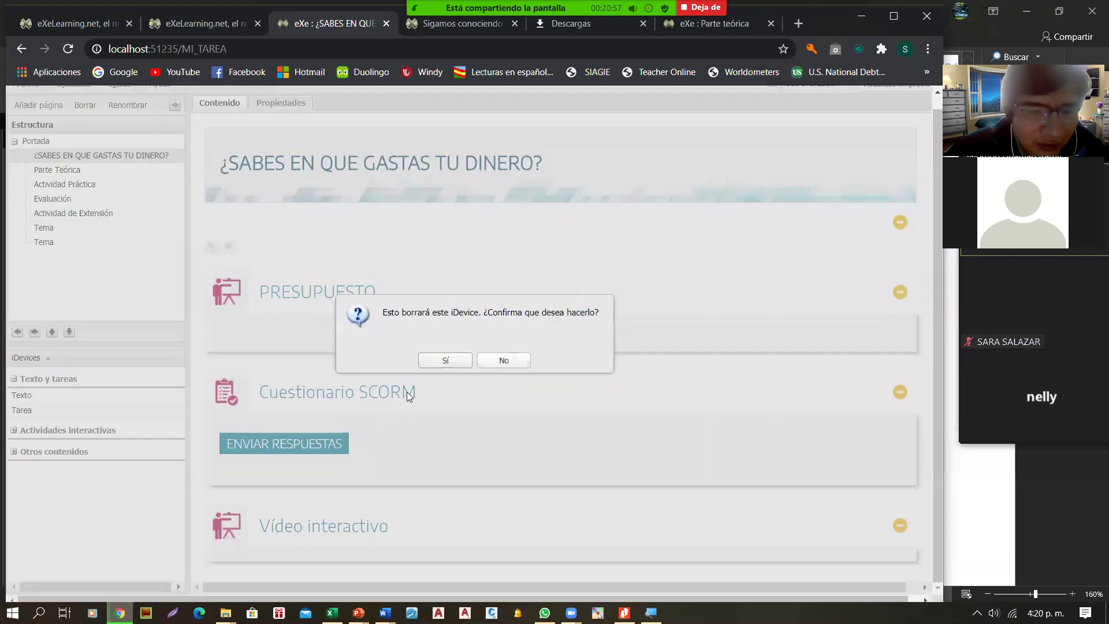
{"action": "left_click", "coordinate": [442, 362]}
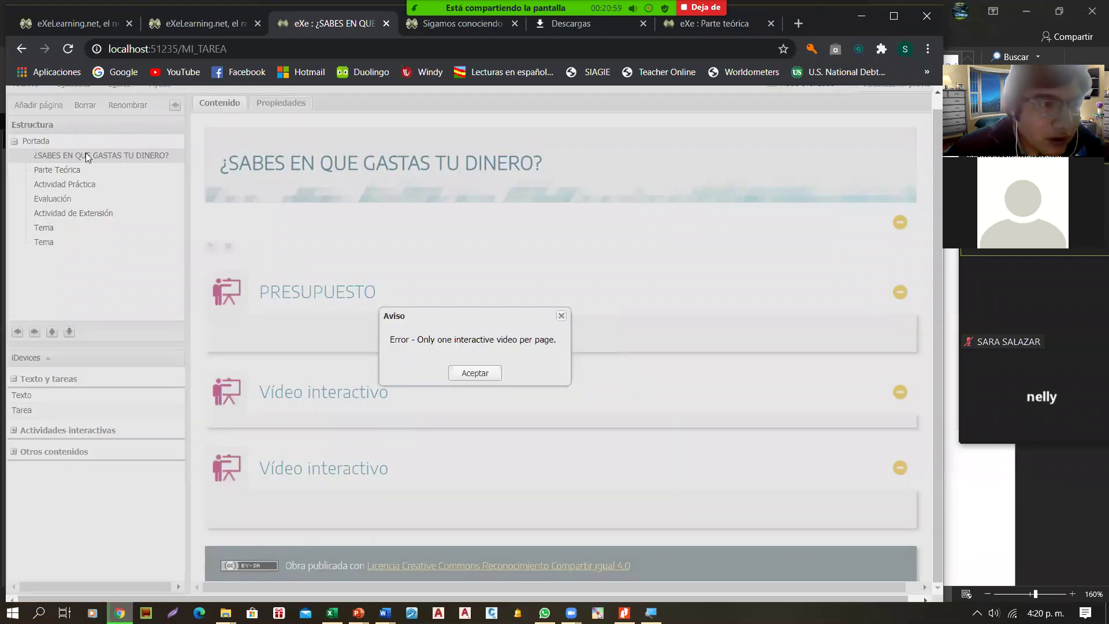
{"action": "left_click", "coordinate": [493, 378]}
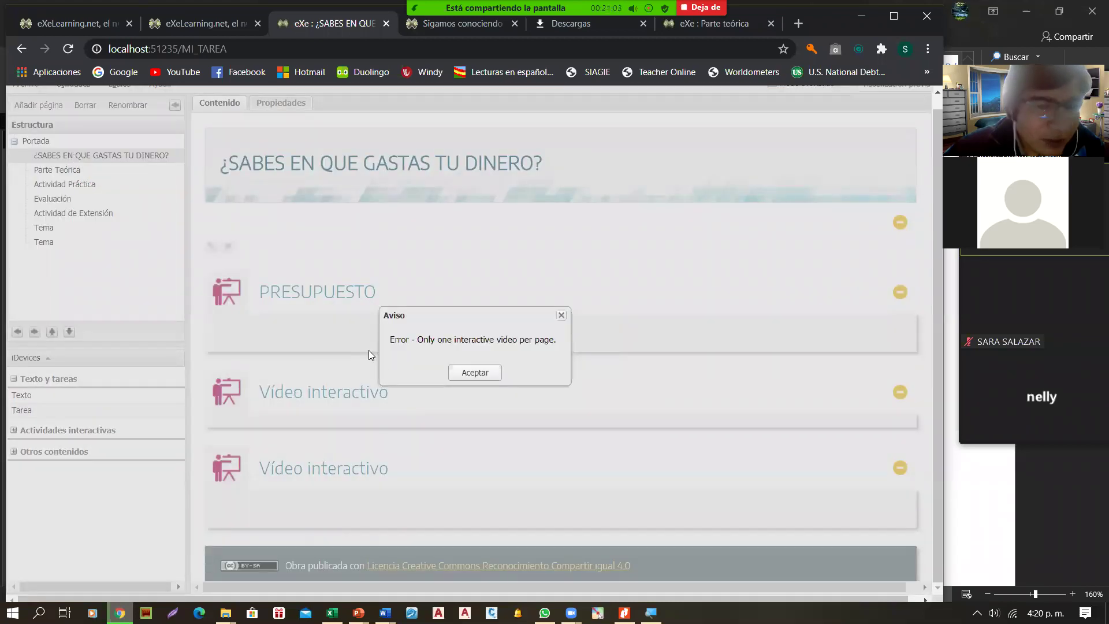
Dismiss the notice in MI_TAREA, view its Actividad Práctica page, and return to the new package's Parte teórica page.
{"action": "left_click", "coordinate": [463, 370]}
{"action": "left_click", "coordinate": [81, 185]}
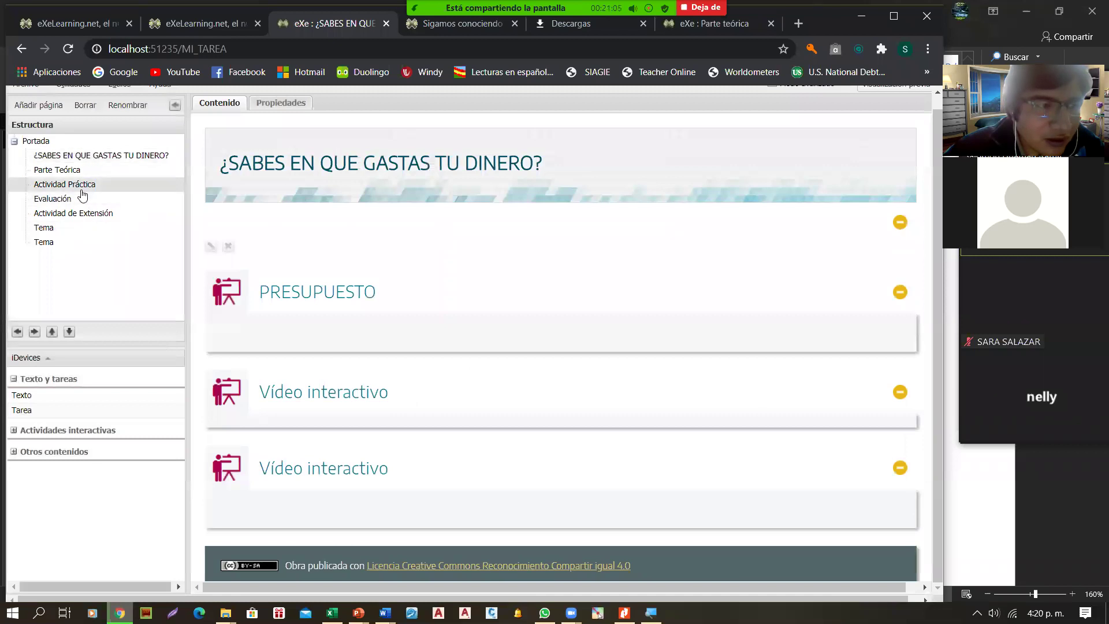
{"action": "left_click", "coordinate": [196, 23]}
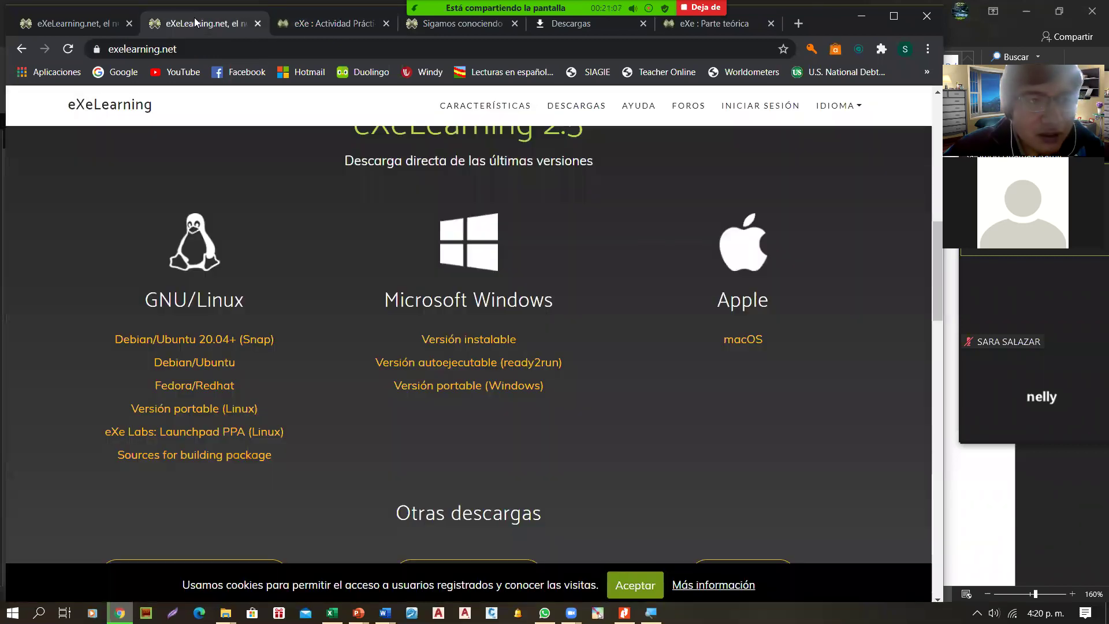
{"action": "left_click", "coordinate": [448, 26]}
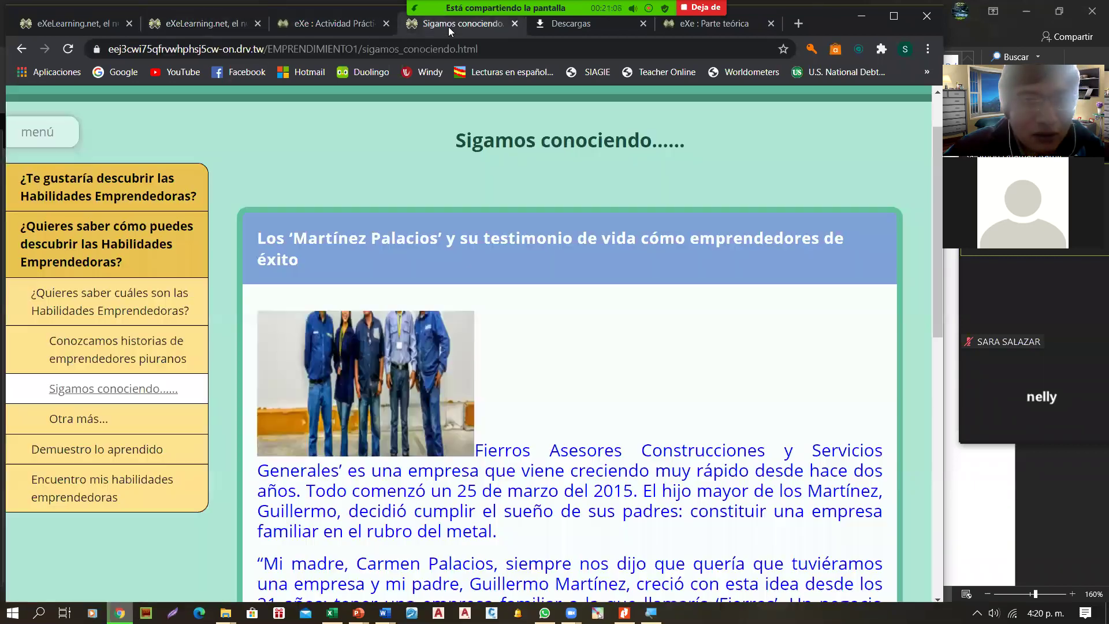
{"action": "left_click", "coordinate": [684, 26]}
{"action": "left_click", "coordinate": [68, 154]}
{"action": "left_click", "coordinate": [71, 168]}
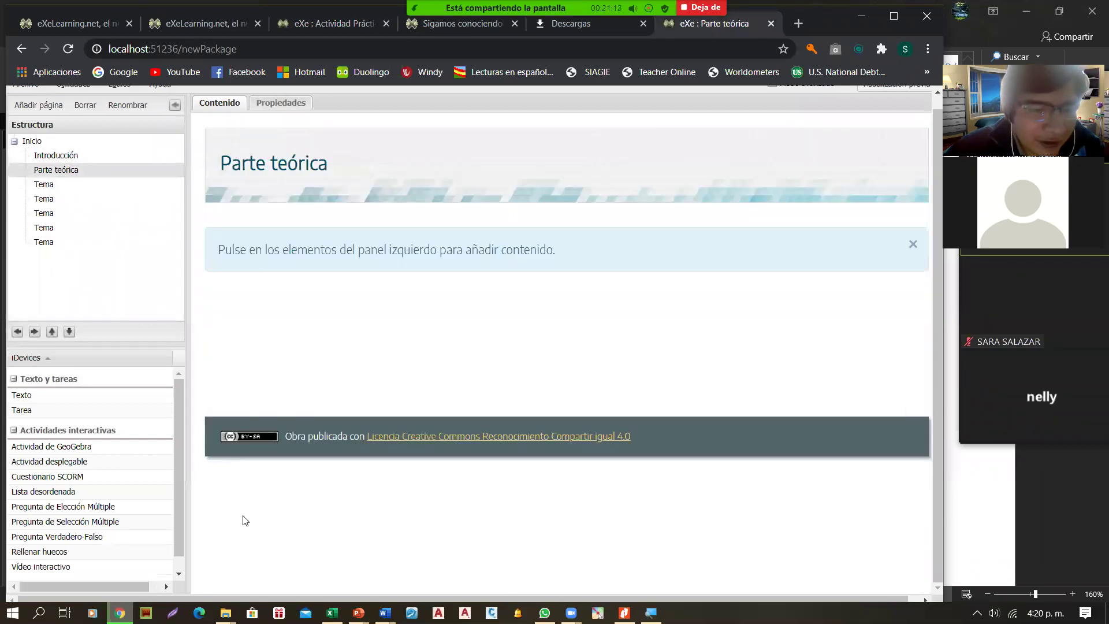
Open the Word document Qué es un presupuesto personal from the Presupuesto folder under Tercera Sesion, Tarea Xlearning.
{"action": "mouse_move", "coordinate": [225, 612]}
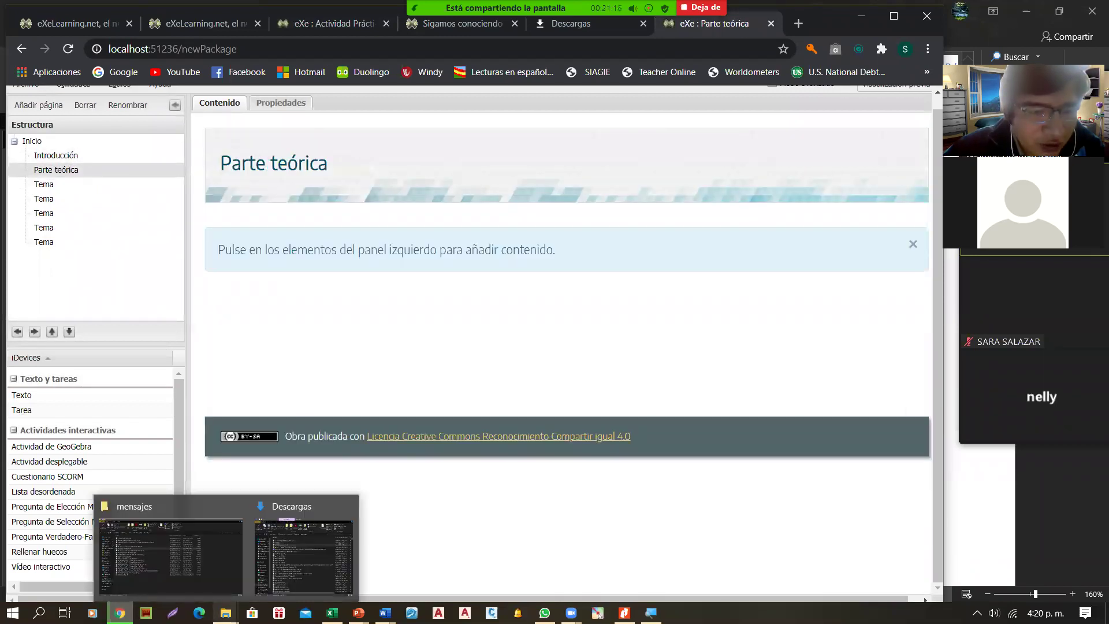
{"action": "left_click", "coordinate": [200, 580]}
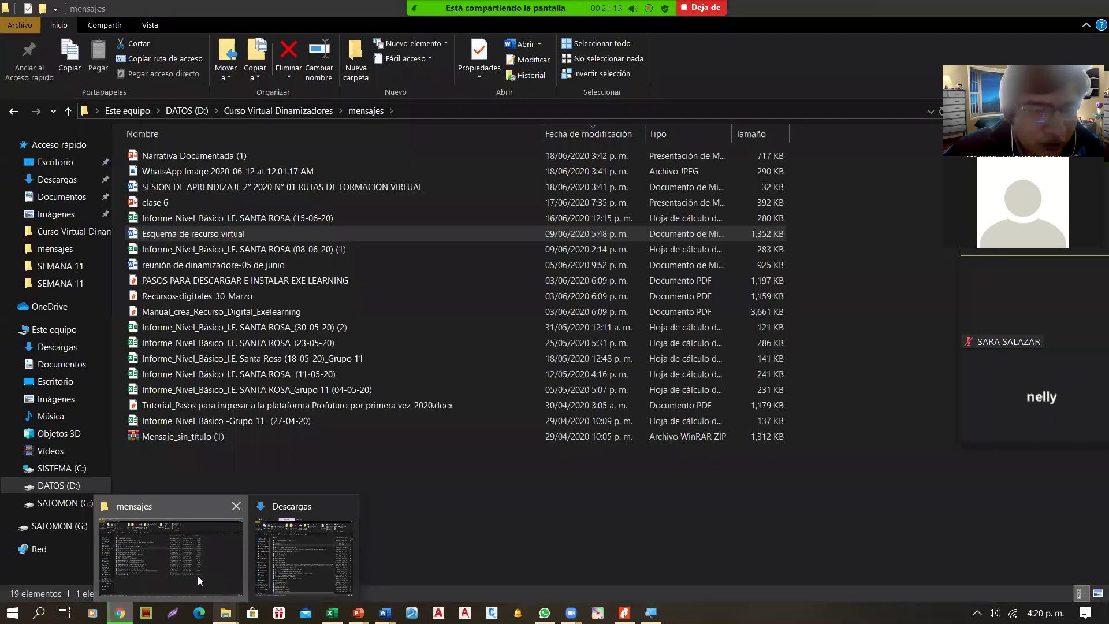
{"action": "left_click", "coordinate": [13, 112]}
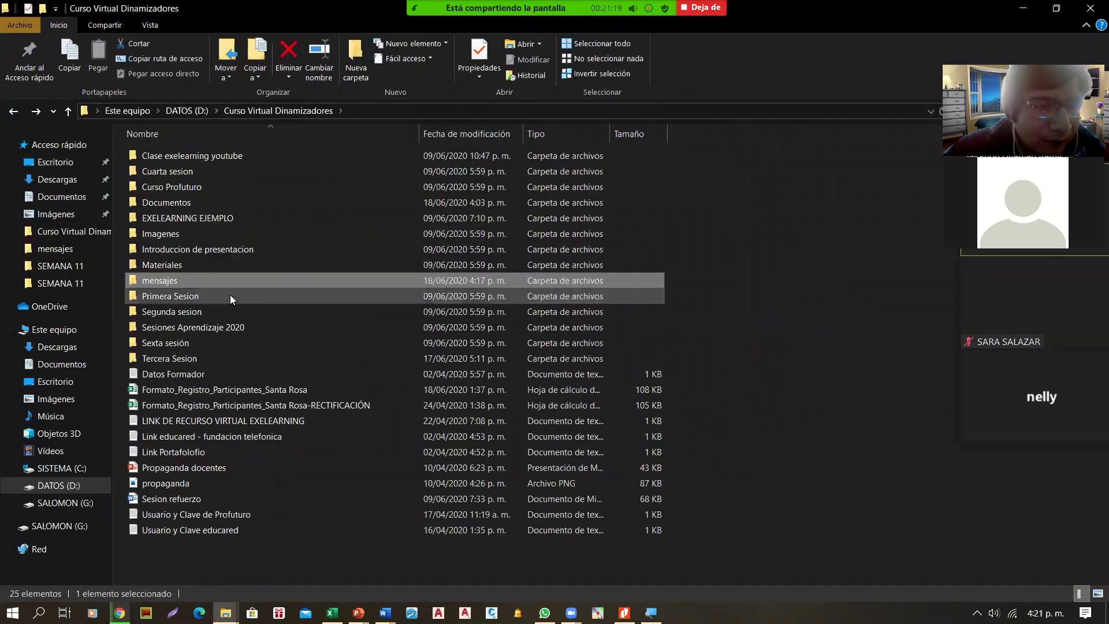
{"action": "double_click", "coordinate": [185, 359]}
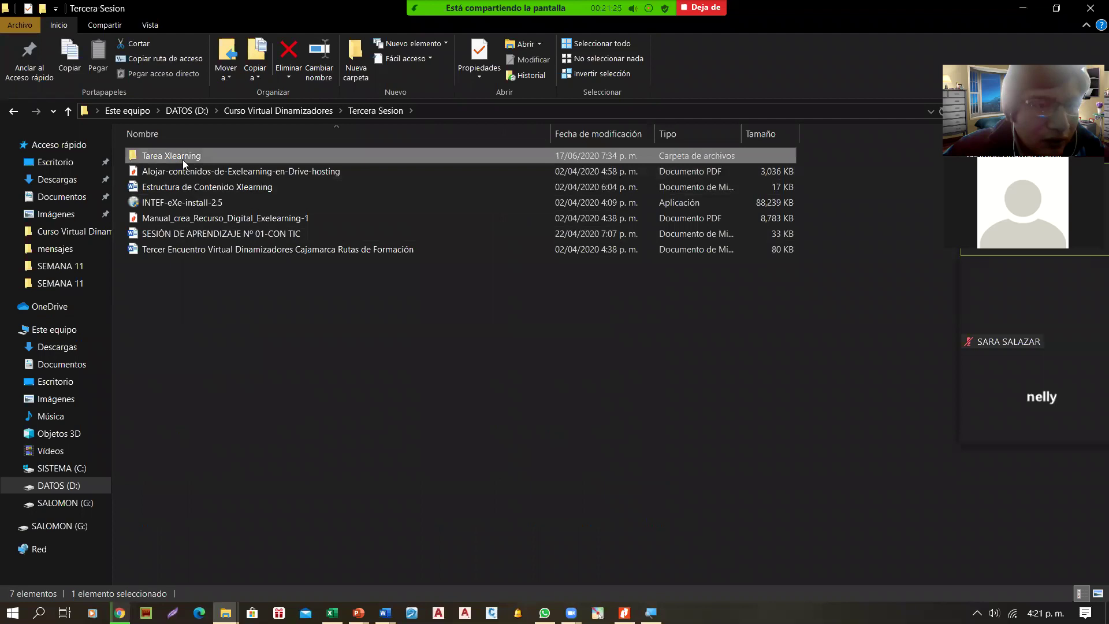
{"action": "double_click", "coordinate": [182, 158]}
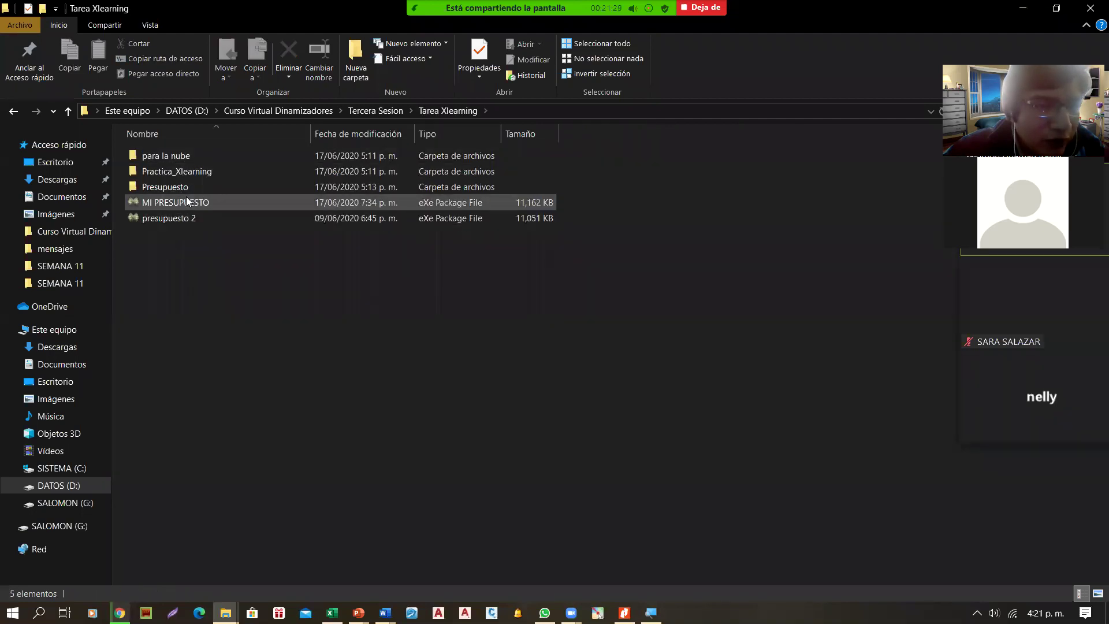
{"action": "double_click", "coordinate": [181, 191]}
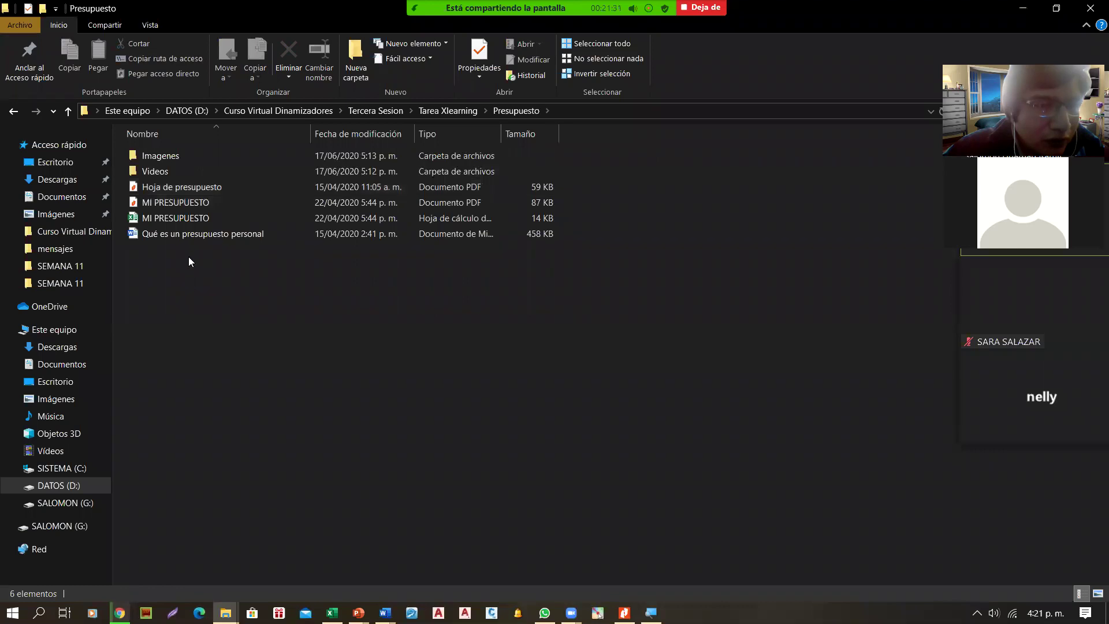
{"action": "left_click", "coordinate": [194, 239]}
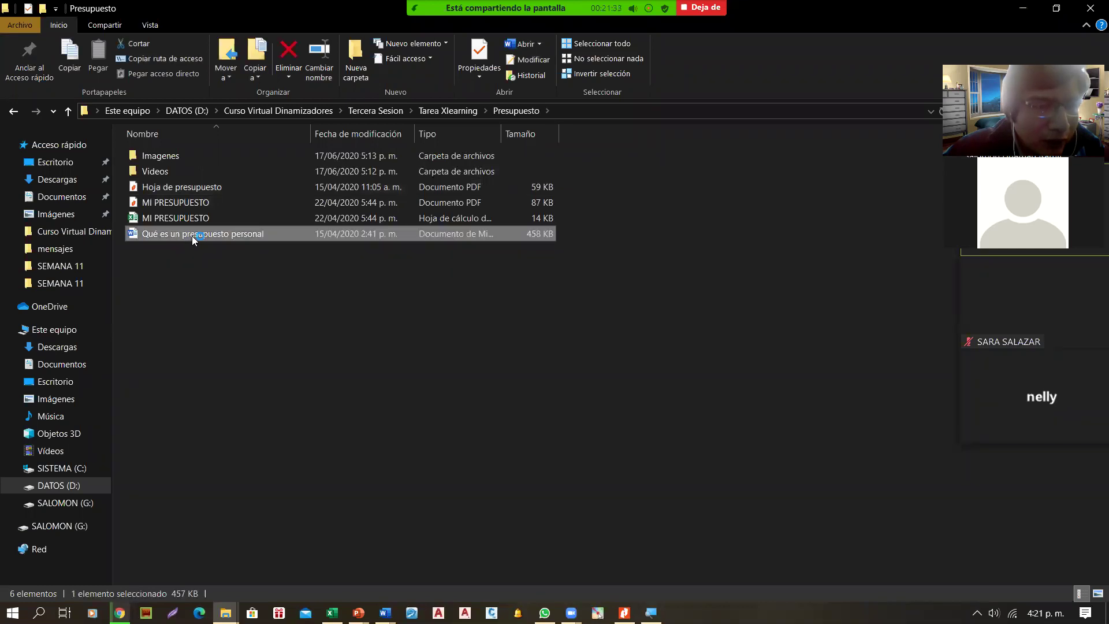
{"action": "double_click", "coordinate": [192, 236]}
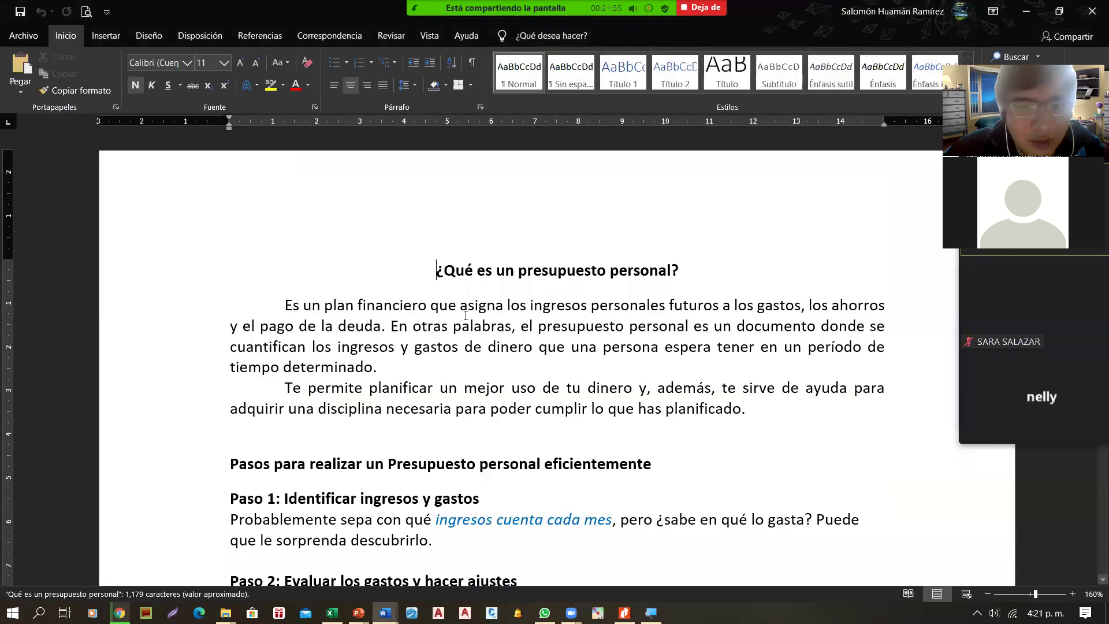
Read through the personal budget document from the definition to the Resumen section and return to its beginning.
{"action": "scroll", "coordinate": [445, 341], "scroll_direction": "down", "scroll_amount": 9}
{"action": "scroll", "coordinate": [444, 340], "scroll_direction": "up", "scroll_amount": 8}
{"action": "scroll", "coordinate": [445, 341], "scroll_direction": "up", "scroll_amount": 1}
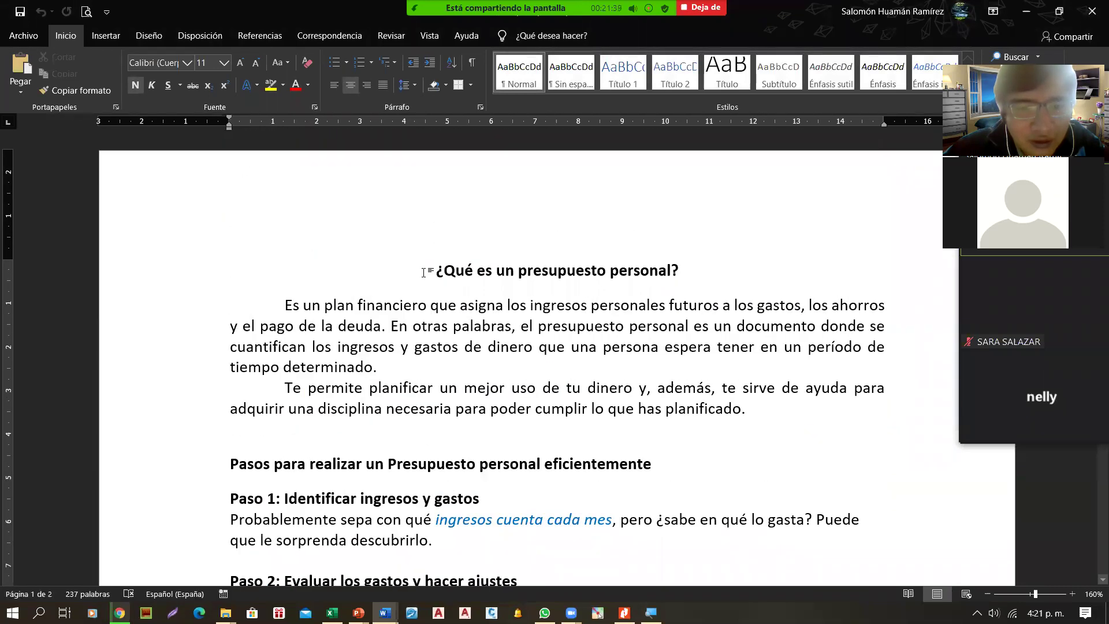
{"action": "scroll", "coordinate": [471, 336], "scroll_direction": "down", "scroll_amount": 13}
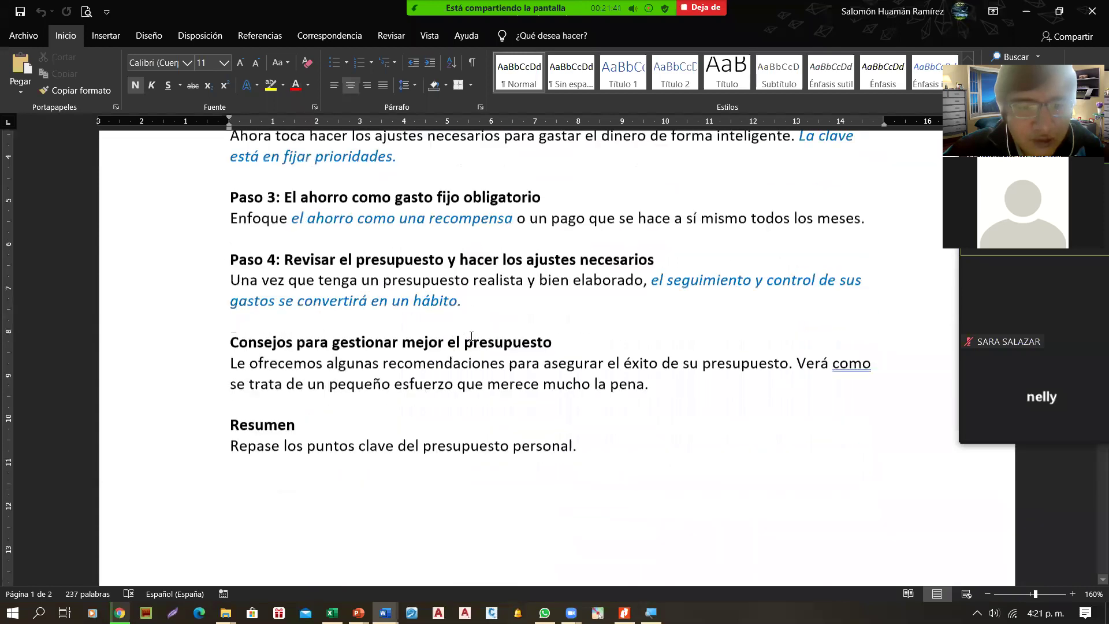
{"action": "scroll", "coordinate": [423, 298], "scroll_direction": "up", "scroll_amount": 13}
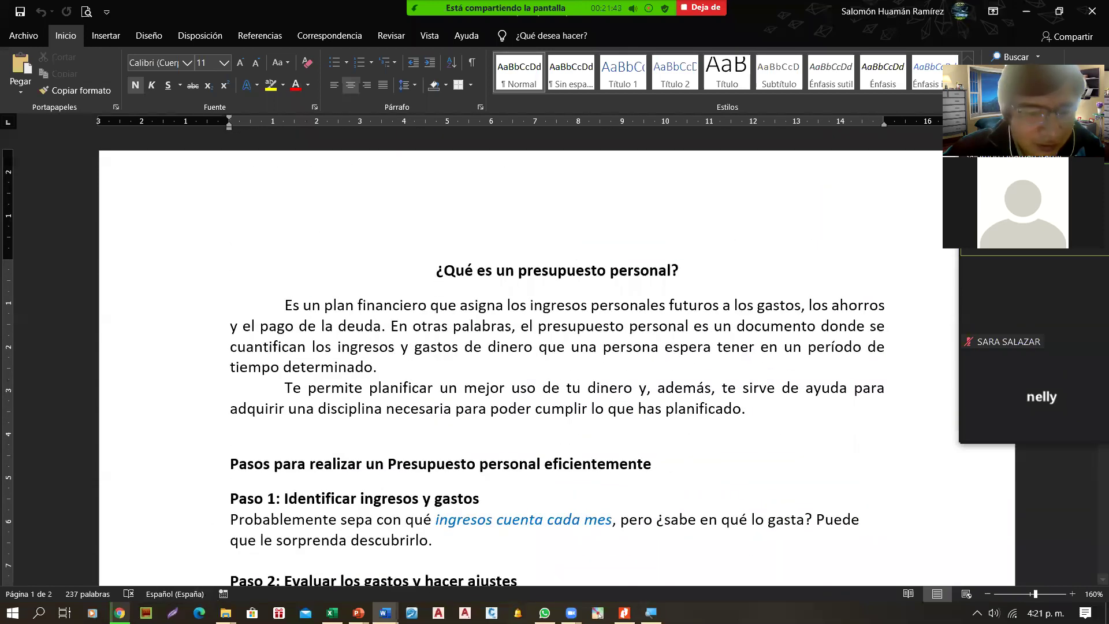
Open the MI PRESUPUESTO eXe package from the Tarea Xlearning folder, save the startup preferences, and view its ¿En que estoy gastando mi dinero? page.
{"action": "mouse_move", "coordinate": [225, 612]}
{"action": "left_click", "coordinate": [201, 565]}
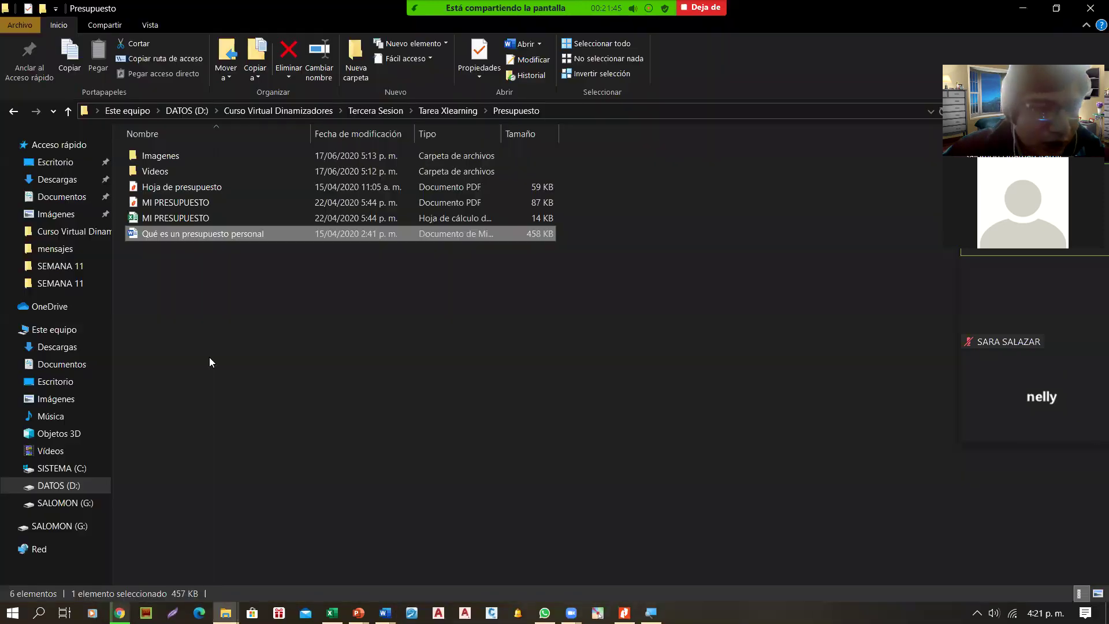
{"action": "left_click", "coordinate": [13, 110]}
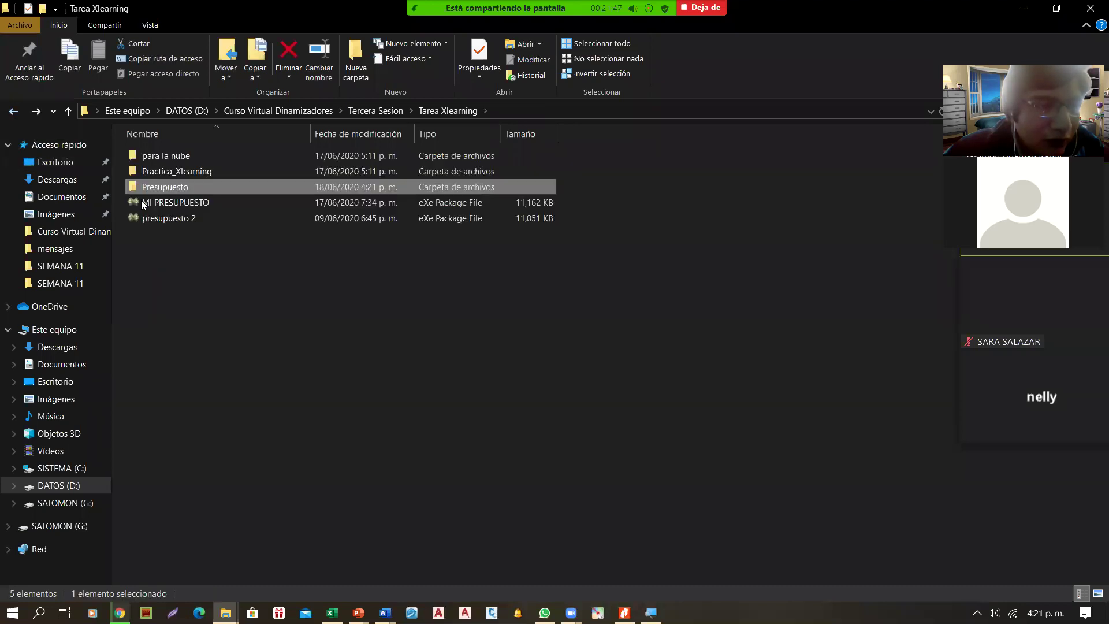
{"action": "left_click", "coordinate": [183, 206]}
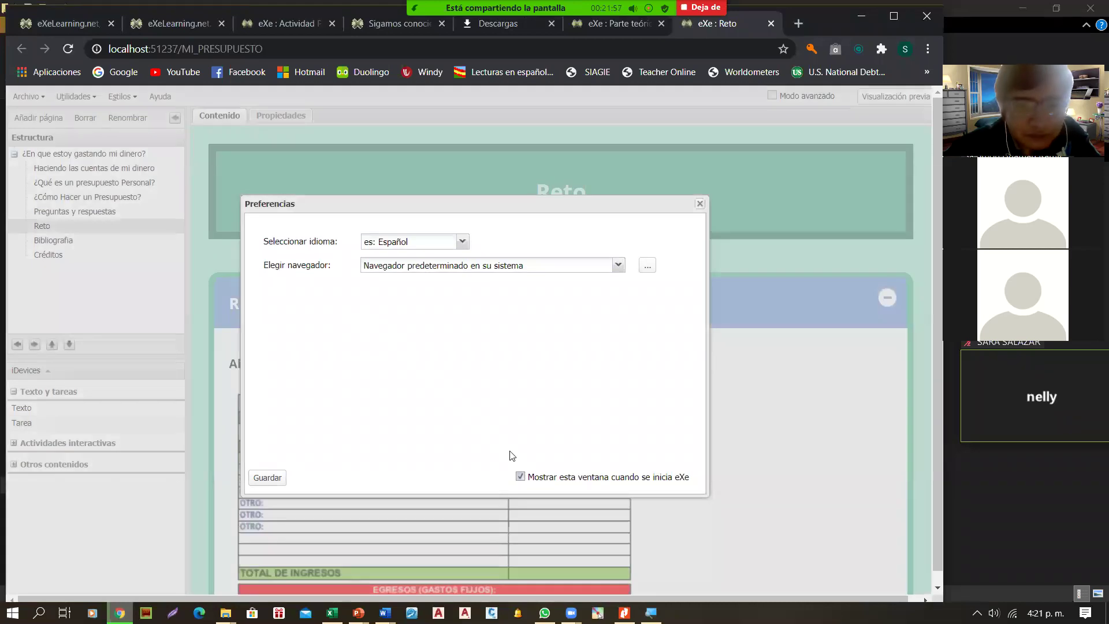
{"action": "left_click", "coordinate": [266, 482]}
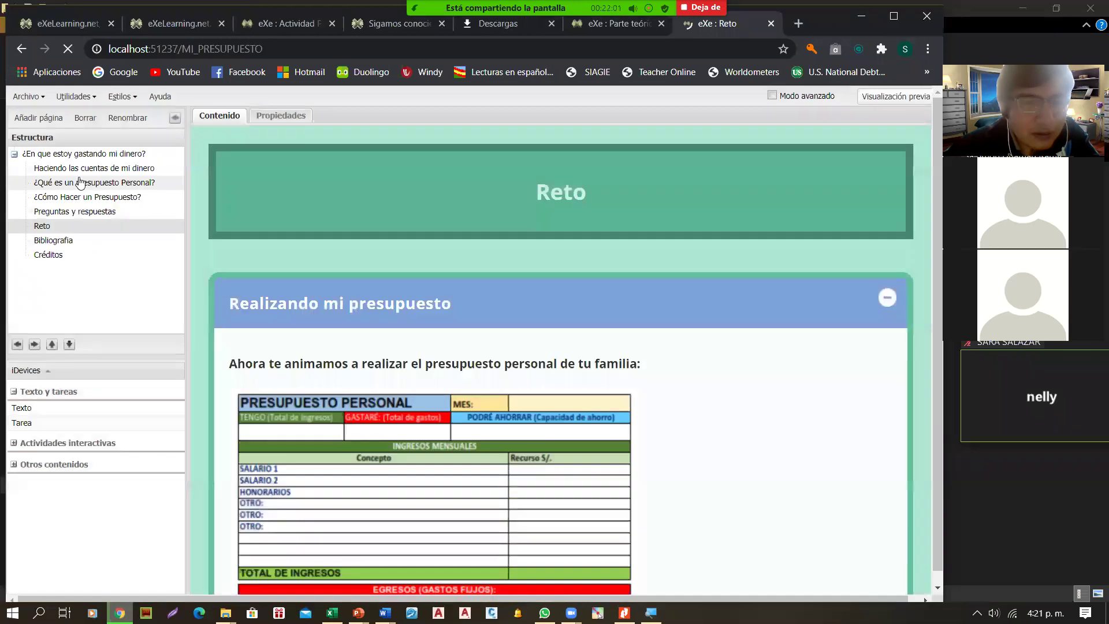
{"action": "left_click", "coordinate": [86, 155]}
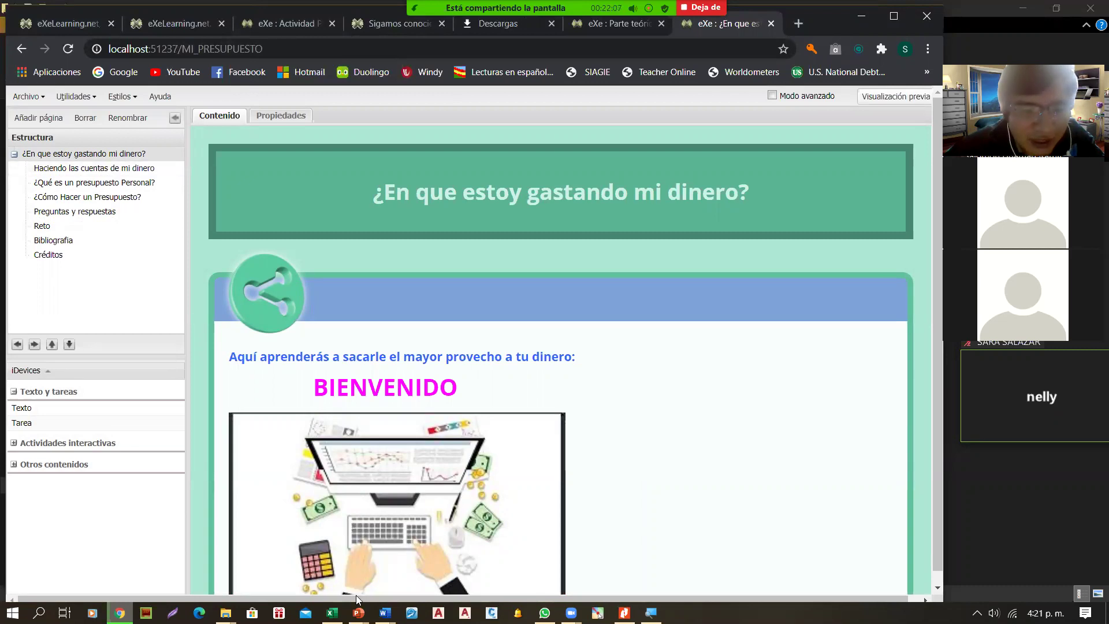
Compare the section structure in the Esquema de recurso virtual document with the MI_PRESUPUESTO project, viewing its Bibliografía and root pages.
{"action": "mouse_move", "coordinate": [385, 612]}
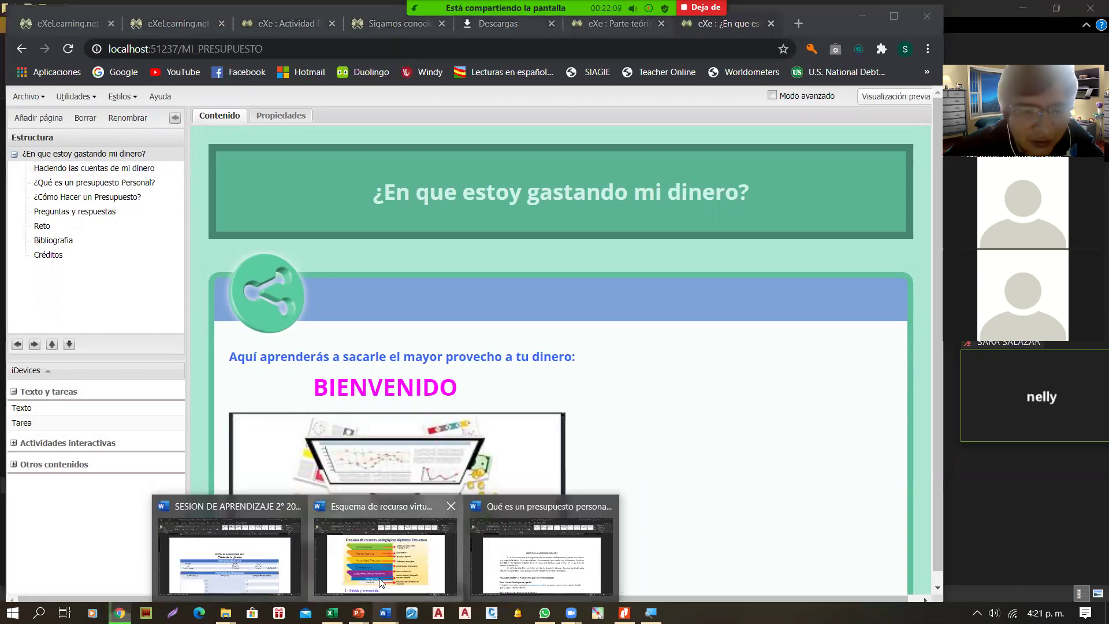
{"action": "left_click", "coordinate": [385, 555]}
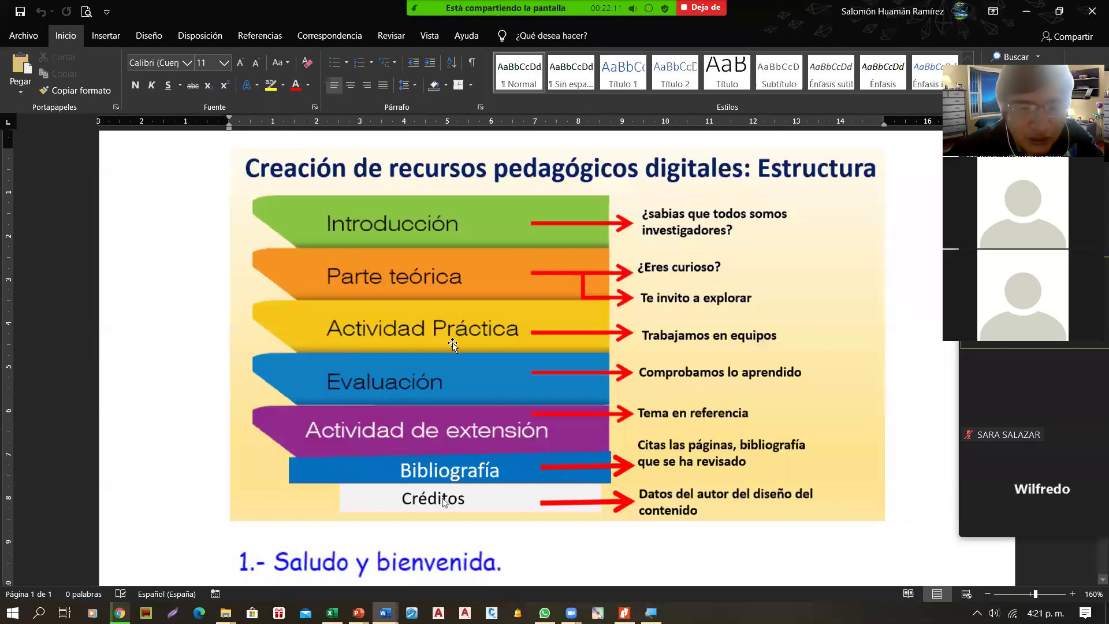
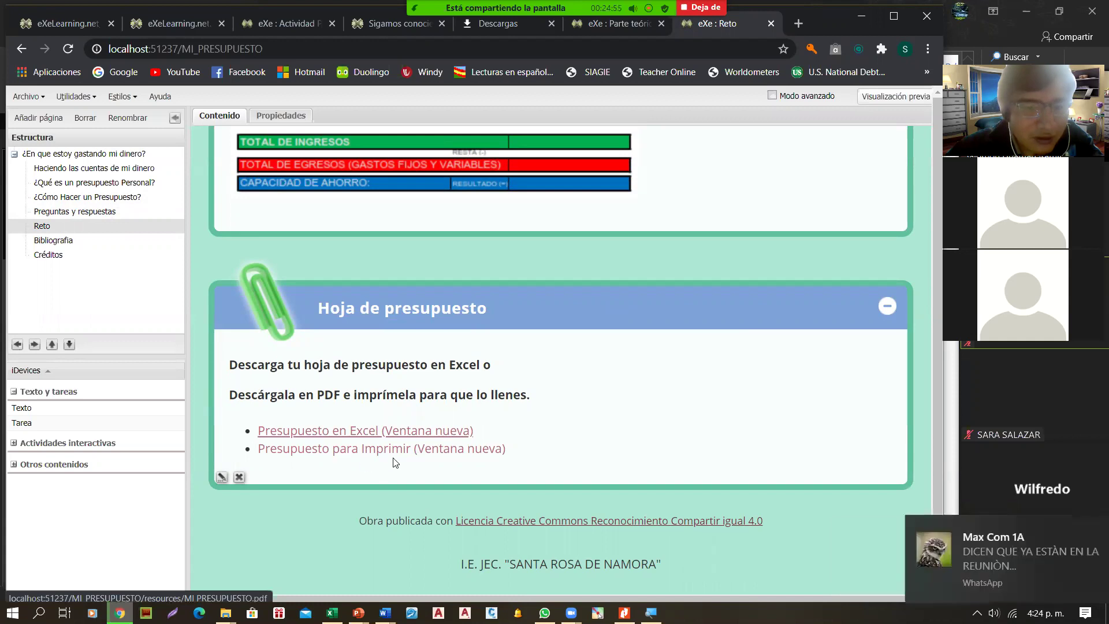
{"action": "left_click", "coordinate": [80, 241]}
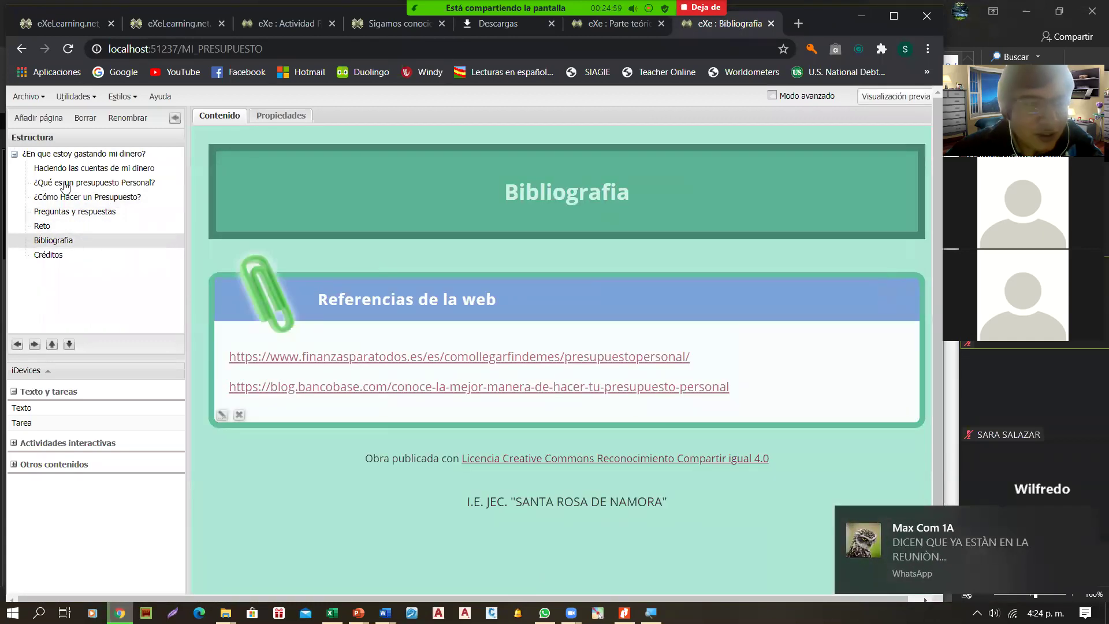
{"action": "left_click", "coordinate": [82, 155]}
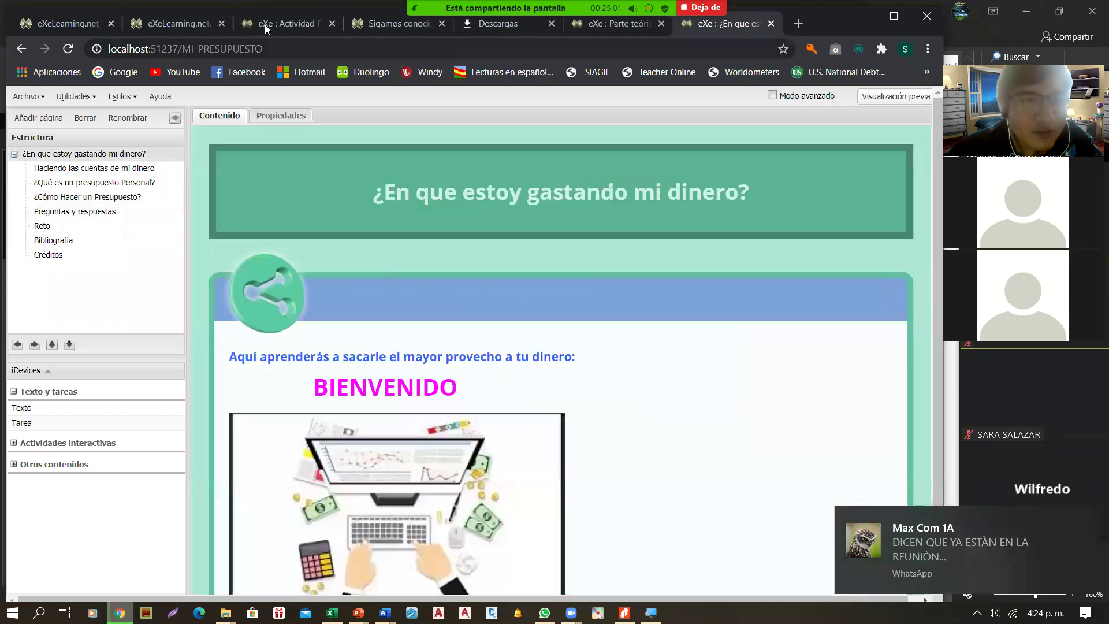
Switch to the new package and rename its root page Inicio as ¿Conoces como ahorrar?
{"action": "left_click", "coordinate": [601, 24]}
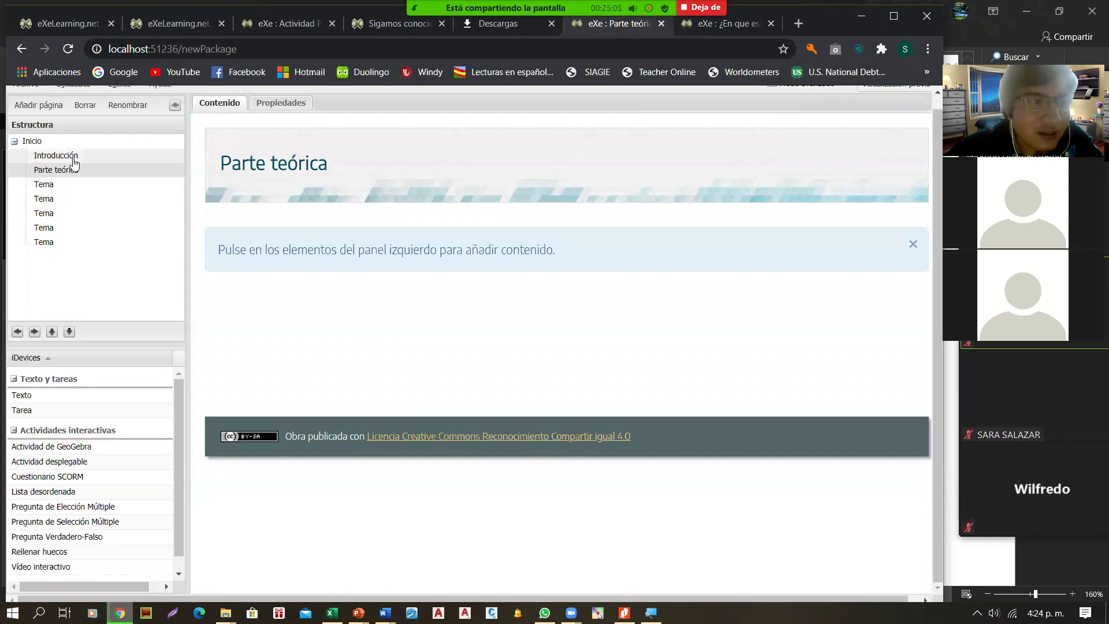
{"action": "left_click", "coordinate": [48, 145]}
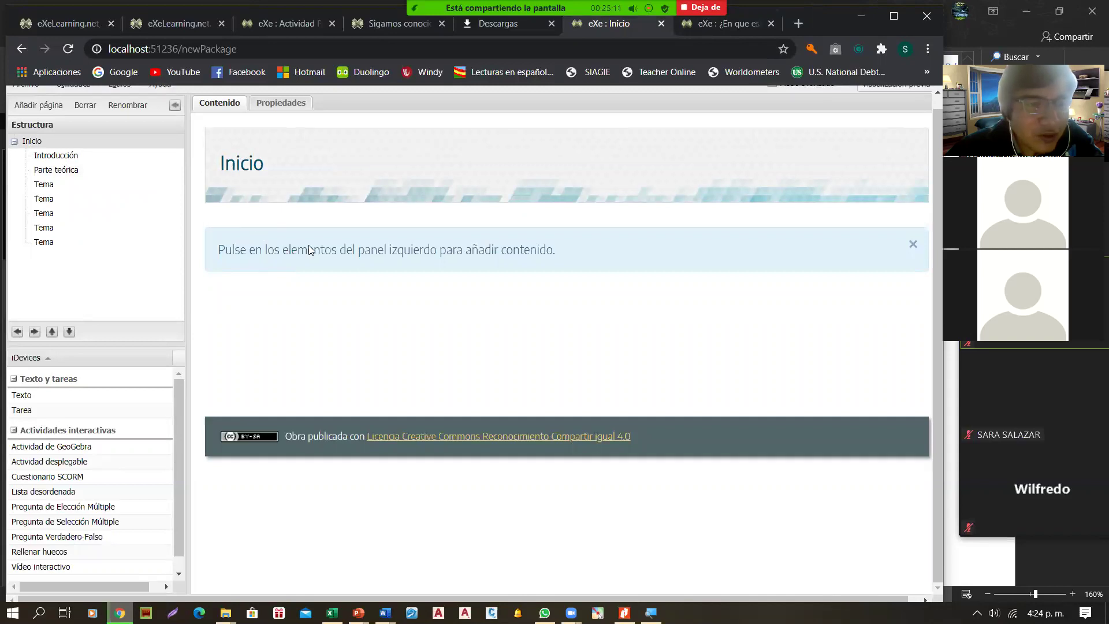
{"action": "left_click", "coordinate": [86, 148]}
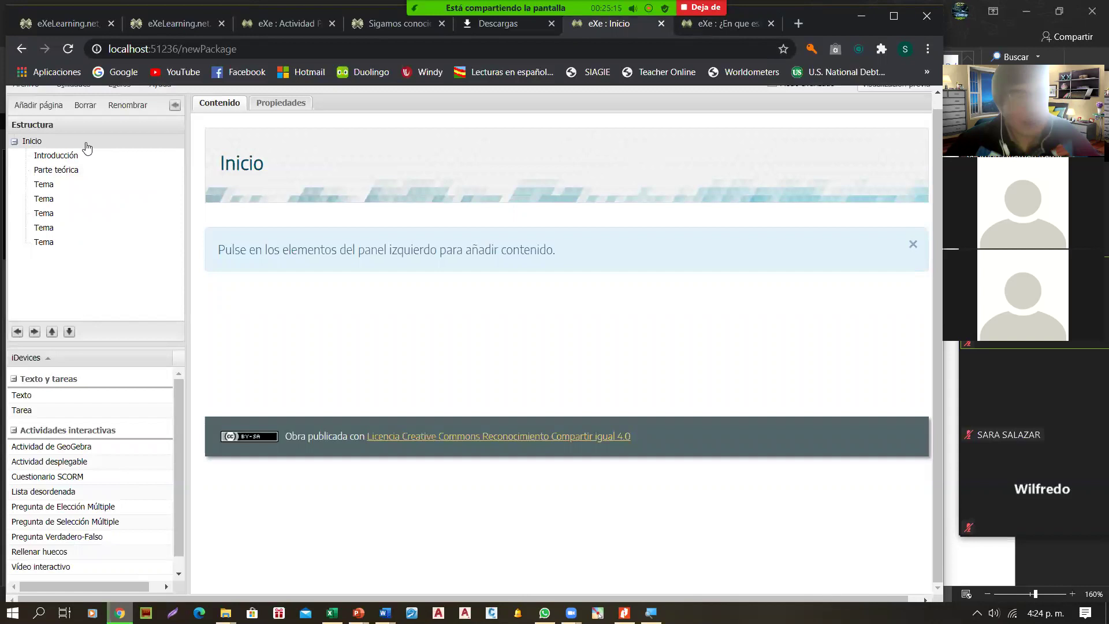
{"action": "right_click", "coordinate": [86, 143]}
{"action": "left_click", "coordinate": [66, 146]}
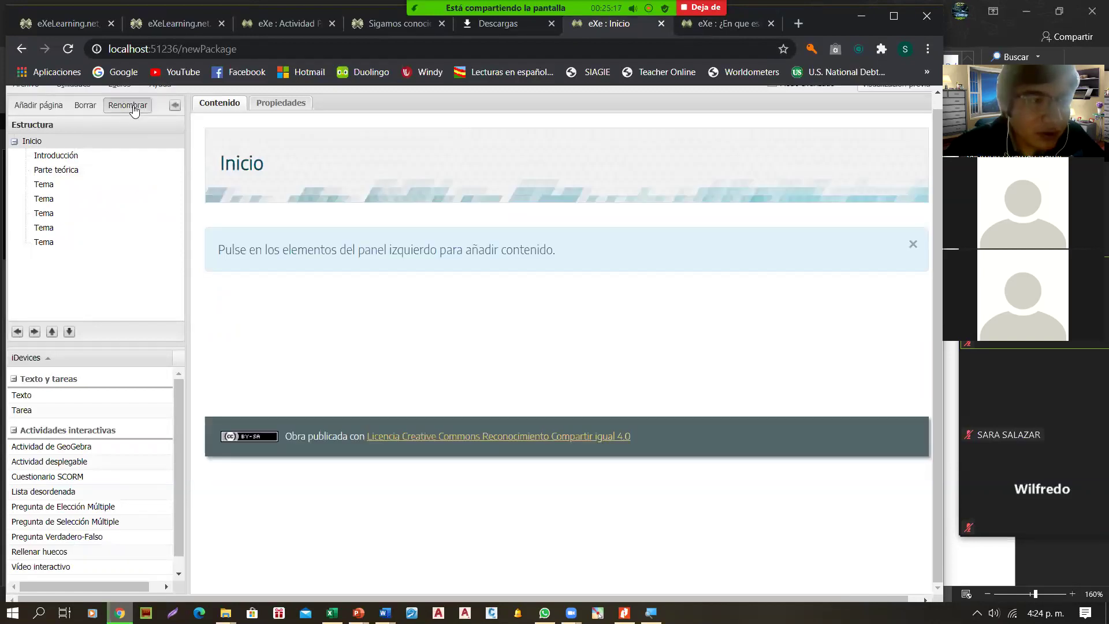
{"action": "left_click", "coordinate": [129, 106]}
{"action": "left_click_drag", "start_coordinate": [431, 350], "coordinate": [291, 355]}
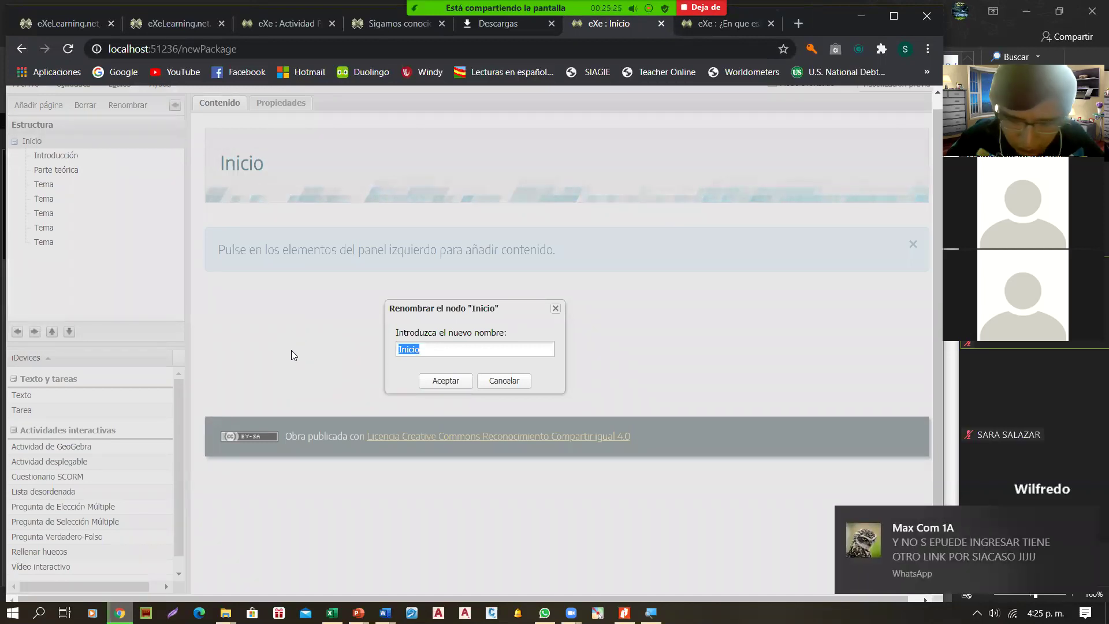
{"action": "type", "text": "¿"}
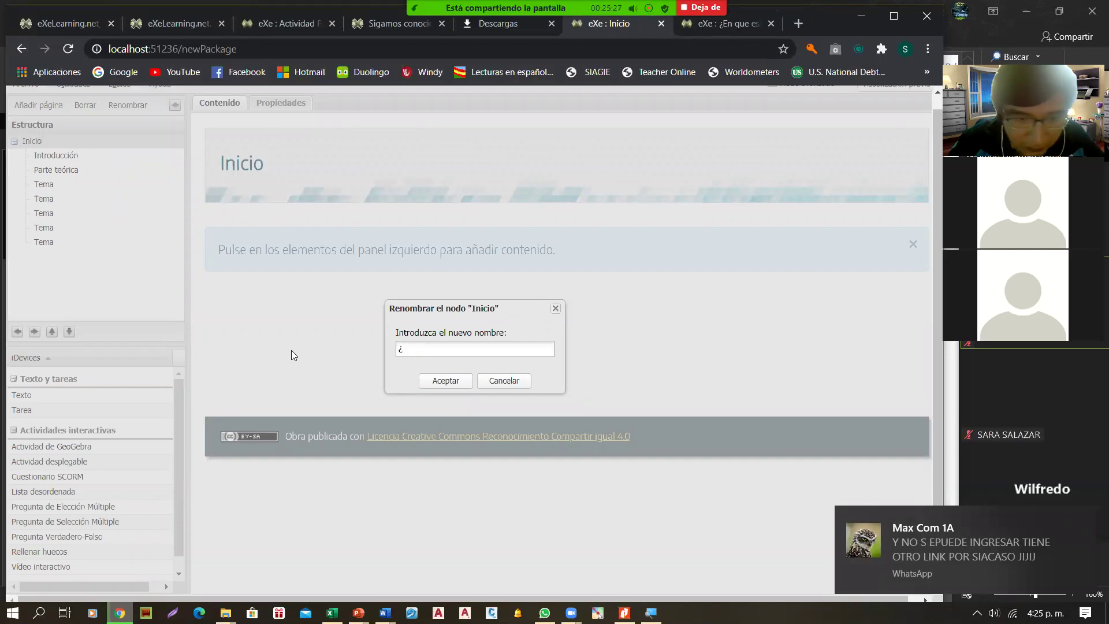
{"action": "type", "text": "C"}
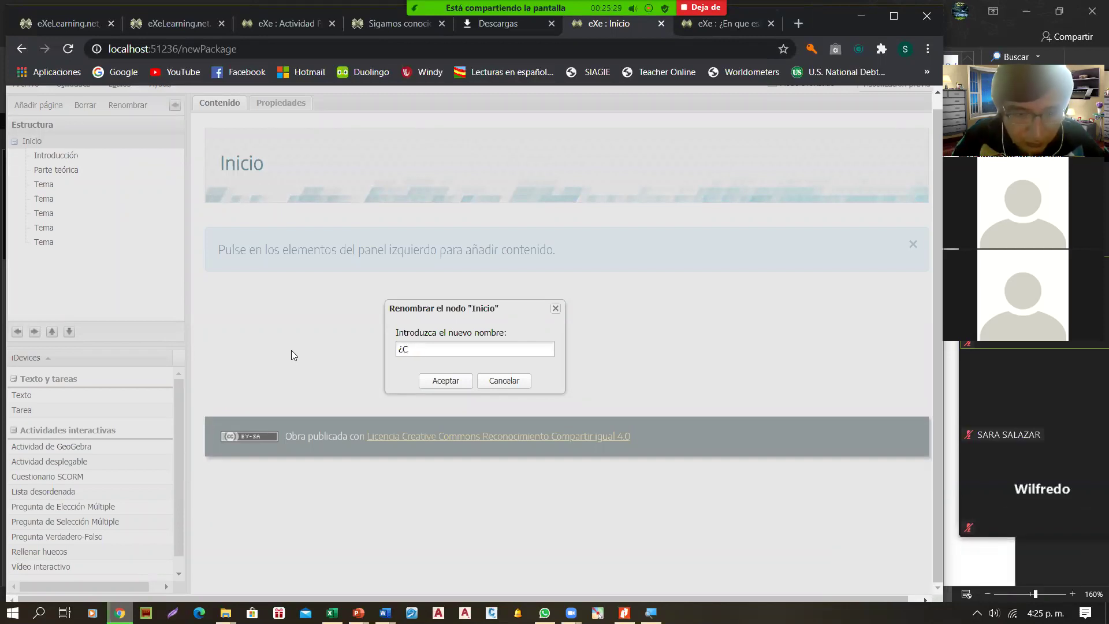
{"action": "type", "text": "ónoces como ha"}
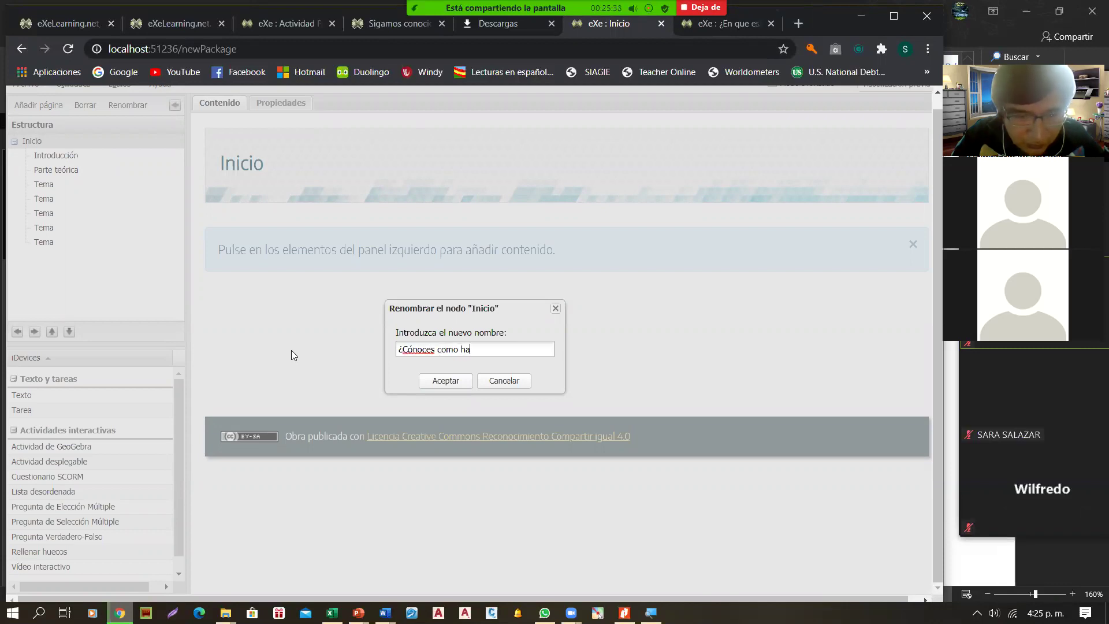
{"action": "key", "text": "BackSpace"}
{"action": "type", "text": "ahorrar?"}
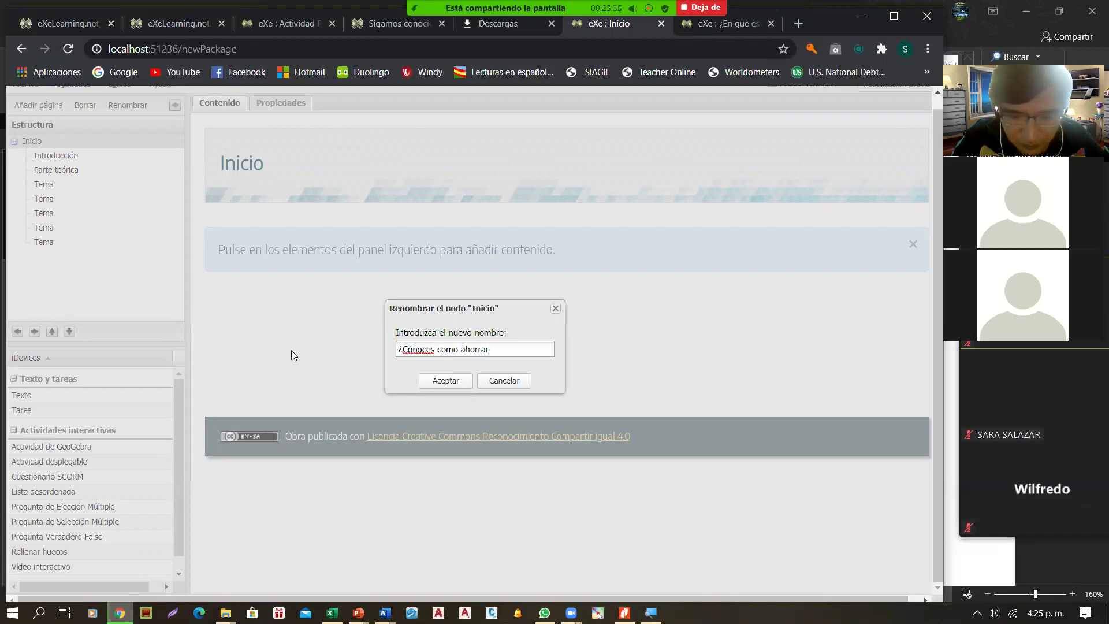
{"action": "double_click", "coordinate": [436, 349]}
{"action": "type", "text": "Conoces"}
{"action": "left_click", "coordinate": [445, 381]}
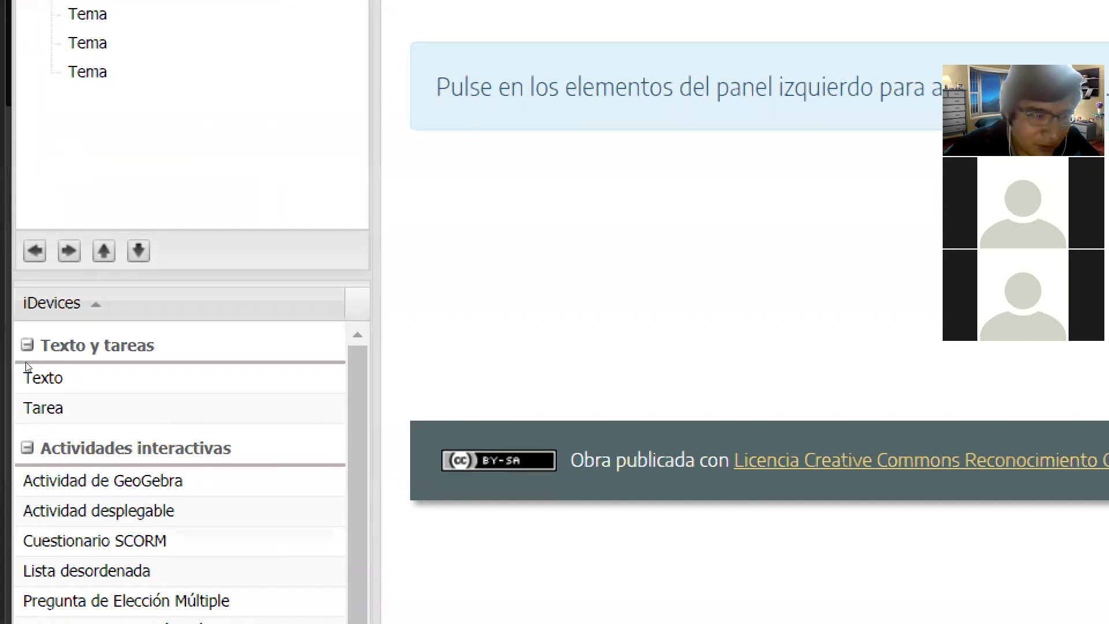
Add a Texto iDevice to the ¿Conoces como ahorrar? page and start editing its title.
{"action": "left_click", "coordinate": [21, 377]}
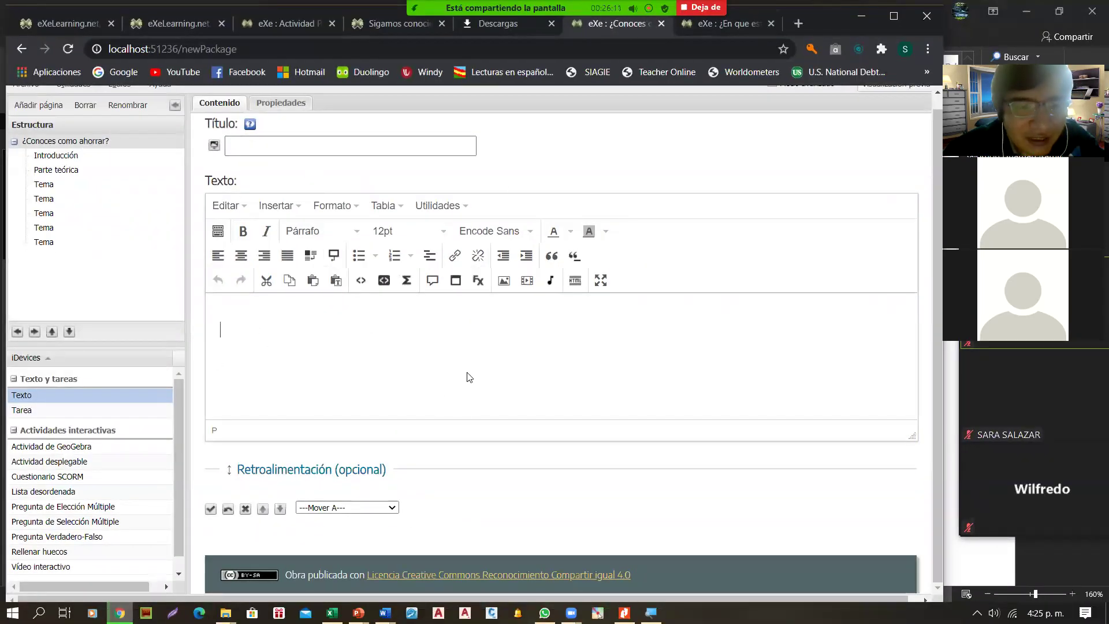
{"action": "left_click", "coordinate": [326, 367]}
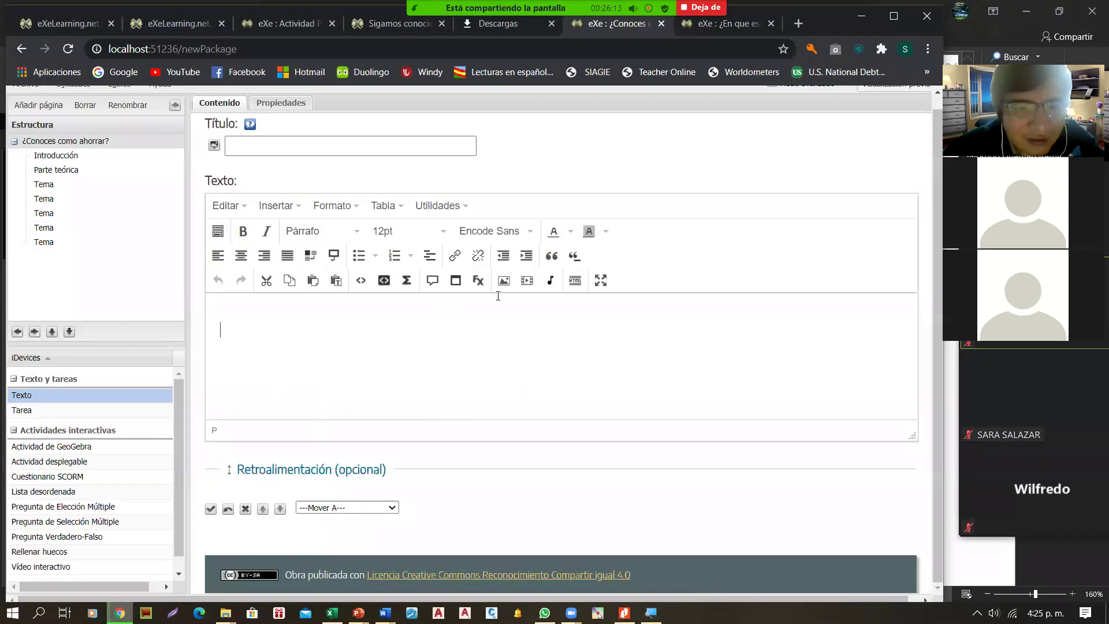
{"action": "left_click", "coordinate": [271, 147]}
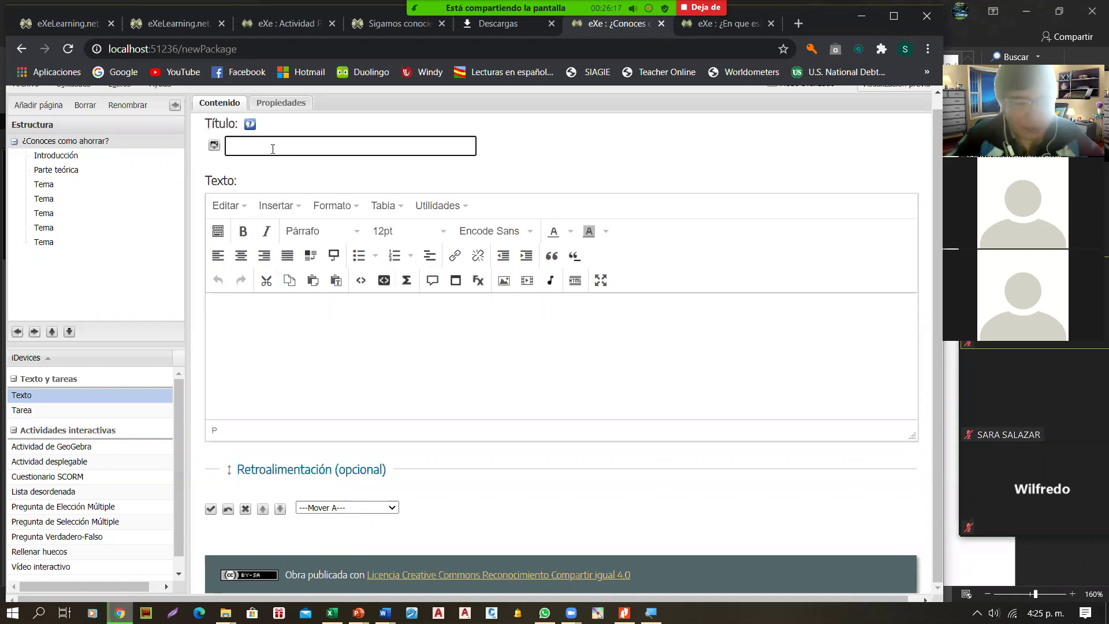
{"action": "type", "text": "Bin"}
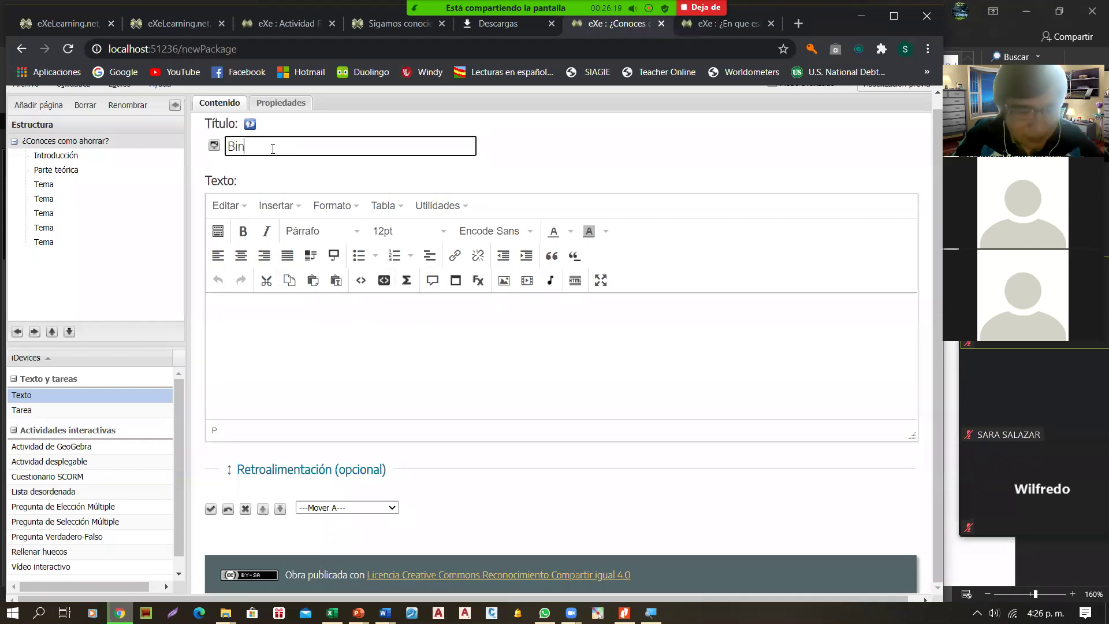
{"action": "type", "text": "envi"}
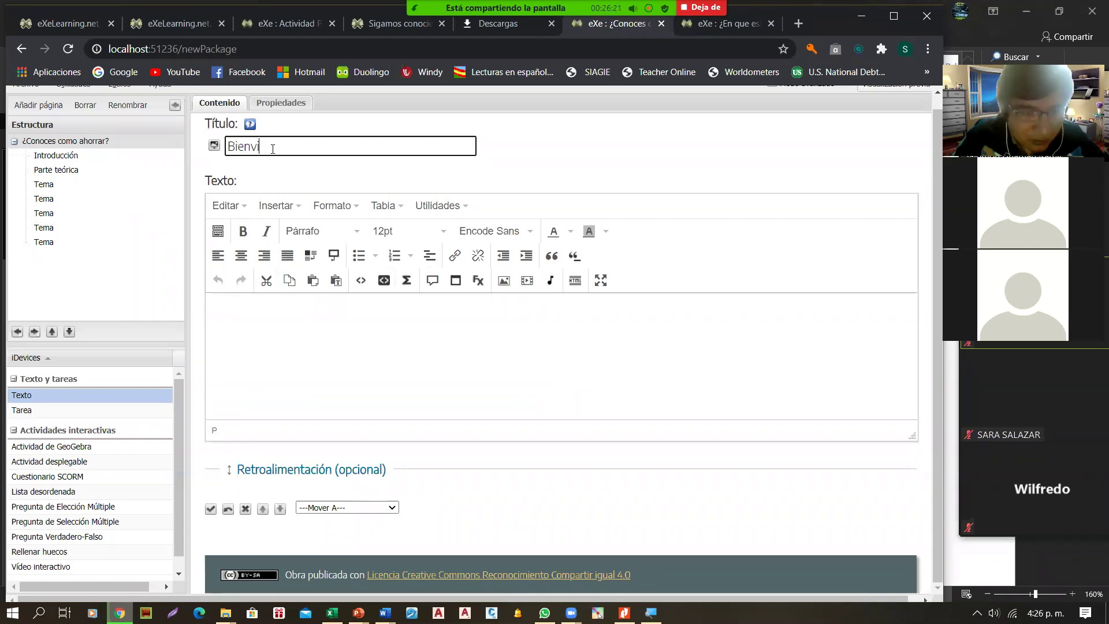
{"action": "type", "text": "no"}
{"action": "key", "text": "BackSpace"}
{"action": "key", "text": "BackSpace"}
{"action": "key", "text": "BackSpace"}
{"action": "key", "text": "BackSpace"}
{"action": "key", "text": "BackSpace"}
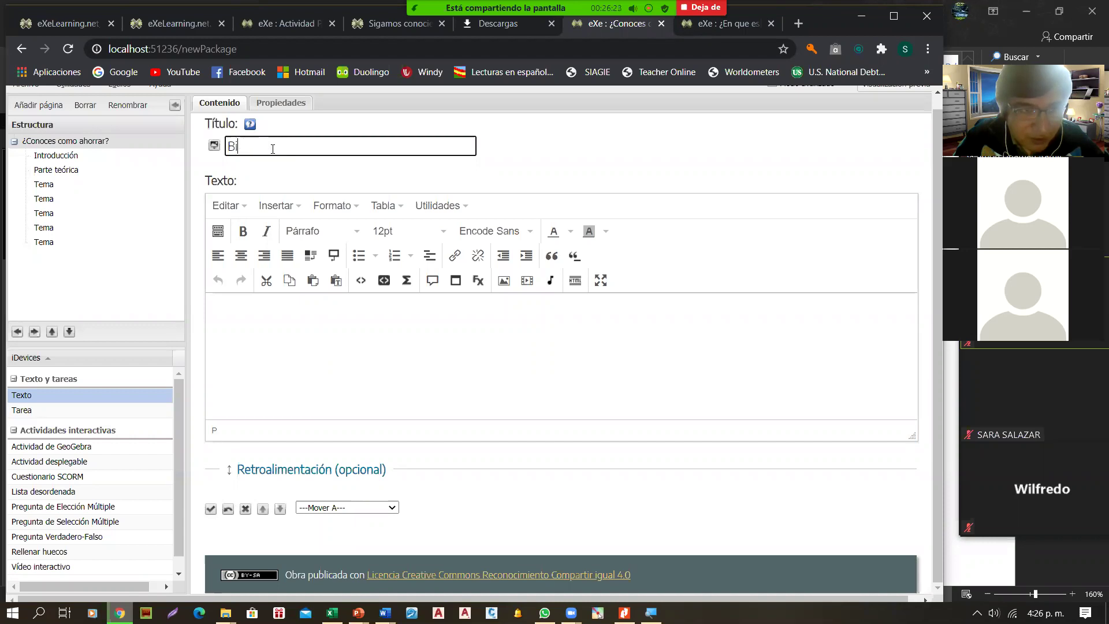
Title the Texto iDevice "Holas, Te doy la bienvenida".
{"action": "type", "text": "Hola"}
{"action": "key", "text": "BackSpace"}
{"action": "key", "text": "BackSpace"}
{"action": "key", "text": "BackSpace"}
{"action": "type", "text": "o"}
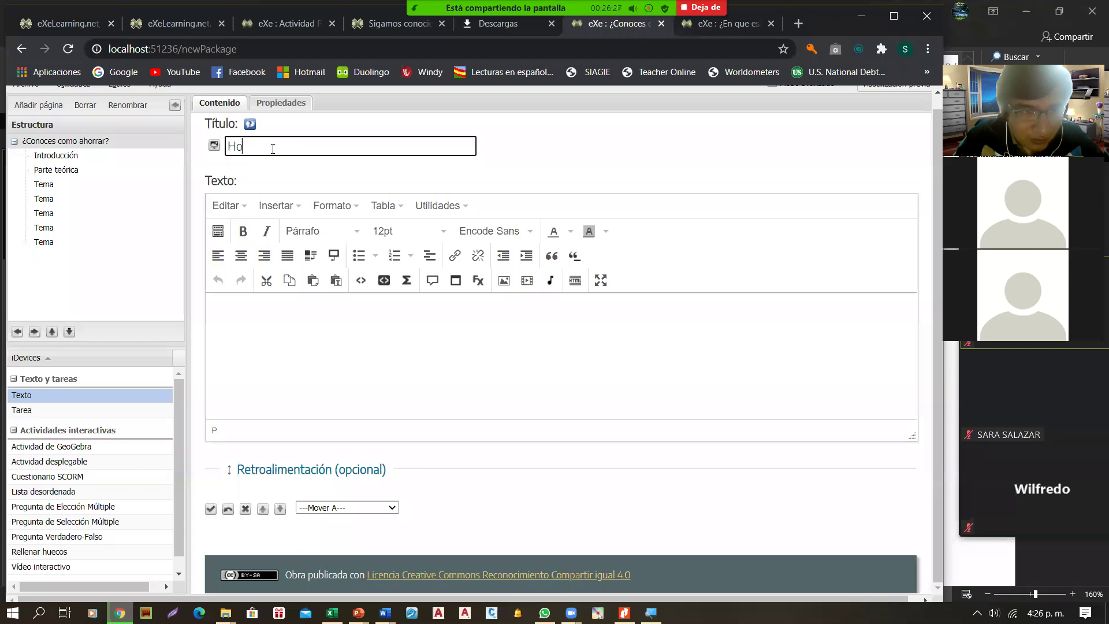
{"action": "type", "text": "las"}
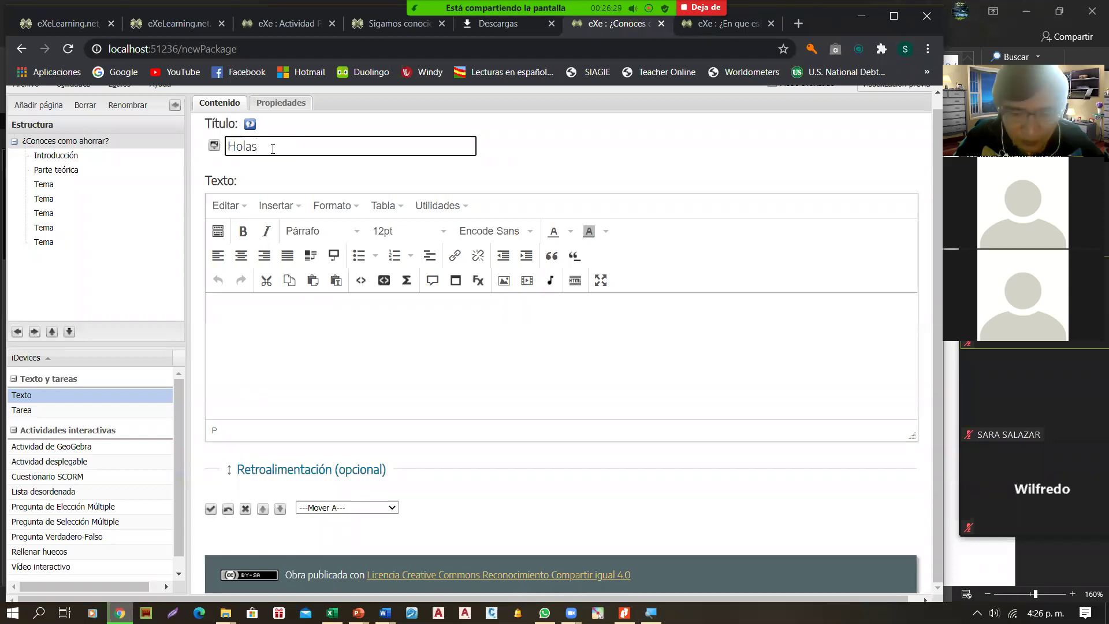
{"action": "type", "text": "?"}
{"action": "key", "text": "BackSpace"}
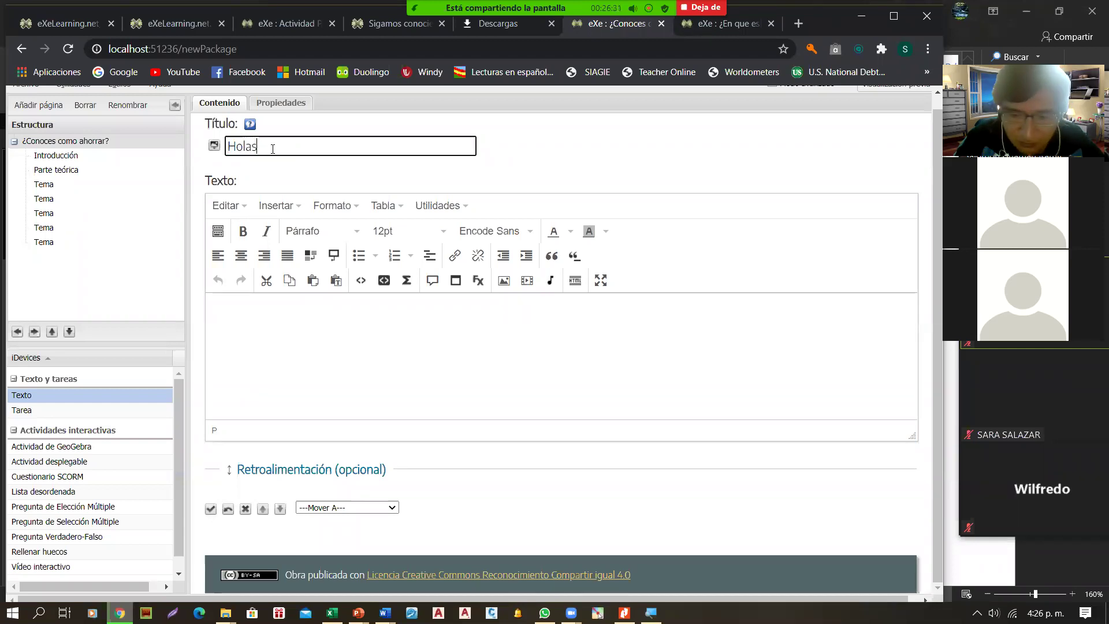
{"action": "type", "text": ", Te"}
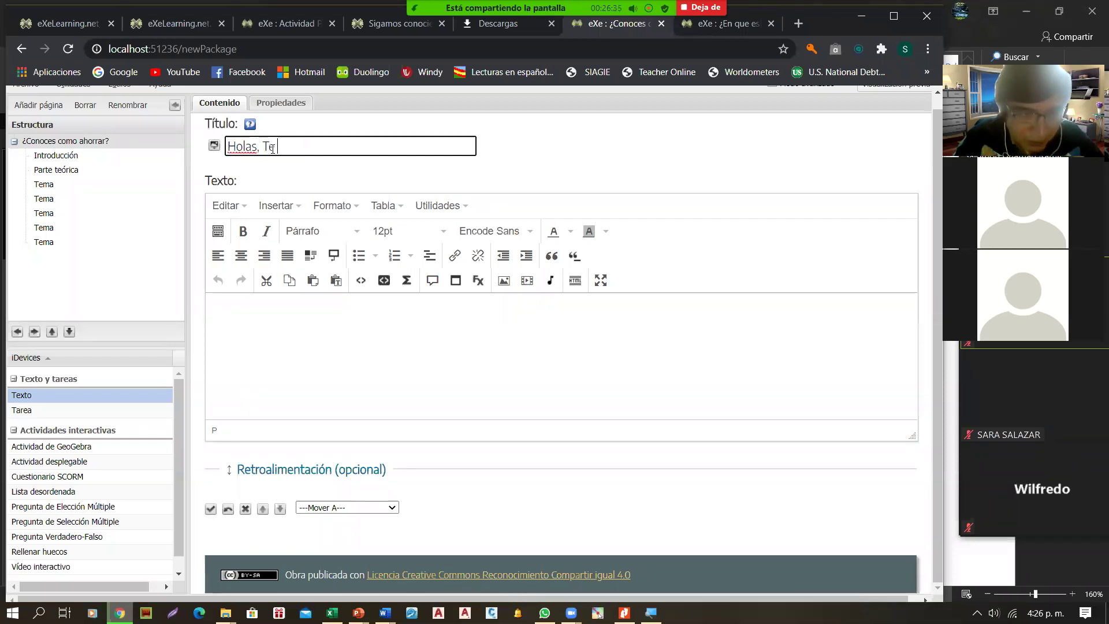
{"action": "type", "text": " doy la bi"}
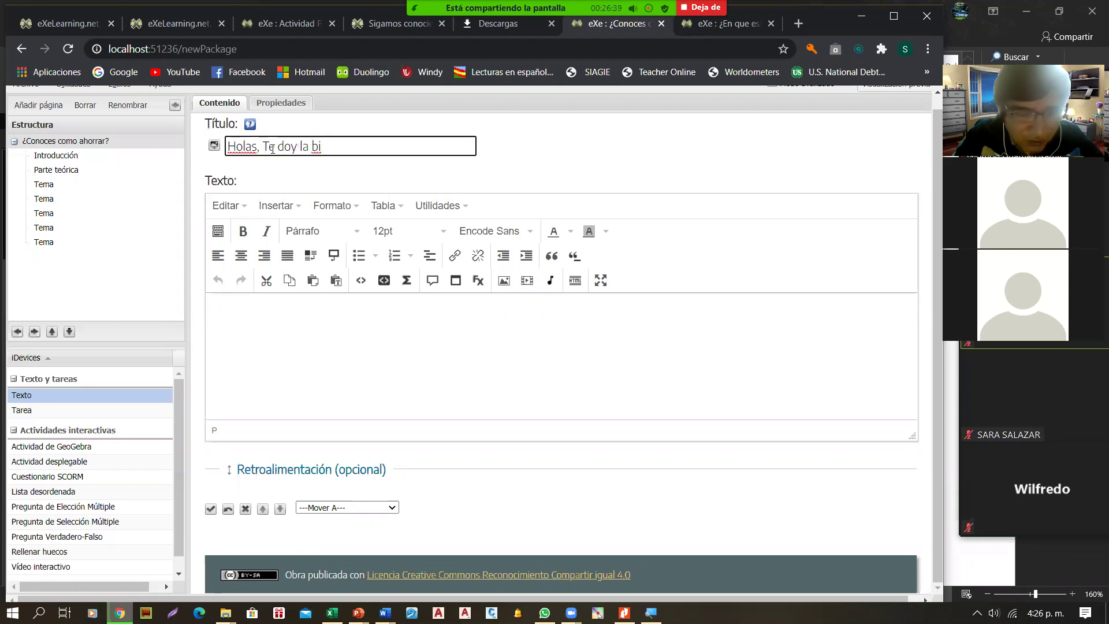
{"action": "type", "text": "nenvi"}
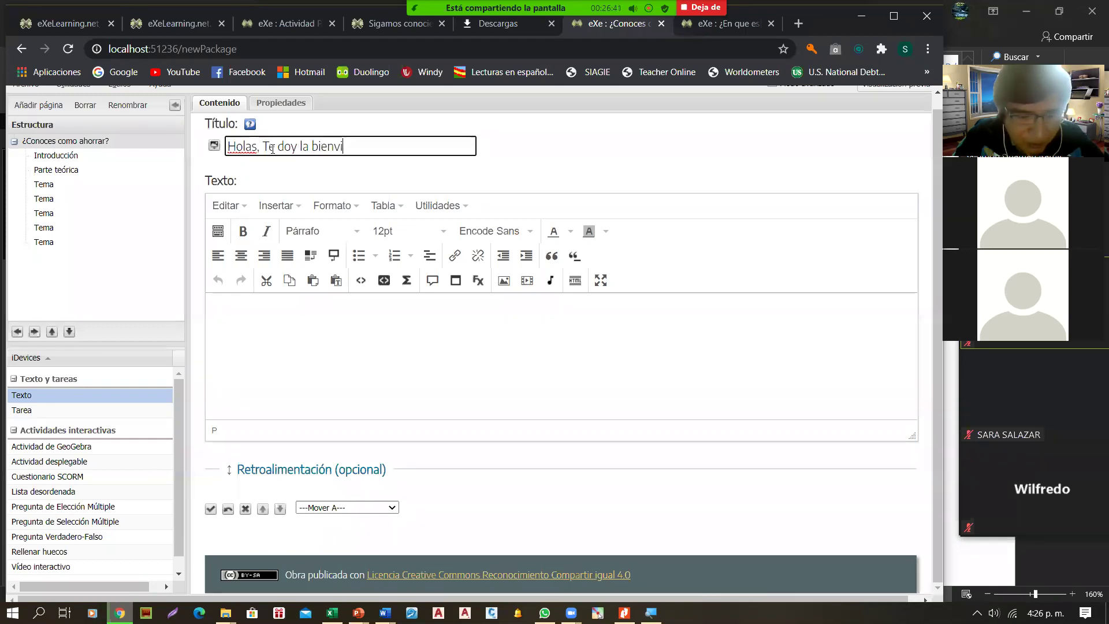
{"action": "type", "text": "en"}
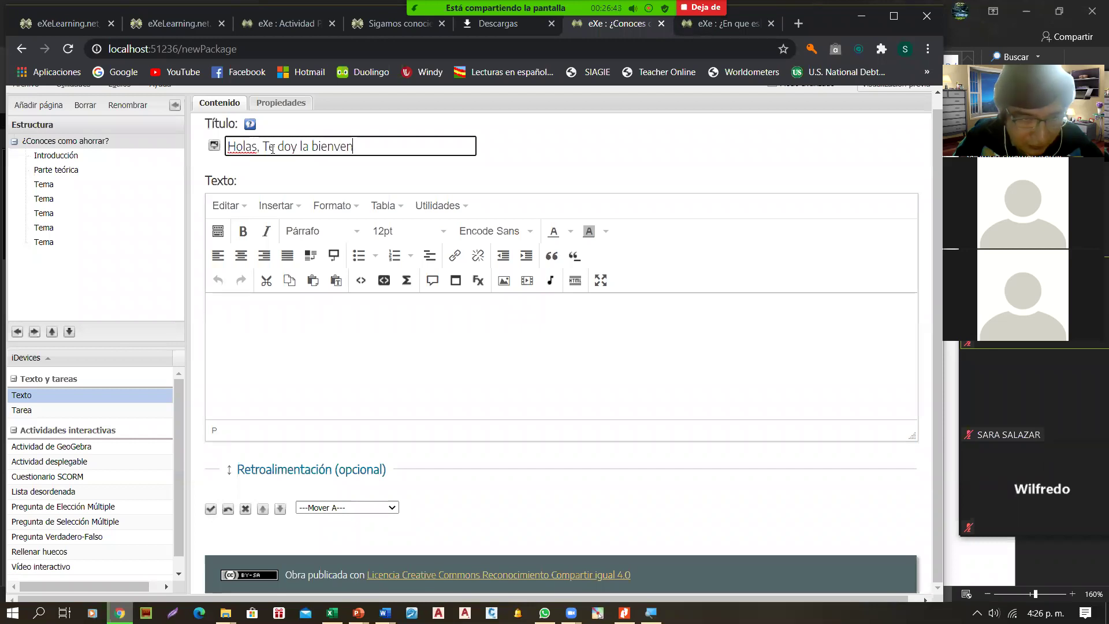
{"action": "type", "text": "ida"}
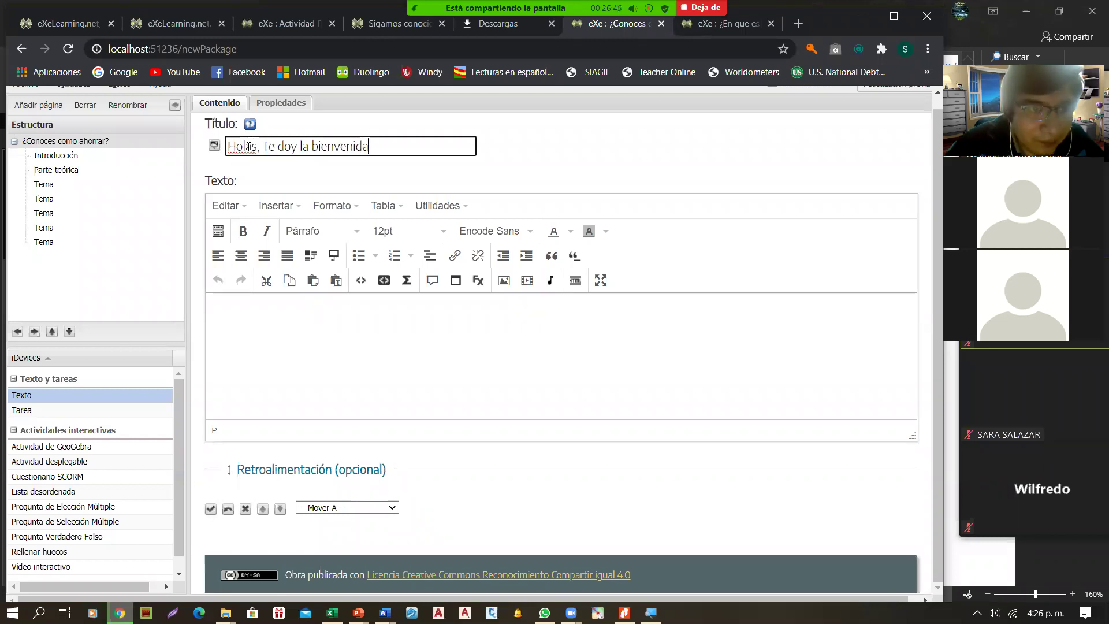
{"action": "right_click", "coordinate": [249, 148]}
{"action": "key", "text": "Escape"}
{"action": "left_click", "coordinate": [250, 148]}
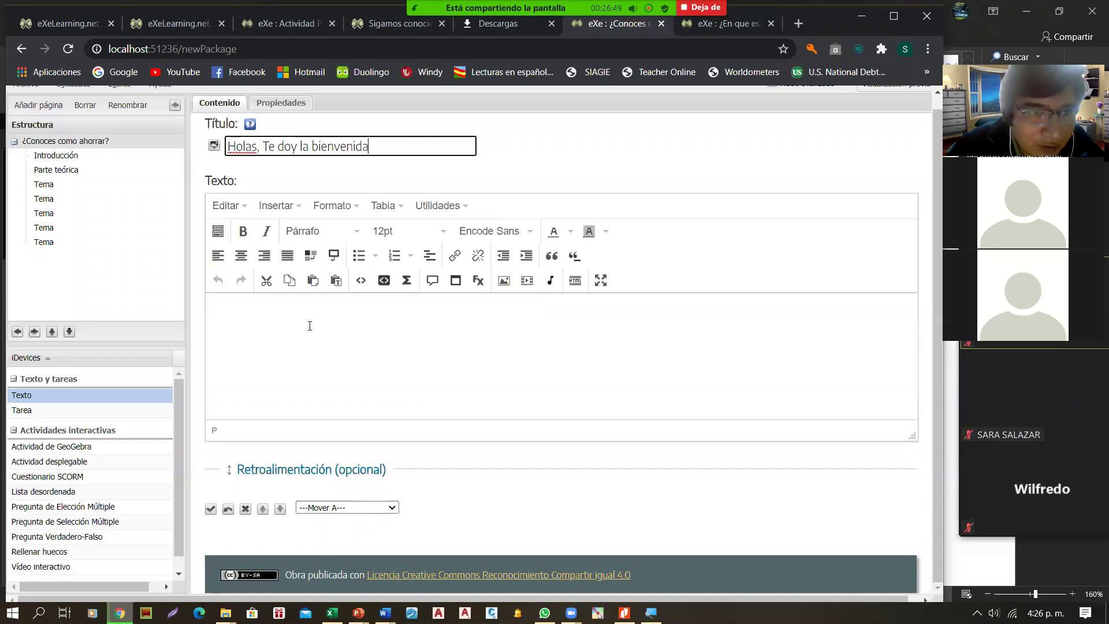
Switch to the personal budget document in Word and copy the opening definition from "Es un plan financiero" to "el pago de la deuda".
{"action": "left_click", "coordinate": [292, 324]}
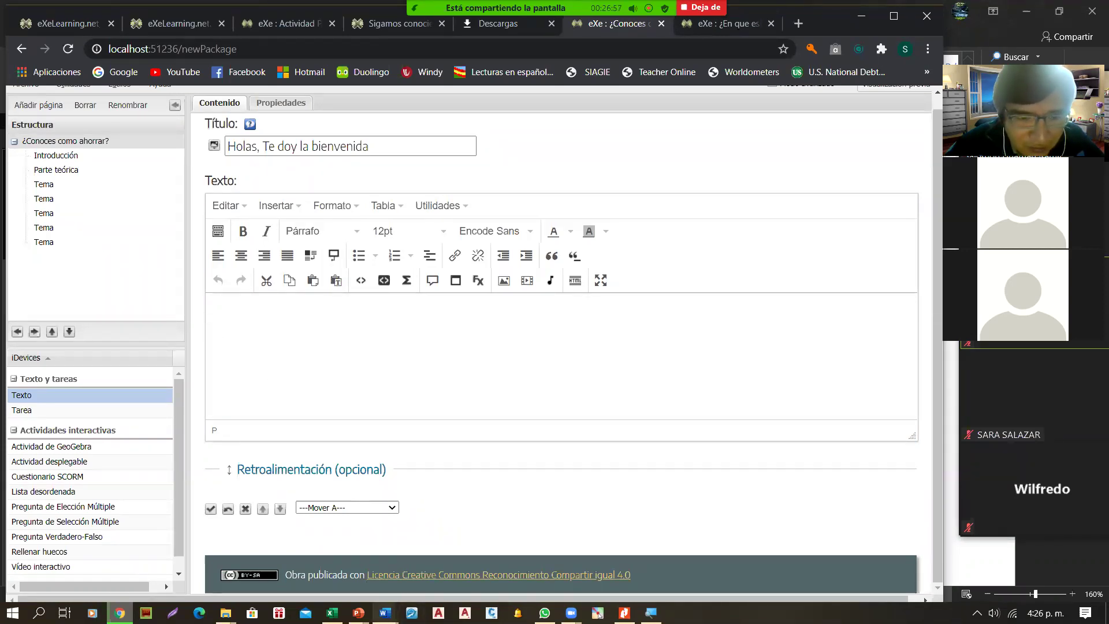
{"action": "left_click", "coordinate": [385, 613]}
{"action": "left_click", "coordinate": [542, 554]}
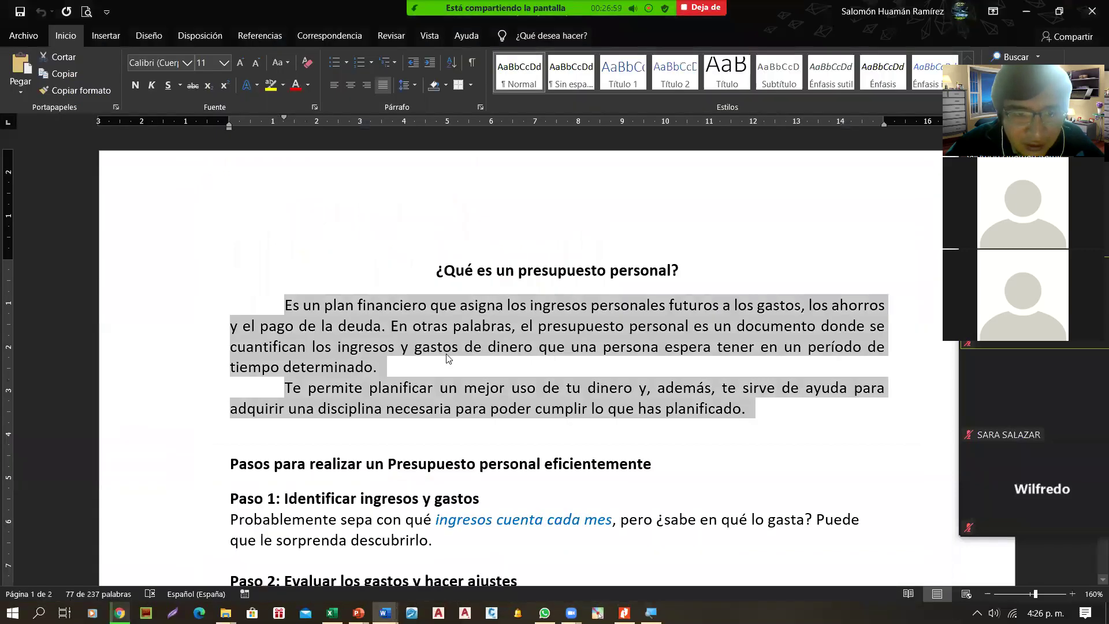
{"action": "left_click_drag", "start_coordinate": [284, 305], "coordinate": [383, 325]}
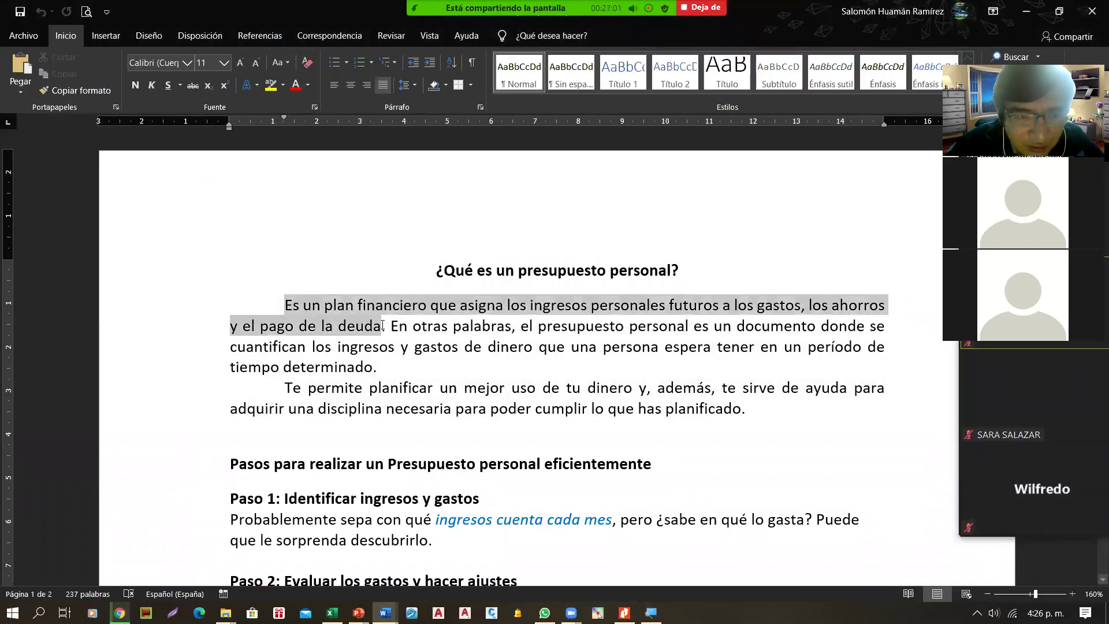
{"action": "right_click", "coordinate": [352, 313]}
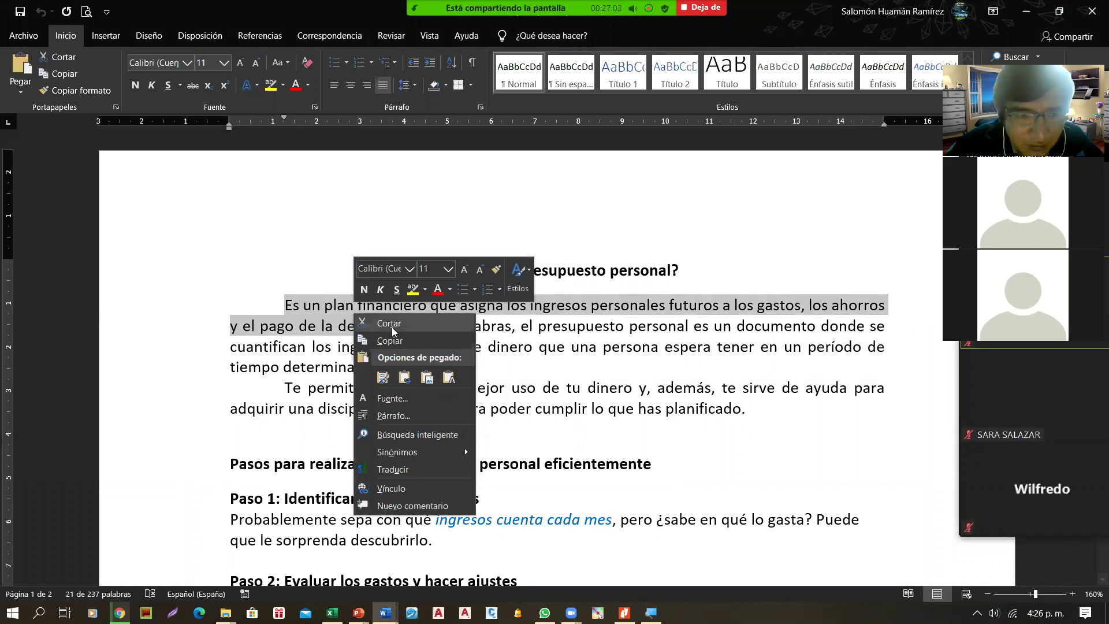
{"action": "left_click", "coordinate": [402, 340]}
Return to eXeLearning in Chrome, paste the copied definition into the Texto iDevice's body, and dismiss the clipboard notice.
{"action": "left_click", "coordinate": [120, 612]}
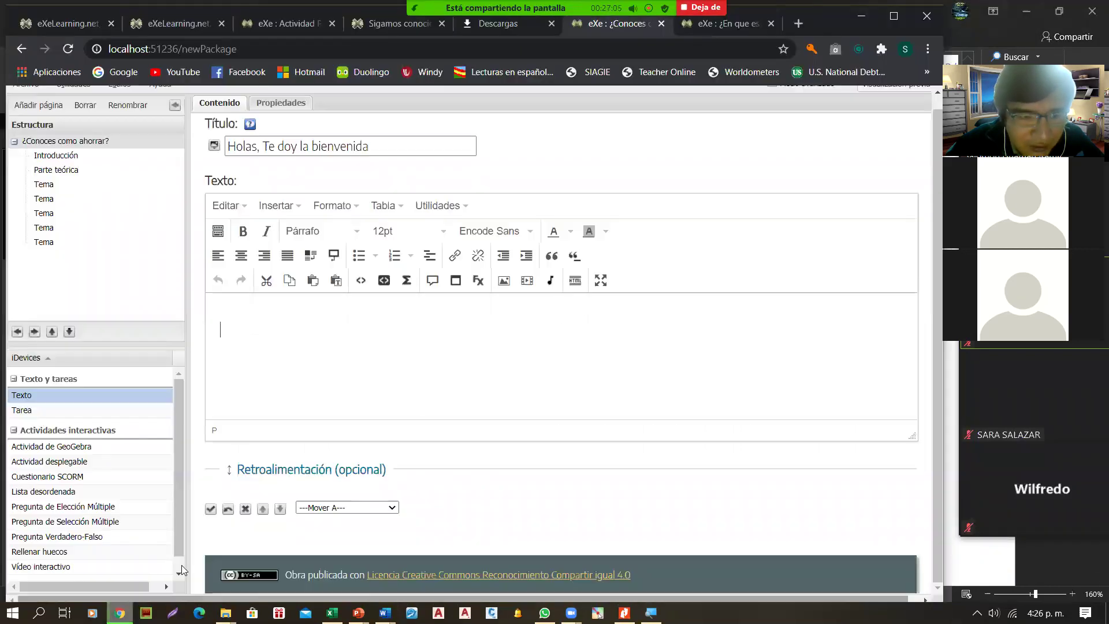
{"action": "right_click", "coordinate": [242, 332]}
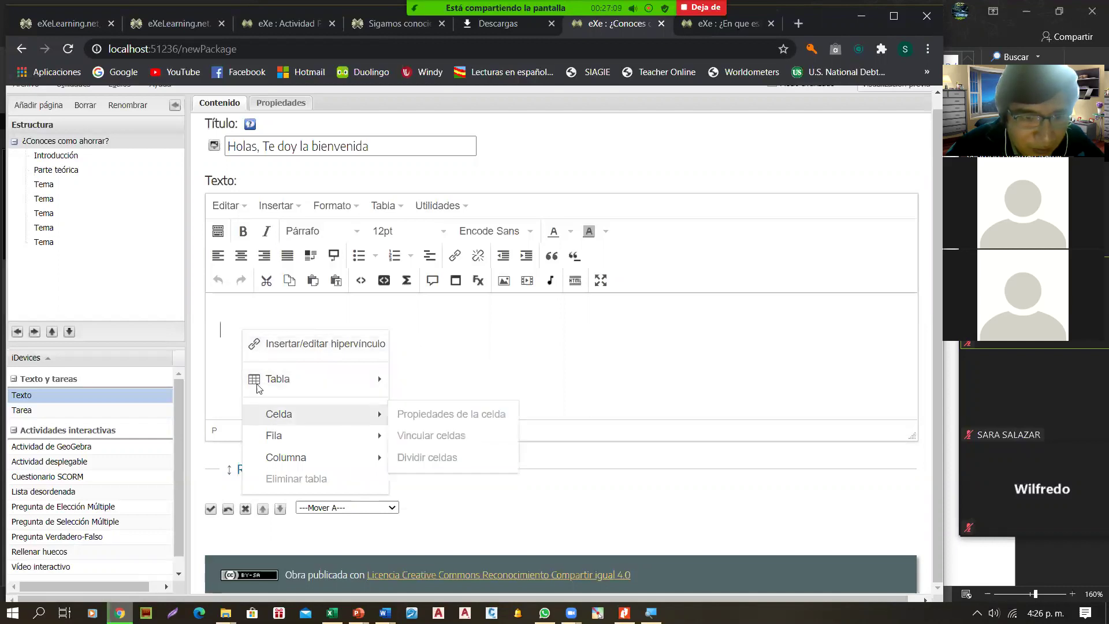
{"action": "left_click", "coordinate": [236, 332]}
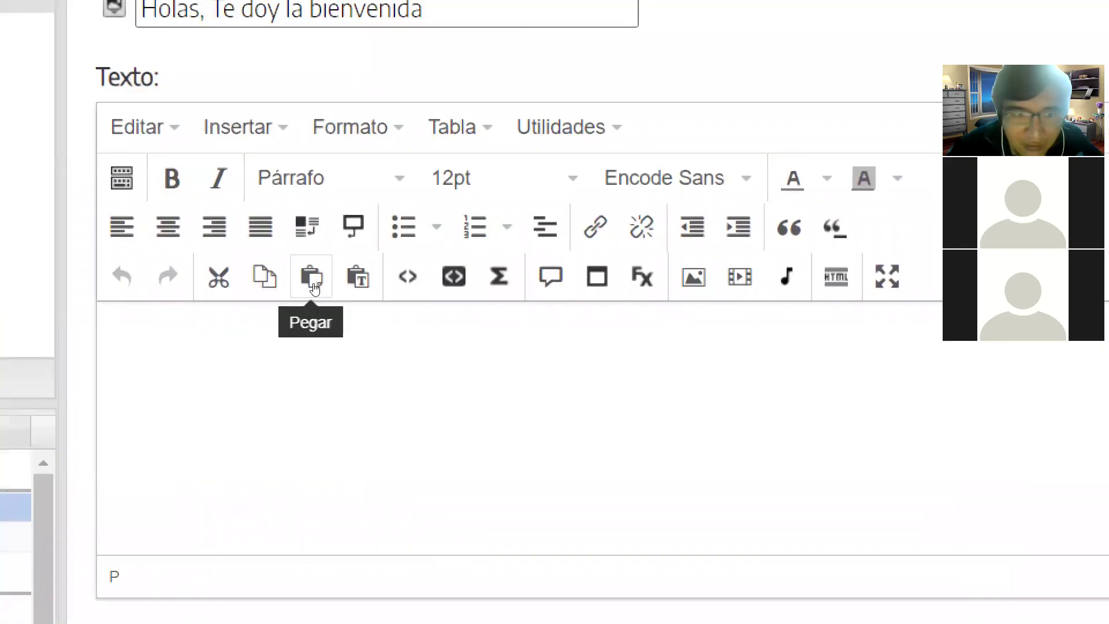
{"action": "left_click", "coordinate": [312, 278]}
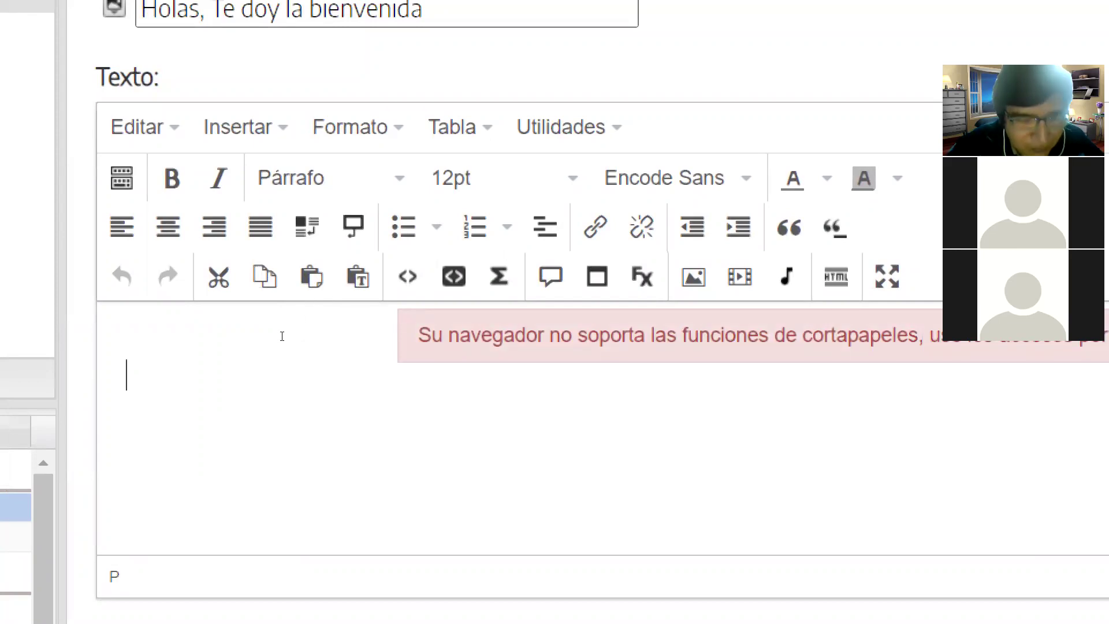
{"action": "key", "text": "ctrl+v"}
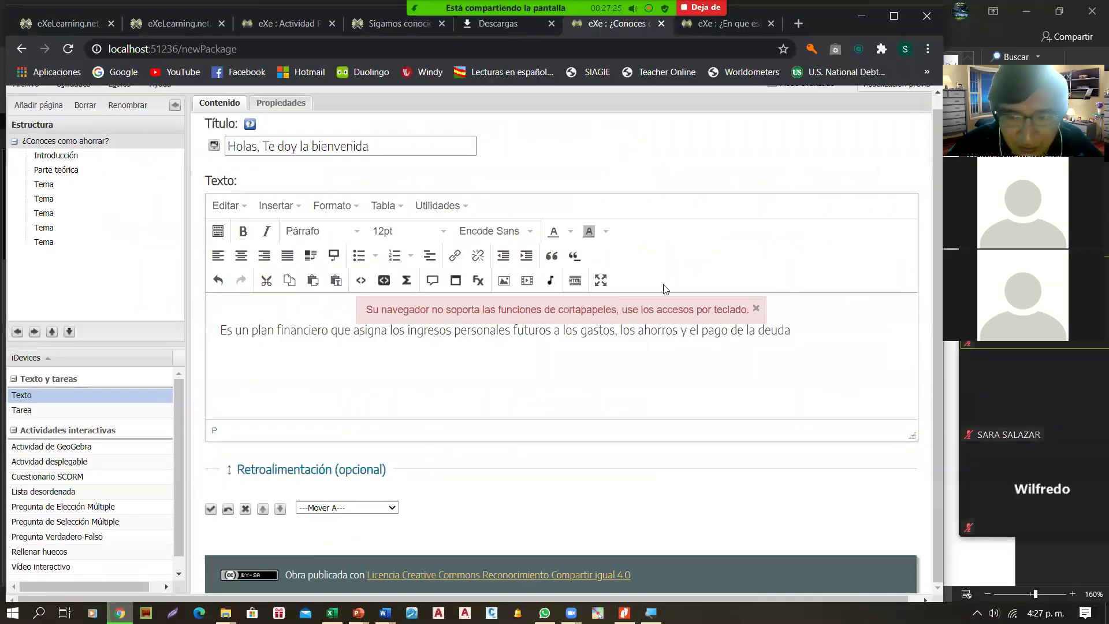
{"action": "left_click_drag", "start_coordinate": [792, 330], "coordinate": [213, 350]}
{"action": "key", "text": "Delete"}
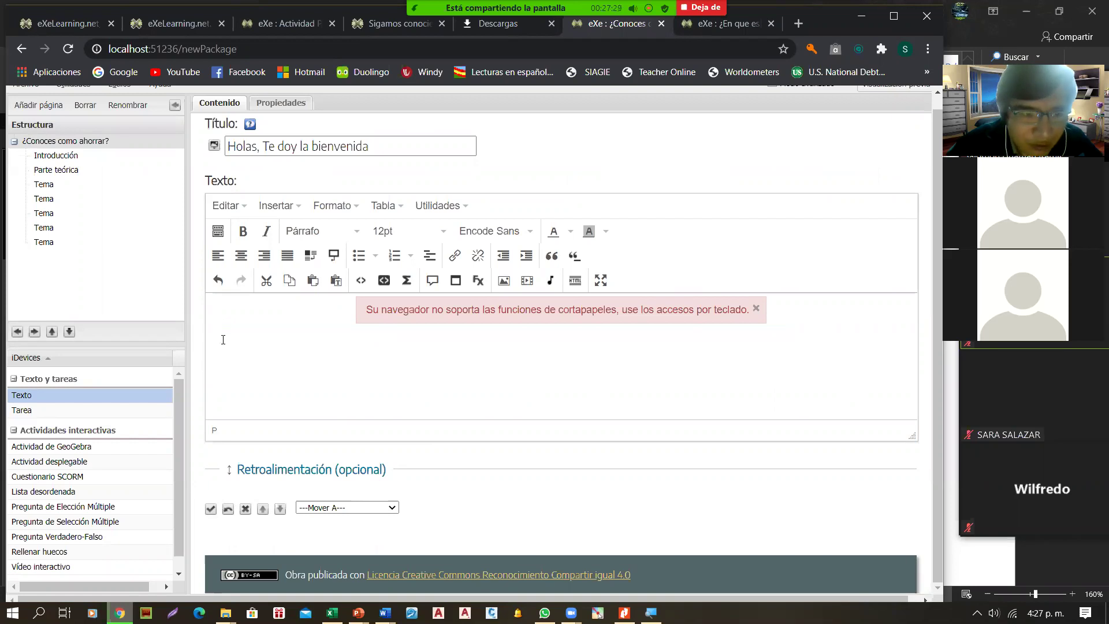
{"action": "key", "text": "ctrl+v"}
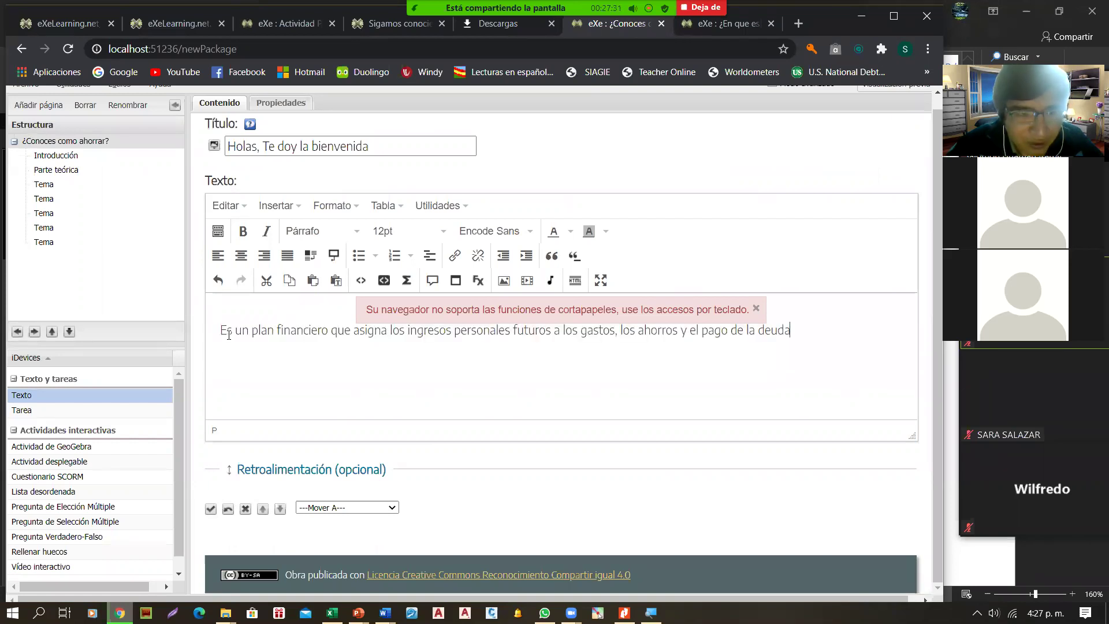
{"action": "left_click", "coordinate": [756, 309]}
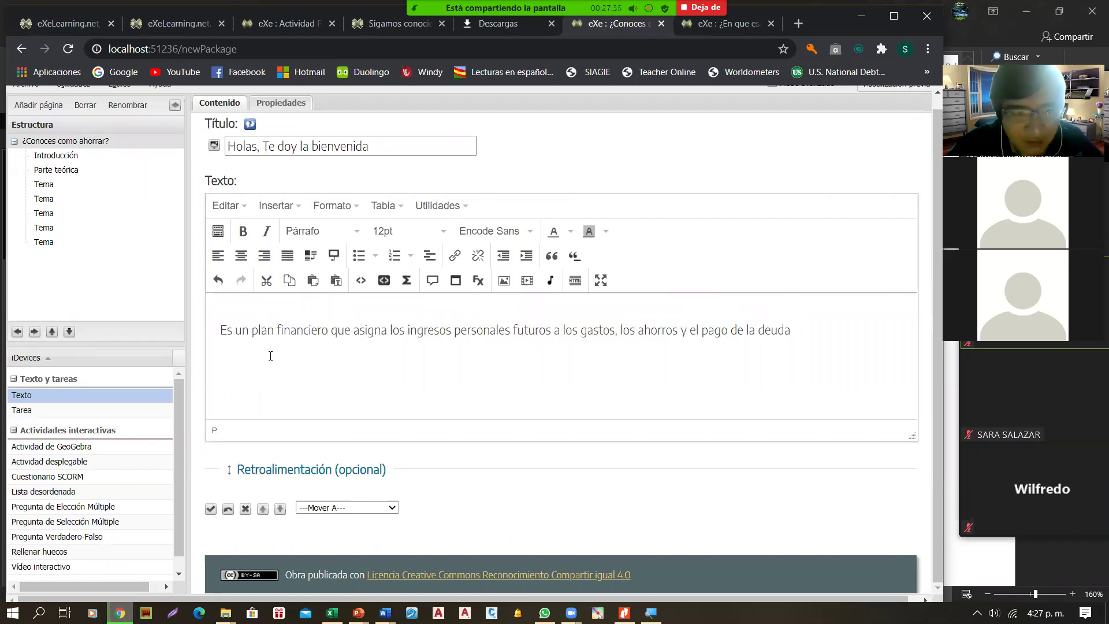
Set the pasted definition to 14pt and make it bold.
{"action": "left_click_drag", "start_coordinate": [793, 328], "coordinate": [219, 329]}
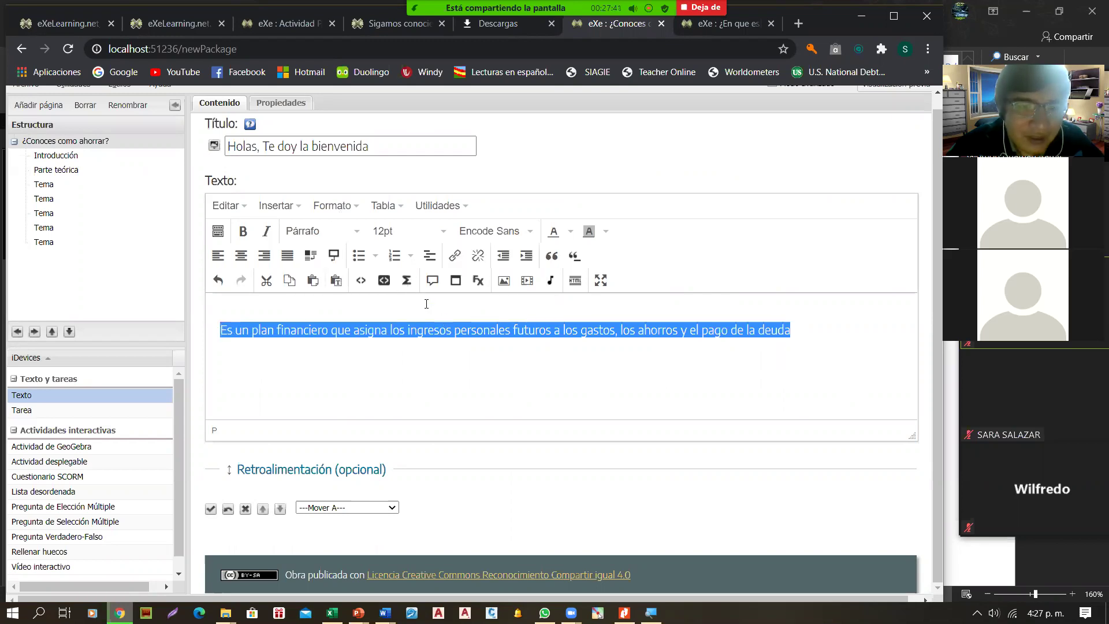
{"action": "left_click", "coordinate": [444, 232]}
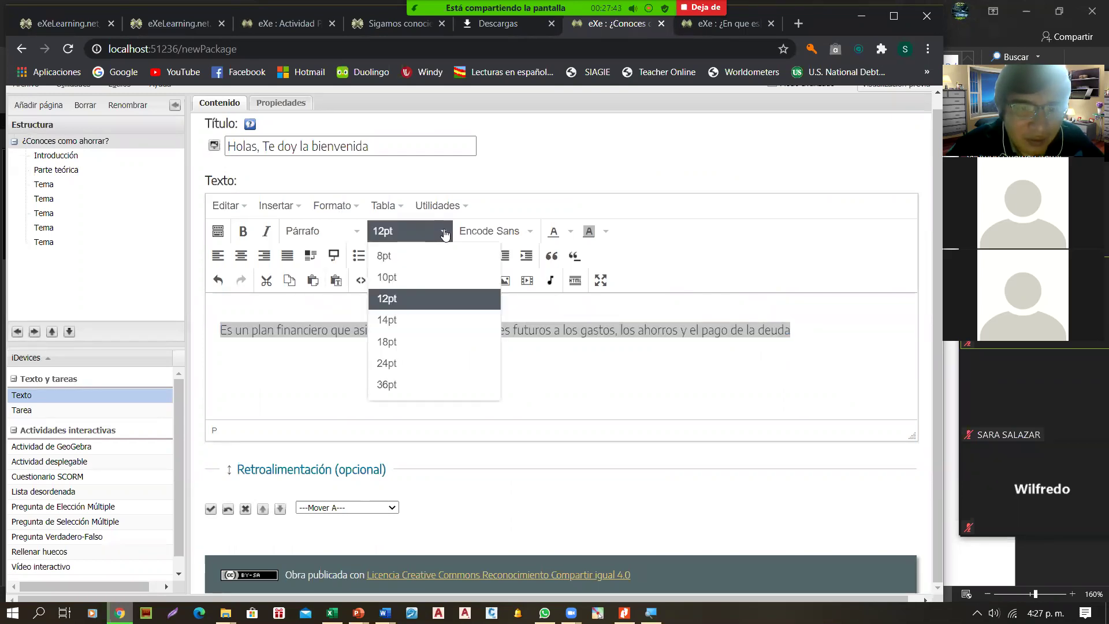
{"action": "left_click", "coordinate": [403, 321]}
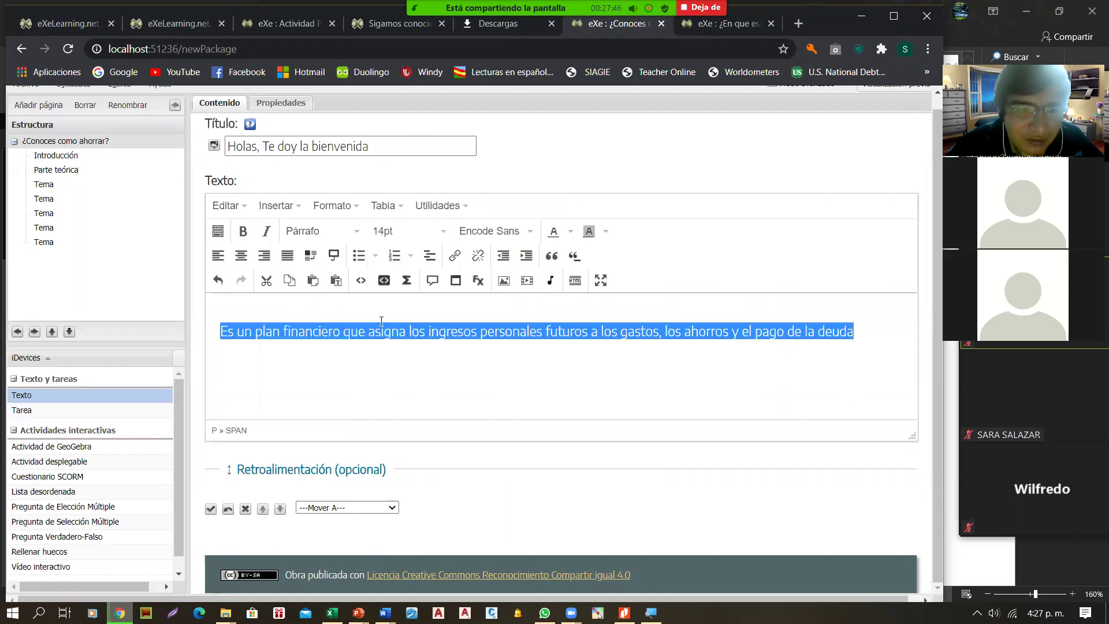
{"action": "left_click", "coordinate": [243, 233]}
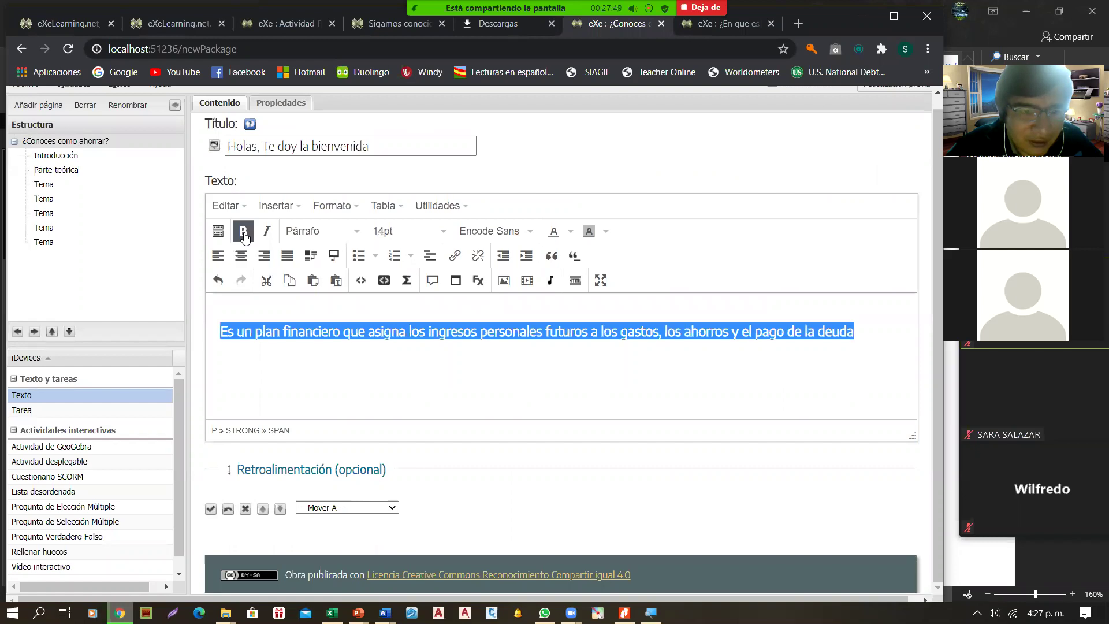
{"action": "left_click", "coordinate": [347, 333]}
Change the text color of the whole pasted definition to magenta.
{"action": "left_click_drag", "start_coordinate": [855, 332], "coordinate": [223, 333]}
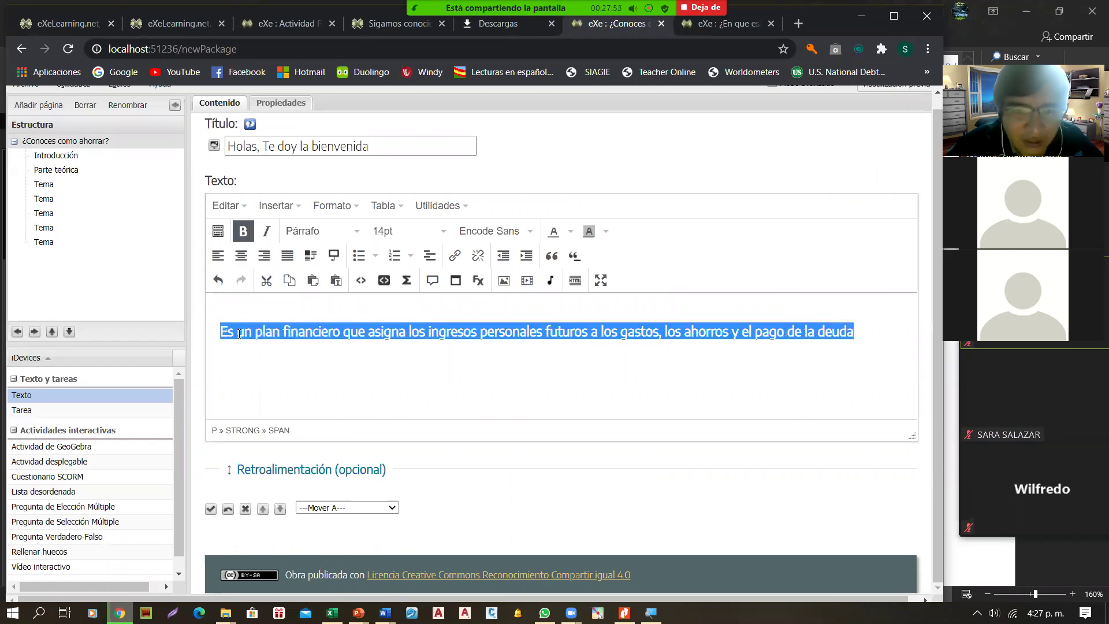
{"action": "left_click", "coordinate": [570, 233]}
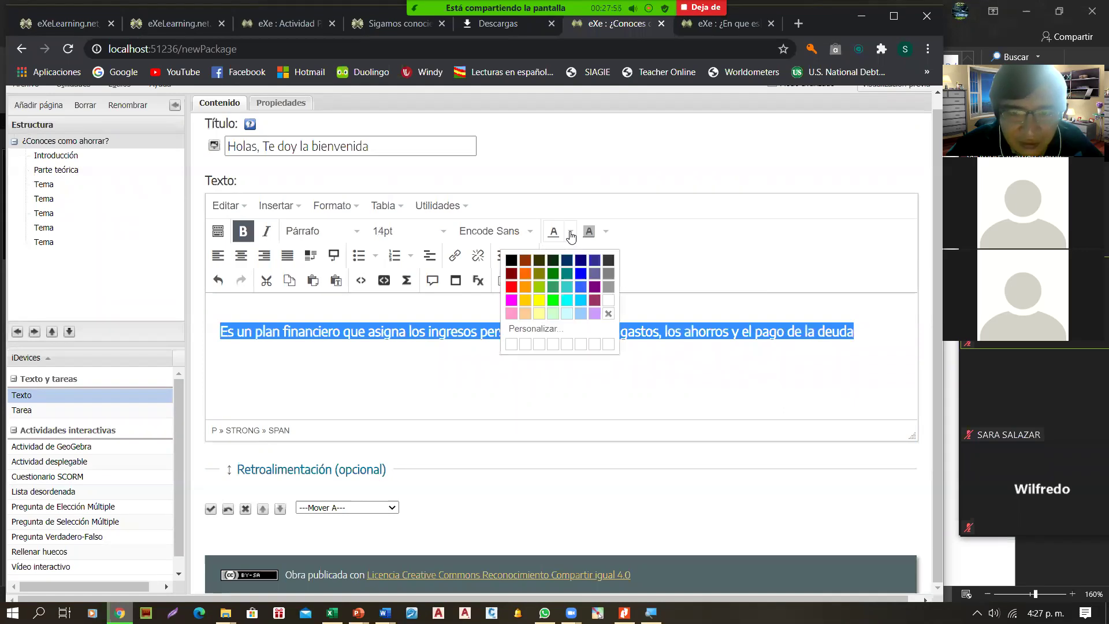
{"action": "left_click", "coordinate": [511, 300]}
{"action": "left_click", "coordinate": [529, 346]}
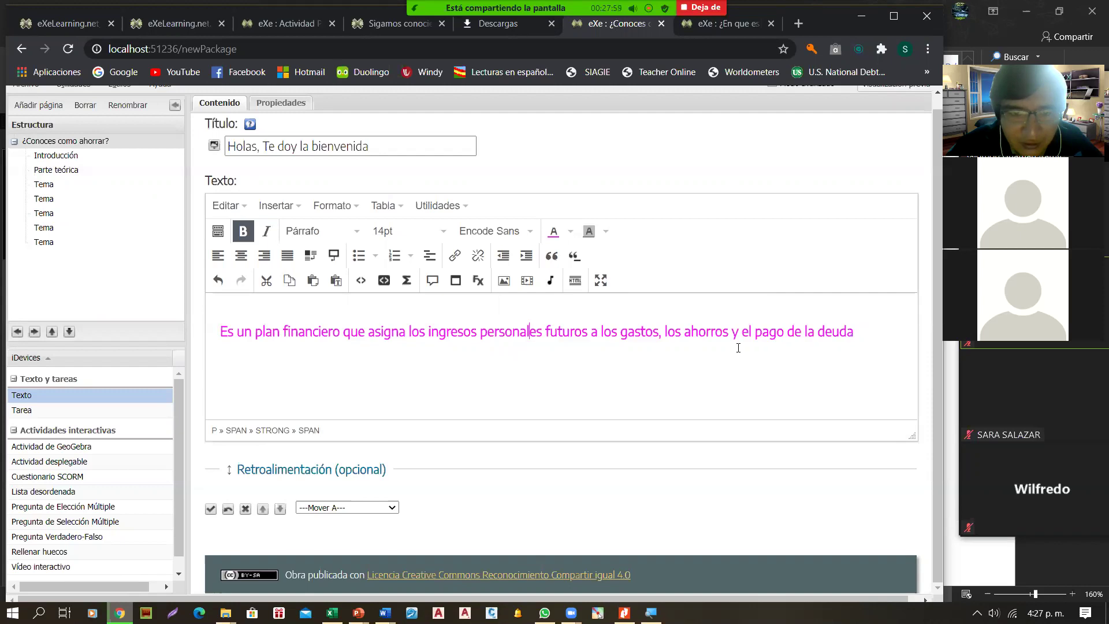
{"action": "key", "text": "Return"}
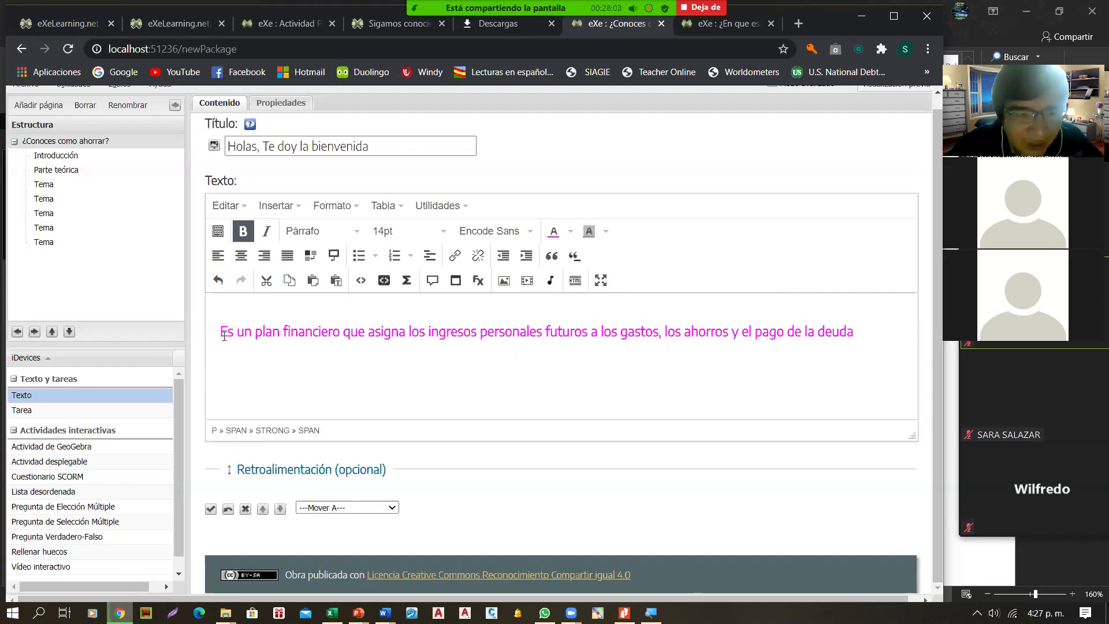
Place the text cursor on the empty line below the magenta definition in the Texto iDevice's body.
{"action": "left_click_drag", "start_coordinate": [223, 333], "coordinate": [875, 324]}
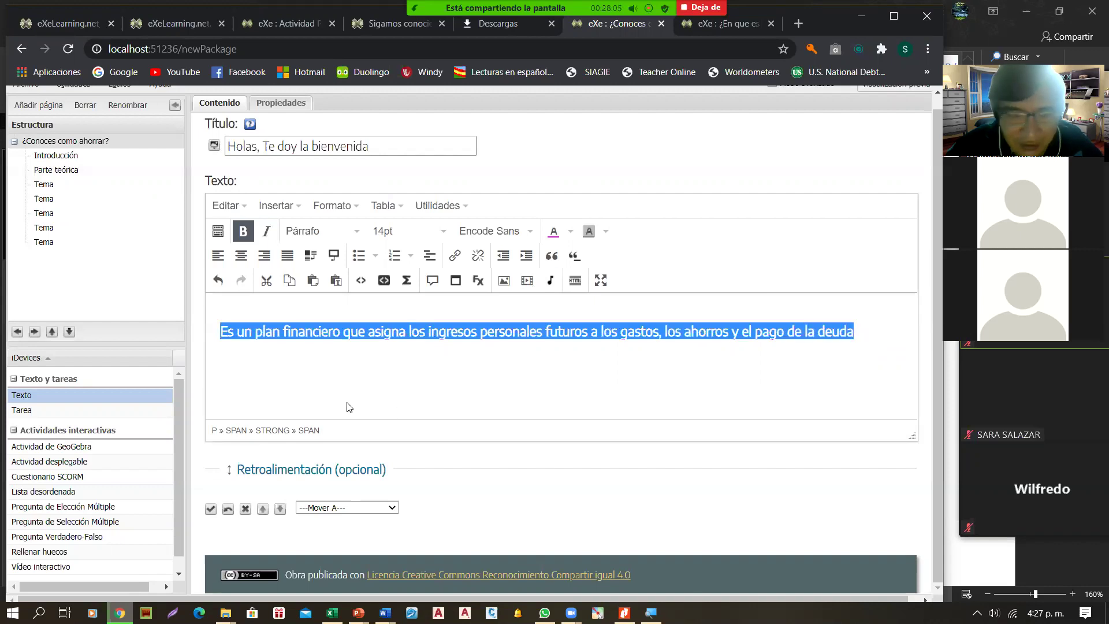
{"action": "left_click", "coordinate": [314, 362]}
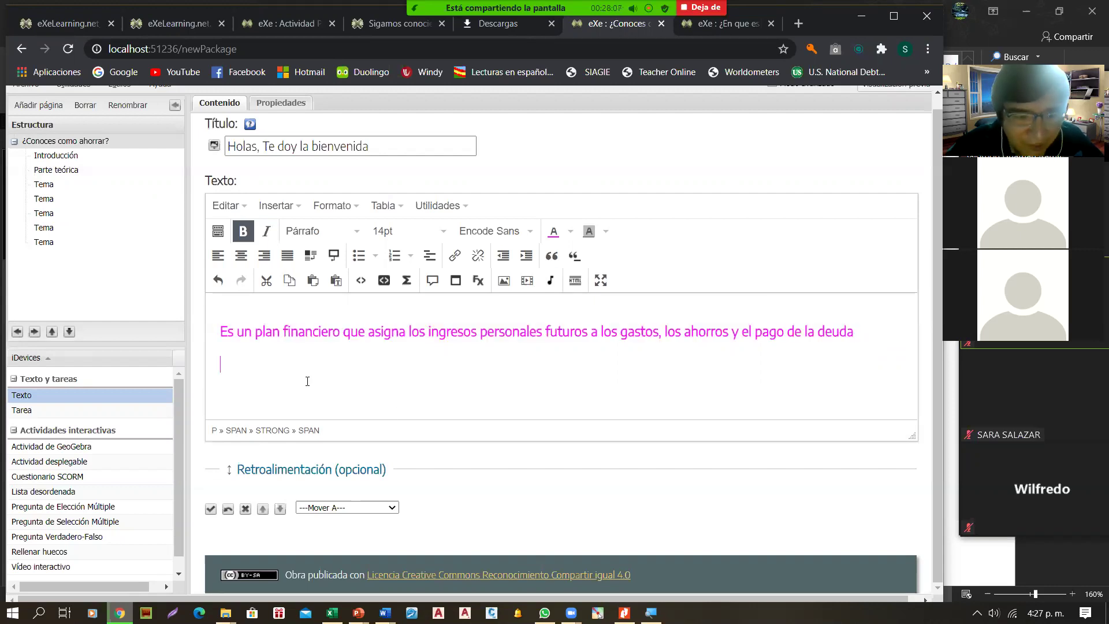
Switch to the Tarea Xlearning folder in File Explorer and review its location and its subfolders, including Practica_Xlearning.
{"action": "mouse_move", "coordinate": [226, 612]}
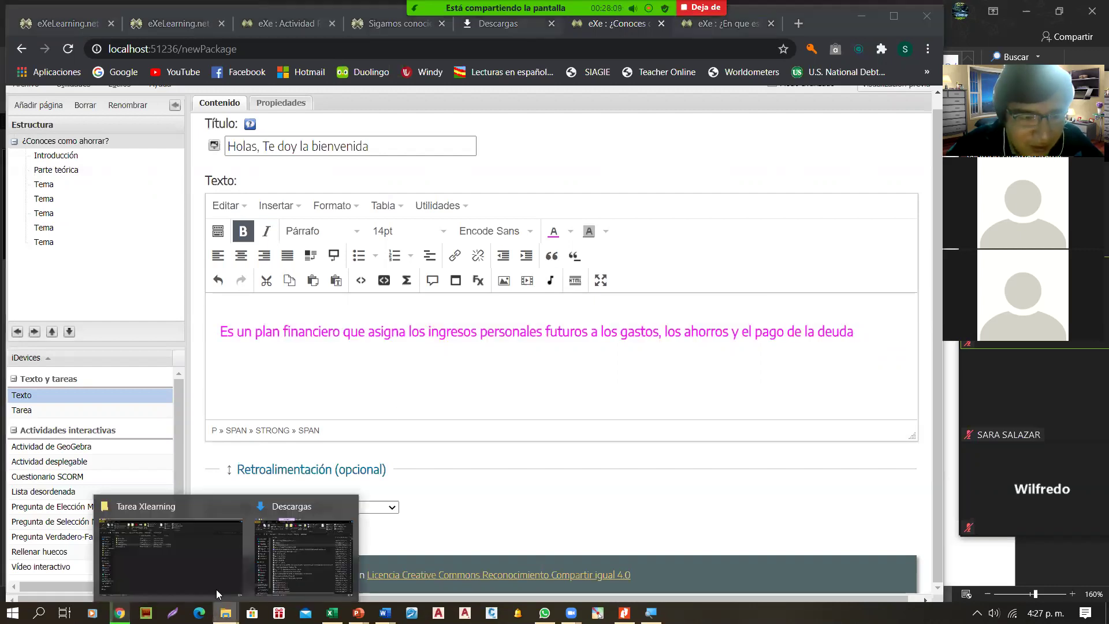
{"action": "left_click", "coordinate": [202, 572]}
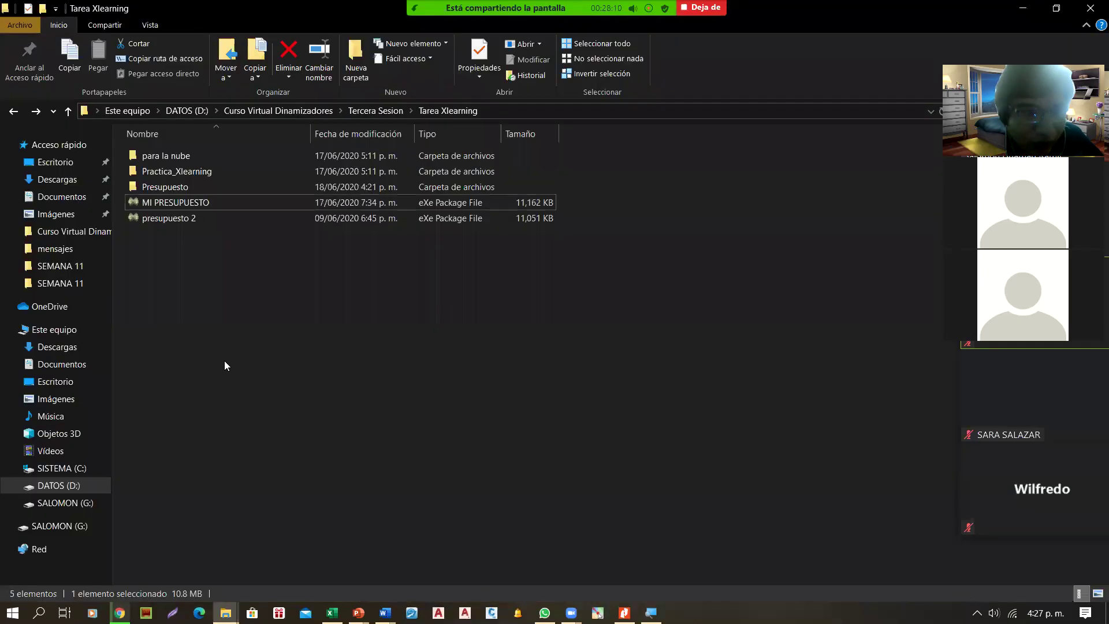
{"action": "left_click", "coordinate": [199, 183]}
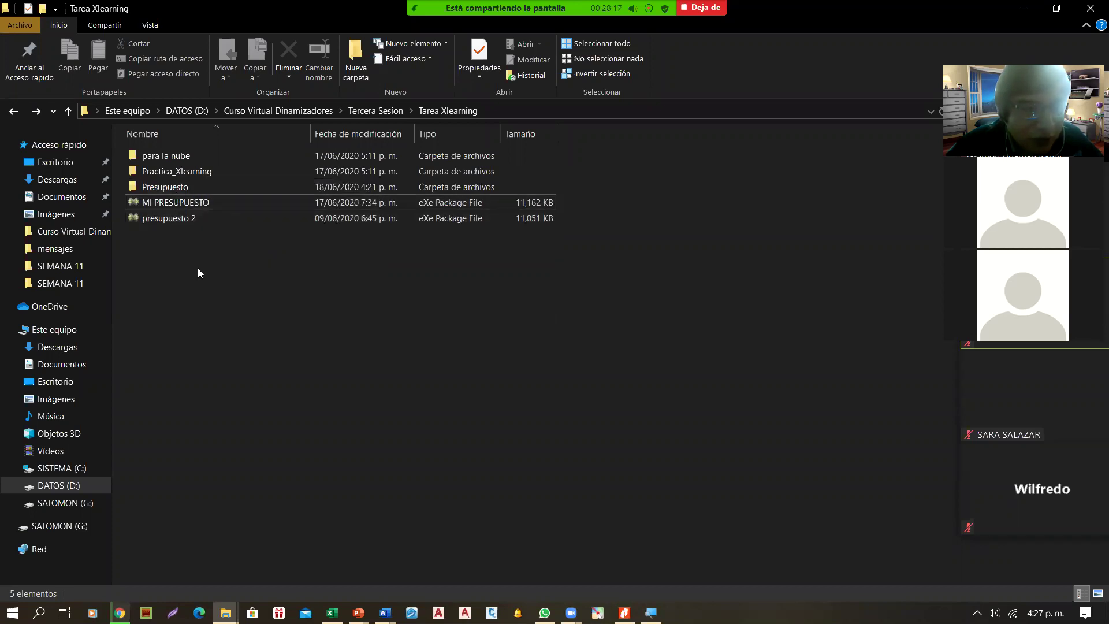
{"action": "left_click", "coordinate": [14, 111]}
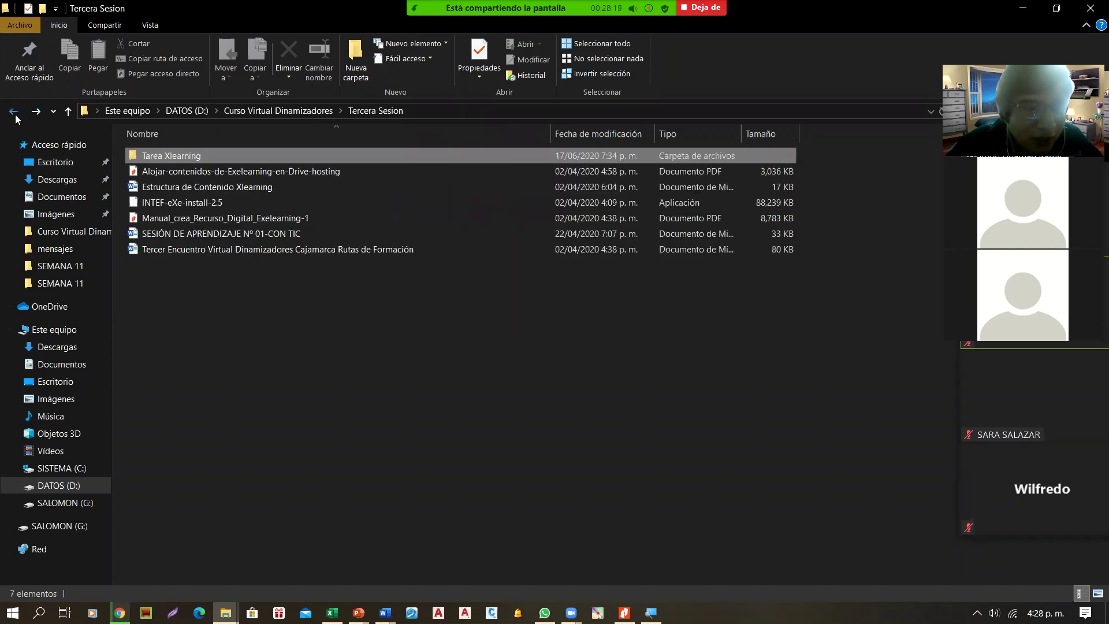
{"action": "double_click", "coordinate": [174, 154]}
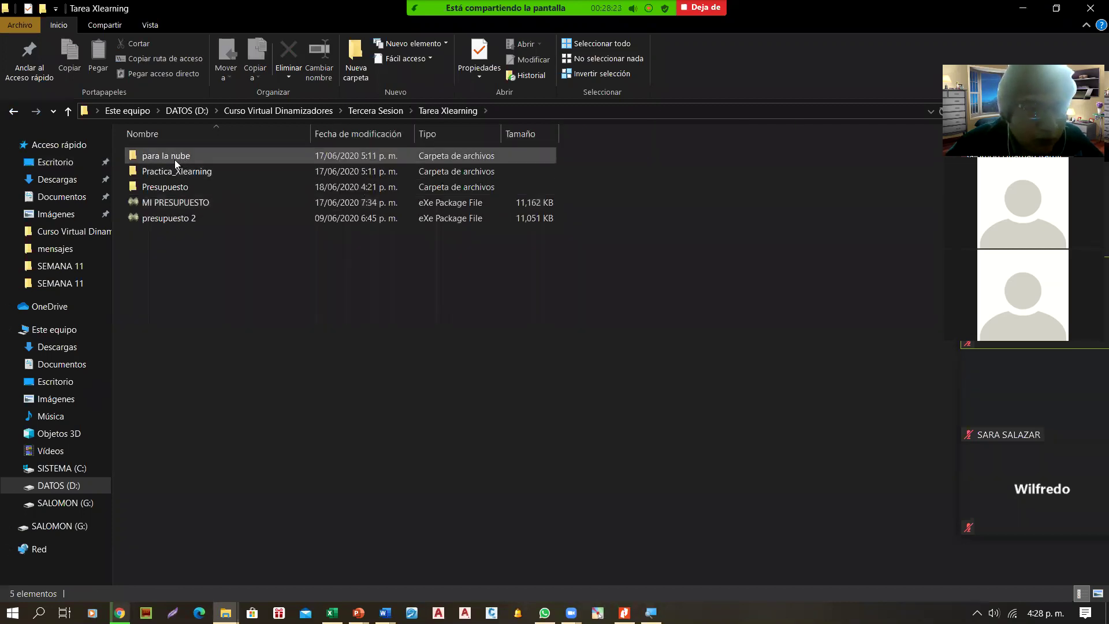
{"action": "left_click", "coordinate": [172, 158]}
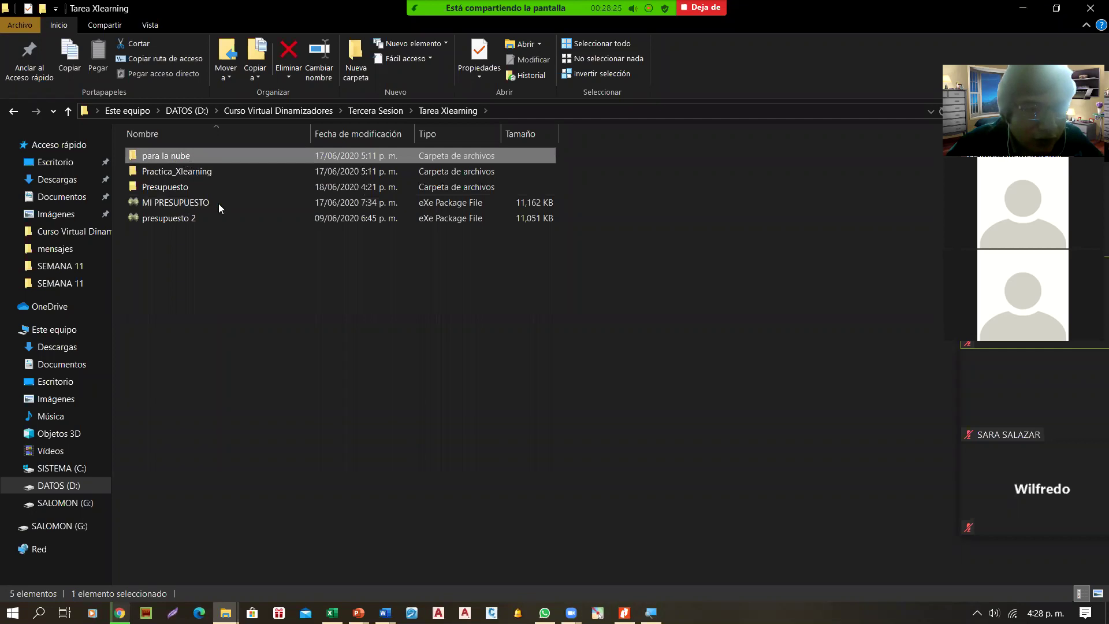
{"action": "key", "text": "Return"}
{"action": "left_click", "coordinate": [14, 112]}
{"action": "double_click", "coordinate": [166, 169]}
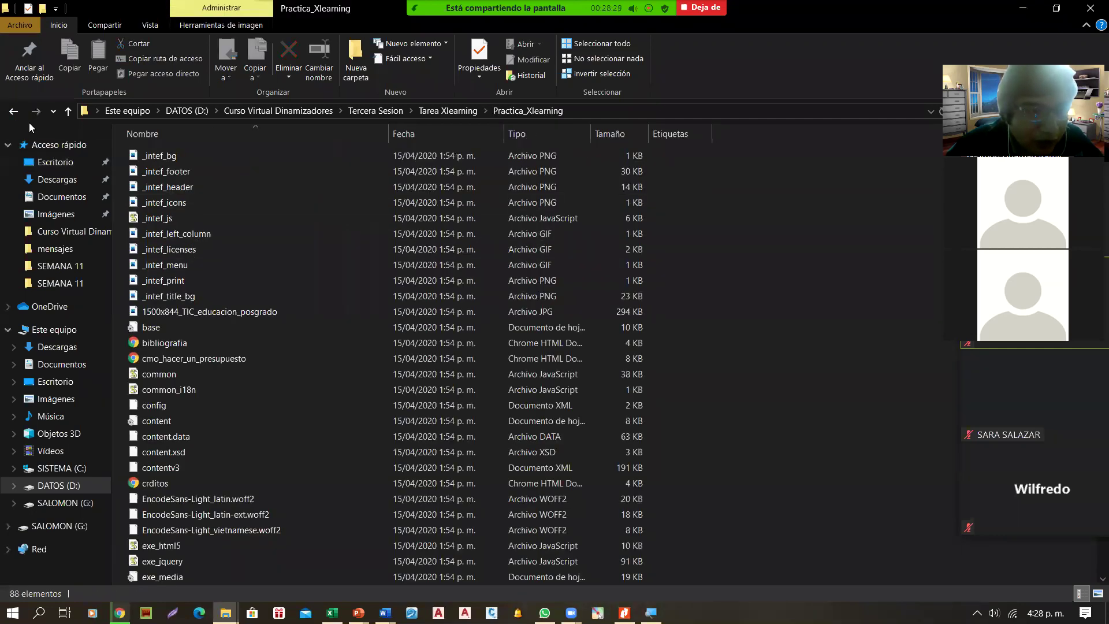
{"action": "left_click", "coordinate": [14, 111]}
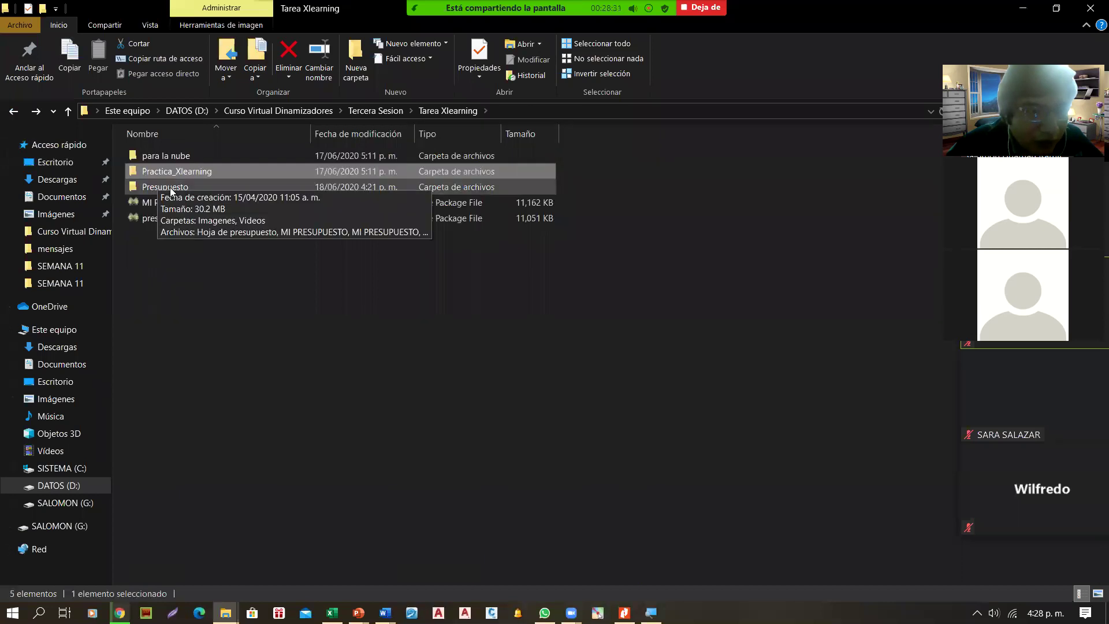
Open the Presupuesto folder and examine its Word, Excel and PDF files plus the contents of its Videos and Imagenes subfolders.
{"action": "left_click", "coordinate": [171, 188]}
{"action": "double_click", "coordinate": [169, 188]}
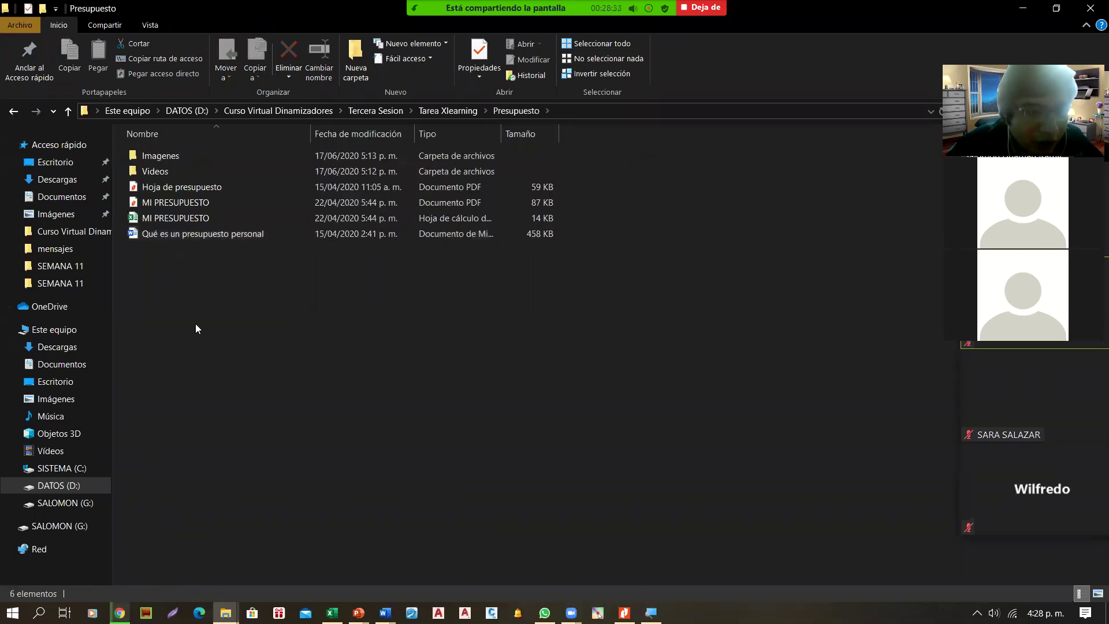
{"action": "left_click", "coordinate": [178, 235]}
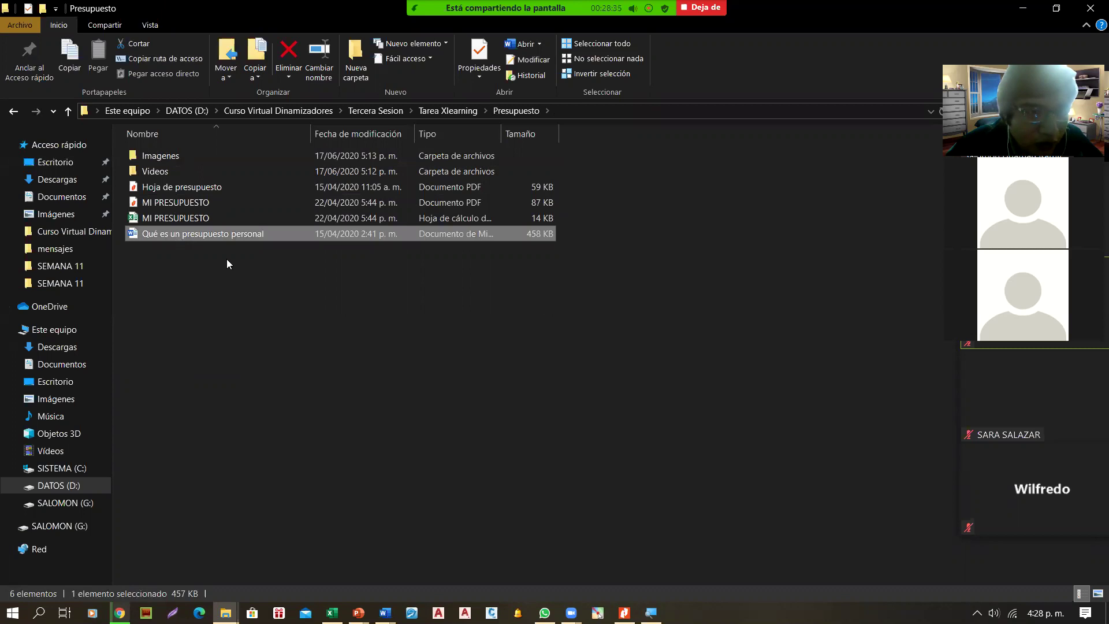
{"action": "left_click", "coordinate": [280, 281]}
{"action": "left_click", "coordinate": [170, 217]}
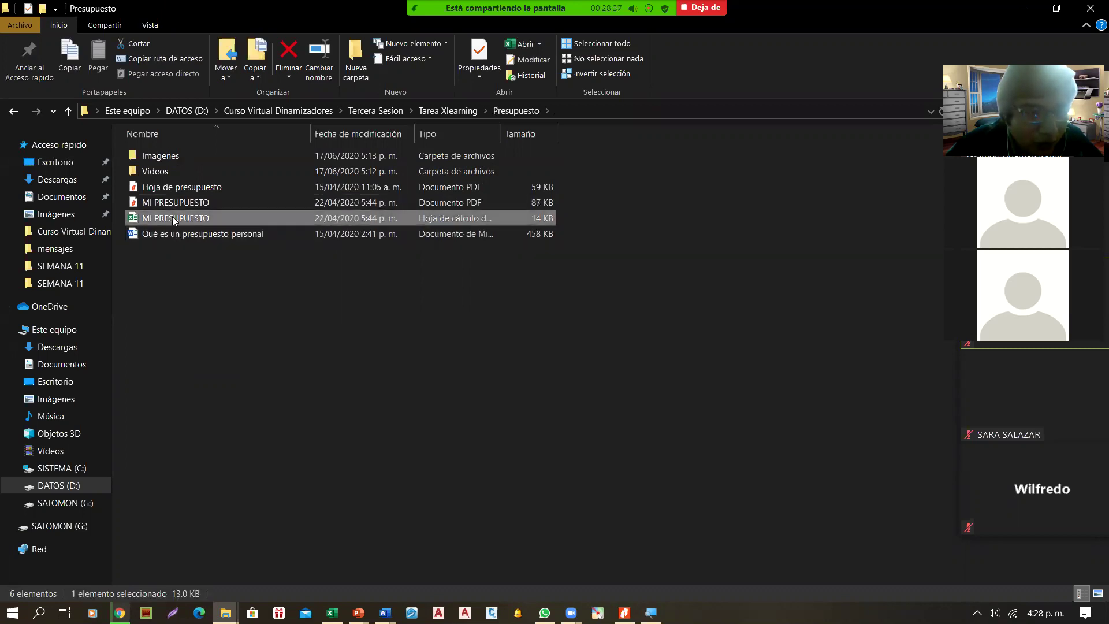
{"action": "left_click", "coordinate": [192, 203]}
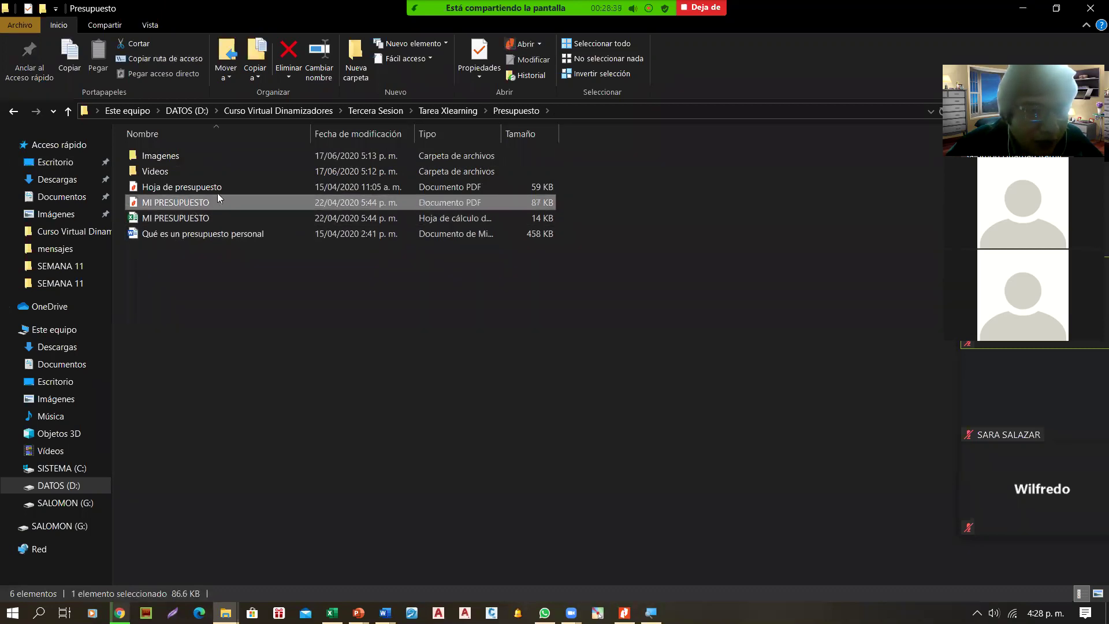
{"action": "left_click", "coordinate": [183, 186]}
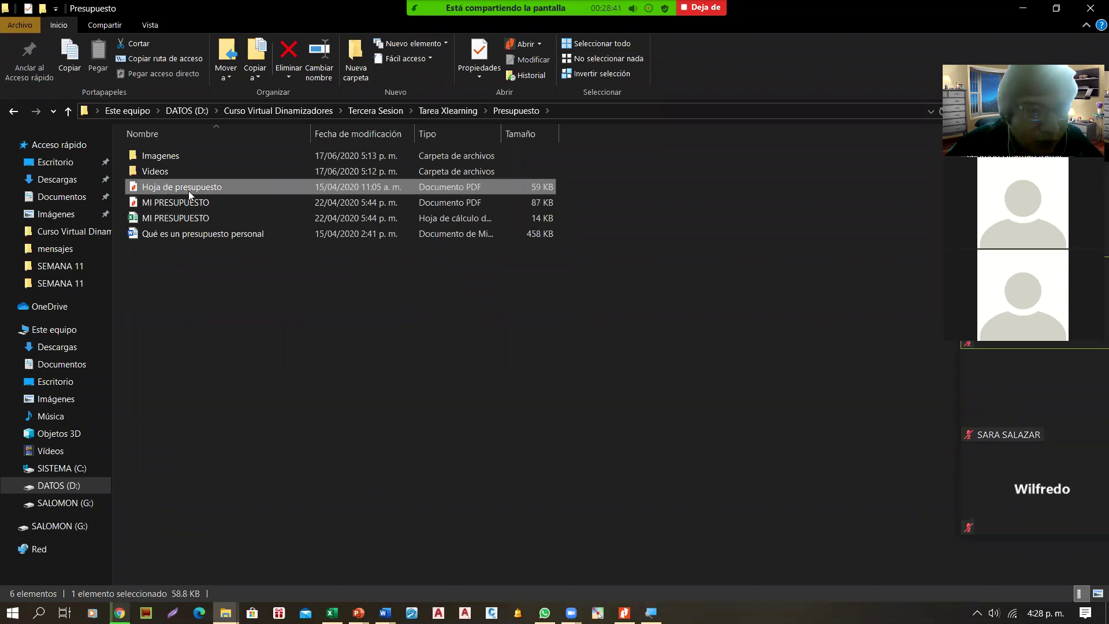
{"action": "double_click", "coordinate": [164, 170]}
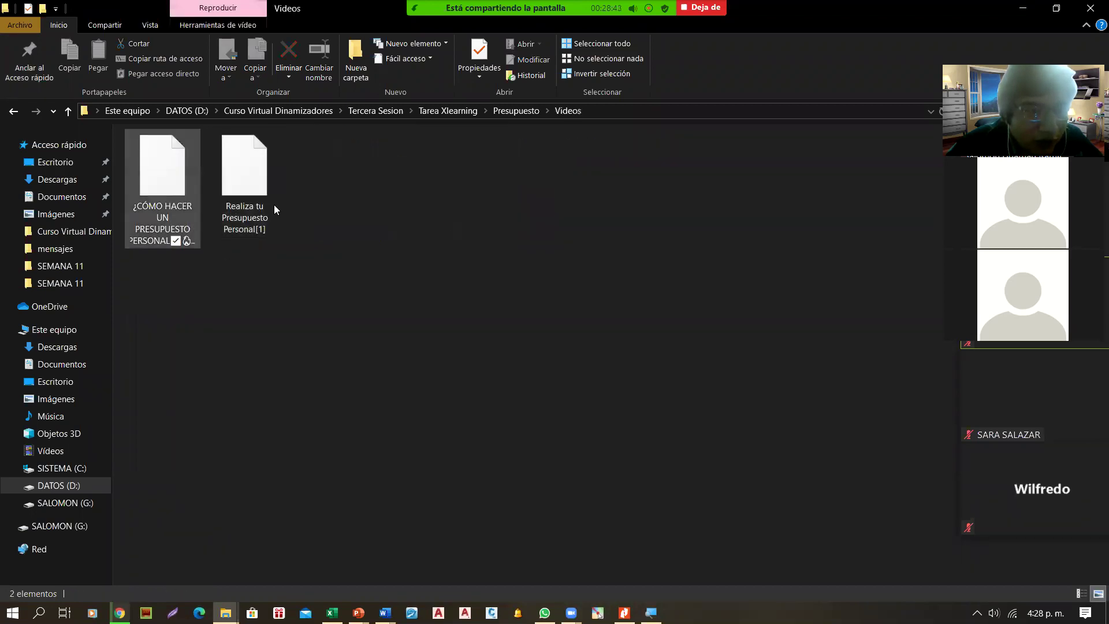
{"action": "left_click", "coordinate": [13, 118]}
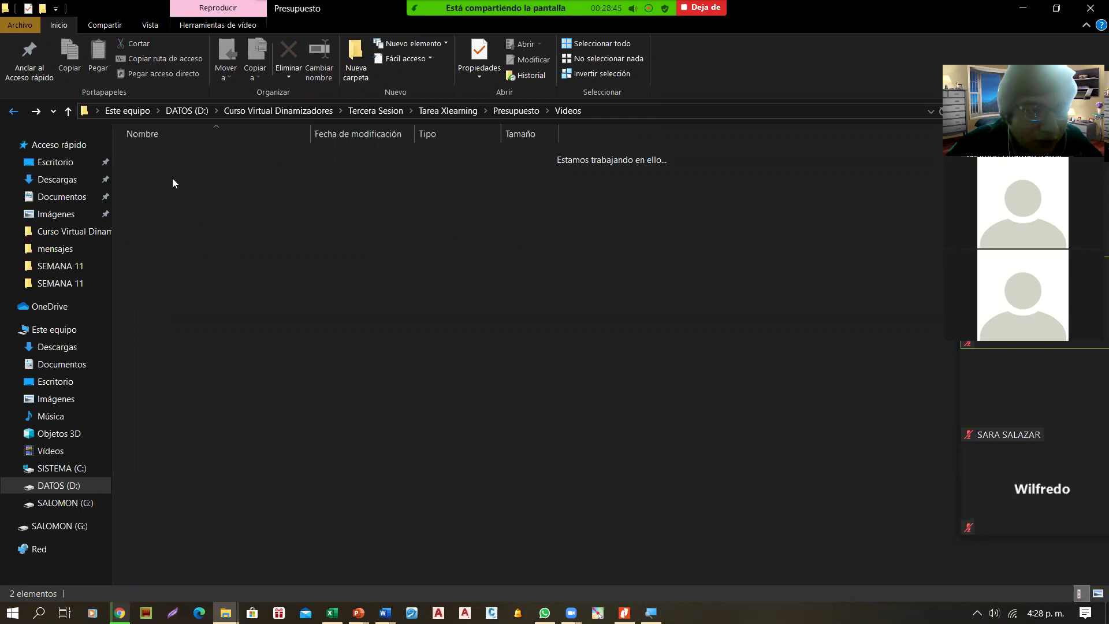
{"action": "double_click", "coordinate": [173, 156]}
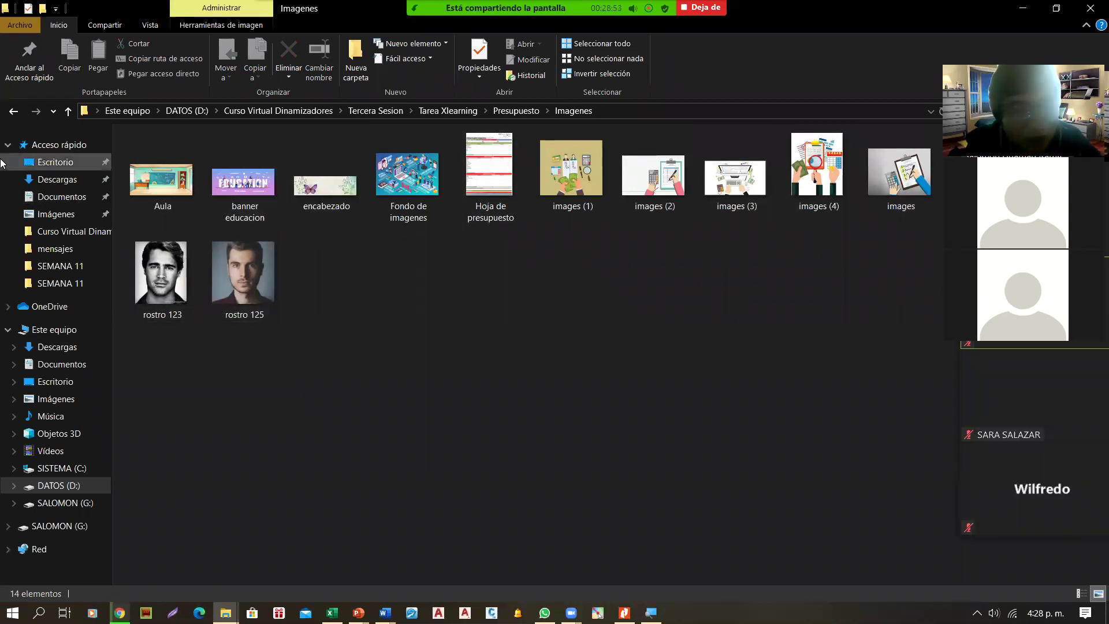
{"action": "left_click", "coordinate": [14, 111]}
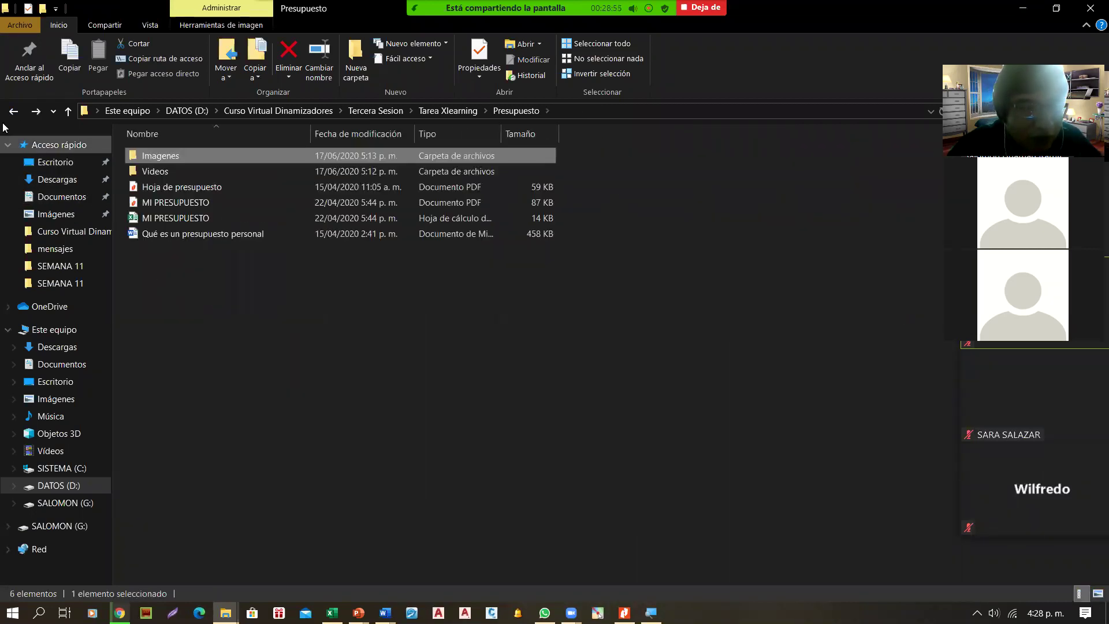
Go back up to the Tercera Sesion folder and reopen the Presupuesto folder inside Tarea Xlearning.
{"action": "left_click", "coordinate": [10, 112]}
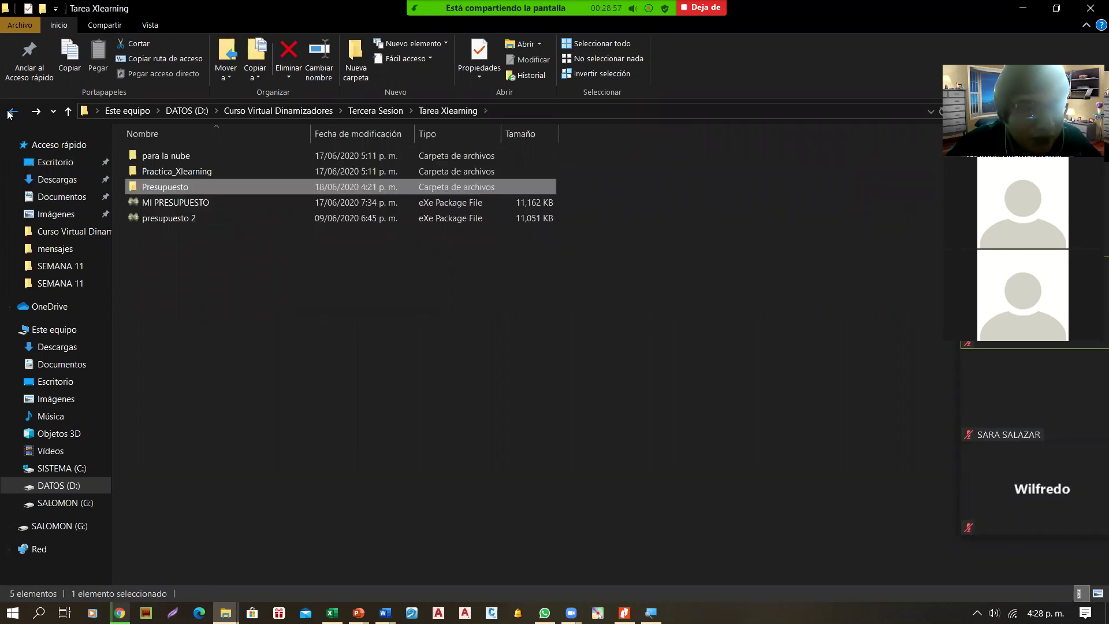
{"action": "left_click", "coordinate": [12, 112]}
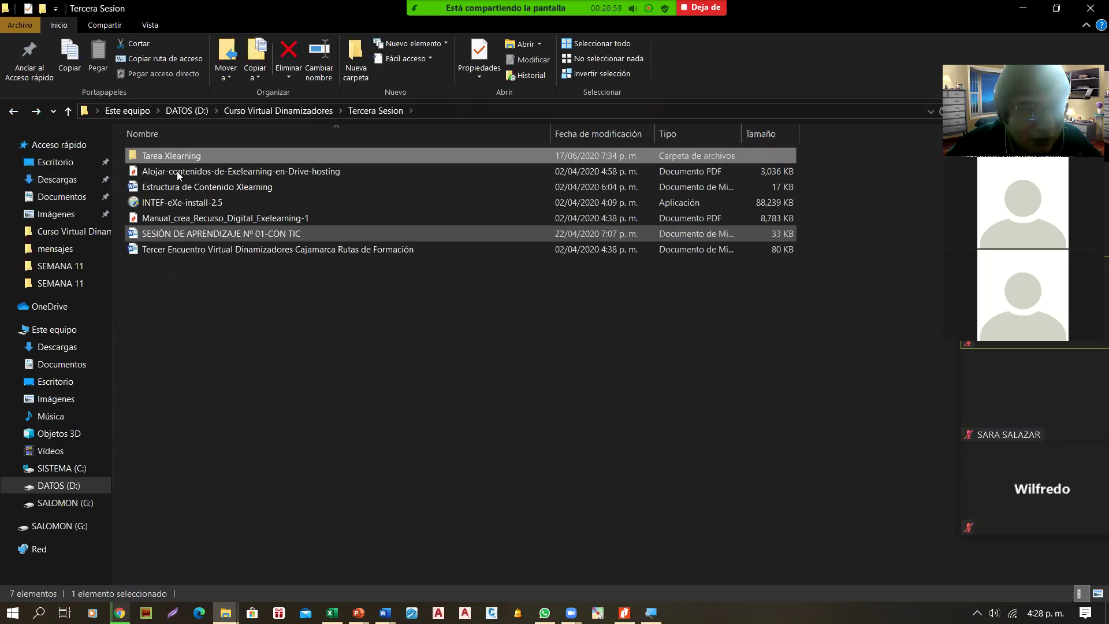
{"action": "double_click", "coordinate": [175, 191]}
{"action": "double_click", "coordinate": [171, 186]}
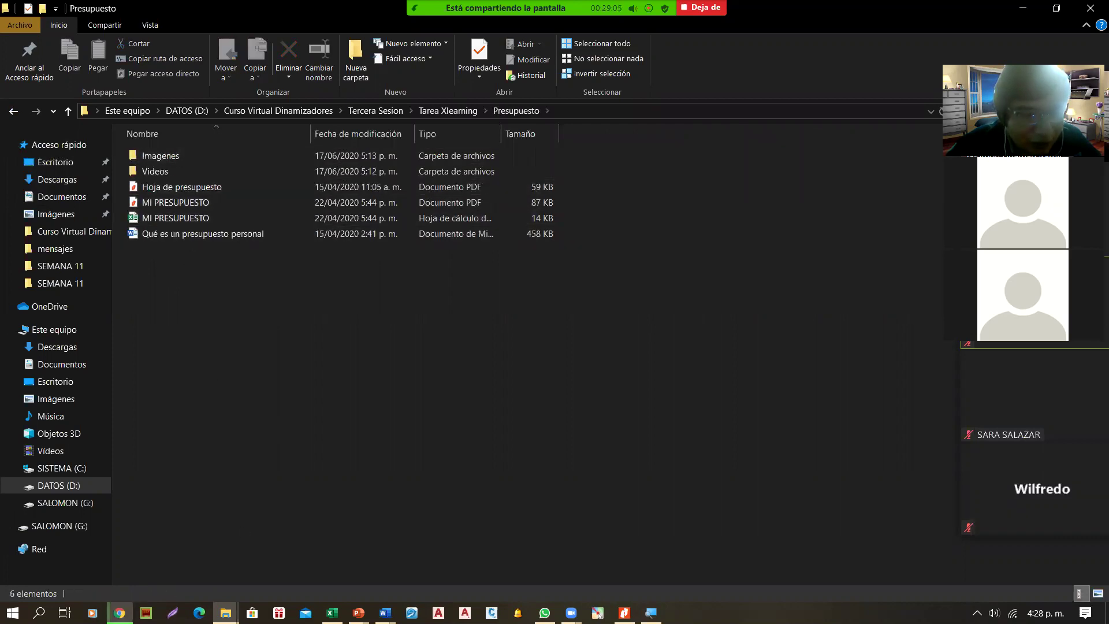
Return to the eXeLearning package in Chrome and close the Guardar fichero dialog without saving.
{"action": "left_click", "coordinate": [119, 613]}
{"action": "left_click", "coordinate": [444, 391]}
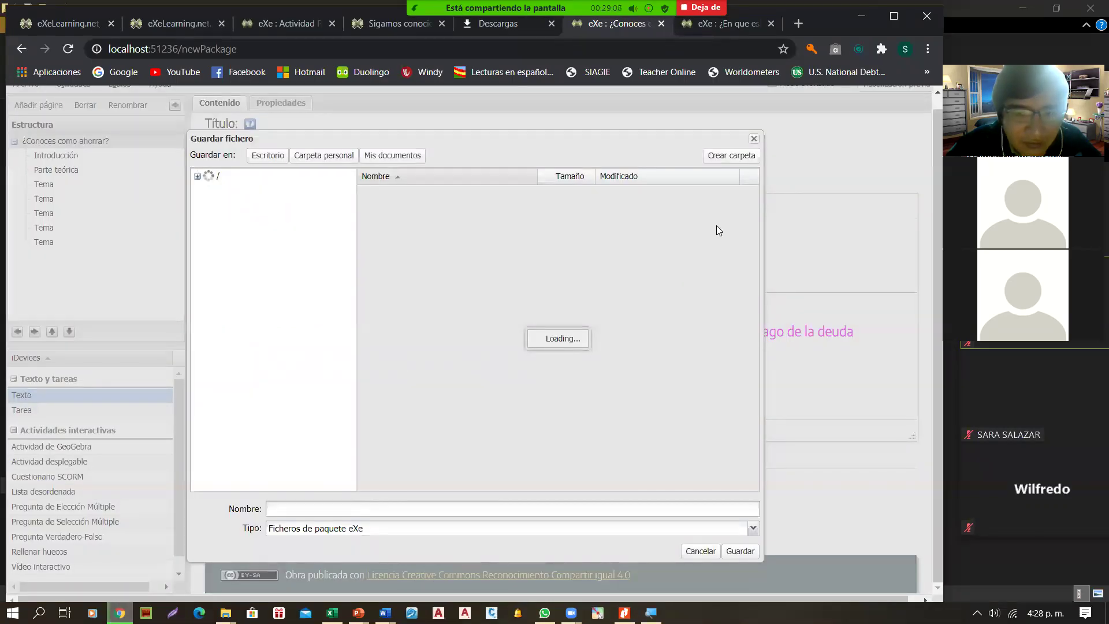
{"action": "left_click", "coordinate": [753, 138]}
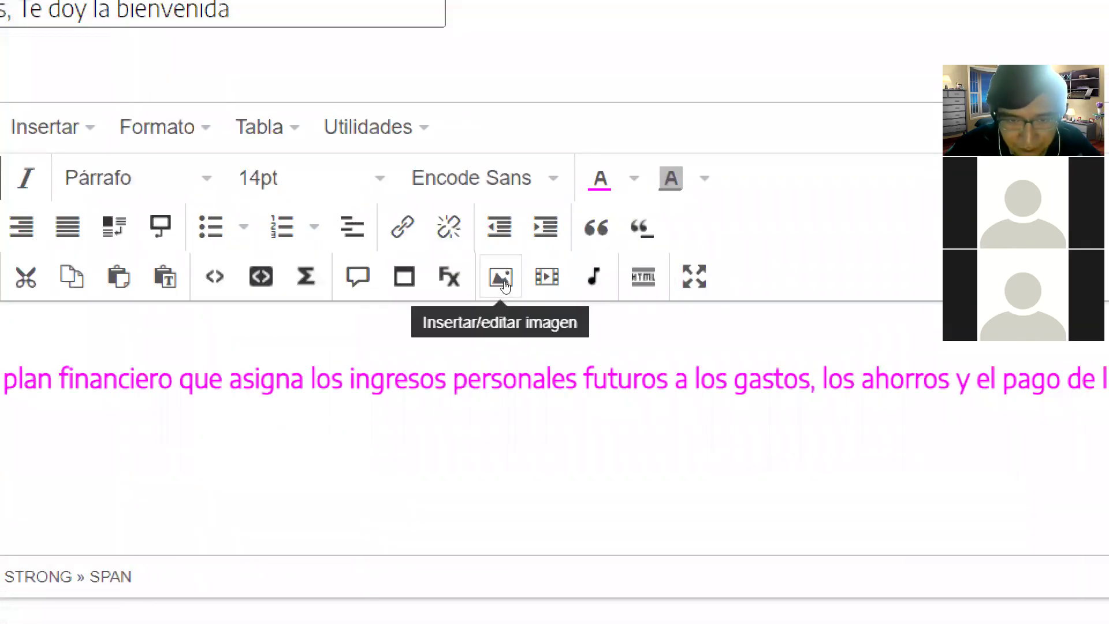
Insert Fondo de imagenes.jpg from the Presupuesto folder's Imagenes subfolder below the definition, accepting it without an image description.
{"action": "left_click", "coordinate": [501, 277]}
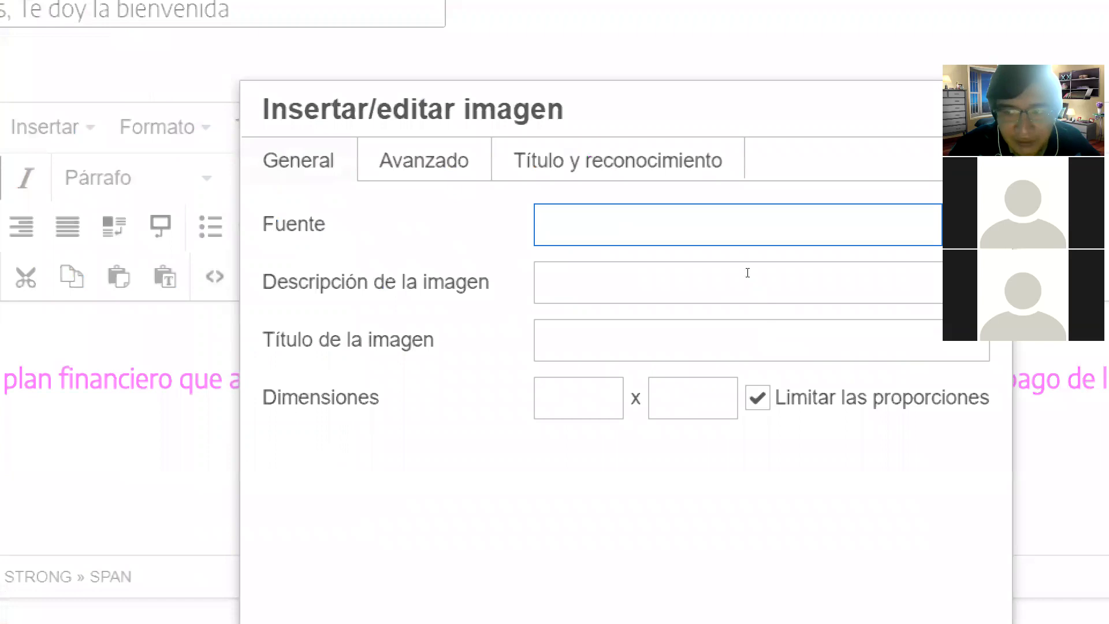
{"action": "left_click", "coordinate": [746, 263]}
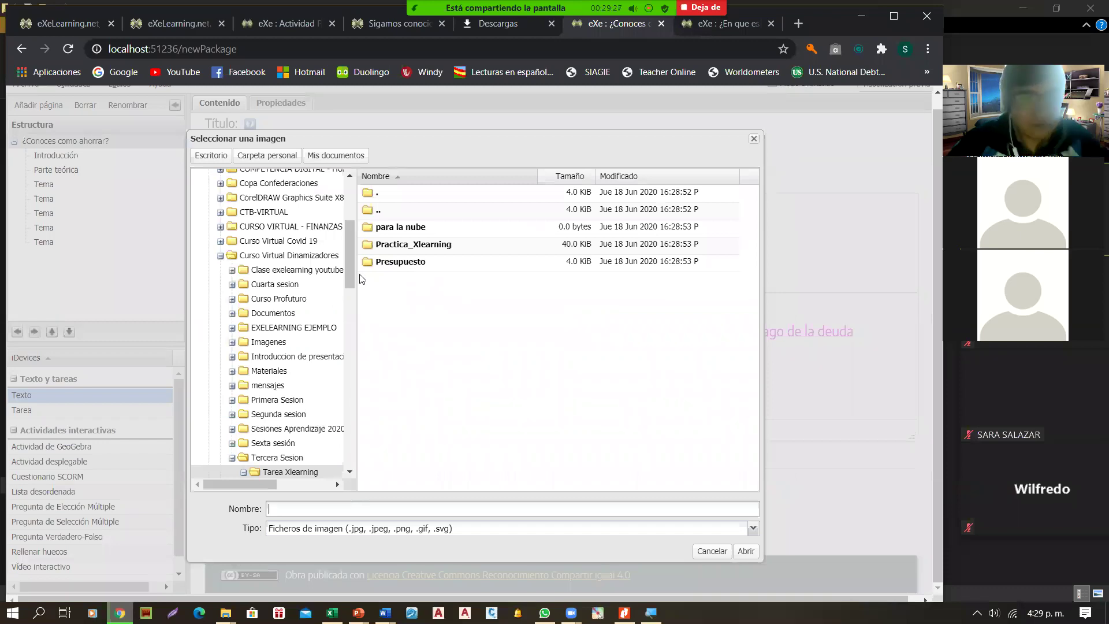
{"action": "left_click_drag", "start_coordinate": [350, 255], "coordinate": [349, 319]}
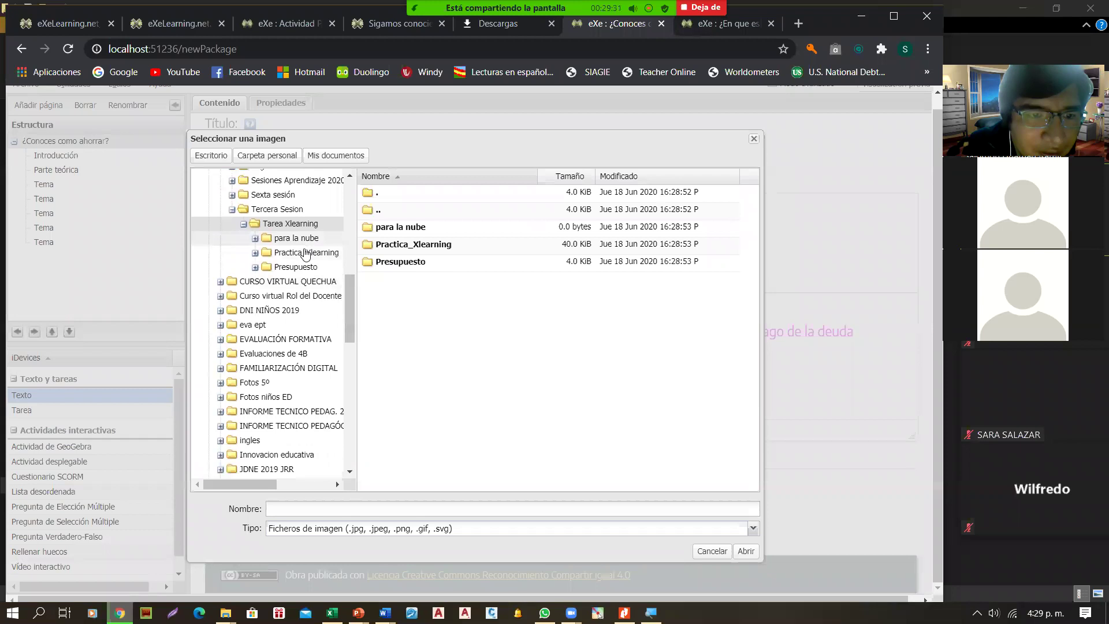
{"action": "left_click", "coordinate": [296, 268]}
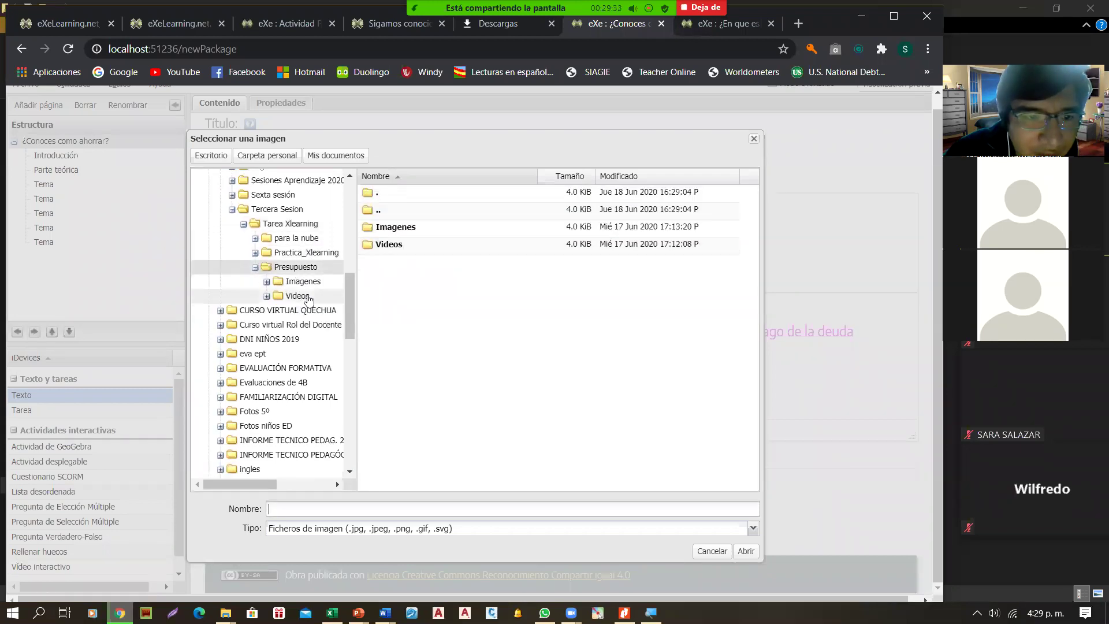
{"action": "double_click", "coordinate": [396, 227]}
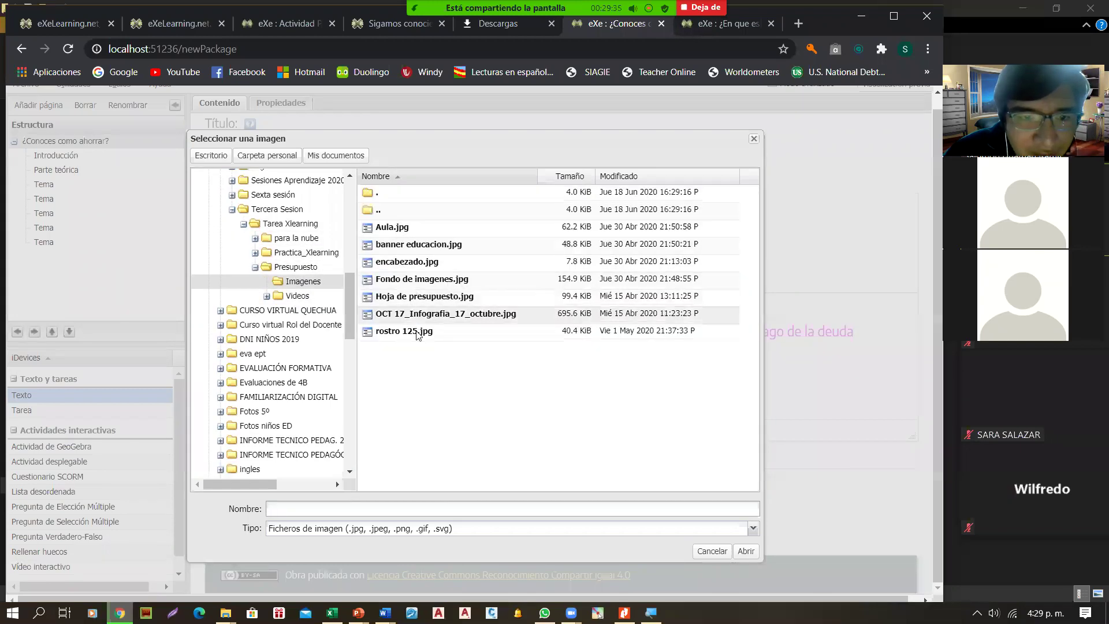
{"action": "left_click", "coordinate": [423, 282]}
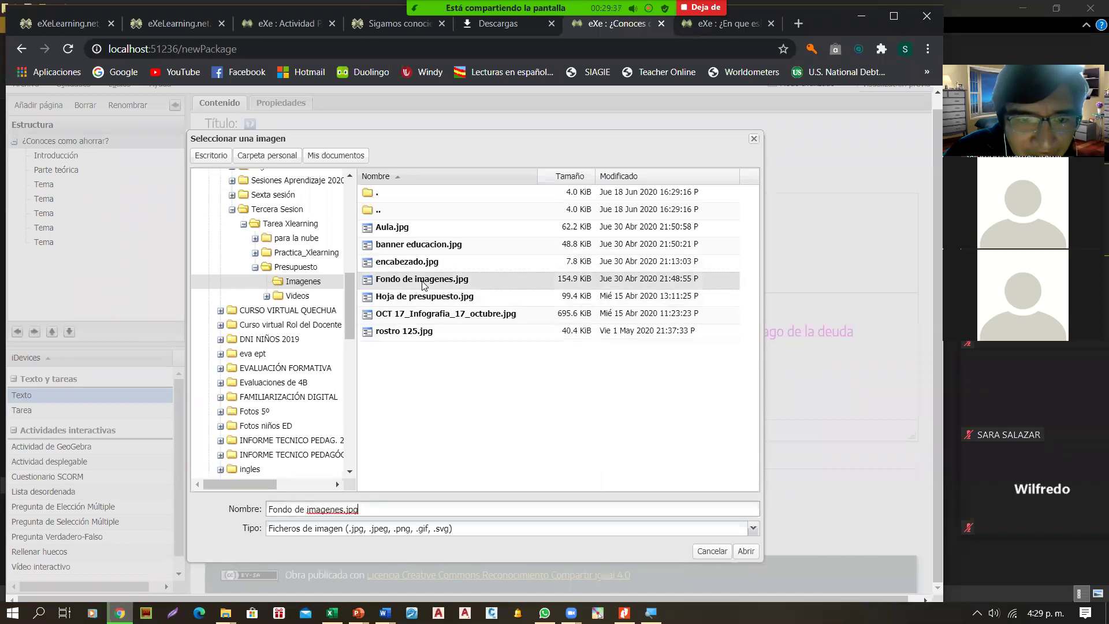
{"action": "left_click", "coordinate": [745, 551]}
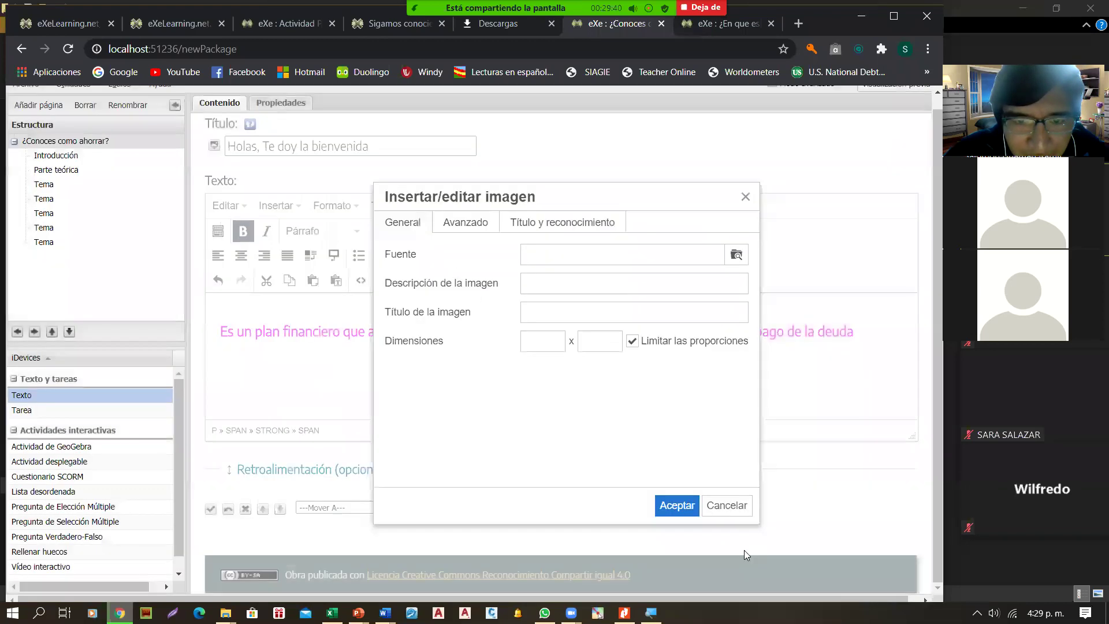
{"action": "left_click", "coordinate": [677, 506]}
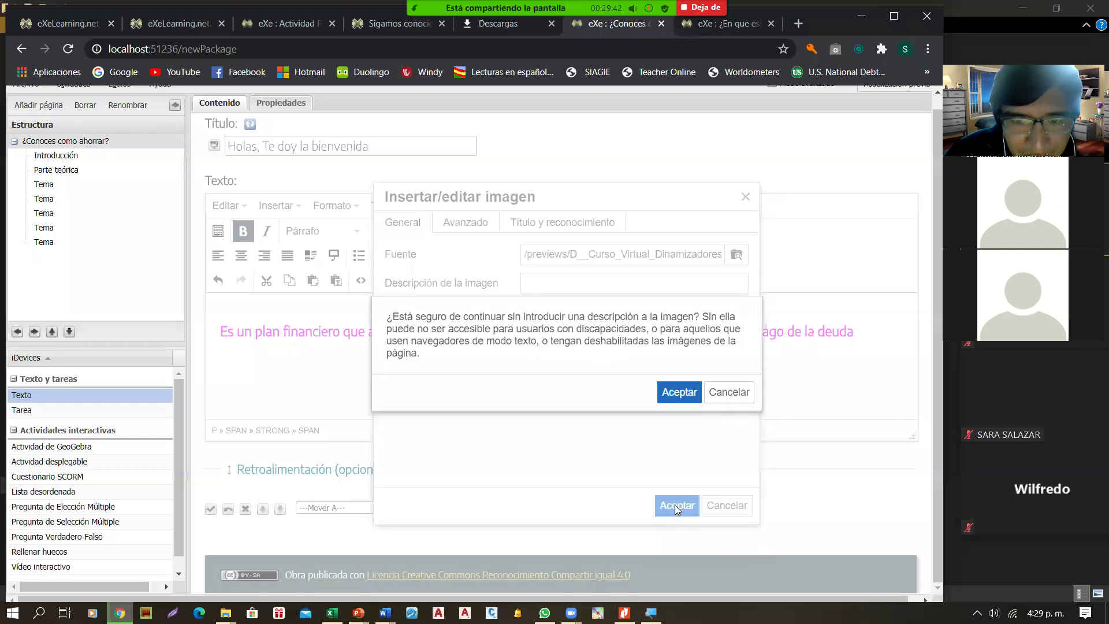
{"action": "left_click", "coordinate": [679, 393]}
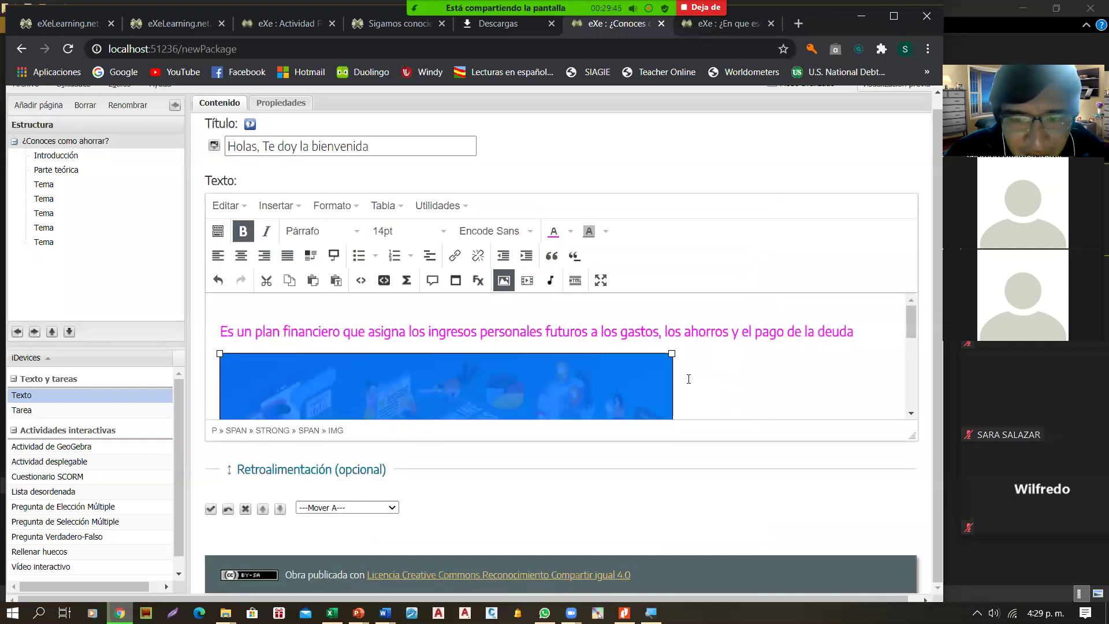
{"action": "scroll", "coordinate": [689, 378], "scroll_direction": "down", "scroll_amount": 3}
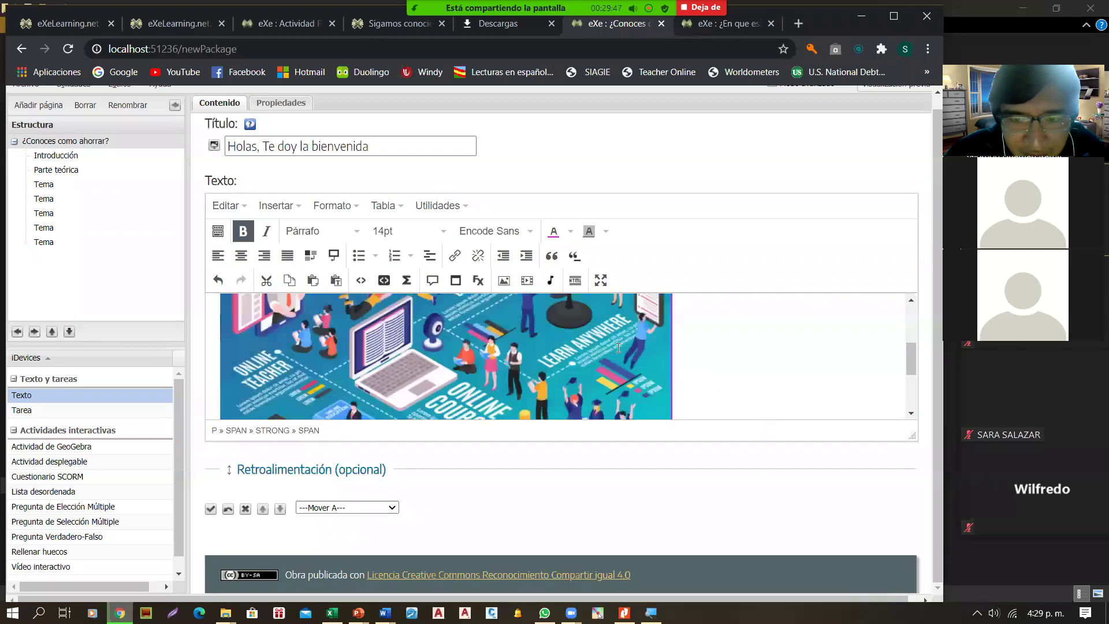
{"action": "scroll", "coordinate": [652, 367], "scroll_direction": "up", "scroll_amount": 3}
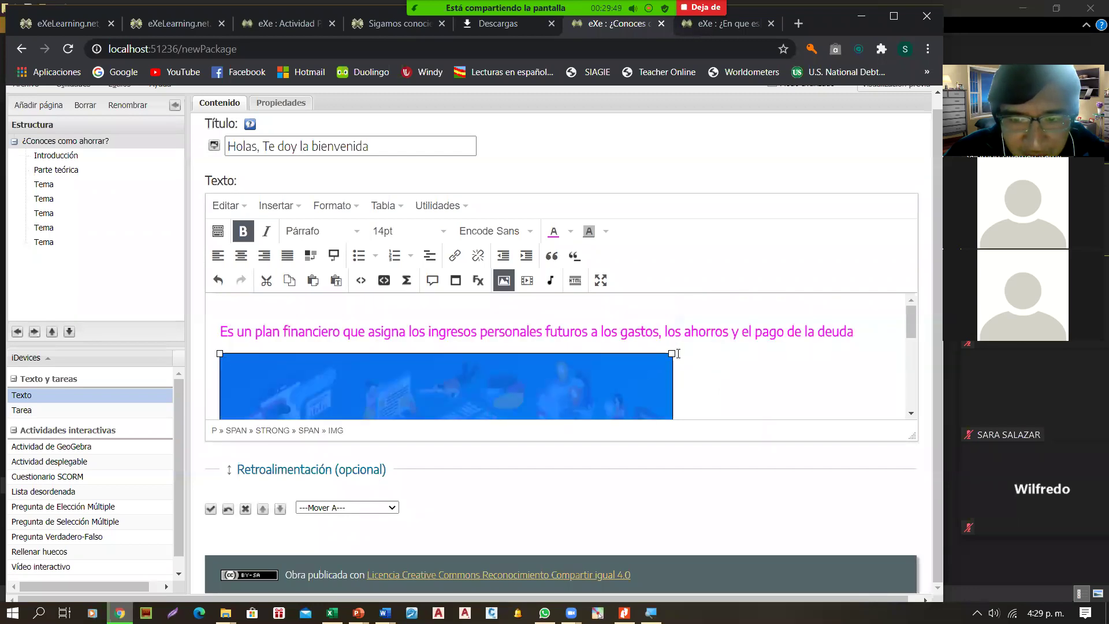
Shrink the inserted image to a little over half its width and centre it below the definition.
{"action": "left_click_drag", "start_coordinate": [671, 353], "coordinate": [554, 395]}
{"action": "left_click_drag", "start_coordinate": [553, 353], "coordinate": [495, 365]}
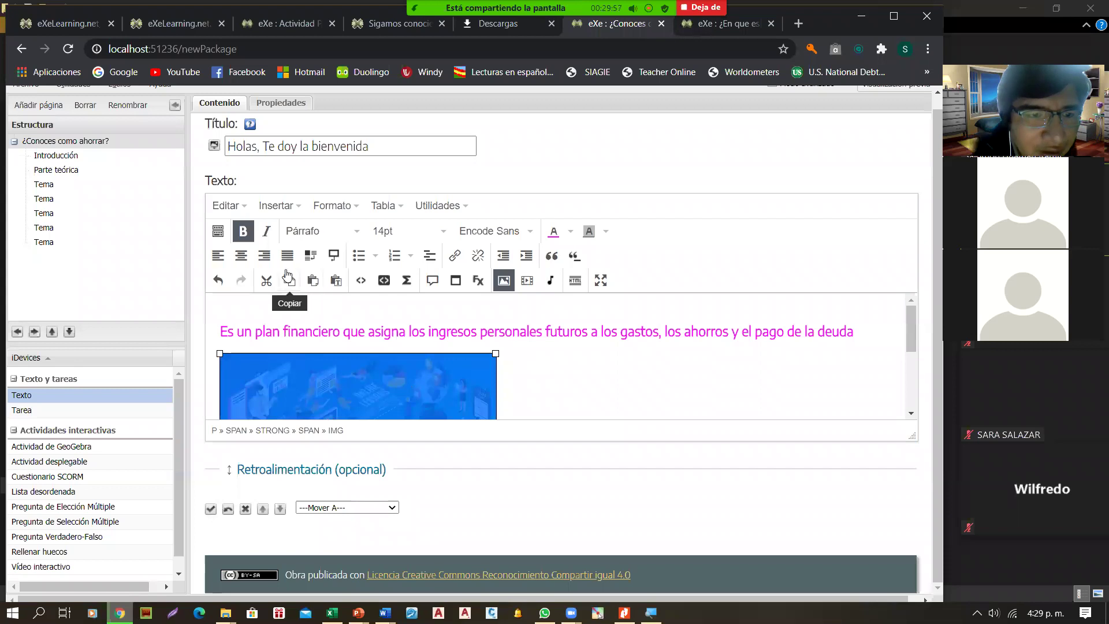
{"action": "left_click", "coordinate": [241, 258]}
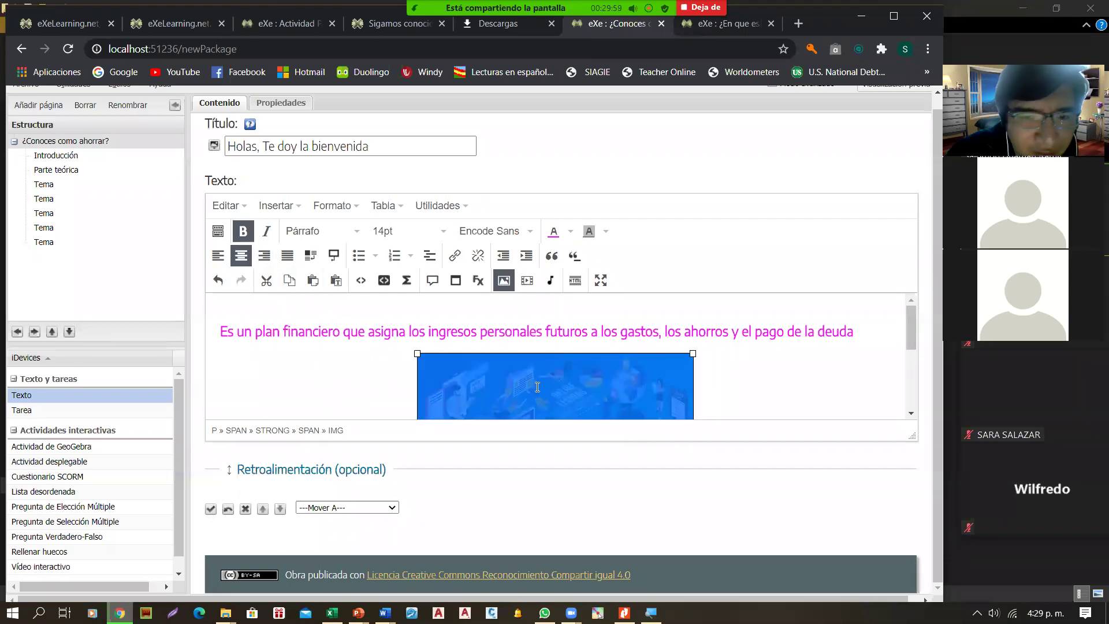
{"action": "left_click", "coordinate": [699, 387]}
{"action": "scroll", "coordinate": [603, 380], "scroll_direction": "down", "scroll_amount": 3}
{"action": "scroll", "coordinate": [603, 380], "scroll_direction": "up", "scroll_amount": 3}
{"action": "scroll", "coordinate": [603, 380], "scroll_direction": "down", "scroll_amount": 3}
{"action": "scroll", "coordinate": [603, 380], "scroll_direction": "up", "scroll_amount": 3}
{"action": "scroll", "coordinate": [541, 380], "scroll_direction": "down", "scroll_amount": 2}
{"action": "scroll", "coordinate": [542, 380], "scroll_direction": "up", "scroll_amount": 2}
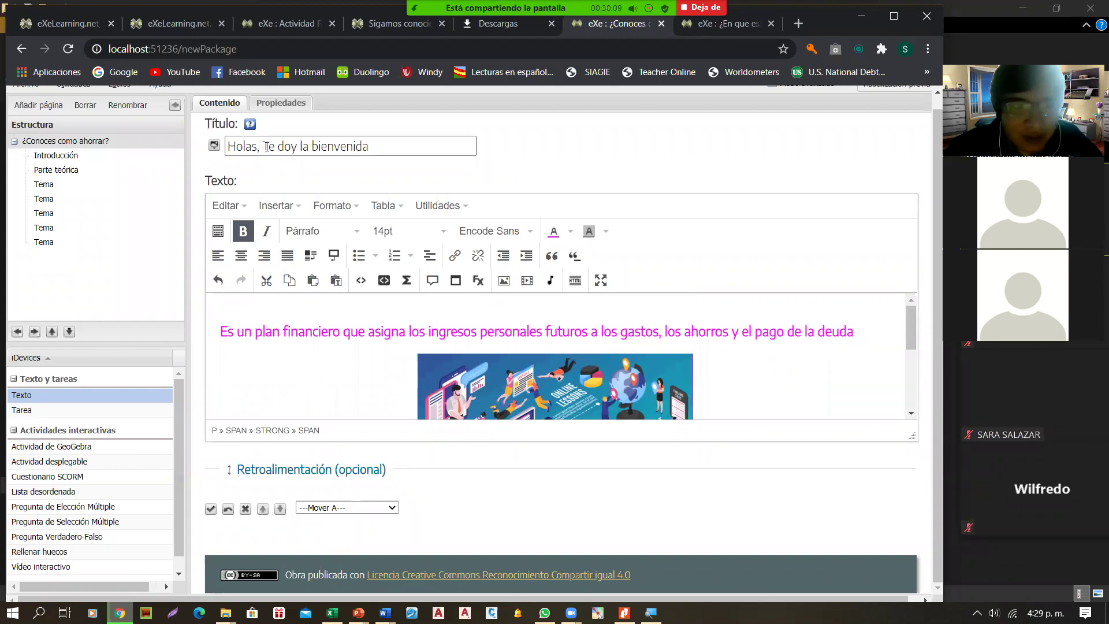
Replace the pink definition above the image with the sentence "Hoy Aprenderás a saber que hacer con tu dinero".
{"action": "left_click_drag", "start_coordinate": [870, 334], "coordinate": [215, 323]}
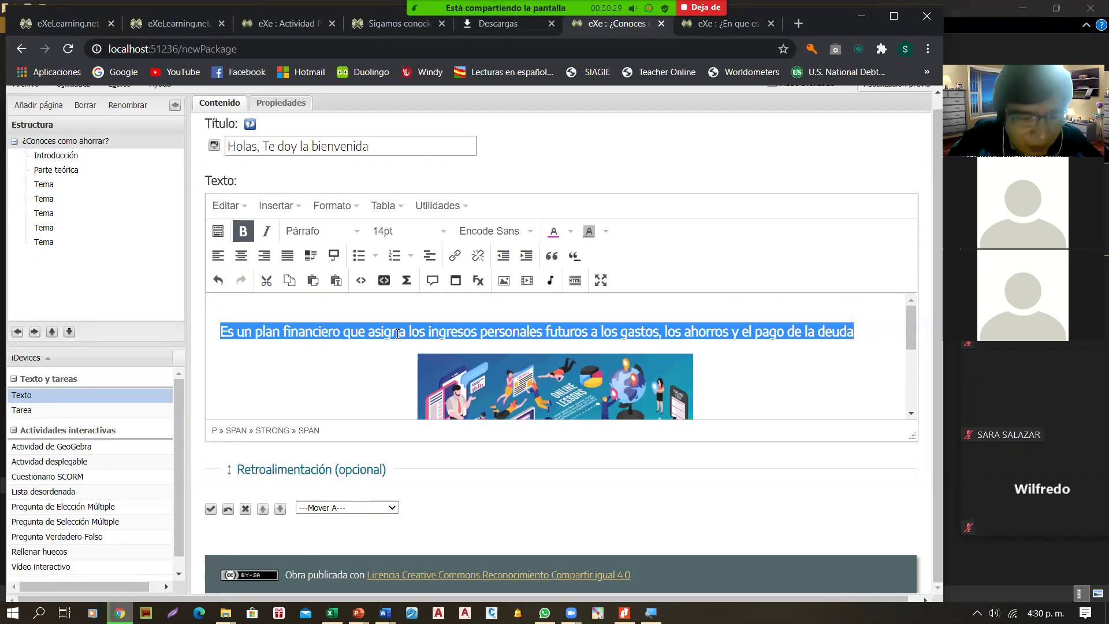
{"action": "type", "text": "A"}
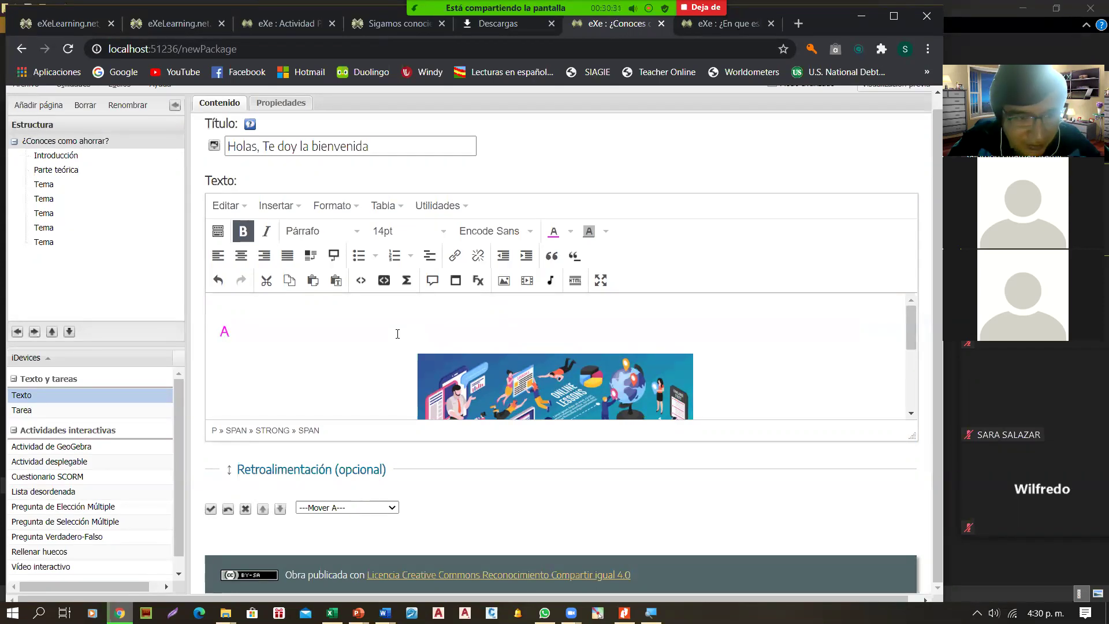
{"action": "key", "text": "BackSpace"}
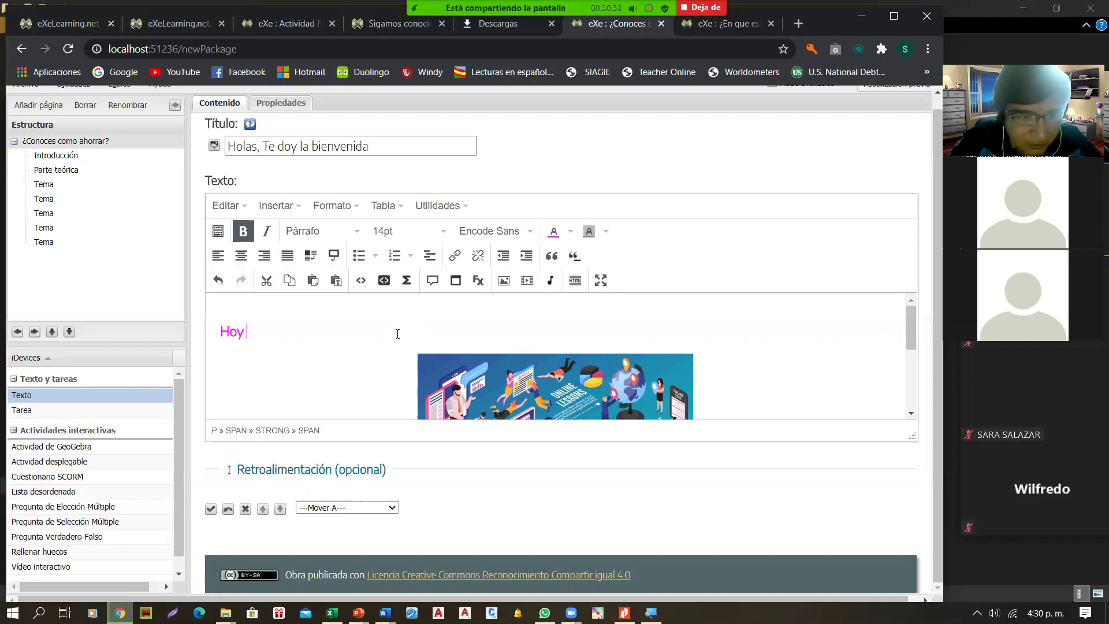
{"action": "type", "text": "Hoy Aprend"}
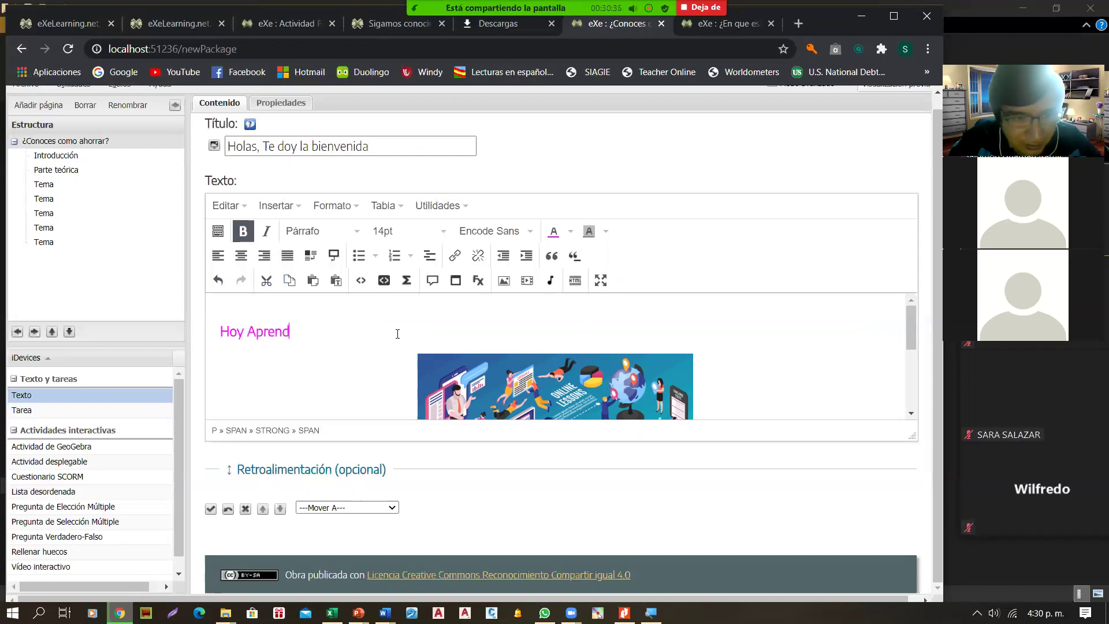
{"action": "type", "text": "erás a saber"}
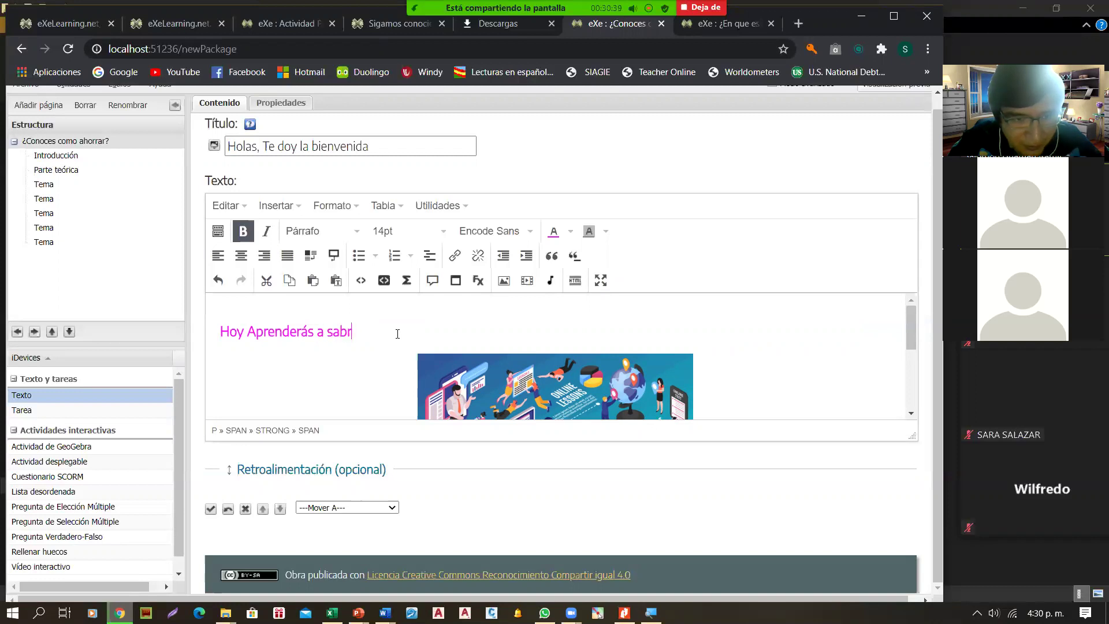
{"action": "key", "text": "BackSpace"}
{"action": "key", "text": "BackSpace"}
{"action": "type", "text": "er que hacer con tu dinero"}
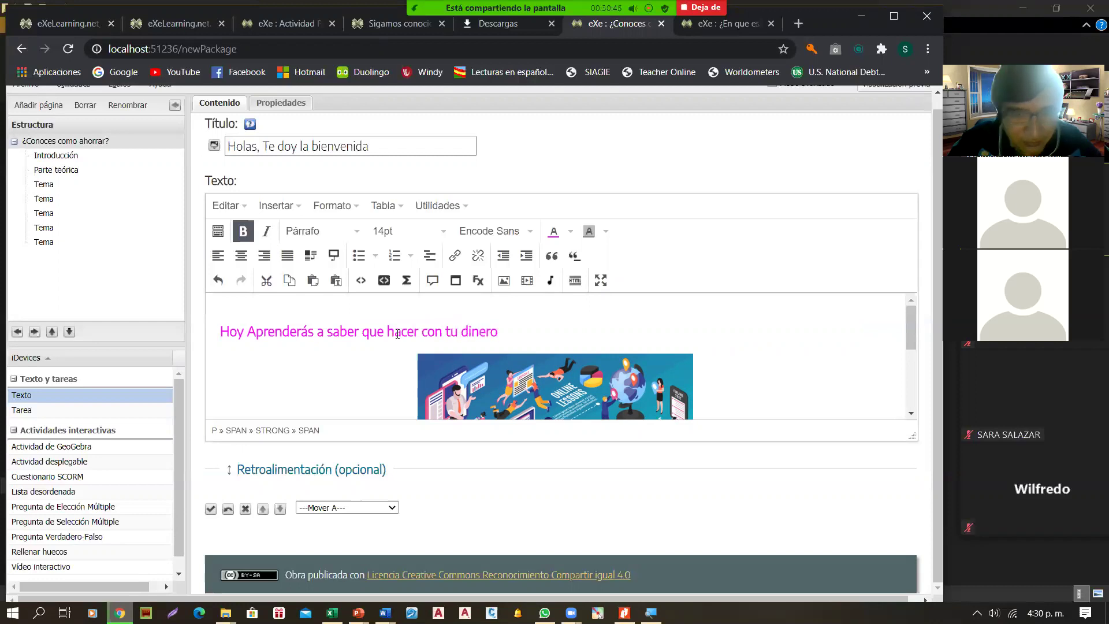
Left-align the image and end the sentence above it with a full stop.
{"action": "left_click", "coordinate": [556, 378]}
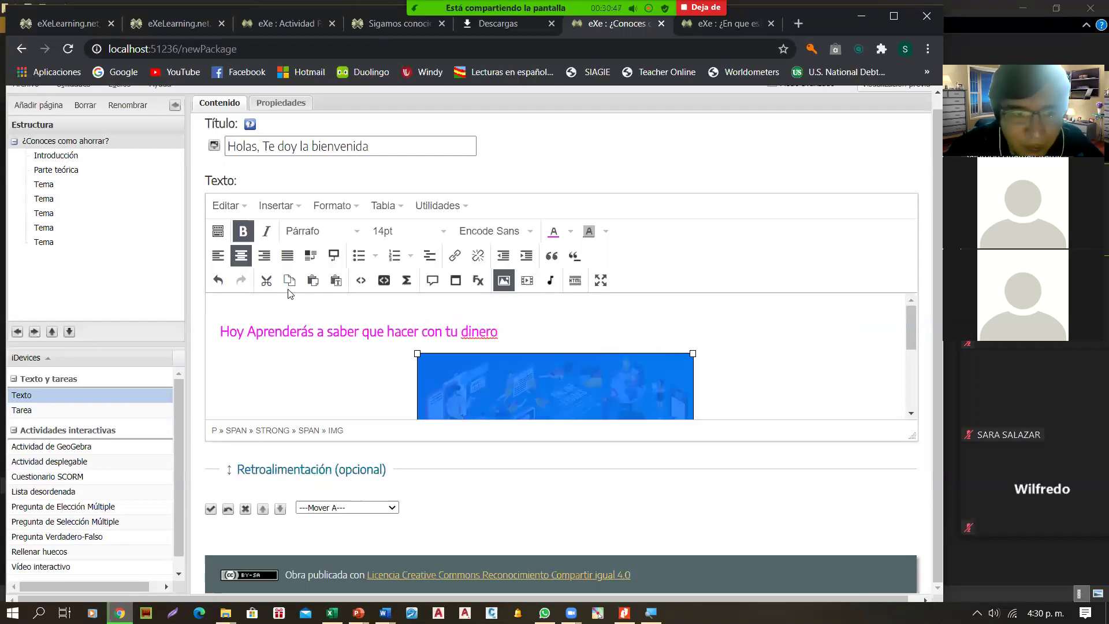
{"action": "left_click", "coordinate": [218, 256]}
{"action": "left_click", "coordinate": [427, 339]}
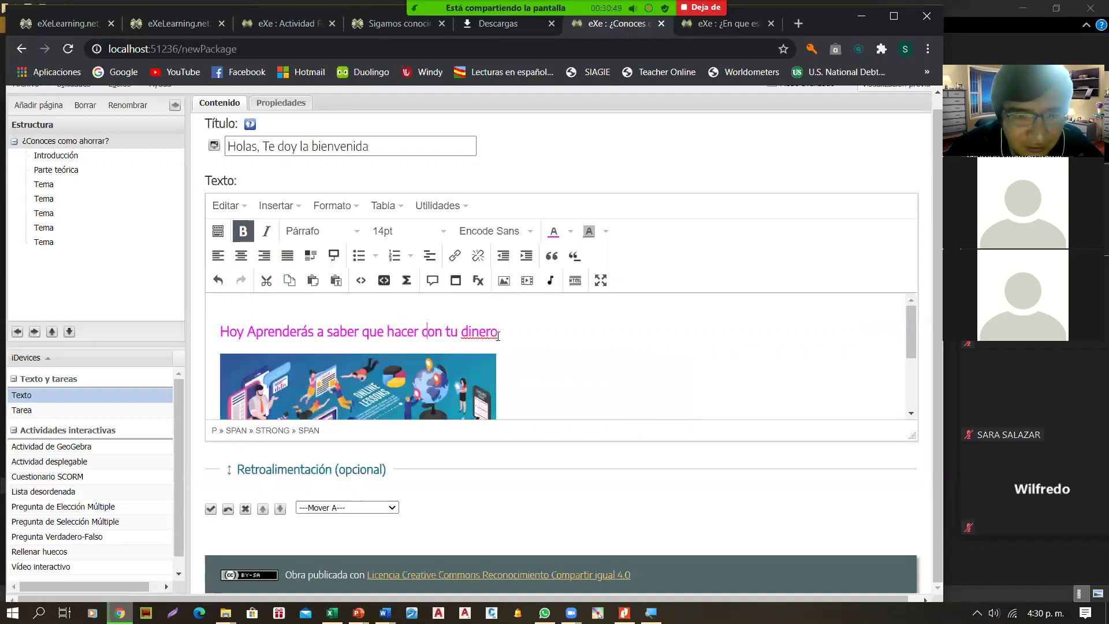
{"action": "right_click", "coordinate": [478, 333]}
{"action": "key", "text": "Escape"}
{"action": "left_click", "coordinate": [474, 337]}
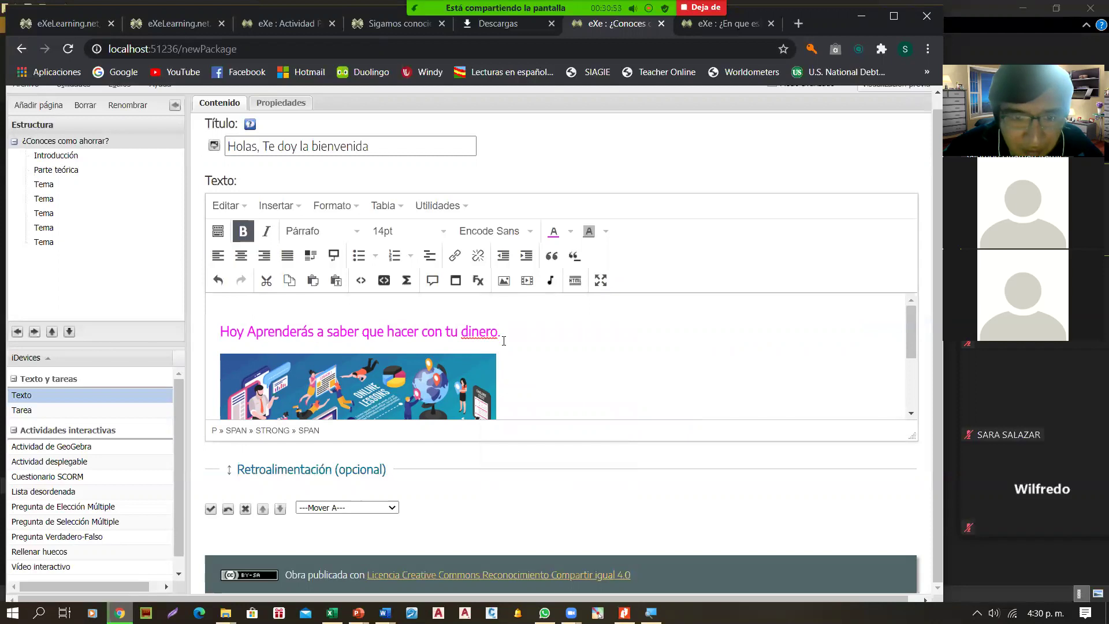
Check the welcome text block down to the end of its image and accept the edits.
{"action": "scroll", "coordinate": [504, 350], "scroll_direction": "down", "scroll_amount": 3}
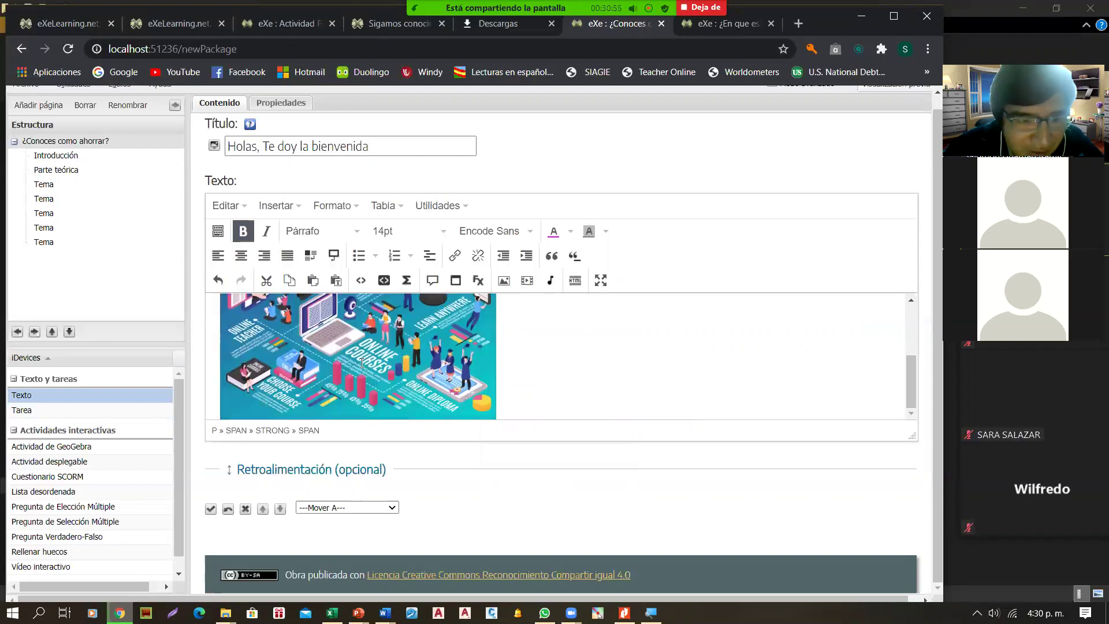
{"action": "scroll", "coordinate": [422, 333], "scroll_direction": "up", "scroll_amount": 3}
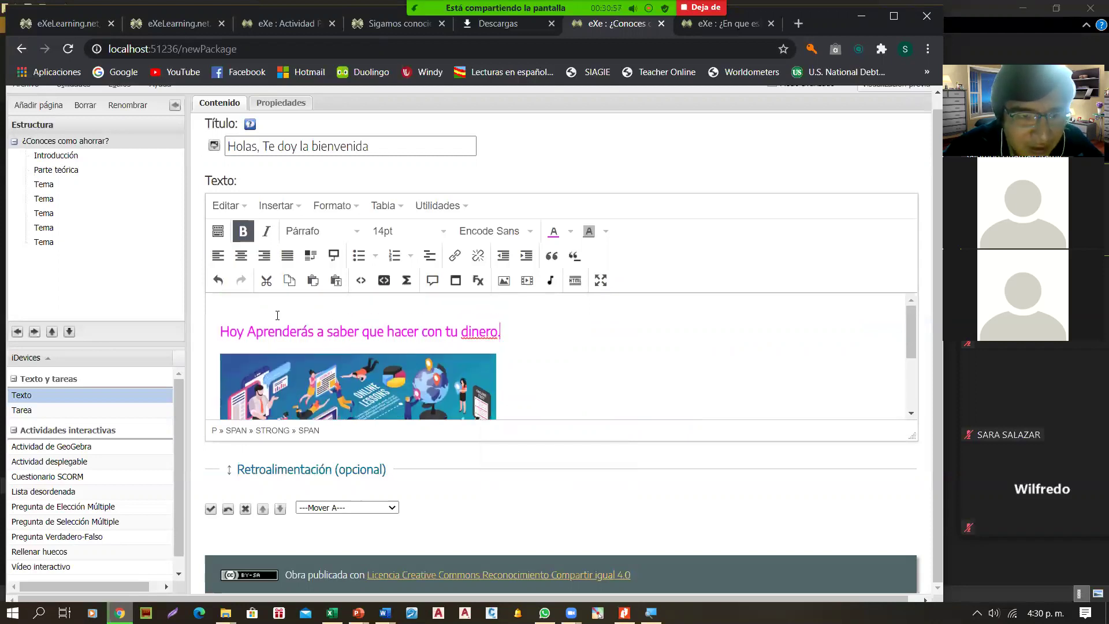
{"action": "scroll", "coordinate": [463, 368], "scroll_direction": "down", "scroll_amount": 3}
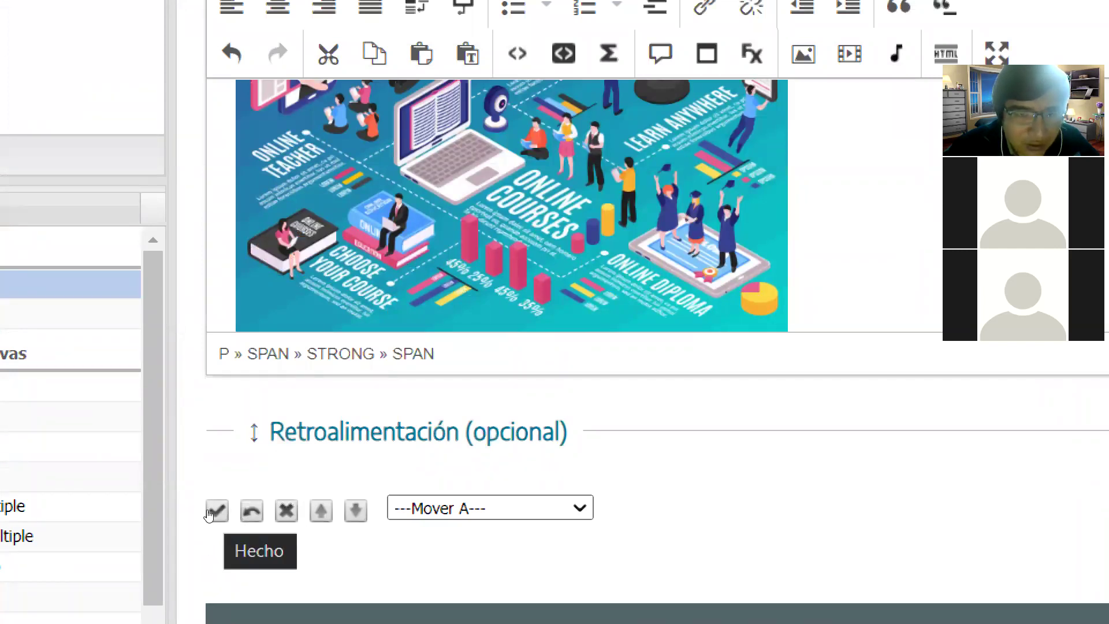
{"action": "left_click", "coordinate": [209, 512]}
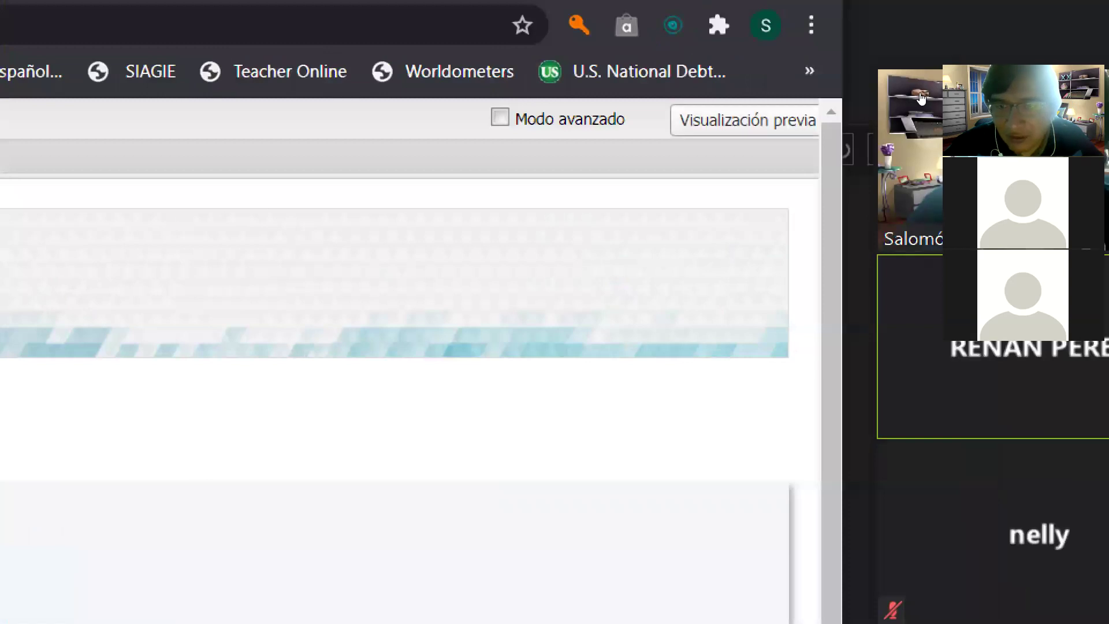
Open the package preview, look through the Introducción, Parte teórica and Tema pages, and return to the ¿Conoces como ahorrar? page.
{"action": "left_click", "coordinate": [800, 122]}
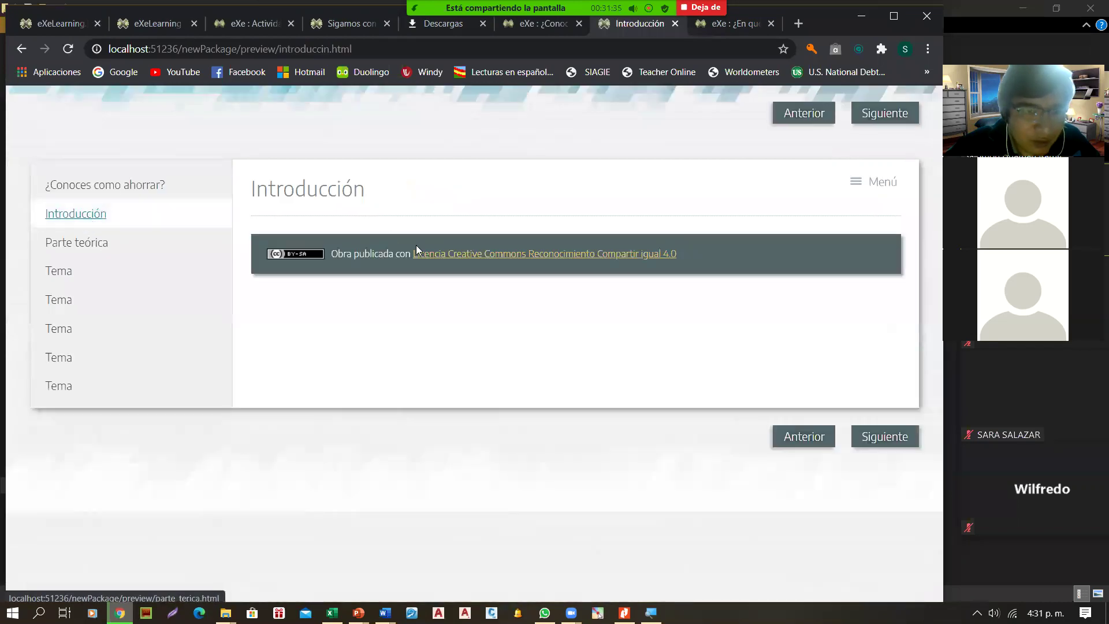
{"action": "left_click", "coordinate": [81, 244]}
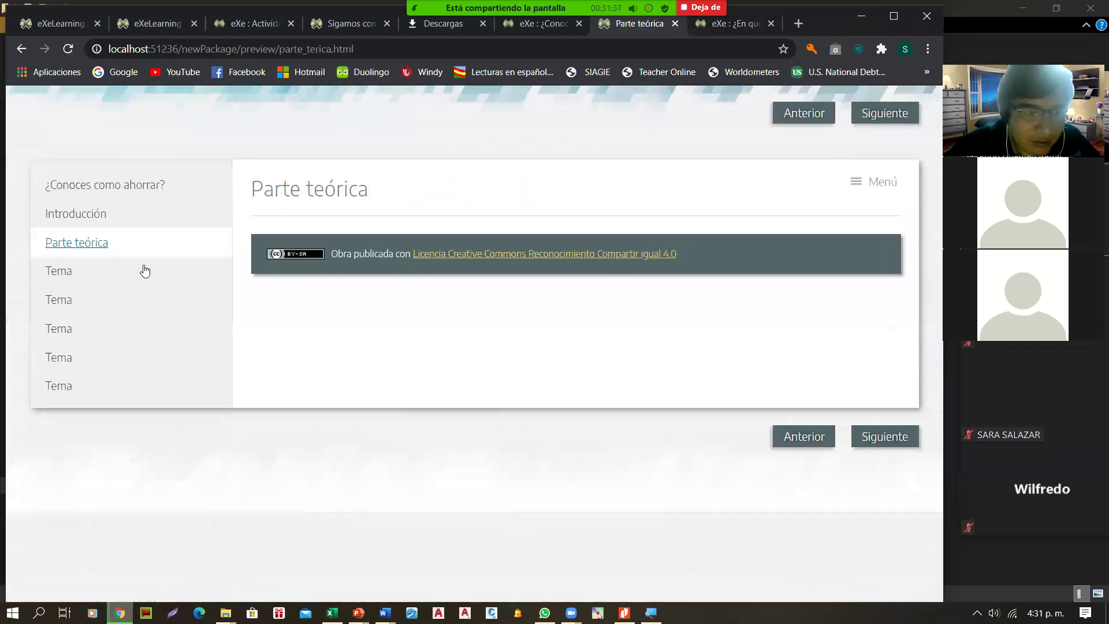
{"action": "left_click", "coordinate": [73, 279]}
{"action": "left_click", "coordinate": [71, 300]}
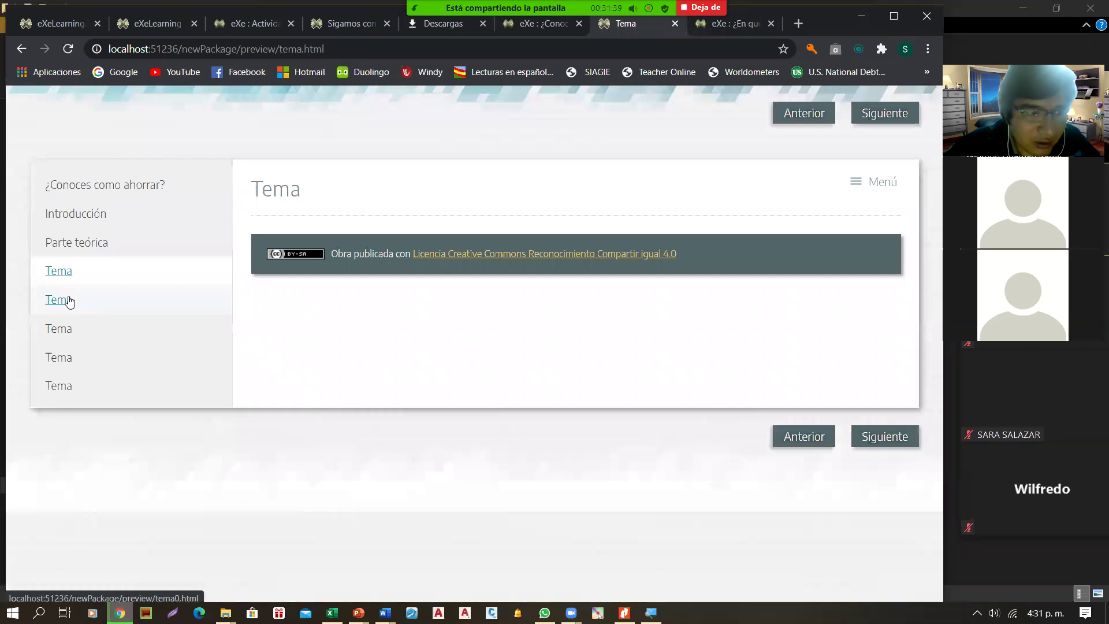
{"action": "left_click", "coordinate": [58, 334]}
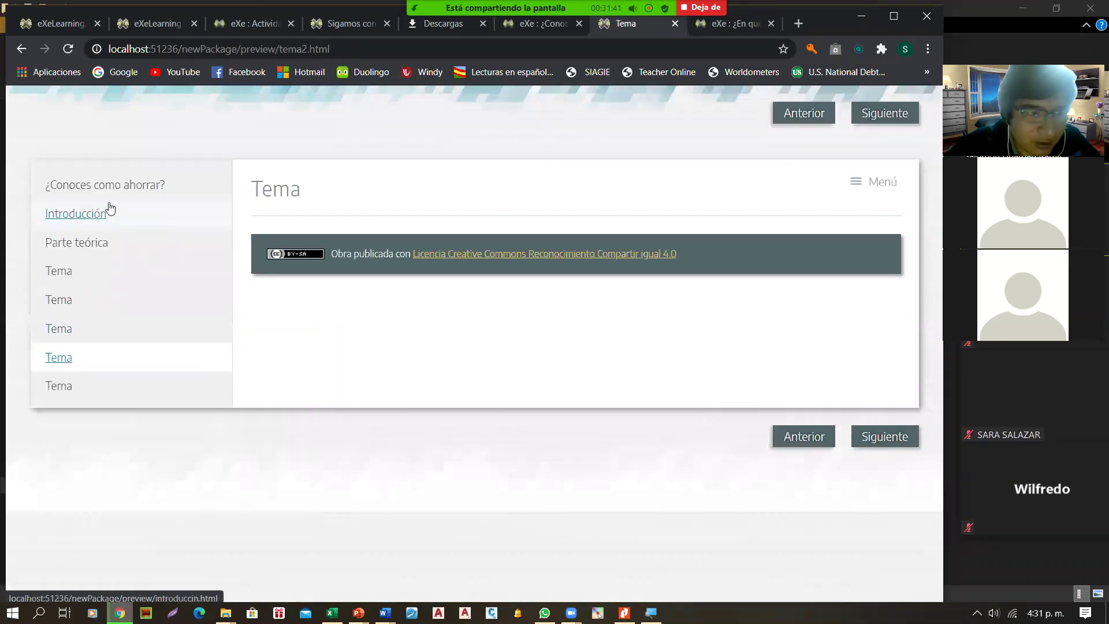
{"action": "left_click", "coordinate": [75, 186]}
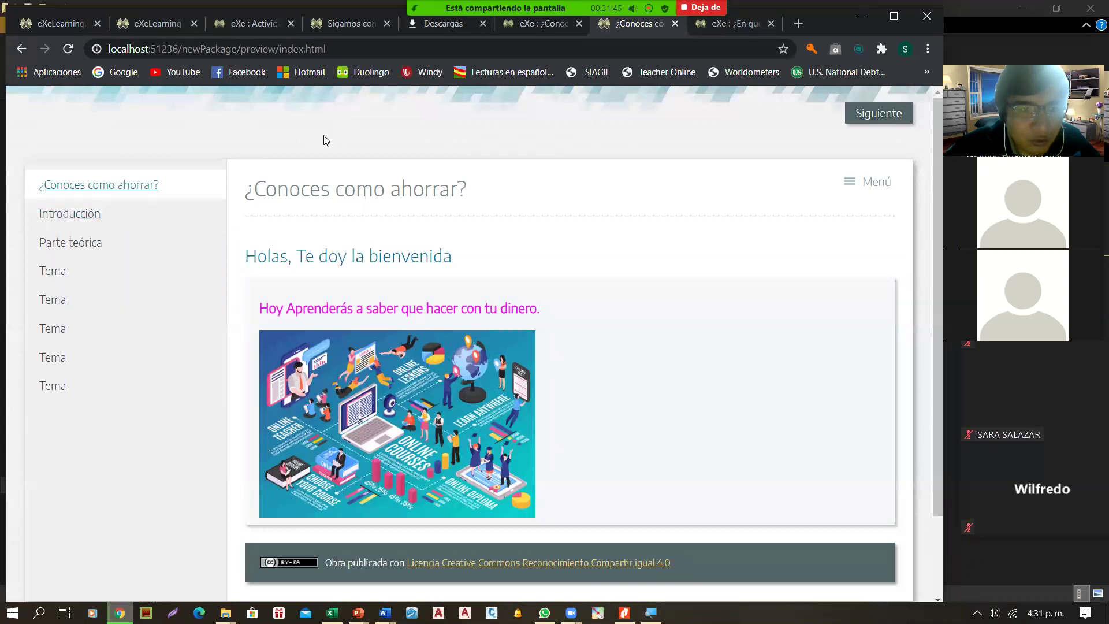
Compare the preview's local address with those of the open eXeLearning packages and the published Sigamos conociendo page.
{"action": "left_click", "coordinate": [137, 49]}
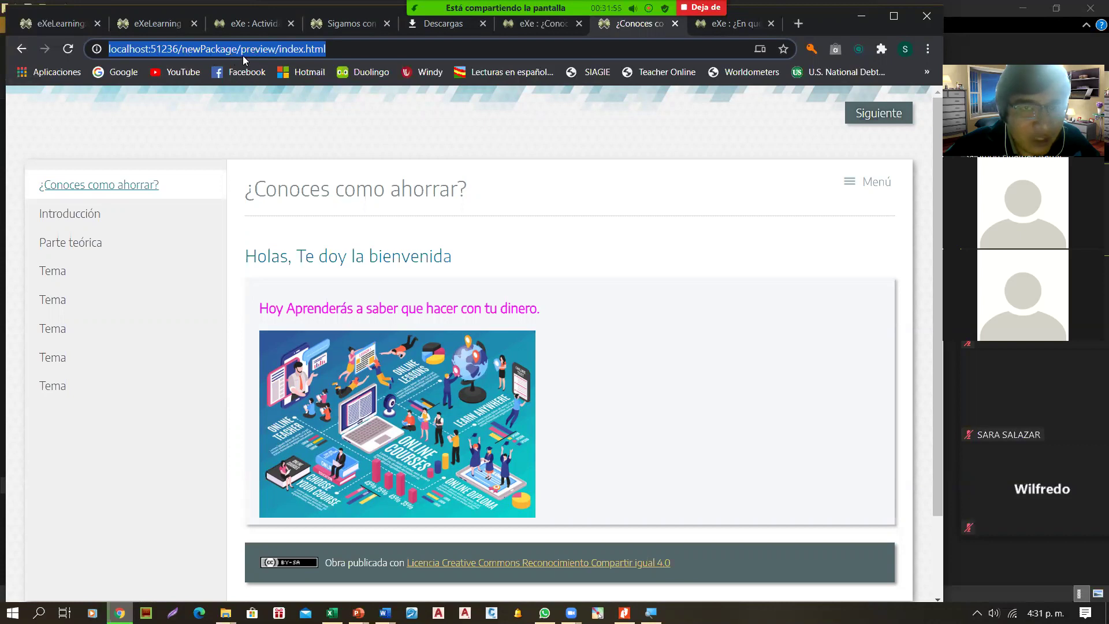
{"action": "left_click", "coordinate": [723, 26]}
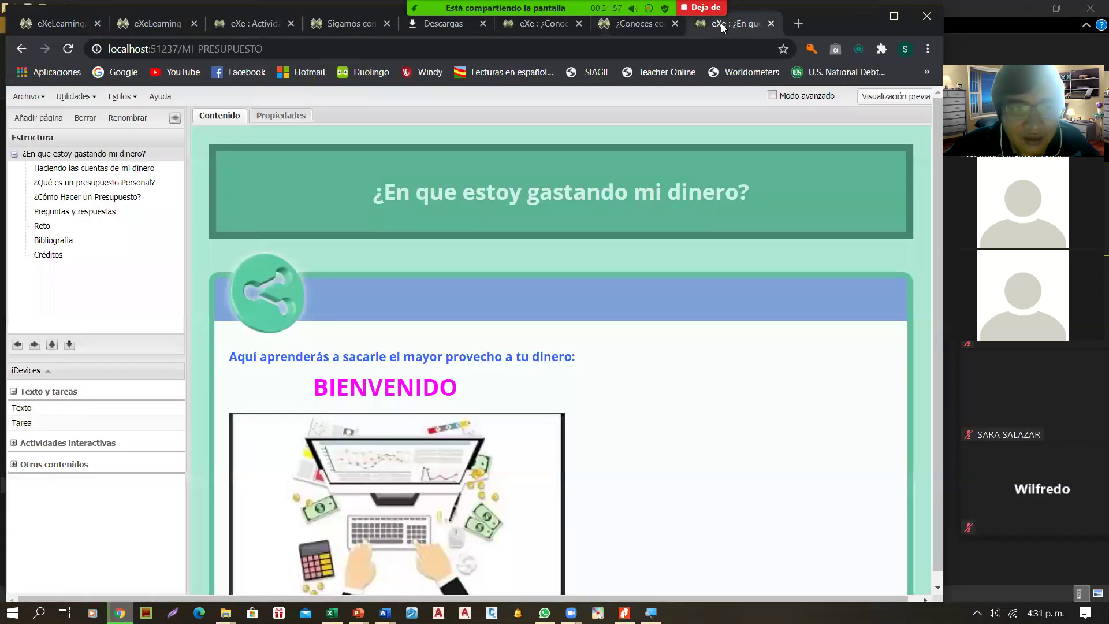
{"action": "left_click", "coordinate": [641, 27]}
{"action": "left_click", "coordinate": [536, 26]}
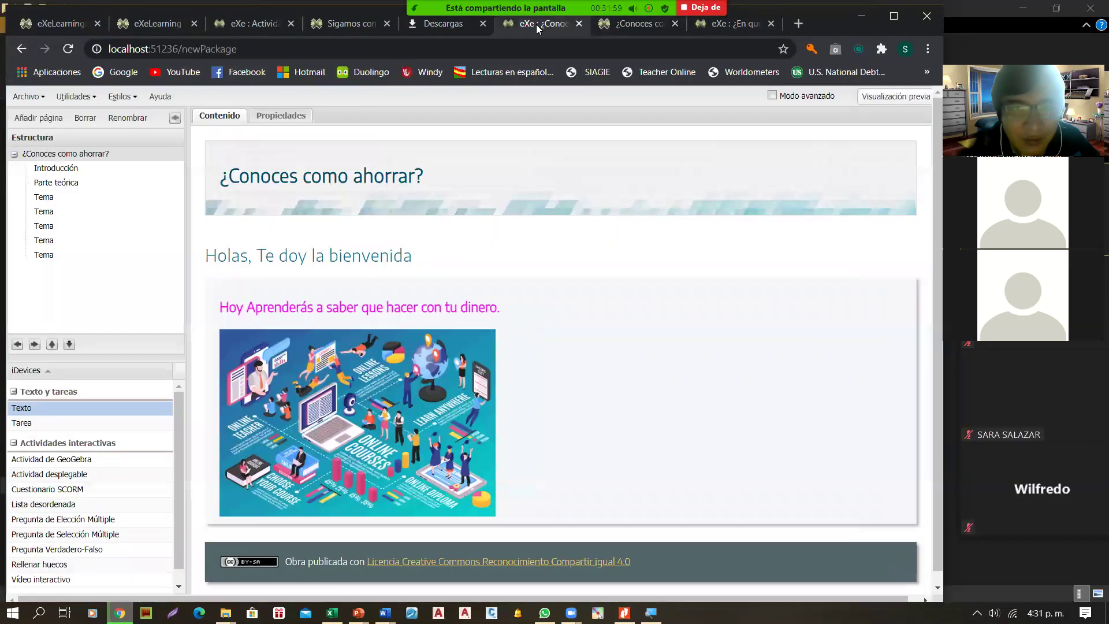
{"action": "left_click", "coordinate": [430, 31]}
{"action": "left_click", "coordinate": [356, 29]}
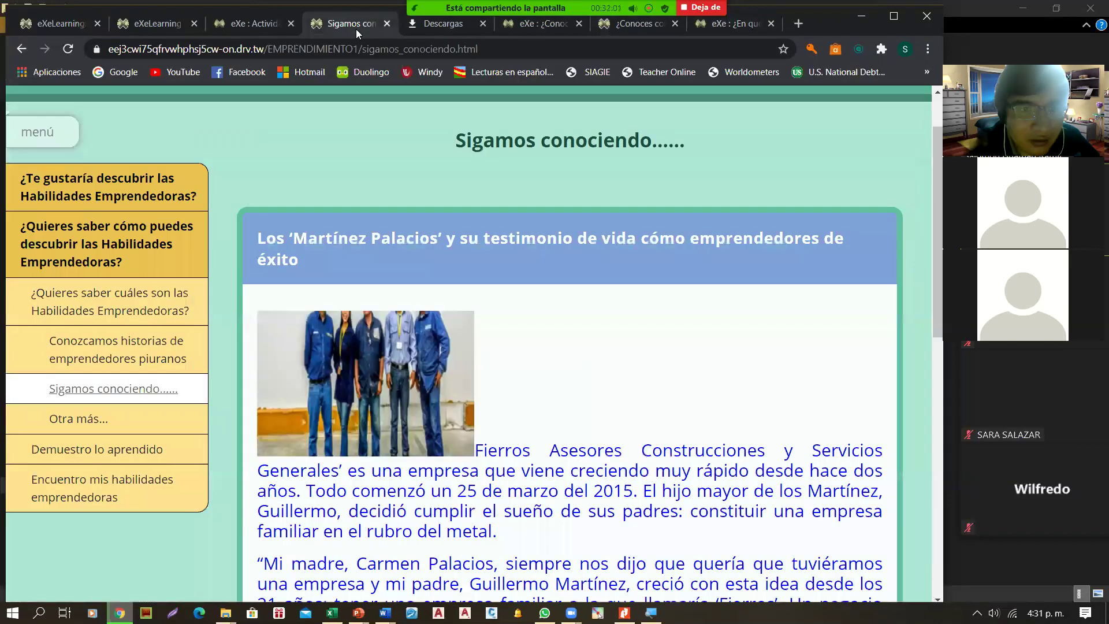
{"action": "left_click", "coordinate": [253, 52]}
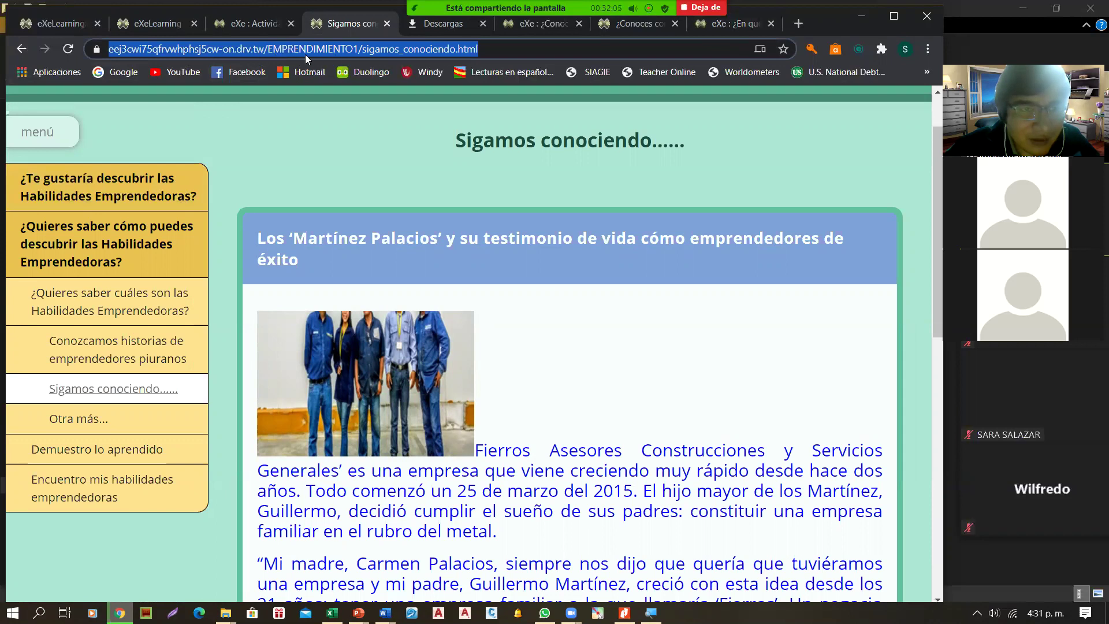
View the Haciendo las cuentas de mi dinero page in the MI_PRESUPUESTO package and return to the ¿Conoces como ahorrar? preview.
{"action": "left_click", "coordinate": [734, 30]}
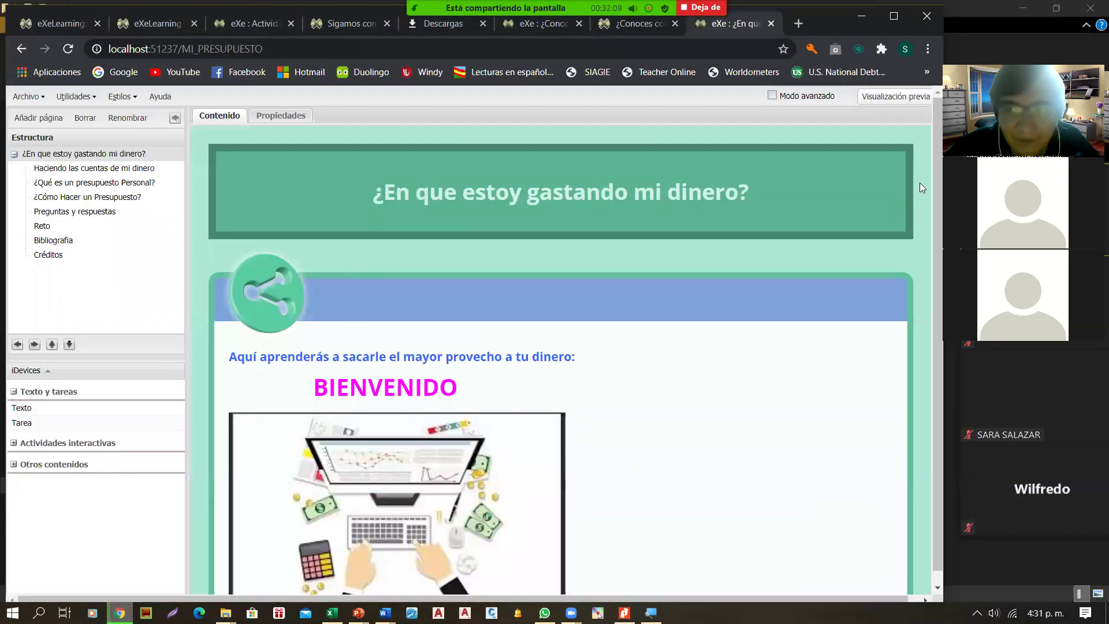
{"action": "left_click", "coordinate": [100, 169]}
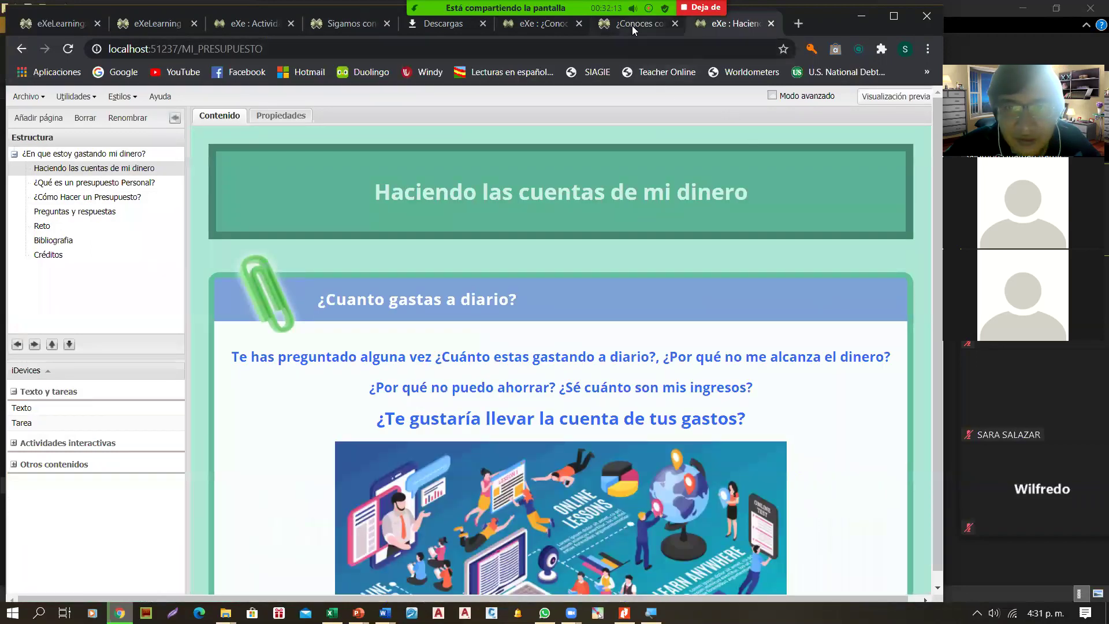
{"action": "left_click", "coordinate": [632, 25]}
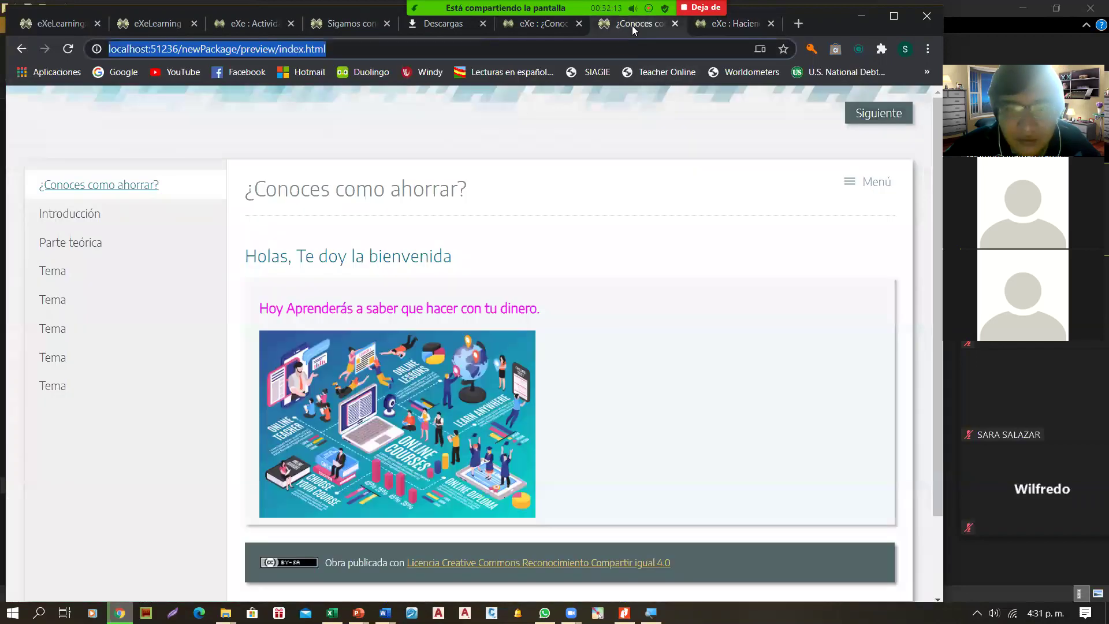
{"action": "left_click", "coordinate": [775, 258]}
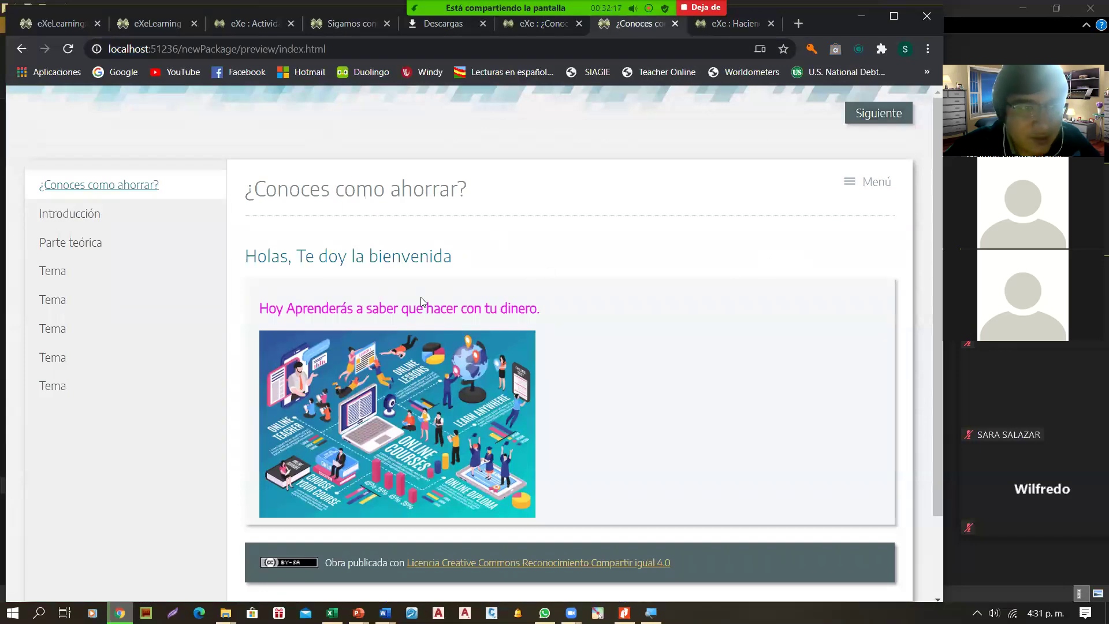
Advance the preview to Introducción, go back through the visited pages to the initial page, and look over its content.
{"action": "left_click", "coordinate": [864, 119]}
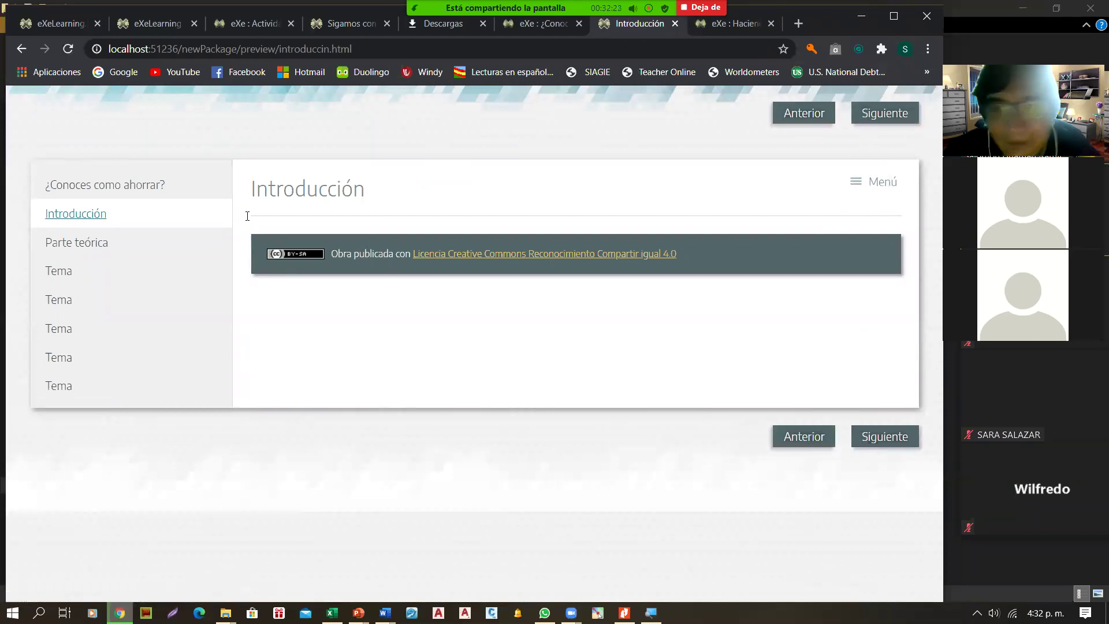
{"action": "left_click", "coordinate": [23, 51]}
{"action": "left_click", "coordinate": [25, 53]}
{"action": "left_click", "coordinate": [25, 53]}
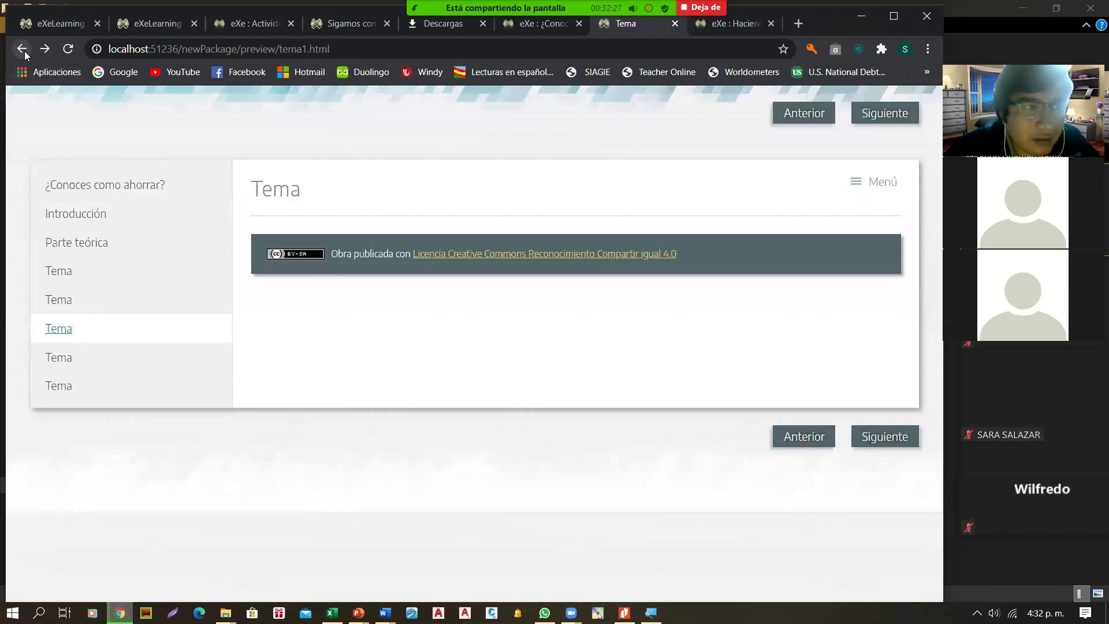
{"action": "left_click", "coordinate": [25, 53]}
{"action": "left_click", "coordinate": [25, 53]}
{"action": "left_click", "coordinate": [24, 53]}
{"action": "left_click", "coordinate": [25, 53]}
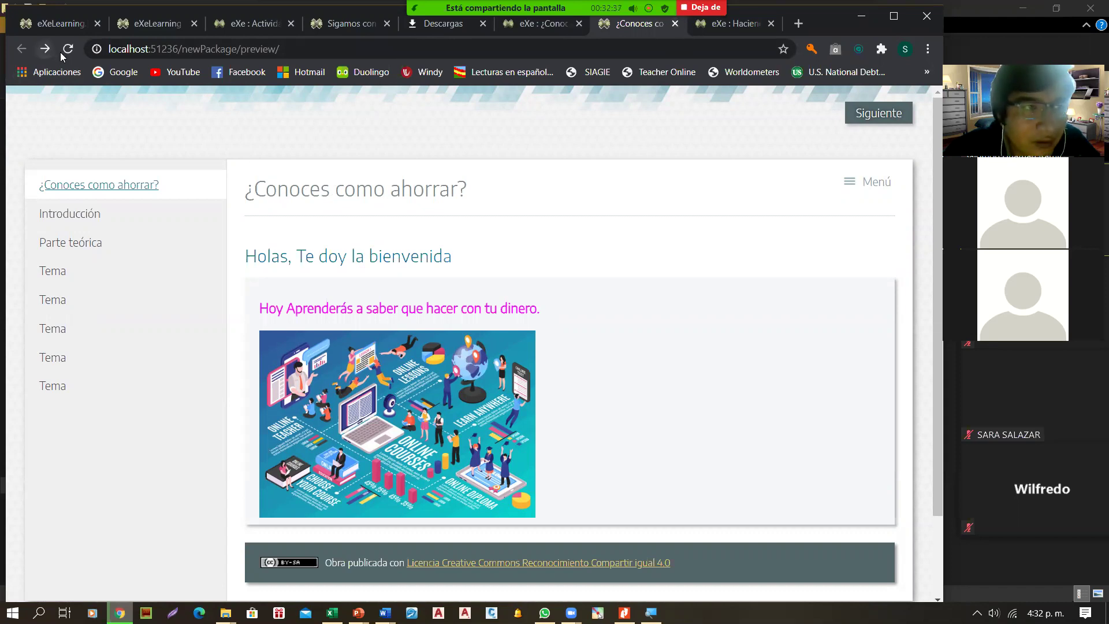
{"action": "scroll", "coordinate": [651, 414], "scroll_direction": "down", "scroll_amount": 2}
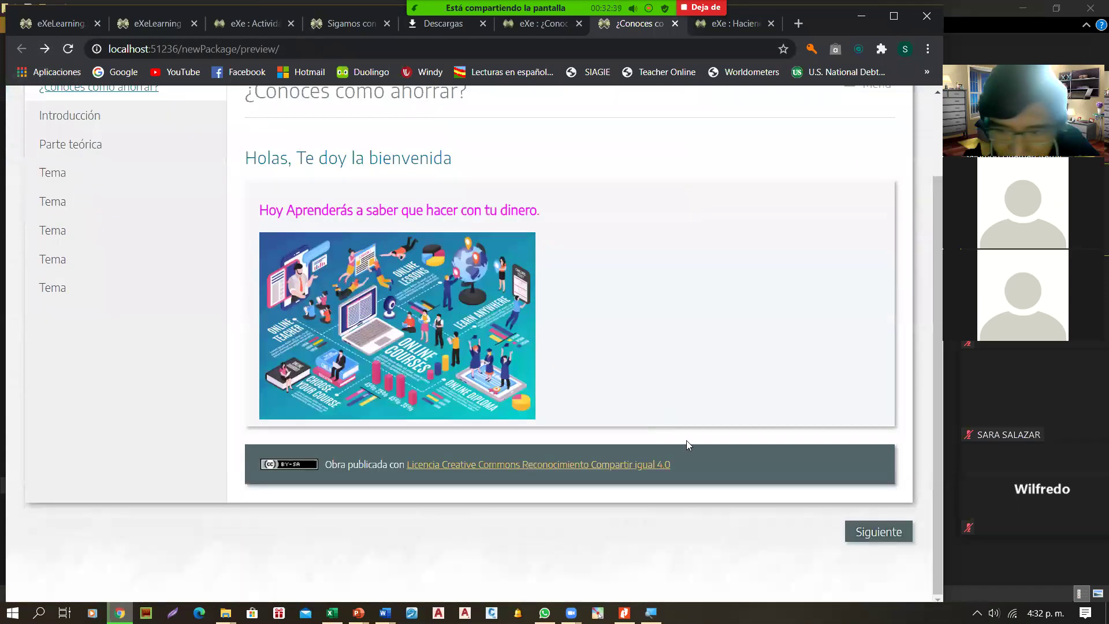
{"action": "scroll", "coordinate": [686, 440], "scroll_direction": "up", "scroll_amount": 2}
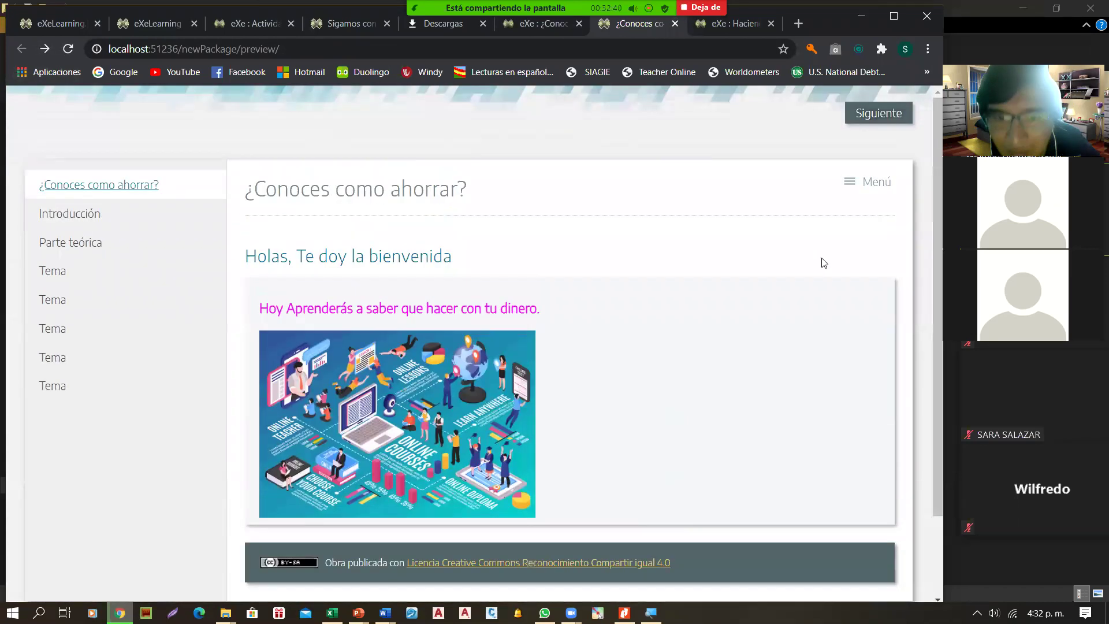
{"action": "left_click", "coordinate": [851, 185]}
{"action": "left_click", "coordinate": [851, 185]}
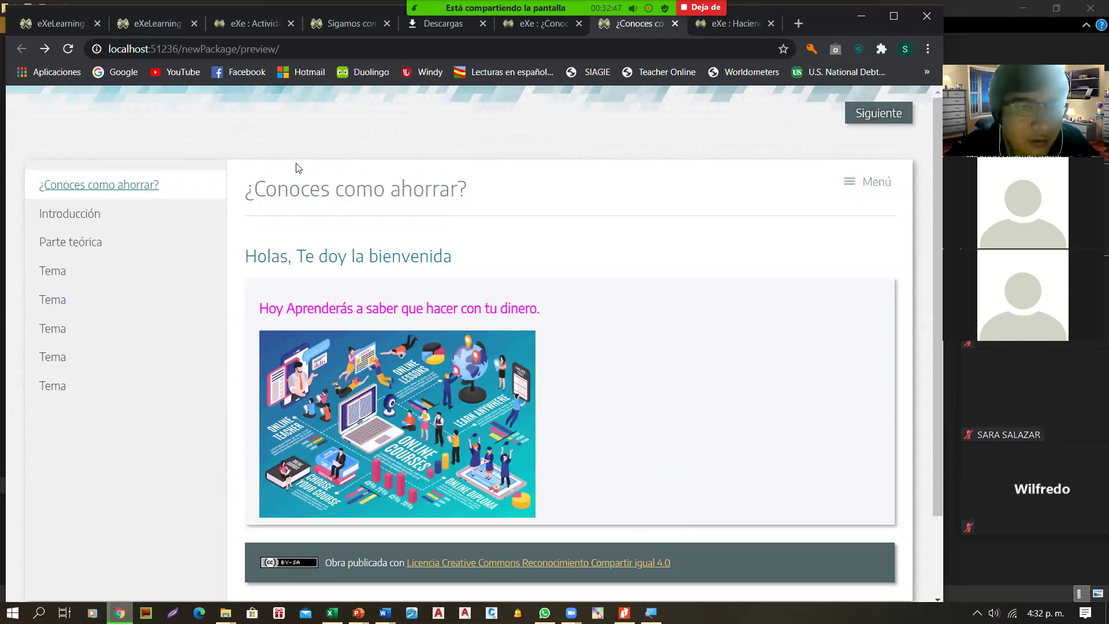
{"action": "left_click", "coordinate": [280, 49]}
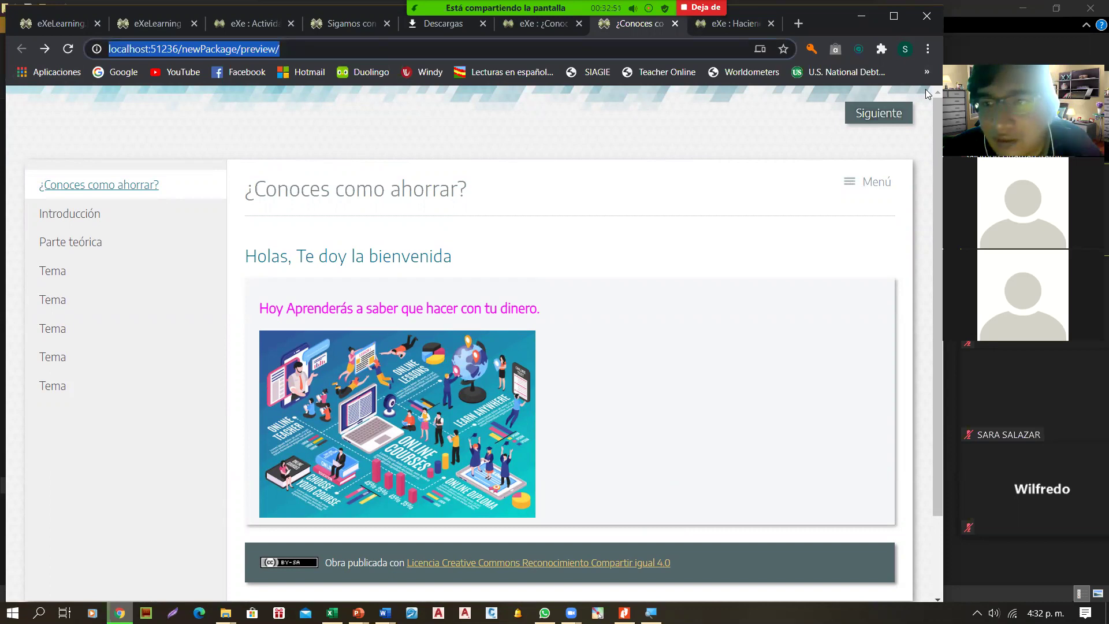
{"action": "left_click", "coordinate": [928, 51]}
{"action": "left_click", "coordinate": [521, 216]}
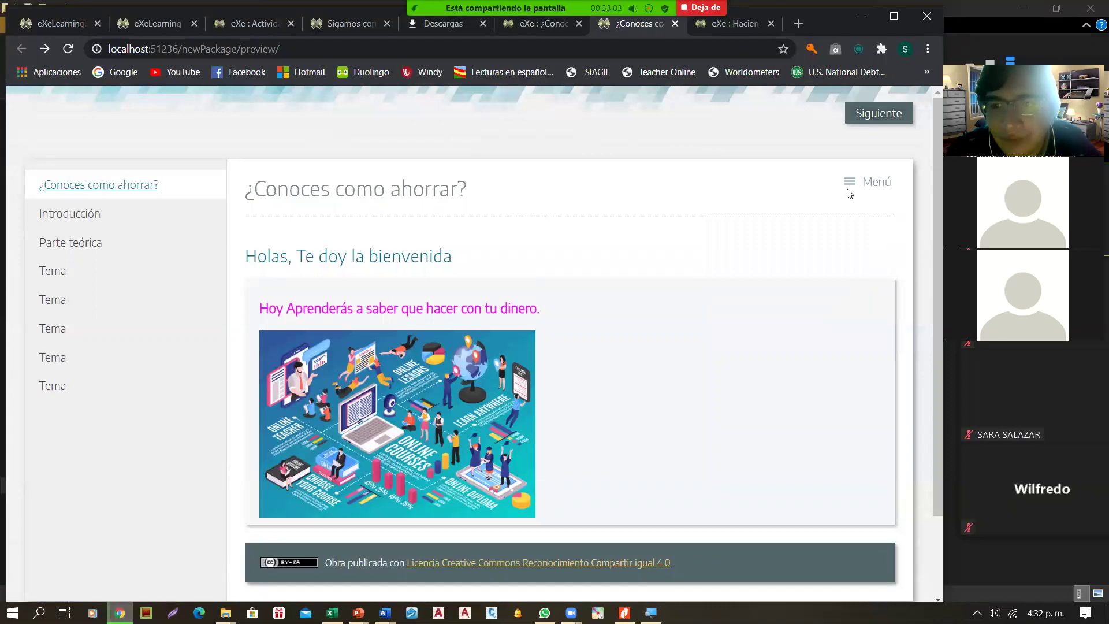
{"action": "scroll", "coordinate": [89, 329], "scroll_direction": "down", "scroll_amount": 2}
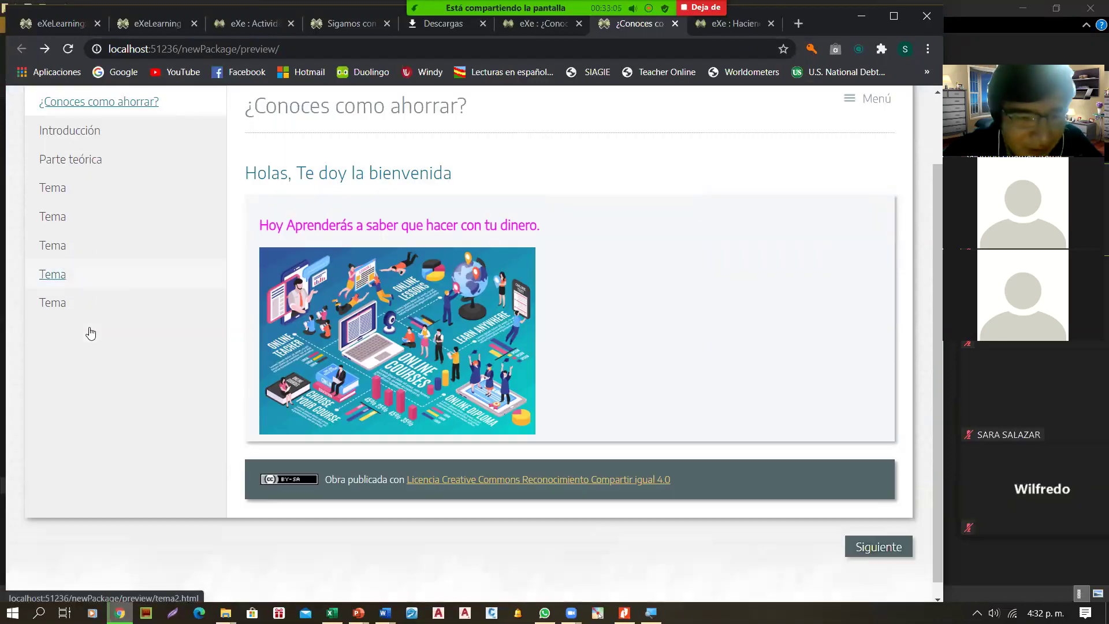
{"action": "scroll", "coordinate": [67, 302], "scroll_direction": "up", "scroll_amount": 2}
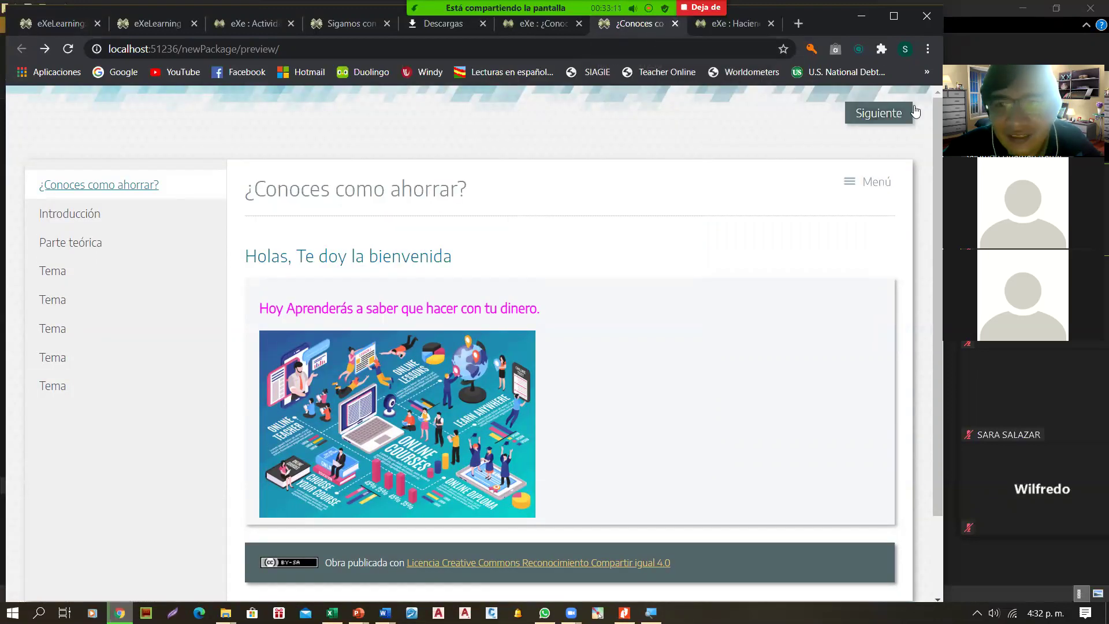
{"action": "left_click", "coordinate": [926, 52]}
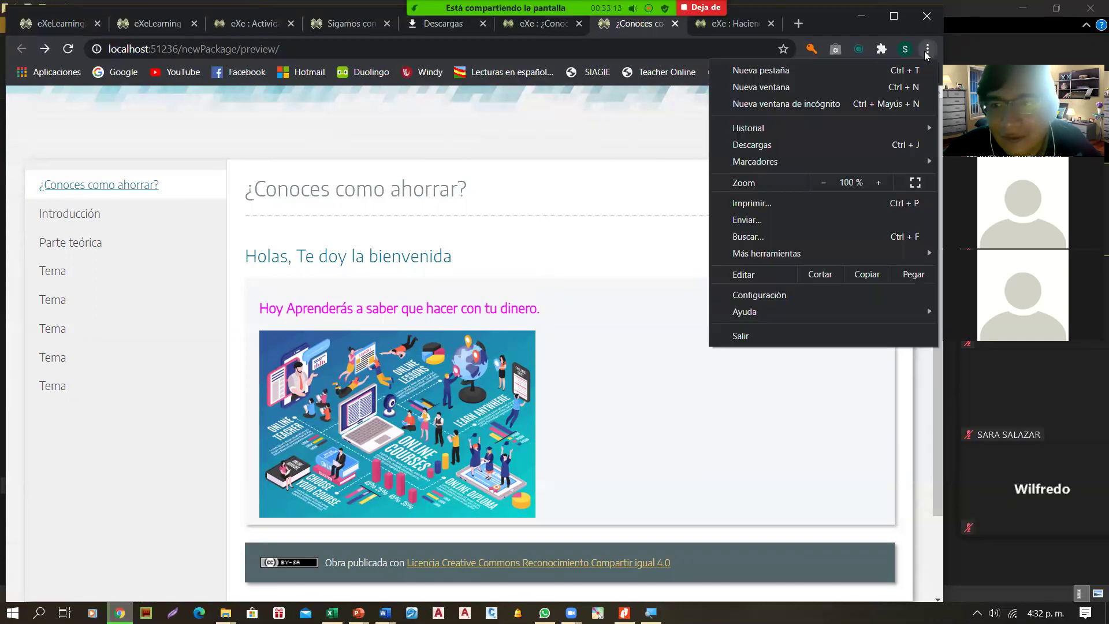
{"action": "left_click", "coordinate": [553, 161]}
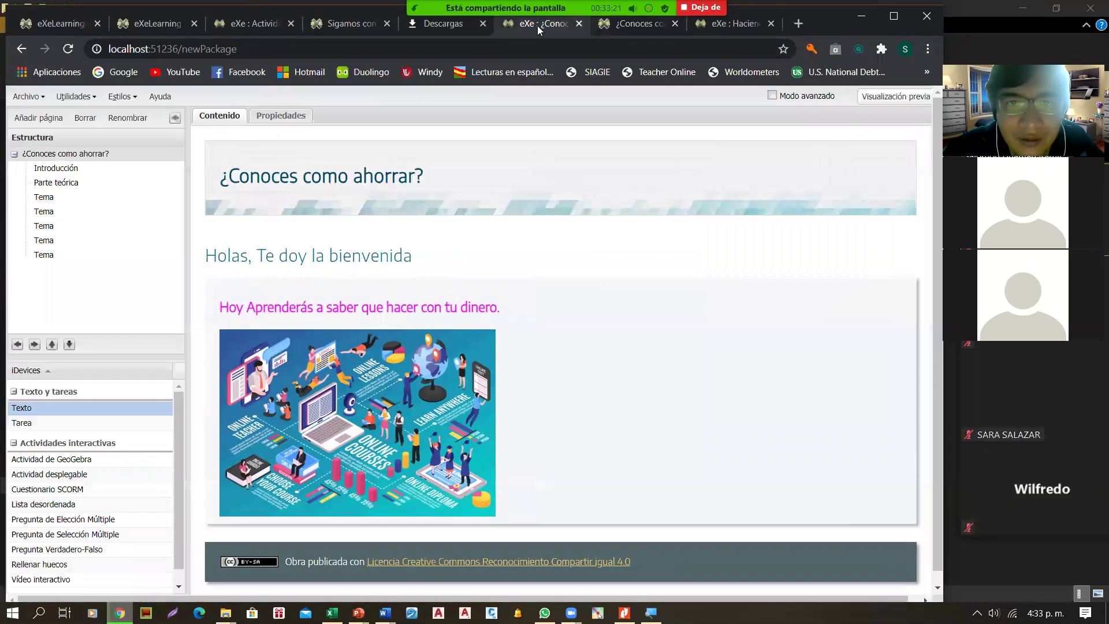
Close the package preview and return to the ¿Conoces como ahorrar? package in the editor.
{"action": "left_click", "coordinate": [538, 26]}
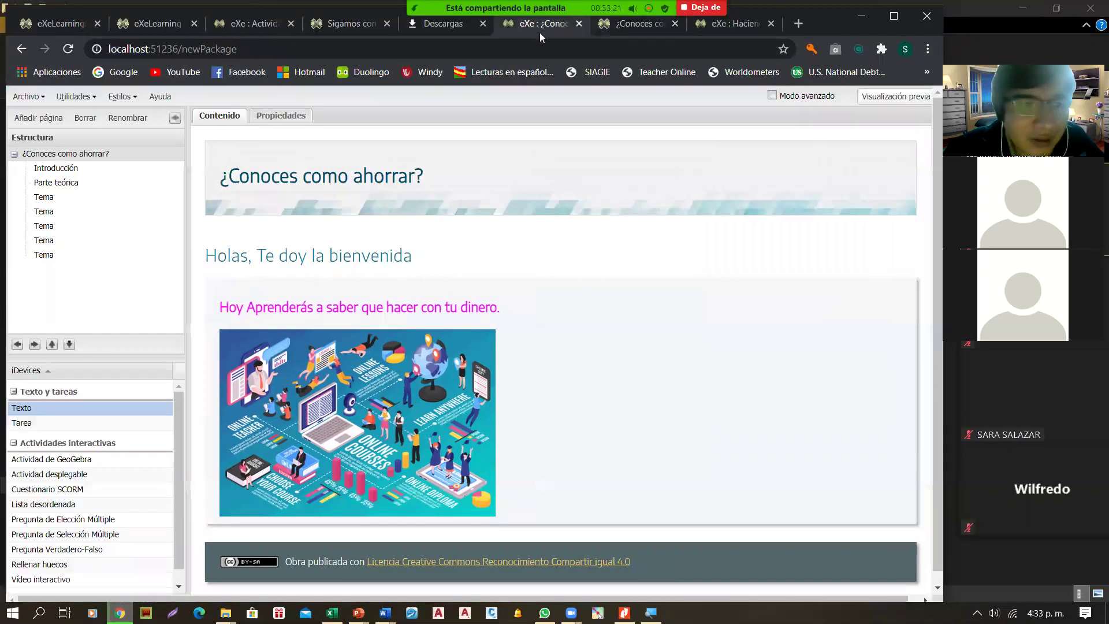
{"action": "left_click", "coordinate": [626, 33]}
{"action": "left_click", "coordinate": [675, 24]}
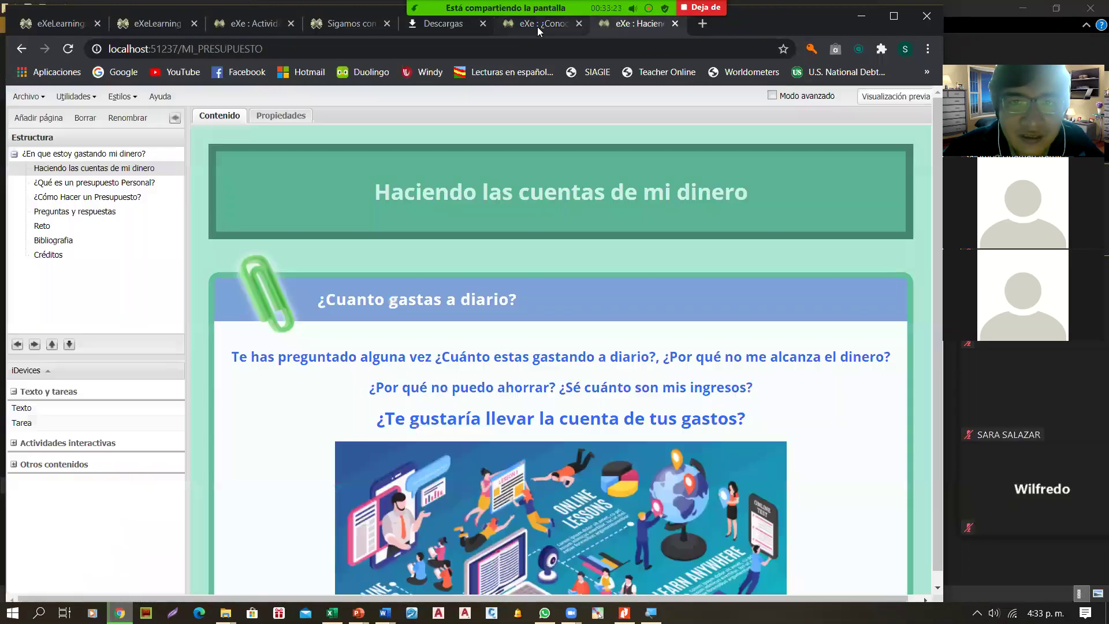
{"action": "left_click", "coordinate": [537, 26]}
Look at the Introducción page, return to ¿Conoces como ahorrar?, and review its title, welcome heading and pink introductory text.
{"action": "left_click", "coordinate": [76, 168]}
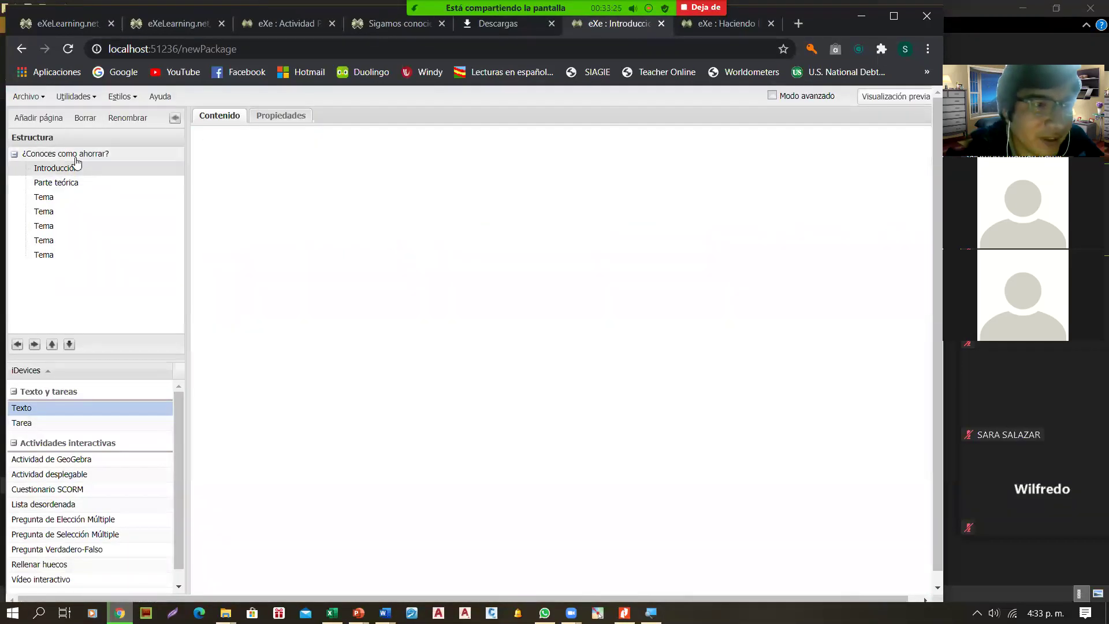
{"action": "left_click", "coordinate": [76, 158]}
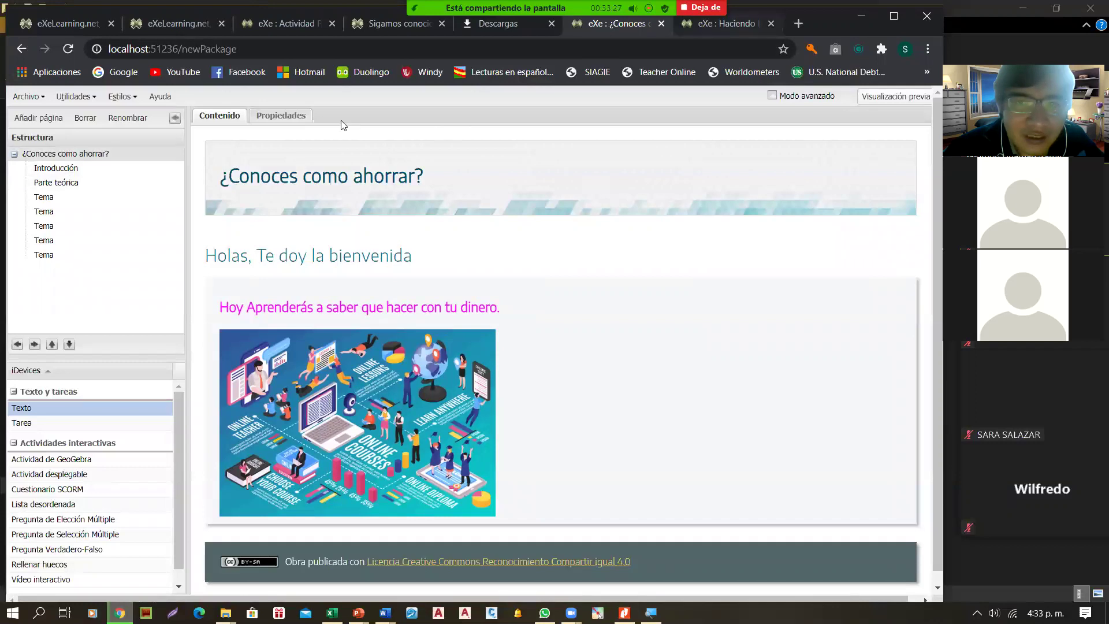
{"action": "left_click", "coordinate": [51, 168]}
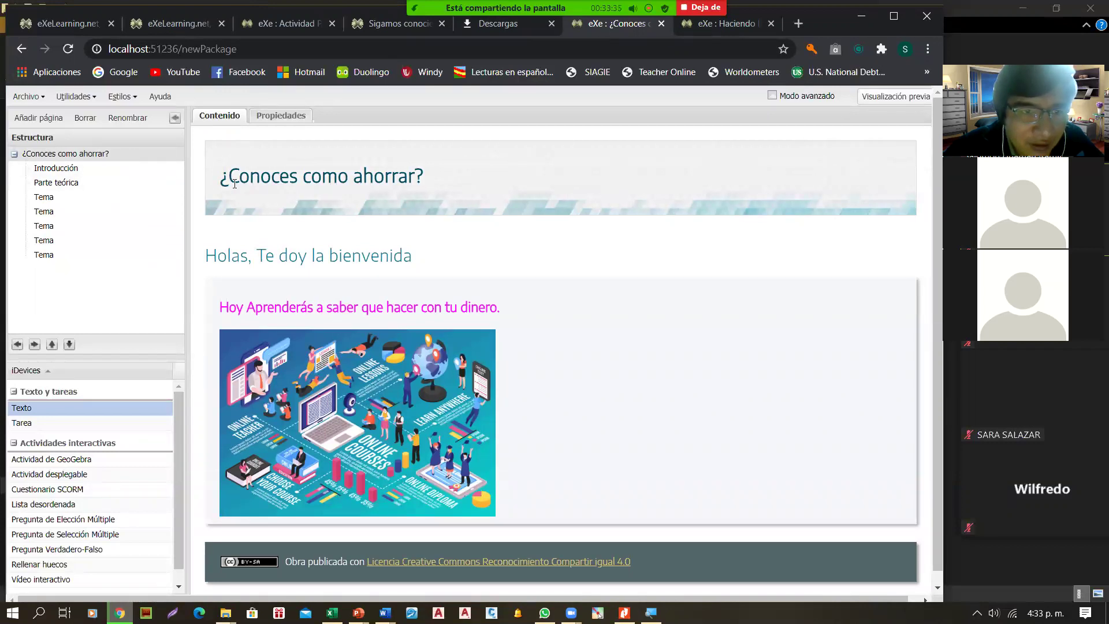
{"action": "left_click_drag", "start_coordinate": [232, 178], "coordinate": [434, 183]}
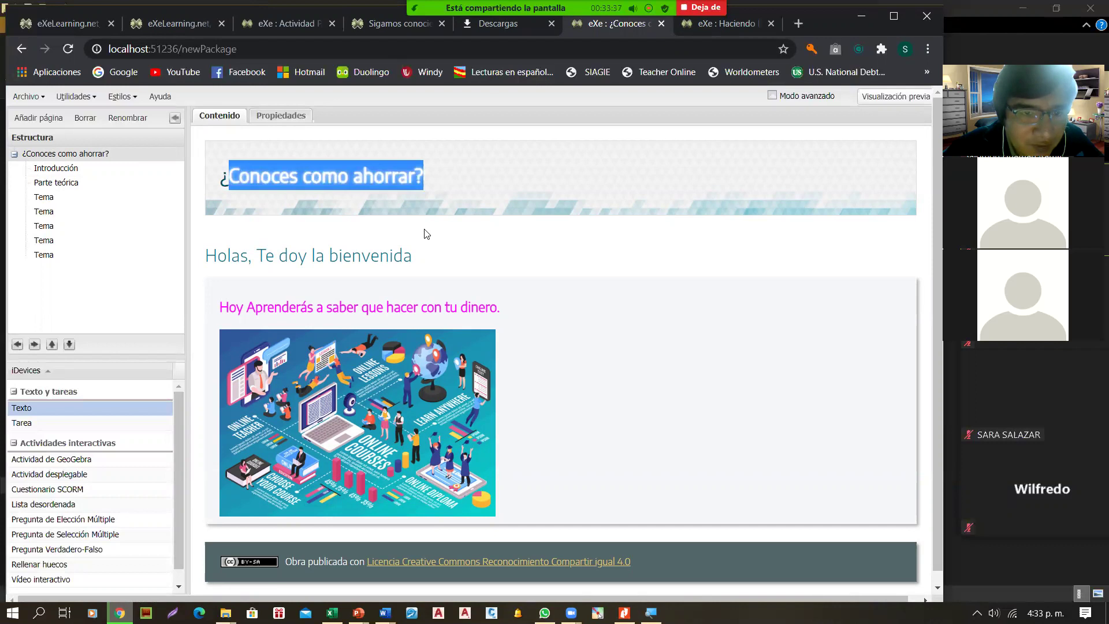
{"action": "left_click_drag", "start_coordinate": [421, 257], "coordinate": [171, 265]}
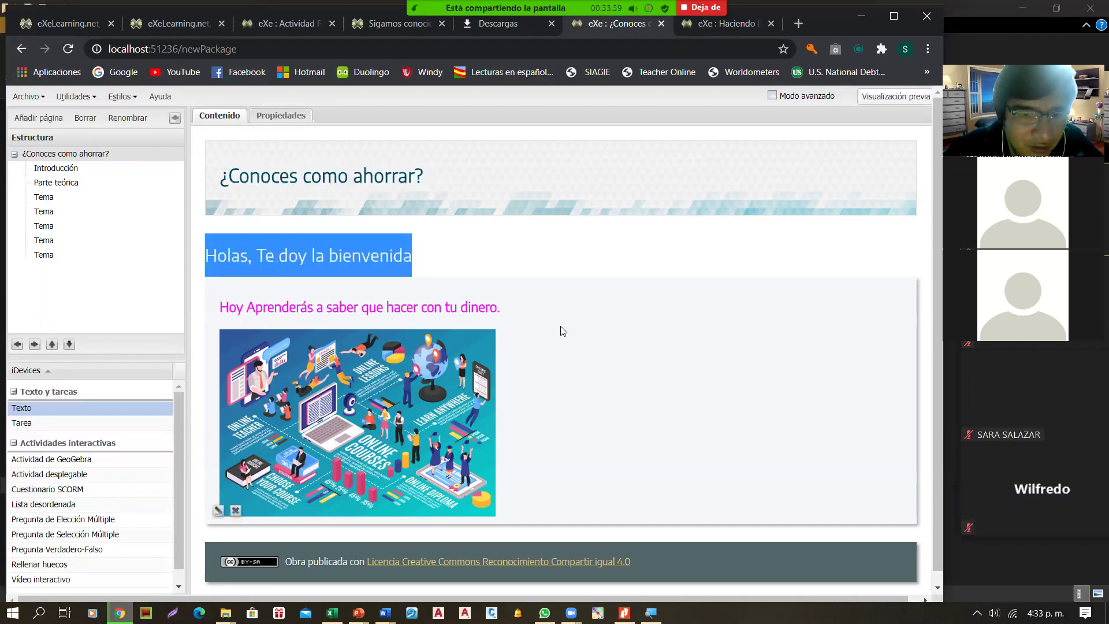
{"action": "left_click_drag", "start_coordinate": [514, 313], "coordinate": [215, 308]}
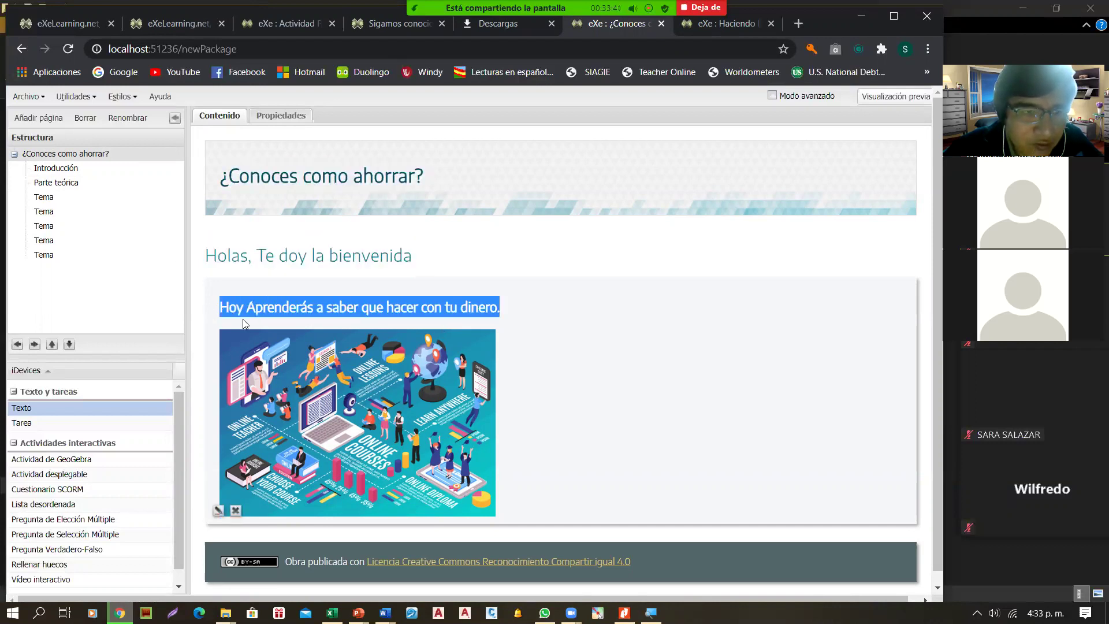
View the eXeLearning downloads, the published Sigamos conociendo page and the MI_PRESUPUESTO package, and return to the ¿Conoces como ahorrar? page.
{"action": "left_click", "coordinate": [266, 27]}
{"action": "left_click", "coordinate": [171, 26]}
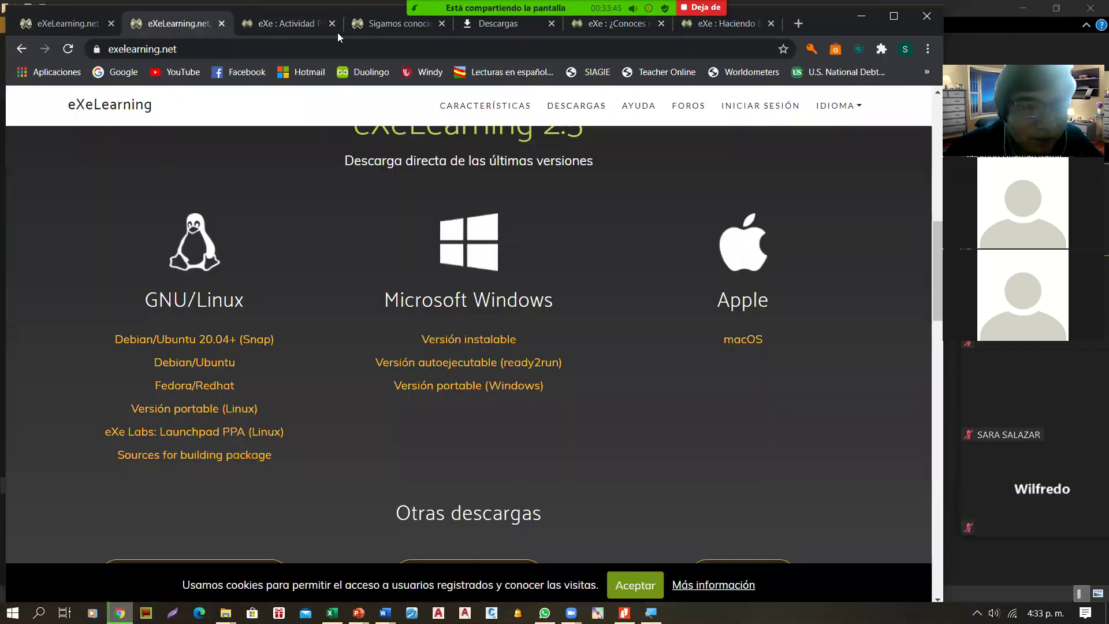
{"action": "left_click", "coordinate": [369, 26]}
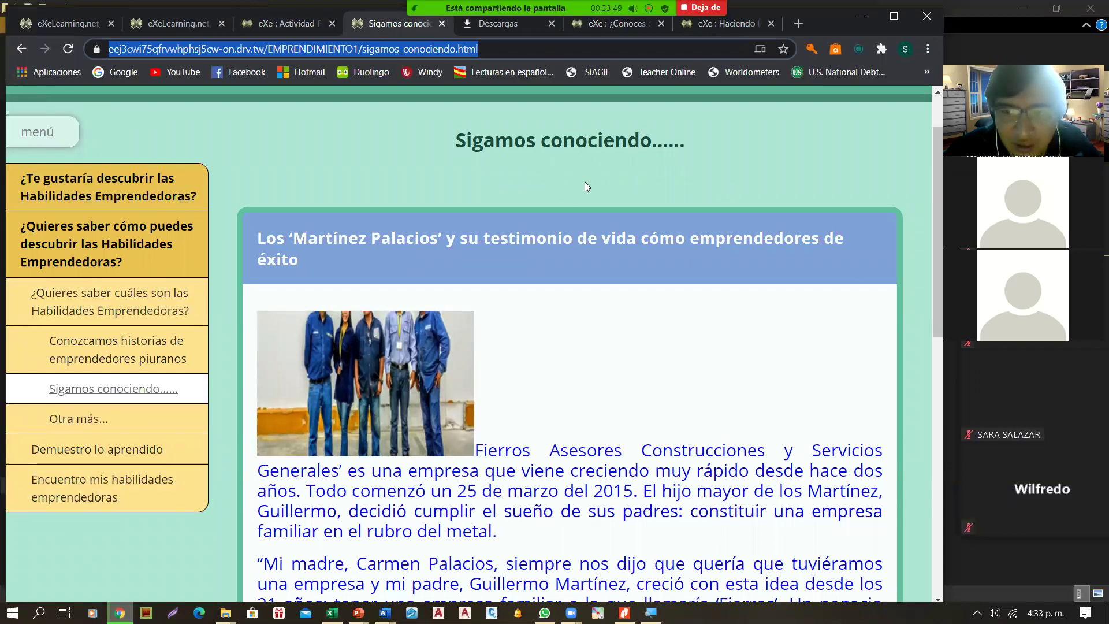
{"action": "left_click", "coordinate": [710, 26]}
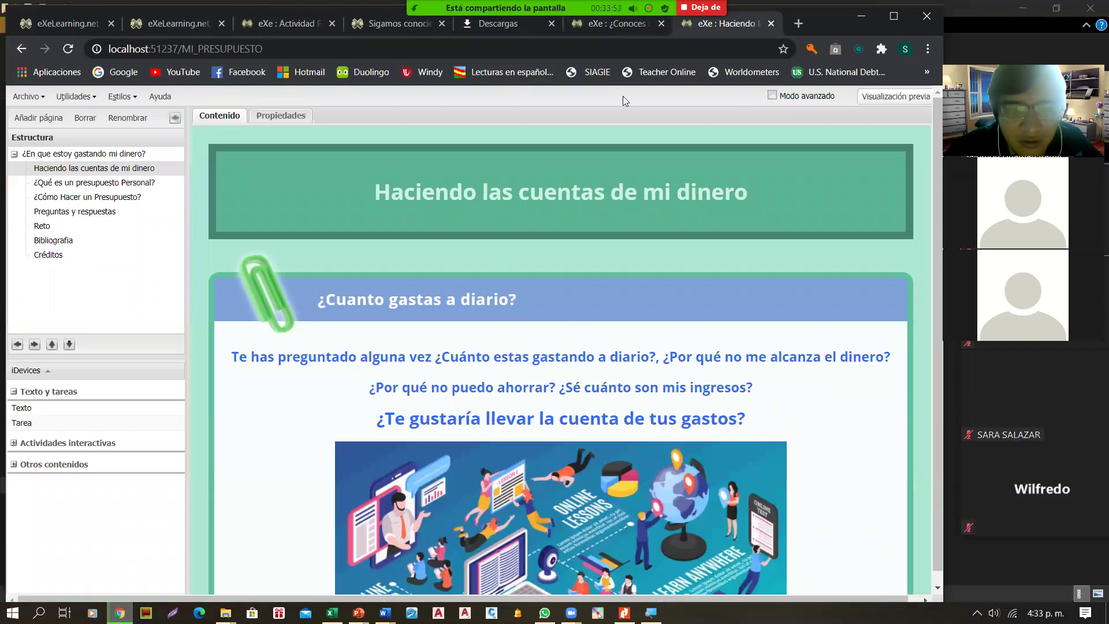
{"action": "left_click", "coordinate": [607, 27]}
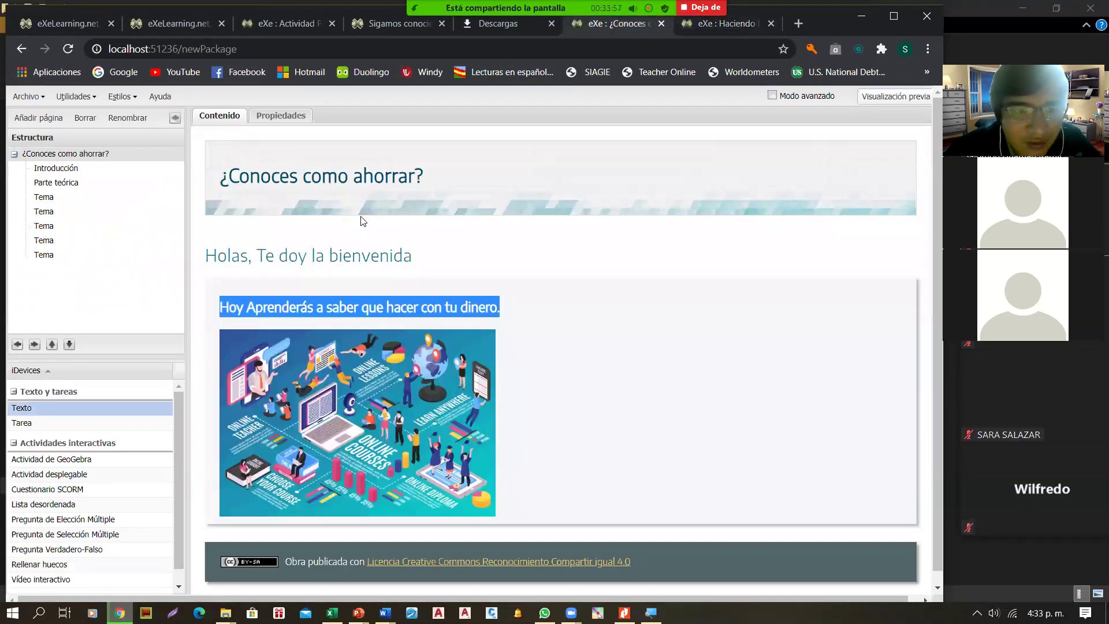
{"action": "left_click", "coordinate": [503, 342]}
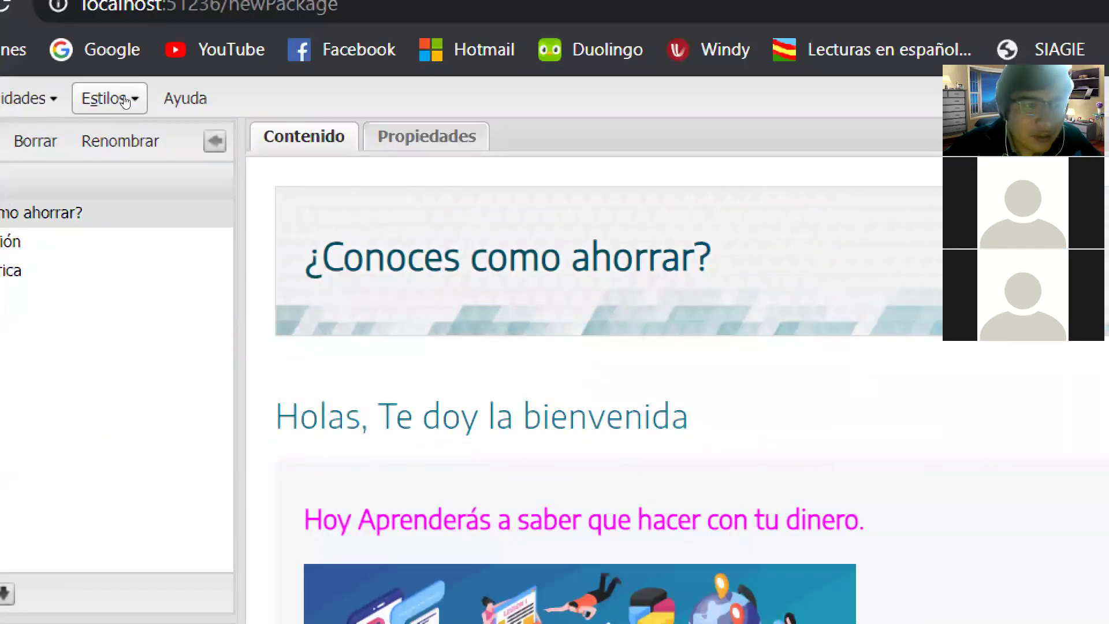
Try the Base, CEDEC and Docs styles on the package and look over the ¿Conoces como ahorrar? page.
{"action": "left_click", "coordinate": [125, 102]}
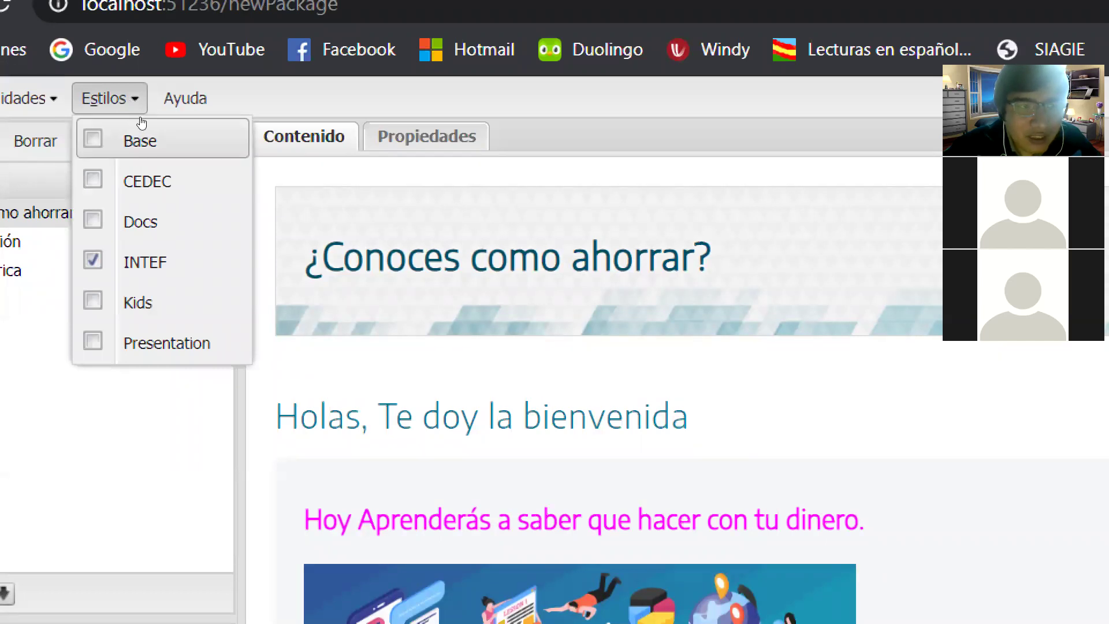
{"action": "left_click", "coordinate": [142, 122]}
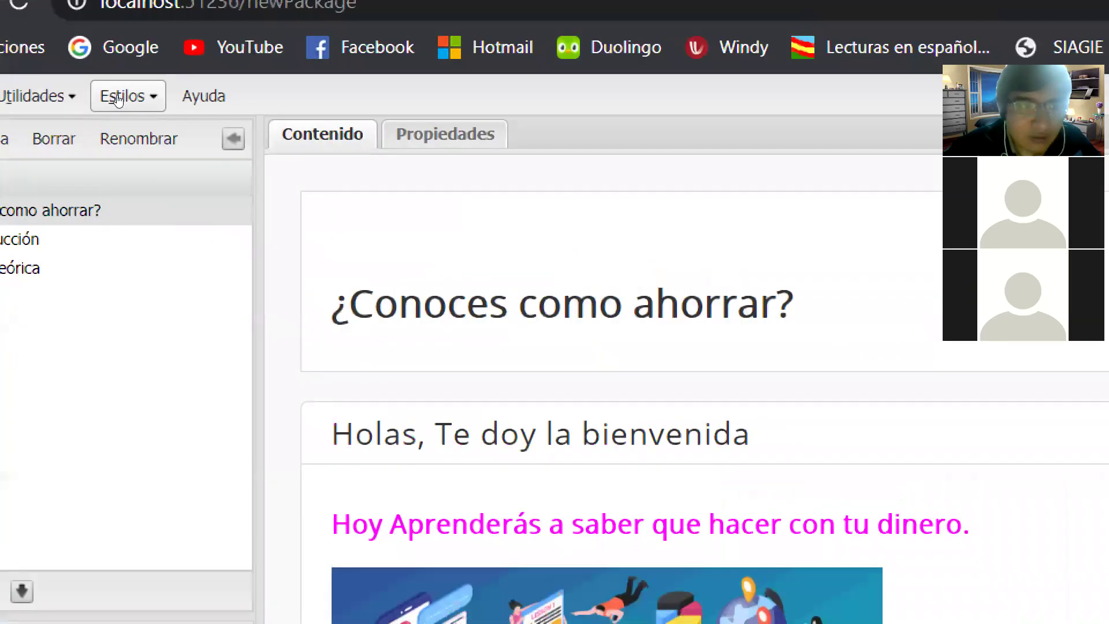
{"action": "left_click", "coordinate": [117, 100]}
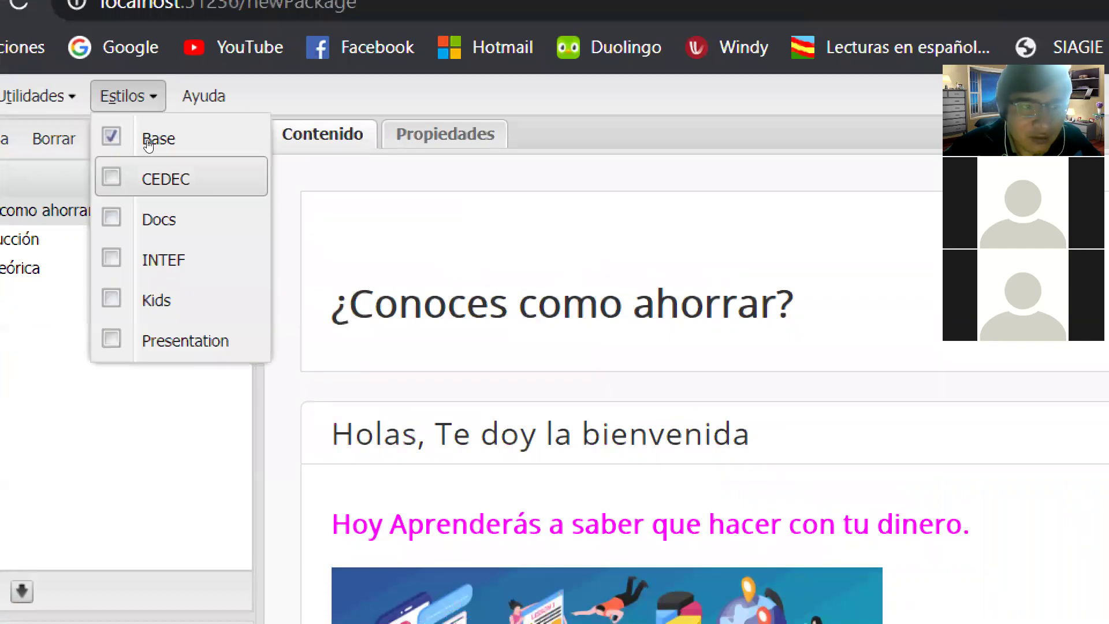
{"action": "left_click", "coordinate": [153, 170]}
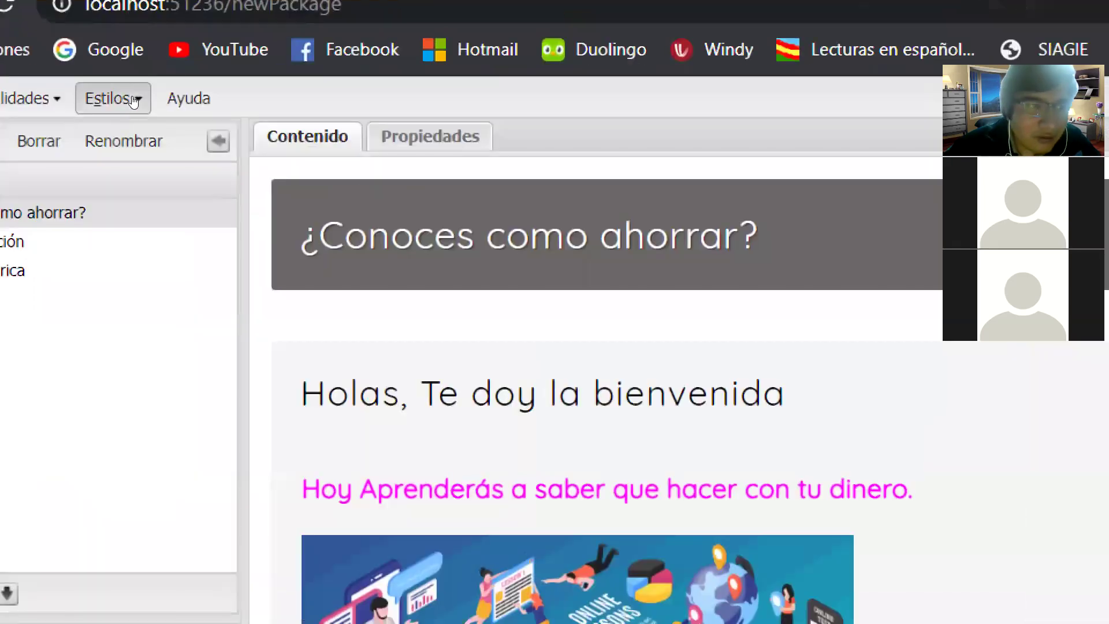
{"action": "left_click", "coordinate": [132, 99]}
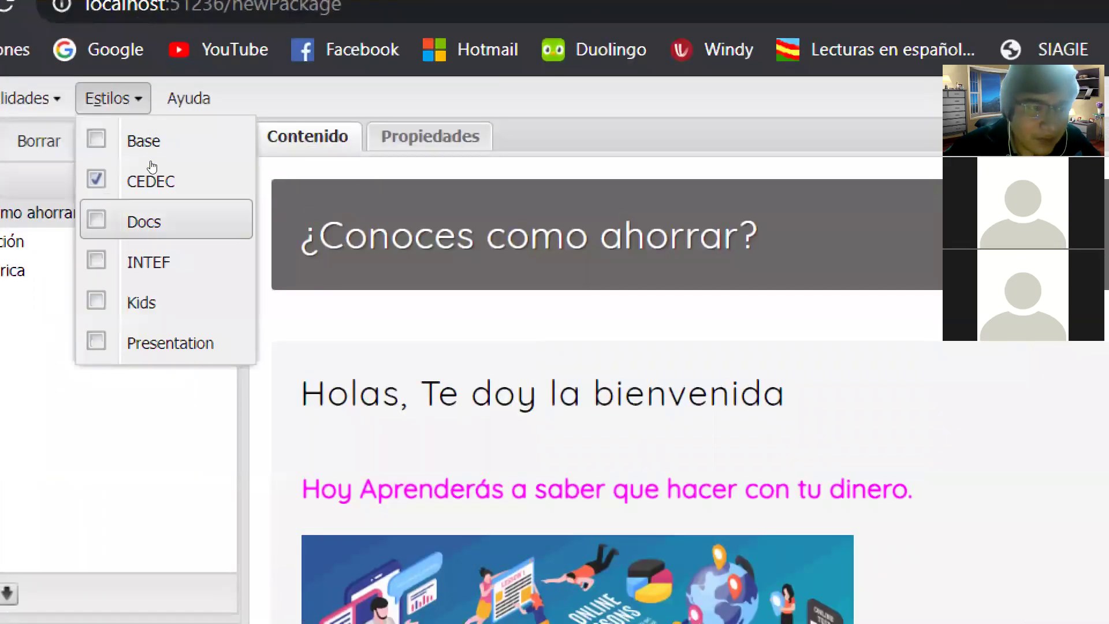
{"action": "left_click", "coordinate": [152, 221]}
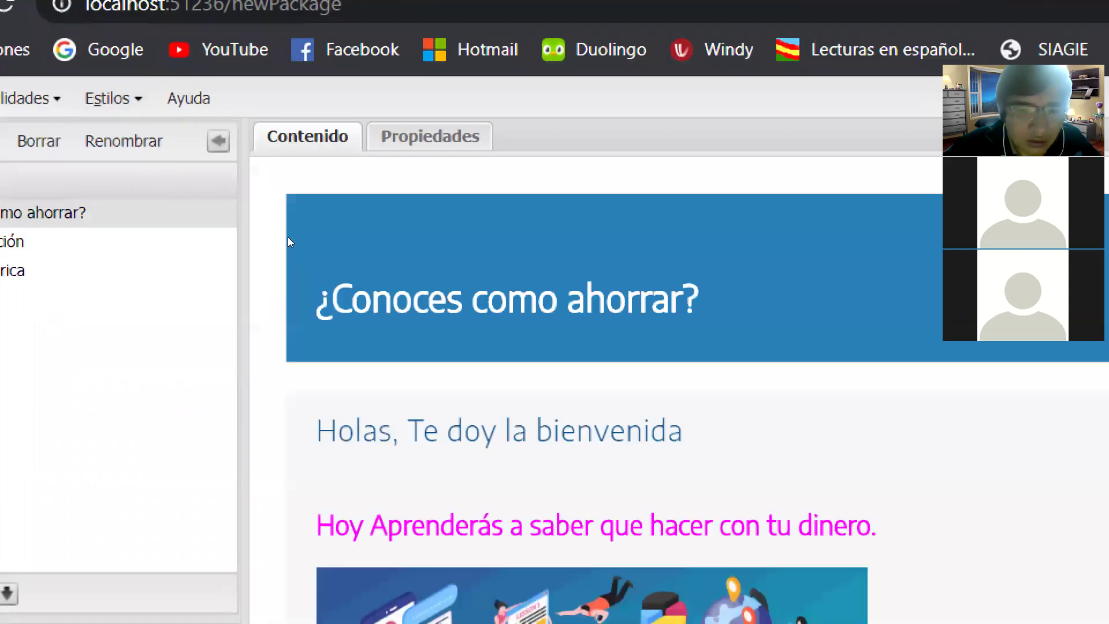
{"action": "scroll", "coordinate": [287, 237], "scroll_direction": "down", "scroll_amount": 1}
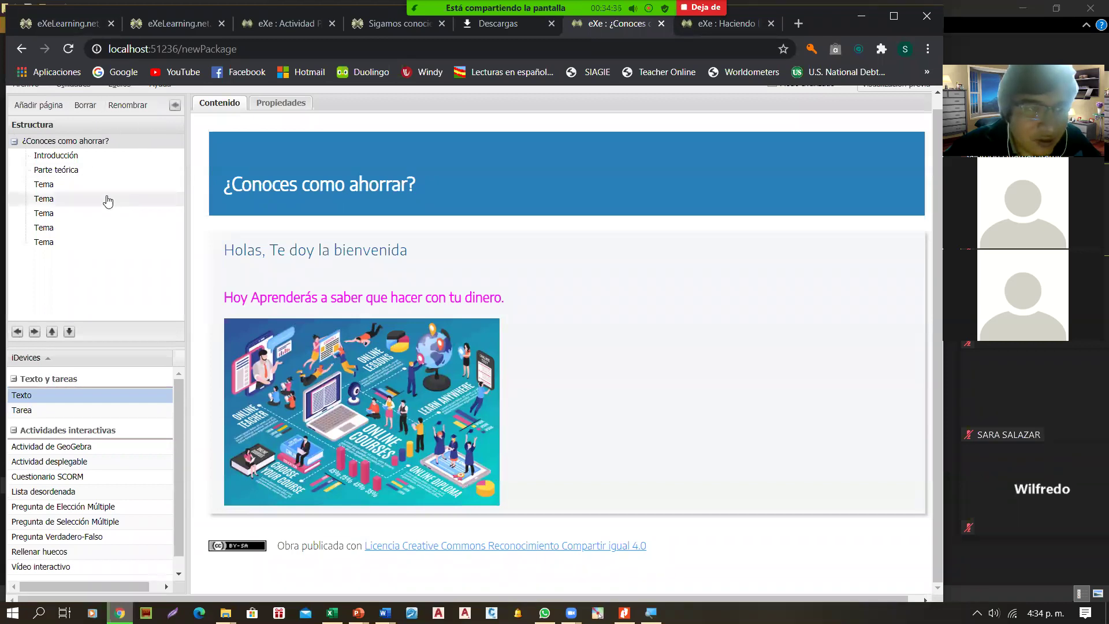
{"action": "scroll", "coordinate": [106, 197], "scroll_direction": "up", "scroll_amount": 1}
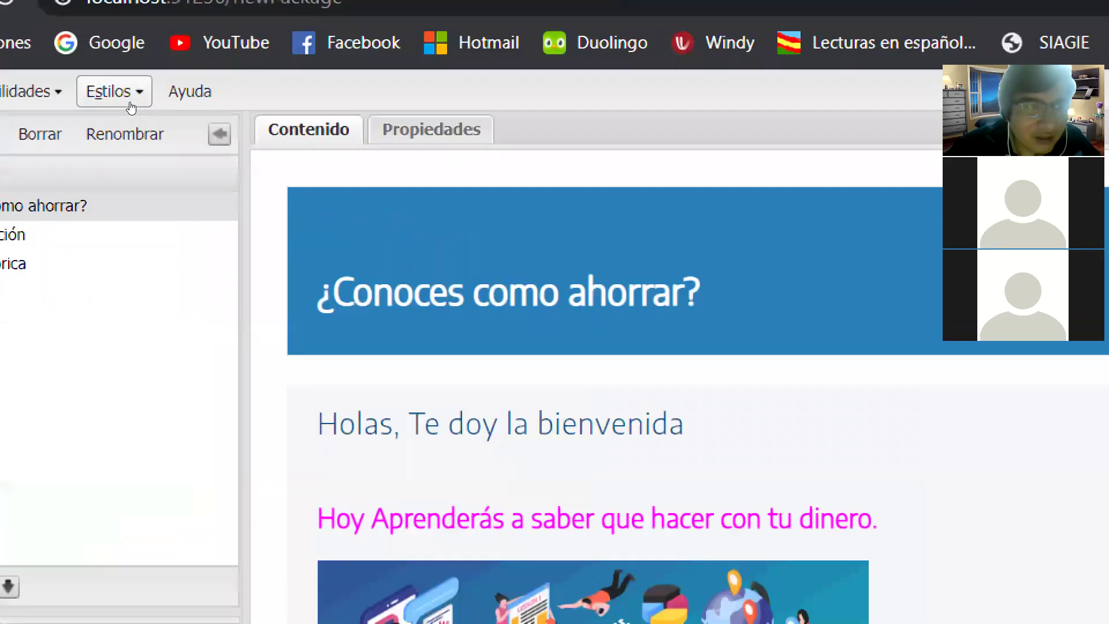
Apply the Kids style to the package and open its preview.
{"action": "left_click", "coordinate": [131, 104]}
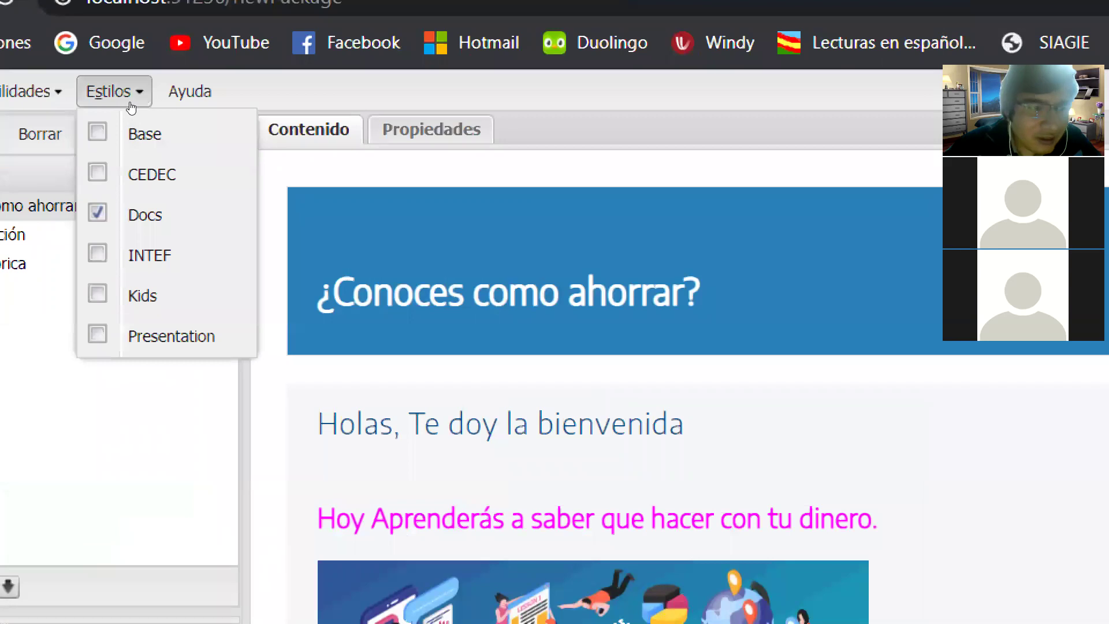
{"action": "left_click", "coordinate": [134, 201]}
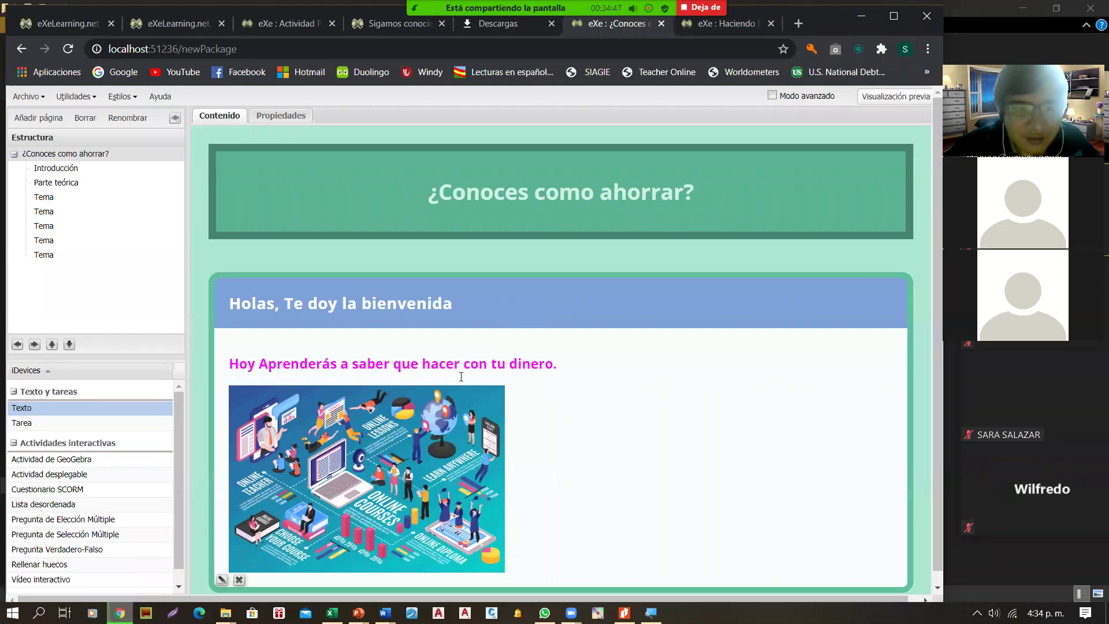
{"action": "left_click", "coordinate": [862, 108]}
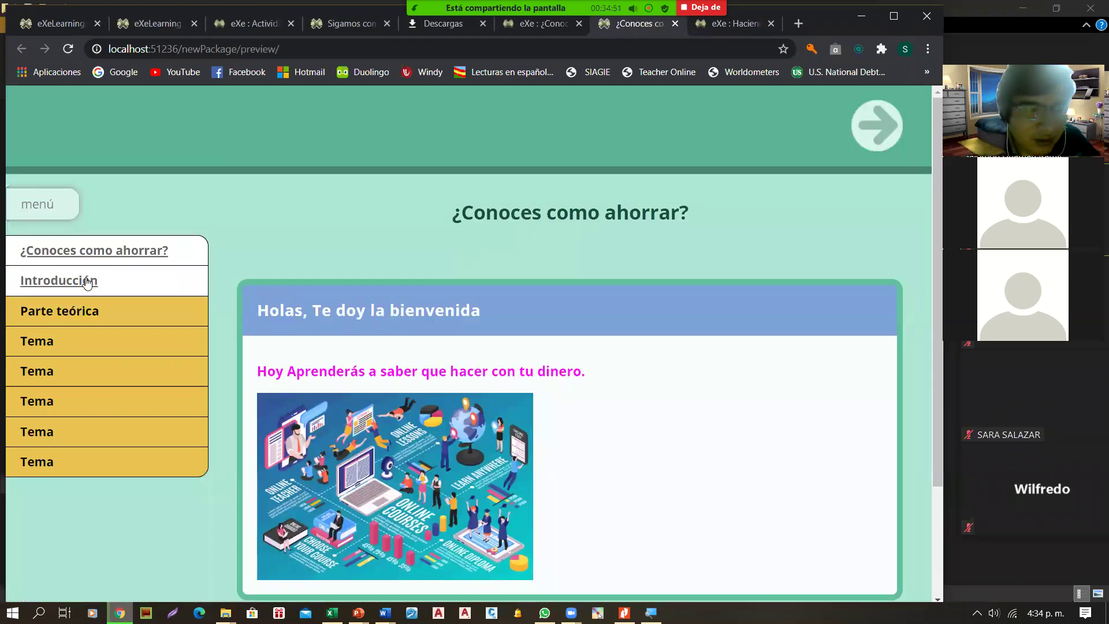
View the Introducción, Parte teórica and first two Tema pages in the preview, and return to ¿Conoces como ahorrar? to examine its content.
{"action": "left_click", "coordinate": [88, 282]}
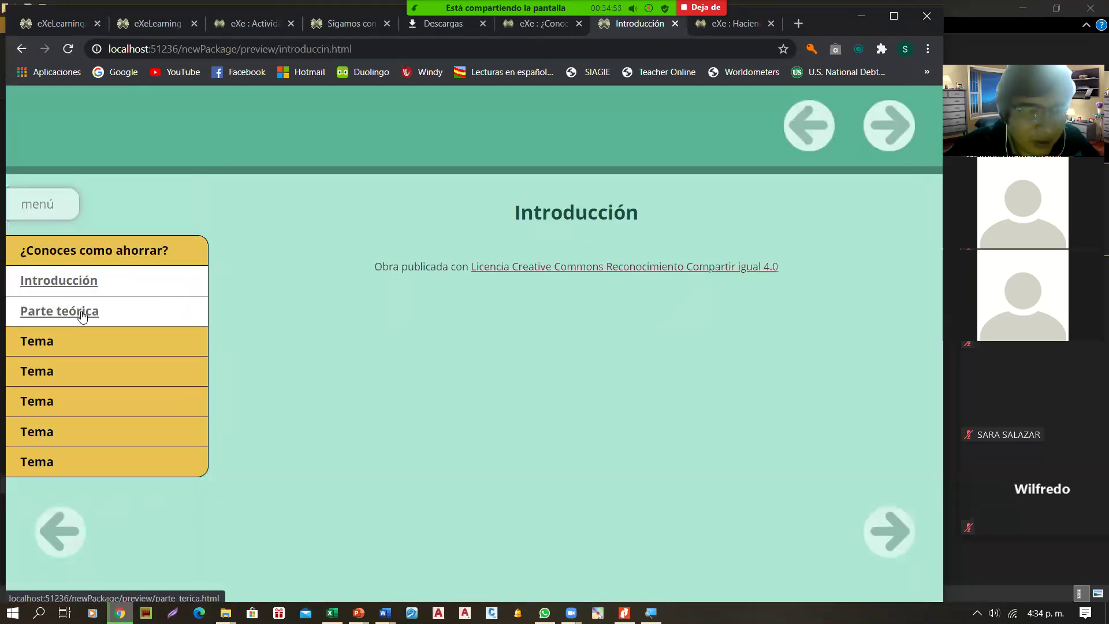
{"action": "left_click", "coordinate": [81, 322]}
{"action": "left_click", "coordinate": [76, 343]}
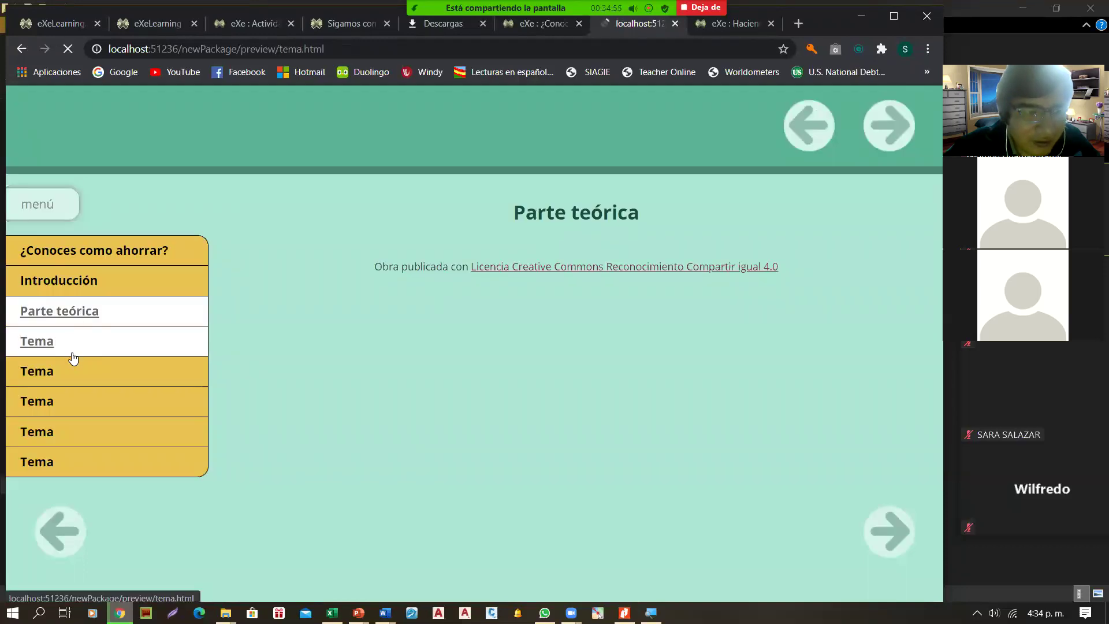
{"action": "left_click", "coordinate": [62, 373]}
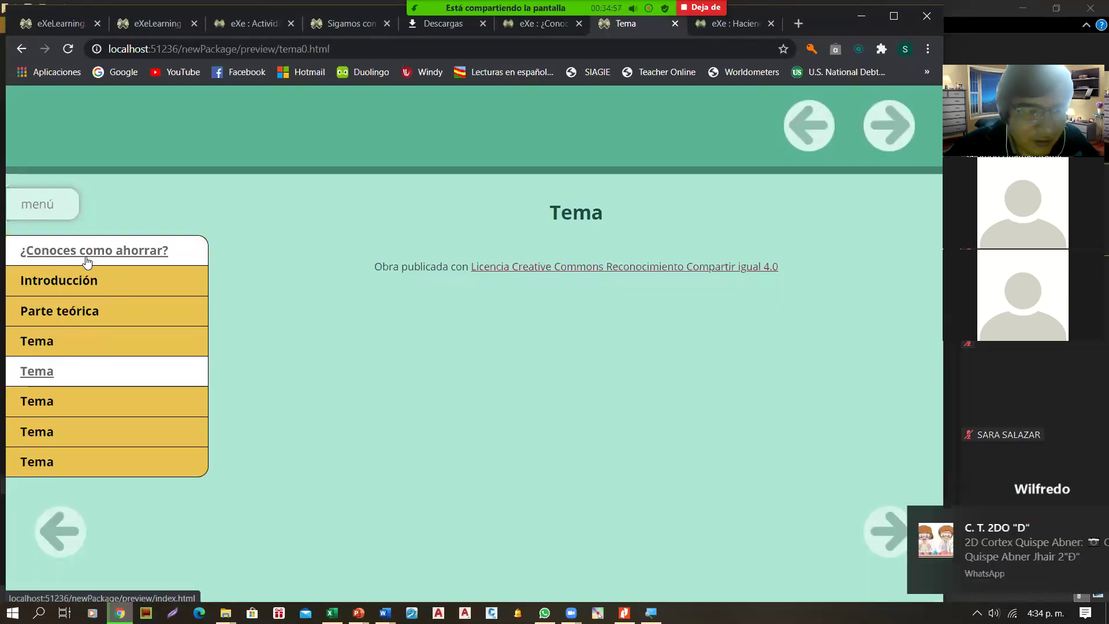
{"action": "left_click", "coordinate": [87, 262]}
{"action": "scroll", "coordinate": [368, 407], "scroll_direction": "down", "scroll_amount": 3}
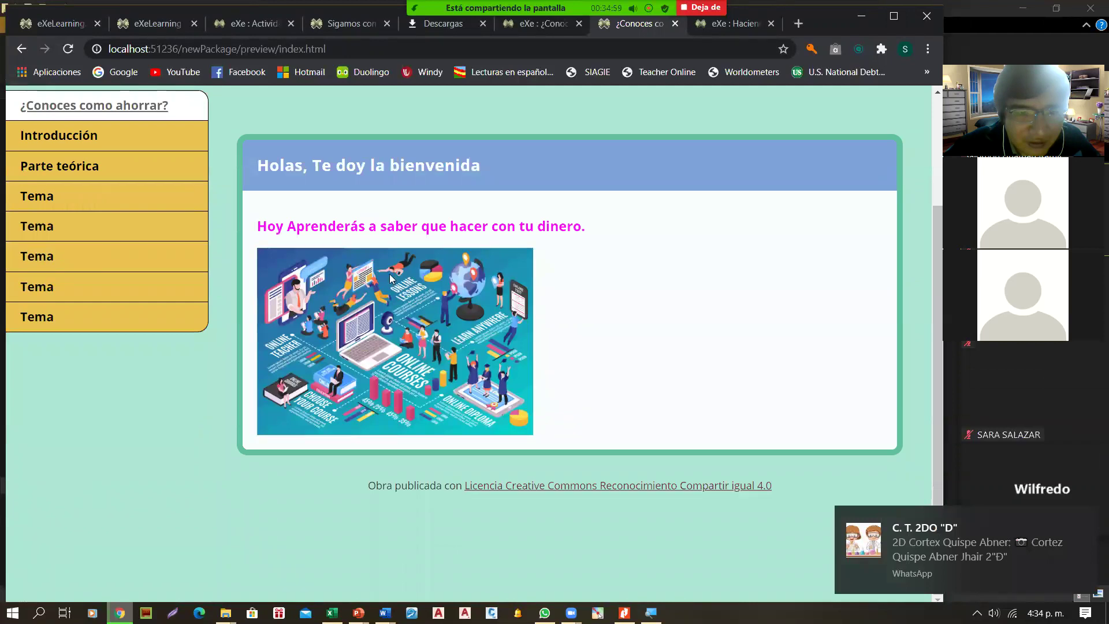
Close the package preview and open the Introducción page for editing.
{"action": "scroll", "coordinate": [436, 247], "scroll_direction": "up", "scroll_amount": 3}
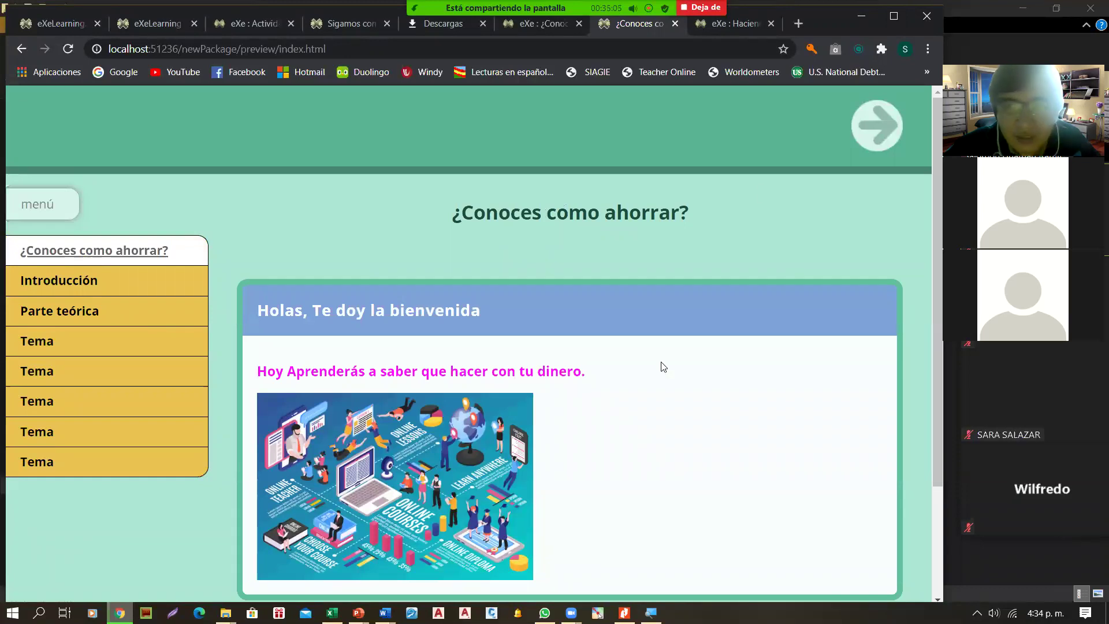
{"action": "left_click", "coordinate": [674, 24]}
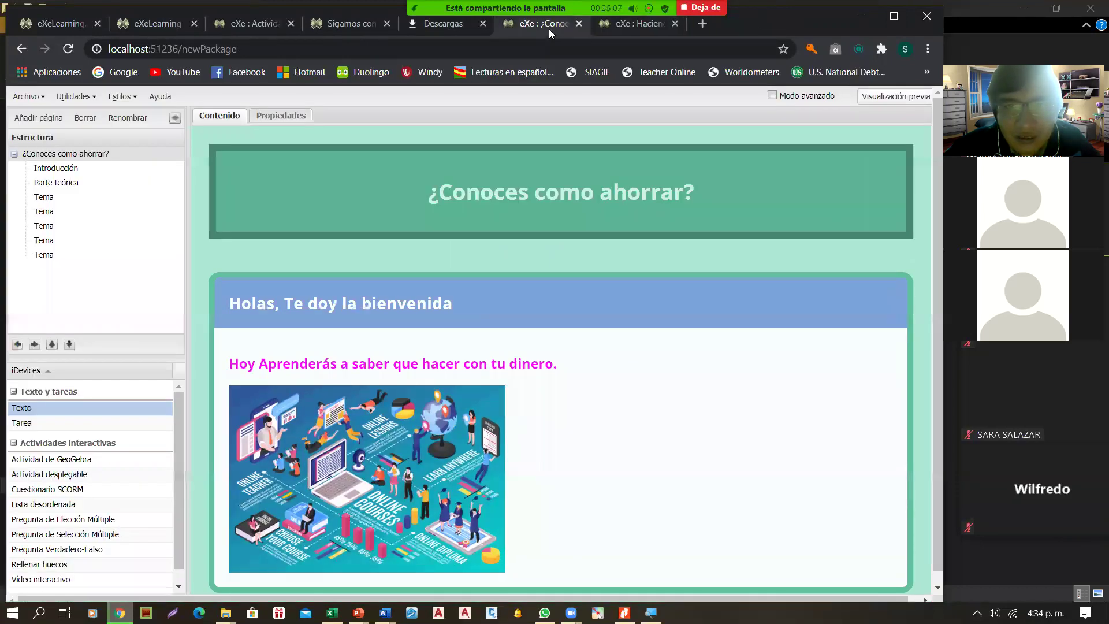
{"action": "left_click", "coordinate": [62, 171]}
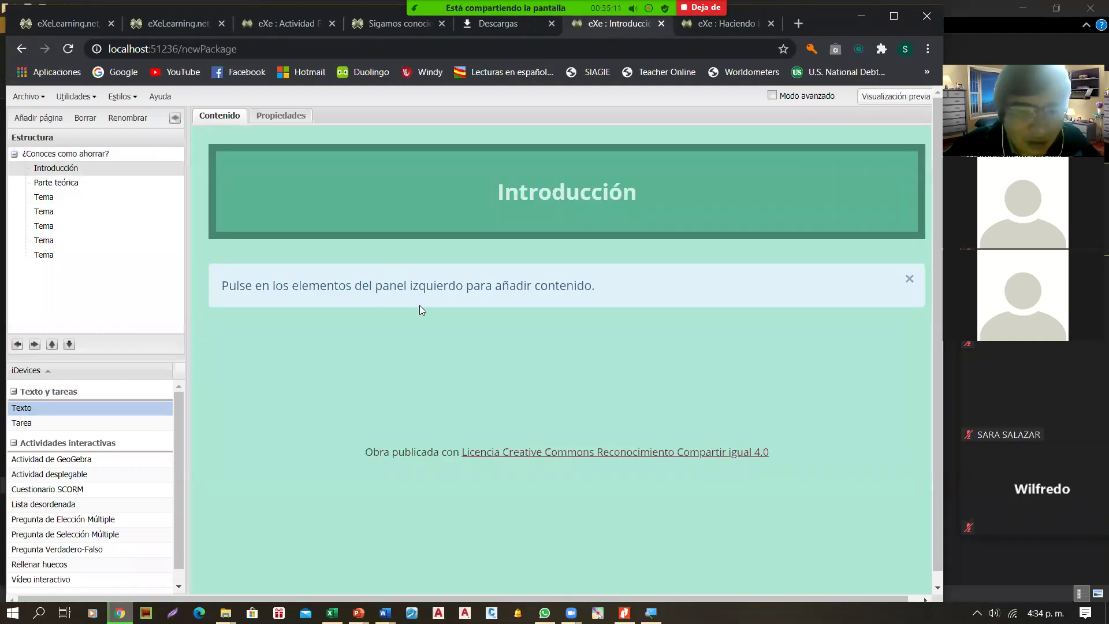
Switch to the Esquema de recurso virtual document in Word and review its section diagram and numbered list of introduction elements.
{"action": "mouse_move", "coordinate": [358, 614]}
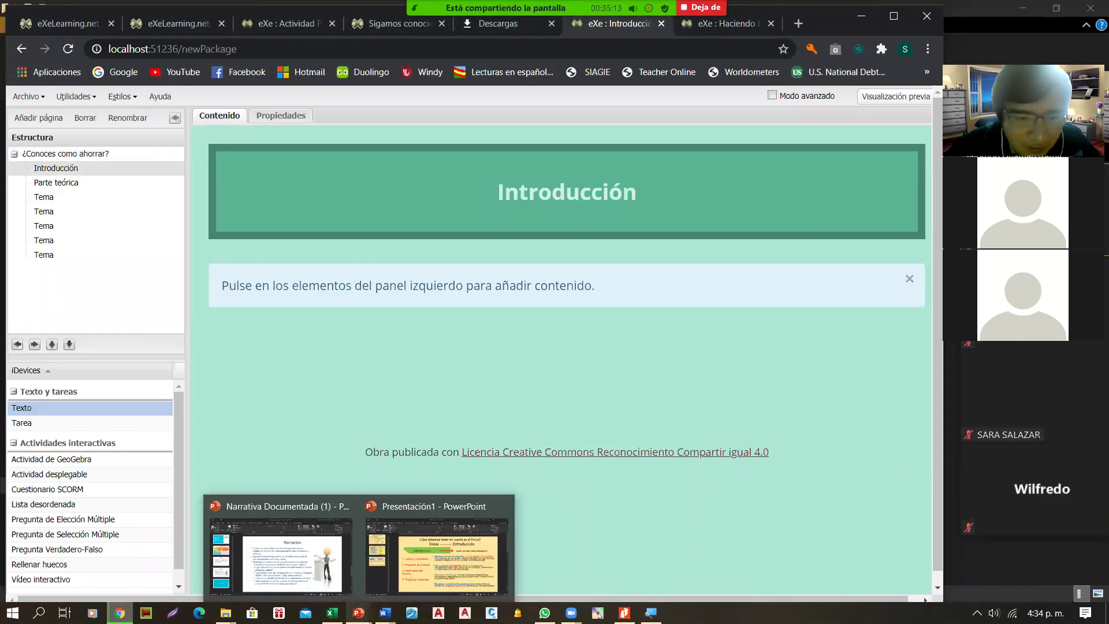
{"action": "left_click", "coordinate": [395, 552]}
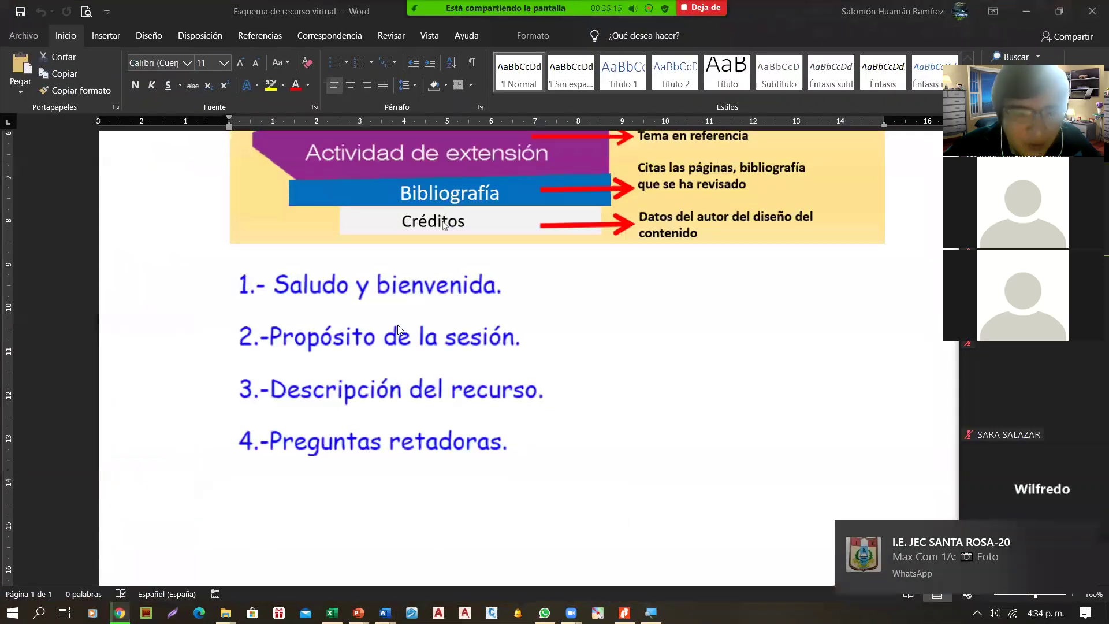
{"action": "left_click", "coordinate": [398, 328]}
{"action": "scroll", "coordinate": [397, 328], "scroll_direction": "up", "scroll_amount": 5}
{"action": "scroll", "coordinate": [296, 236], "scroll_direction": "down", "scroll_amount": 5}
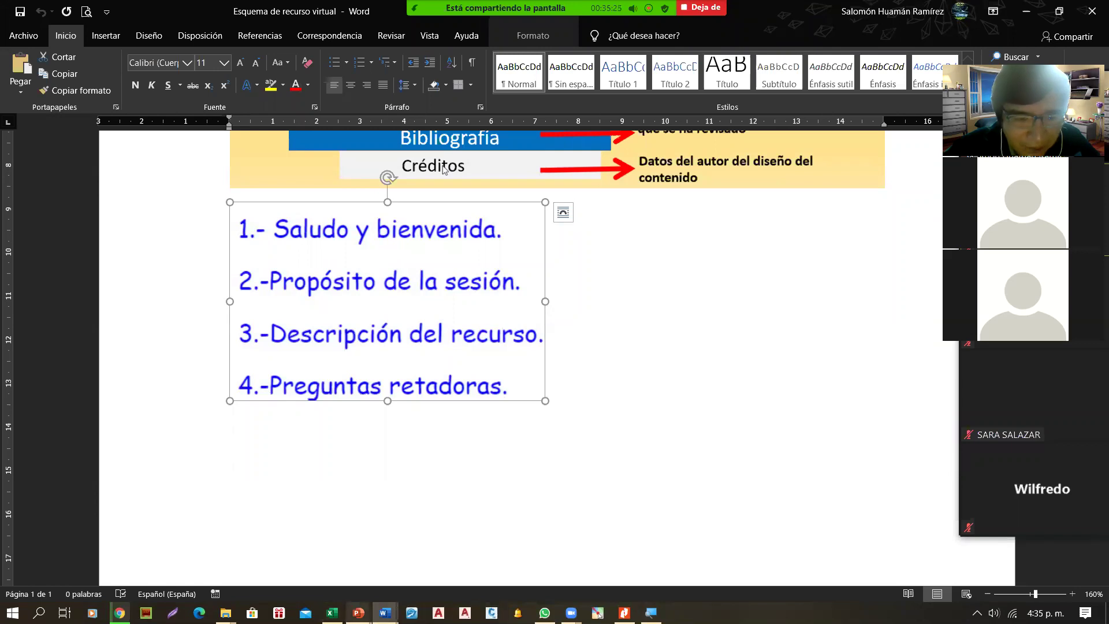
Look over the Word document about ¿Qué es un presupuesto personal? and return to the Introducción page in eXeLearning.
{"action": "mouse_move", "coordinate": [358, 612]}
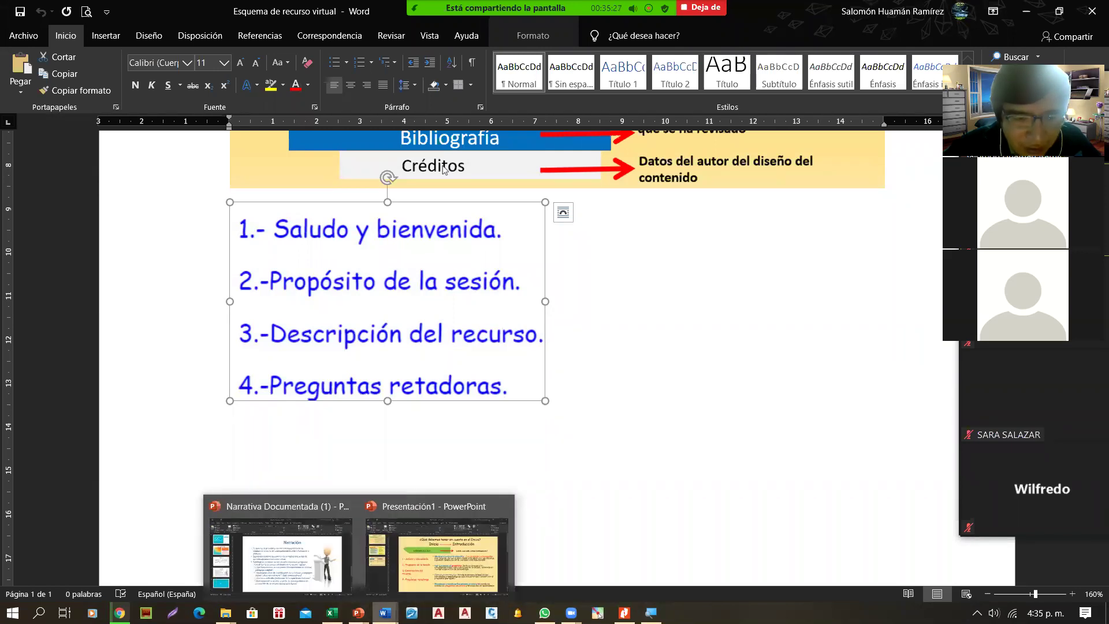
{"action": "left_click", "coordinate": [490, 577]}
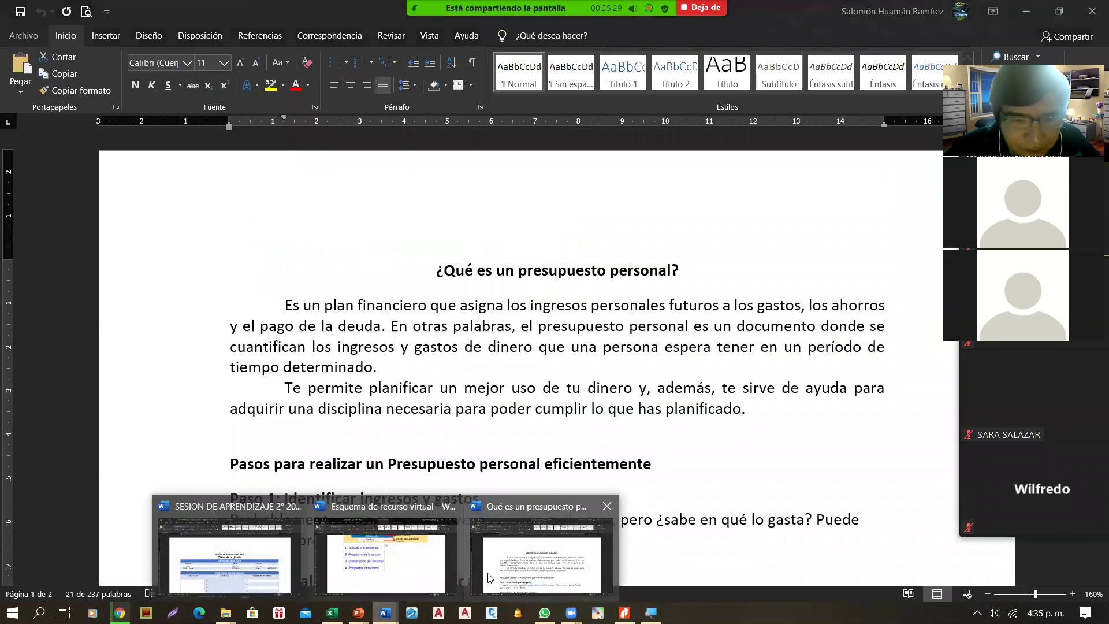
{"action": "scroll", "coordinate": [446, 361], "scroll_direction": "down", "scroll_amount": 3}
{"action": "scroll", "coordinate": [439, 360], "scroll_direction": "up", "scroll_amount": 3}
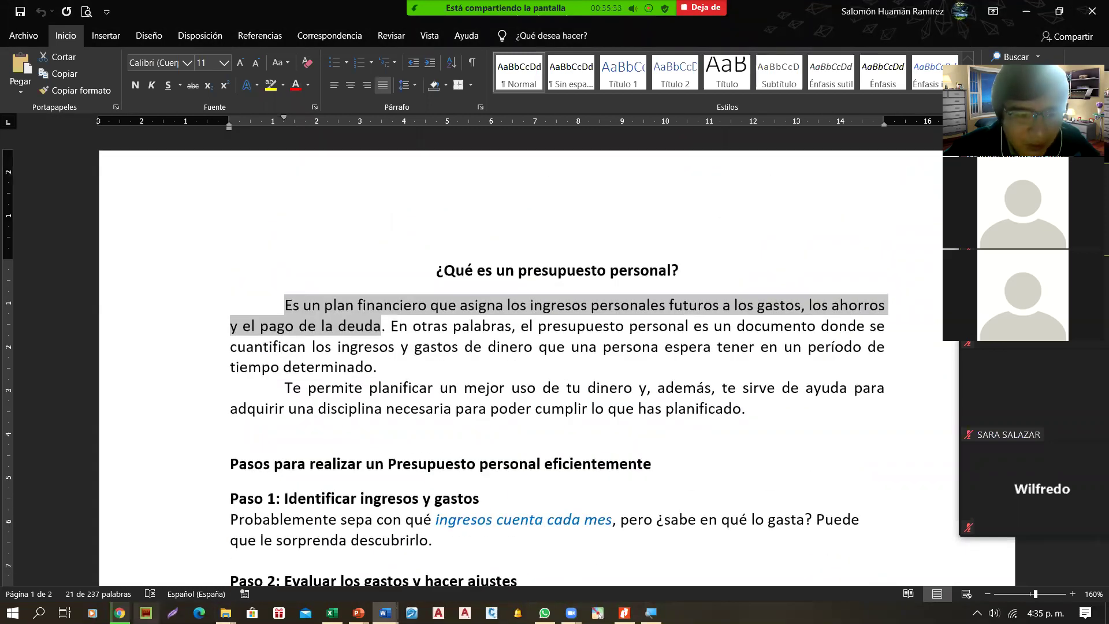
{"action": "left_click", "coordinate": [118, 612]}
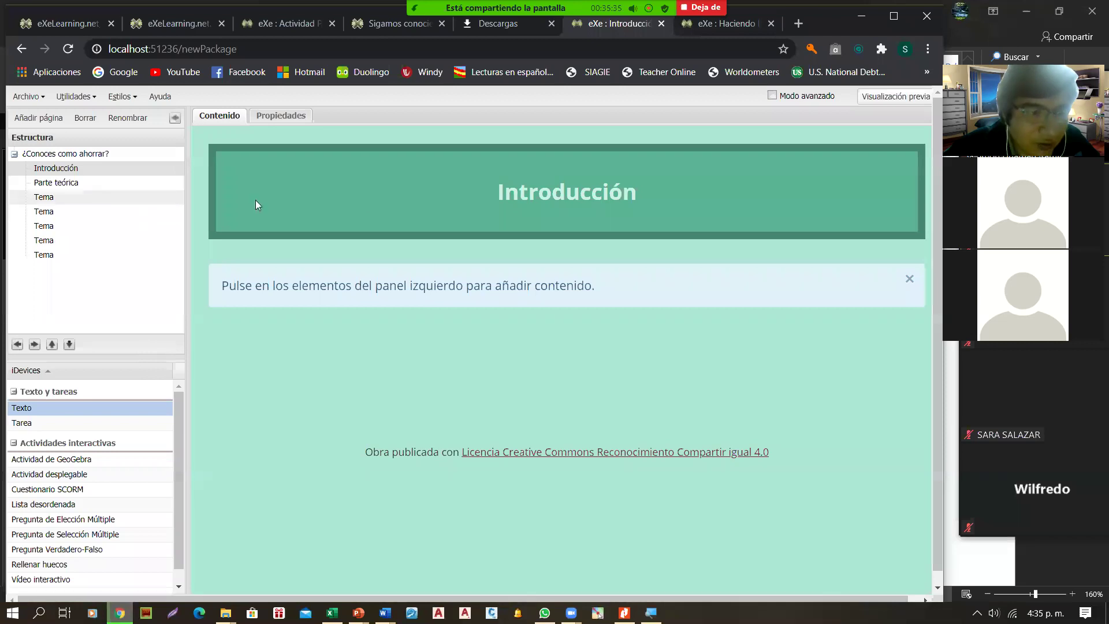
Add a Texto iDevice to the Introducción page.
{"action": "left_click", "coordinate": [23, 411]}
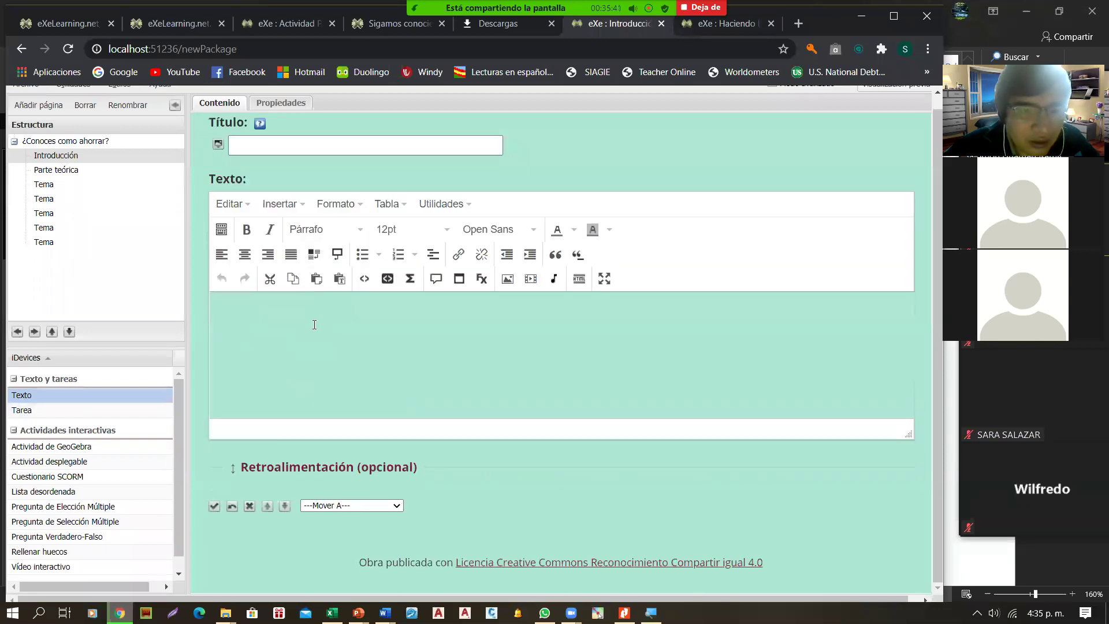
{"action": "left_click", "coordinate": [305, 146]}
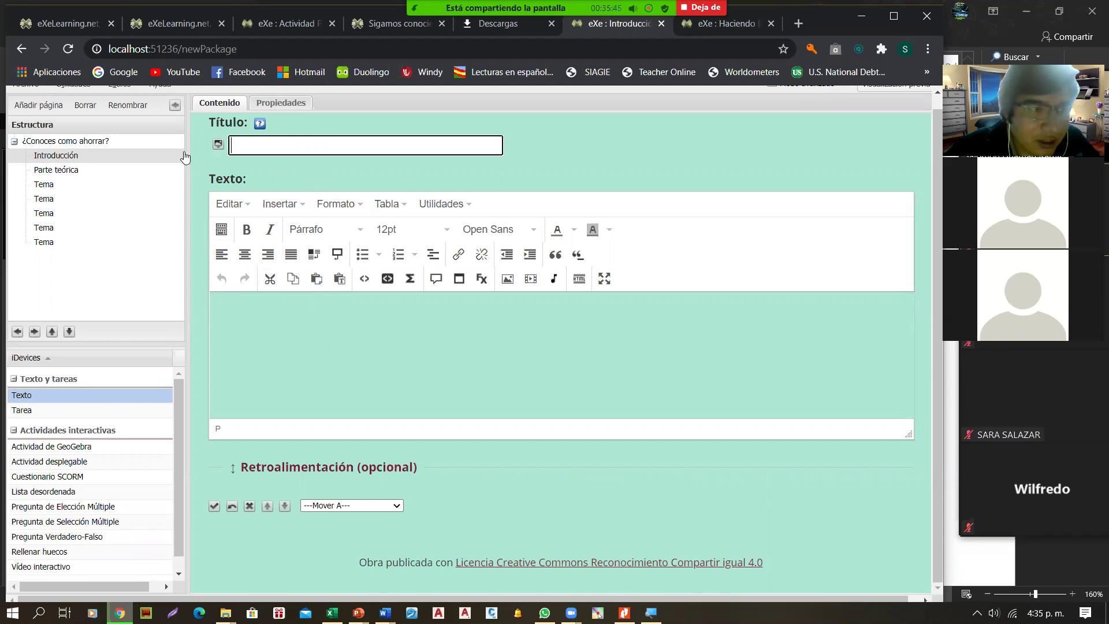
{"action": "scroll", "coordinate": [347, 348], "scroll_direction": "up", "scroll_amount": 3}
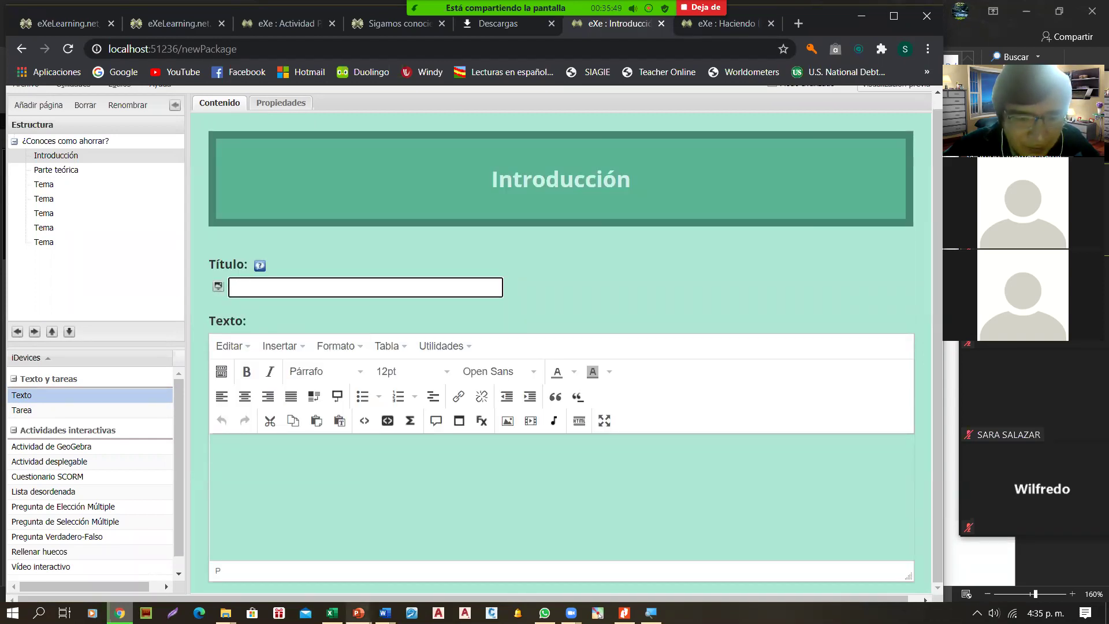
{"action": "mouse_move", "coordinate": [386, 612]}
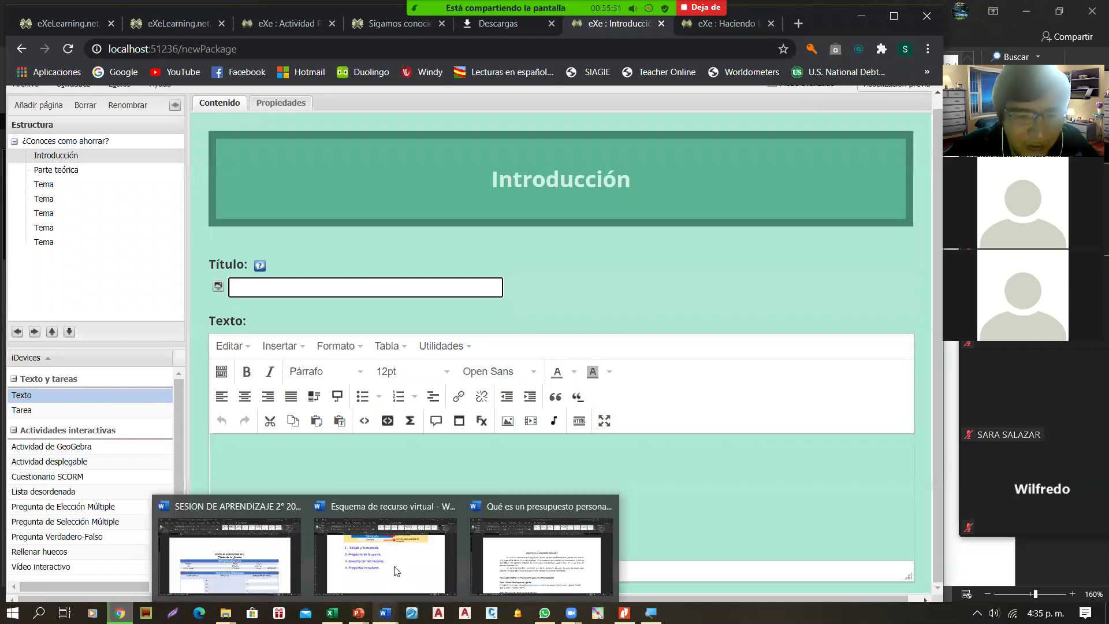
{"action": "mouse_move", "coordinate": [397, 570]}
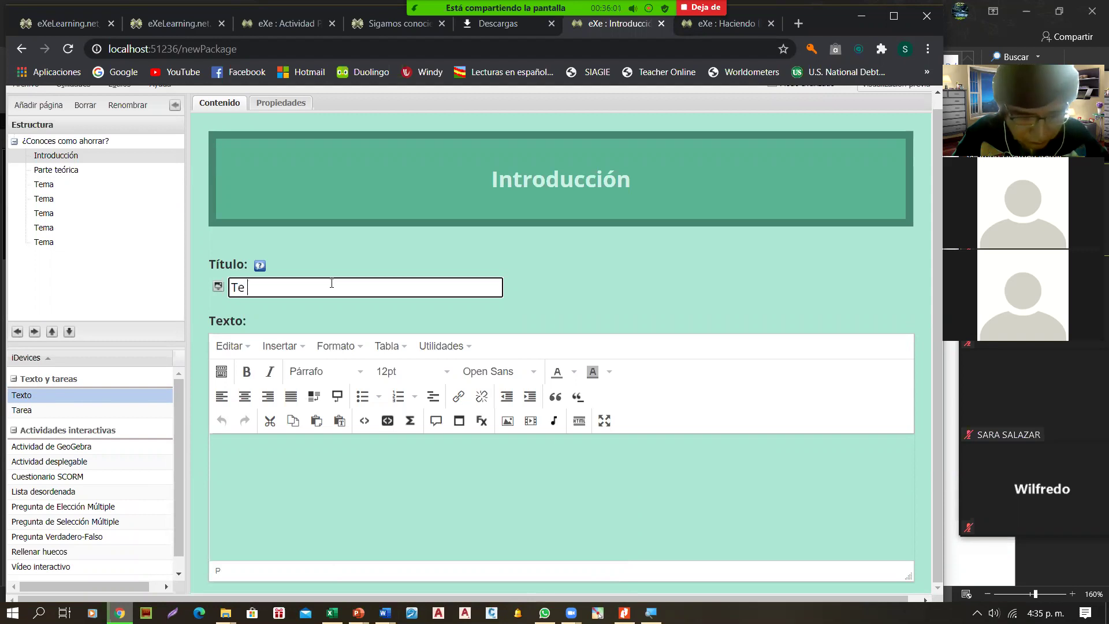
Enter "BIenvenido /a" as the title of the text iDevice.
{"action": "type", "text": "esp"}
{"action": "key", "text": "BackSpace"}
{"action": "key", "text": "BackSpace"}
{"action": "key", "text": "BackSpace"}
{"action": "key", "text": "BackSpace"}
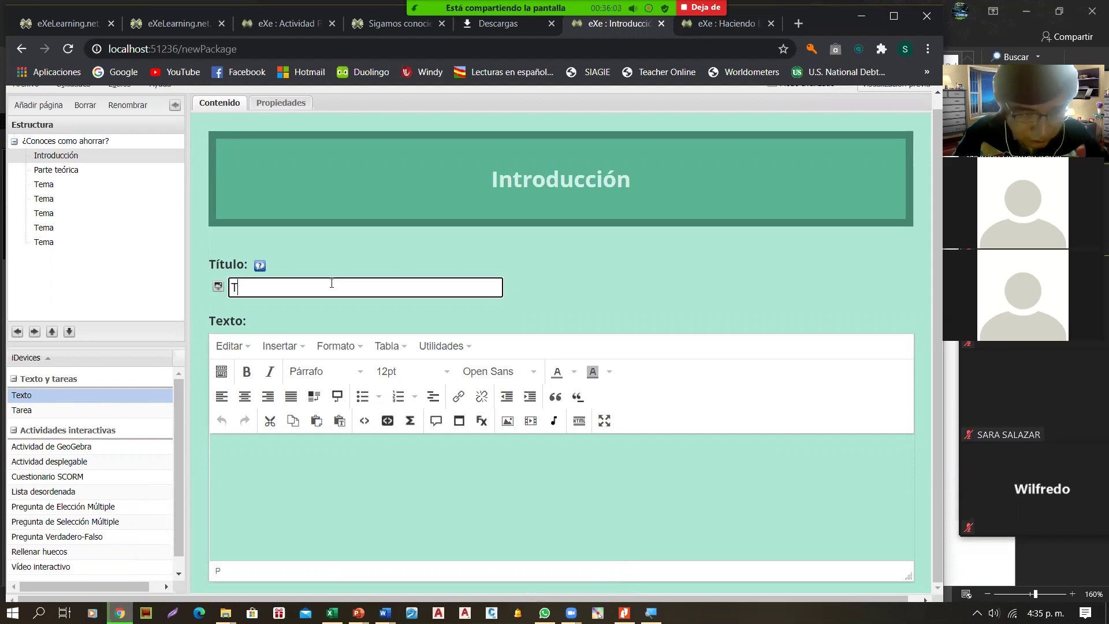
{"action": "type", "text": "Bienvenido"}
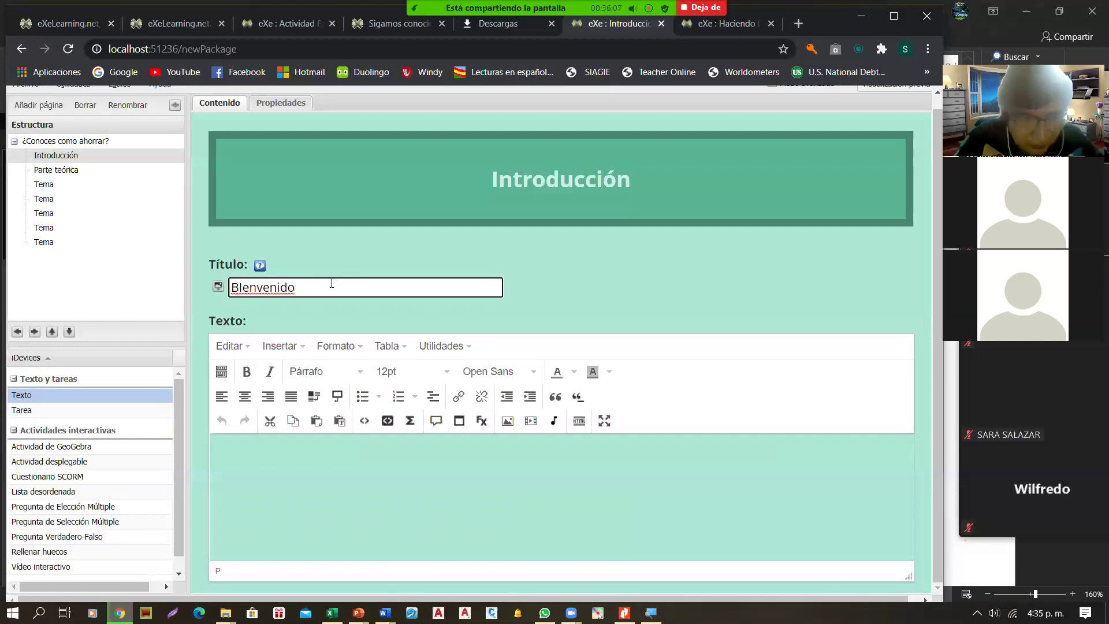
{"action": "key", "text": "BackSpace"}
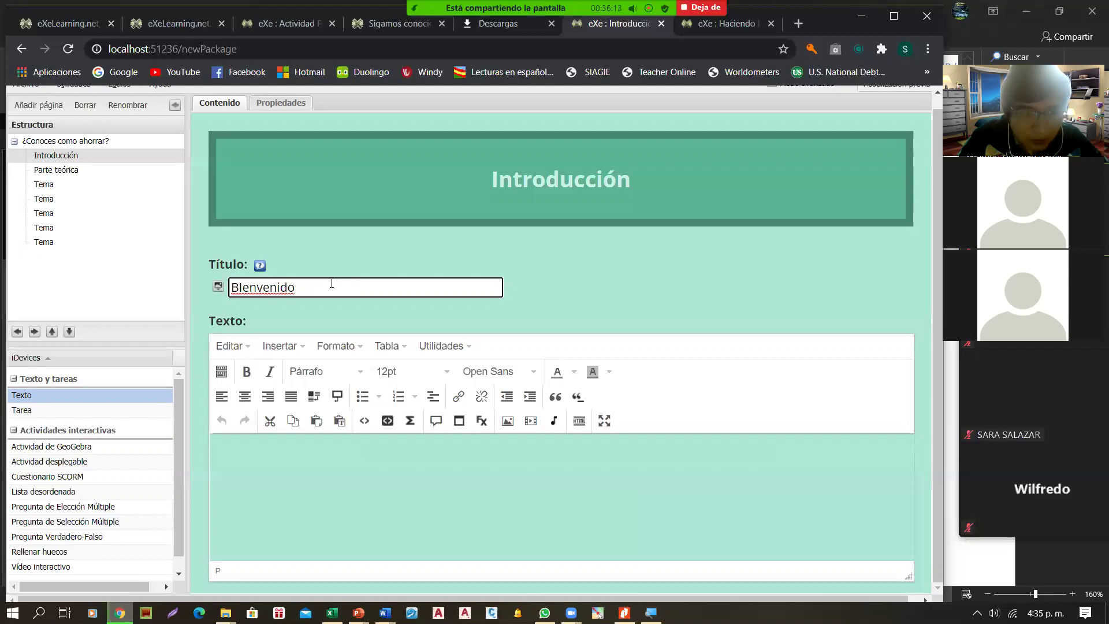
{"action": "type", "text": "/a"}
Write "¿Alguna vez haz ahorrado? ¿Sabes en lo que gastas tu dinero?" as the body text of the iDevice.
{"action": "left_click", "coordinate": [346, 455]}
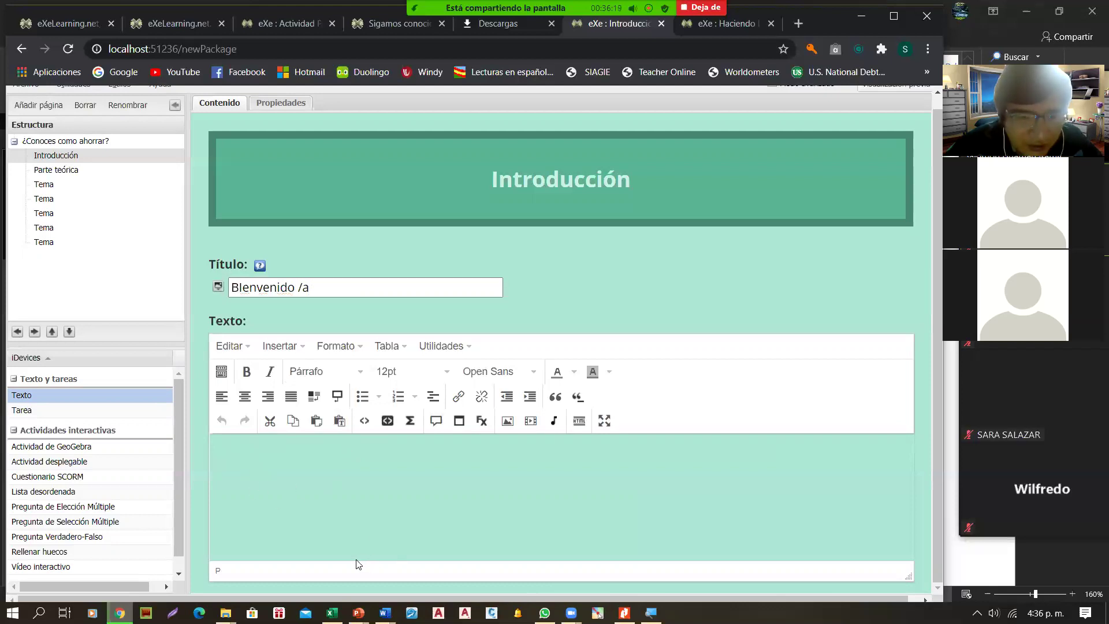
{"action": "type", "text": "¿?Alguna "}
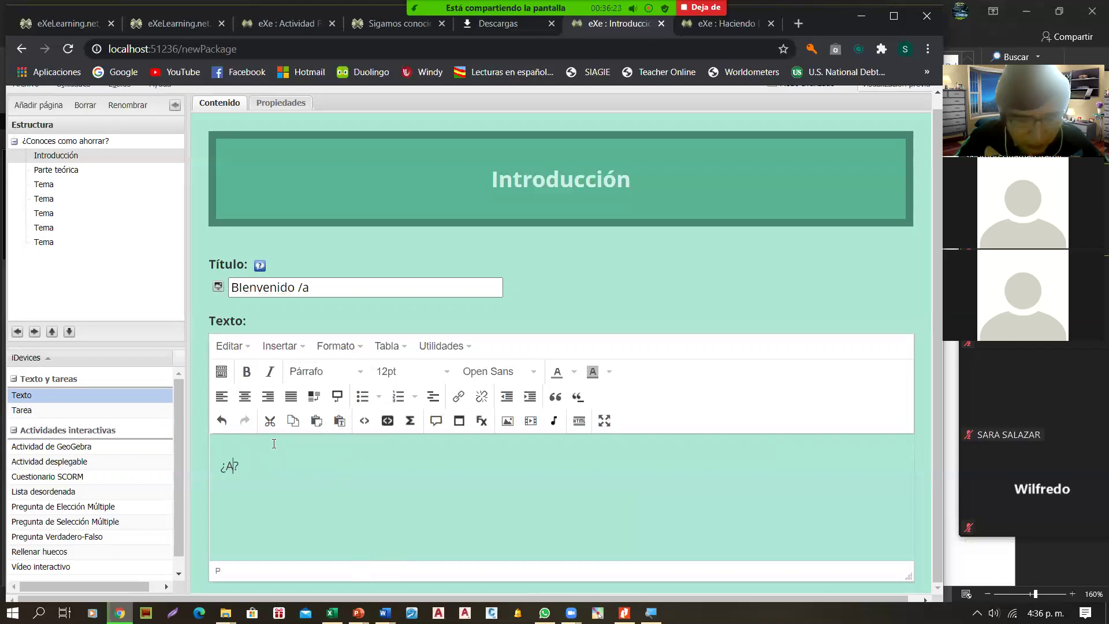
{"action": "type", "text": "vez h"}
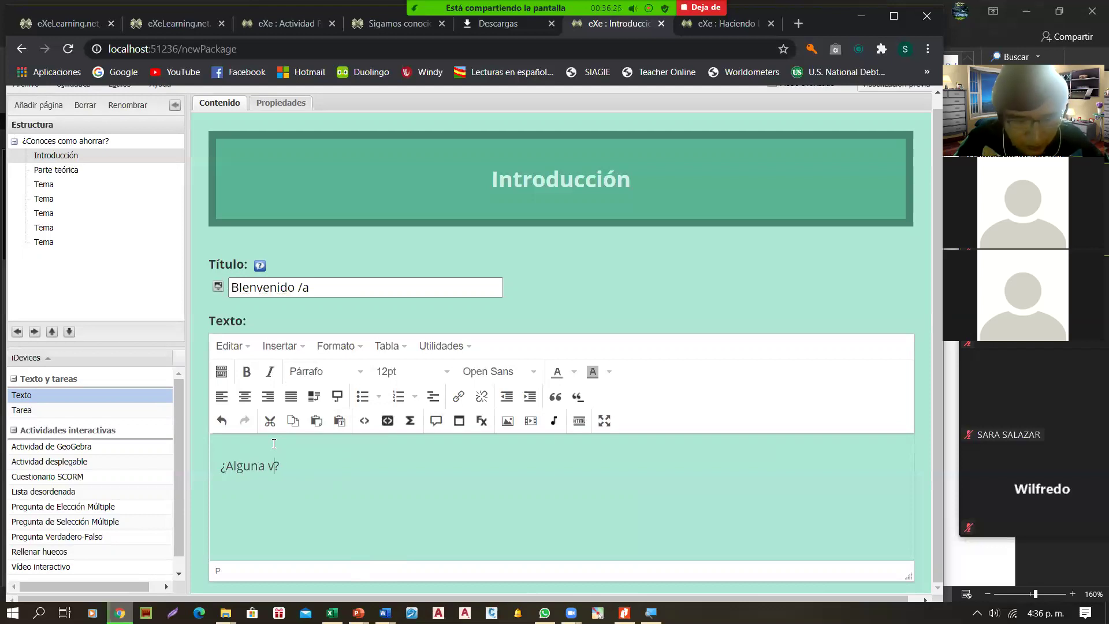
{"action": "type", "text": "a"}
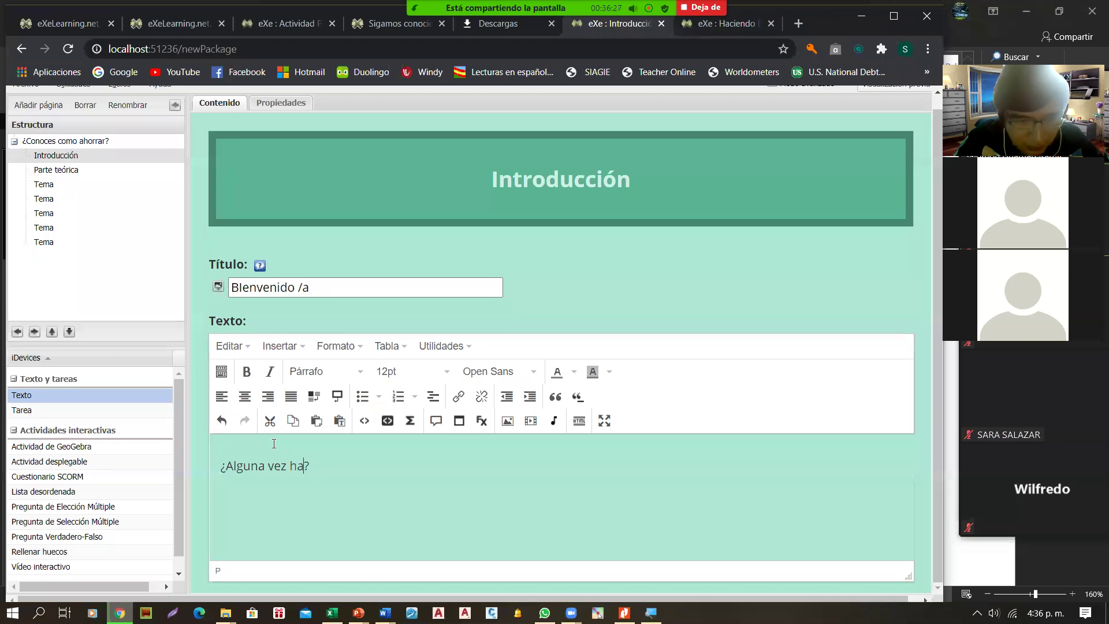
{"action": "type", "text": "z ahorra"}
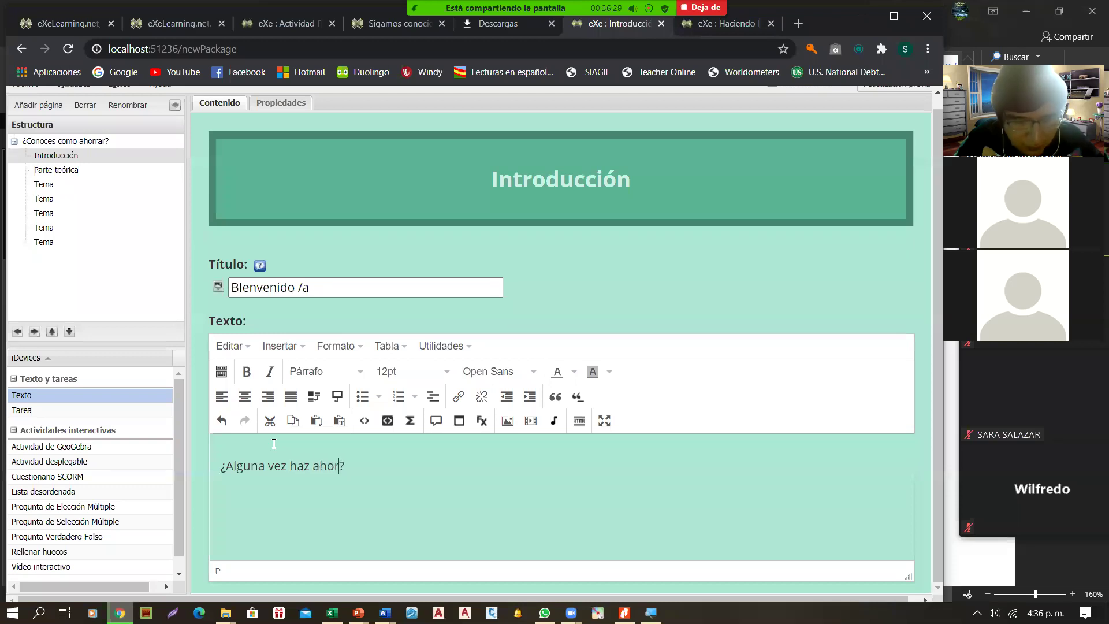
{"action": "type", "text": "do"}
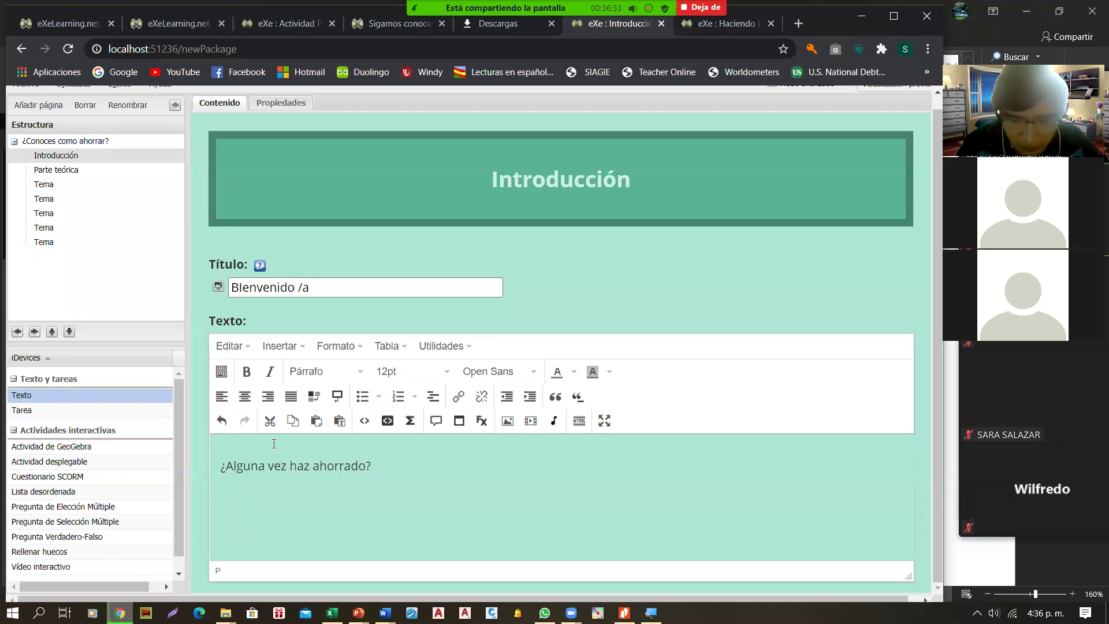
{"action": "type", "text": "? ¿Sabes"}
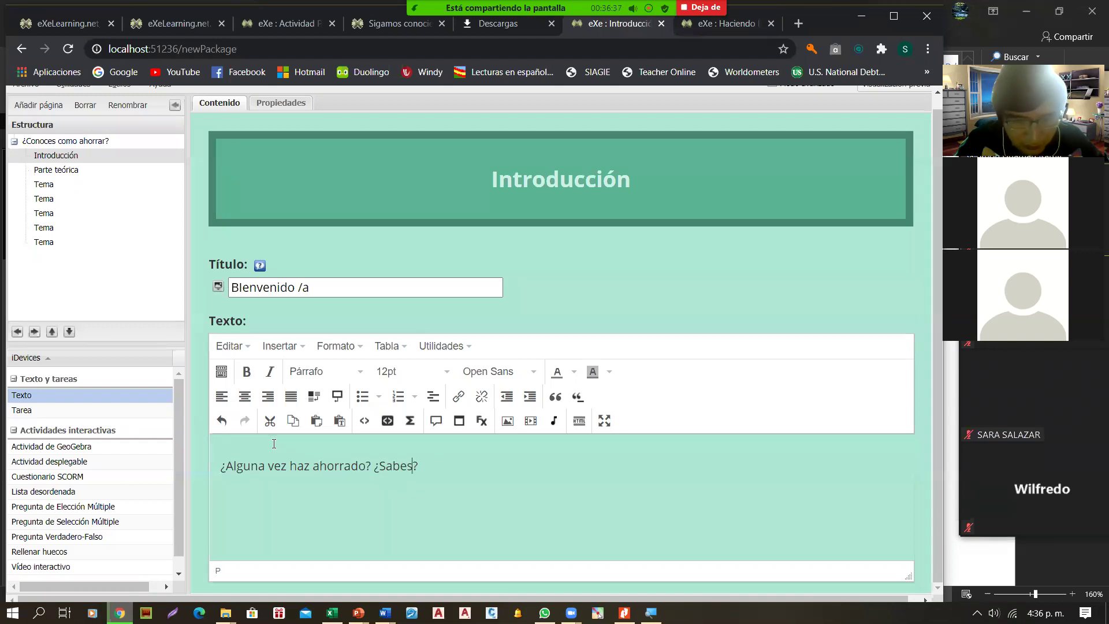
{"action": "type", "text": " en lo que "}
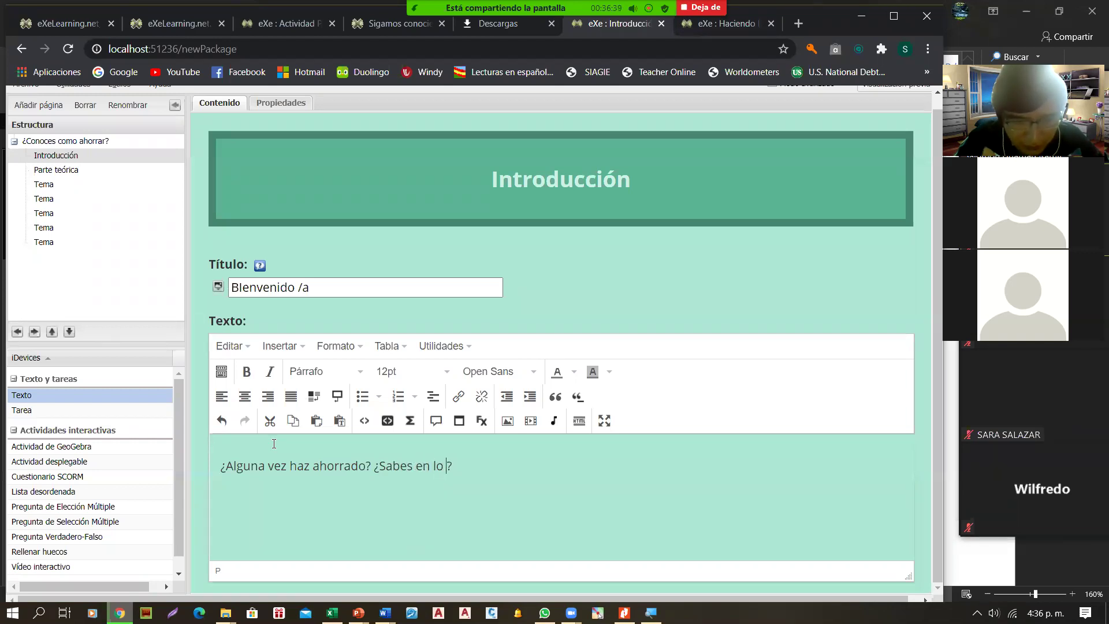
{"action": "type", "text": "gastas"}
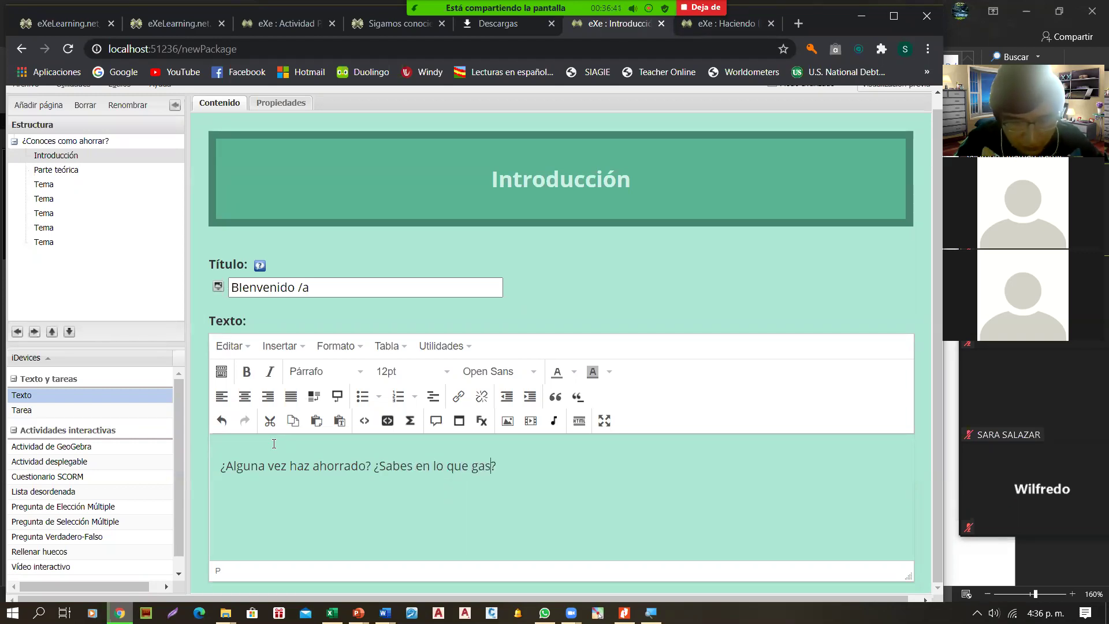
{"action": "type", "text": " tu din"}
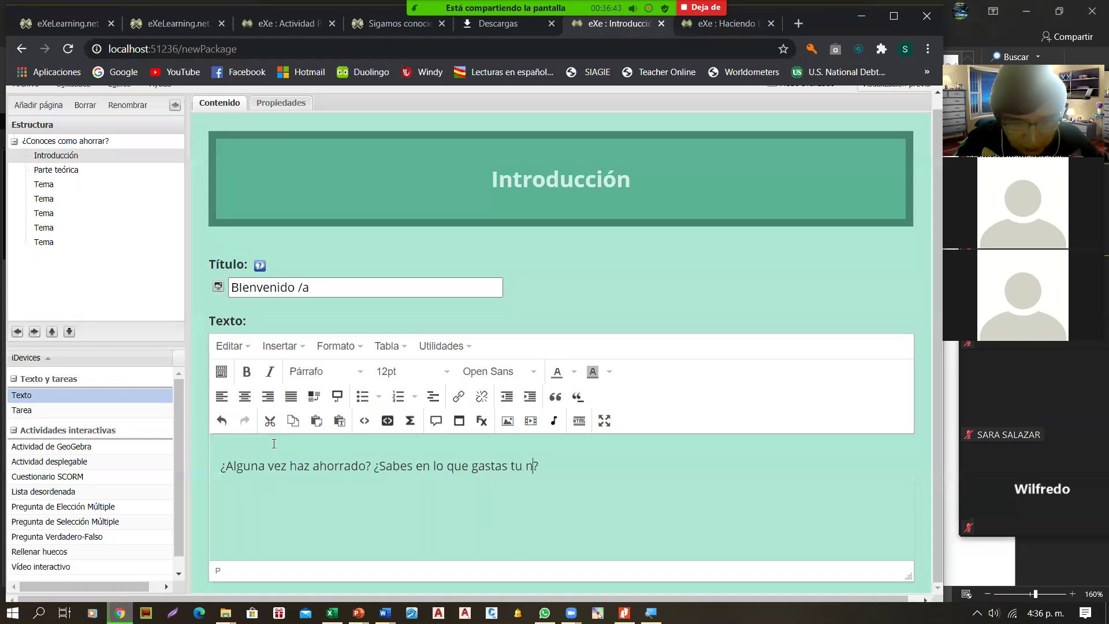
{"action": "type", "text": "ero"}
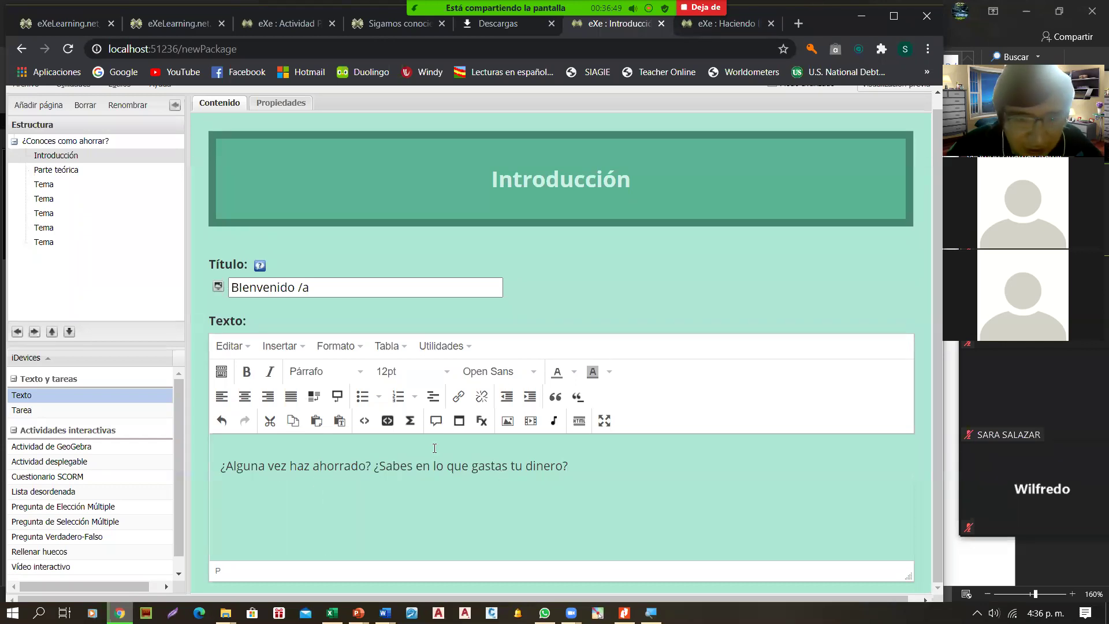
Format both questions in the body text as centred, bold, 18pt and blue.
{"action": "left_click_drag", "start_coordinate": [581, 466], "coordinate": [219, 468]}
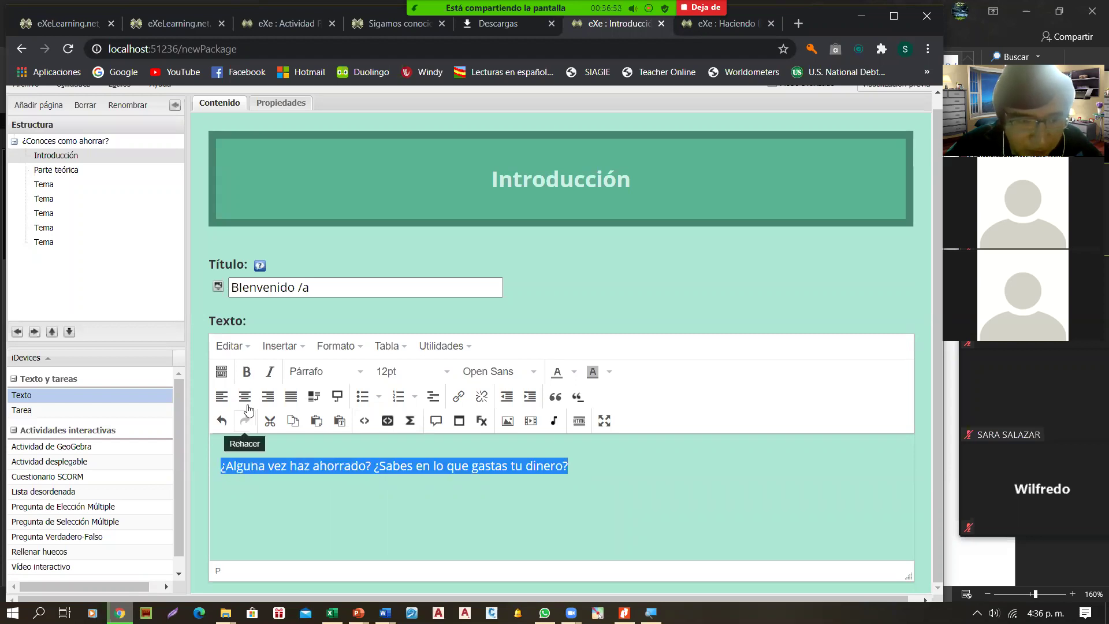
{"action": "left_click", "coordinate": [245, 397]}
{"action": "left_click", "coordinate": [247, 371]}
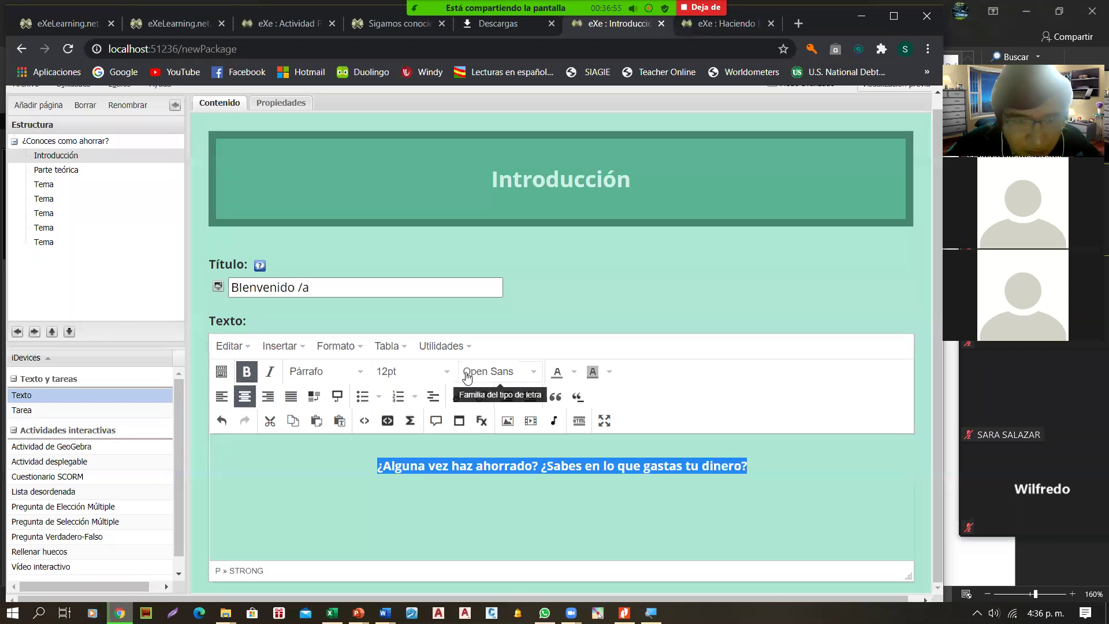
{"action": "left_click", "coordinate": [439, 371]}
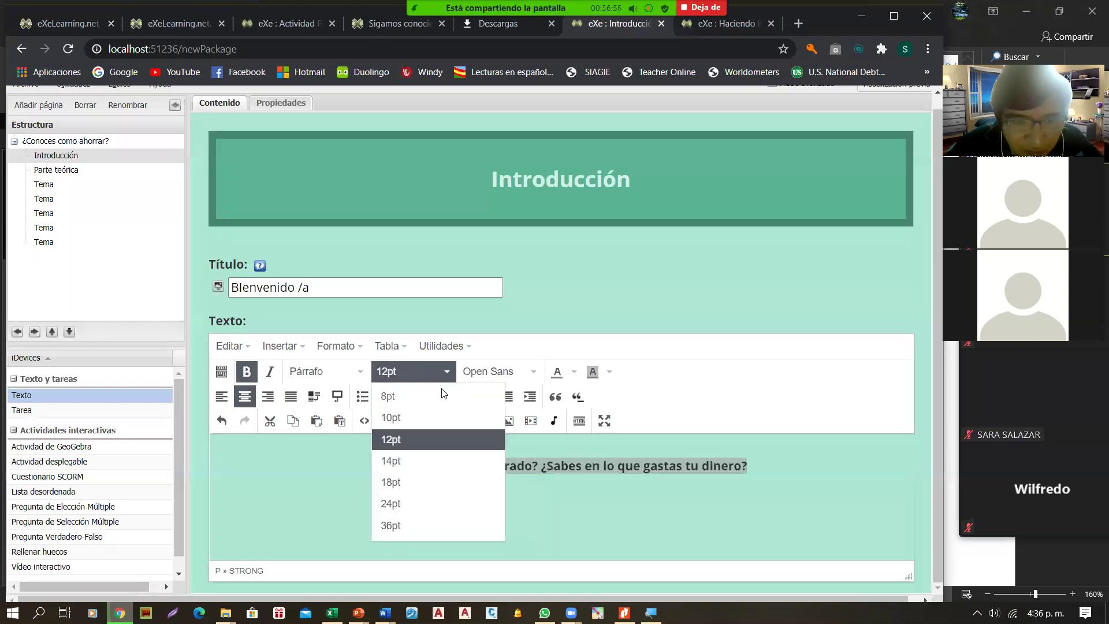
{"action": "left_click", "coordinate": [410, 482]}
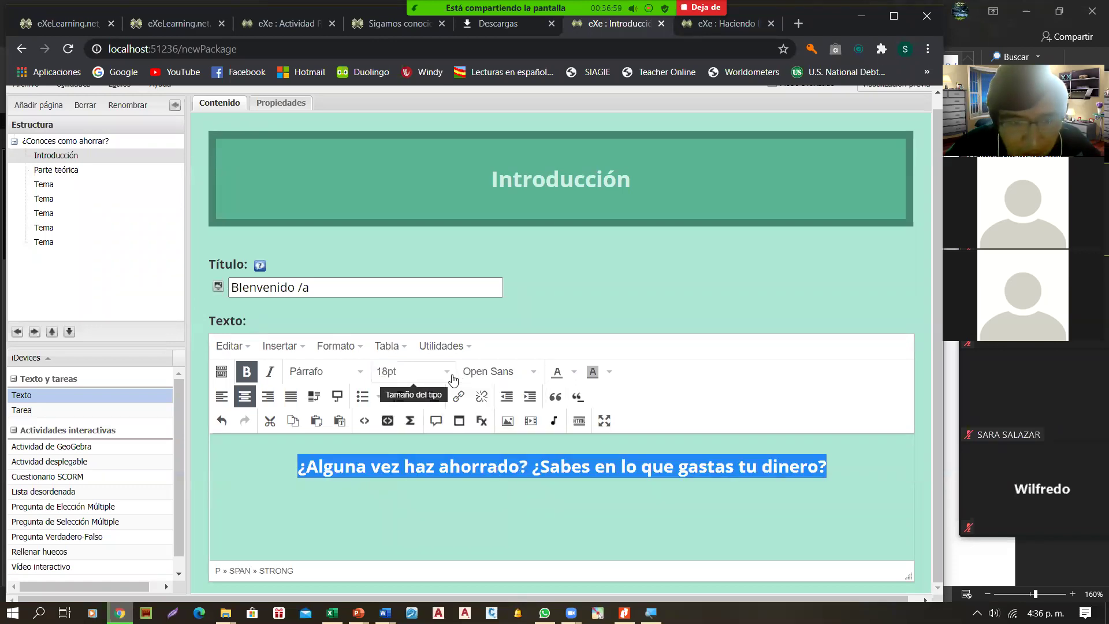
{"action": "left_click", "coordinate": [574, 372]}
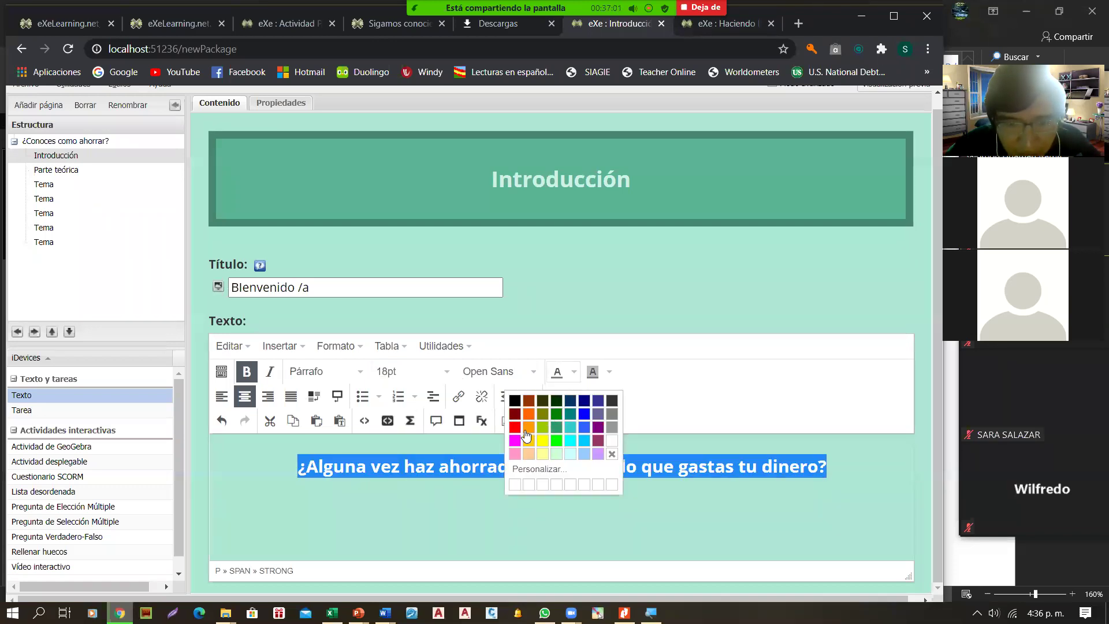
{"action": "left_click", "coordinate": [584, 427]}
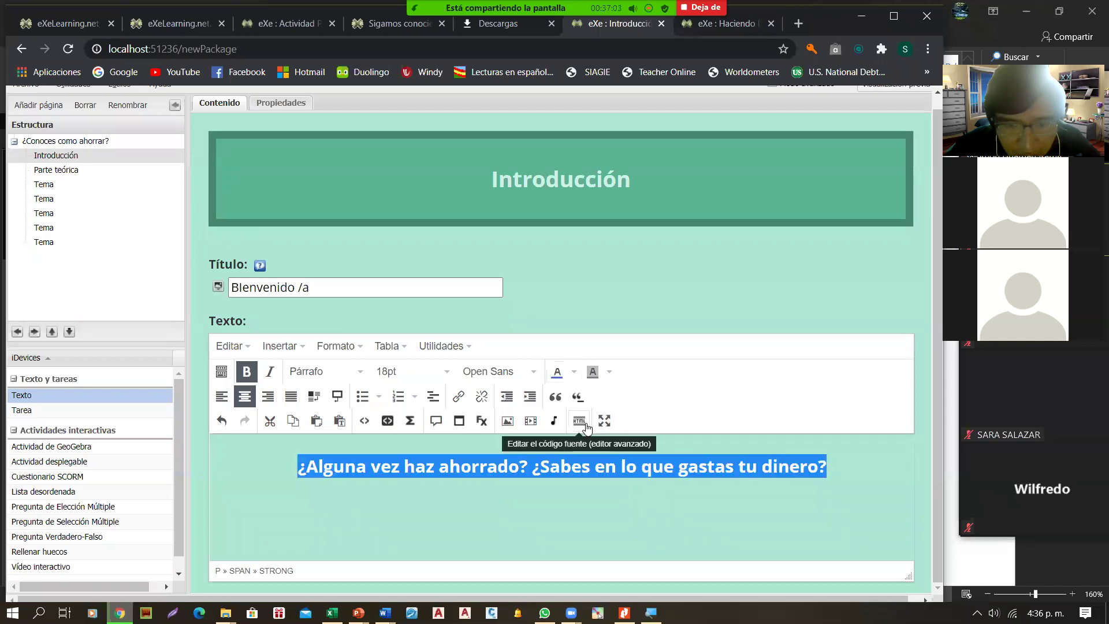
Insert the image OCT 17_Infografia_17_octubre.jpg on a new line below the questions, without an image description.
{"action": "left_click", "coordinate": [594, 492]}
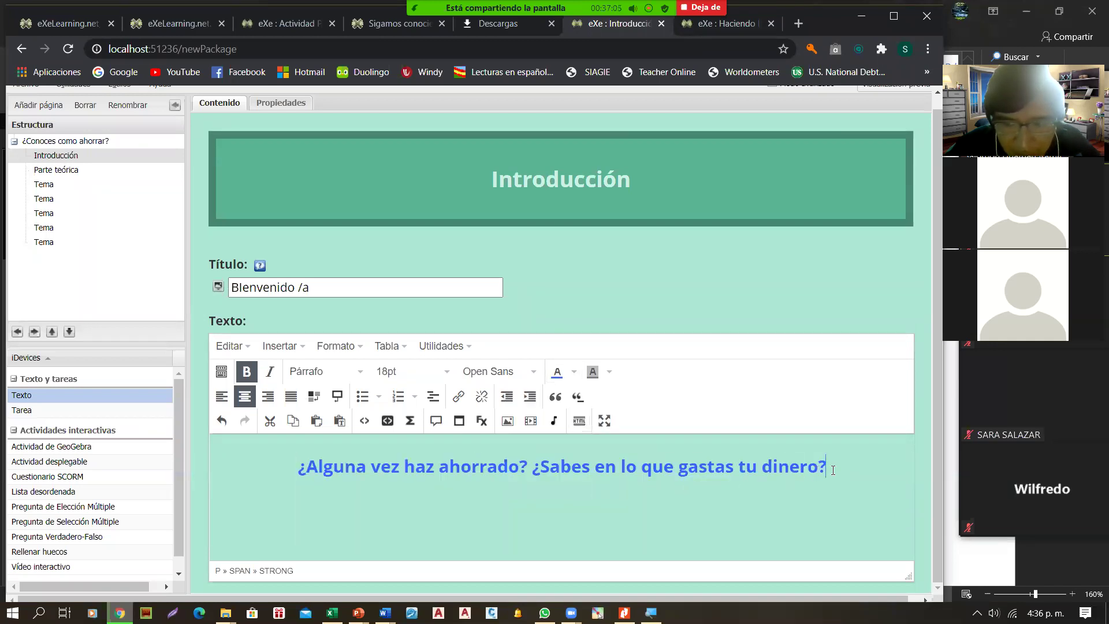
{"action": "key", "text": "Return"}
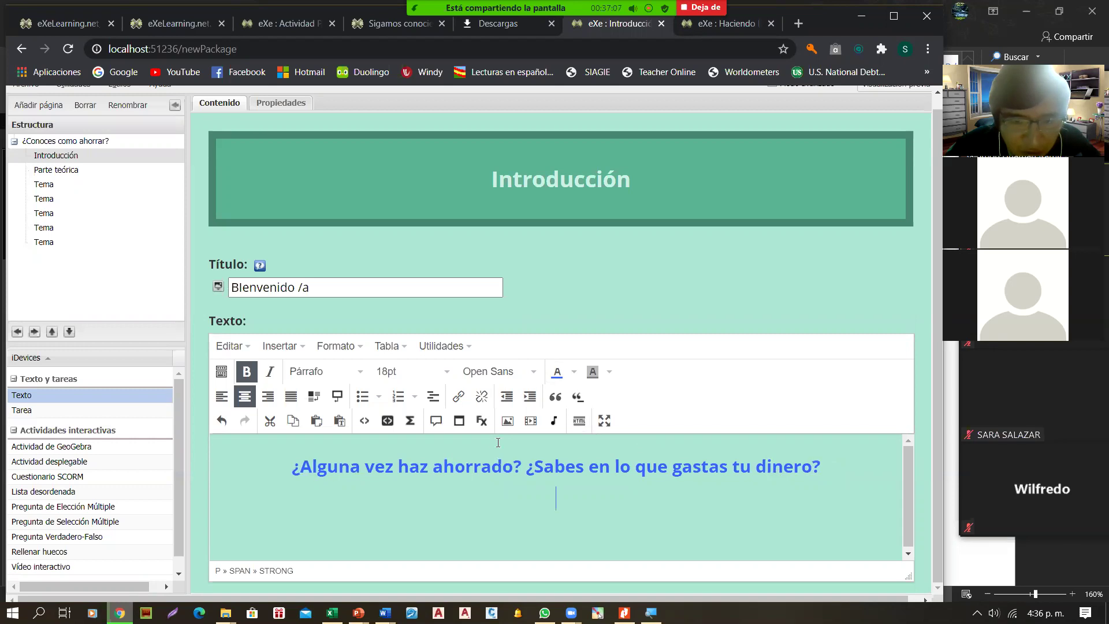
{"action": "left_click", "coordinate": [507, 420]}
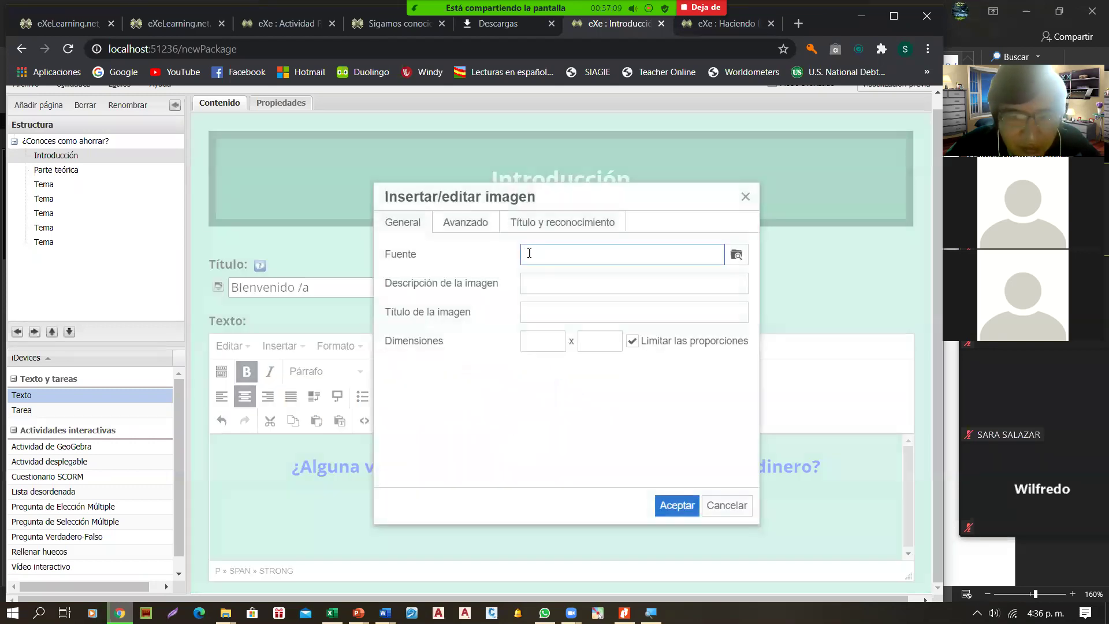
{"action": "left_click", "coordinate": [735, 255]}
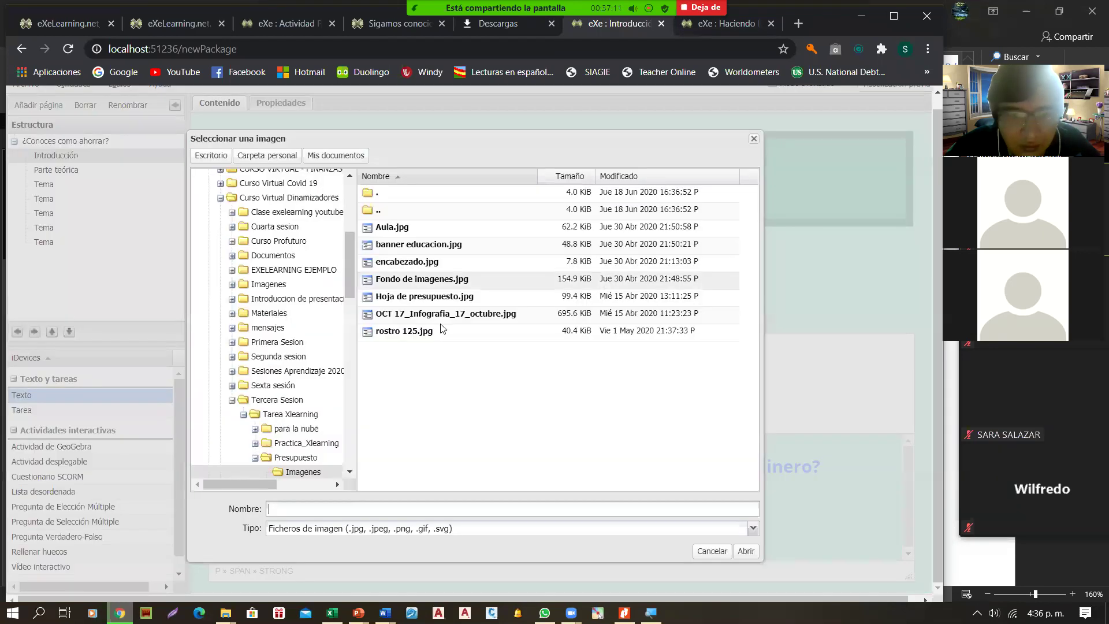
{"action": "left_click", "coordinate": [413, 315]}
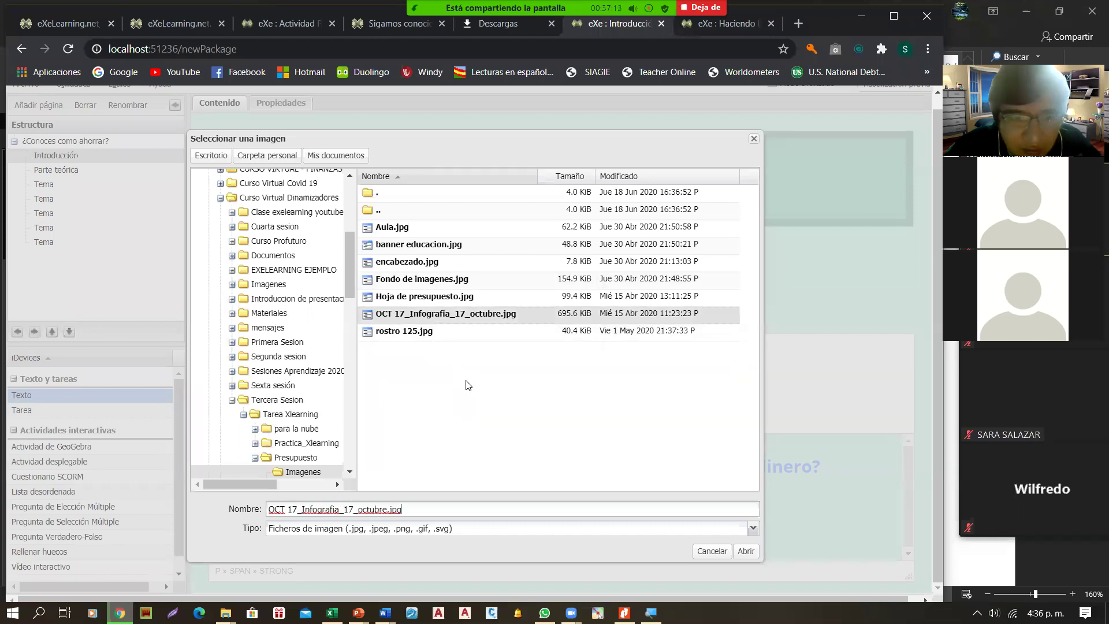
{"action": "left_click", "coordinate": [744, 551]}
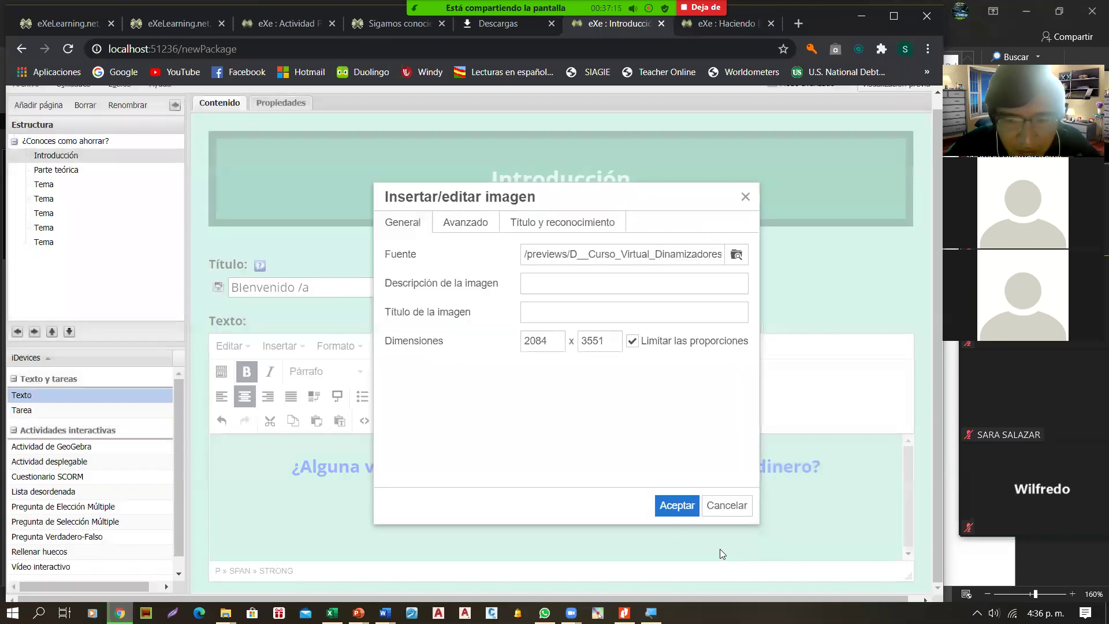
{"action": "left_click", "coordinate": [673, 509]}
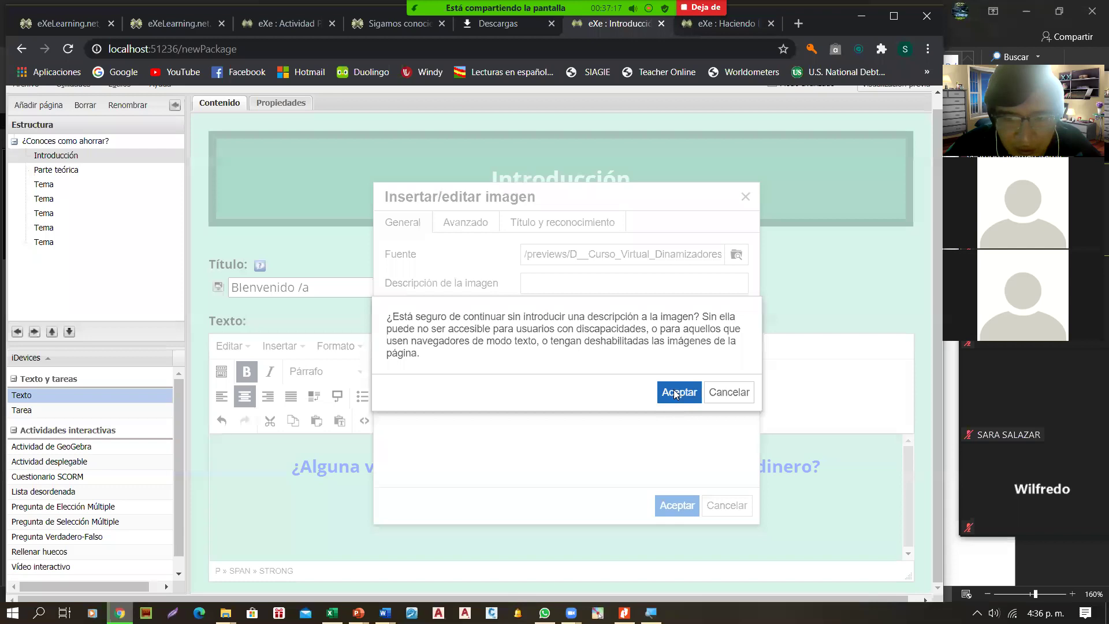
{"action": "left_click", "coordinate": [673, 395]}
Shrink the inserted infographic proportionally until it is about as wide as the line of questions above it.
{"action": "scroll", "coordinate": [446, 396], "scroll_direction": "down", "scroll_amount": 3}
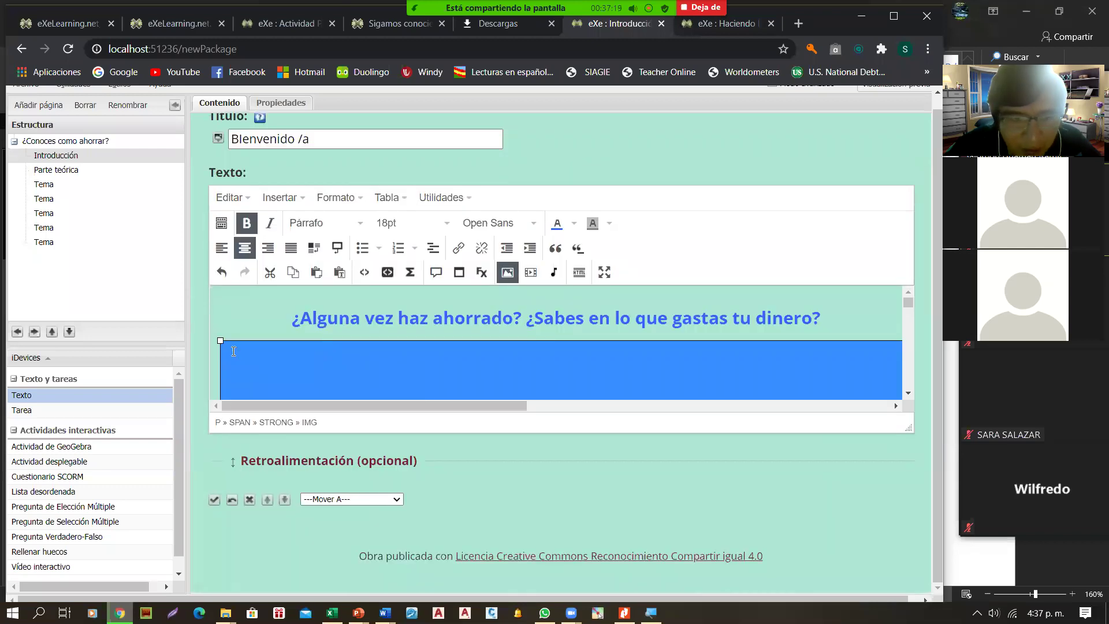
{"action": "left_click_drag", "start_coordinate": [219, 341], "coordinate": [355, 378]}
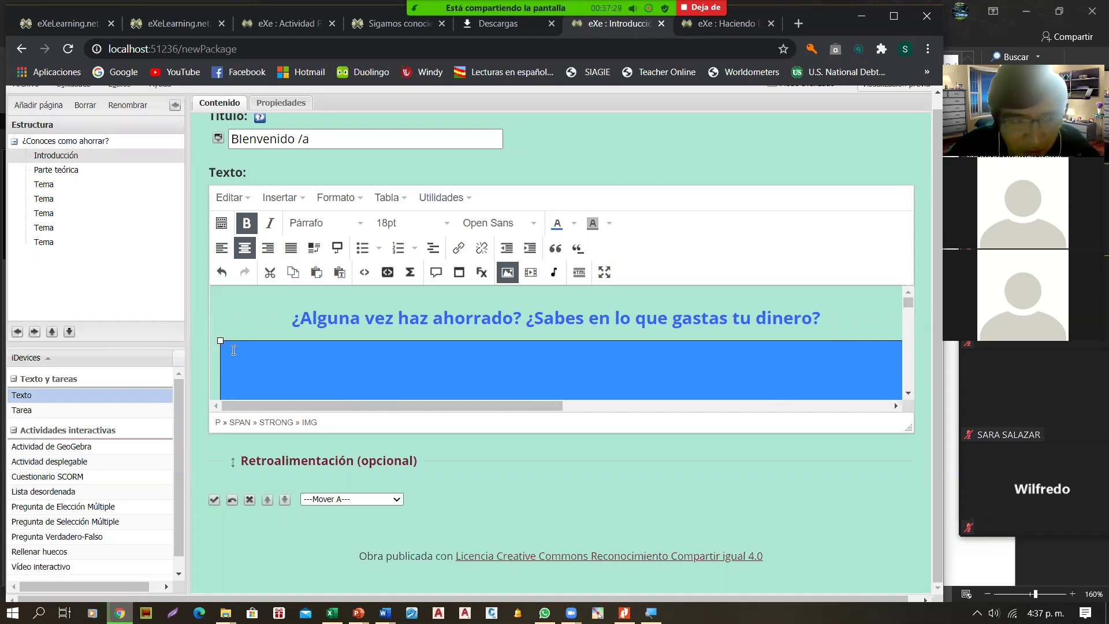
{"action": "left_click_drag", "start_coordinate": [222, 341], "coordinate": [385, 346]}
{"action": "left_click_drag", "start_coordinate": [220, 340], "coordinate": [403, 364]}
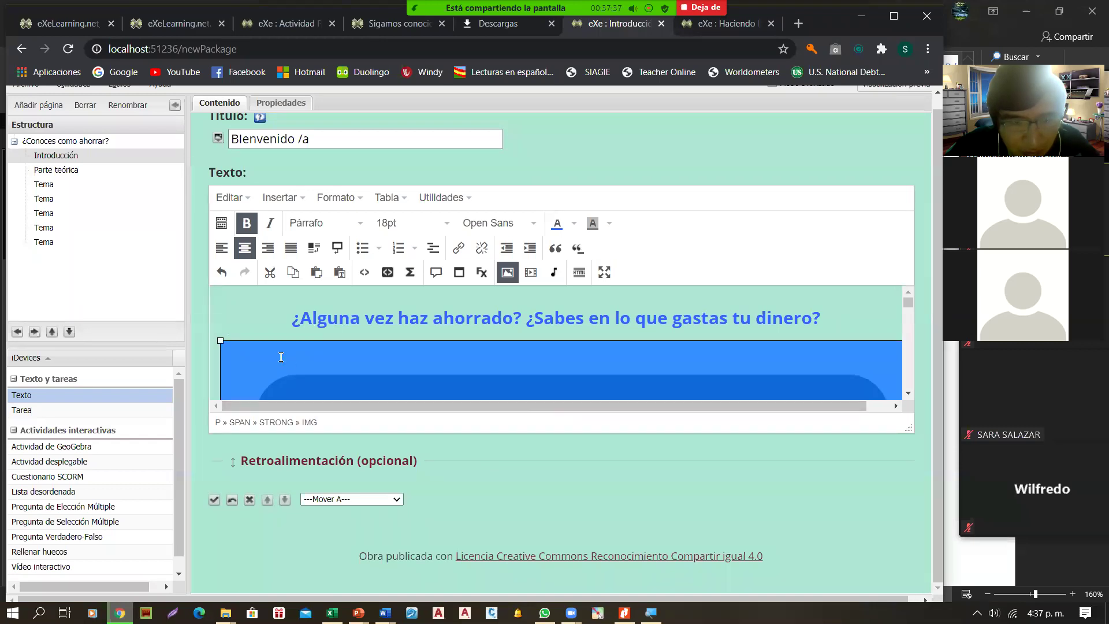
{"action": "left_click_drag", "start_coordinate": [228, 339], "coordinate": [347, 385]}
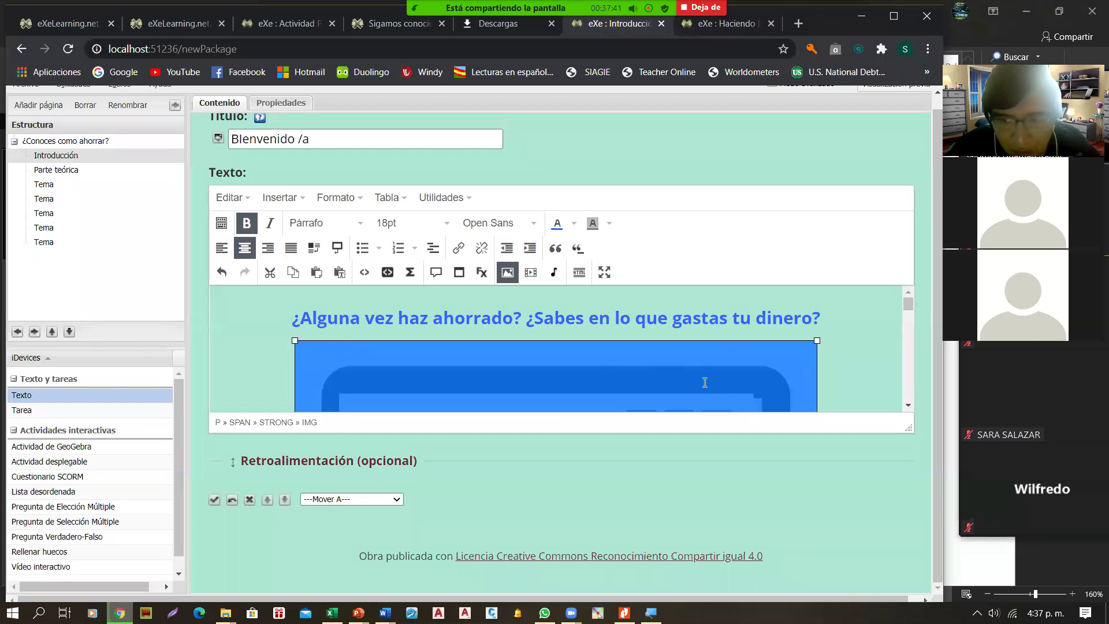
{"action": "left_click", "coordinate": [808, 322]}
Check the whole infographic in the editor and save the text iDevice on the Introducción page.
{"action": "scroll", "coordinate": [807, 347], "scroll_direction": "down", "scroll_amount": 5}
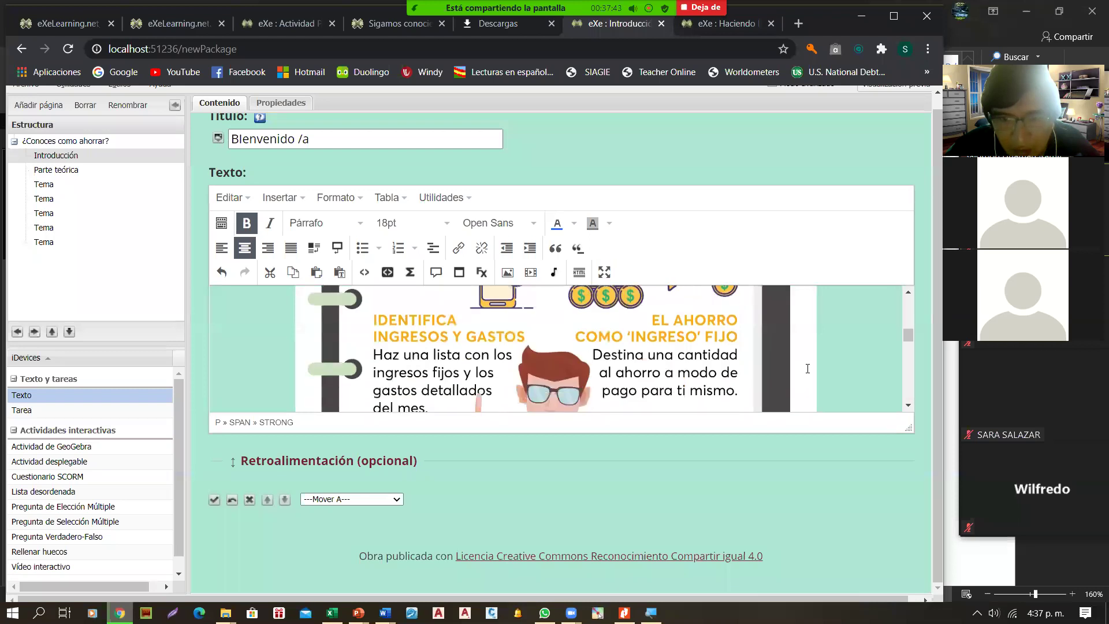
{"action": "scroll", "coordinate": [808, 368], "scroll_direction": "down", "scroll_amount": 3}
{"action": "scroll", "coordinate": [751, 381], "scroll_direction": "up", "scroll_amount": 10}
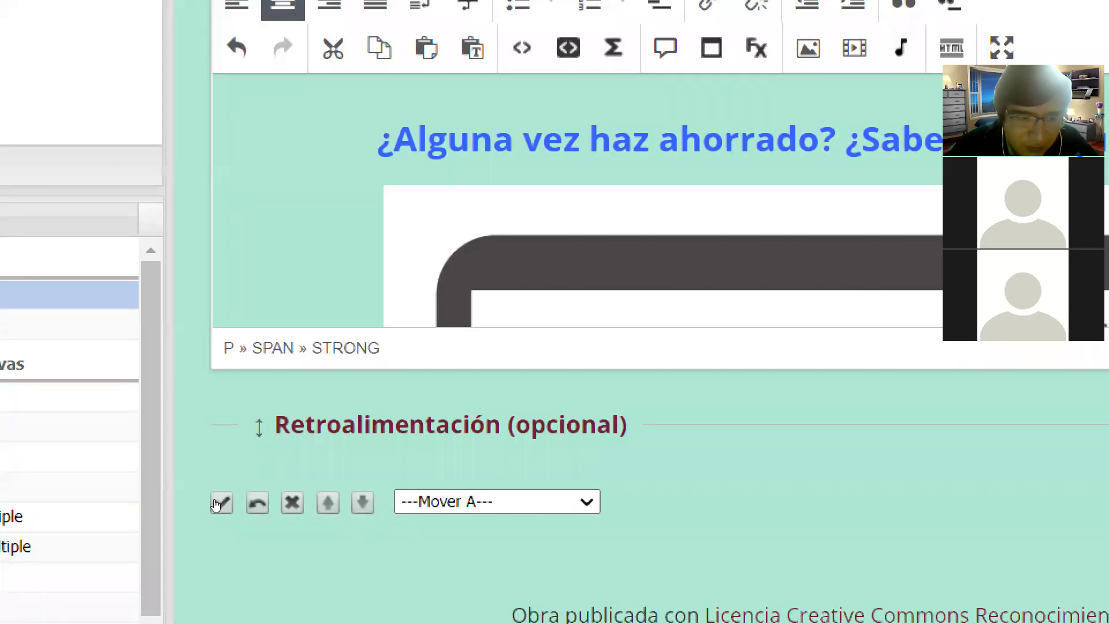
{"action": "left_click", "coordinate": [213, 500]}
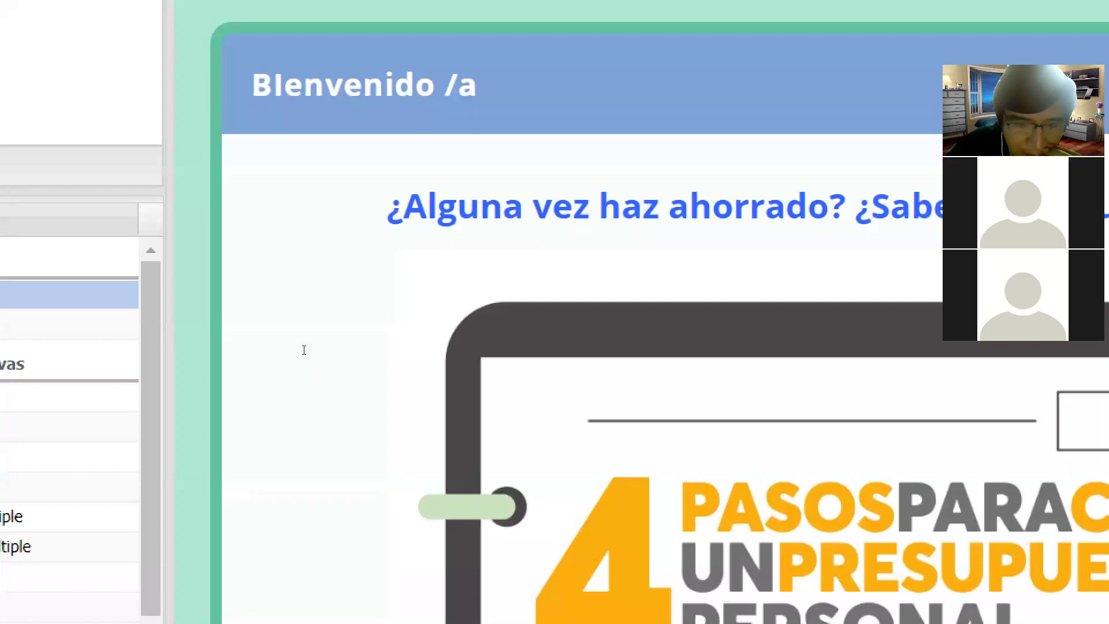
{"action": "scroll", "coordinate": [304, 350], "scroll_direction": "down", "scroll_amount": 3}
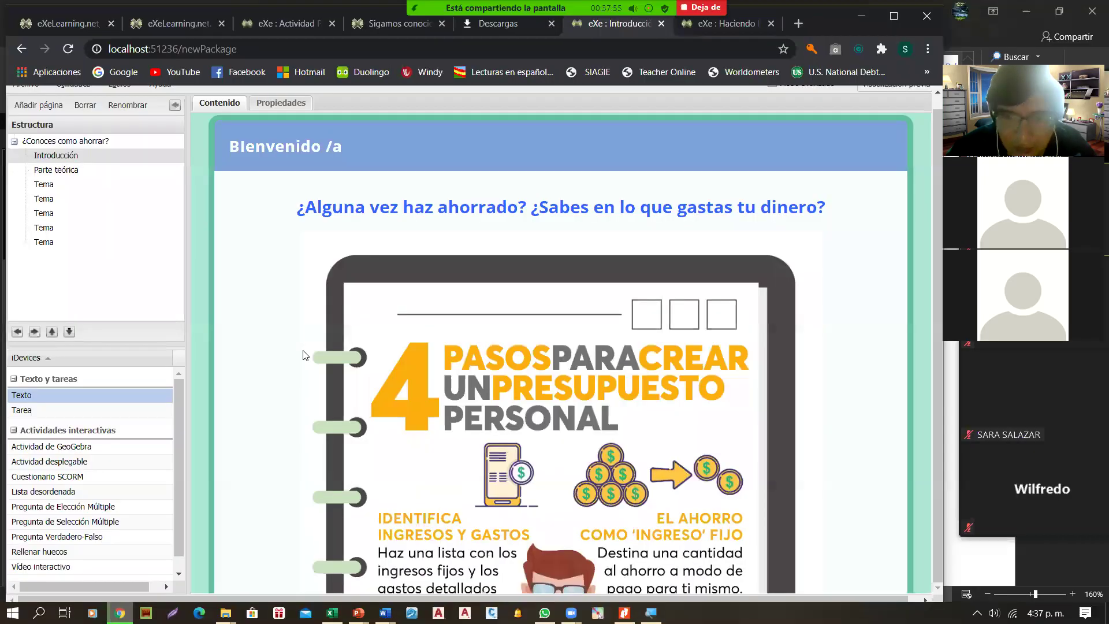
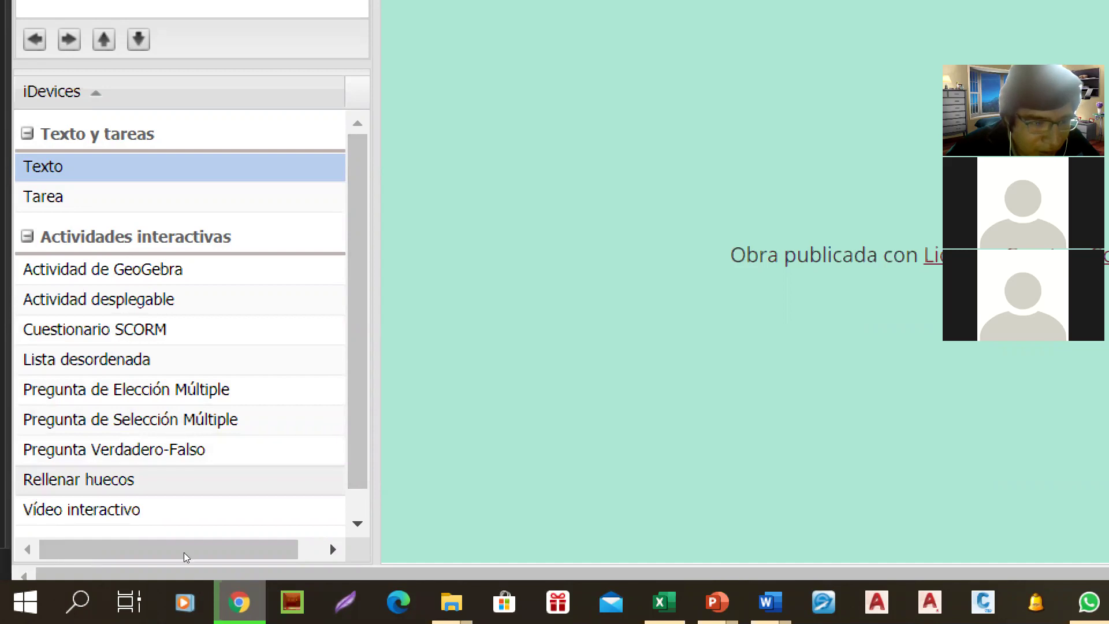
Add a Vídeo interactivo iDevice to the Parte teórica page and dismiss the save reminder without saving the package.
{"action": "scroll", "coordinate": [183, 519], "scroll_direction": "down", "scroll_amount": 1}
{"action": "scroll", "coordinate": [182, 544], "scroll_direction": "down", "scroll_amount": 1}
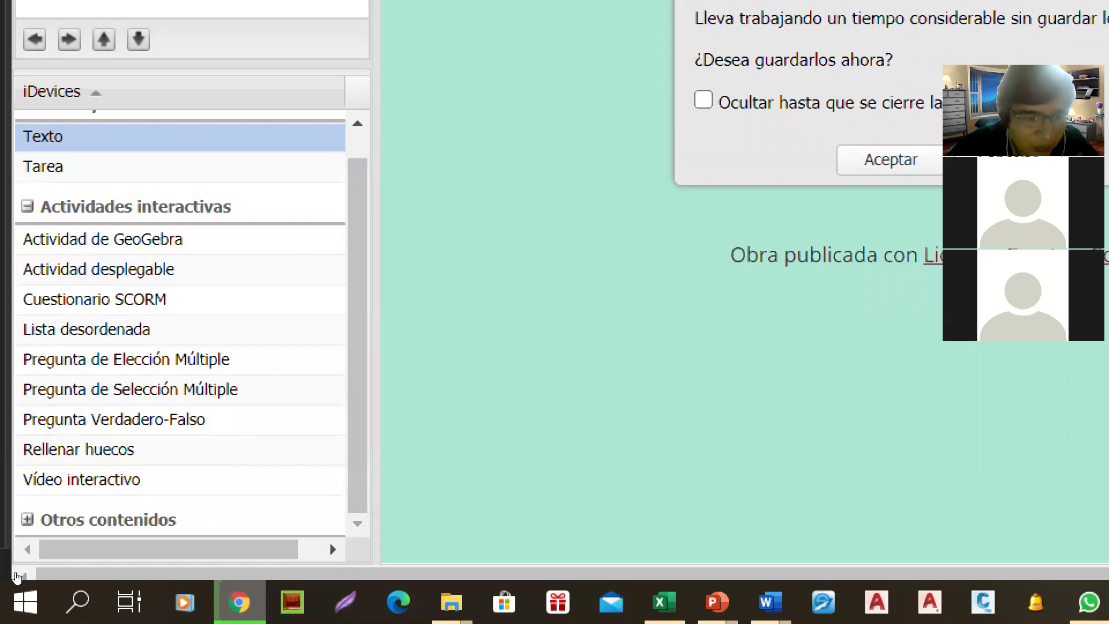
{"action": "left_click", "coordinate": [127, 519]}
{"action": "scroll", "coordinate": [183, 487], "scroll_direction": "down", "scroll_amount": 3}
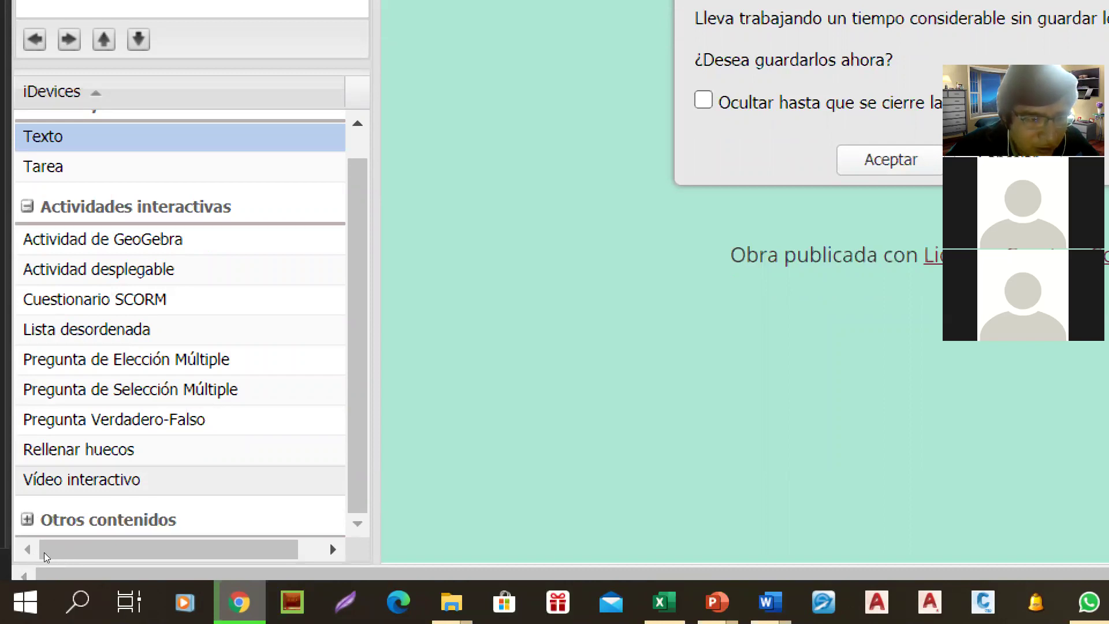
{"action": "left_click", "coordinate": [81, 479]}
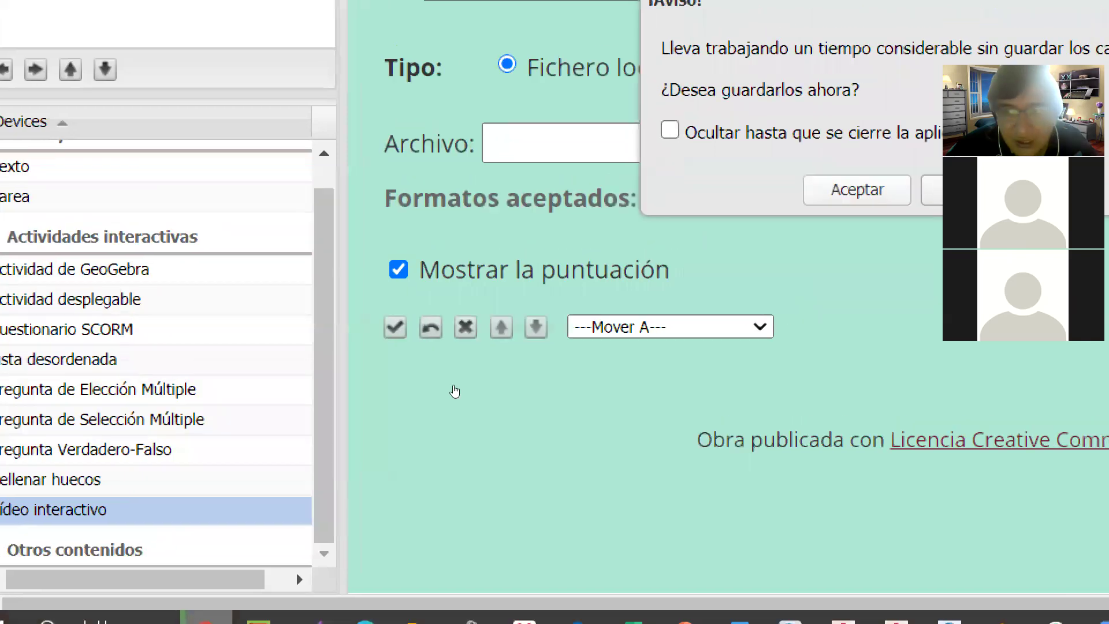
{"action": "key", "text": "Return"}
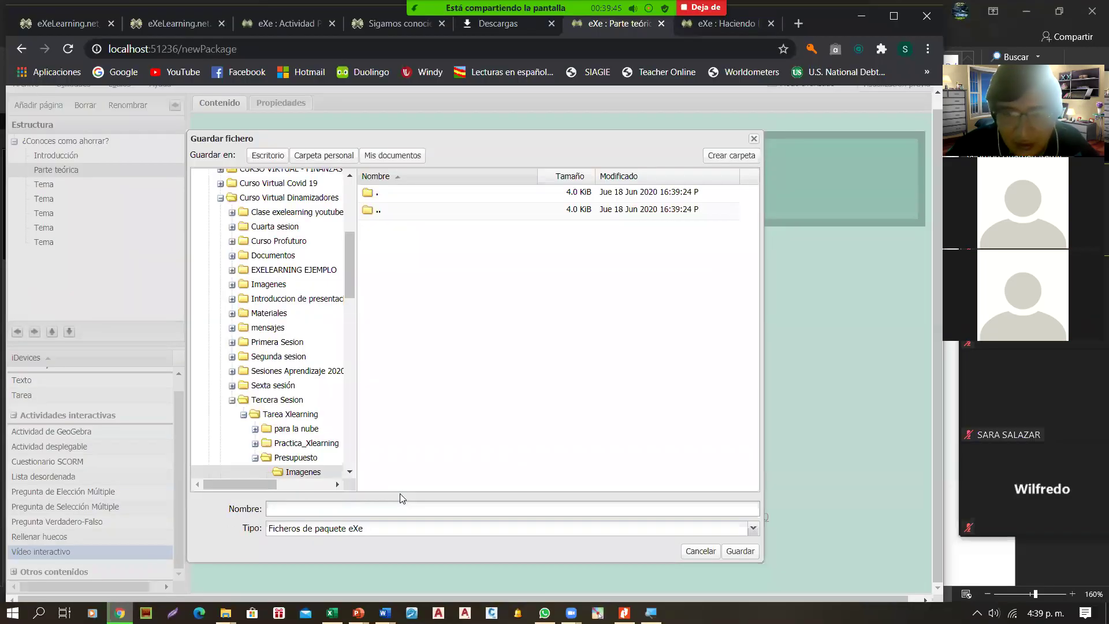
{"action": "left_click", "coordinate": [754, 139]}
Replace the title of the interactive video iDevice with "El Presupuesto".
{"action": "left_click", "coordinate": [438, 289]}
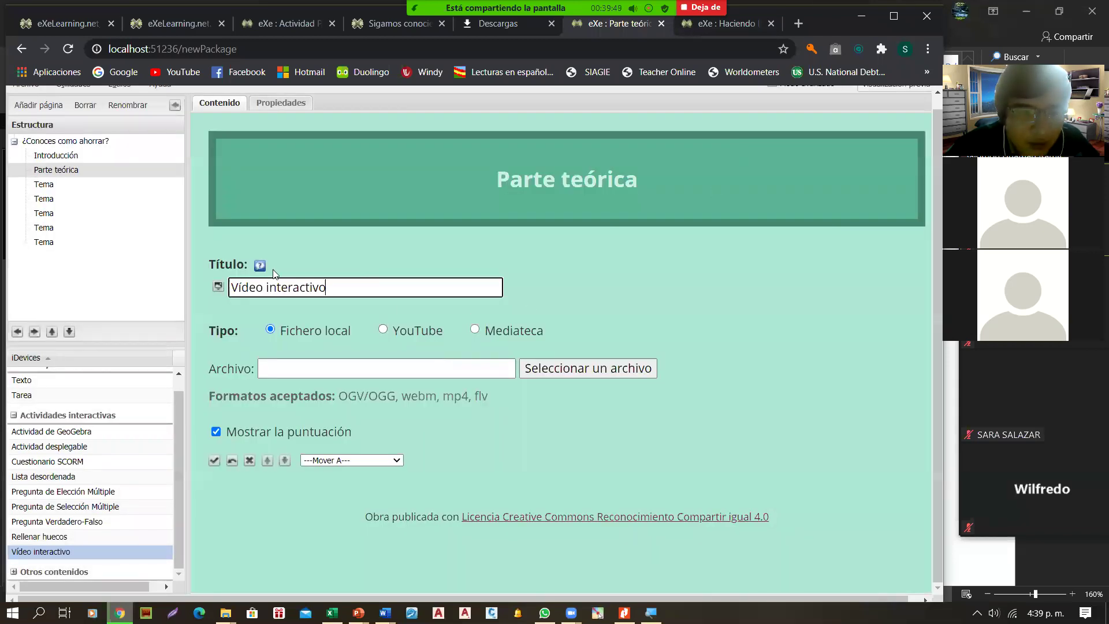
{"action": "left_click_drag", "start_coordinate": [335, 292], "coordinate": [197, 292]}
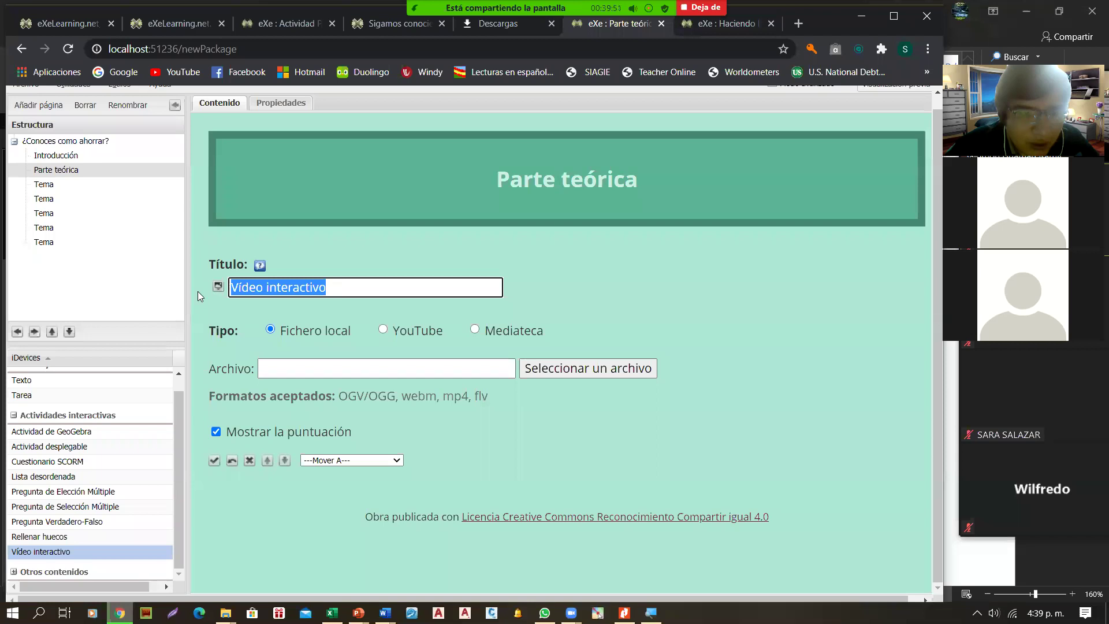
{"action": "type", "text": "El"}
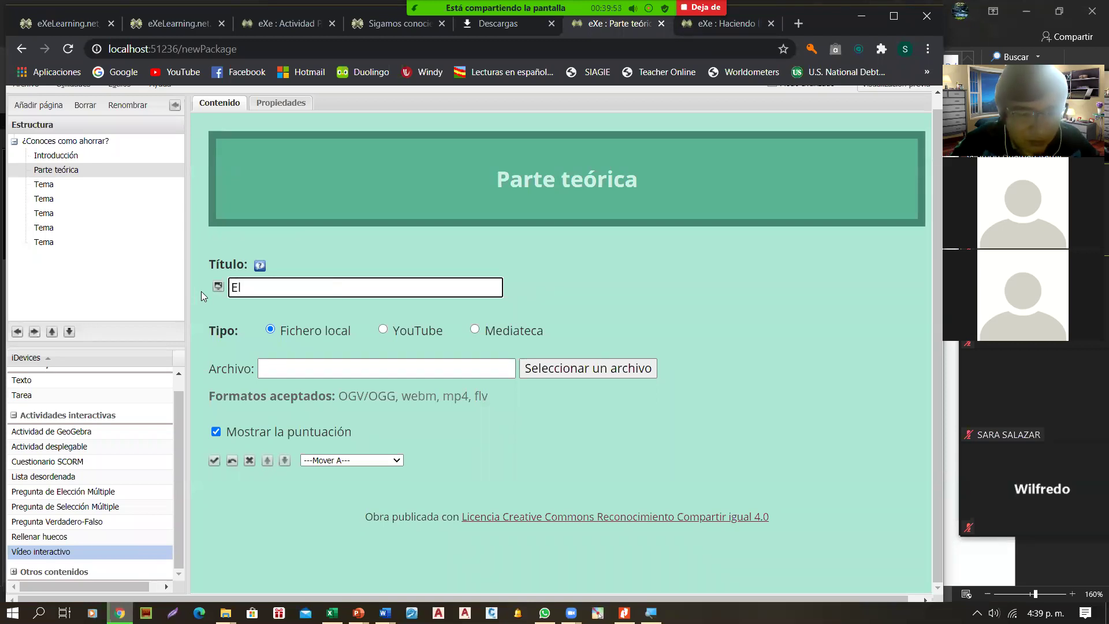
{"action": "type", "text": " Presupuesto"}
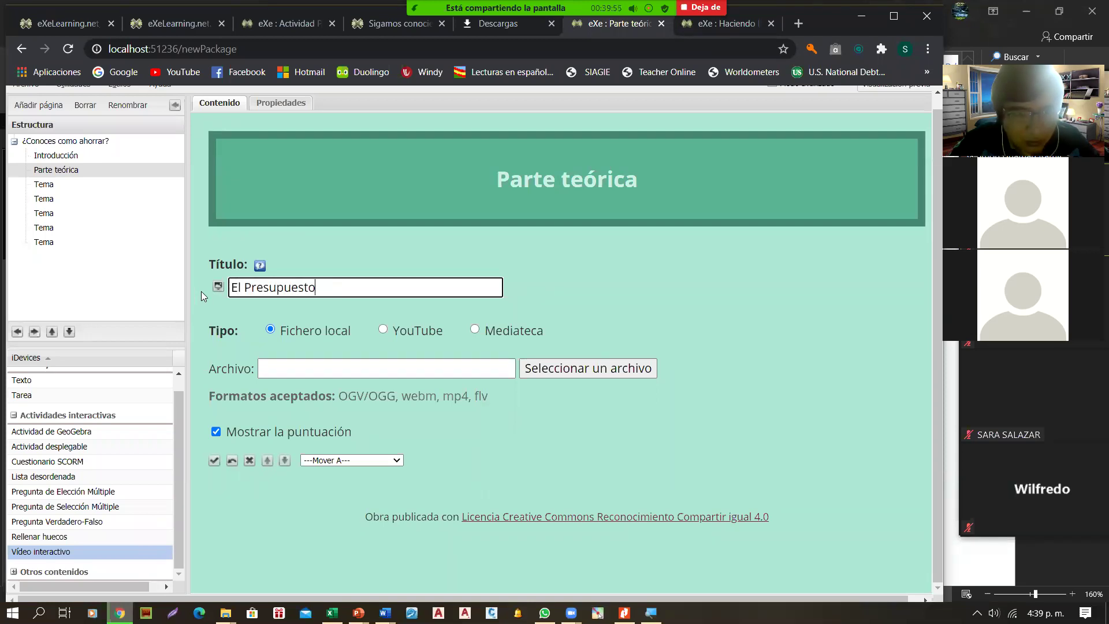
Compare the YouTube and Mediateca source types for the interactive video and choose YouTube.
{"action": "left_click", "coordinate": [299, 370]}
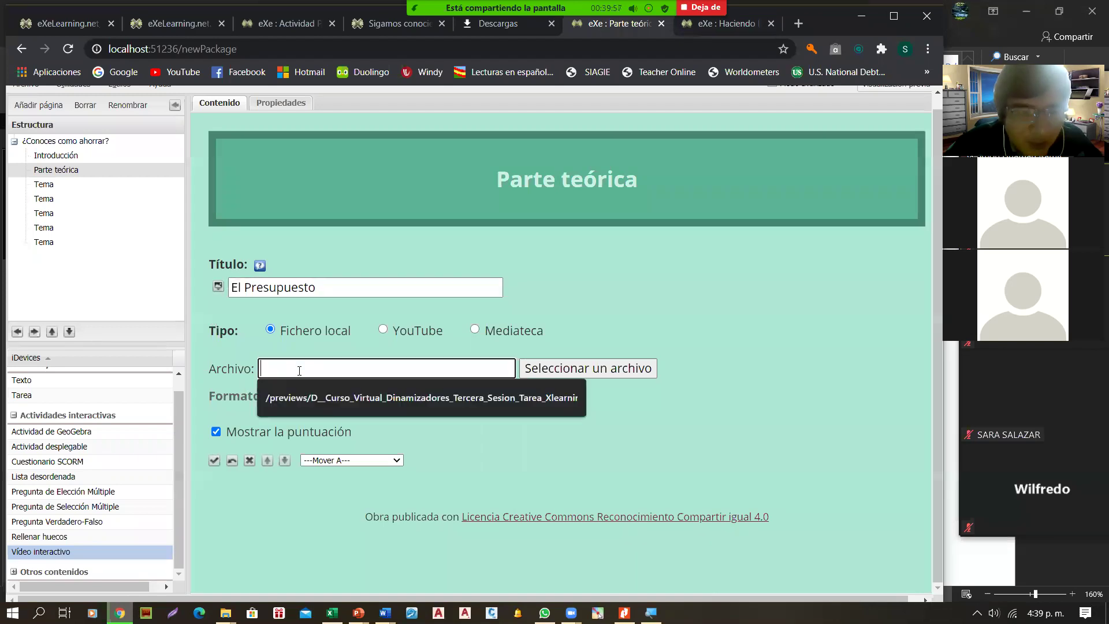
{"action": "left_click", "coordinate": [597, 330]}
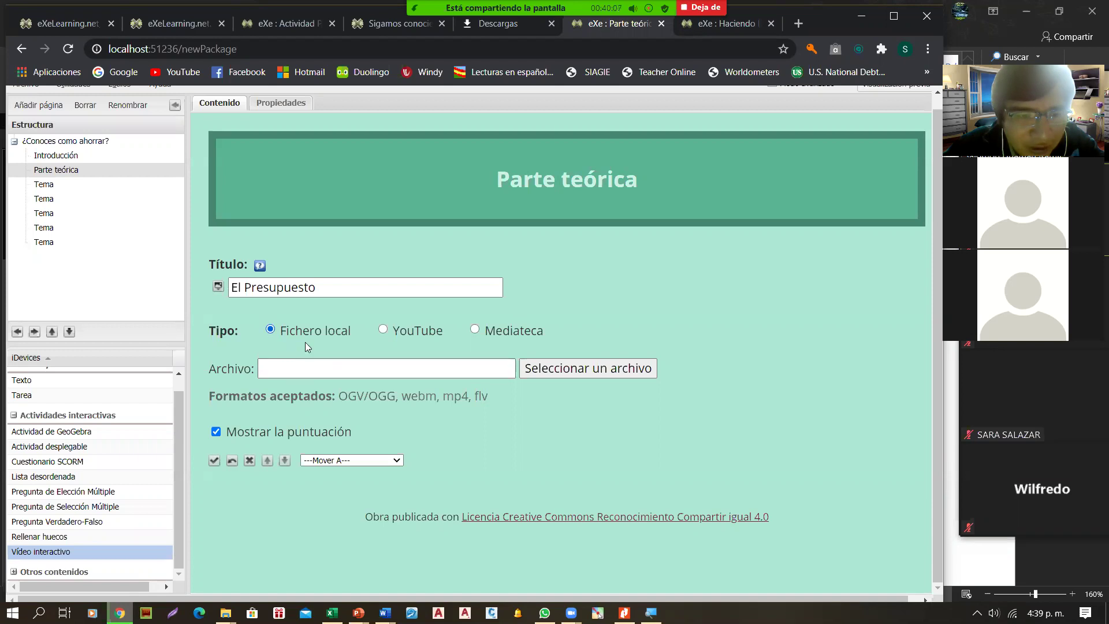
{"action": "left_click", "coordinate": [383, 330]}
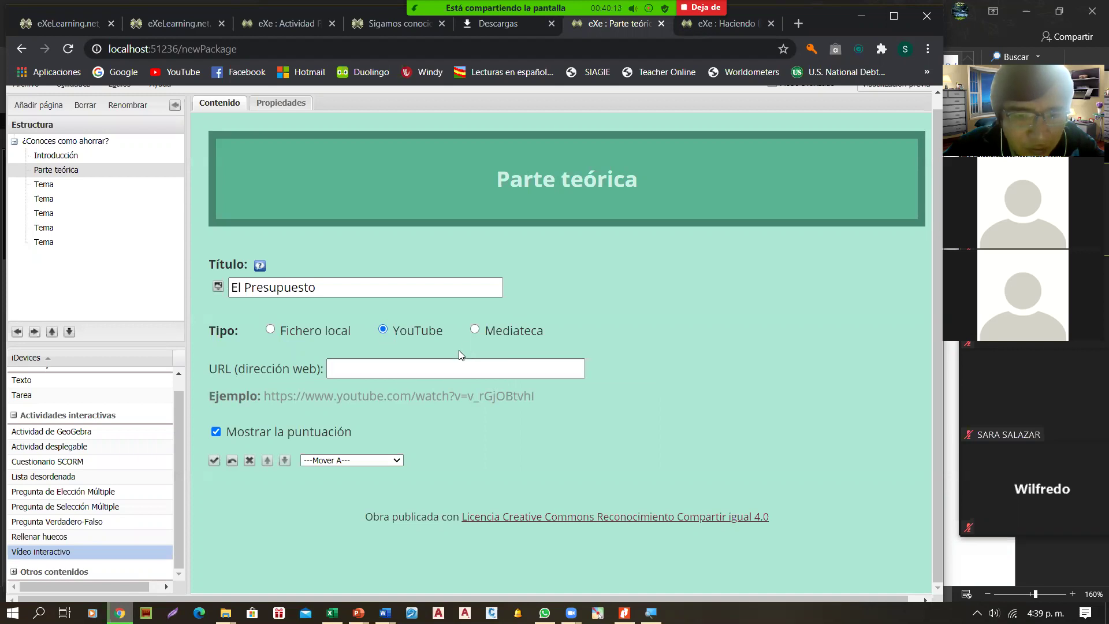
{"action": "left_click", "coordinate": [474, 329]}
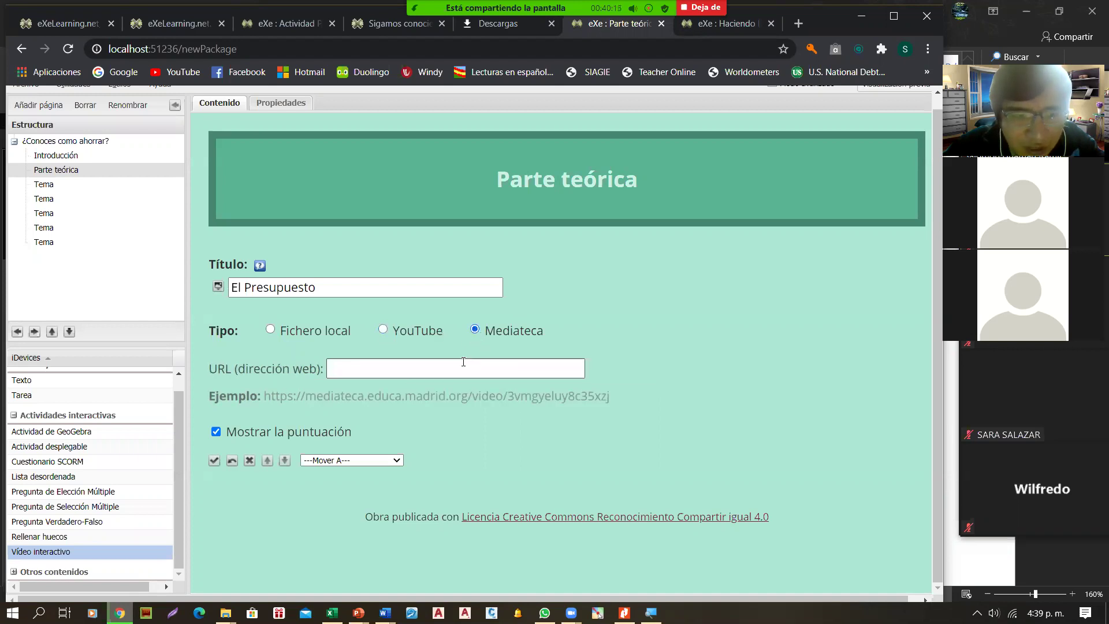
{"action": "left_click", "coordinate": [383, 331]}
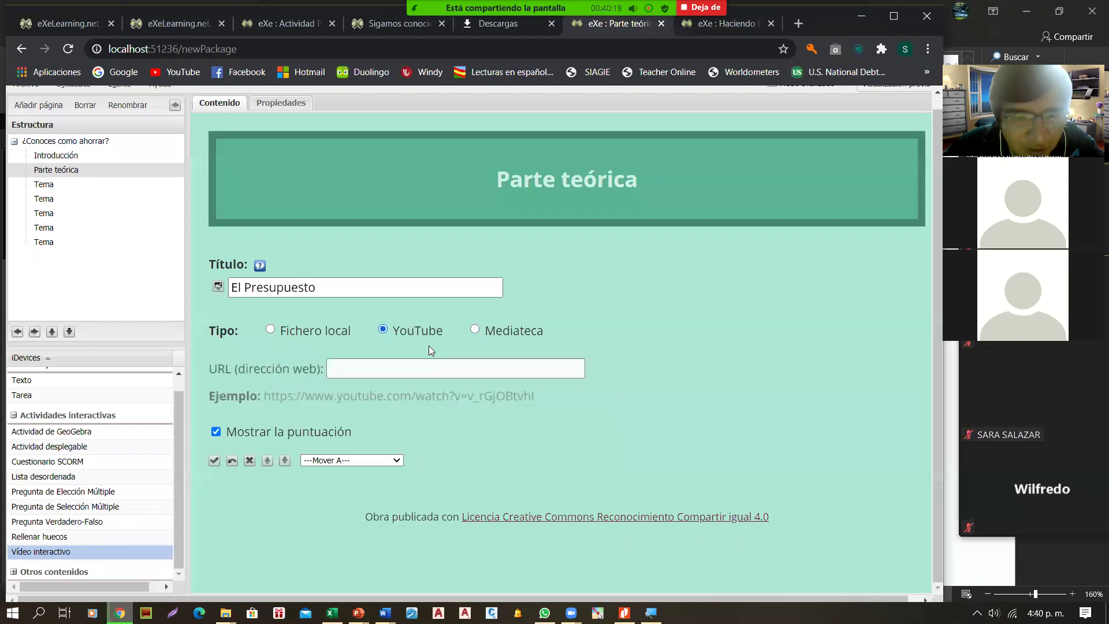
{"action": "left_click", "coordinate": [475, 332]}
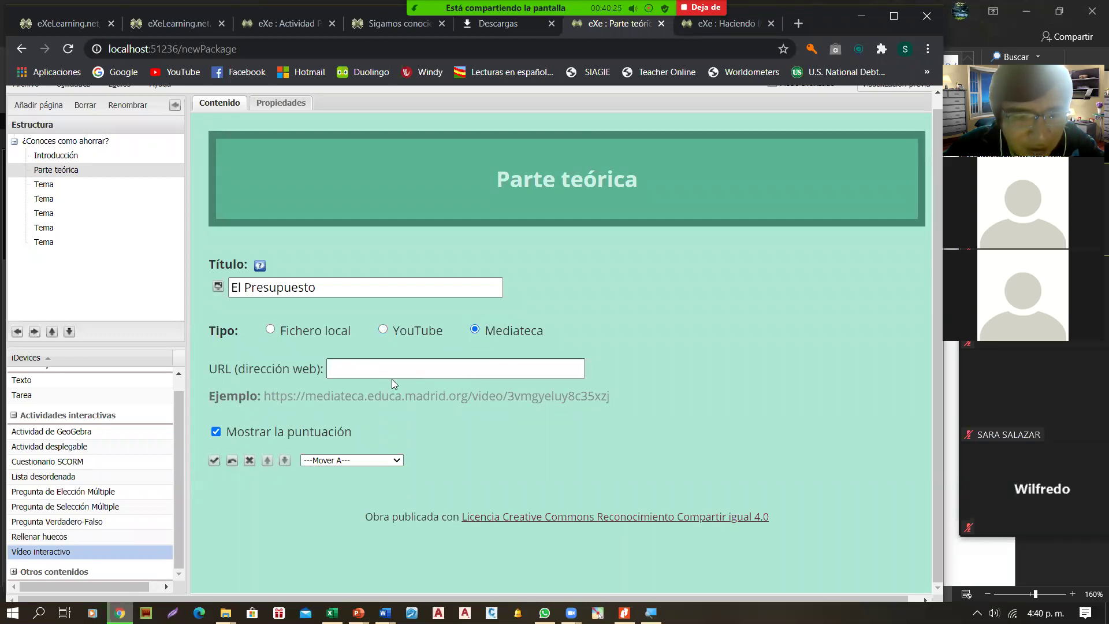
{"action": "left_click", "coordinate": [382, 329]}
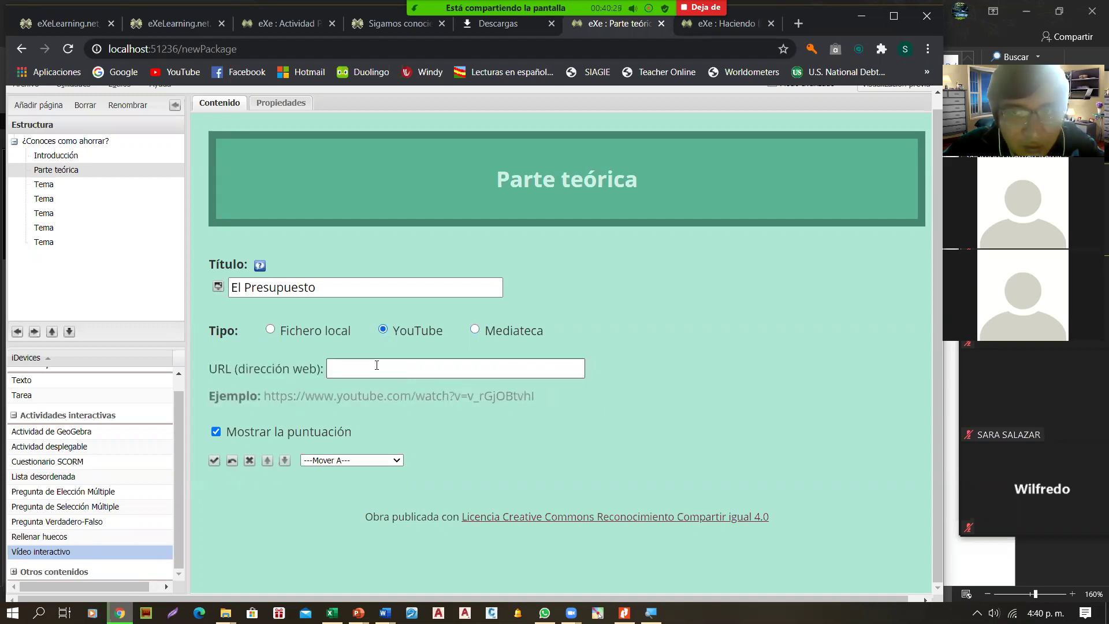
Open YouTube in a new browser tab and search for "el presupuesto".
{"action": "left_click", "coordinate": [798, 23]}
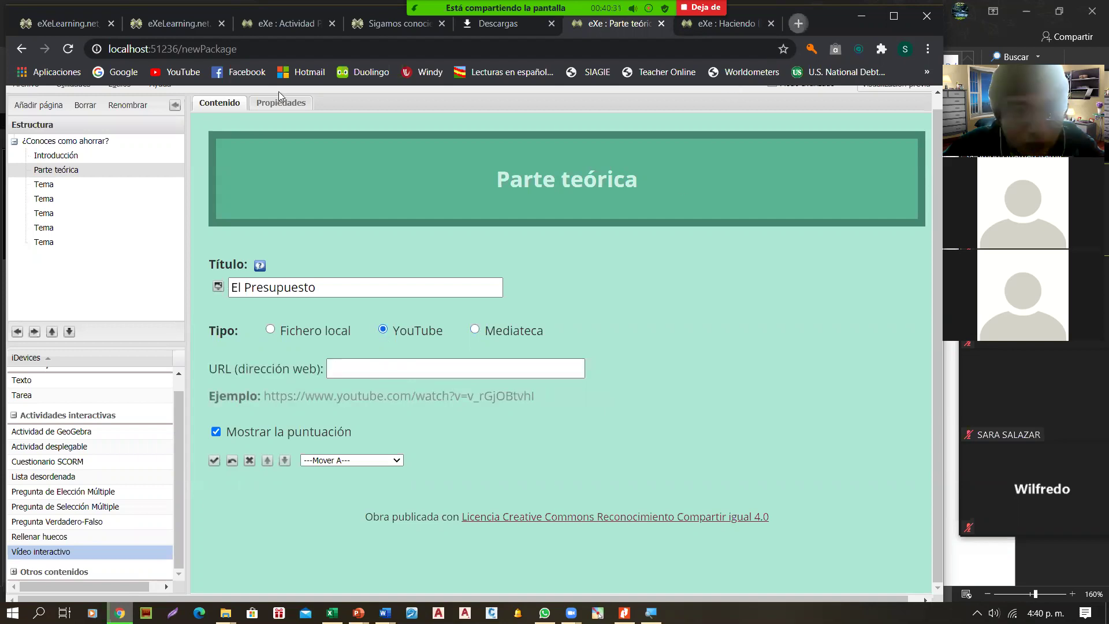
{"action": "left_click", "coordinate": [172, 74]}
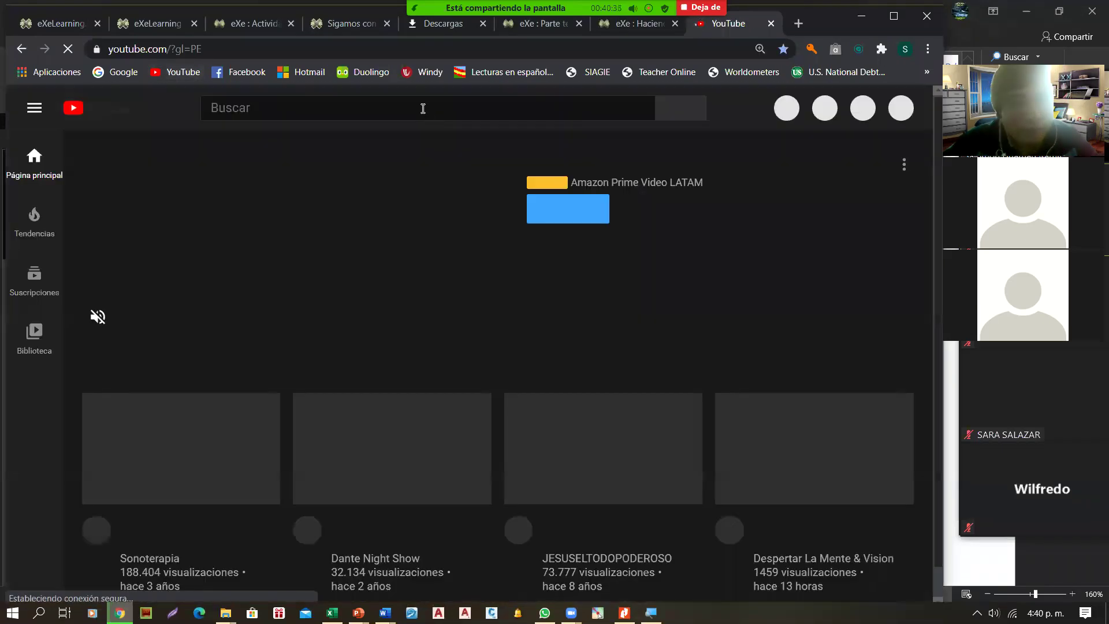
{"action": "left_click", "coordinate": [423, 108]}
{"action": "type", "text": "el p"}
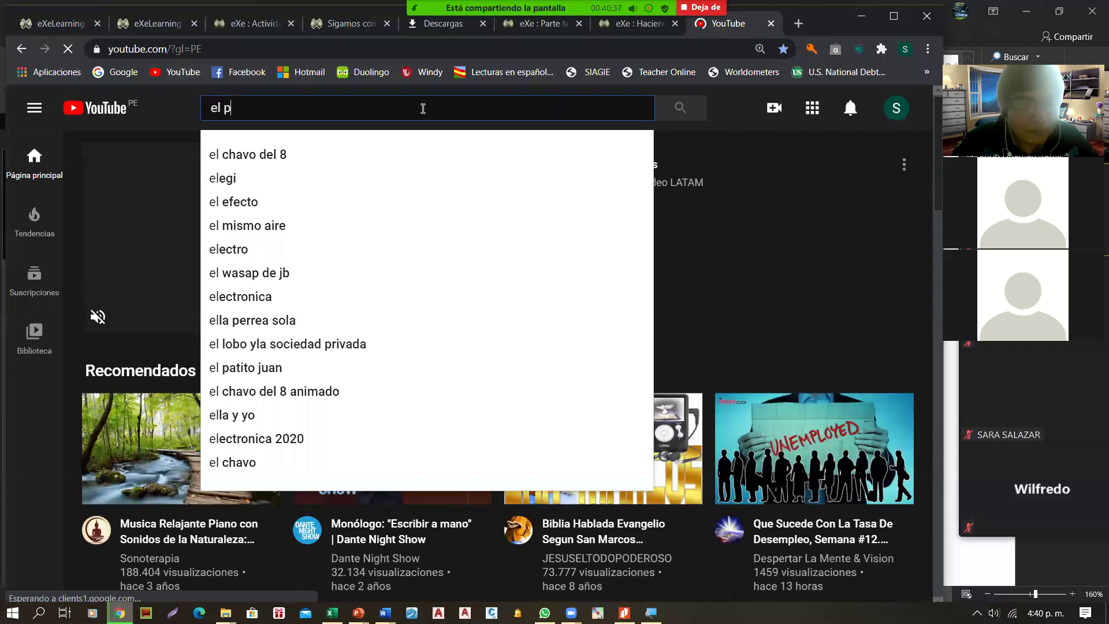
{"action": "type", "text": "resupuesto"}
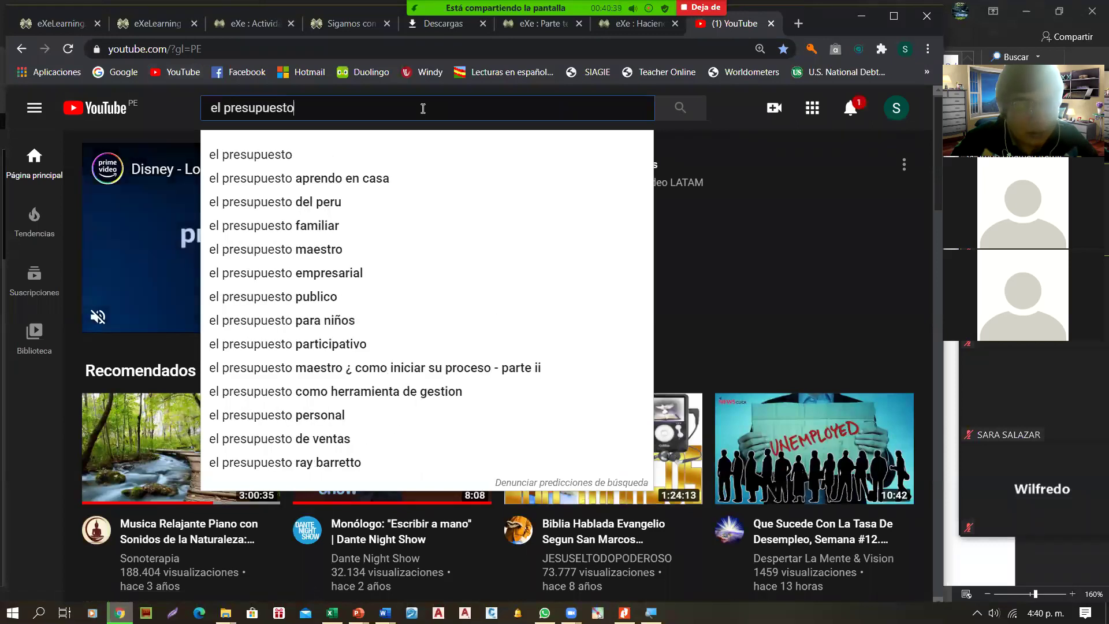
{"action": "key", "text": "Return"}
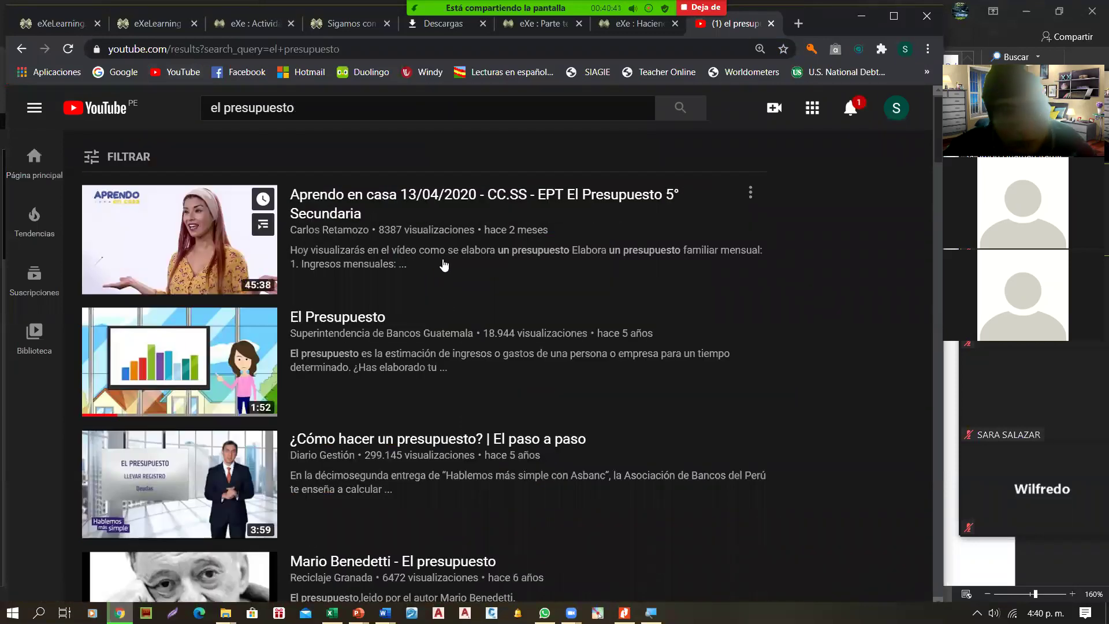
Open the video El Presupuesto by Superintendencia de Bancos Guatemala, pause it and copy its web address.
{"action": "left_click", "coordinate": [172, 358]}
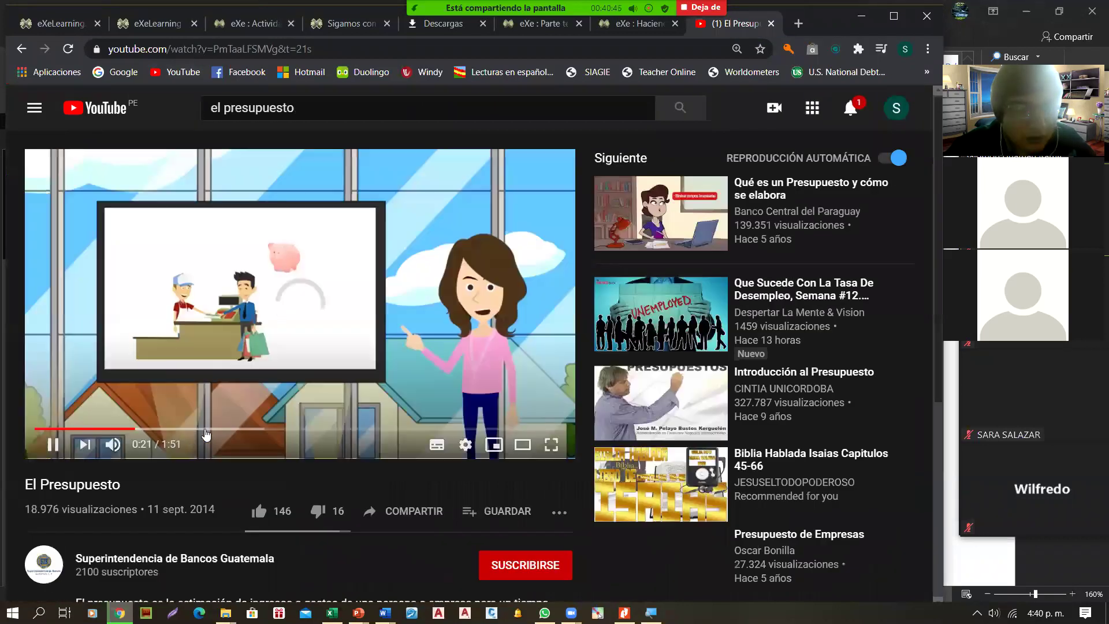
{"action": "left_click", "coordinate": [52, 446]}
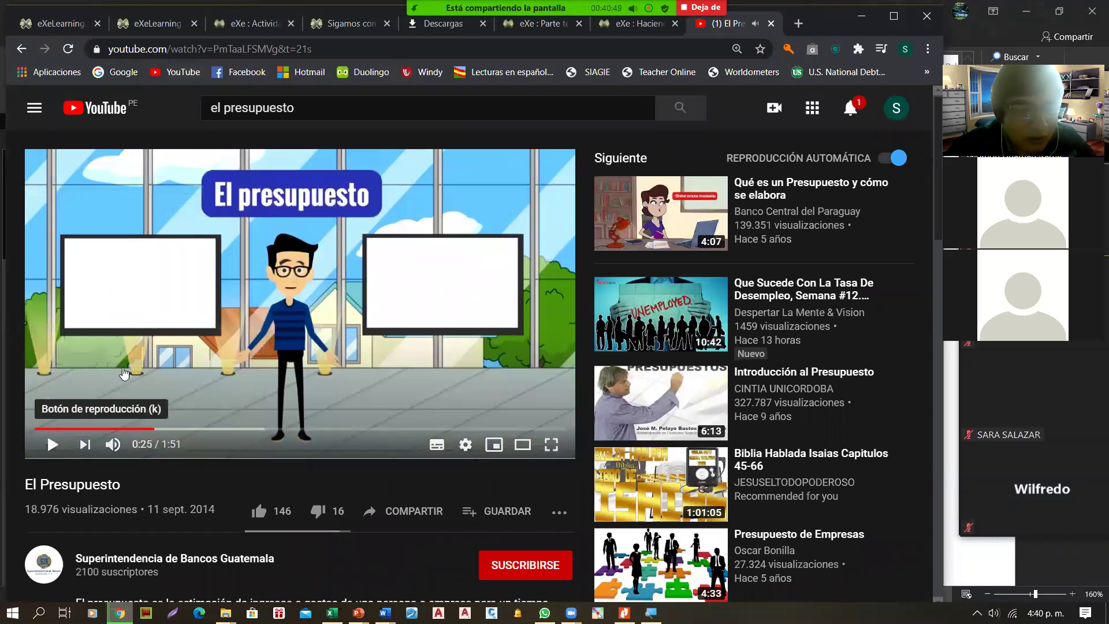
{"action": "left_click", "coordinate": [212, 55]}
{"action": "key", "text": "ctrl+c"}
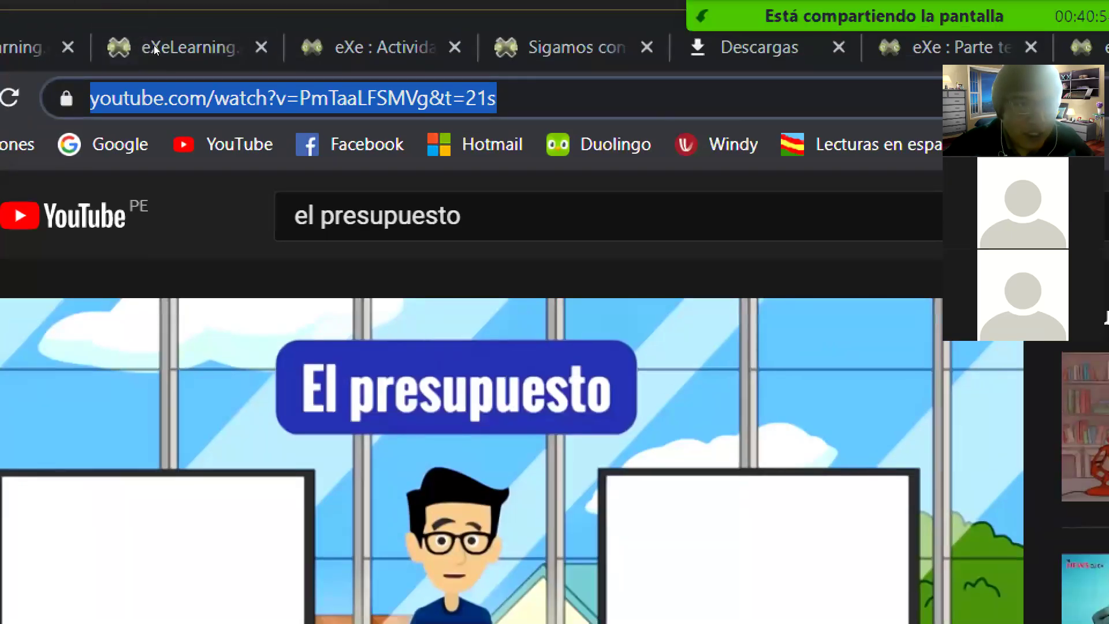
{"action": "right_click", "coordinate": [153, 46]}
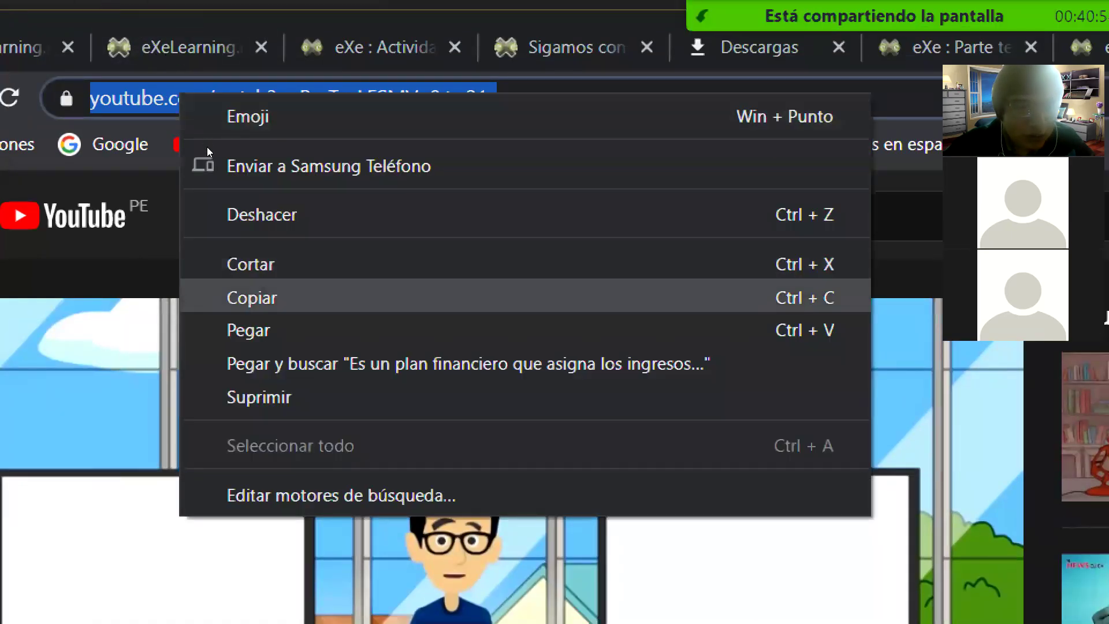
{"action": "key", "text": "Return"}
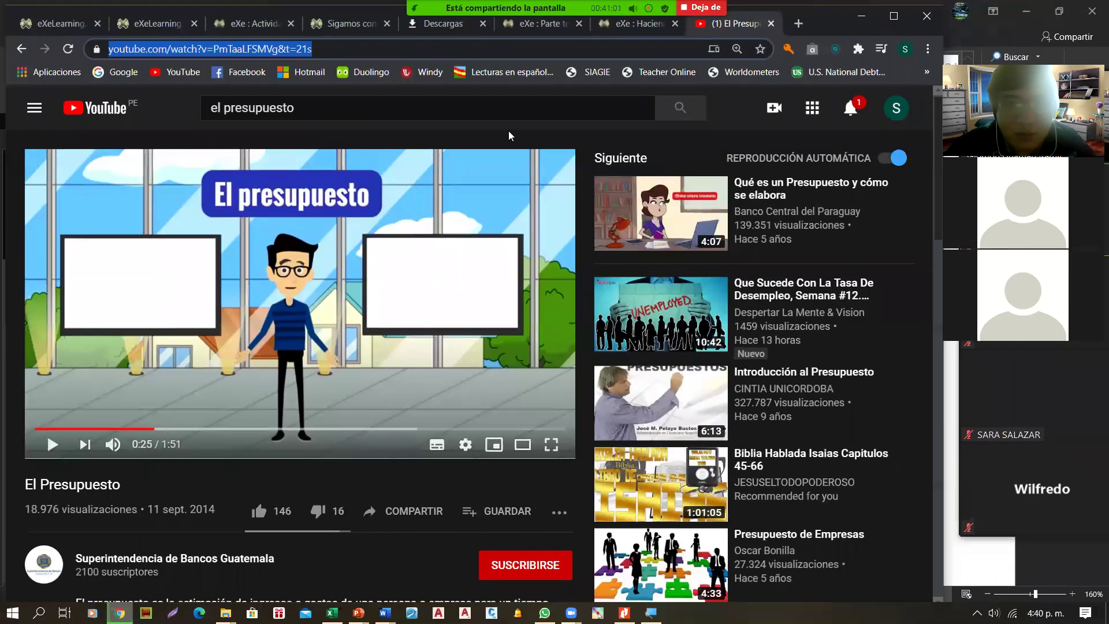
Return to the Parte teórica page and paste the copied YouTube address as the interactive video's URL.
{"action": "left_click", "coordinate": [623, 27]}
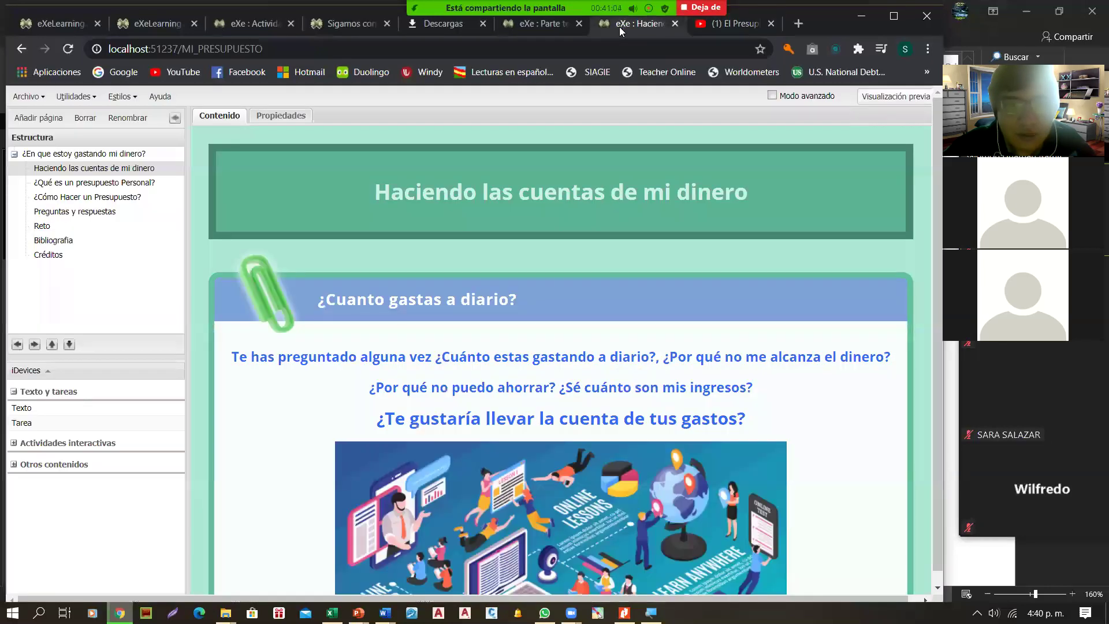
{"action": "left_click", "coordinate": [532, 26]}
{"action": "left_click", "coordinate": [358, 367]}
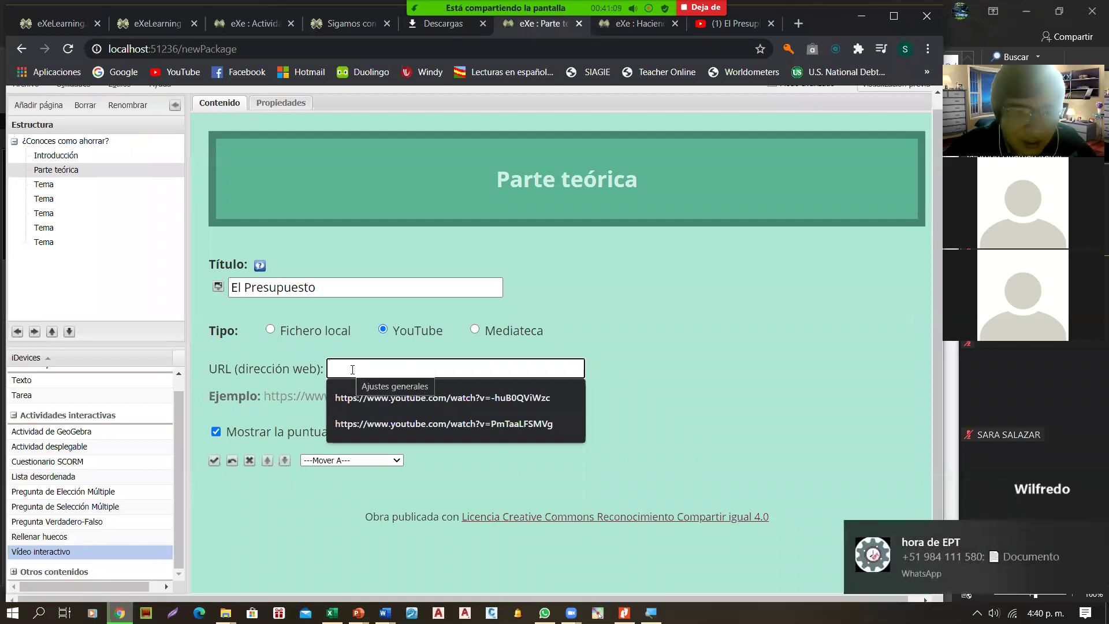
{"action": "right_click", "coordinate": [352, 371]}
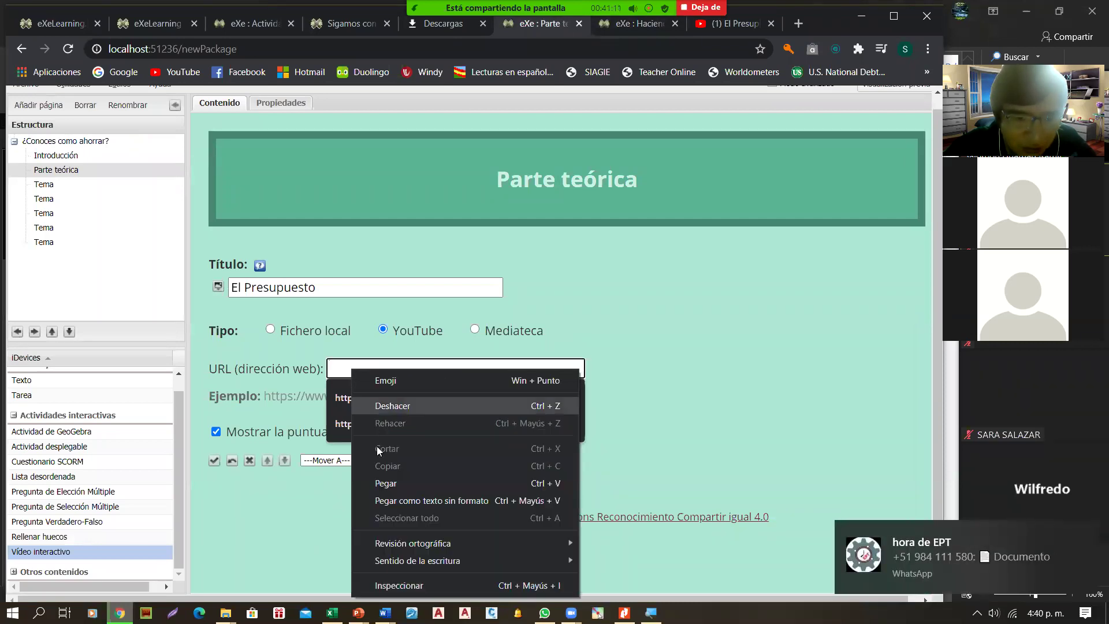
{"action": "left_click", "coordinate": [394, 484]}
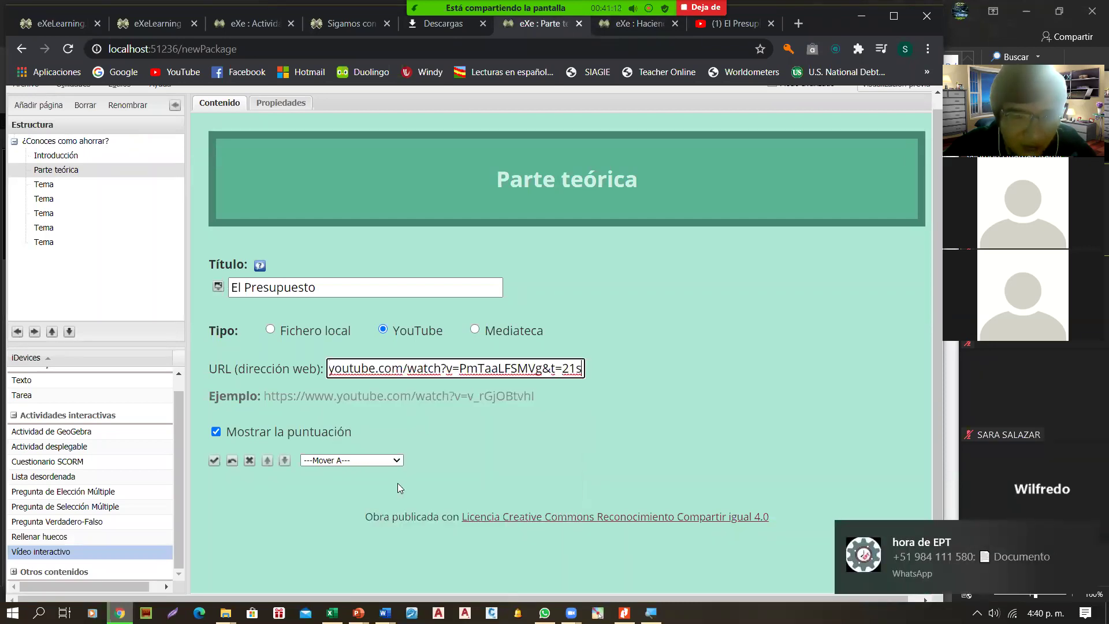
{"action": "left_click", "coordinate": [617, 378]}
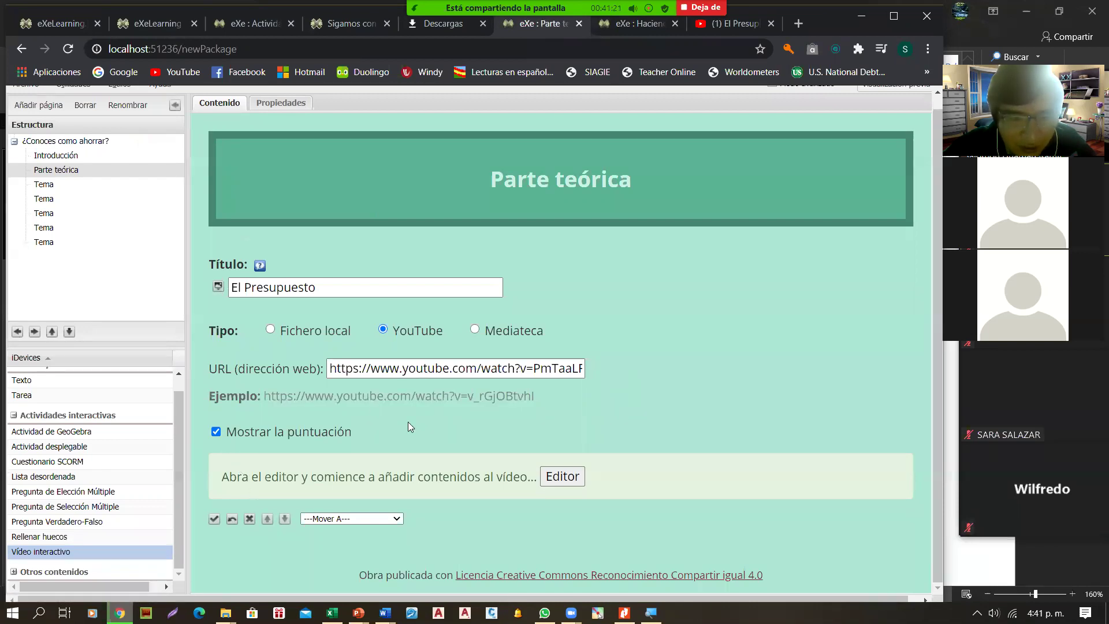
Open the interactive video editor and briefly play the El Presupuesto video, pausing it at 0:01.
{"action": "scroll", "coordinate": [407, 421], "scroll_direction": "down", "scroll_amount": 1}
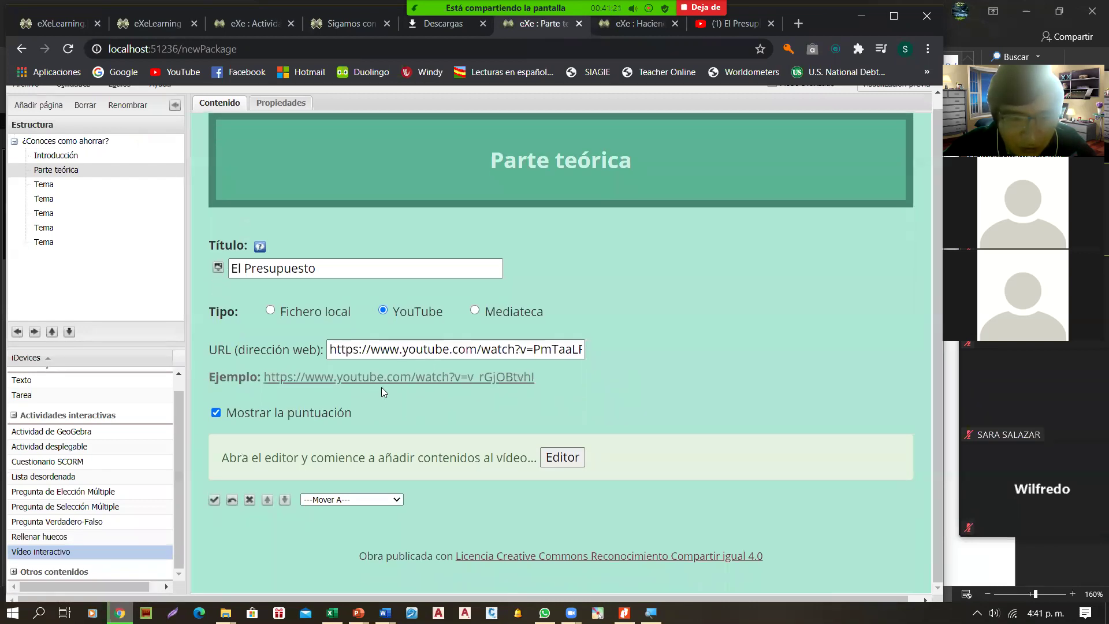
{"action": "left_click", "coordinate": [568, 463]}
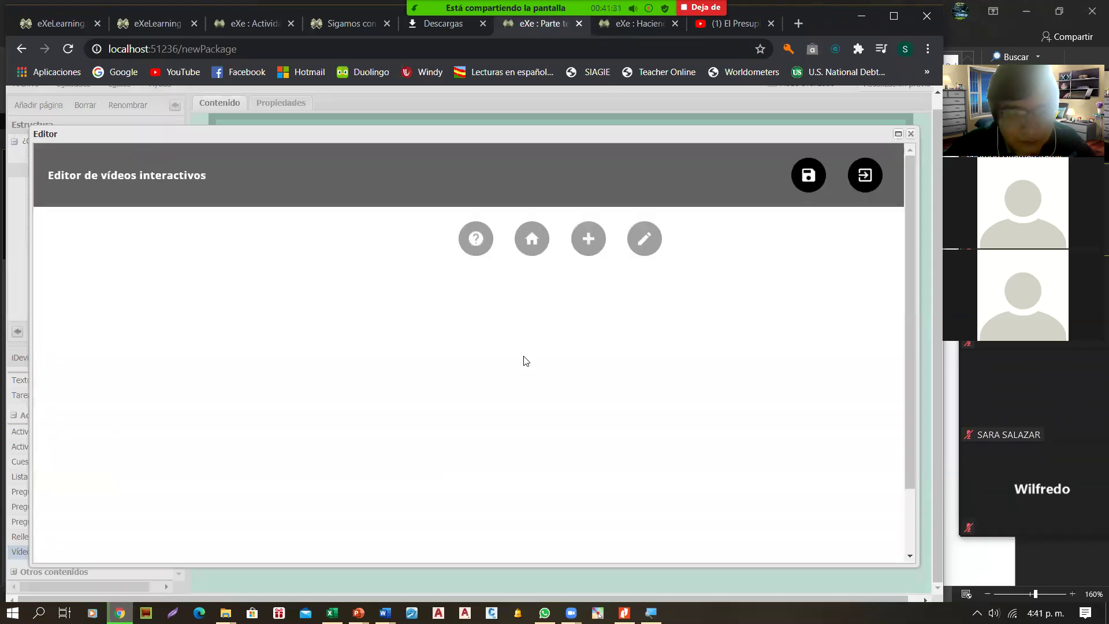
{"action": "scroll", "coordinate": [81, 297], "scroll_direction": "down", "scroll_amount": 1}
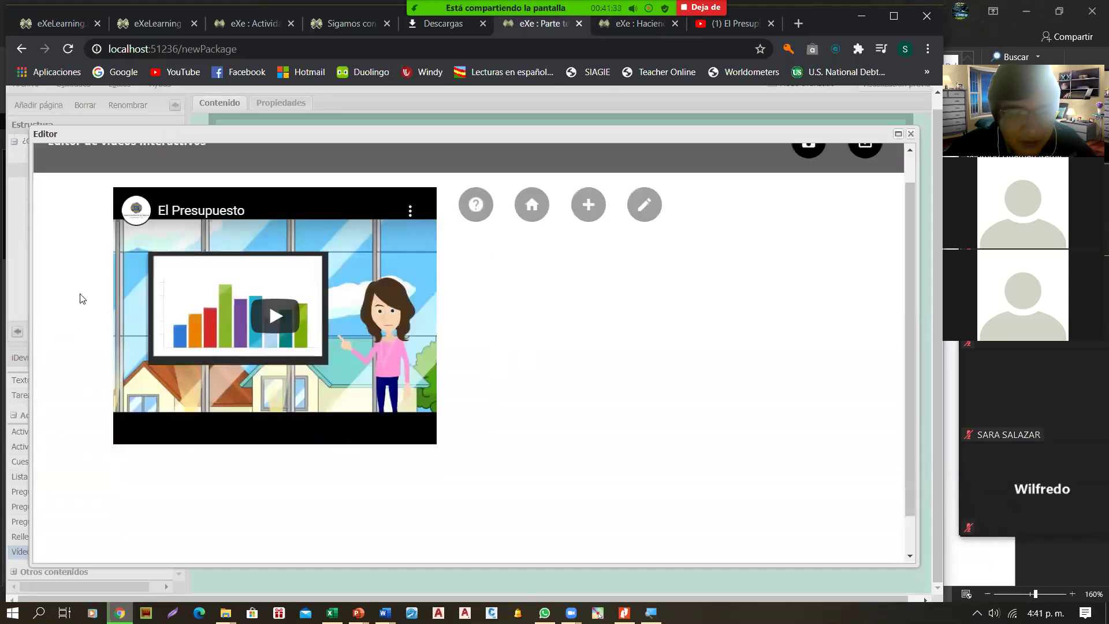
{"action": "scroll", "coordinate": [163, 373], "scroll_direction": "up", "scroll_amount": 1}
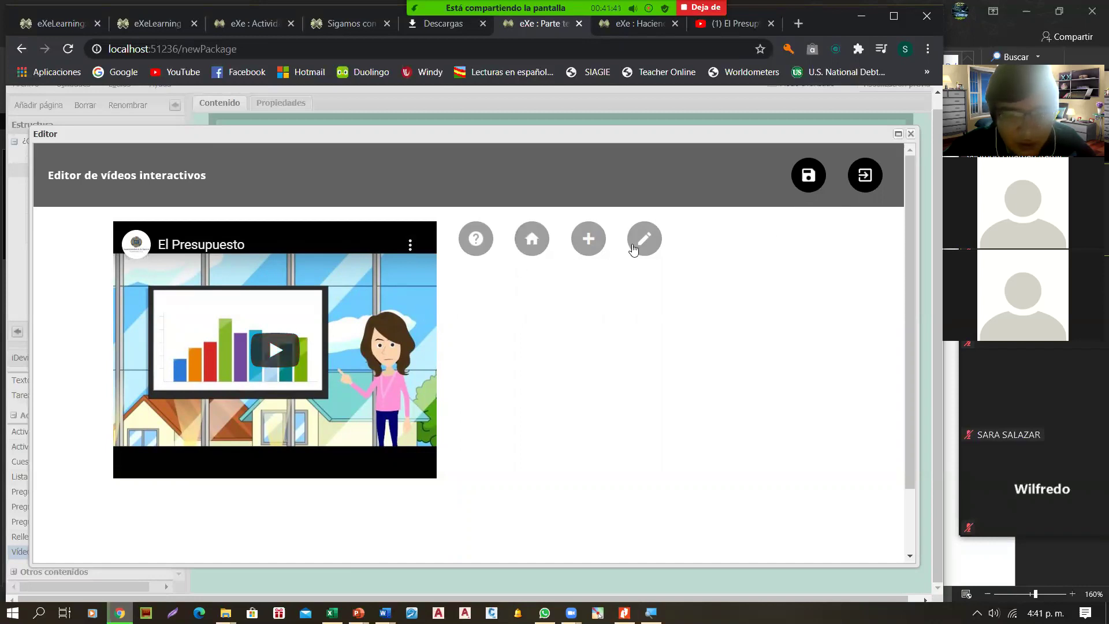
{"action": "left_click", "coordinate": [292, 346]}
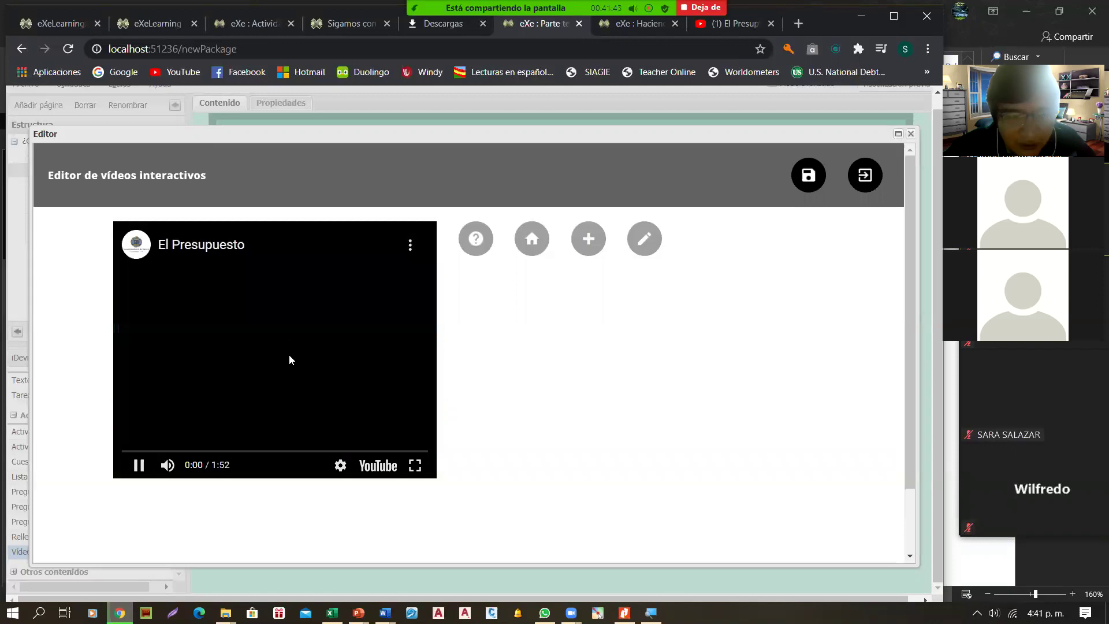
{"action": "left_click", "coordinate": [127, 469]}
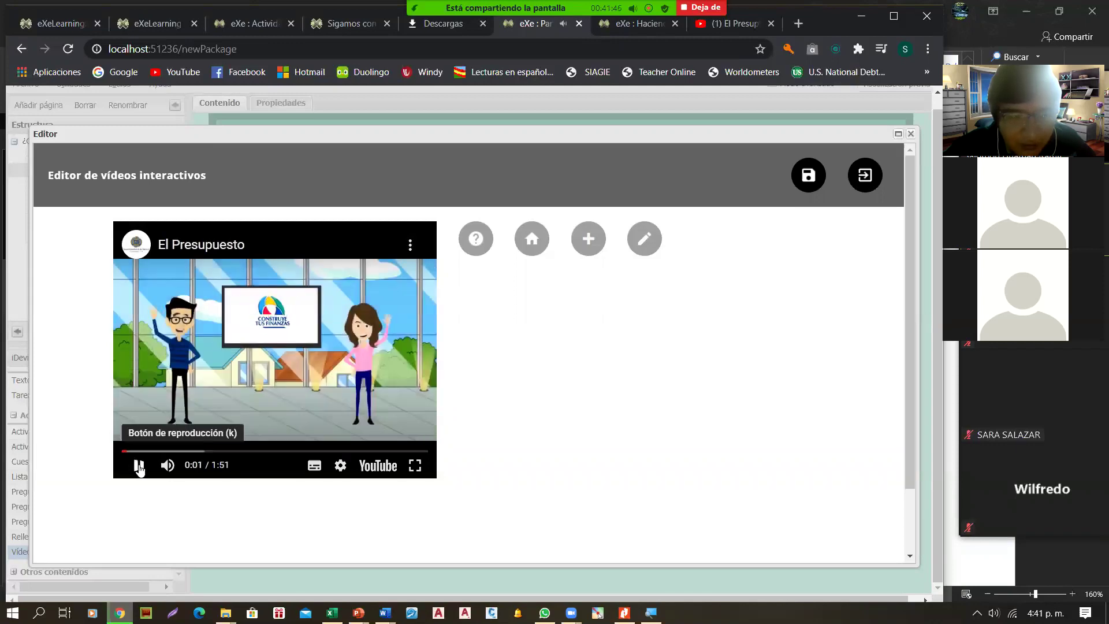
Start a cover for the interactive video with the title "El presupuesto".
{"action": "left_click", "coordinate": [530, 245]}
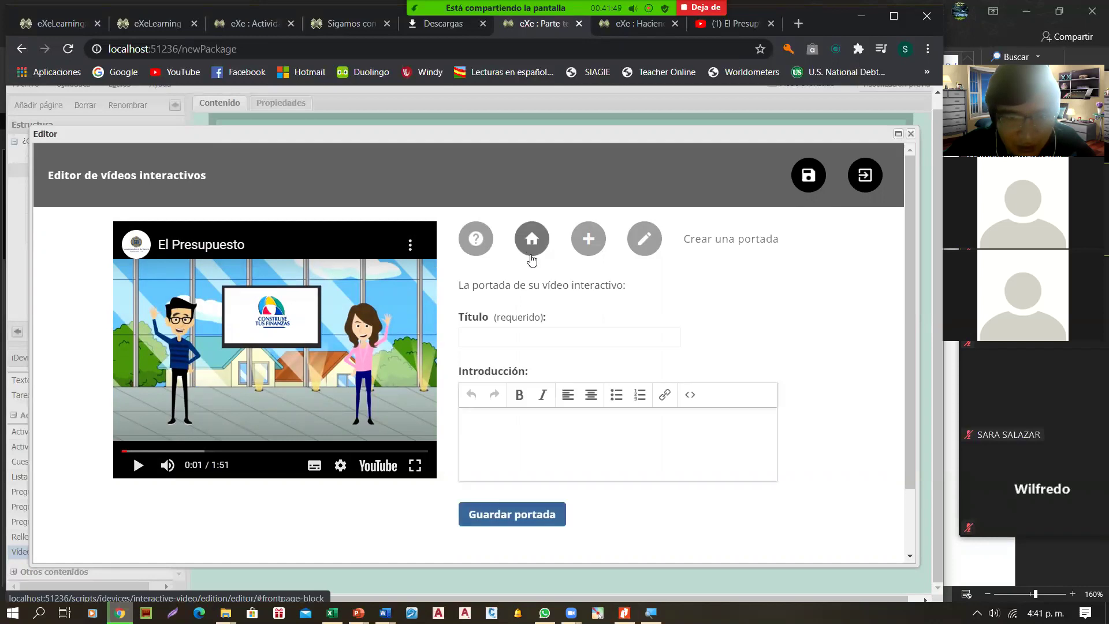
{"action": "left_click", "coordinate": [503, 335]}
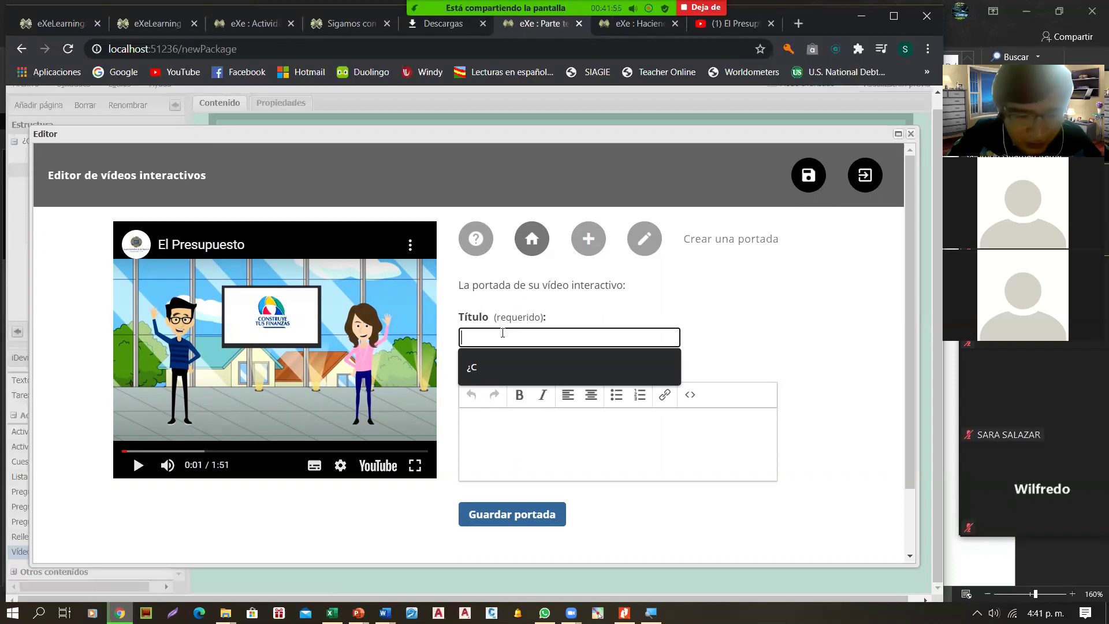
{"action": "type", "text": "El presu"}
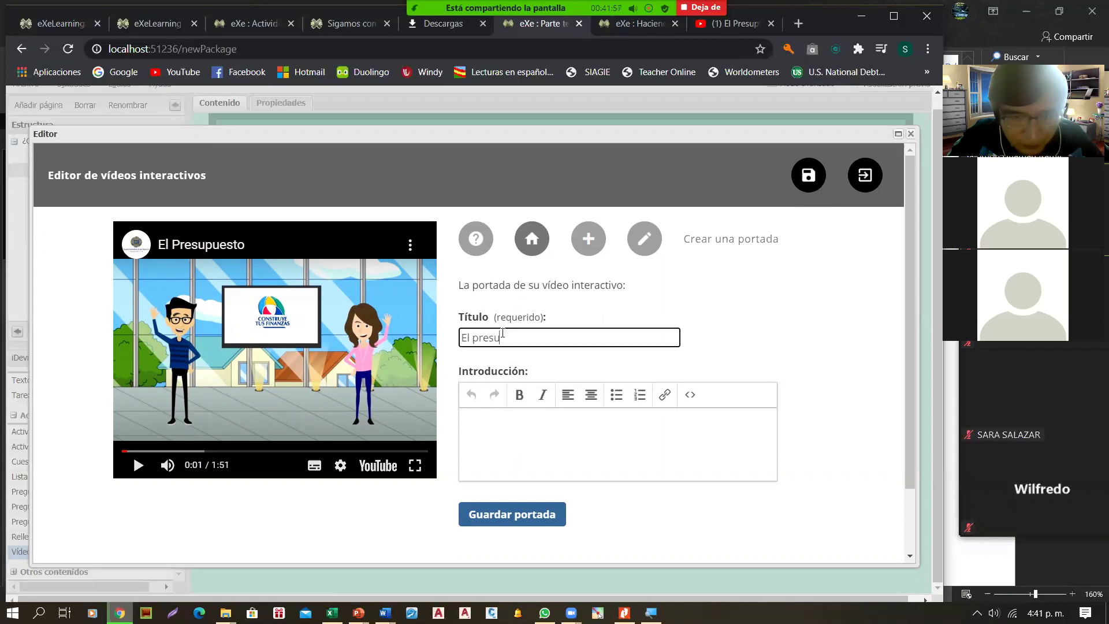
{"action": "type", "text": "puesto"}
Write the cover introduction "Este video te permitirá conocer cómo hacer un presupuesto".
{"action": "left_click", "coordinate": [506, 417]}
{"action": "type", "text": "Este video"}
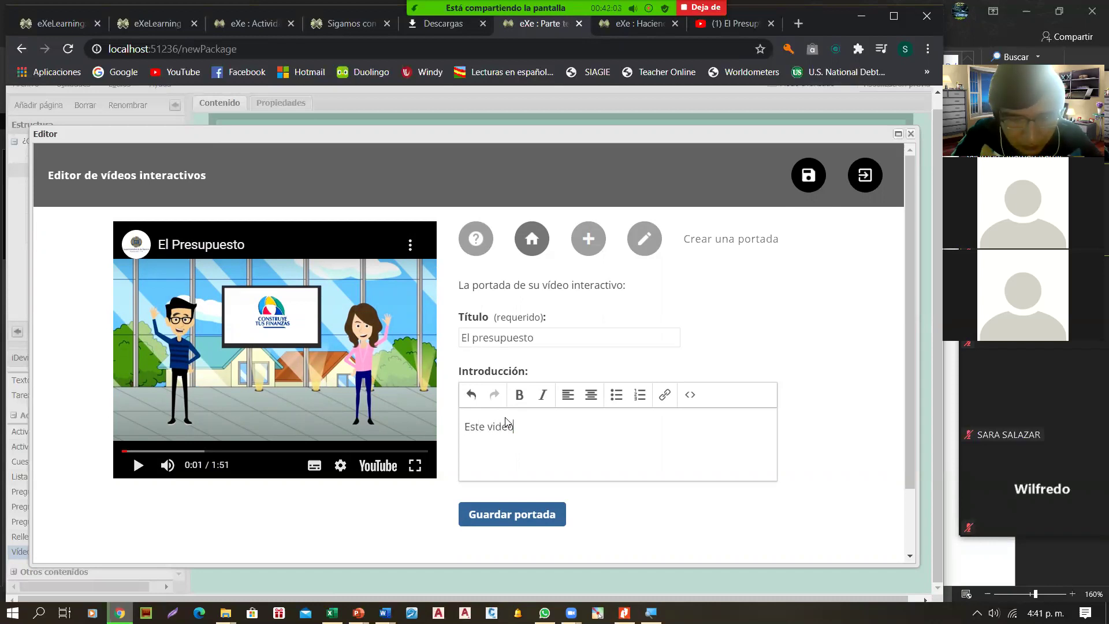
{"action": "type", "text": " te permitirá conocer cómo"}
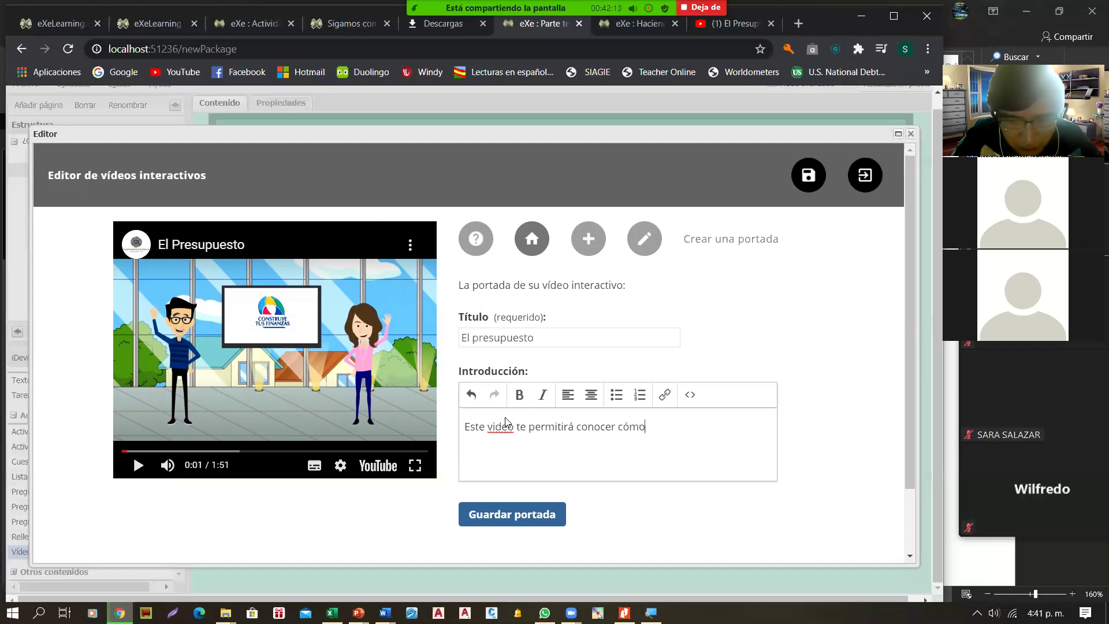
{"action": "type", "text": "un "}
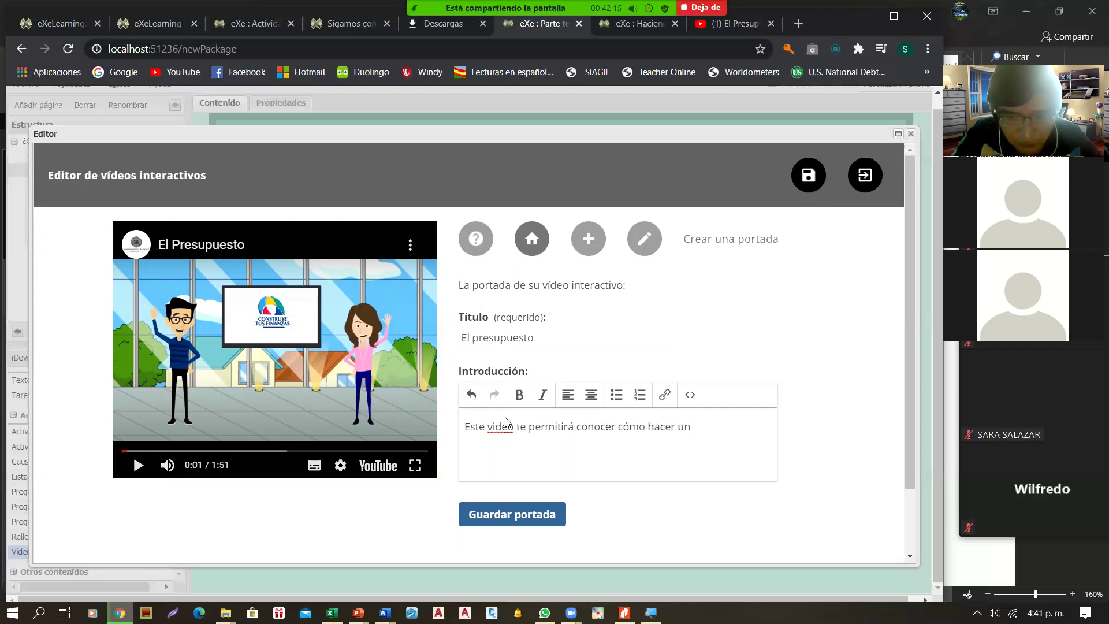
{"action": "type", "text": "presupuesto"}
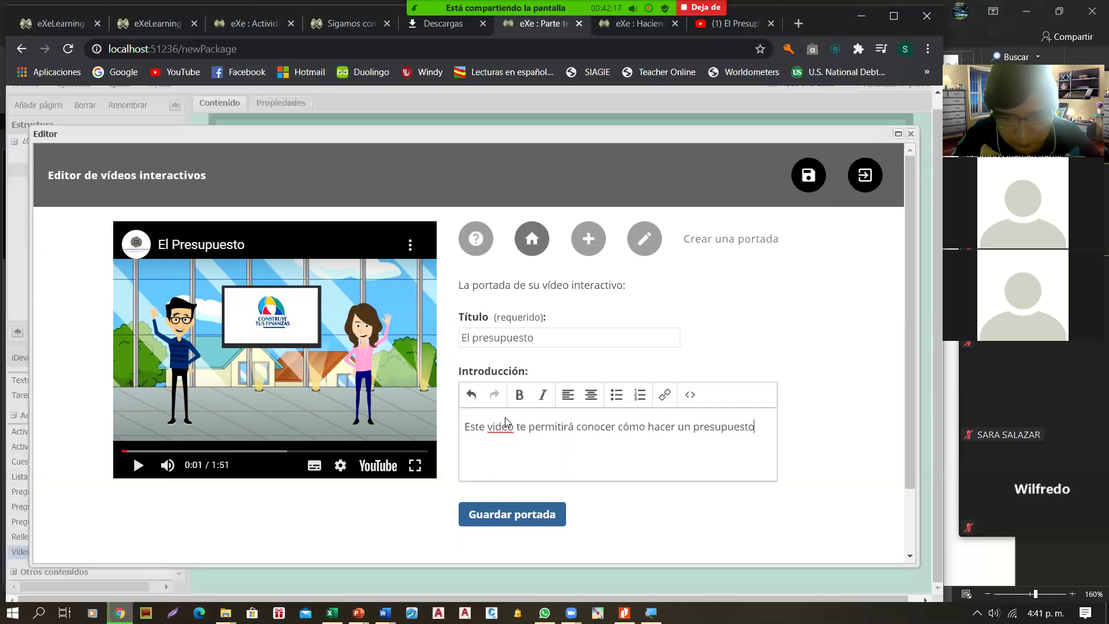
{"action": "left_click", "coordinate": [571, 329]}
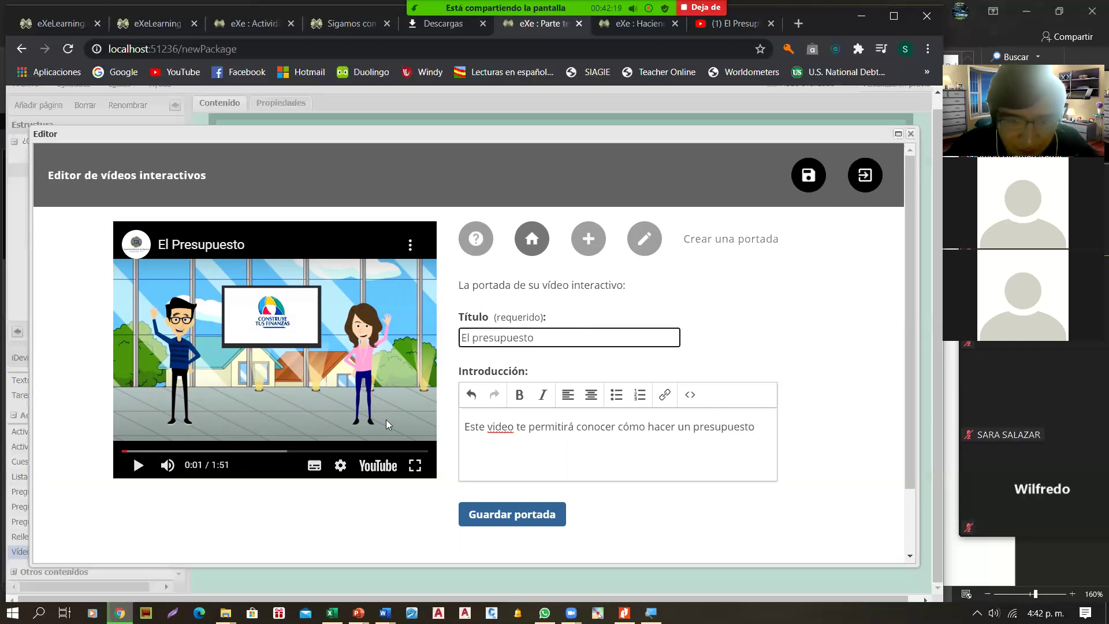
Advance the video in the editor to 0:23 and leave it paused there.
{"action": "left_click", "coordinate": [228, 373]}
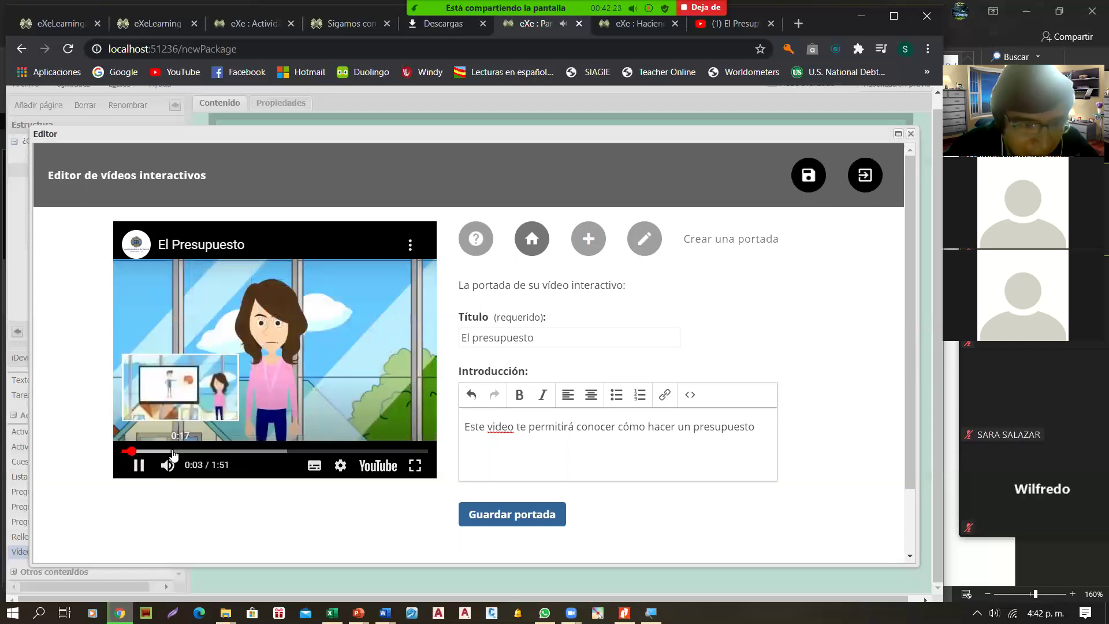
{"action": "left_click", "coordinate": [172, 450]}
{"action": "left_click", "coordinate": [139, 465]}
{"action": "left_click", "coordinate": [189, 451]}
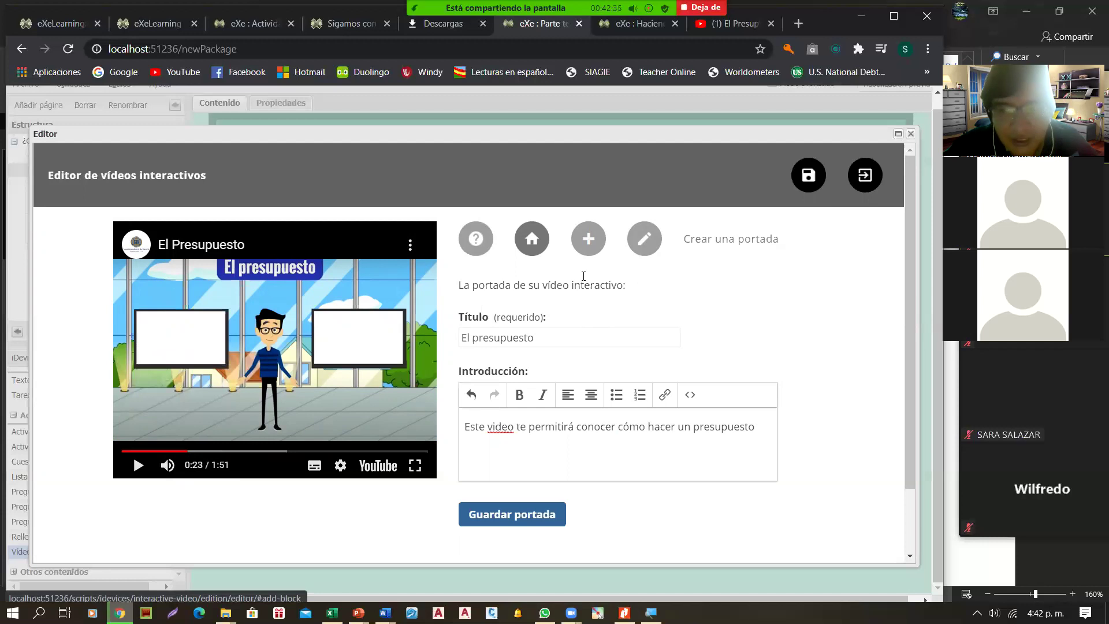
Start a new single-answer question frame at 00:00:23 of the video.
{"action": "left_click", "coordinate": [594, 247]}
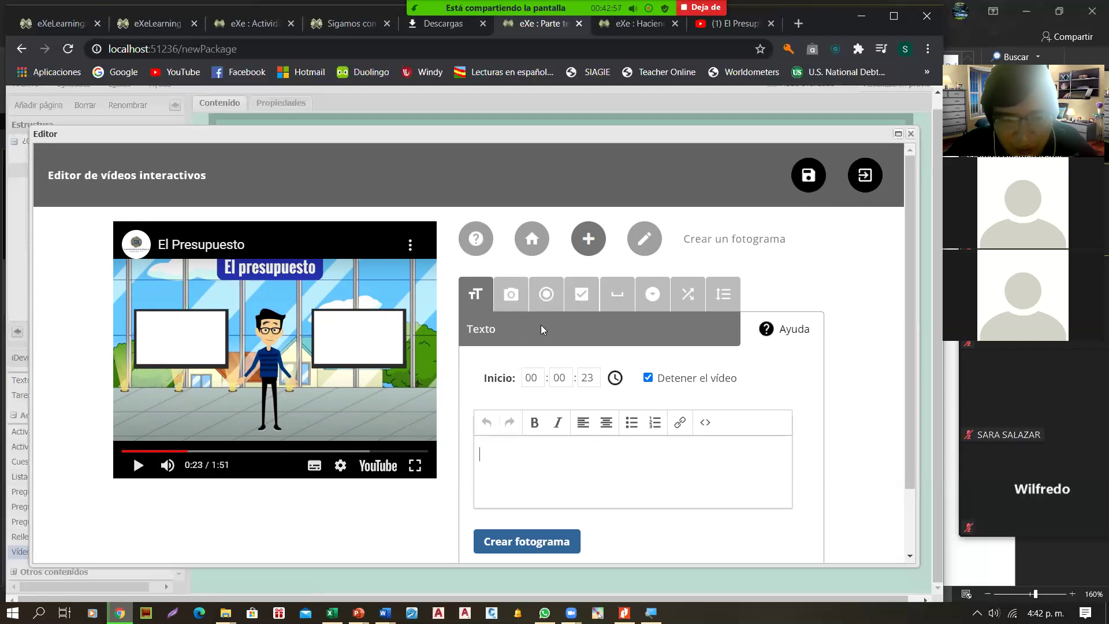
{"action": "left_click", "coordinate": [511, 294]}
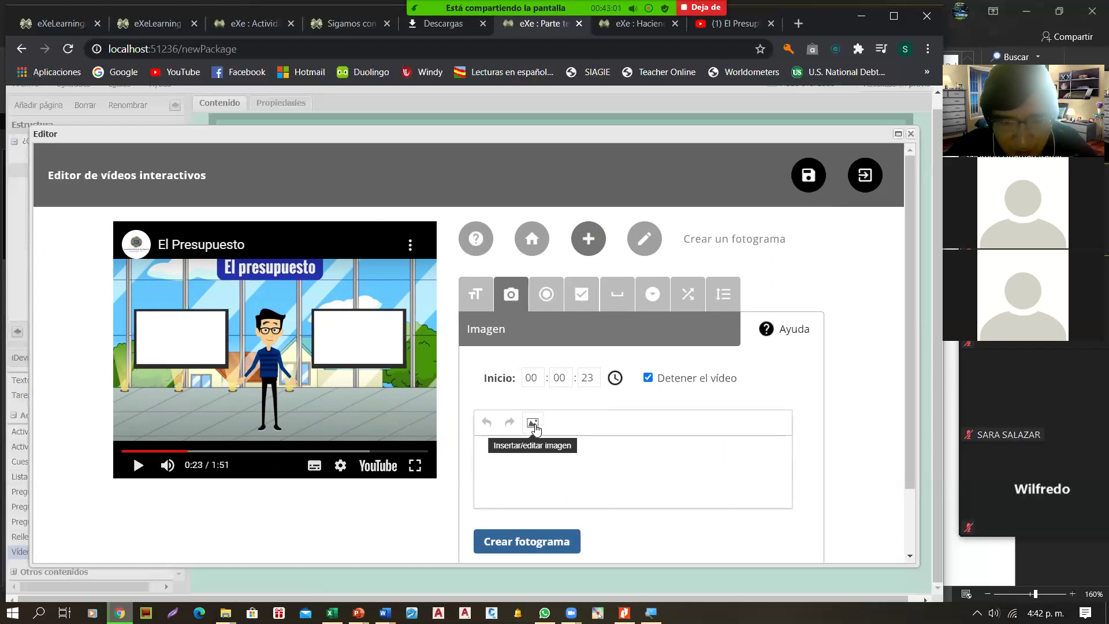
{"action": "left_click", "coordinate": [547, 299]}
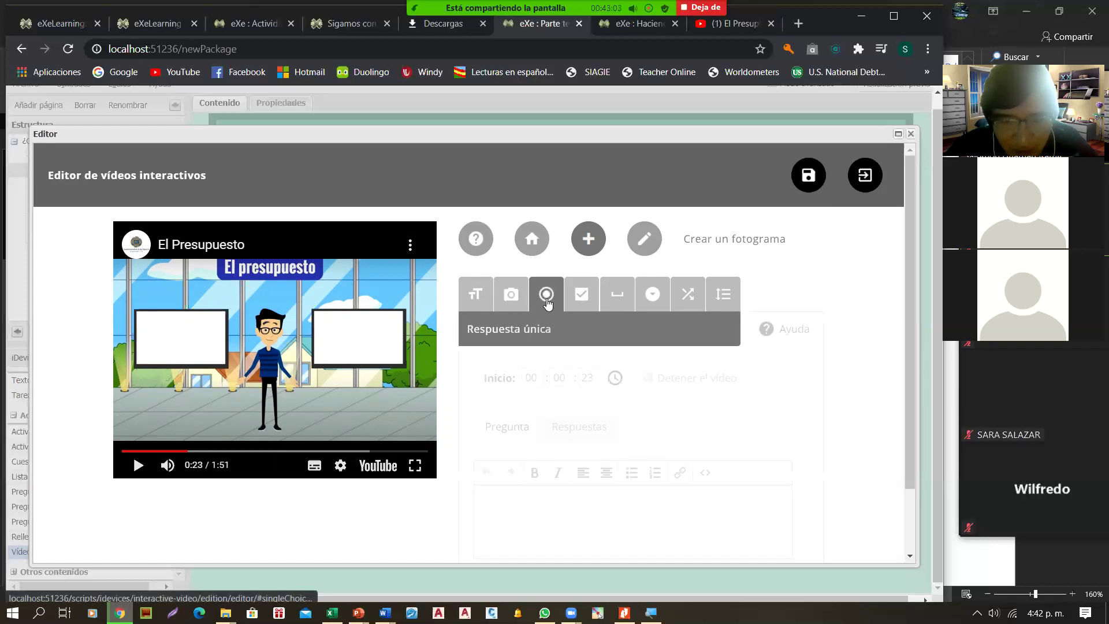
{"action": "scroll", "coordinate": [521, 516], "scroll_direction": "down", "scroll_amount": 1}
{"action": "scroll", "coordinate": [521, 517], "scroll_direction": "down", "scroll_amount": 1}
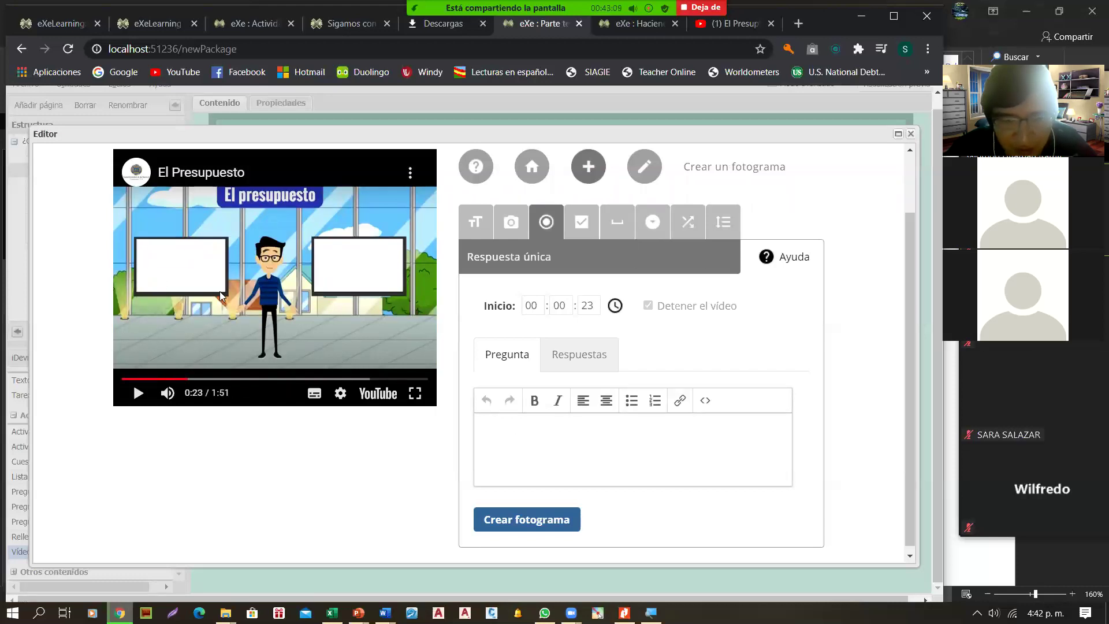
{"action": "scroll", "coordinate": [73, 319], "scroll_direction": "up", "scroll_amount": 2}
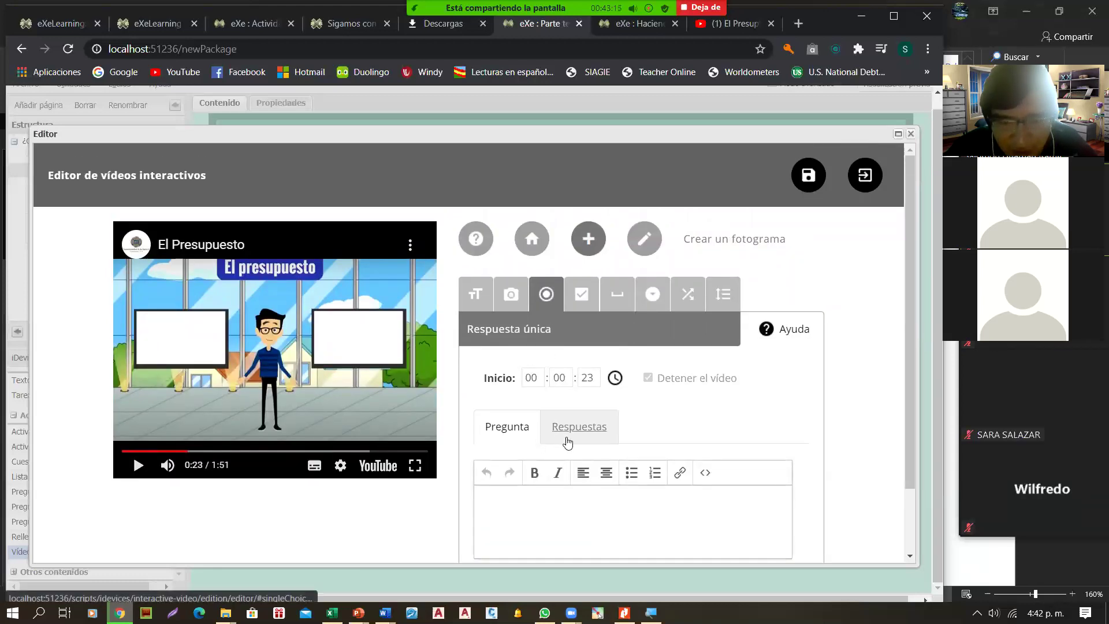
{"action": "scroll", "coordinate": [568, 442], "scroll_direction": "down", "scroll_amount": 2}
Write the frame's question "¿Qué es el presupuesto?".
{"action": "left_click", "coordinate": [577, 354]}
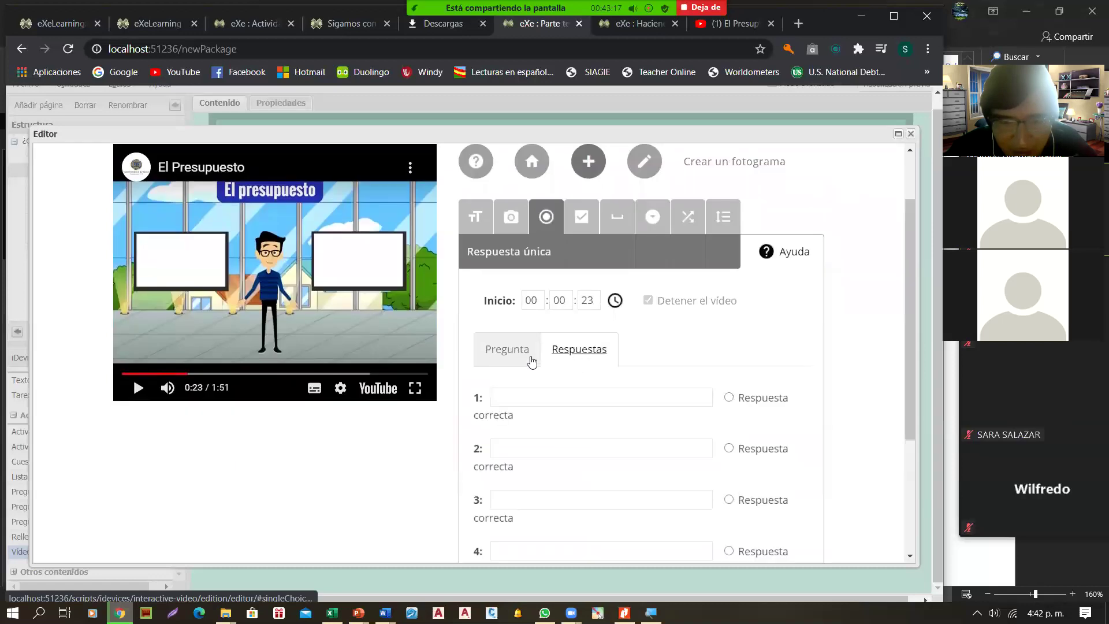
{"action": "left_click", "coordinate": [507, 349]}
{"action": "left_click", "coordinate": [537, 423]}
{"action": "type", "text": "¿"}
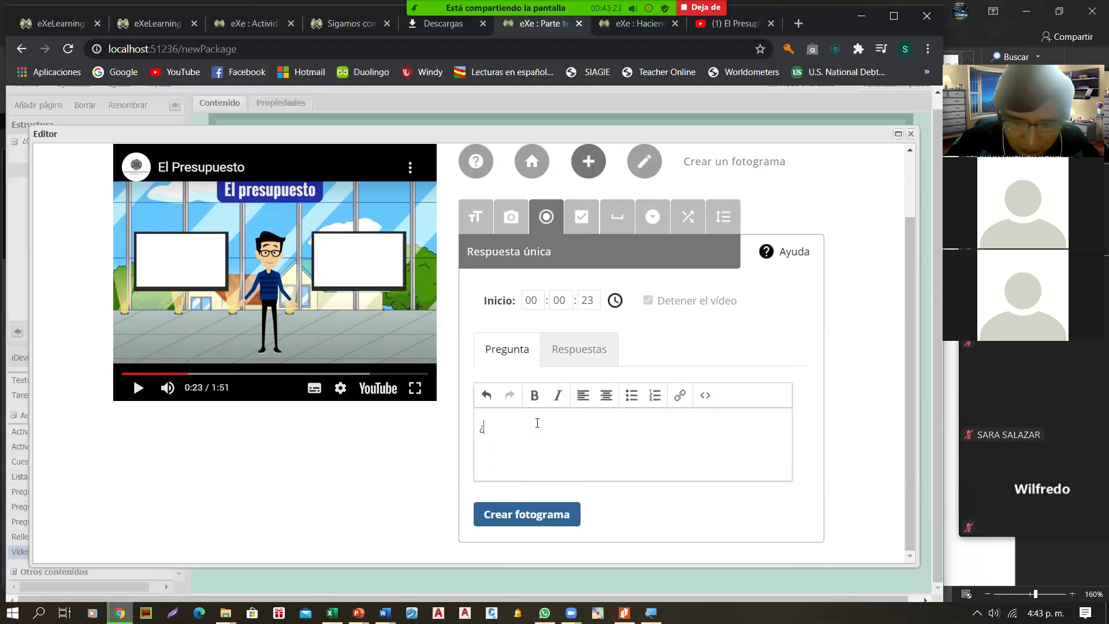
{"action": "type", "text": "Qu"}
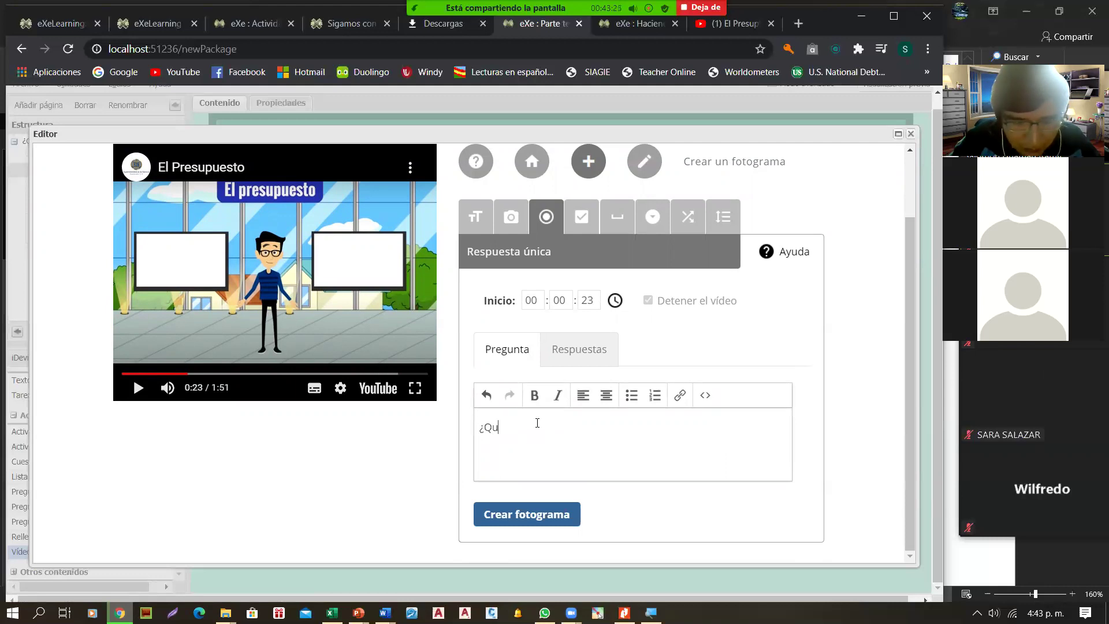
{"action": "type", "text": "é es el presupuesto?"}
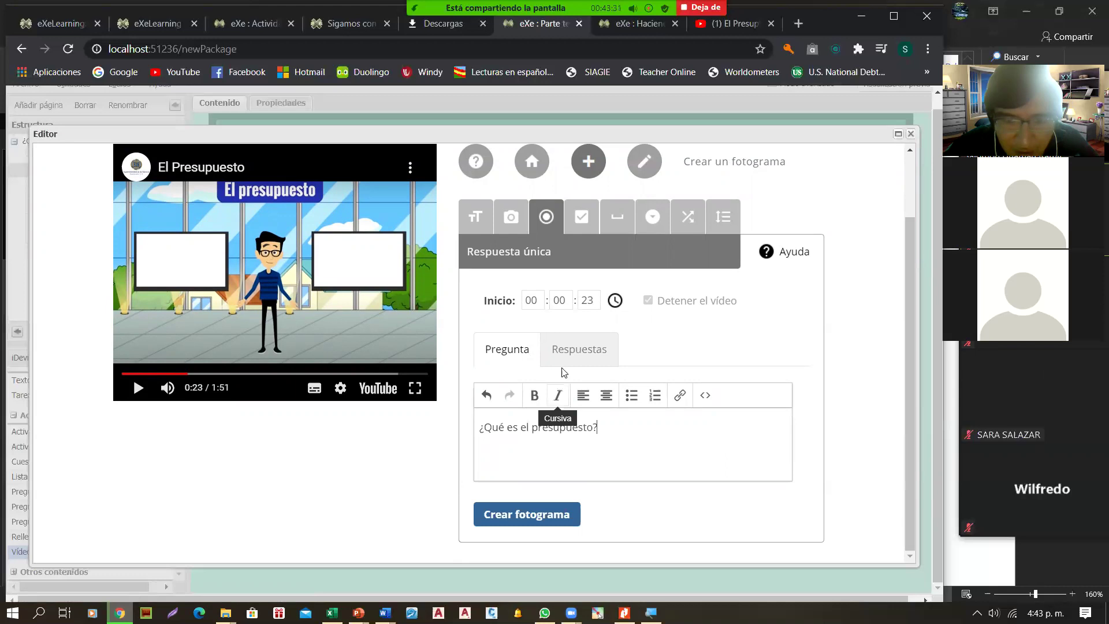
Enter three answers: "Es pagarse a uno mismo", "Es guardarlo en lugar seguro" and "mis gastos son iguales a mis ingresos".
{"action": "left_click", "coordinate": [568, 351]}
{"action": "scroll", "coordinate": [573, 447], "scroll_direction": "down", "scroll_amount": 3}
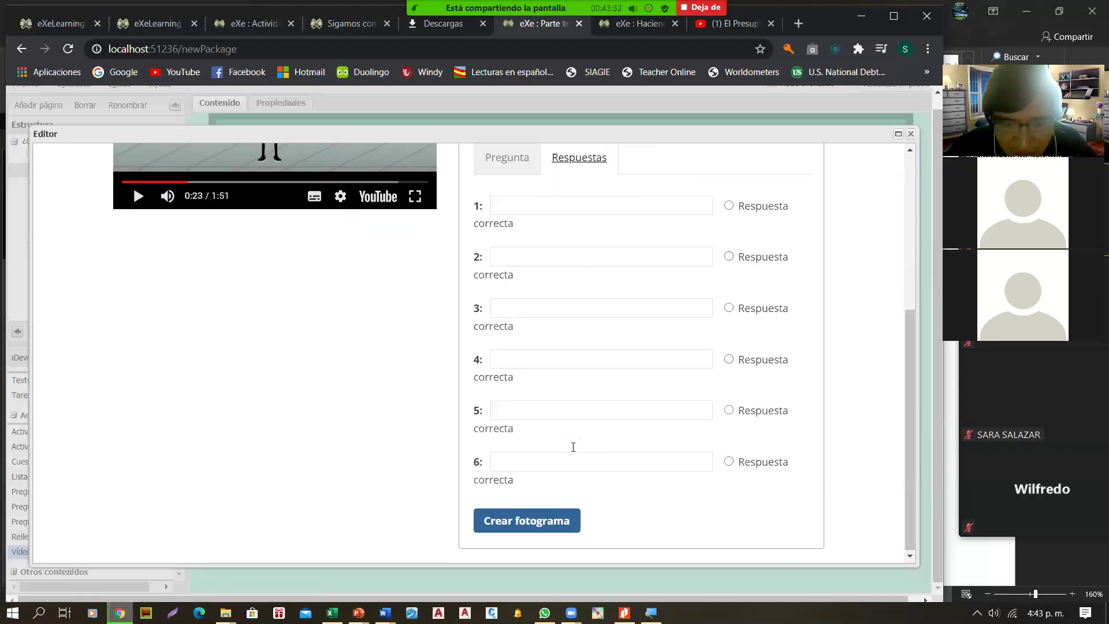
{"action": "left_click", "coordinate": [569, 206]}
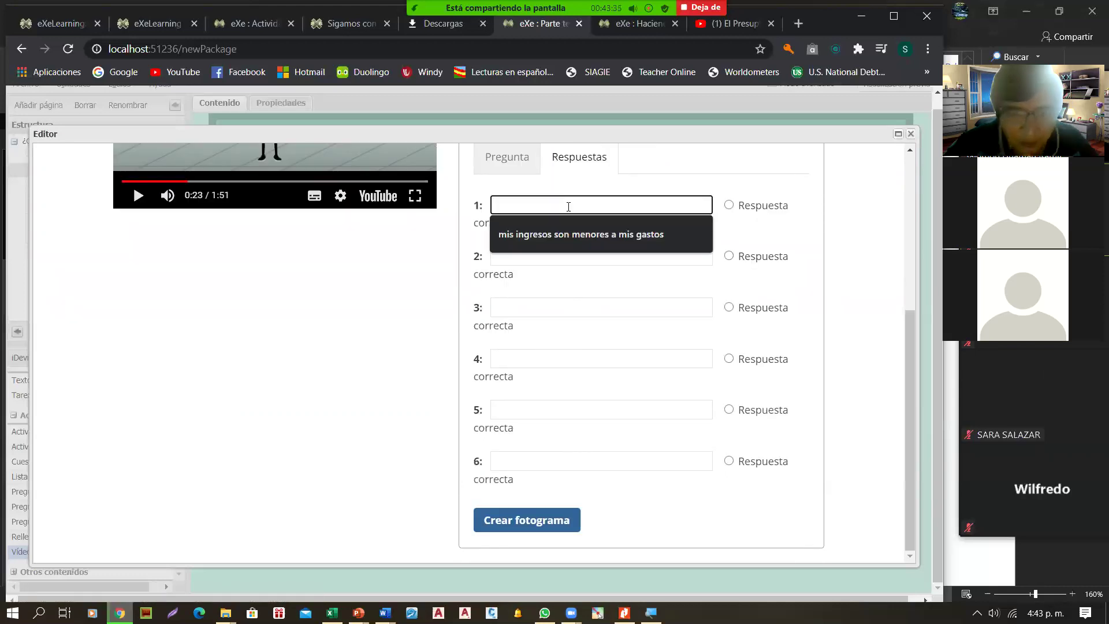
{"action": "type", "text": "Es"}
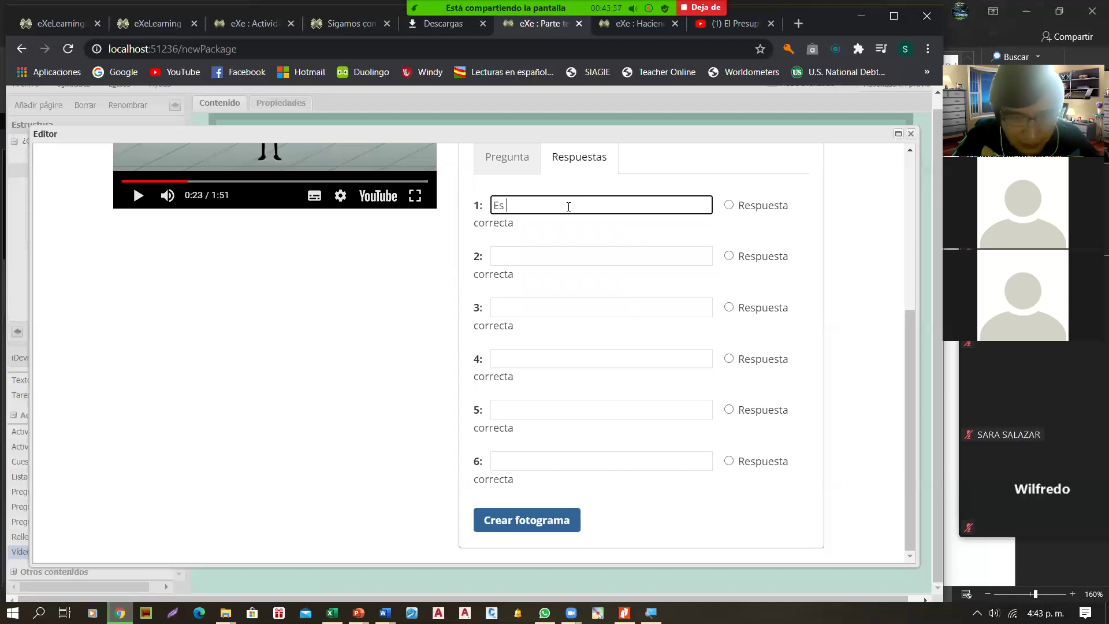
{"action": "type", "text": " pagar"}
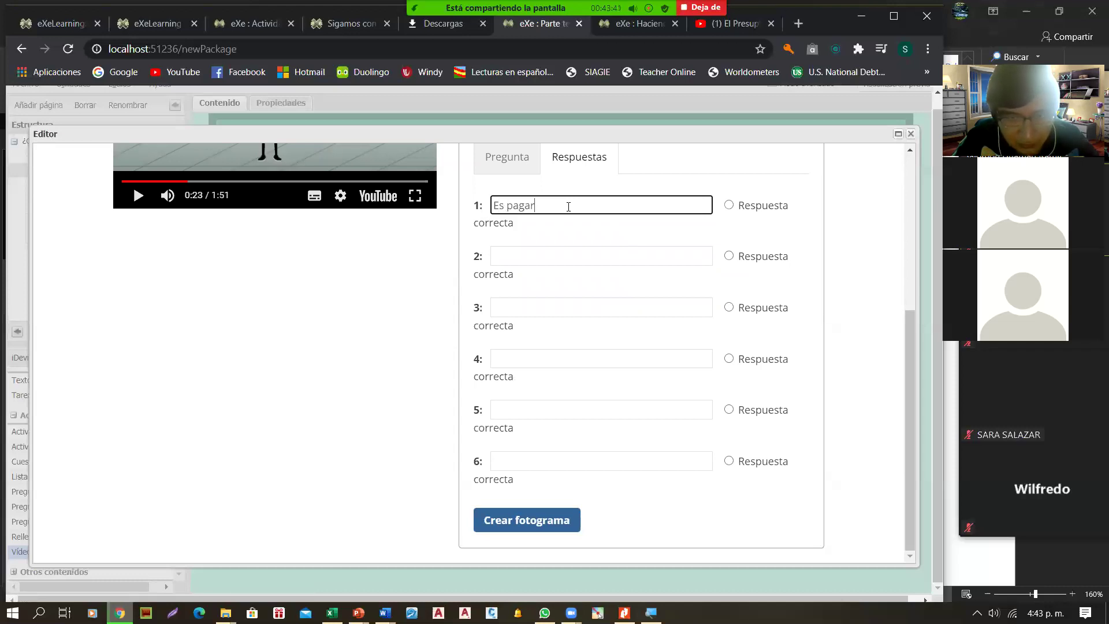
{"action": "type", "text": "se a uno mismo"}
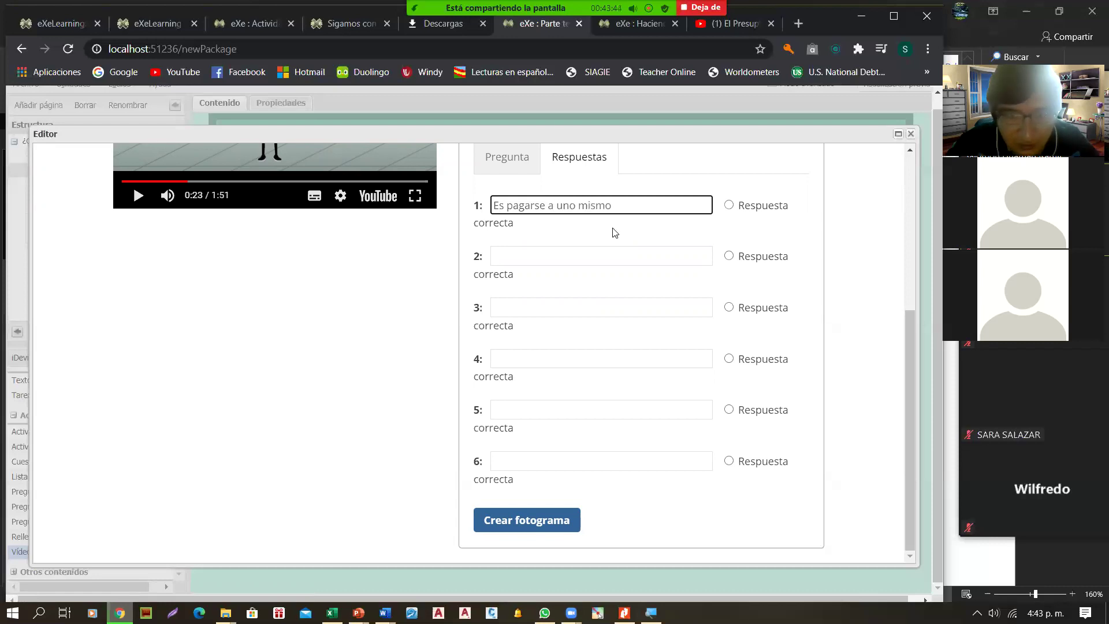
{"action": "left_click", "coordinate": [614, 252]}
{"action": "type", "text": "Es guardarlo en lugar seguro"}
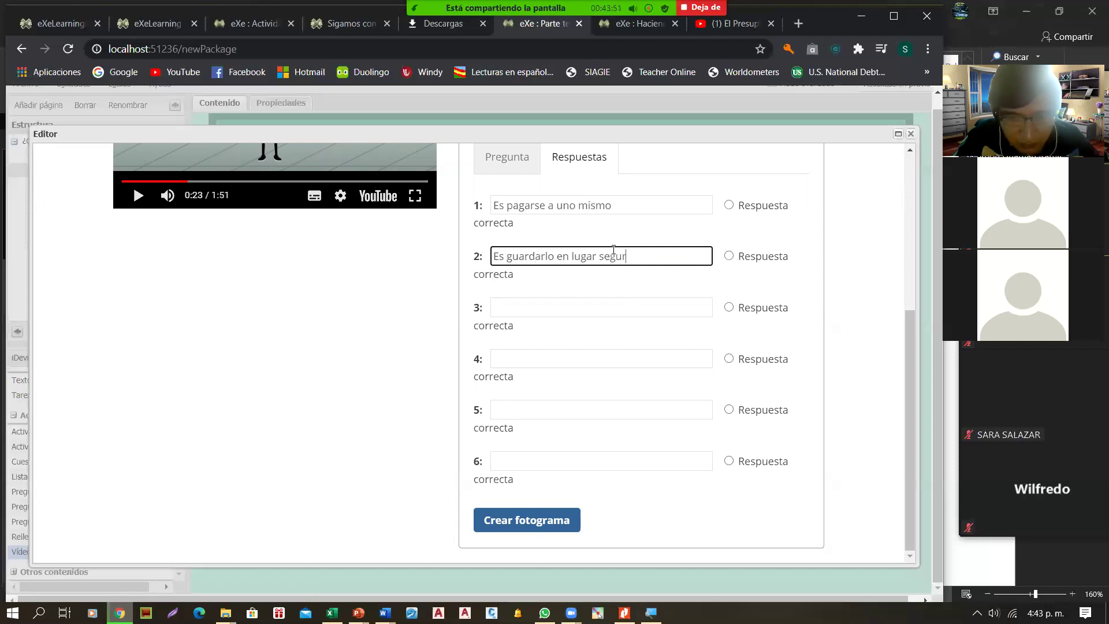
{"action": "left_click", "coordinate": [577, 312]}
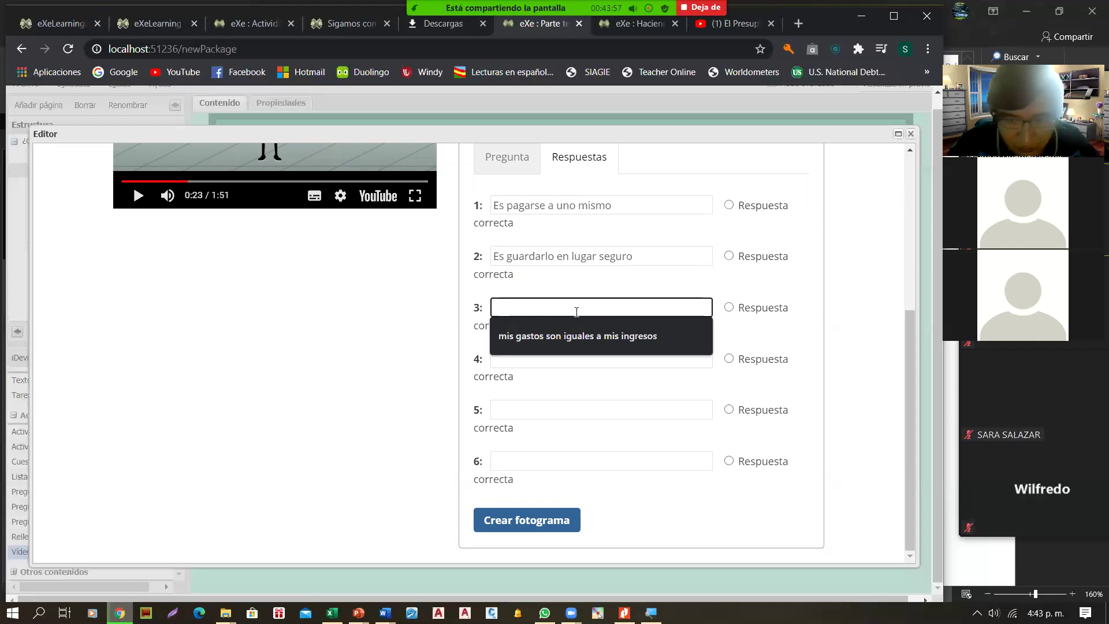
{"action": "left_click", "coordinate": [633, 328]}
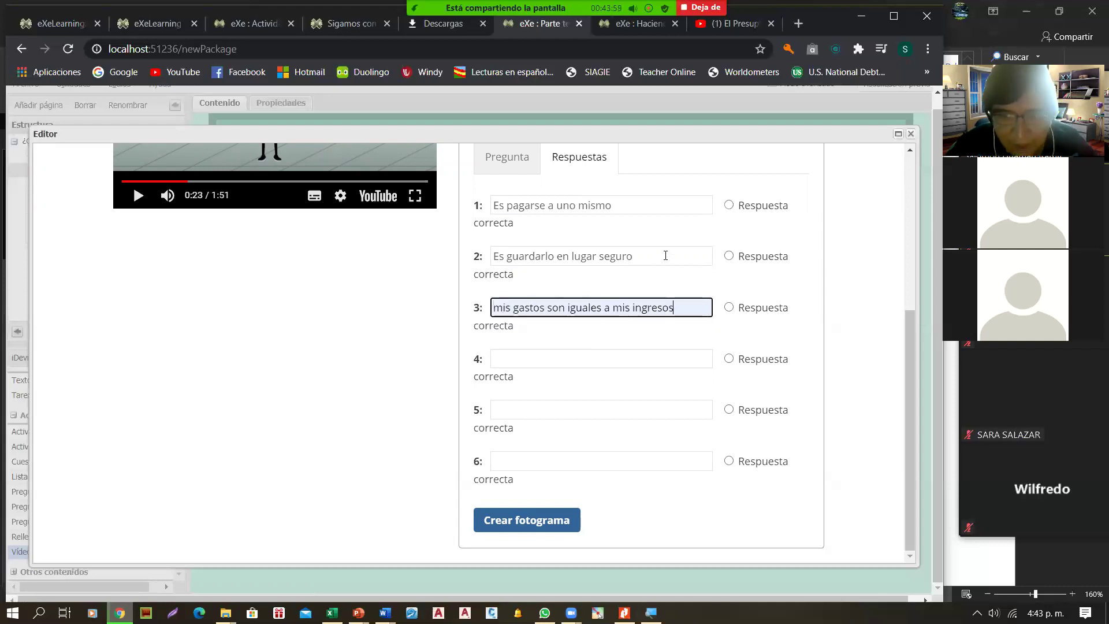
Mark the first answer as correct and create the frame, accepting the save reminder.
{"action": "left_click", "coordinate": [728, 205]}
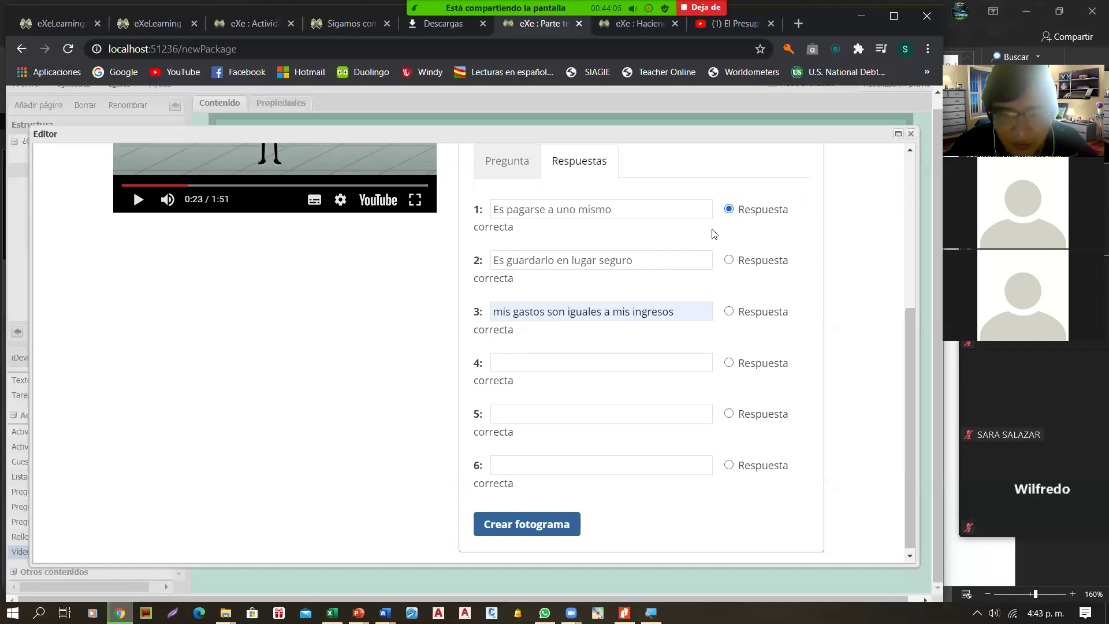
{"action": "left_click", "coordinate": [529, 521]}
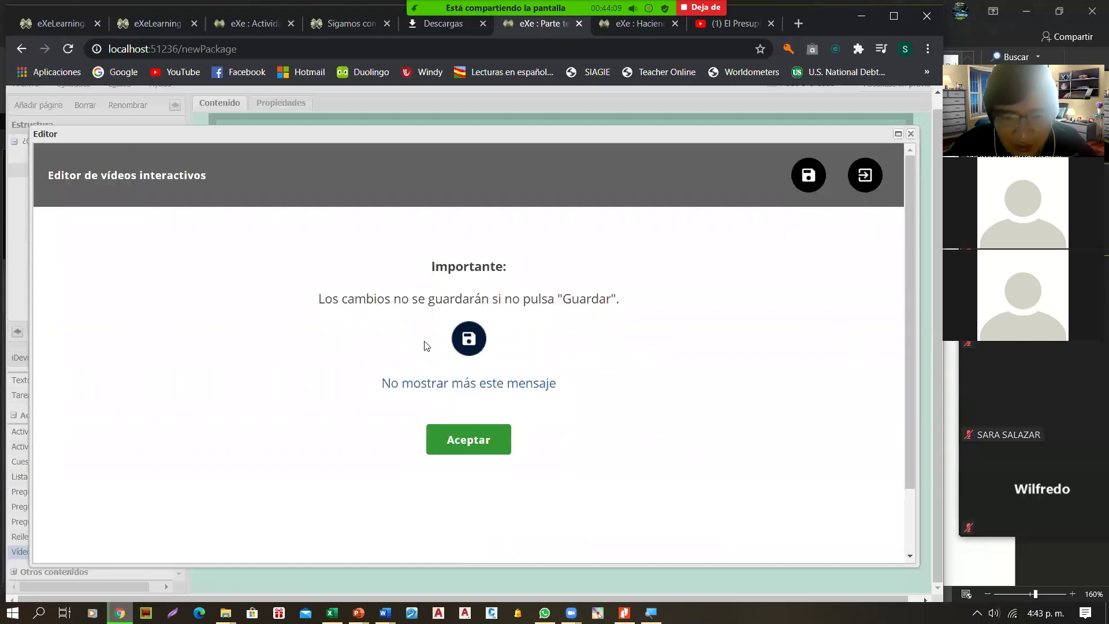
{"action": "left_click", "coordinate": [460, 439]}
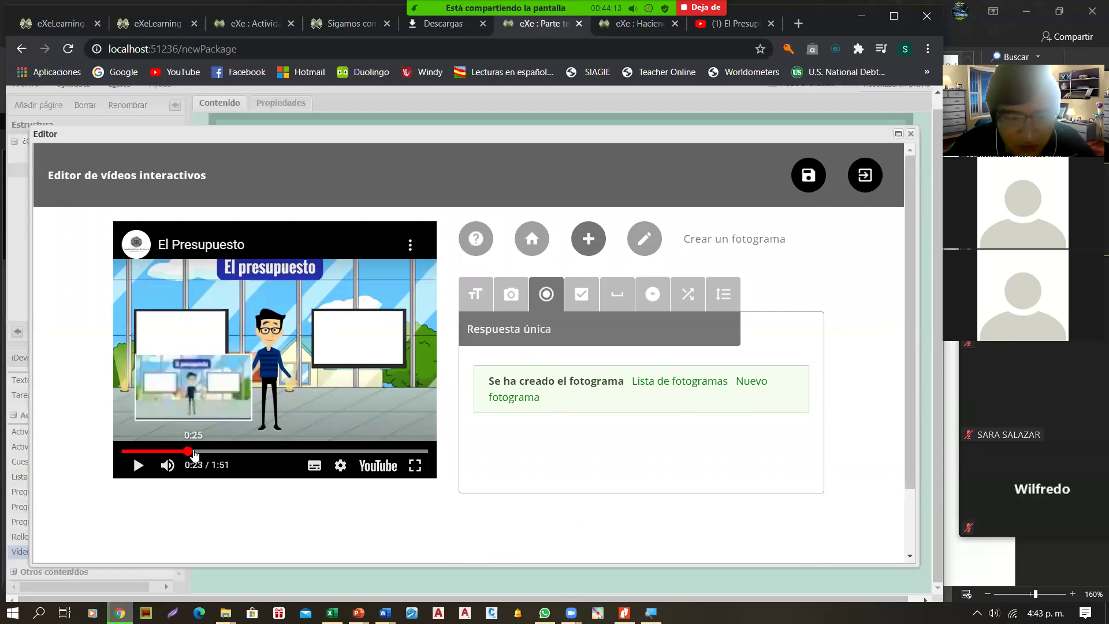
Move the video to 0:58 and start another single-answer frame there.
{"action": "left_click", "coordinate": [286, 451]}
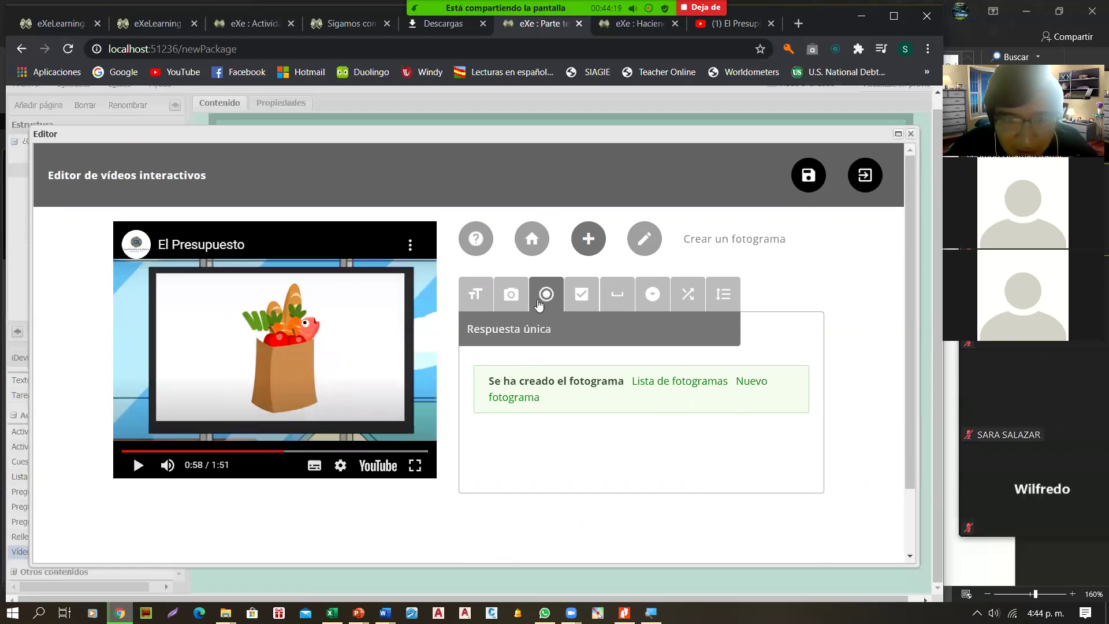
{"action": "left_click", "coordinate": [587, 237]}
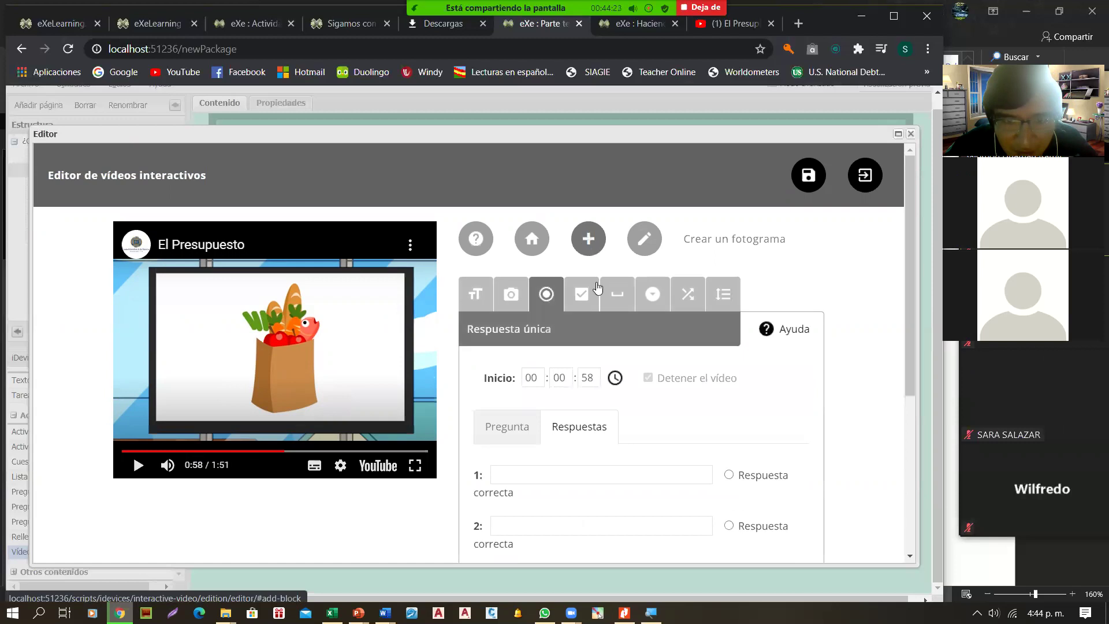
{"action": "scroll", "coordinate": [548, 471], "scroll_direction": "down", "scroll_amount": 2}
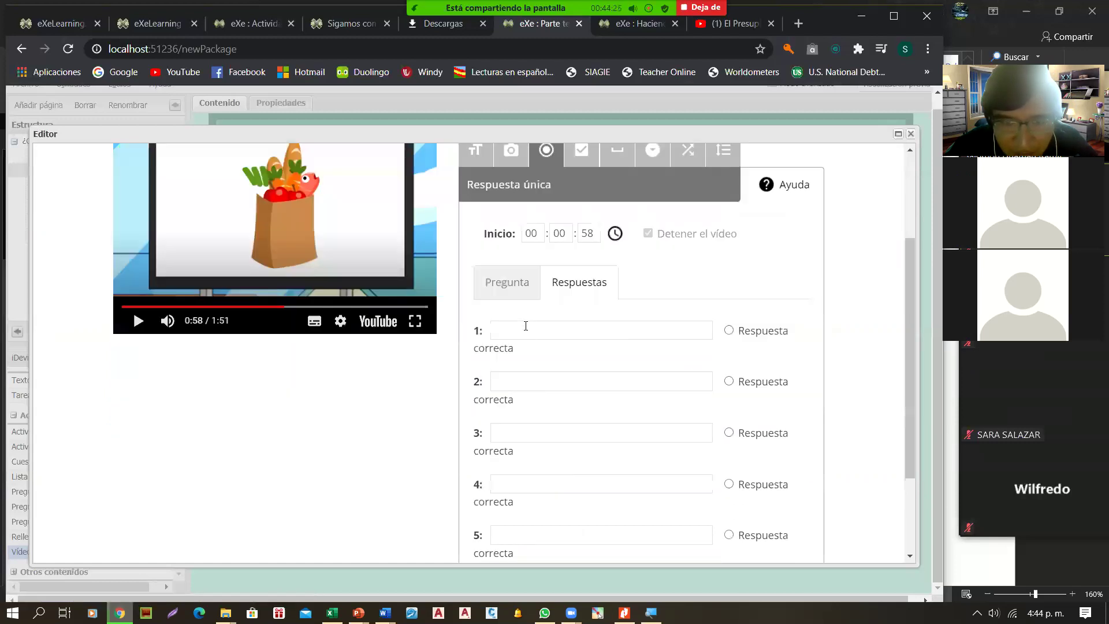
Write the second frame's question "¿Qué es ahorrar?".
{"action": "left_click", "coordinate": [505, 295]}
{"action": "left_click", "coordinate": [524, 429]}
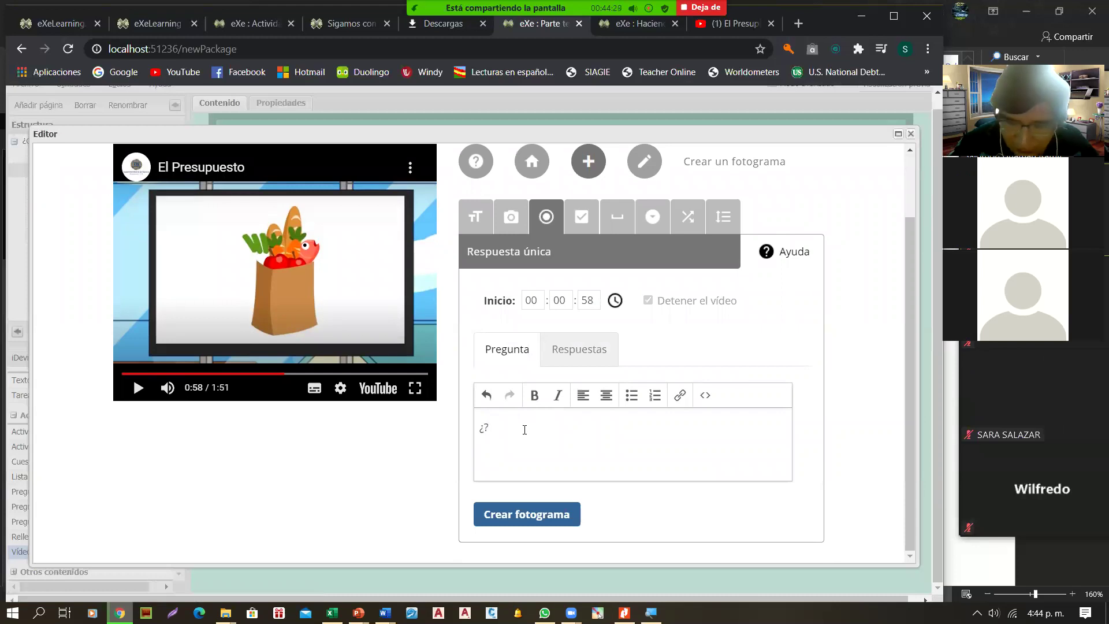
{"action": "type", "text": "Qué es ahorro"}
{"action": "key", "text": "BackSpace"}
{"action": "key", "text": "BackSpace"}
{"action": "type", "text": "rar"}
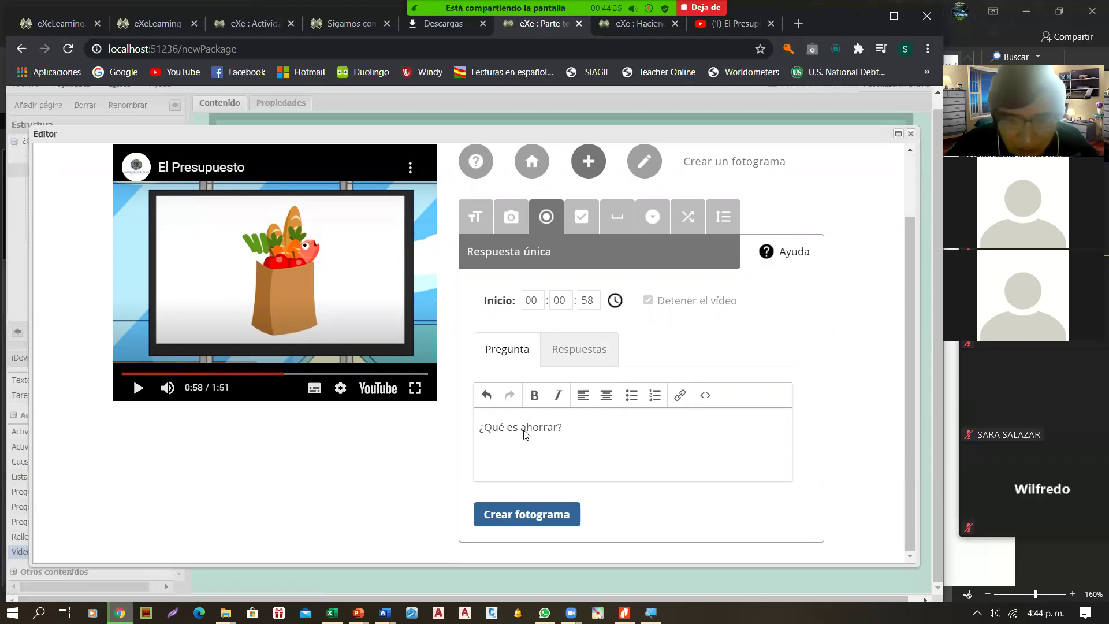
Enter the answers "mis ingresos son menores a mis gastos", "Es no gastar" and "N.A" for the savings question.
{"action": "left_click", "coordinate": [579, 349]}
{"action": "left_click", "coordinate": [561, 335]}
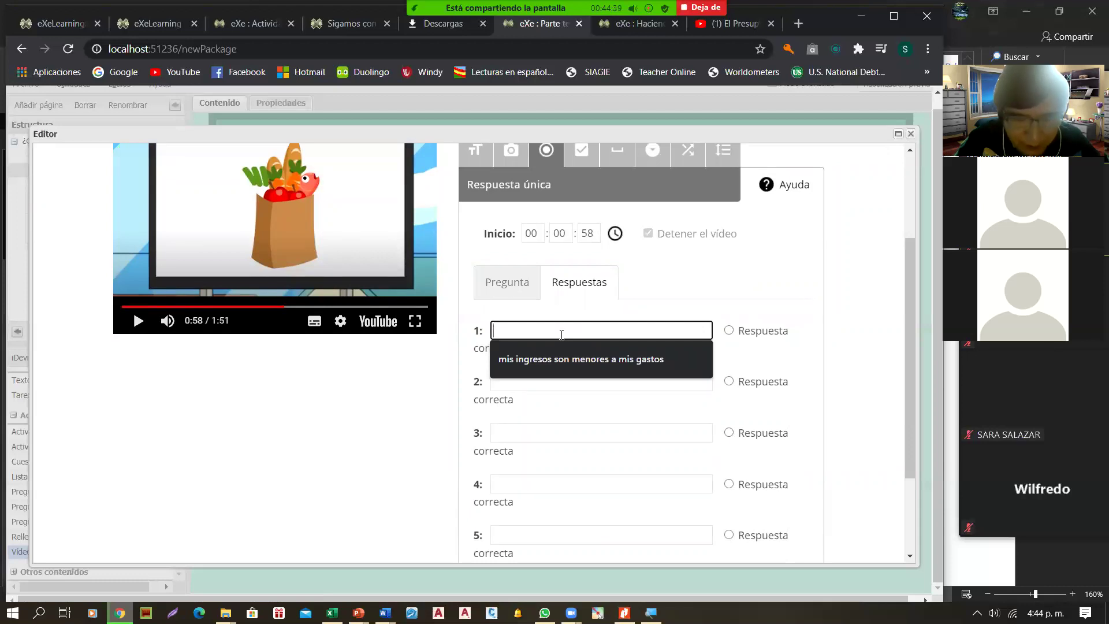
{"action": "left_click", "coordinate": [564, 358]}
{"action": "left_click", "coordinate": [550, 380]}
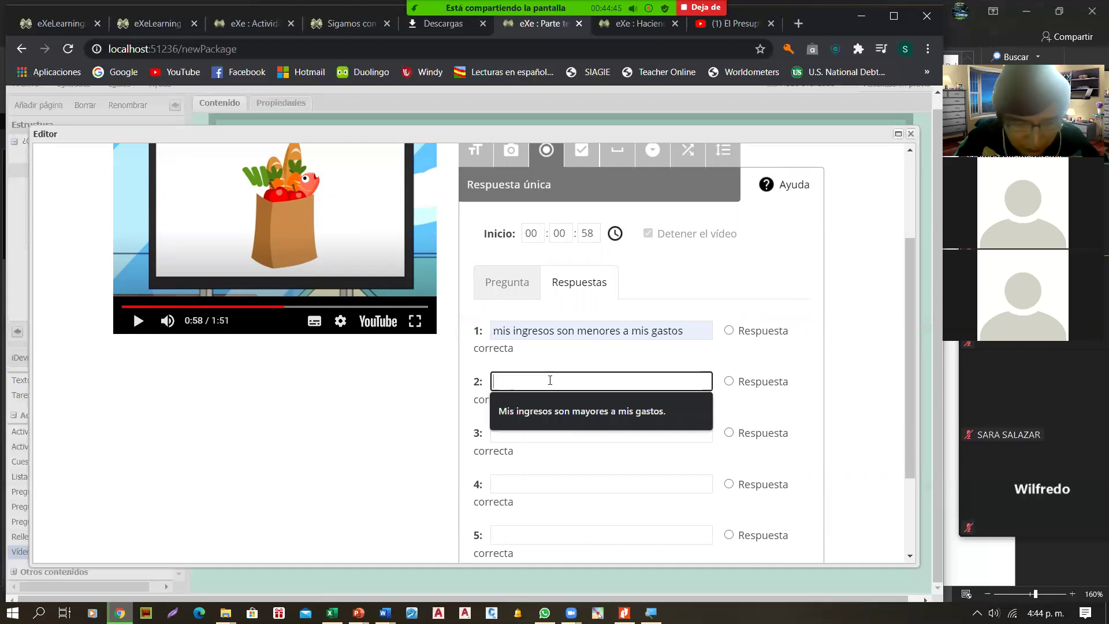
{"action": "type", "text": "Es"}
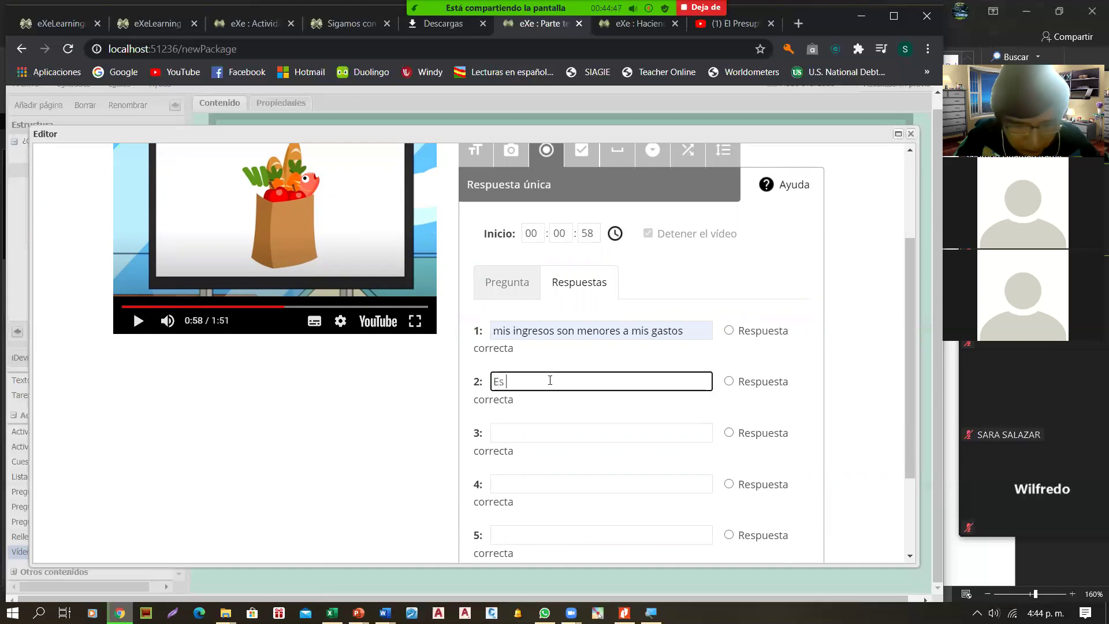
{"action": "type", "text": " no gastar"}
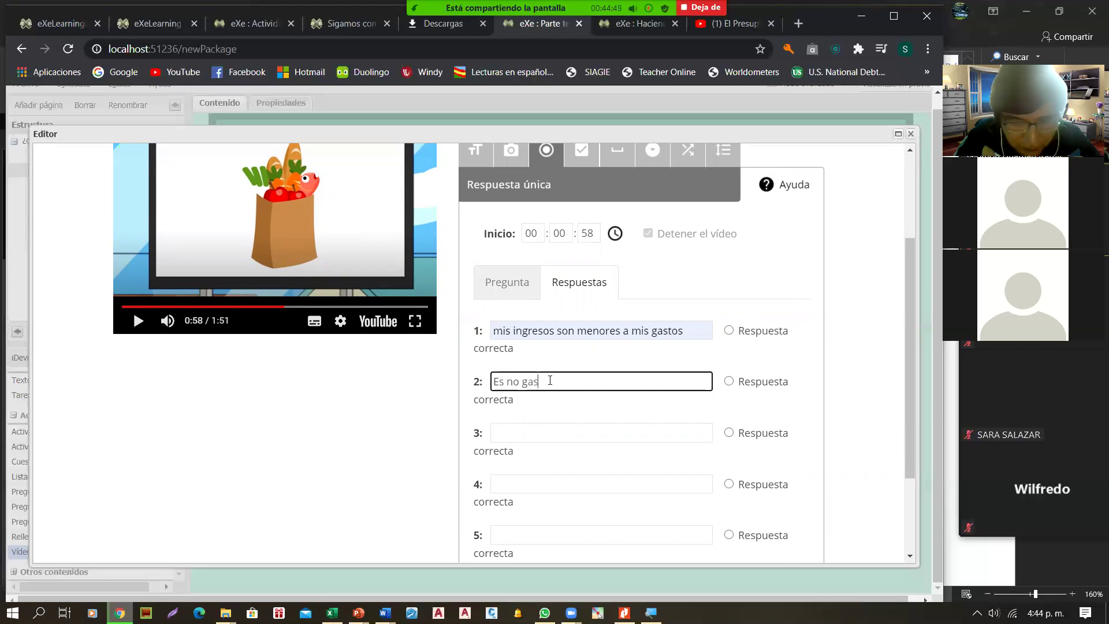
{"action": "left_click", "coordinate": [565, 430]}
{"action": "type", "text": "N"}
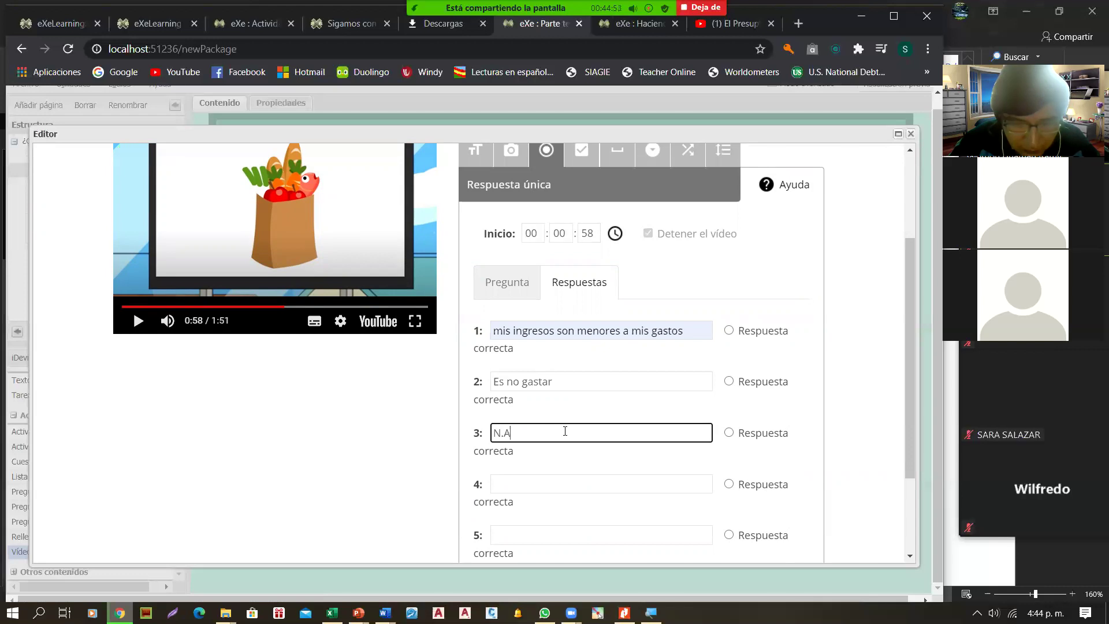
{"action": "type", "text": ".A"}
Mark "Es no gastar" as the correct answer and create the 0:58 frame, accepting the save reminder.
{"action": "left_click", "coordinate": [729, 381]}
{"action": "scroll", "coordinate": [415, 414], "scroll_direction": "down", "scroll_amount": 2}
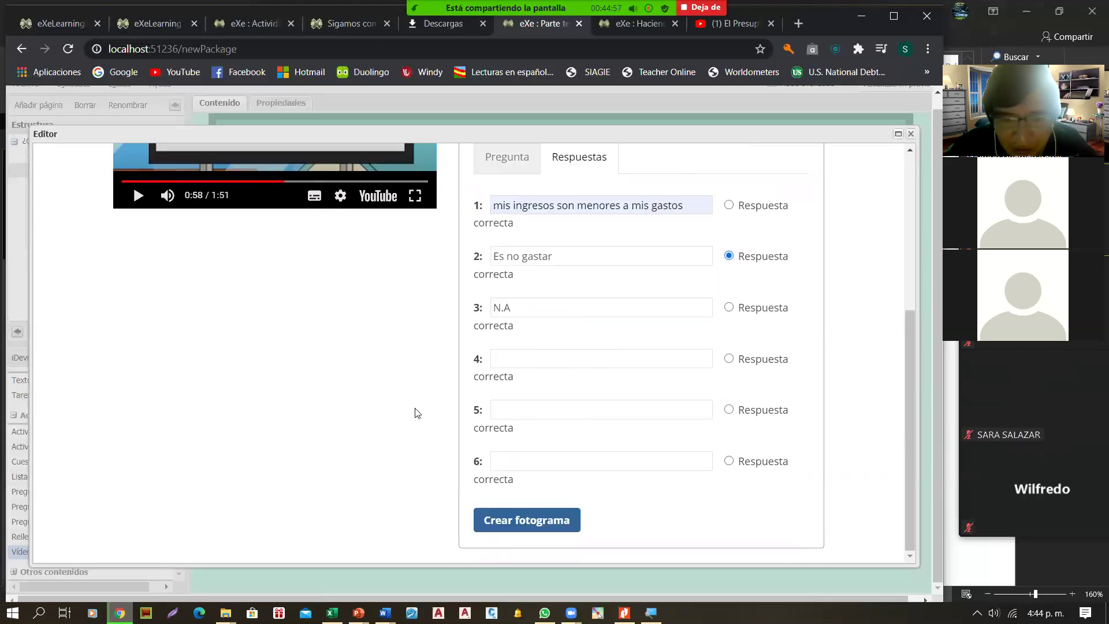
{"action": "left_click", "coordinate": [542, 520]}
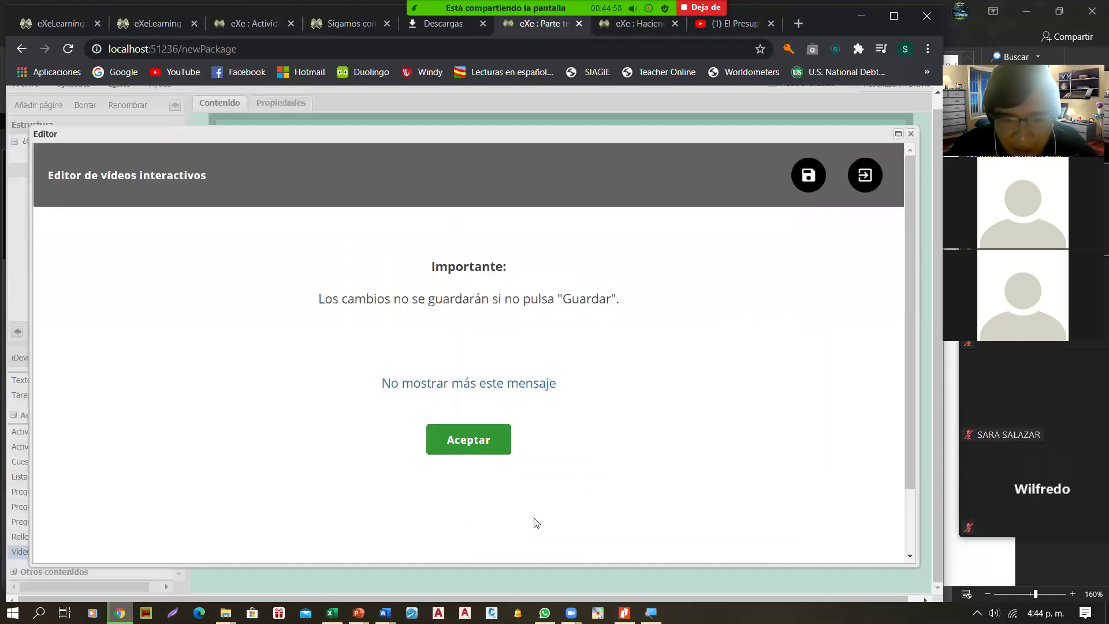
{"action": "left_click", "coordinate": [483, 441]}
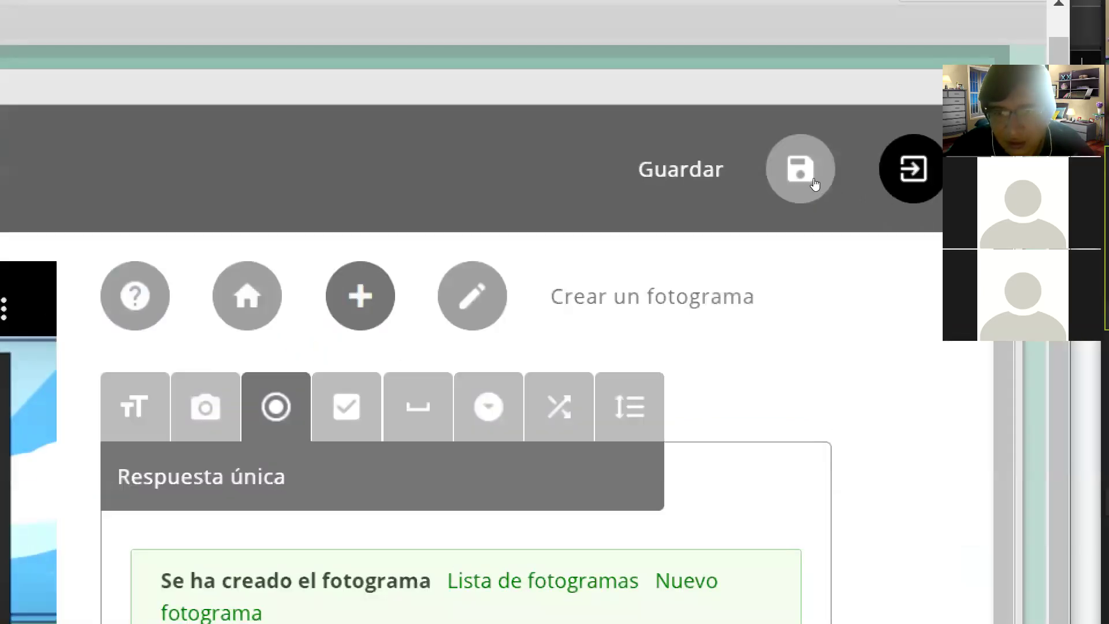
Save the interactive video and dismiss the save notice.
{"action": "left_click", "coordinate": [815, 184]}
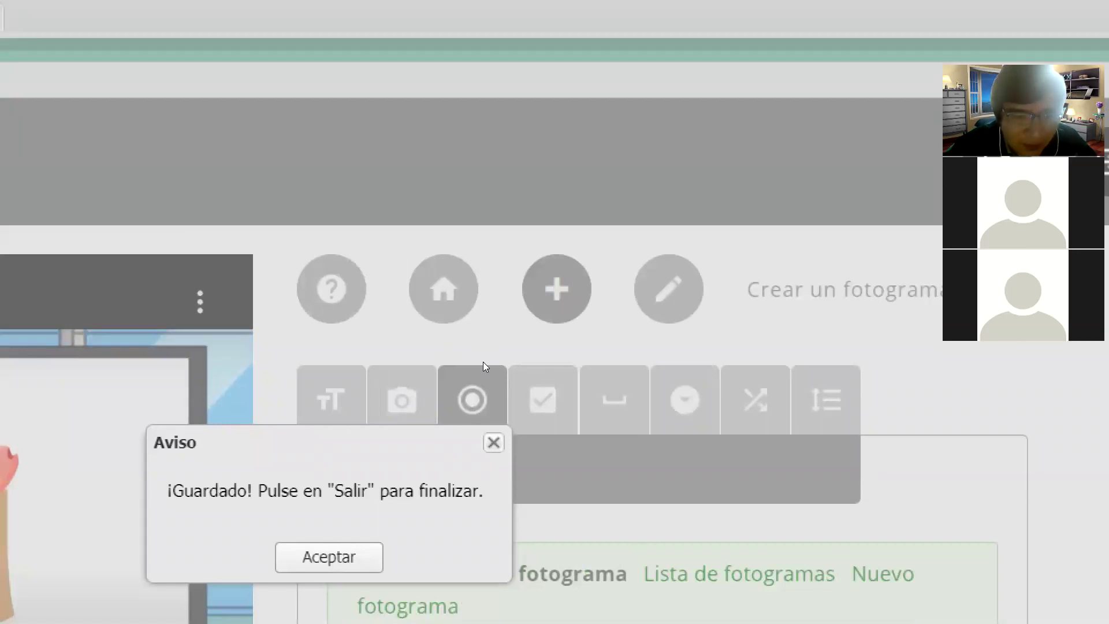
{"action": "key", "text": "Return"}
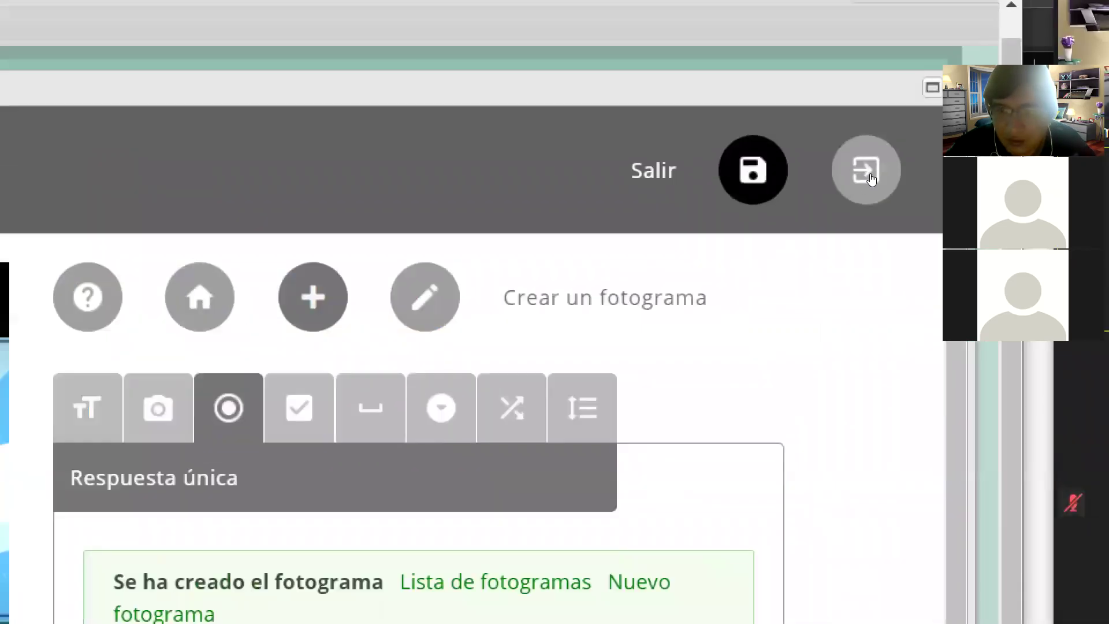
Exit the interactive video editor and apply the El Presupuesto activity to the Parte teórica page.
{"action": "left_click", "coordinate": [868, 175]}
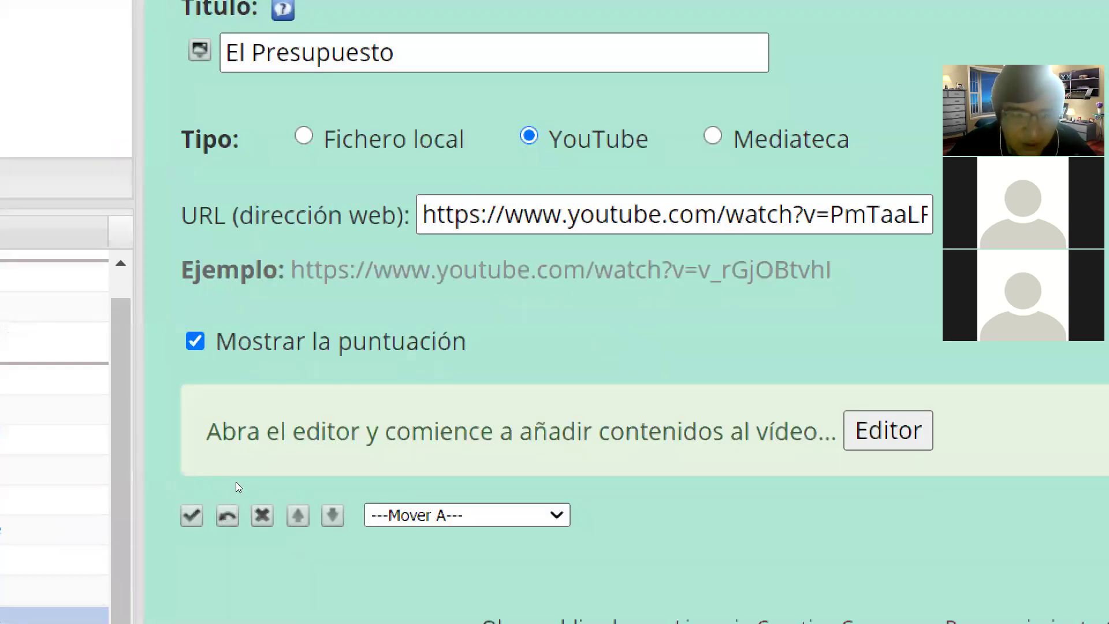
{"action": "left_click", "coordinate": [214, 507]}
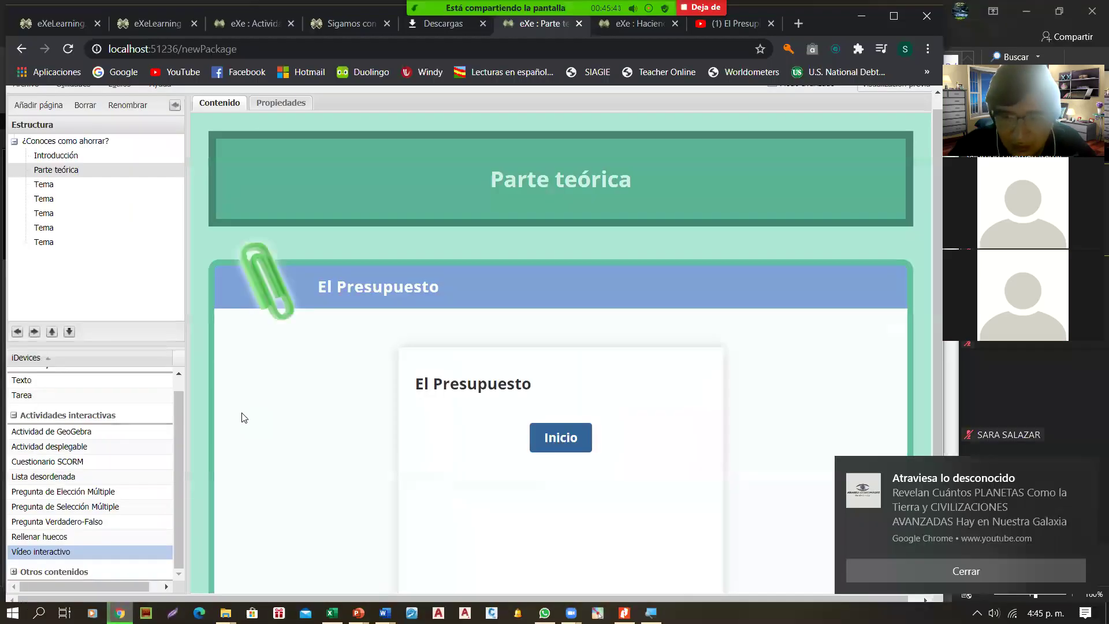
Start the published El Presupuesto interactive video from its cover on the page.
{"action": "scroll", "coordinate": [453, 470], "scroll_direction": "down", "scroll_amount": 2}
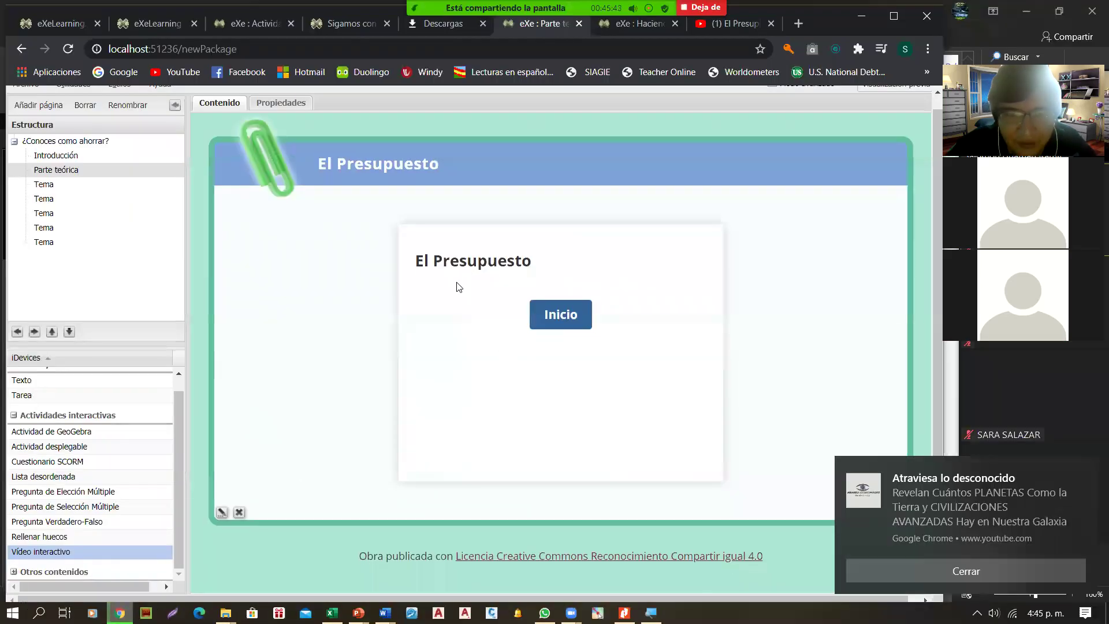
{"action": "left_click_drag", "start_coordinate": [531, 262], "coordinate": [405, 270]}
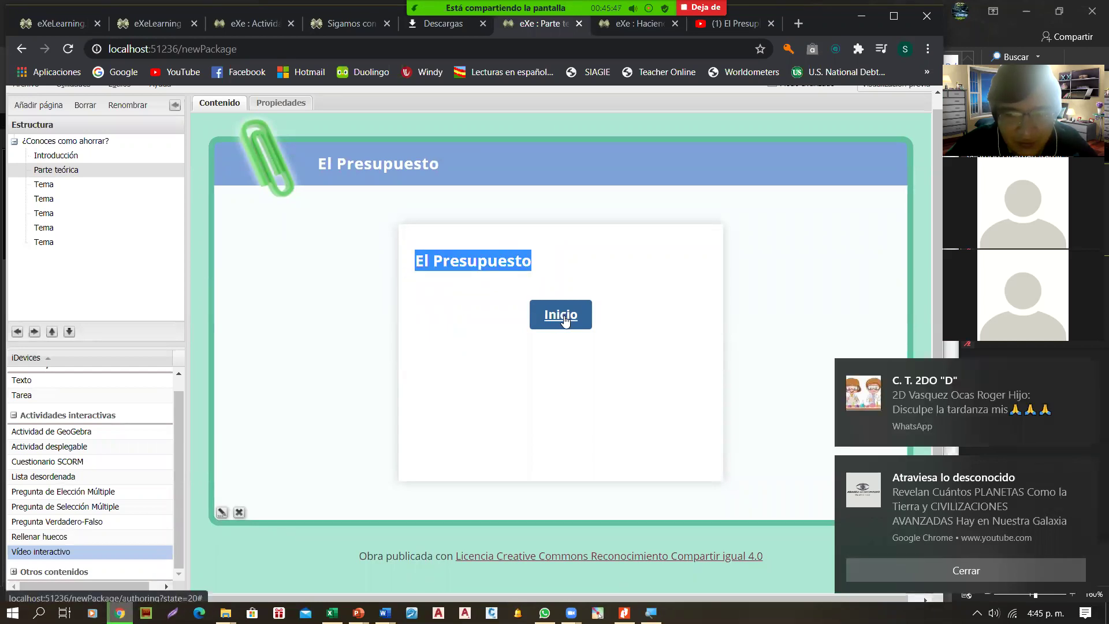
{"action": "scroll", "coordinate": [298, 320], "scroll_direction": "up", "scroll_amount": 2}
{"action": "scroll", "coordinate": [483, 347], "scroll_direction": "down", "scroll_amount": 2}
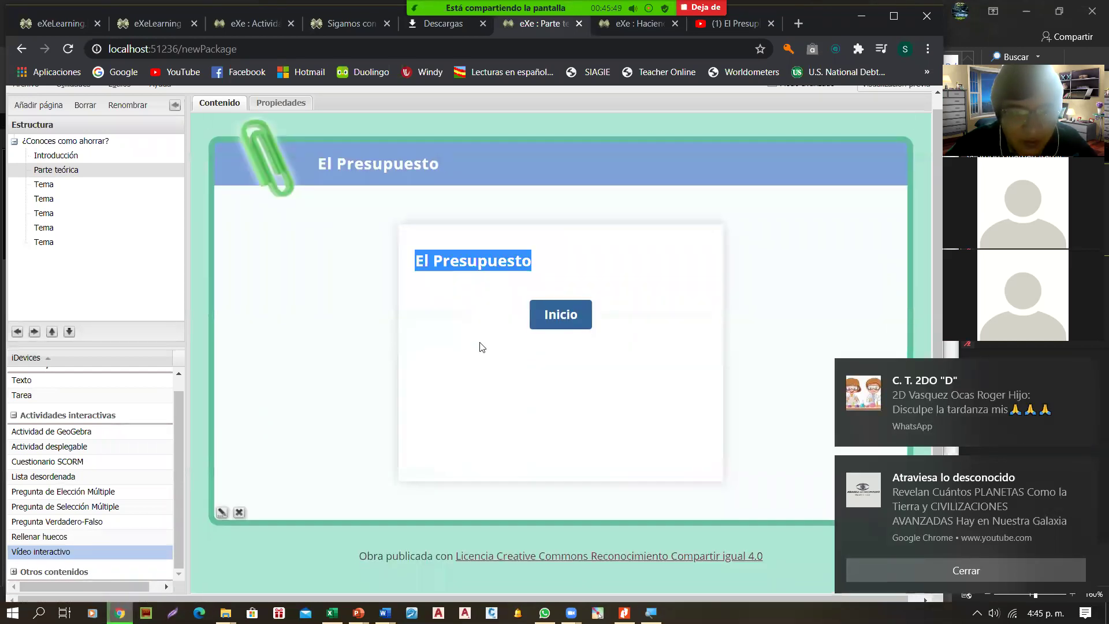
{"action": "left_click", "coordinate": [579, 319]}
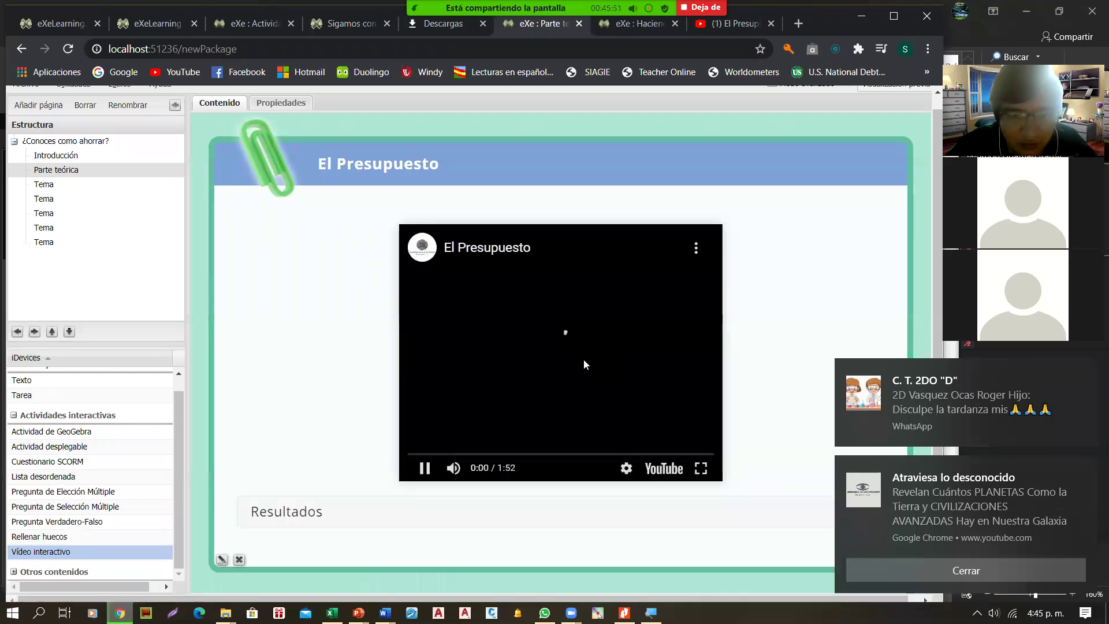
{"action": "scroll", "coordinate": [293, 390], "scroll_direction": "down", "scroll_amount": 1}
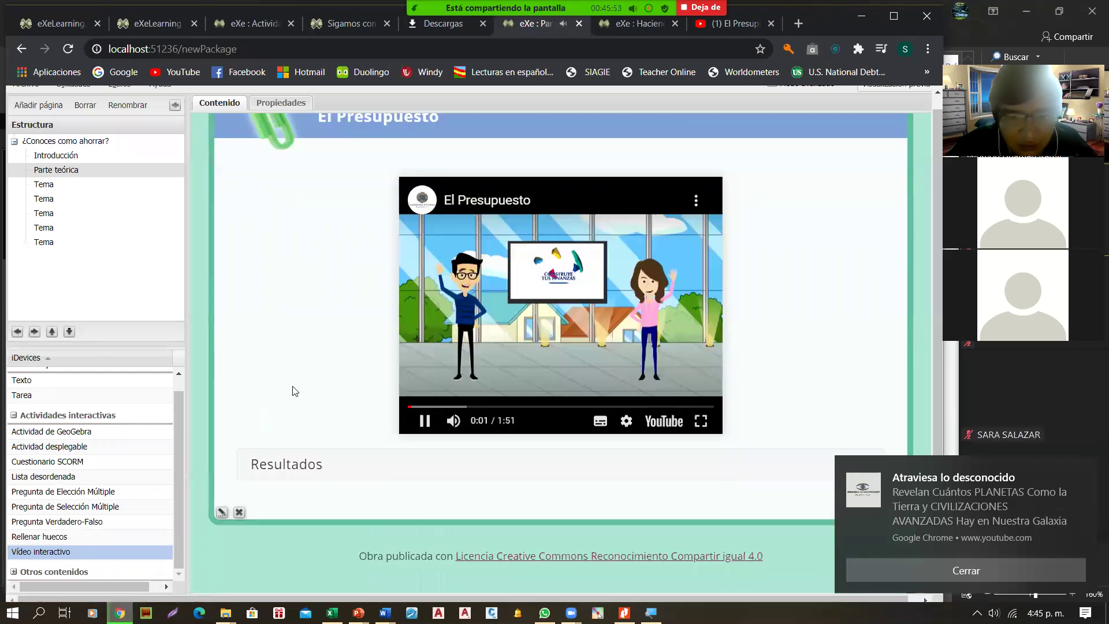
Skip the video to about 0:20, resume to the budget question and check the answer "Es guardarlo en lugar seguro".
{"action": "left_click", "coordinate": [426, 421]}
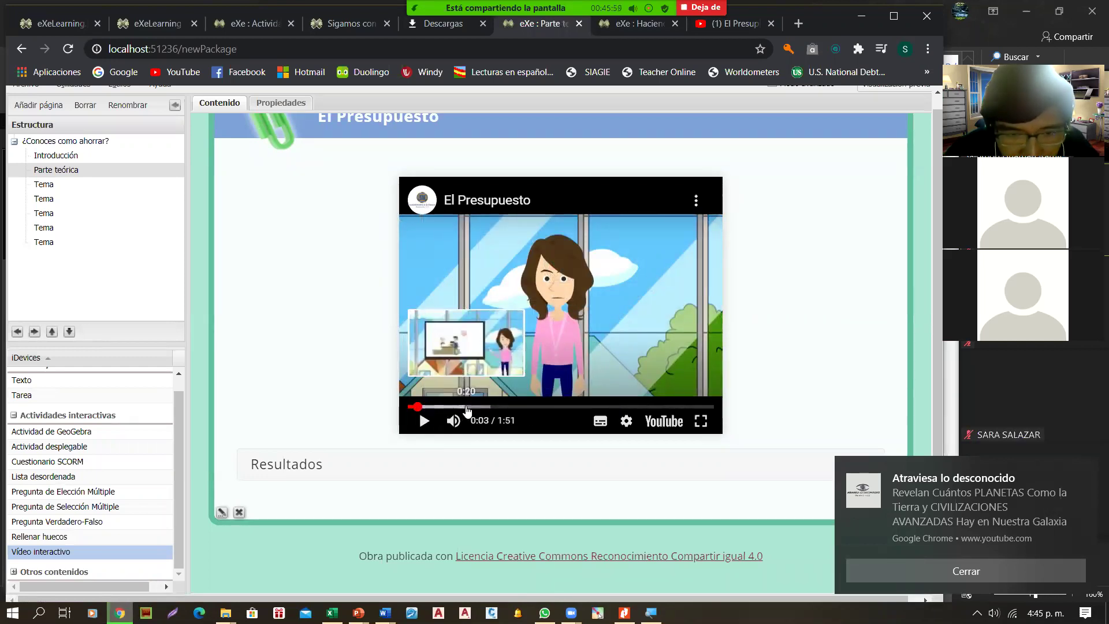
{"action": "left_click", "coordinate": [467, 406]}
{"action": "left_click", "coordinate": [423, 421]}
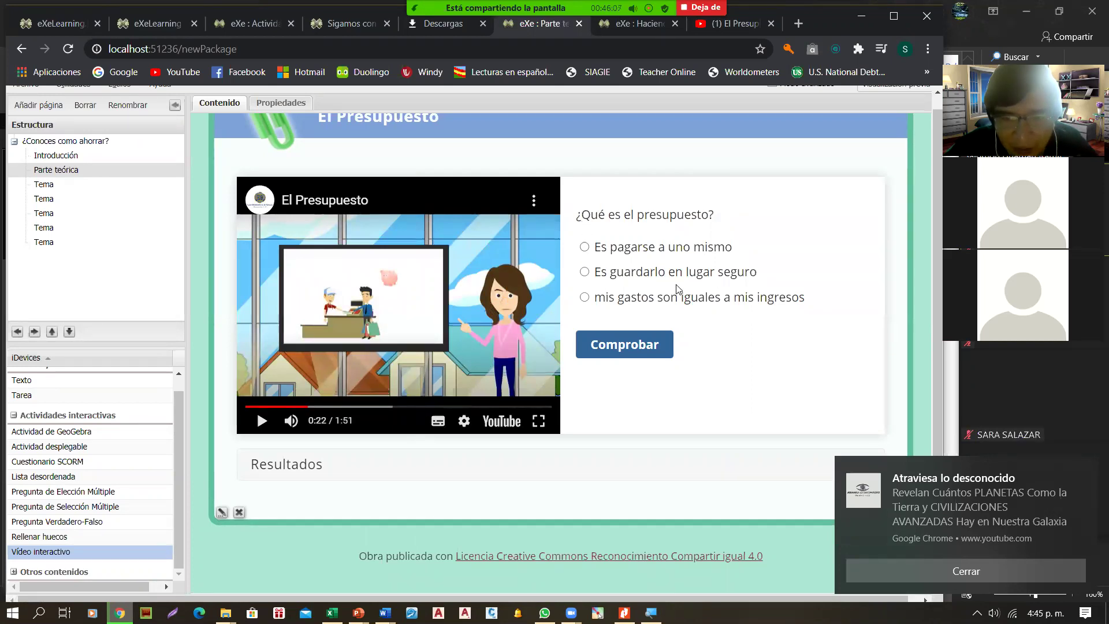
{"action": "left_click", "coordinate": [585, 272]}
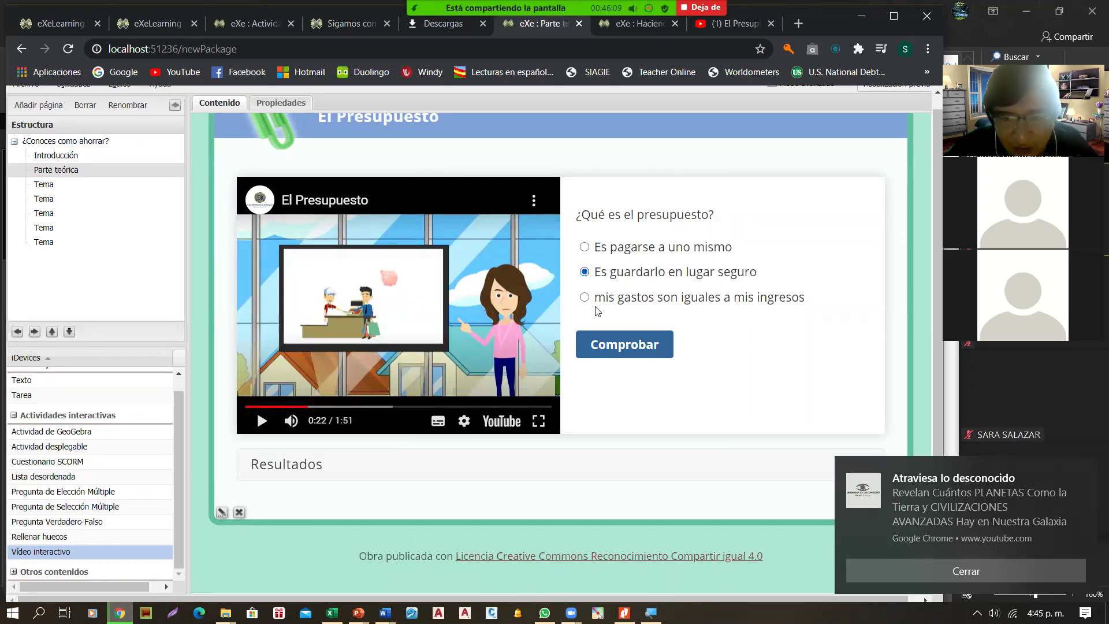
{"action": "left_click", "coordinate": [623, 345]}
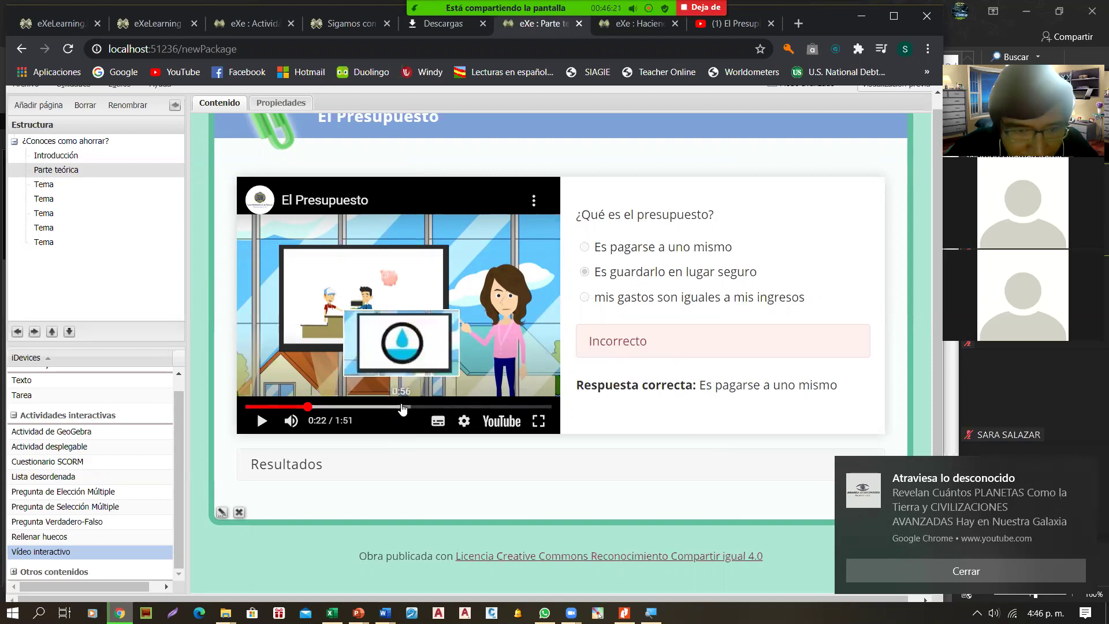
Skip the interactive video ahead to the question "¿Qué es ahorrar?" and check the answer "Es no gastar".
{"action": "left_click", "coordinate": [399, 406]}
{"action": "left_click", "coordinate": [413, 336]}
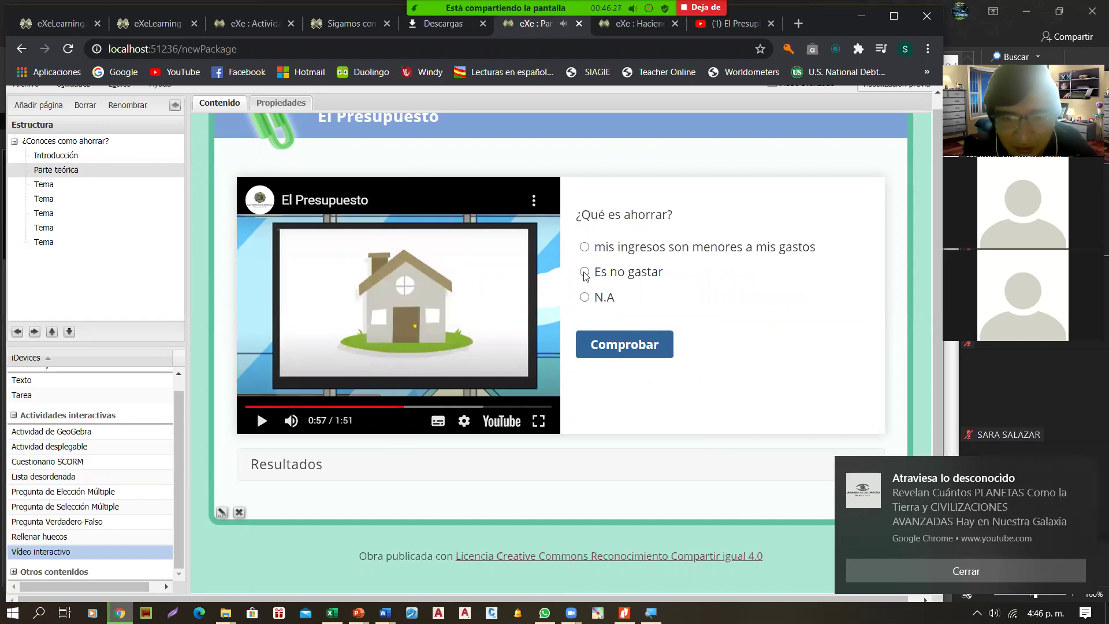
{"action": "left_click", "coordinate": [610, 344]}
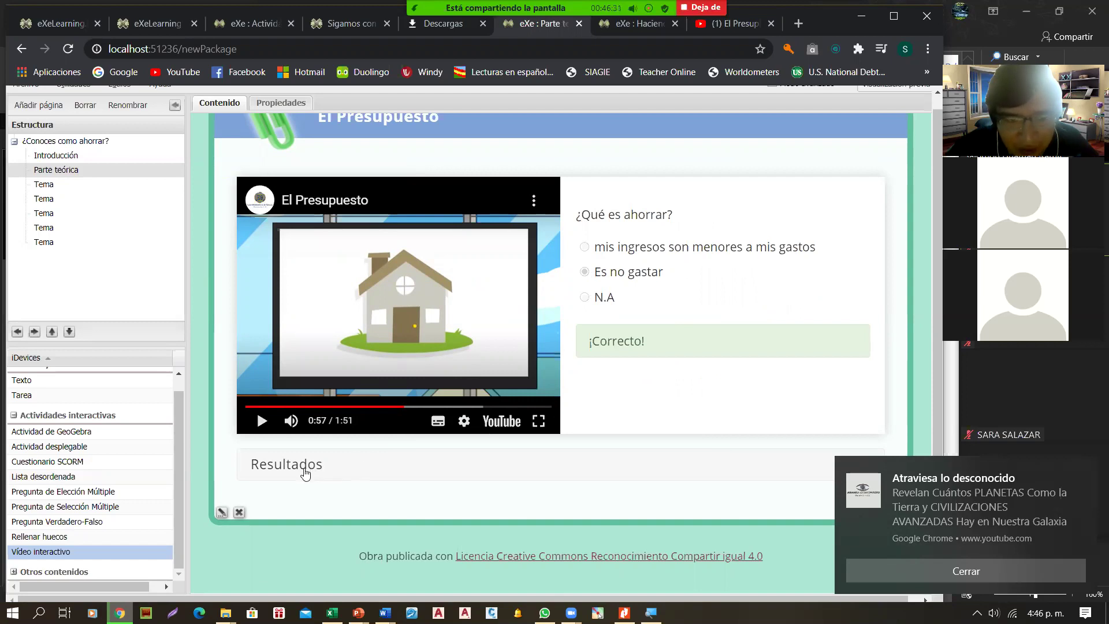
Expand the interactive video's Resultados section and review the score for each question and the total.
{"action": "left_click", "coordinate": [341, 471]}
{"action": "scroll", "coordinate": [630, 361], "scroll_direction": "down", "scroll_amount": 3}
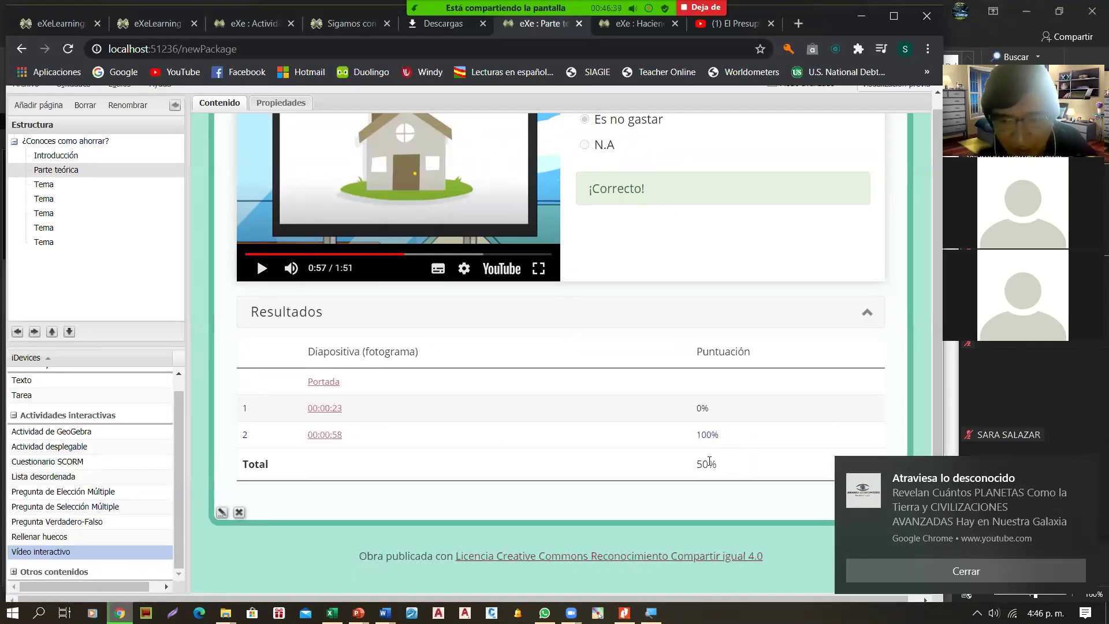
{"action": "scroll", "coordinate": [380, 382], "scroll_direction": "up", "scroll_amount": 5}
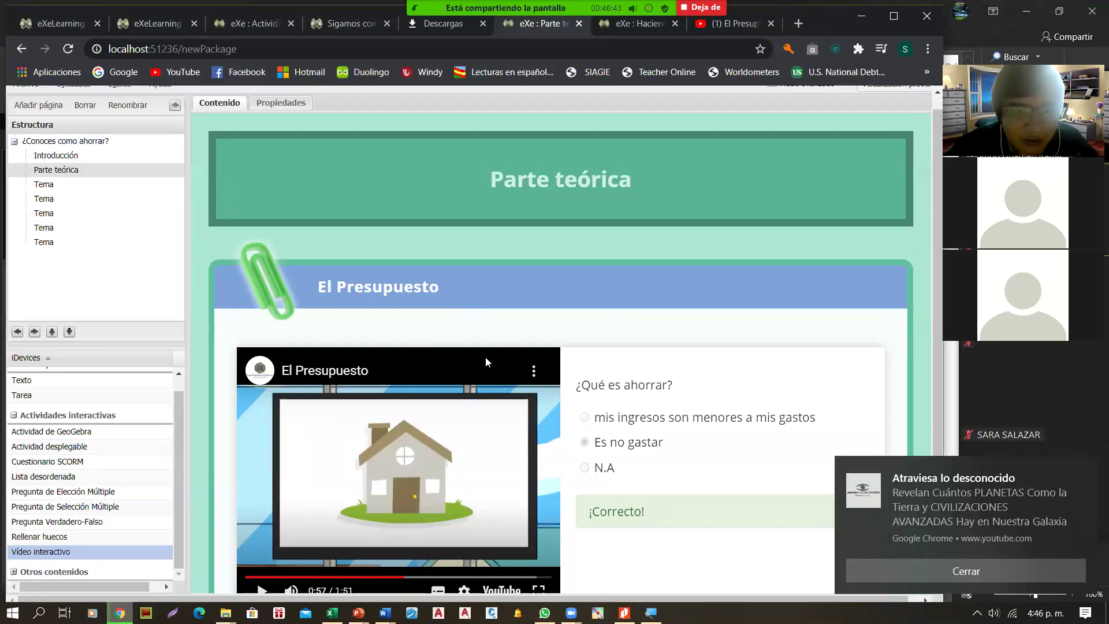
{"action": "scroll", "coordinate": [494, 447], "scroll_direction": "down", "scroll_amount": 4}
{"action": "scroll", "coordinate": [494, 448], "scroll_direction": "up", "scroll_amount": 4}
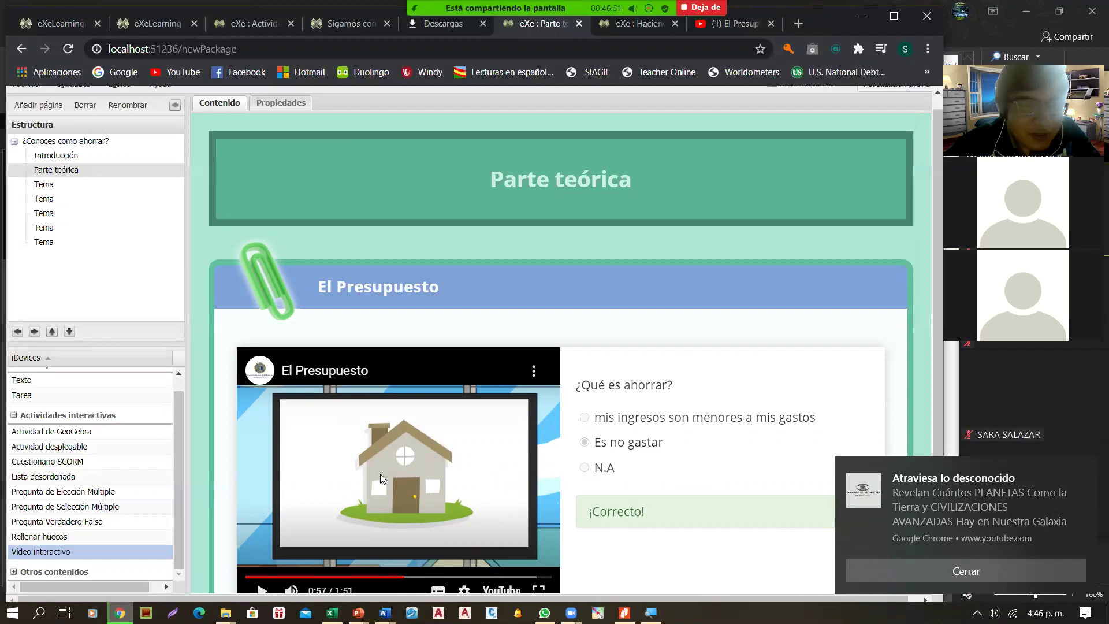
Rename the "Parte teórica" page as "Conociendo Nuestros gastos".
{"action": "left_click", "coordinate": [58, 186]}
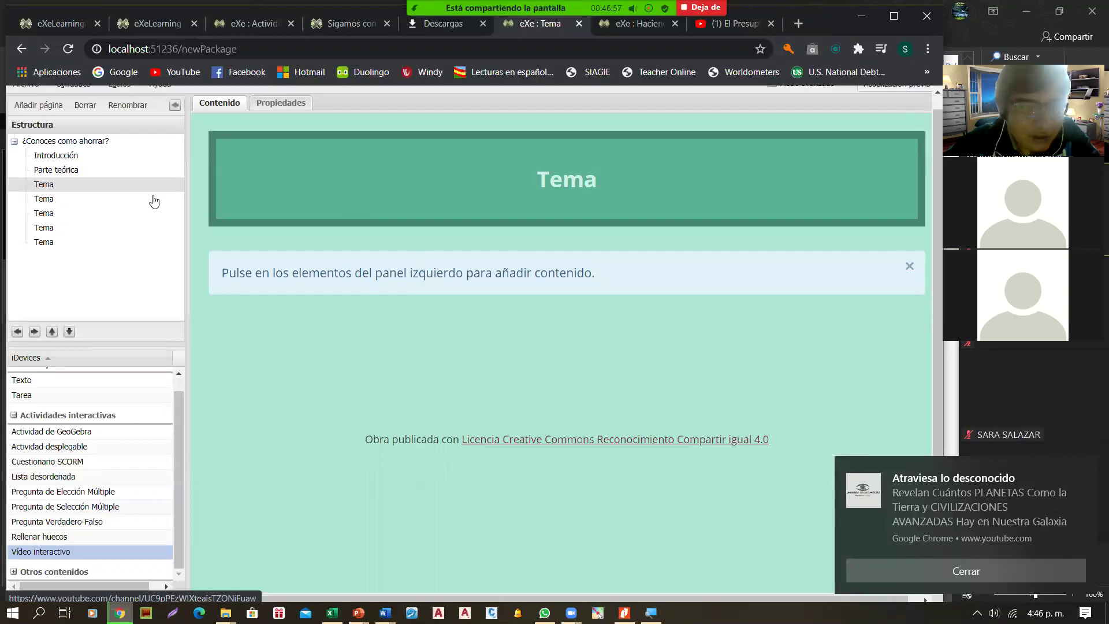
{"action": "left_click", "coordinate": [70, 173]}
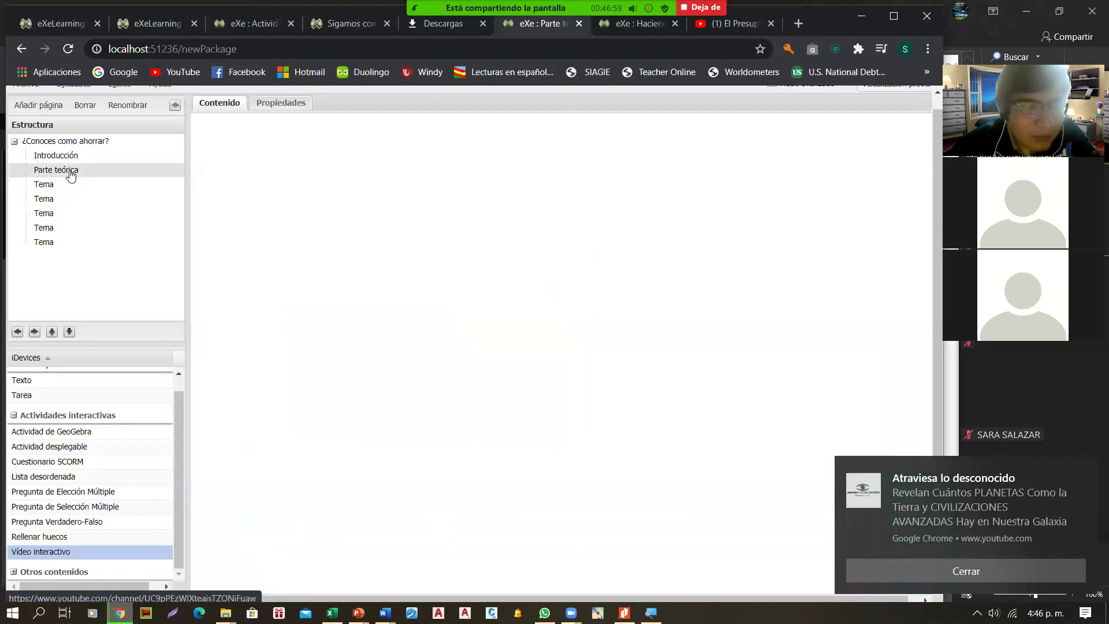
{"action": "right_click", "coordinate": [70, 174]}
{"action": "left_click", "coordinate": [116, 123]}
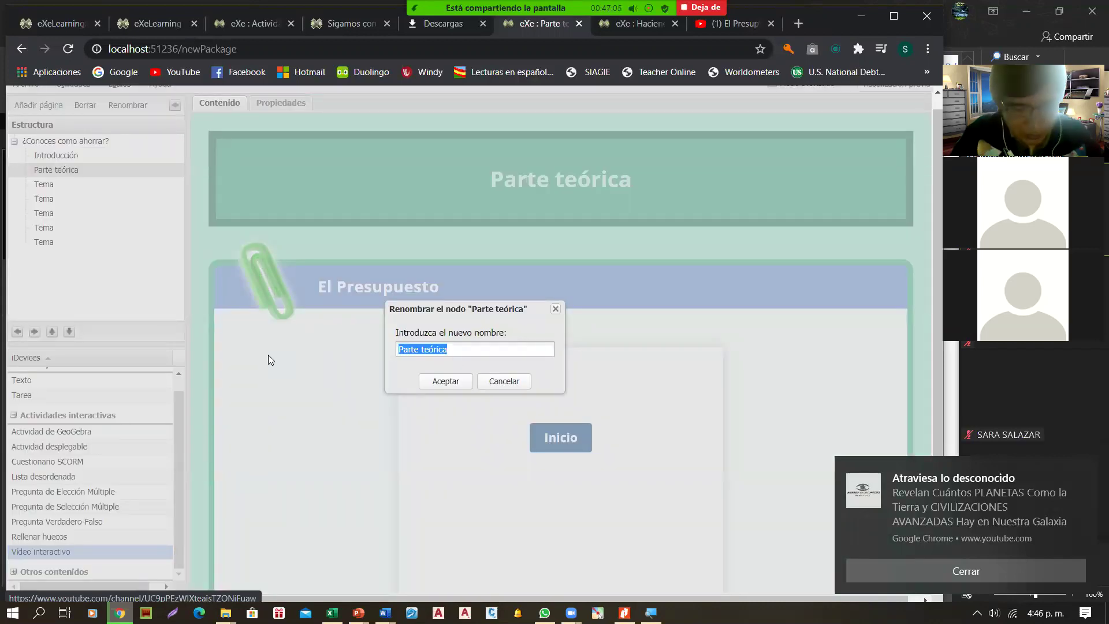
{"action": "type", "text": "Conociendo "}
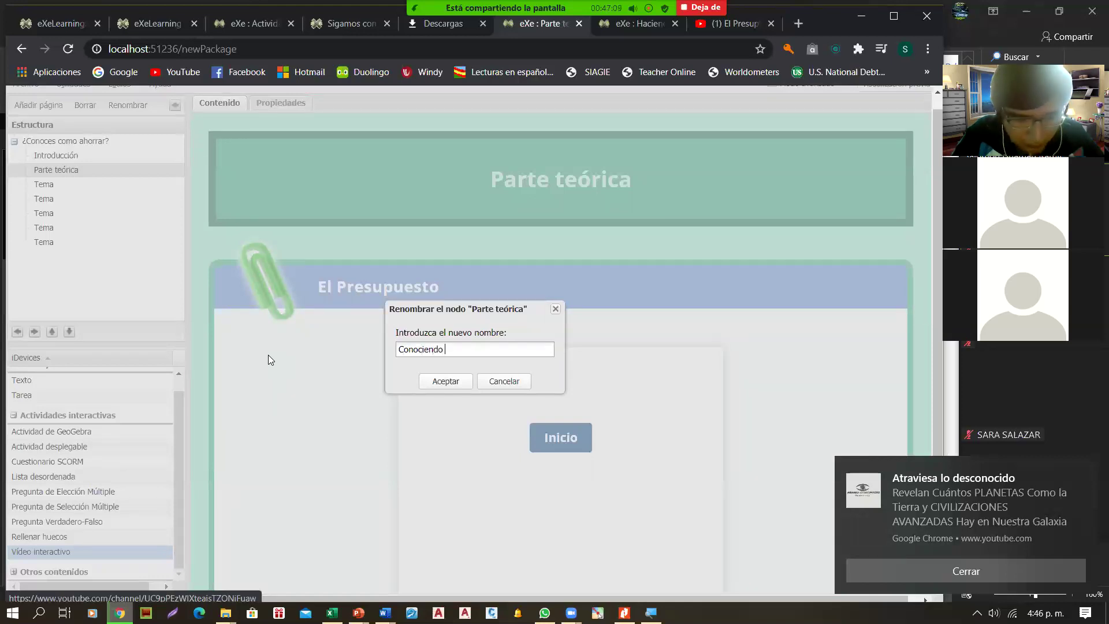
{"action": "type", "text": "N"}
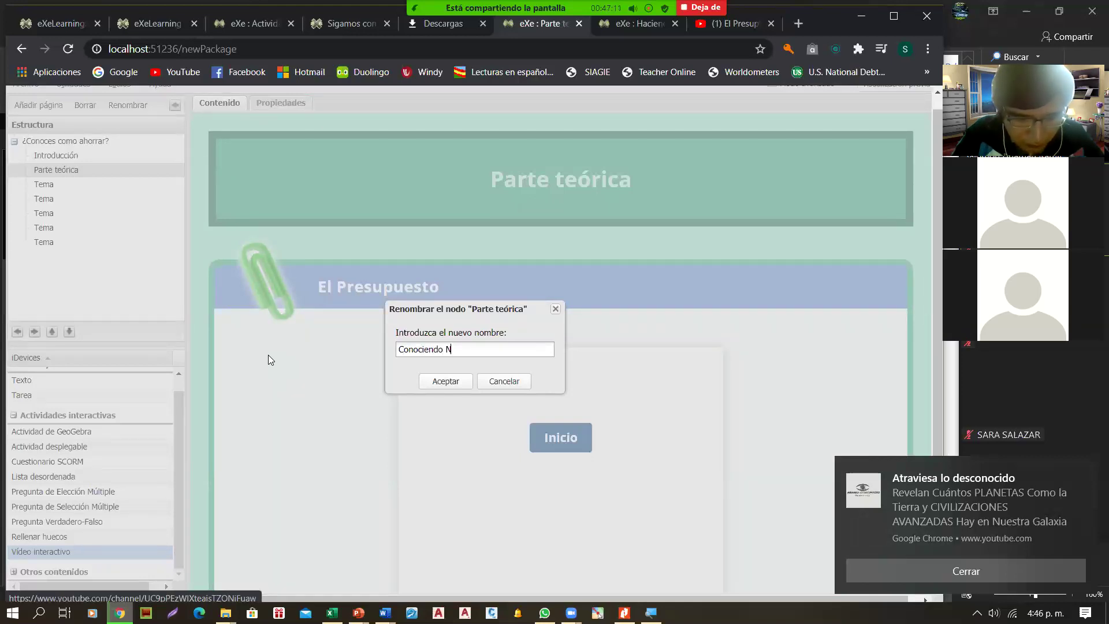
{"action": "type", "text": "uestros gastos"}
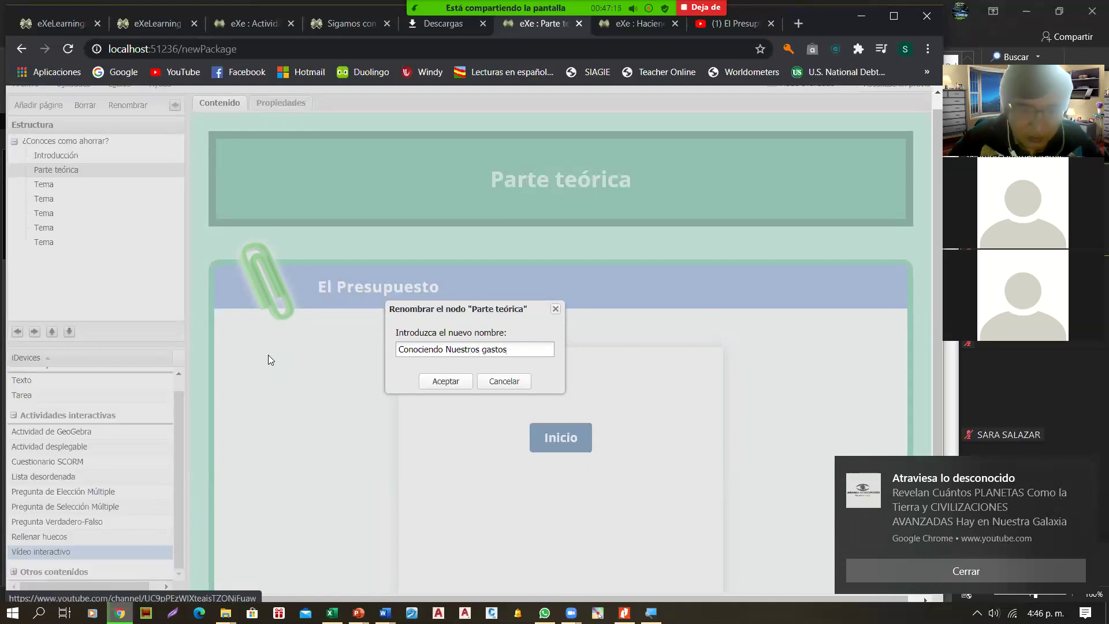
{"action": "left_click", "coordinate": [428, 384]}
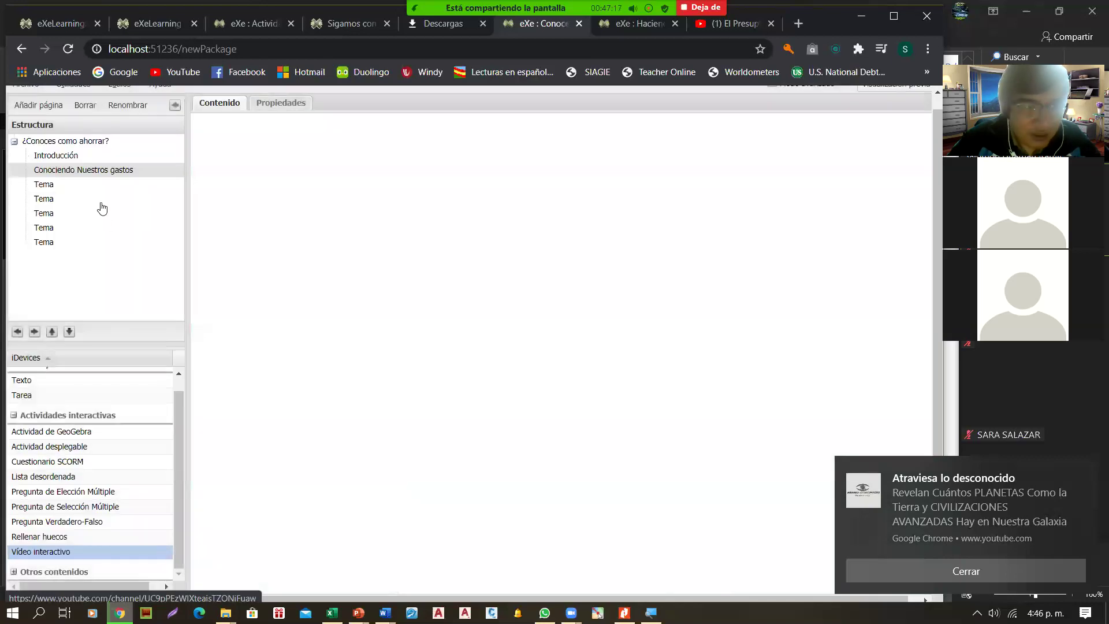
Rename the "Introducción" page as "¿Sabes en que gastas tu dinero?".
{"action": "left_click", "coordinate": [61, 156]}
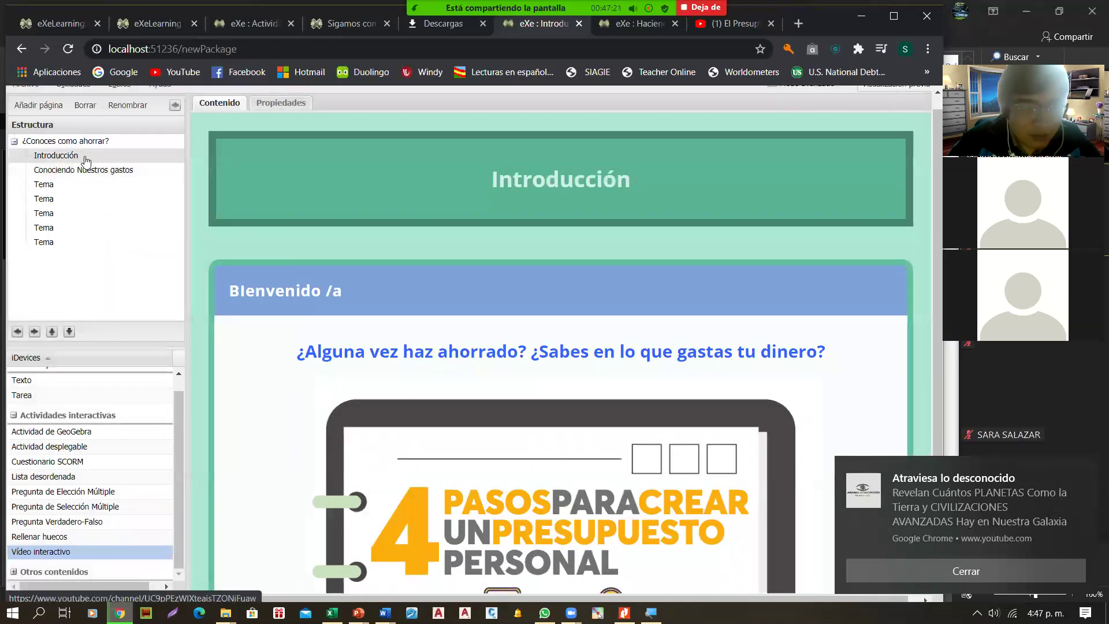
{"action": "right_click", "coordinate": [84, 159]}
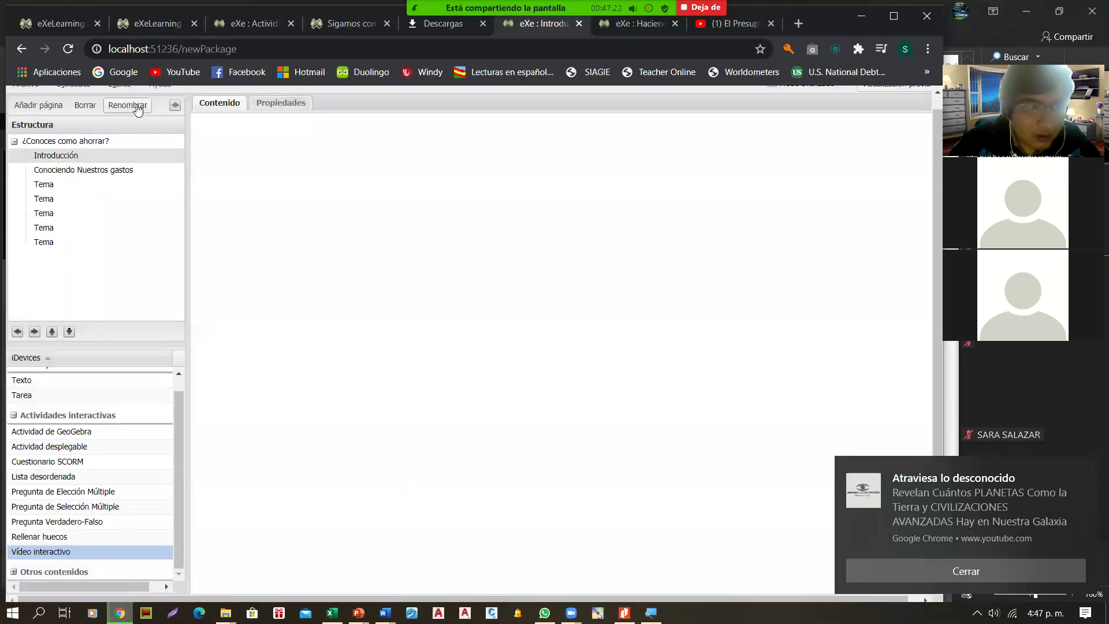
{"action": "left_click", "coordinate": [132, 106]}
{"action": "left_click_drag", "start_coordinate": [478, 346], "coordinate": [298, 351]}
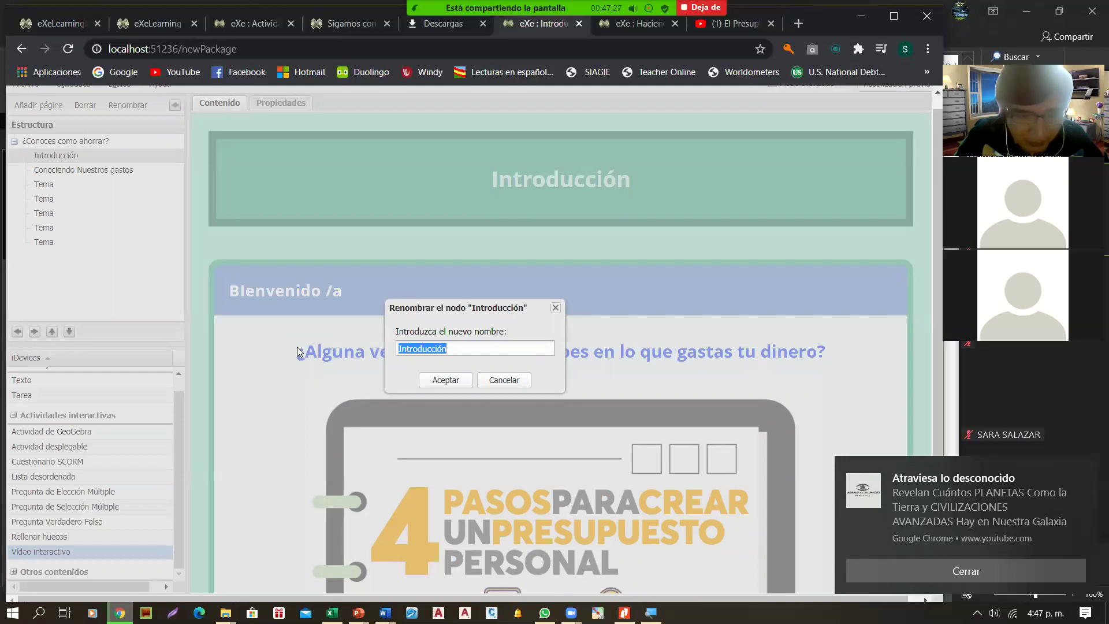
{"action": "type", "text": "¿"}
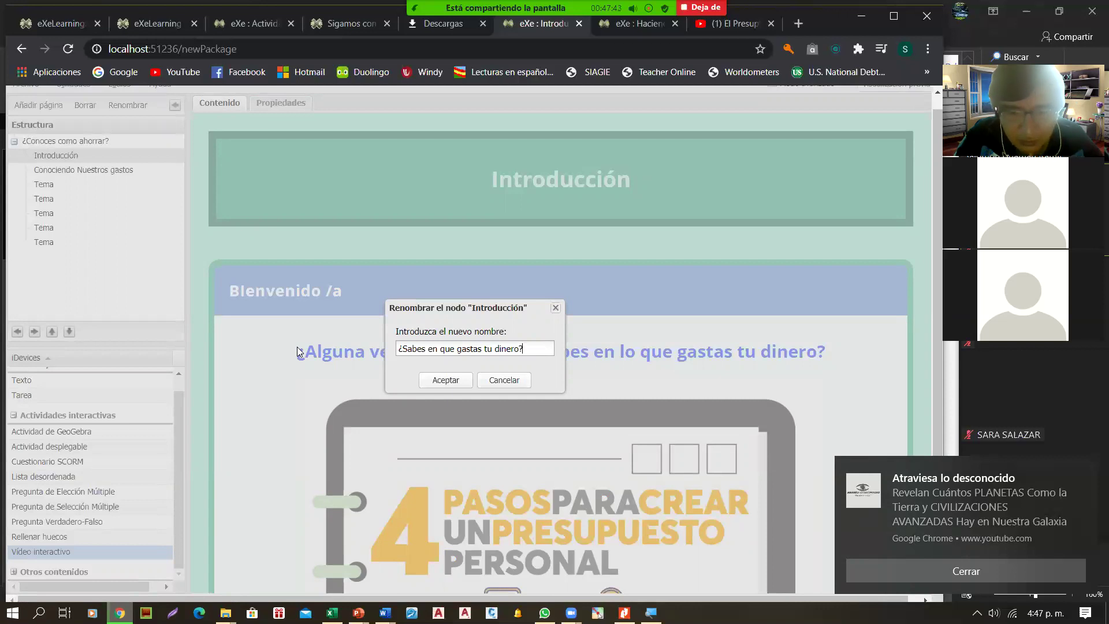
{"action": "left_click", "coordinate": [434, 380]}
Review the contents of the two renamed pages and the first "Tema" page in the structure.
{"action": "left_click", "coordinate": [131, 175]}
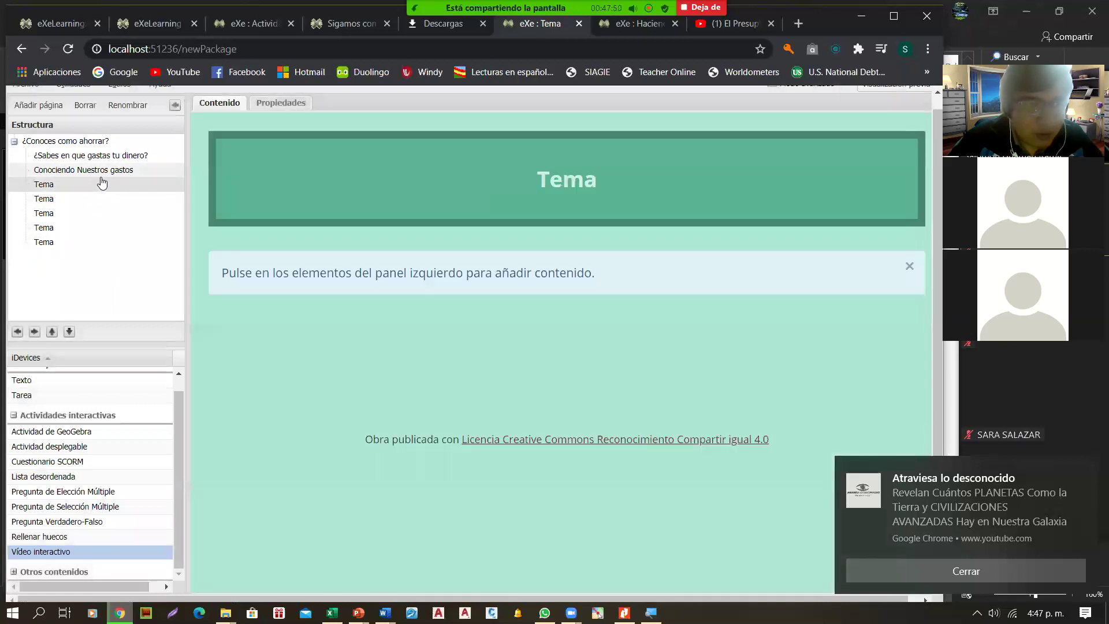
{"action": "left_click", "coordinate": [104, 173]}
{"action": "left_click", "coordinate": [118, 155]}
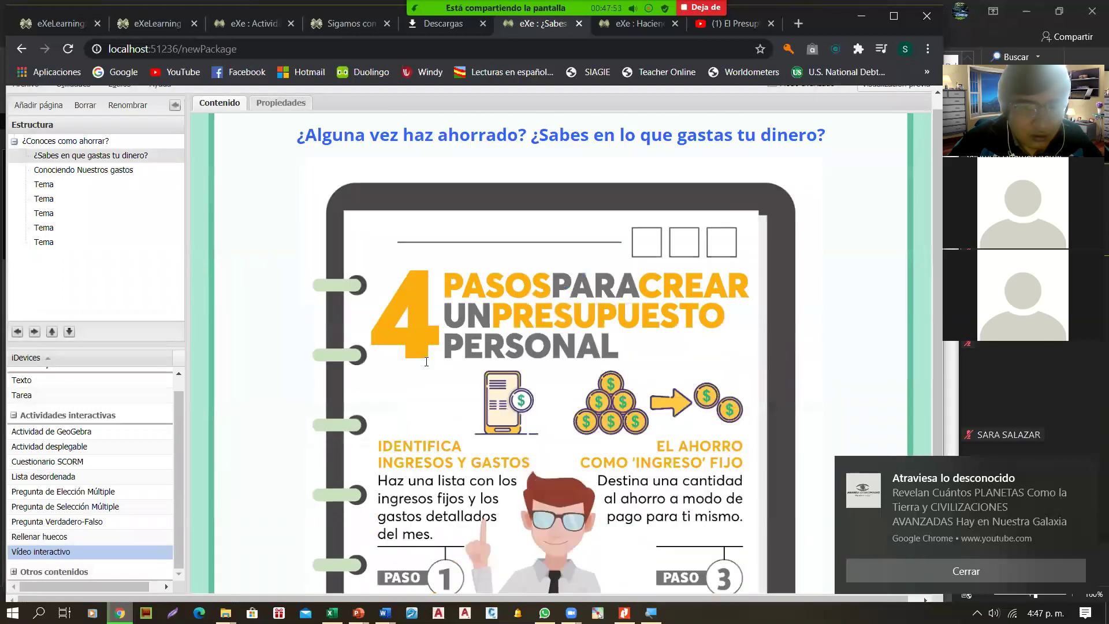
{"action": "scroll", "coordinate": [427, 364], "scroll_direction": "down", "scroll_amount": 5}
{"action": "left_click", "coordinate": [83, 170]}
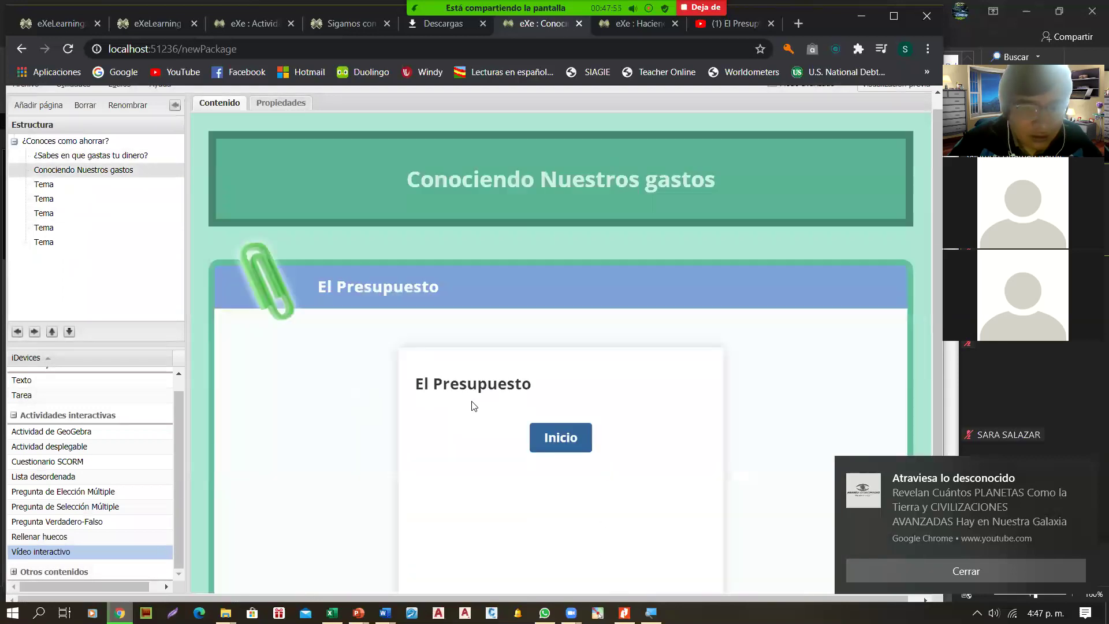
{"action": "scroll", "coordinate": [474, 406], "scroll_direction": "down", "scroll_amount": 2}
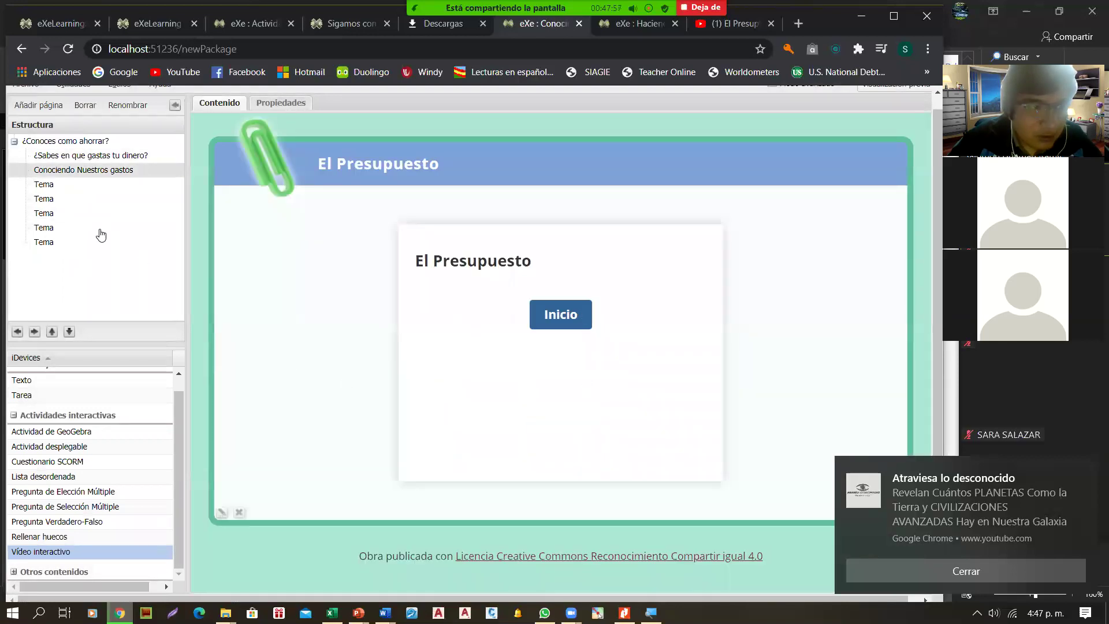
{"action": "left_click", "coordinate": [43, 185]}
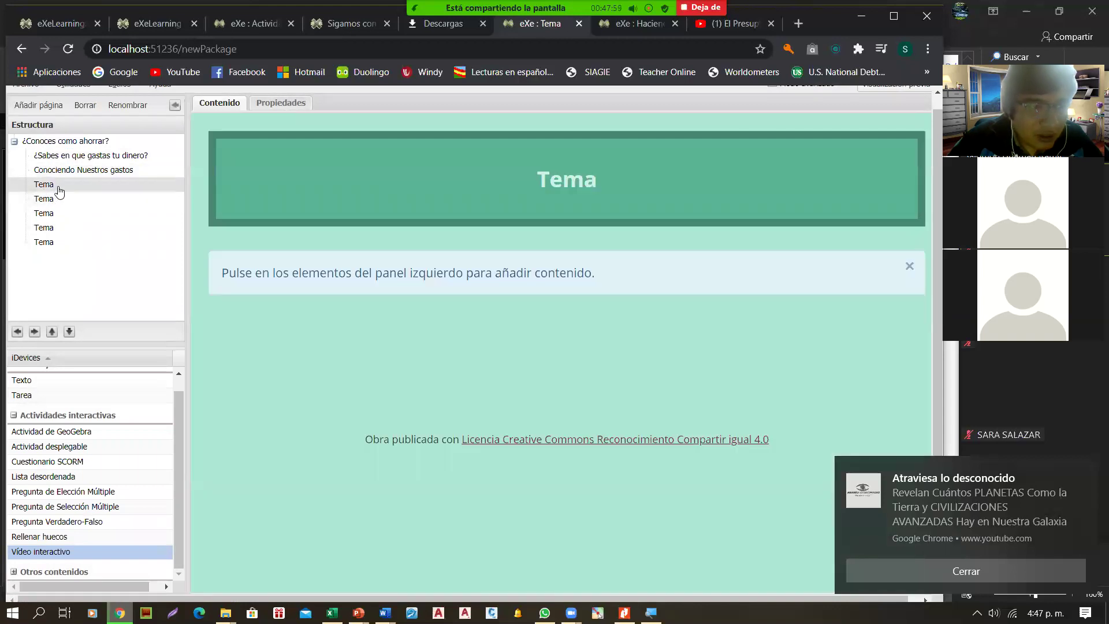
{"action": "left_click", "coordinate": [85, 171]}
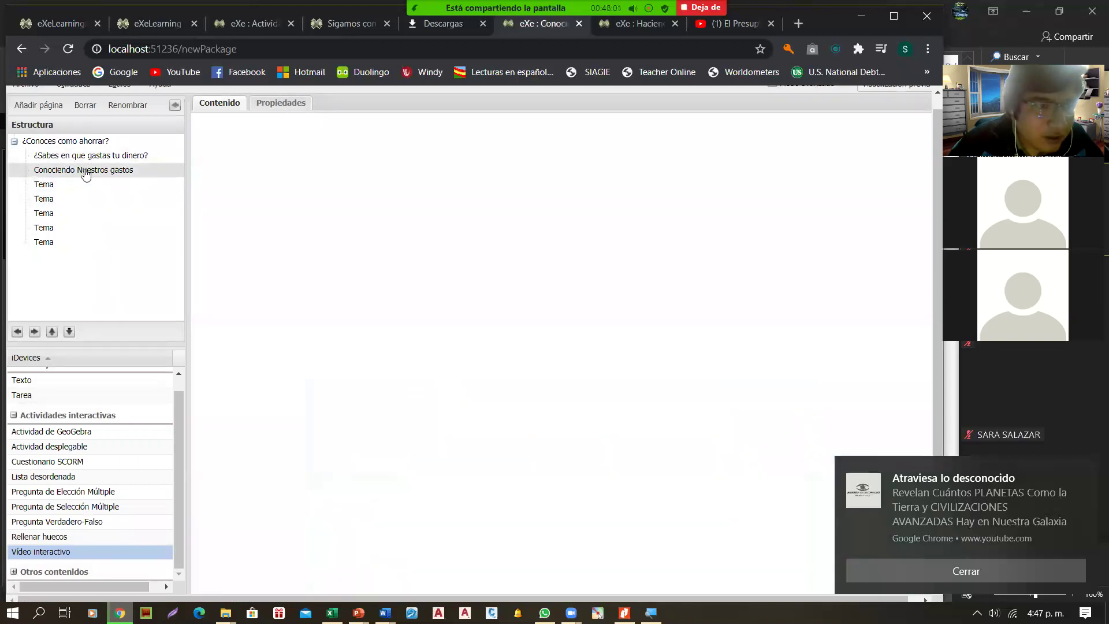
{"action": "left_click", "coordinate": [92, 156]}
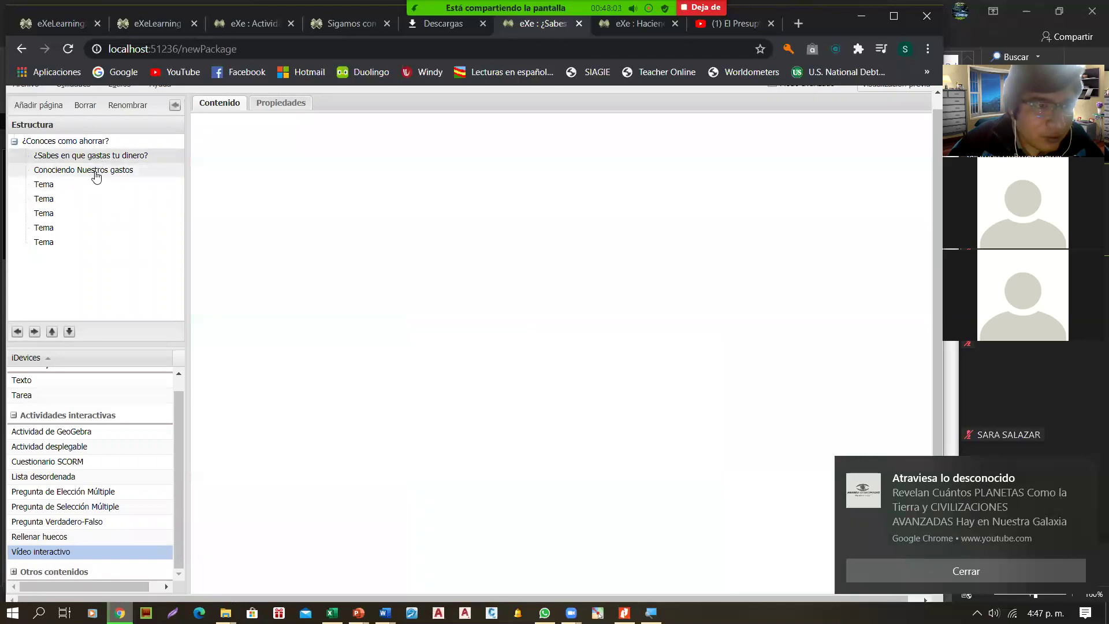
Rename the first "Tema" page, below "Conociendo Nuestros gastos", as "Parte Práctica".
{"action": "left_click", "coordinate": [60, 186]}
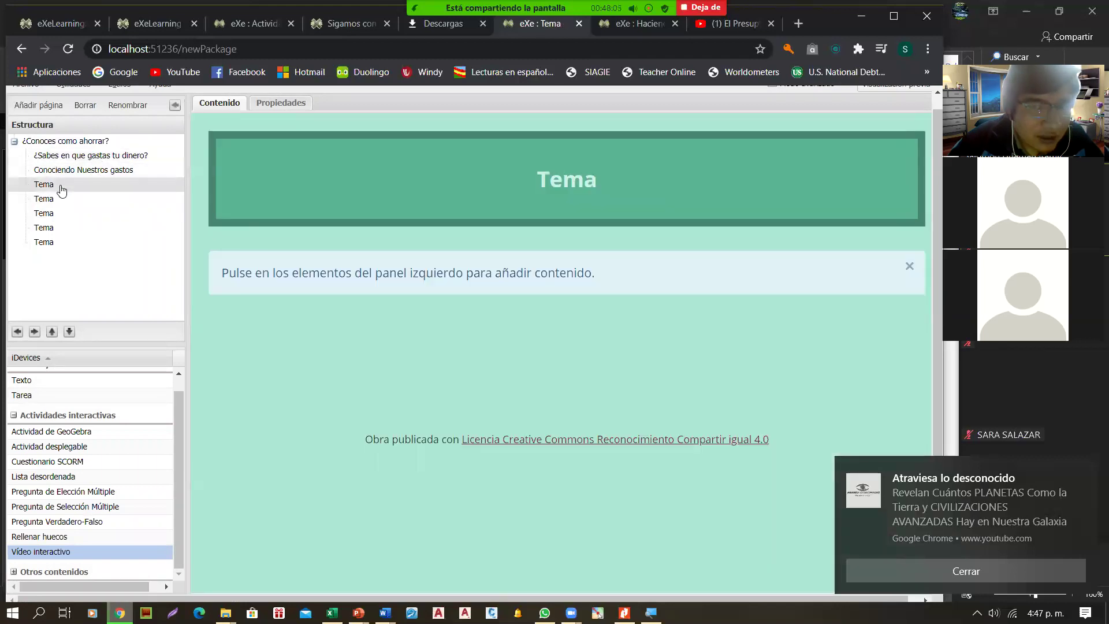
{"action": "left_click", "coordinate": [128, 104]}
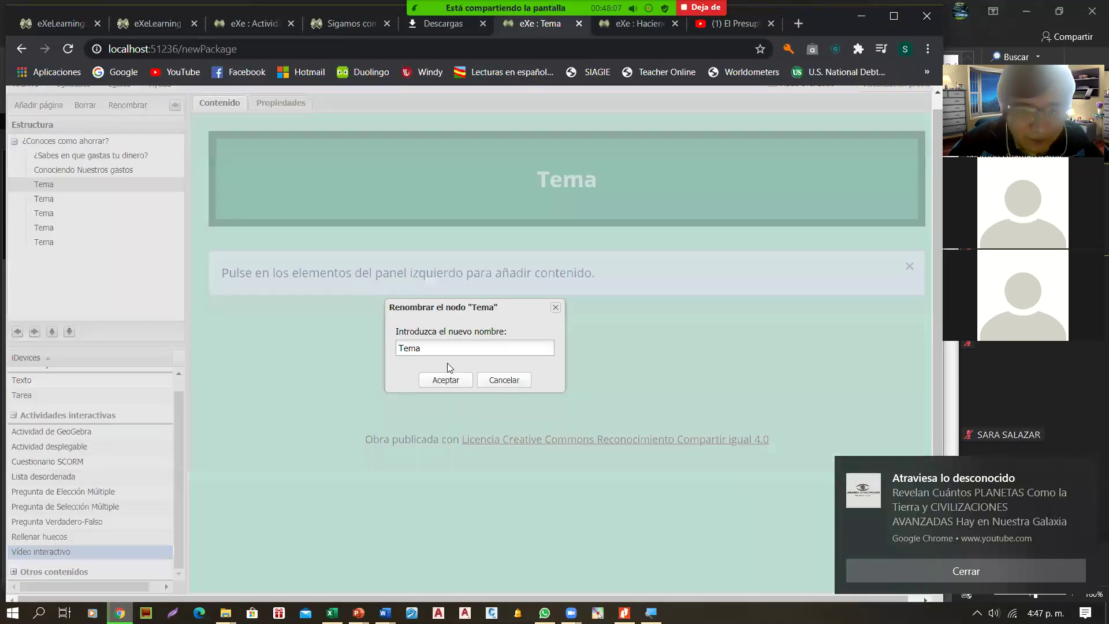
{"action": "left_click_drag", "start_coordinate": [441, 351], "coordinate": [359, 355]}
{"action": "type", "text": "P"}
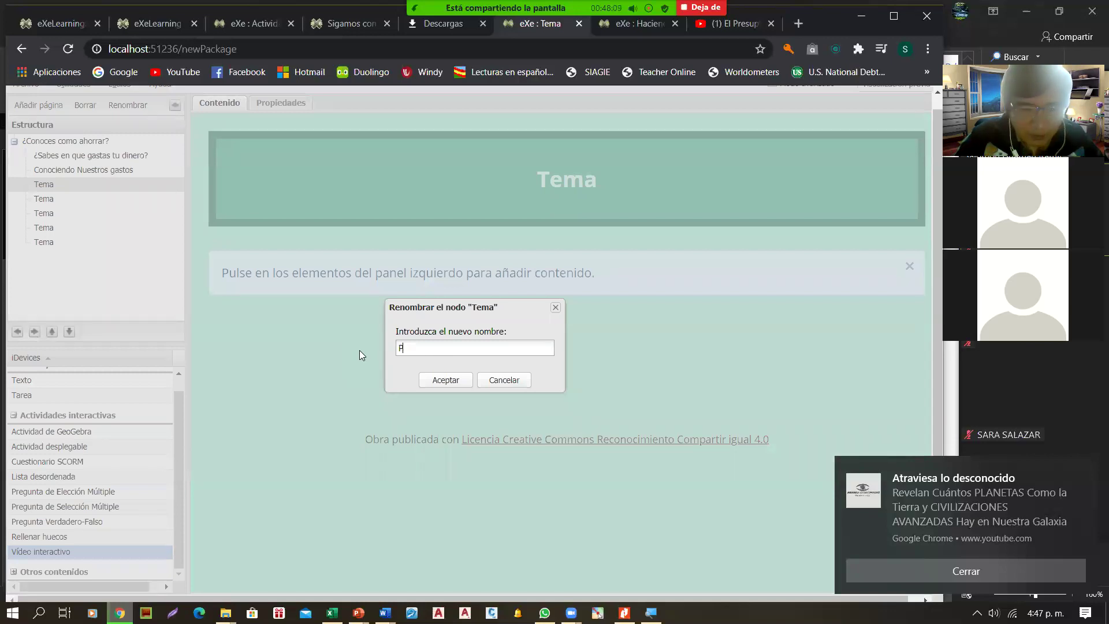
{"action": "type", "text": "arte Práctica"}
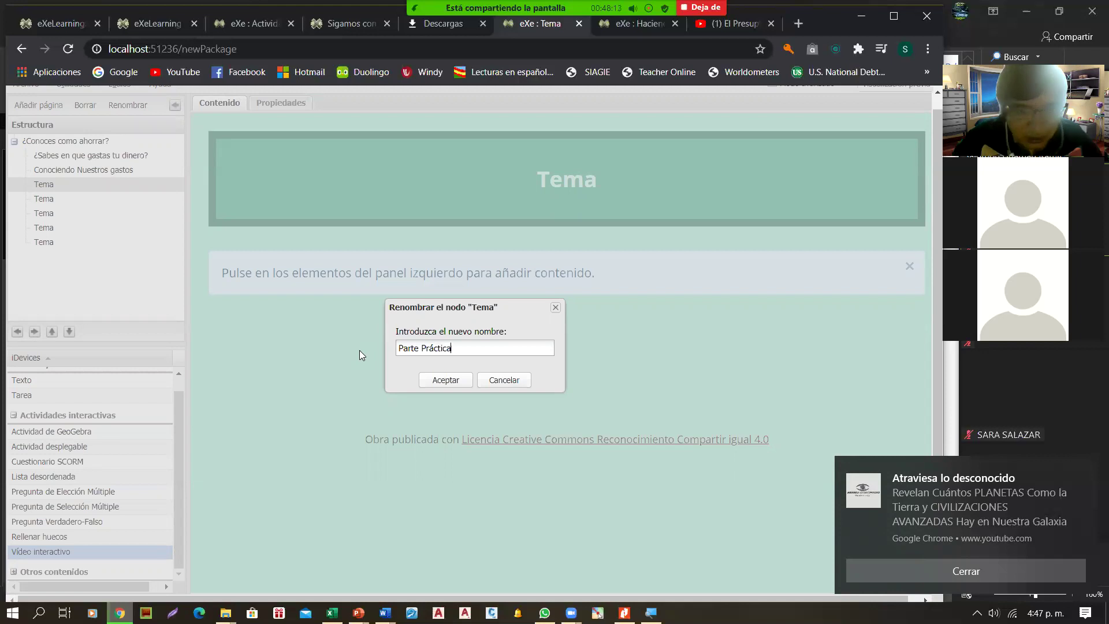
{"action": "left_click", "coordinate": [447, 380]}
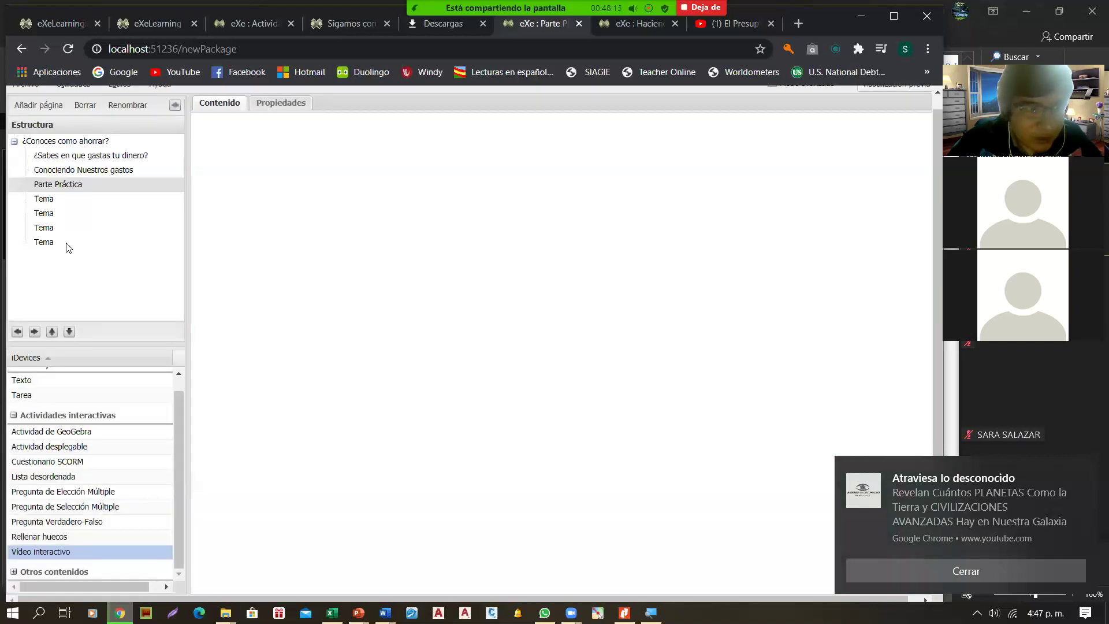
Rename the "Tema" page directly below "Parte Práctica" as "Evaluación".
{"action": "left_click", "coordinate": [75, 198]}
{"action": "left_click", "coordinate": [137, 109]}
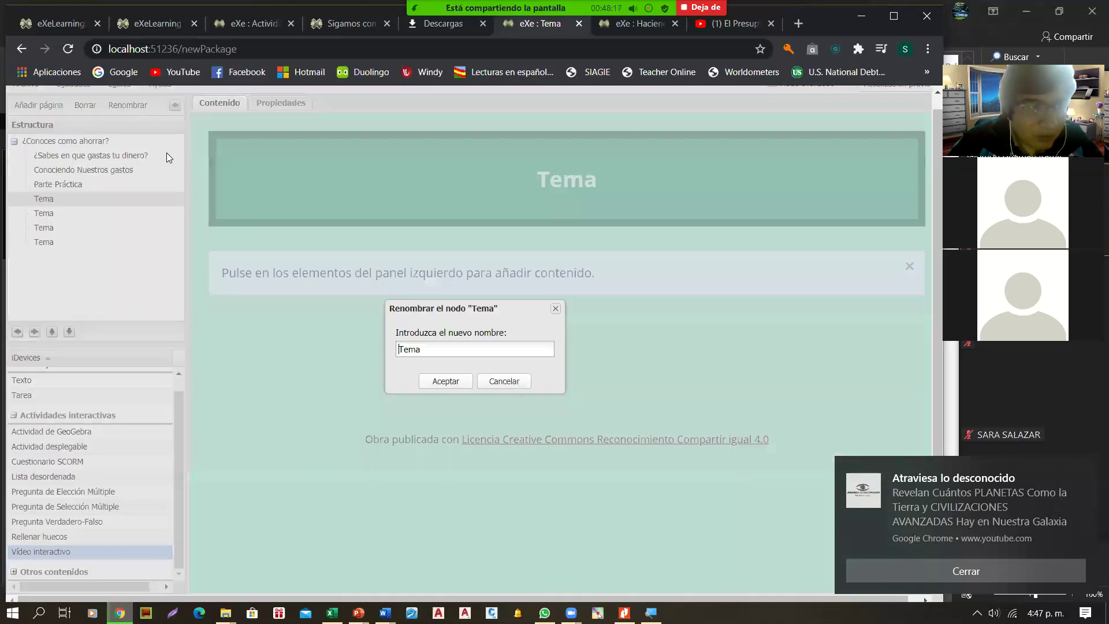
{"action": "left_click_drag", "start_coordinate": [441, 352], "coordinate": [369, 352]}
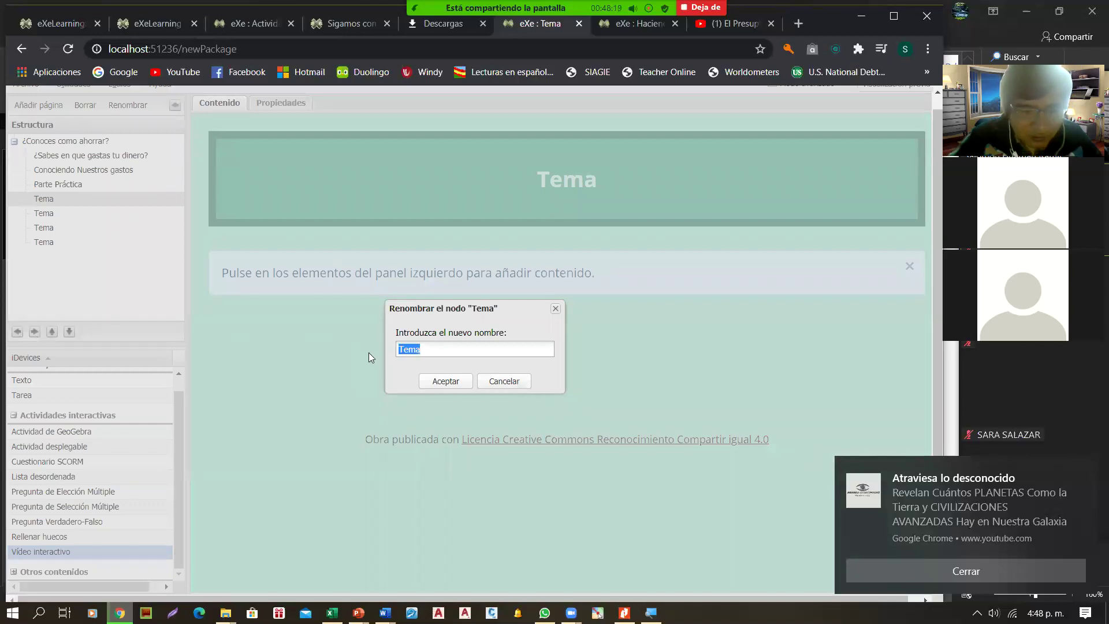
{"action": "type", "text": "Evaluación"}
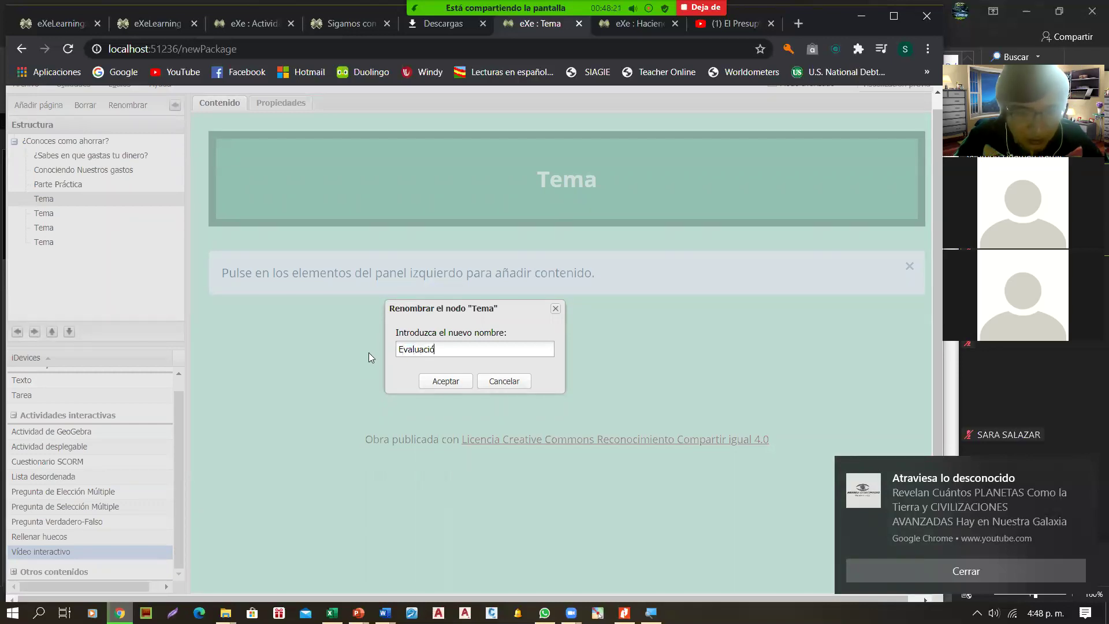
{"action": "left_click", "coordinate": [446, 381]}
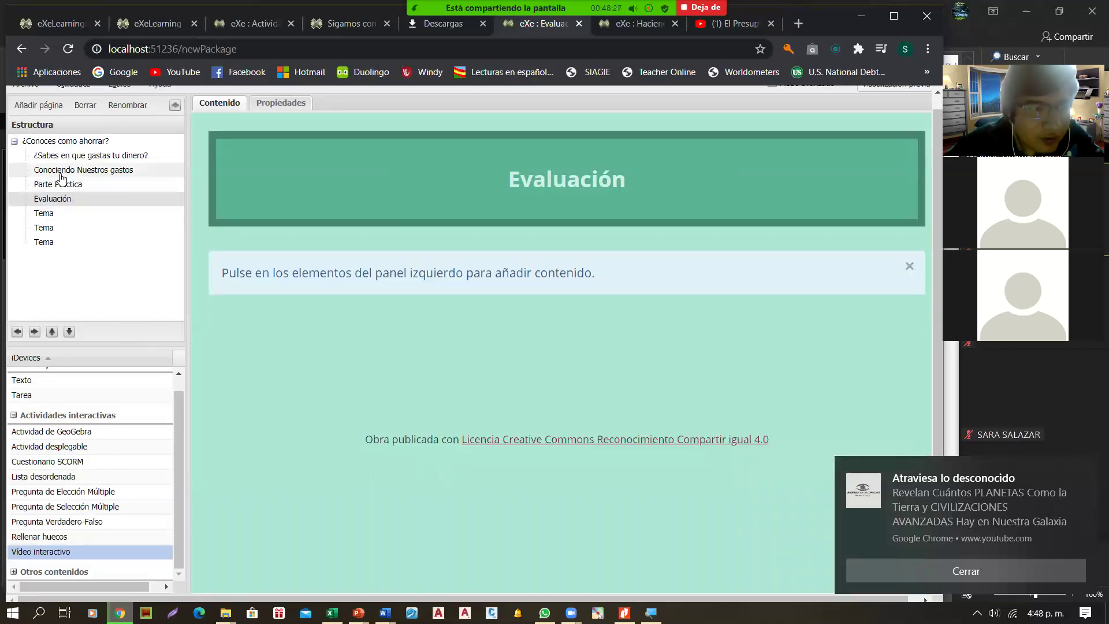
Look over the "Parte Práctica", "¿Sabes en que gastas tu dinero?" and "Conociendo Nuestros gastos" pages.
{"action": "left_click", "coordinate": [72, 184]}
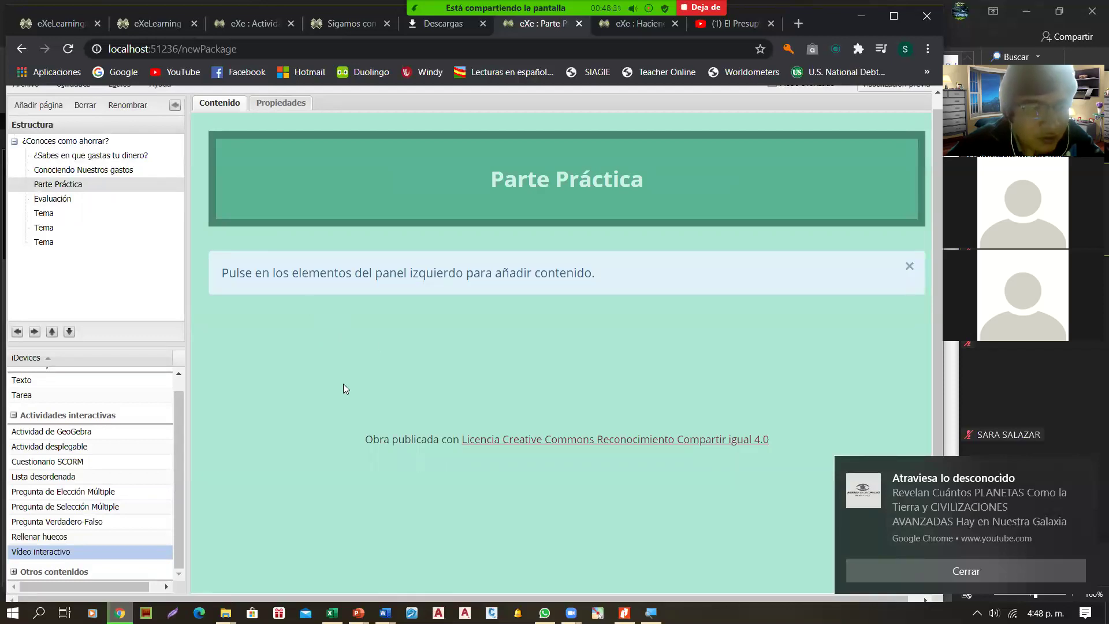
{"action": "left_click", "coordinate": [84, 170]}
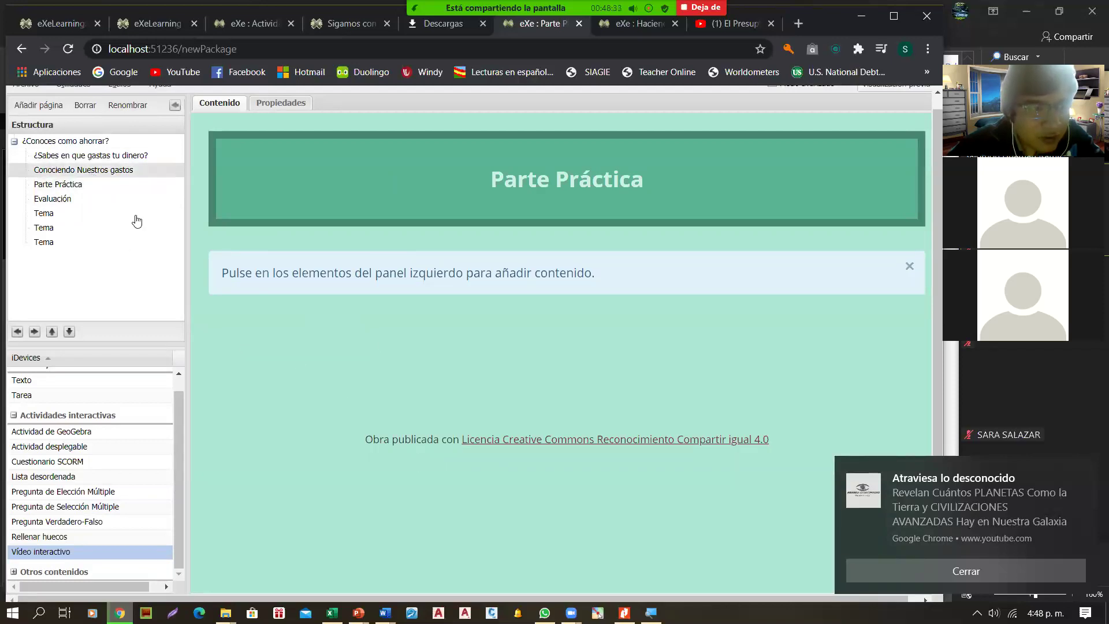
{"action": "left_click", "coordinate": [109, 155]}
{"action": "left_click", "coordinate": [132, 171]}
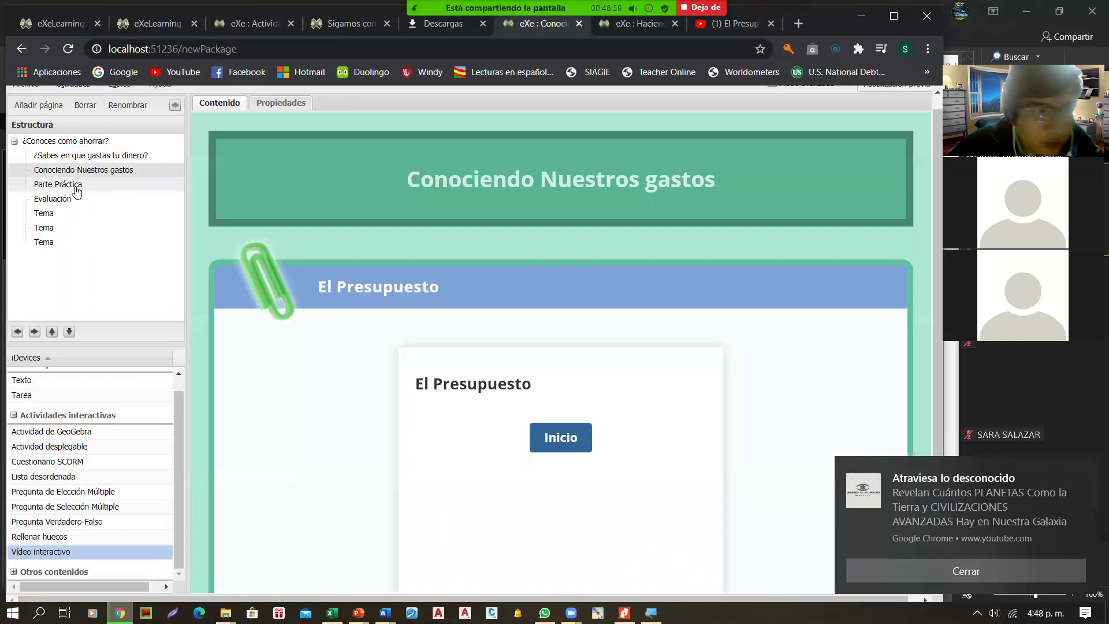
{"action": "left_click", "coordinate": [77, 186]}
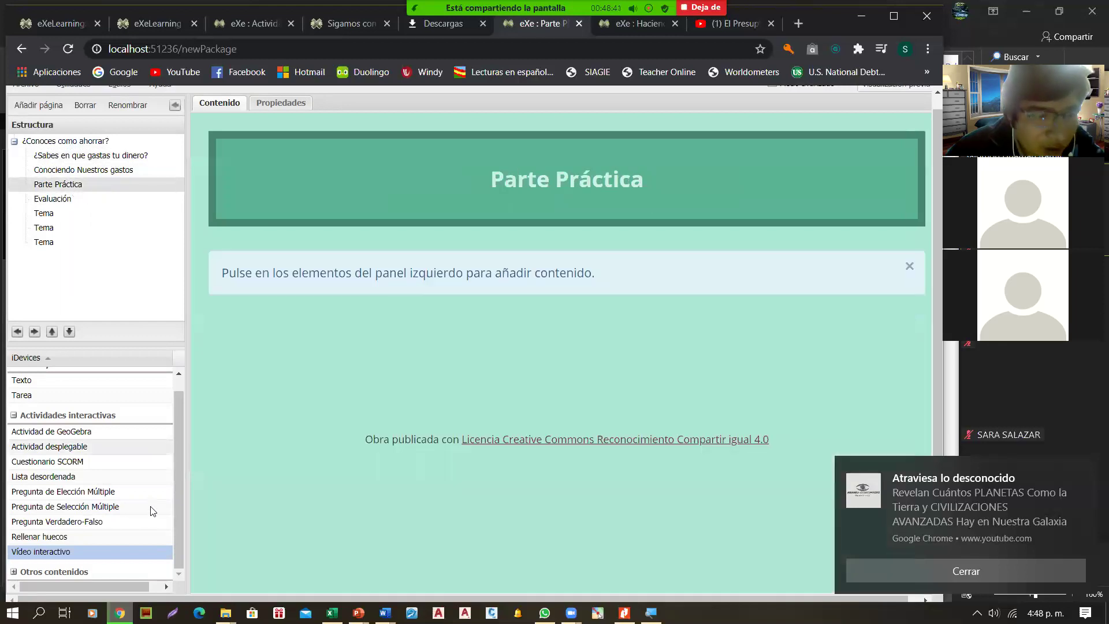
{"action": "left_click", "coordinate": [36, 394]}
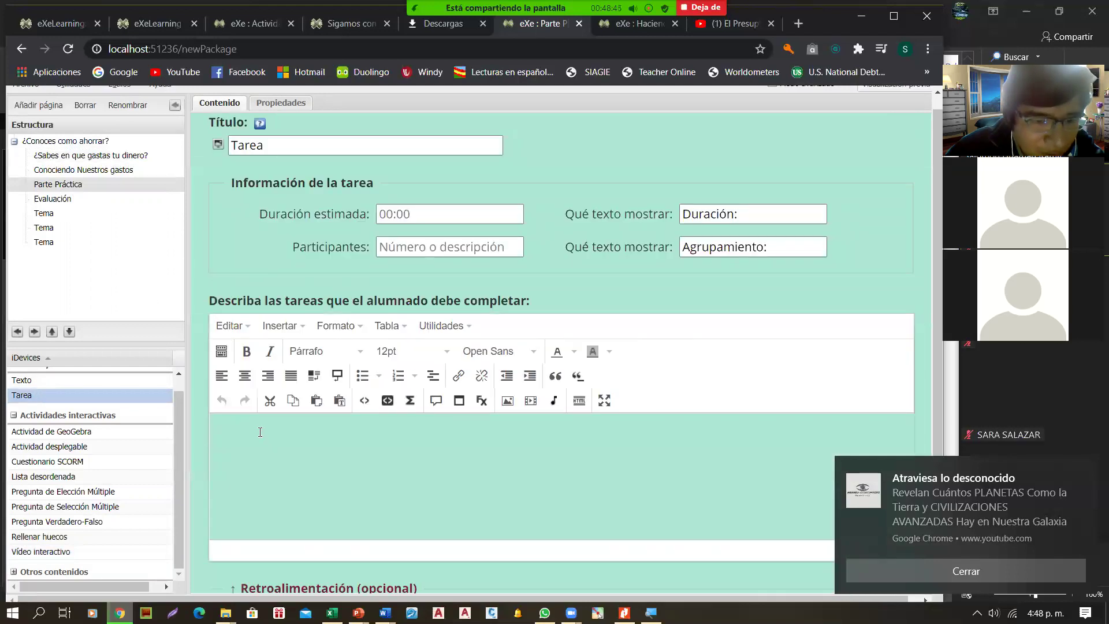
{"action": "scroll", "coordinate": [286, 521], "scroll_direction": "down", "scroll_amount": 4}
{"action": "left_click", "coordinate": [248, 499]}
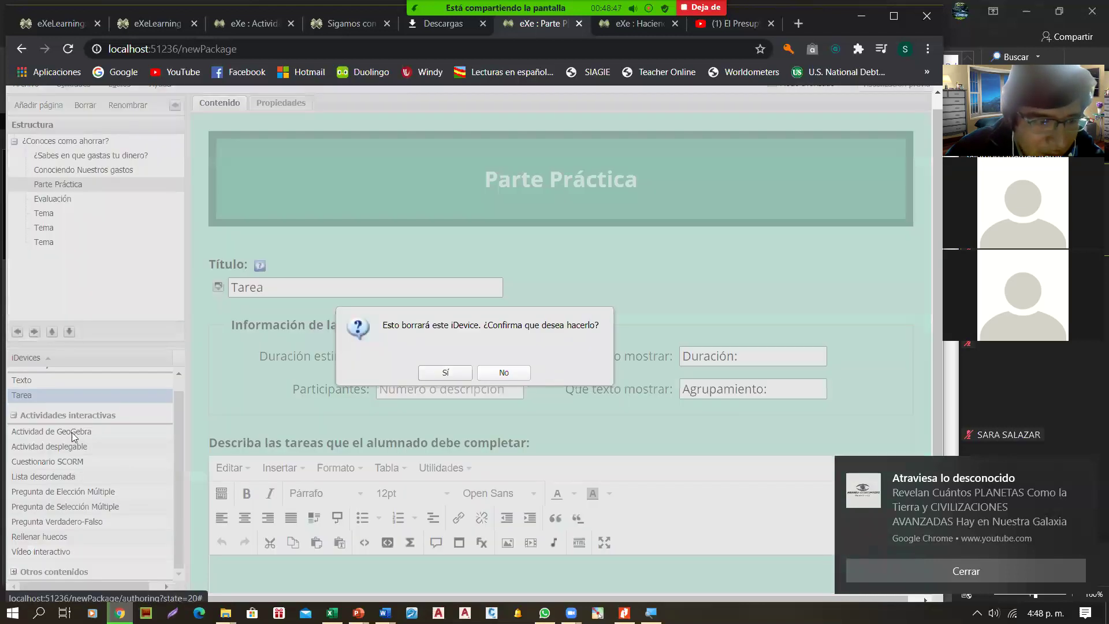
{"action": "left_click", "coordinate": [452, 373]}
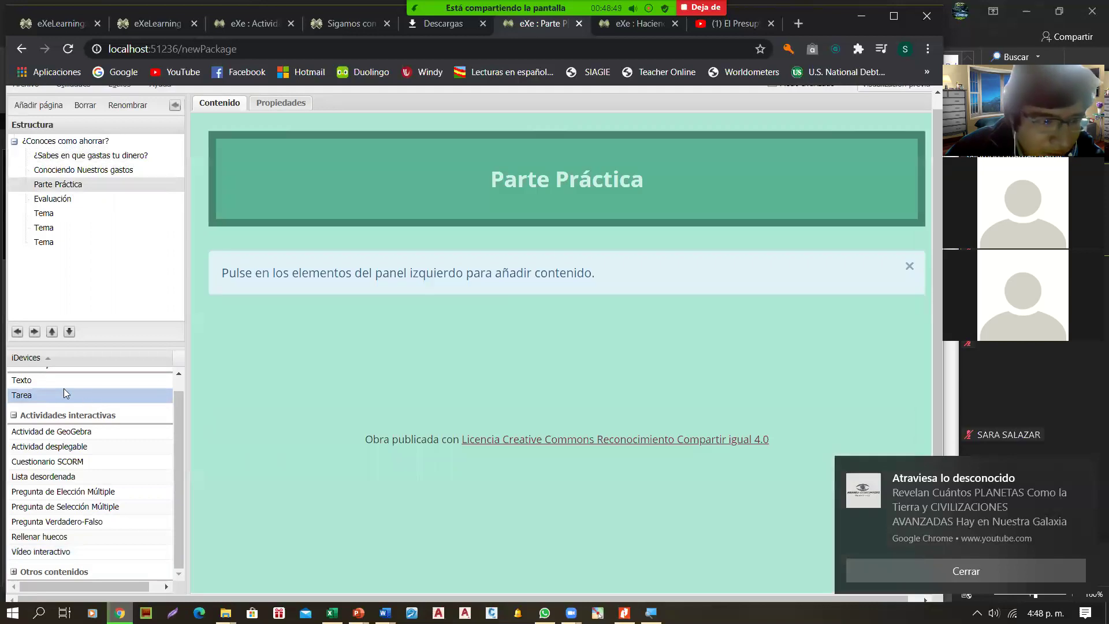
Add a Texto iDevice to the "Parte Práctica" page, embed Aula.jpg in it as media, and save the iDevice.
{"action": "left_click", "coordinate": [48, 379]}
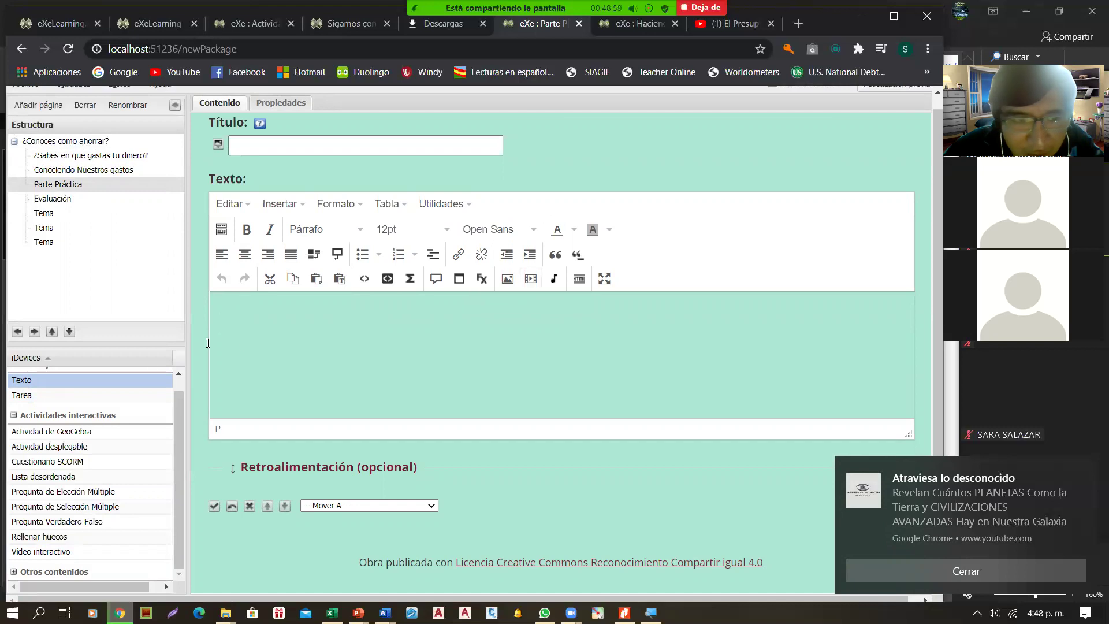
{"action": "left_click", "coordinate": [530, 279]}
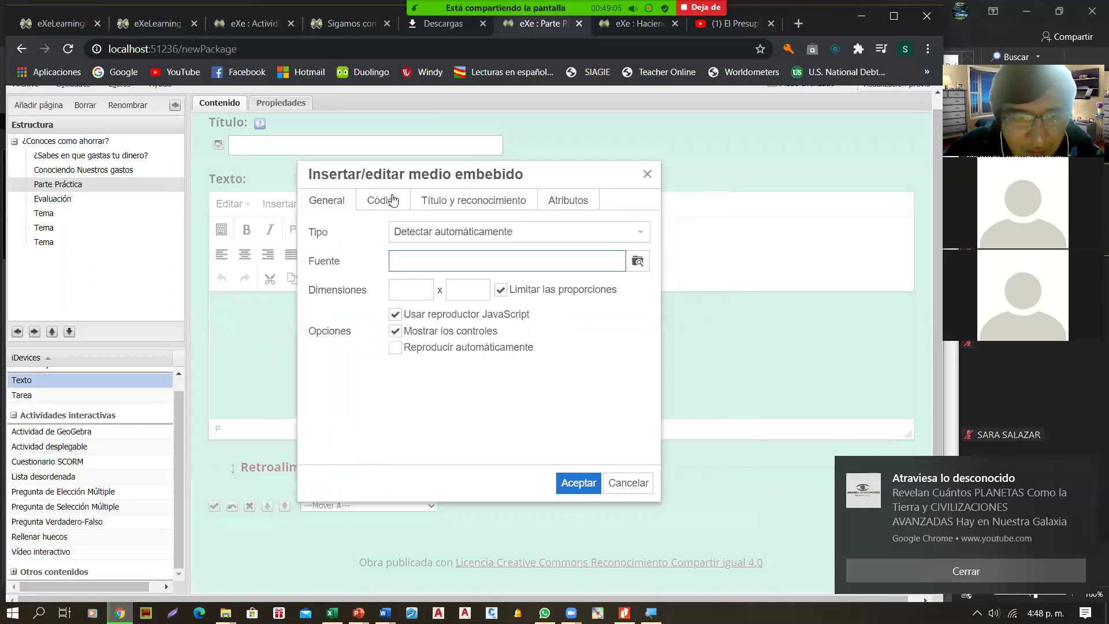
{"action": "left_click", "coordinate": [637, 261]}
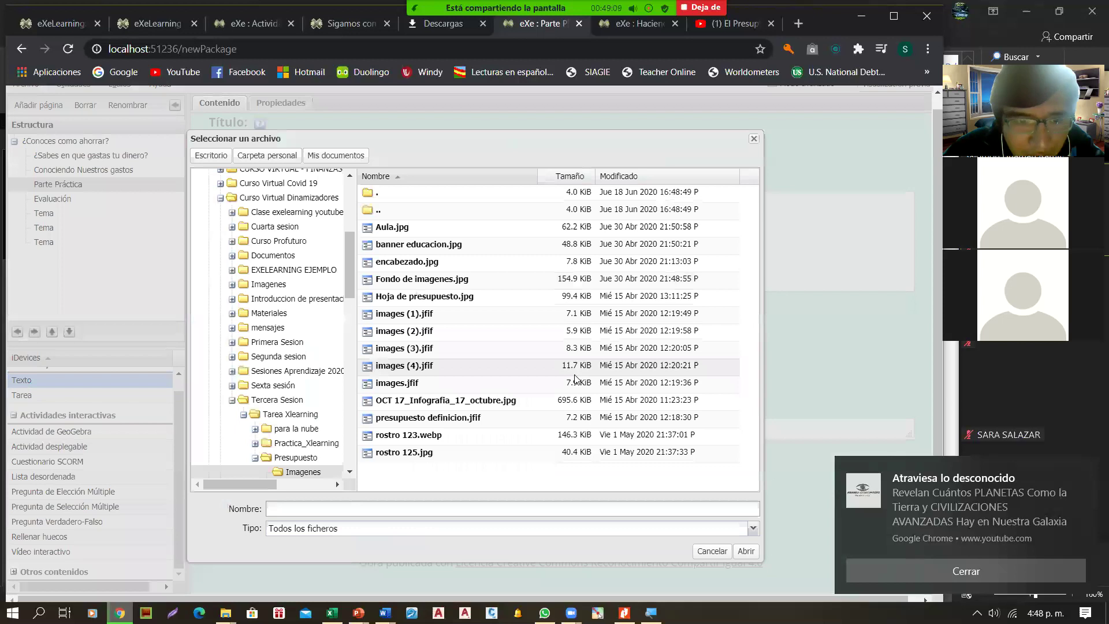
{"action": "left_click", "coordinate": [405, 233]}
{"action": "left_click", "coordinate": [744, 551]}
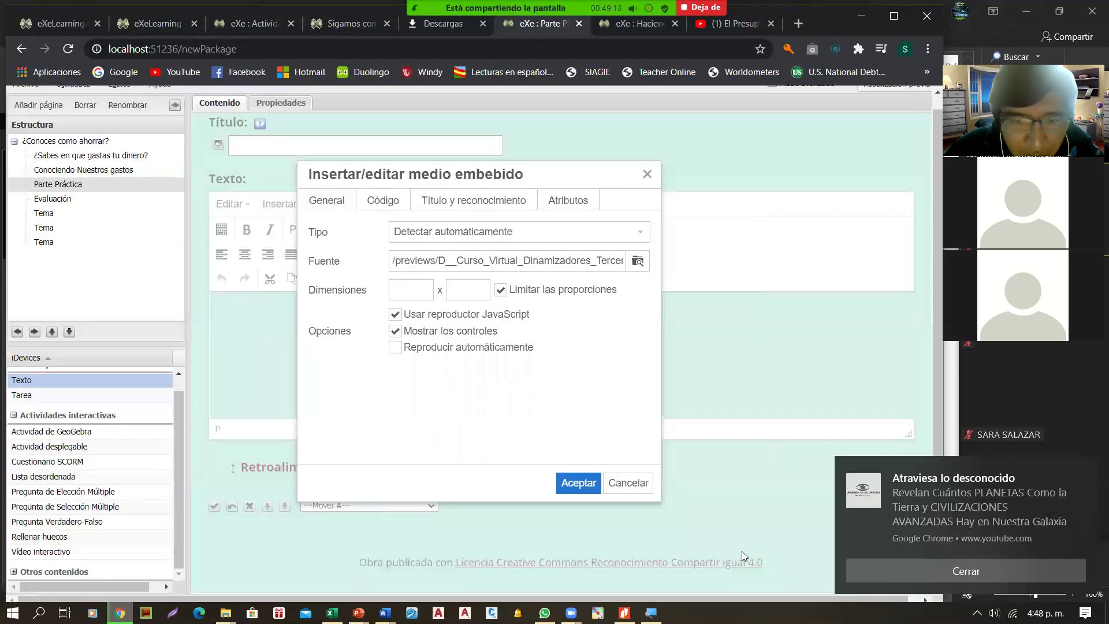
{"action": "left_click", "coordinate": [579, 484]}
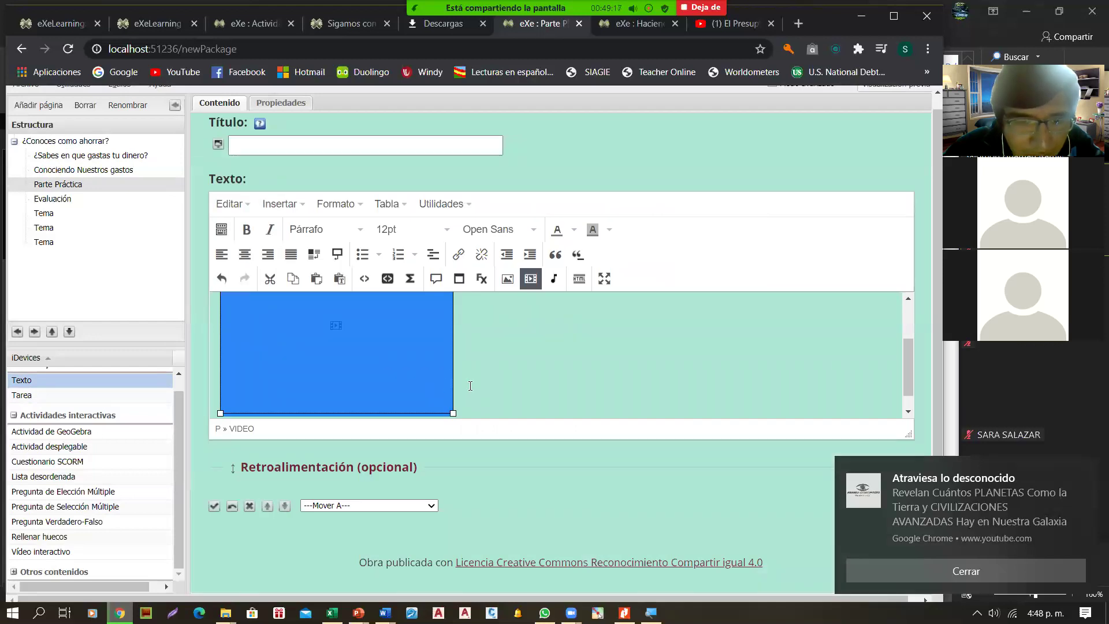
{"action": "left_click", "coordinate": [470, 386]}
{"action": "scroll", "coordinate": [384, 344], "scroll_direction": "up", "scroll_amount": 1}
{"action": "left_click", "coordinate": [397, 343]}
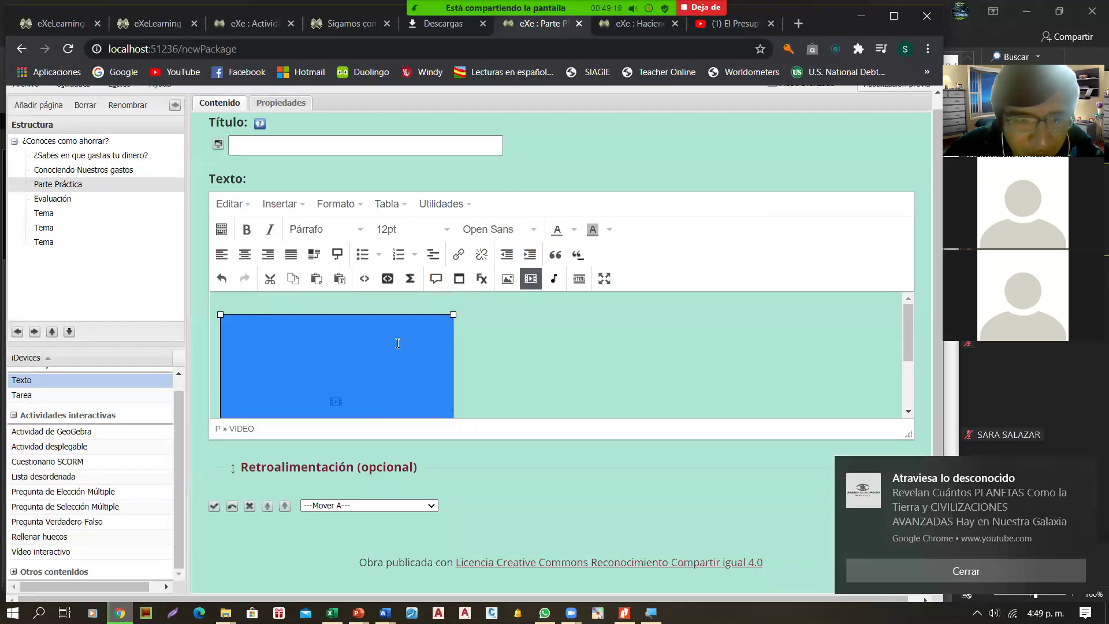
{"action": "scroll", "coordinate": [415, 368], "scroll_direction": "down", "scroll_amount": 2}
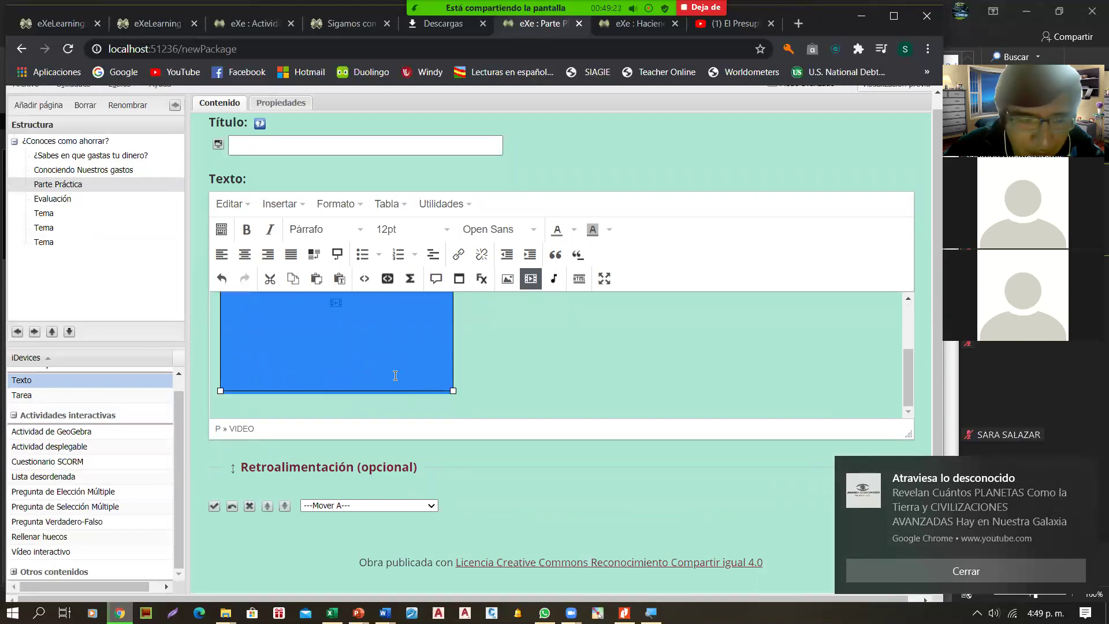
{"action": "left_click", "coordinate": [213, 506]}
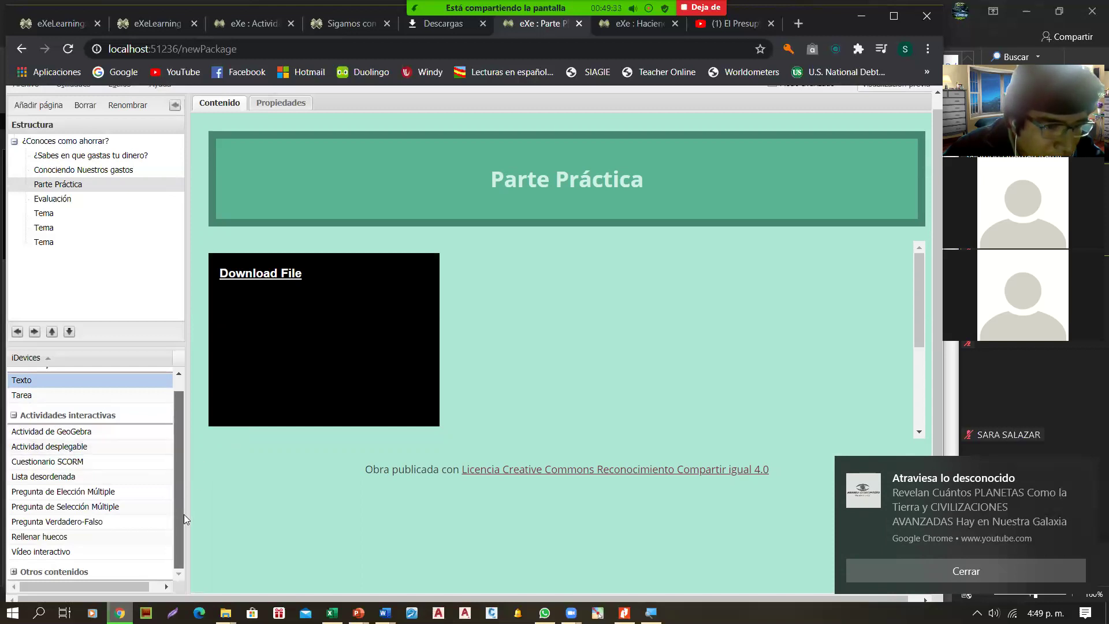
Add a Pregunta de Elección Múltiple iDevice to the "Evaluación" page and dismiss the package save dialog.
{"action": "left_click", "coordinate": [61, 199]}
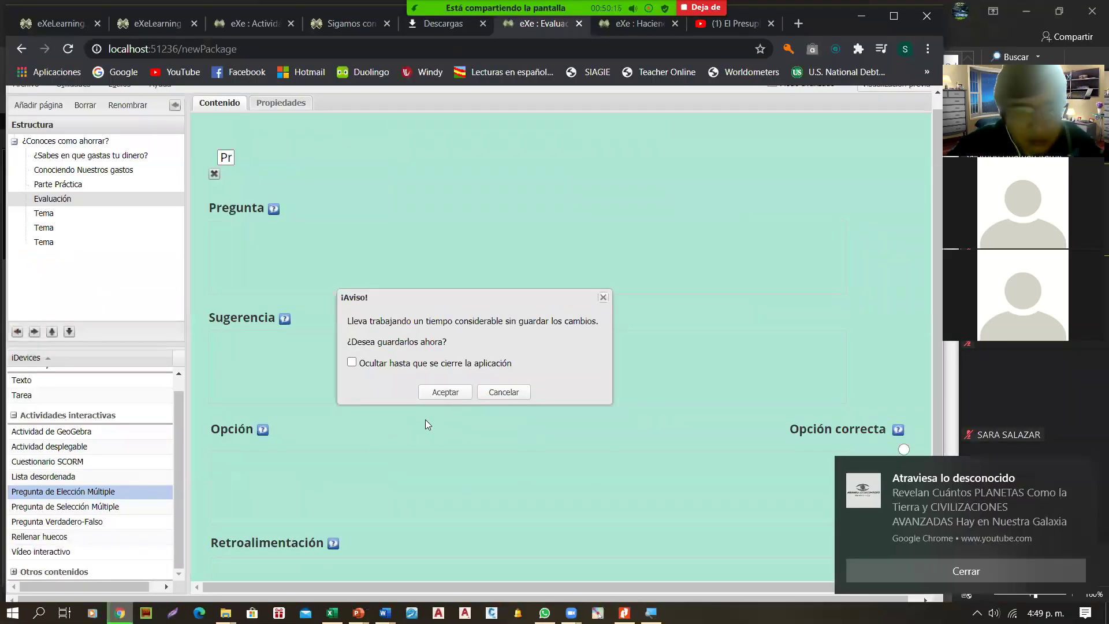
{"action": "left_click", "coordinate": [437, 395]}
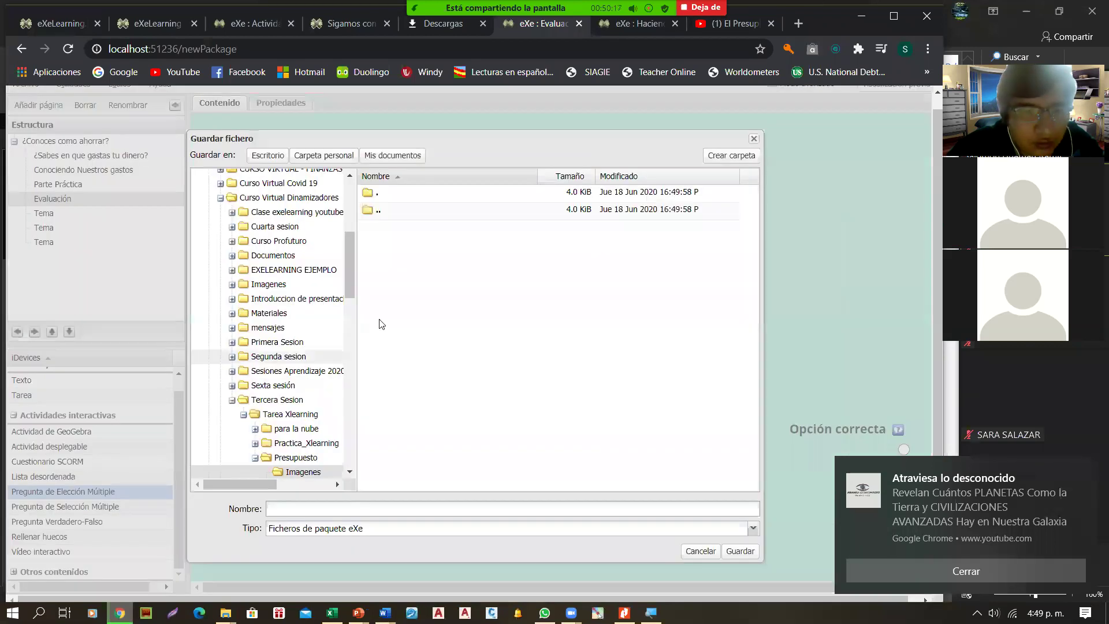
{"action": "left_click", "coordinate": [753, 139]}
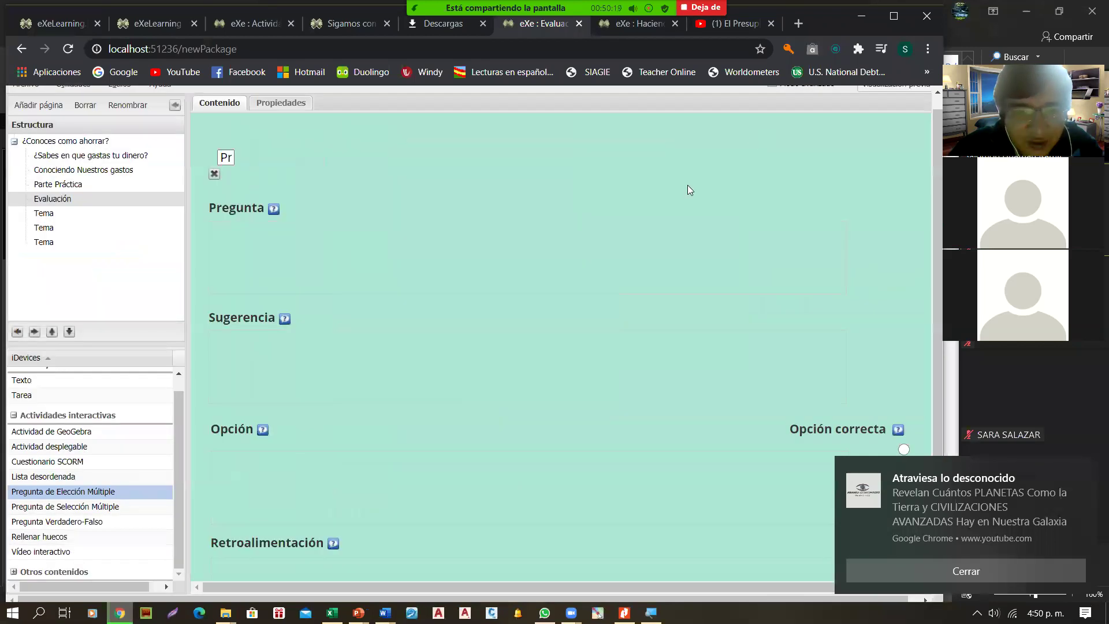
Look through the fields of the multiple choice question form and clear the iDevice's title.
{"action": "left_click", "coordinate": [305, 255]}
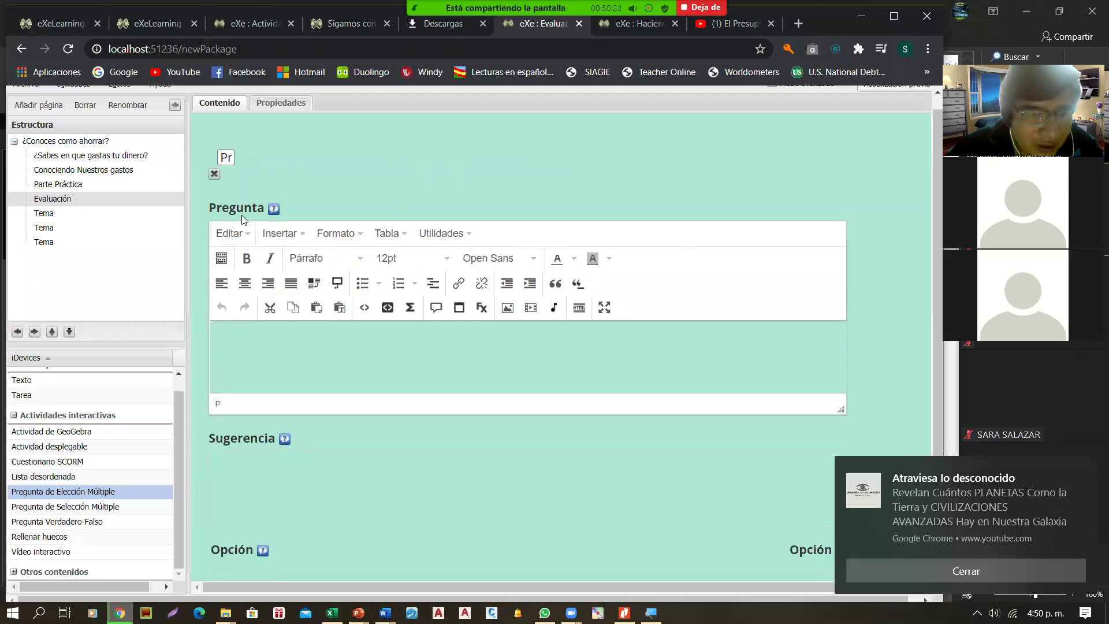
{"action": "scroll", "coordinate": [267, 467], "scroll_direction": "down", "scroll_amount": 5}
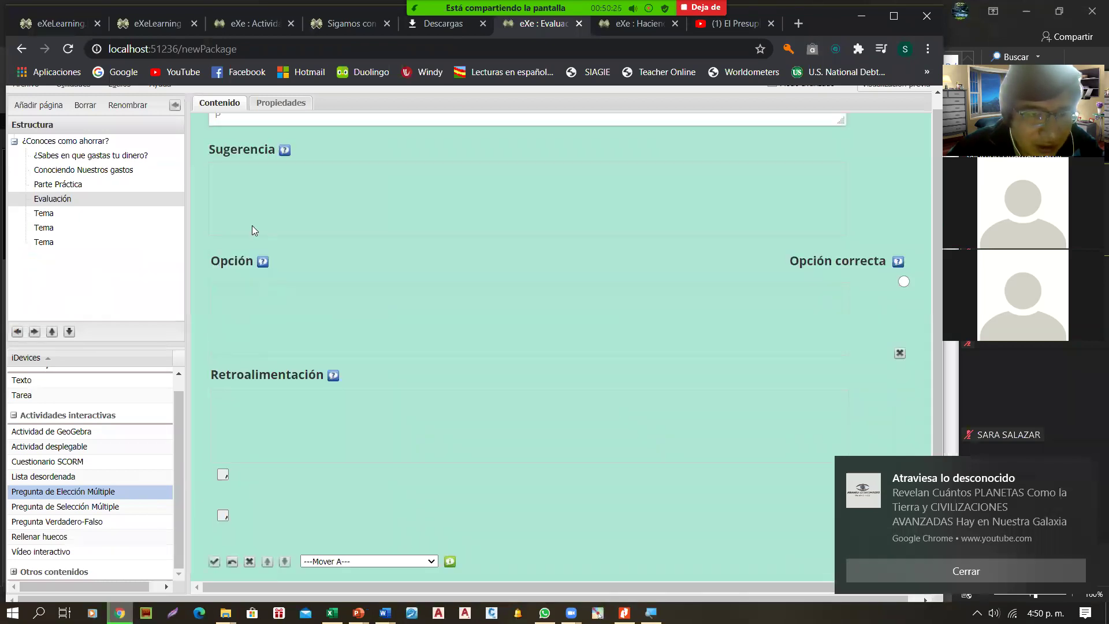
{"action": "scroll", "coordinate": [262, 335], "scroll_direction": "down", "scroll_amount": 2}
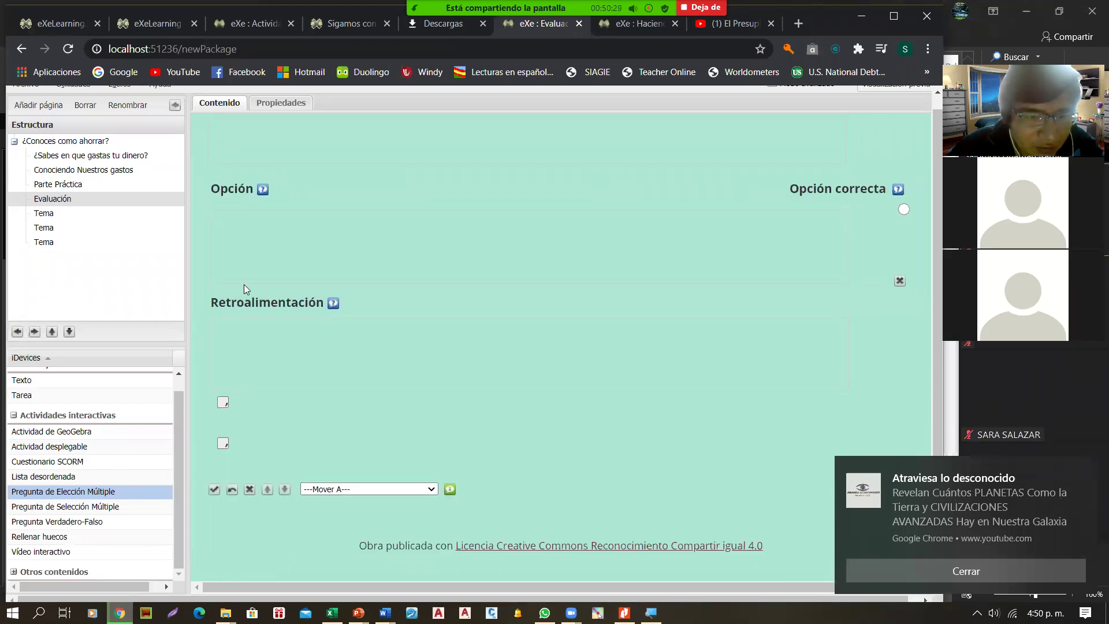
{"action": "scroll", "coordinate": [243, 284], "scroll_direction": "up", "scroll_amount": 10}
{"action": "scroll", "coordinate": [253, 405], "scroll_direction": "down", "scroll_amount": 2}
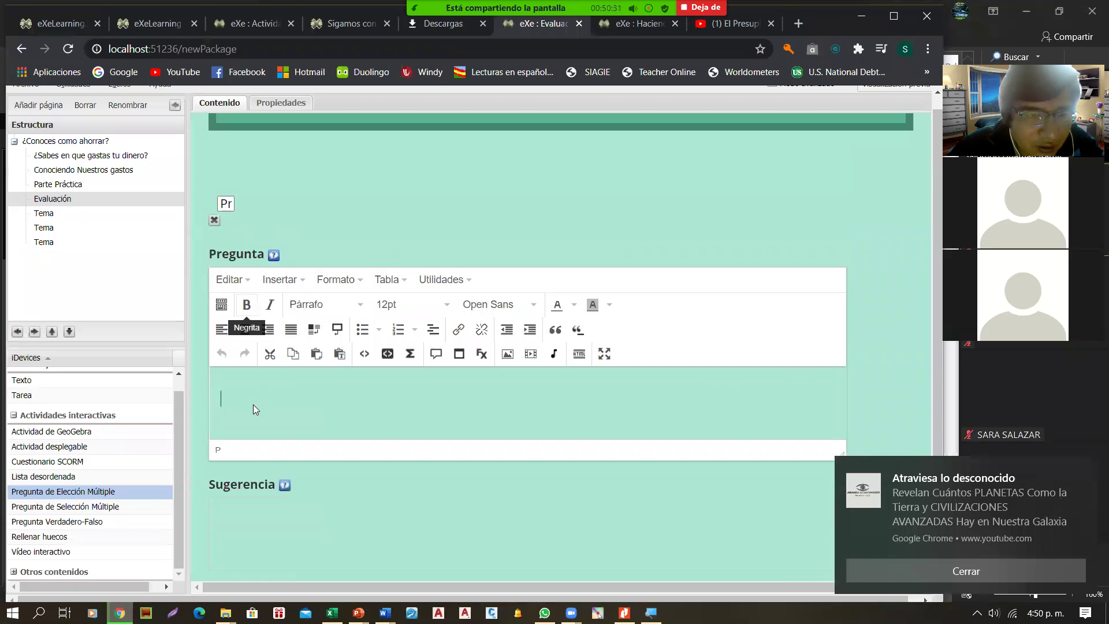
{"action": "scroll", "coordinate": [253, 405], "scroll_direction": "down", "scroll_amount": 1}
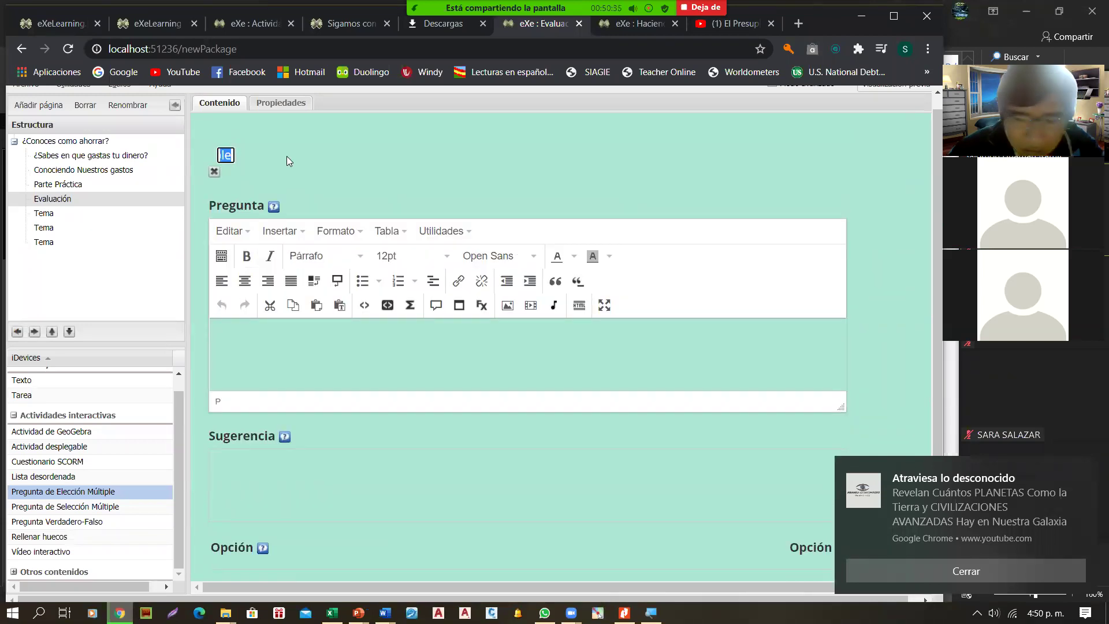
{"action": "key", "text": "BackSpace"}
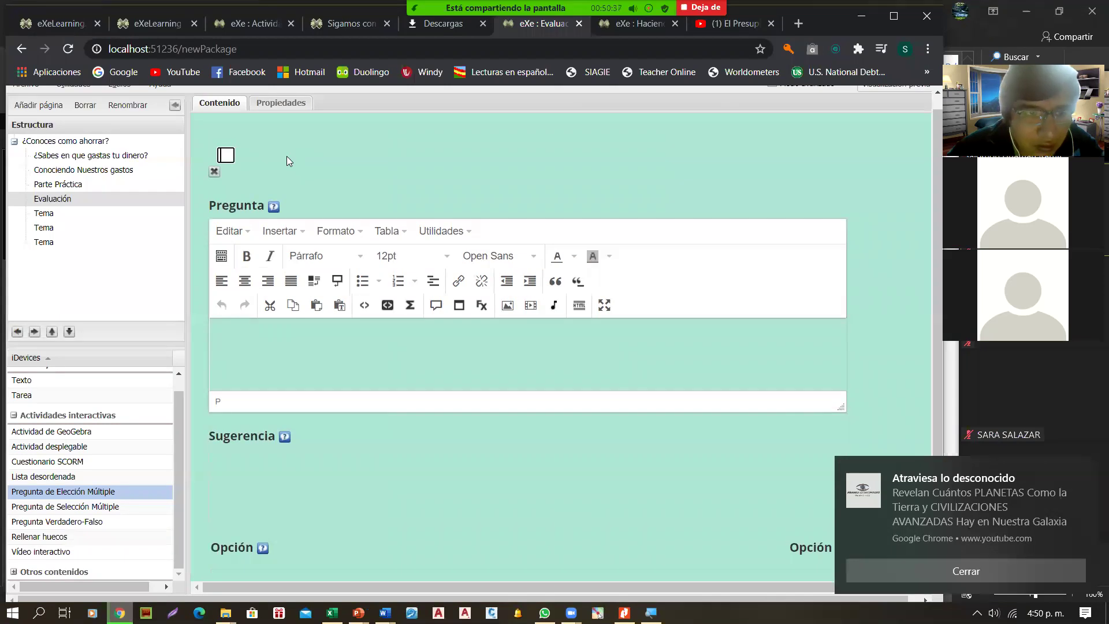
{"action": "scroll", "coordinate": [249, 206], "scroll_direction": "up", "scroll_amount": 3}
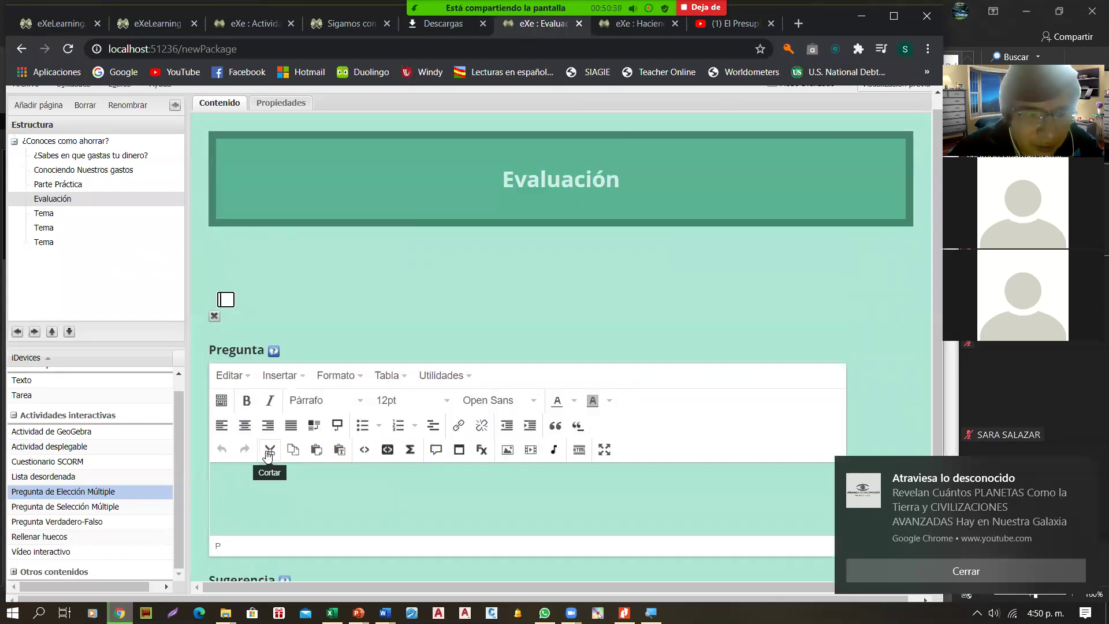
Enter "¿Qué es un presupuesto?" as the question text of the multiple choice iDevice.
{"action": "left_click", "coordinate": [267, 483]}
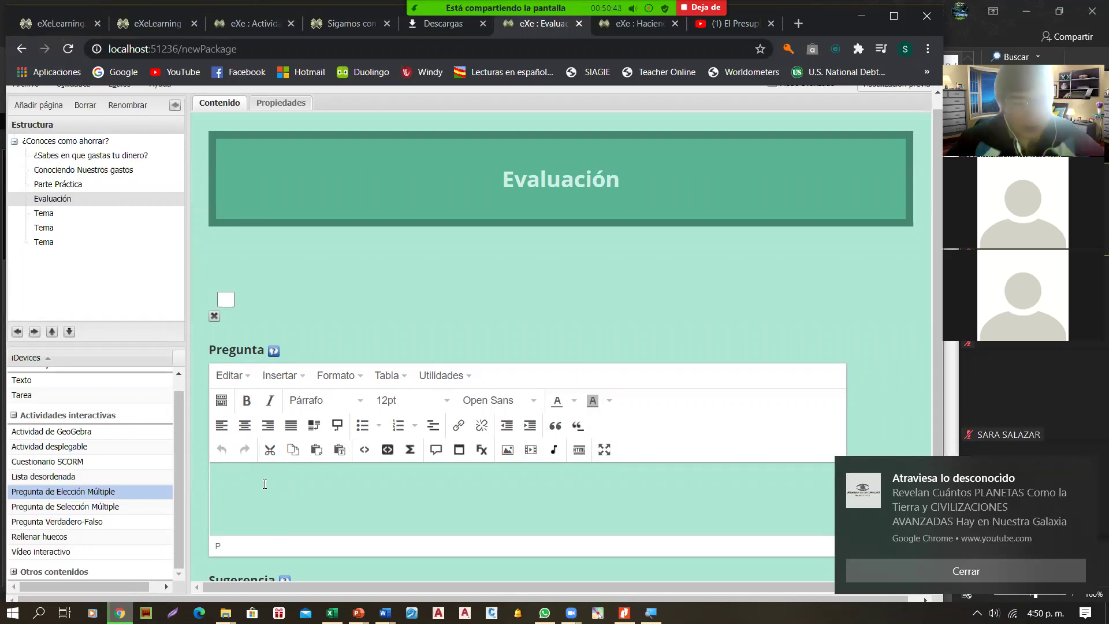
{"action": "scroll", "coordinate": [263, 483], "scroll_direction": "down", "scroll_amount": 5}
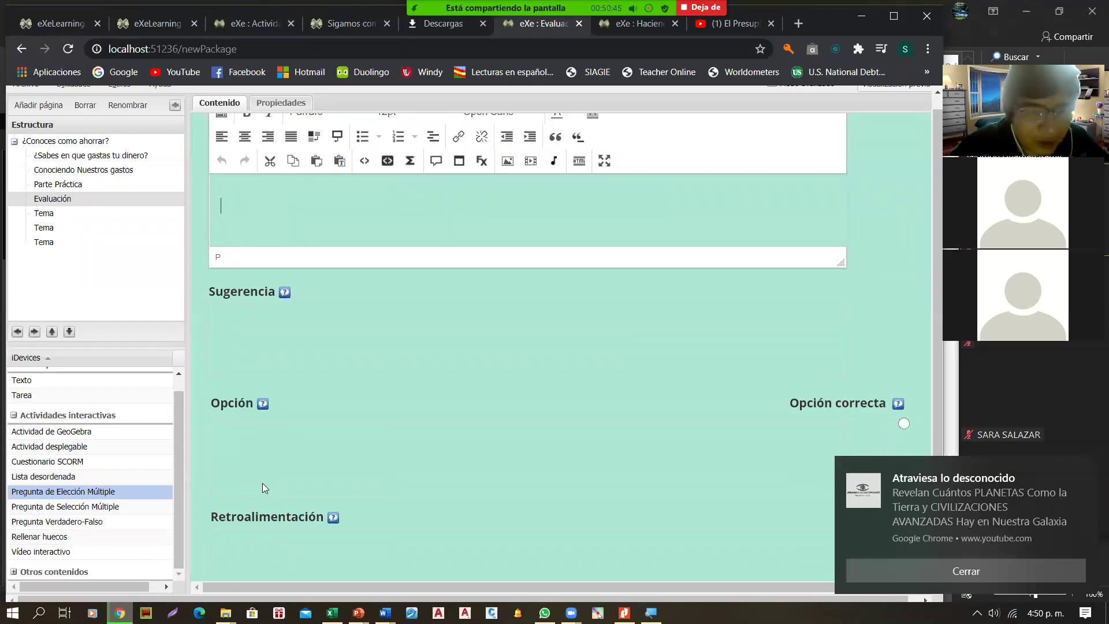
{"action": "scroll", "coordinate": [262, 483], "scroll_direction": "up", "scroll_amount": 4}
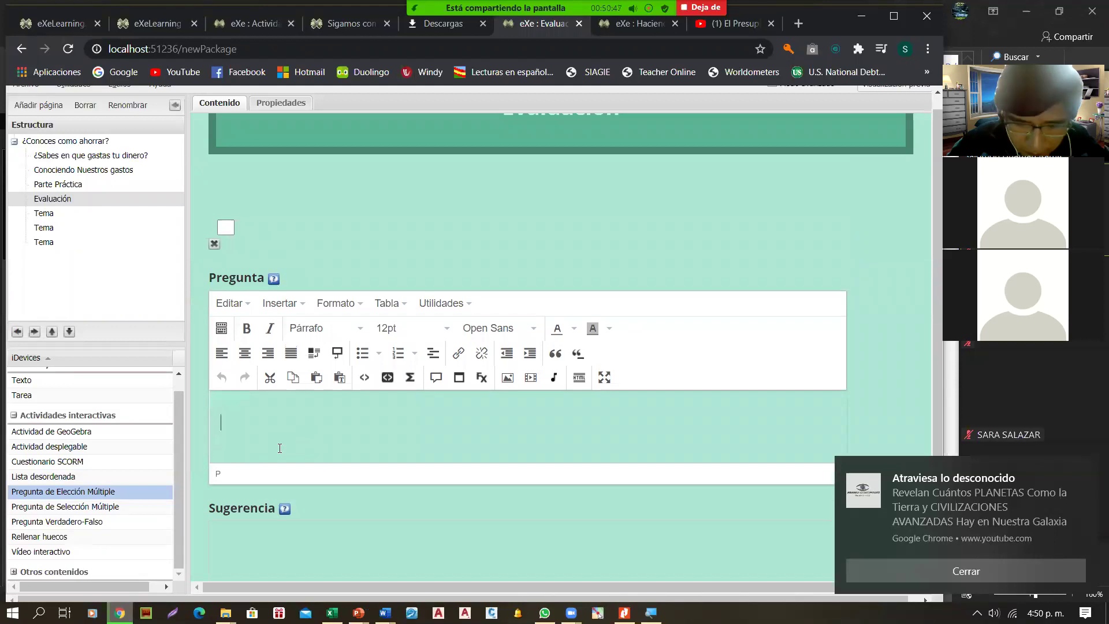
{"action": "type", "text": "¿?"}
{"action": "type", "text": "Qué es u"}
{"action": "type", "text": "n presupuest"}
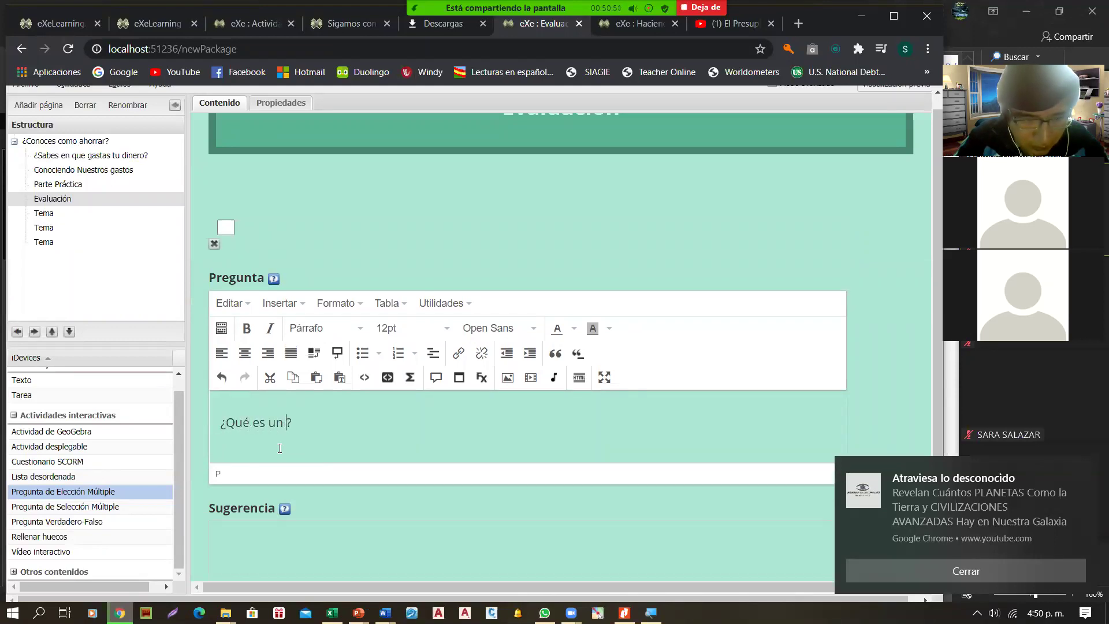
{"action": "type", "text": "o"}
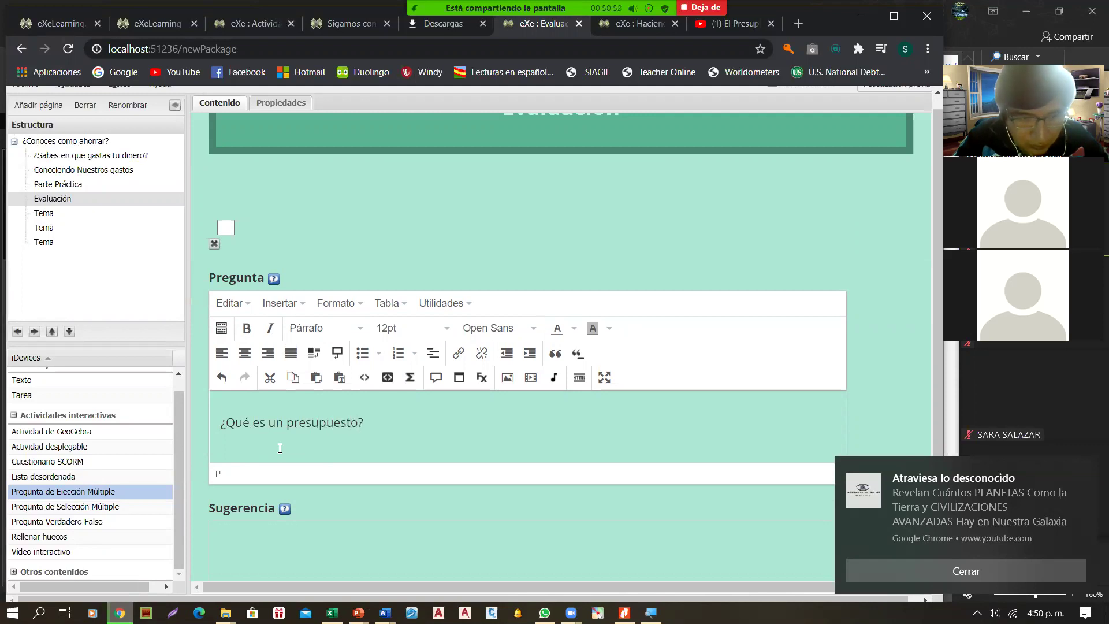
Enter "A" as the answer option for the question and try to save the iDevice.
{"action": "scroll", "coordinate": [258, 418], "scroll_direction": "down", "scroll_amount": 3}
{"action": "scroll", "coordinate": [258, 417], "scroll_direction": "down", "scroll_amount": 3}
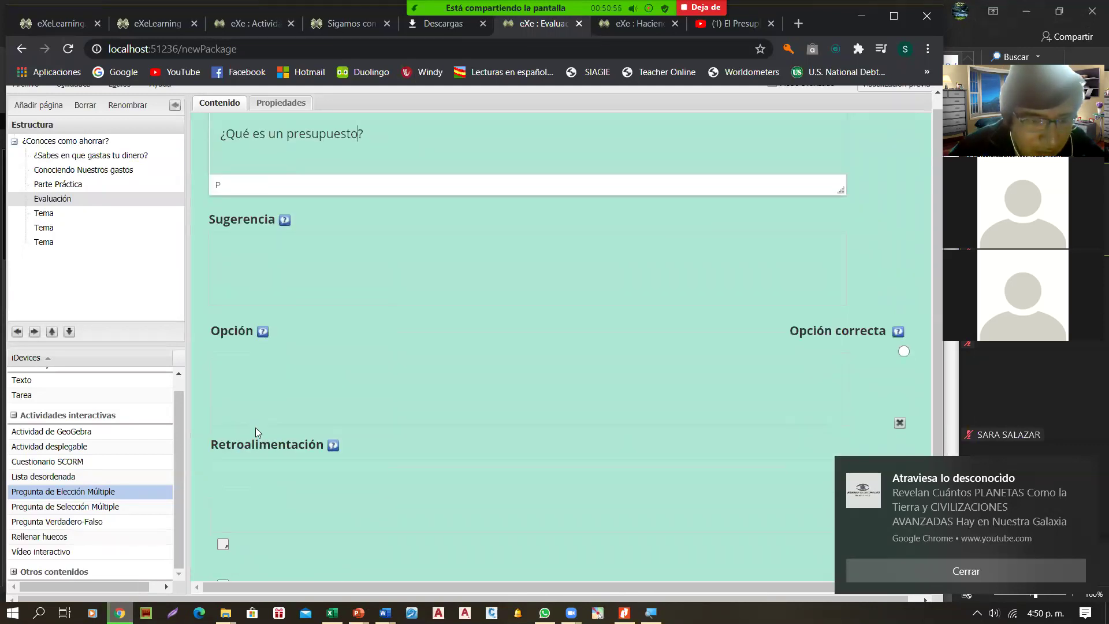
{"action": "left_click", "coordinate": [263, 384]}
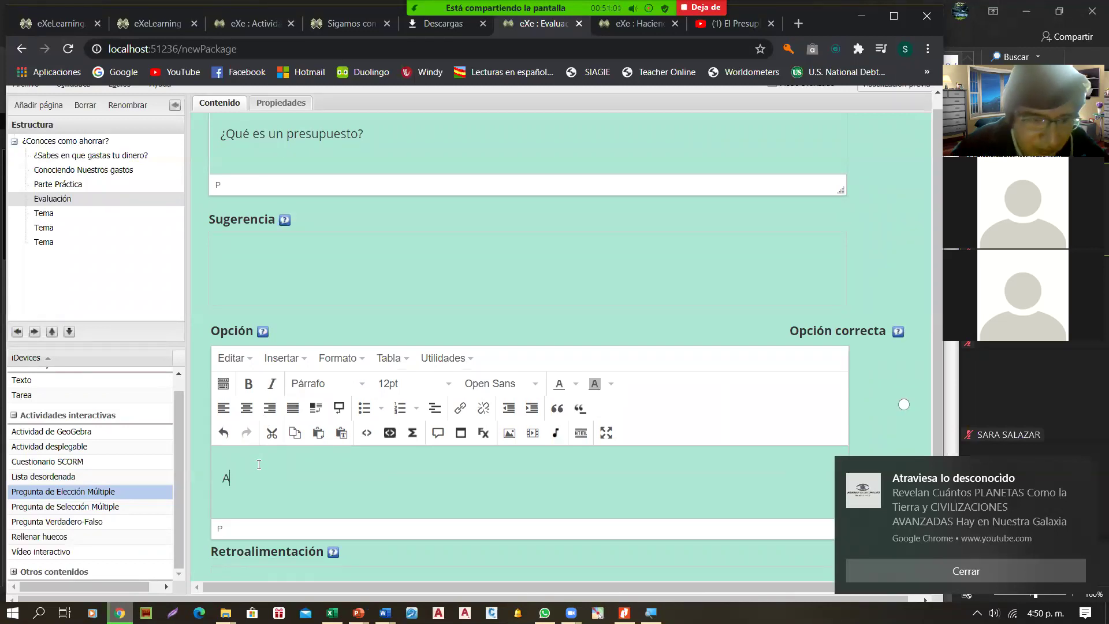
{"action": "scroll", "coordinate": [304, 448], "scroll_direction": "down", "scroll_amount": 5}
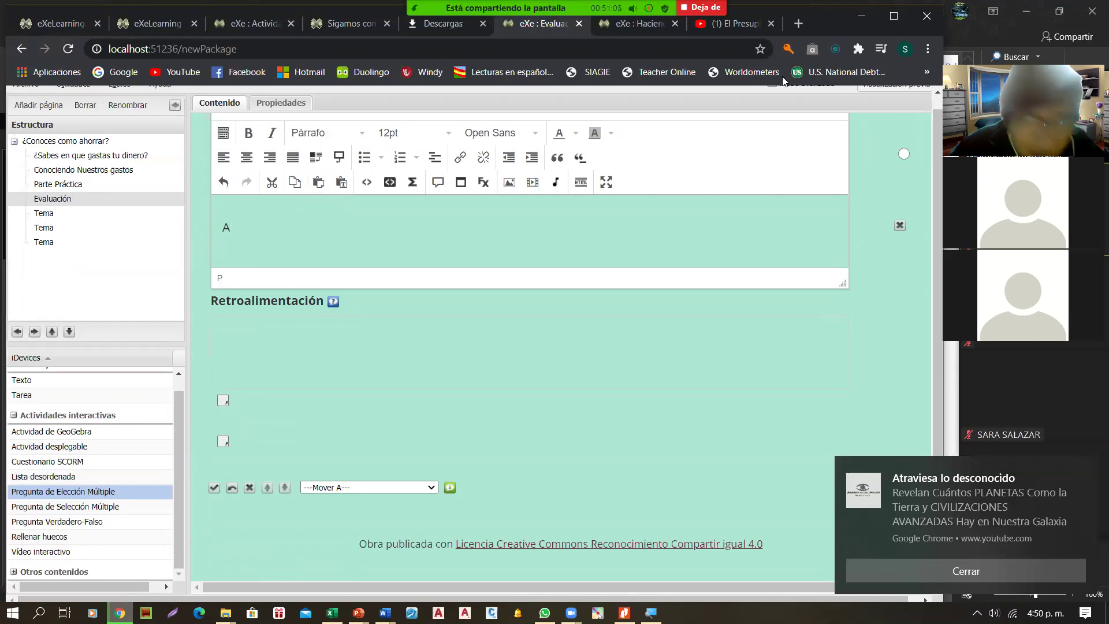
{"action": "left_click", "coordinate": [889, 17]}
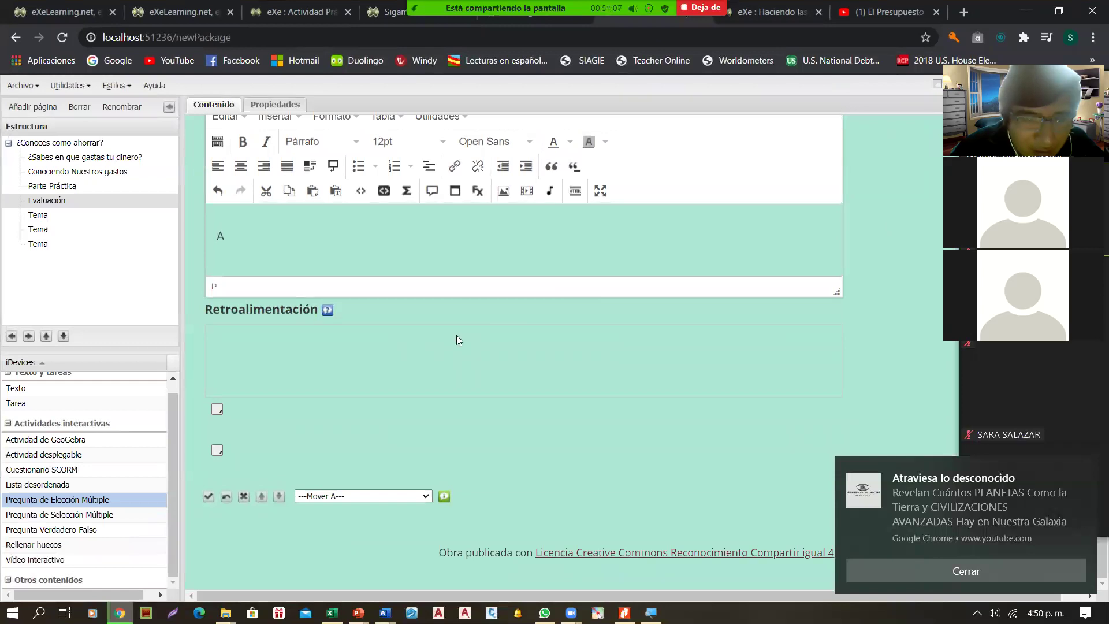
{"action": "left_click", "coordinate": [1065, 10]}
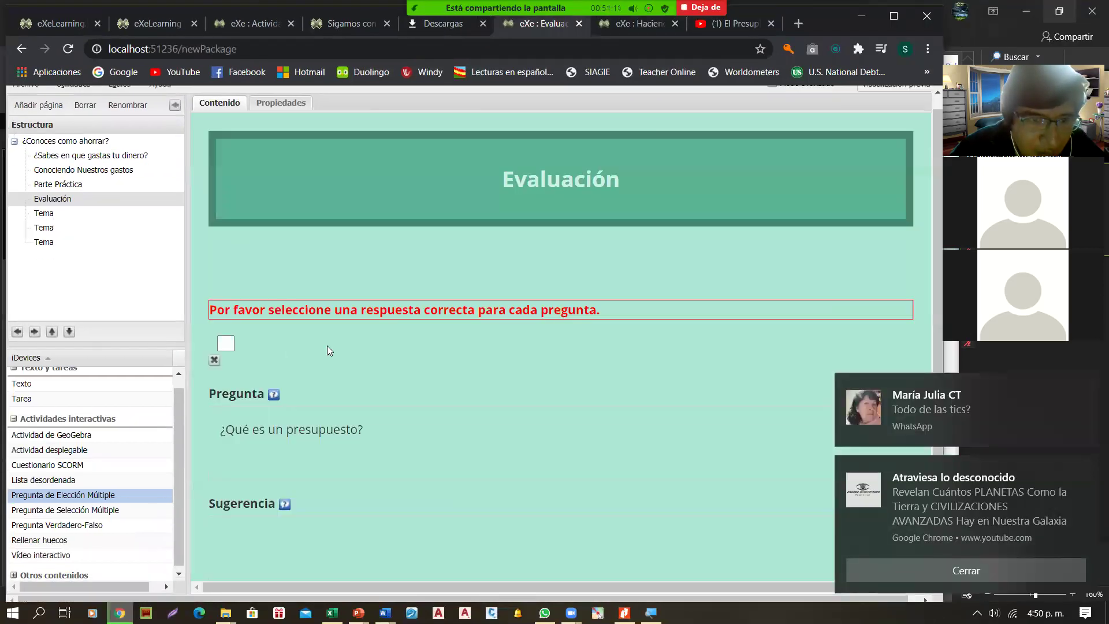
Mark option "A" as the correct answer and save the multiple choice question.
{"action": "scroll", "coordinate": [396, 327], "scroll_direction": "down", "scroll_amount": 7}
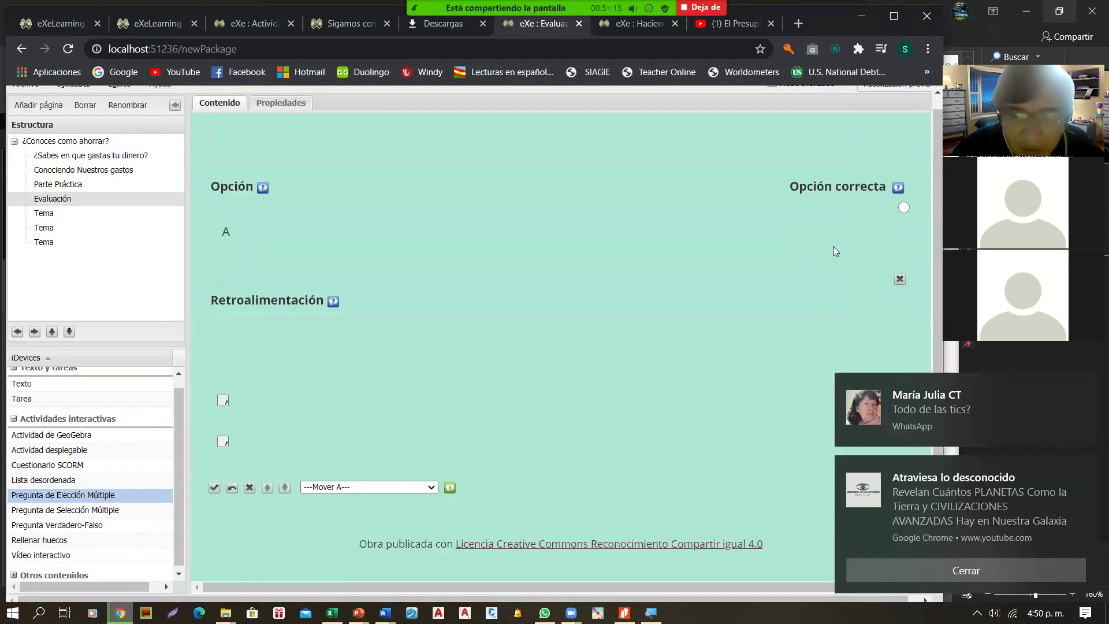
{"action": "left_click", "coordinate": [905, 208]}
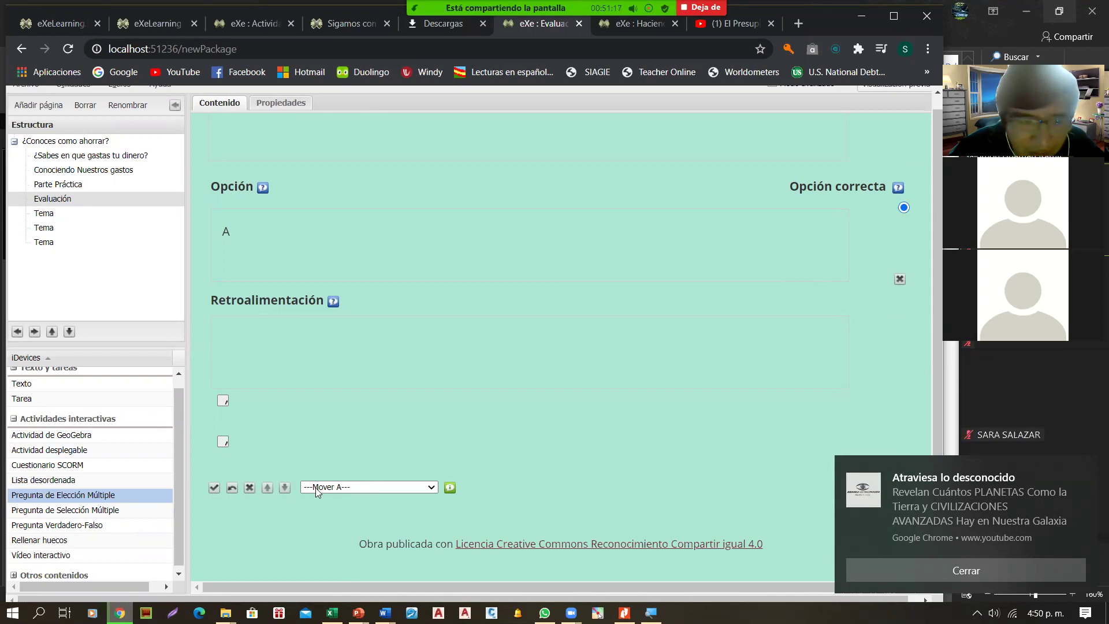
{"action": "left_click", "coordinate": [215, 487]}
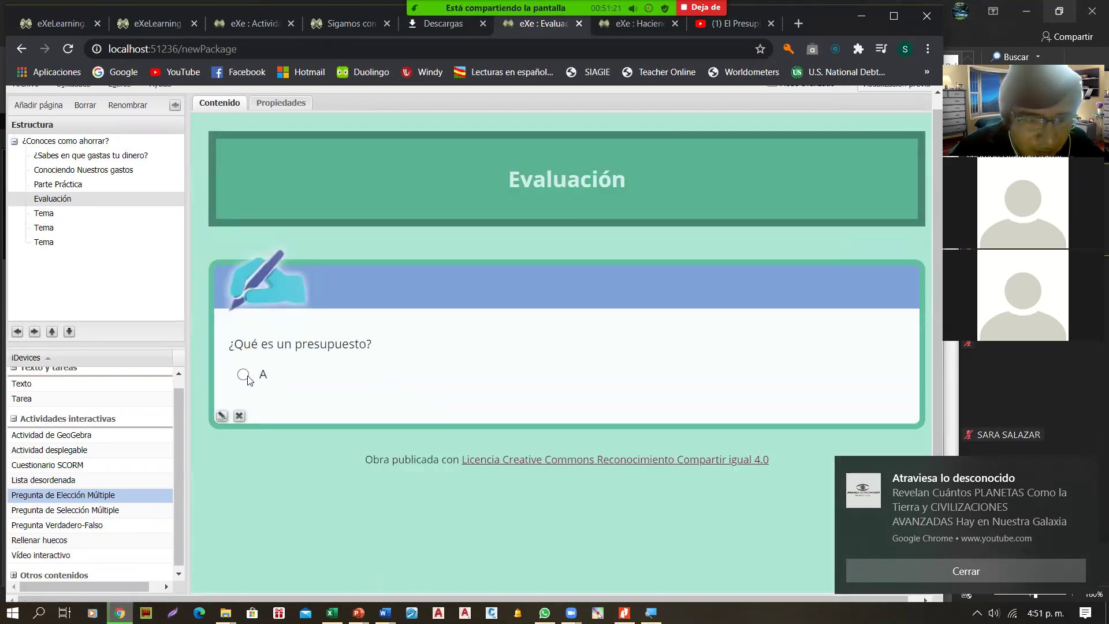
Reopen the multiple choice question for editing and add a second answer option with the text "B".
{"action": "left_click", "coordinate": [221, 416]}
{"action": "scroll", "coordinate": [264, 361], "scroll_direction": "down", "scroll_amount": 3}
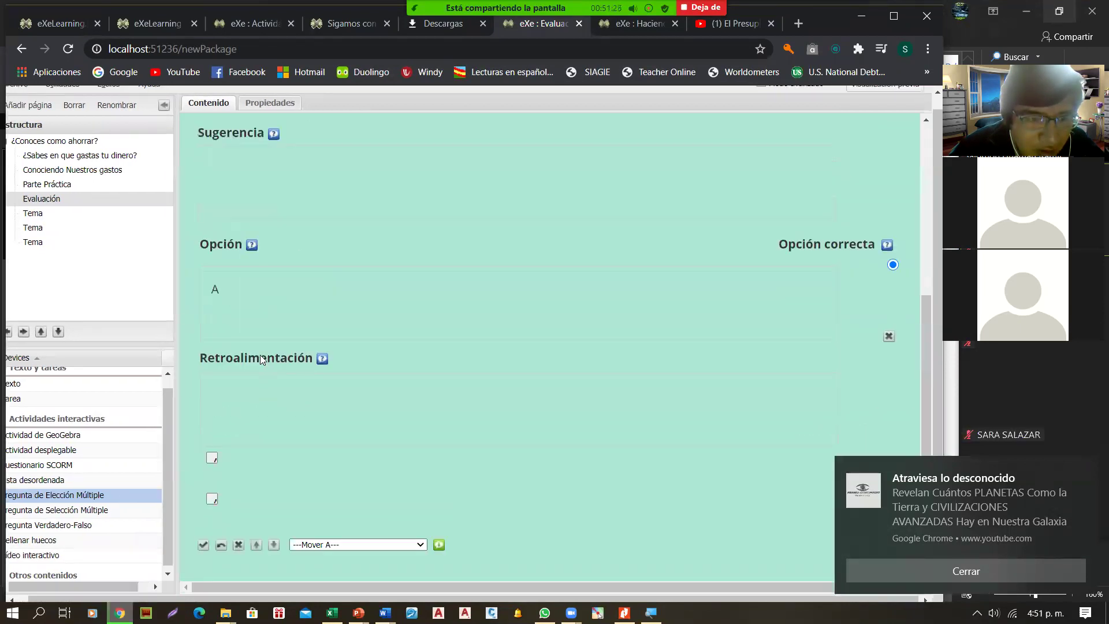
{"action": "scroll", "coordinate": [260, 358], "scroll_direction": "down", "scroll_amount": 1}
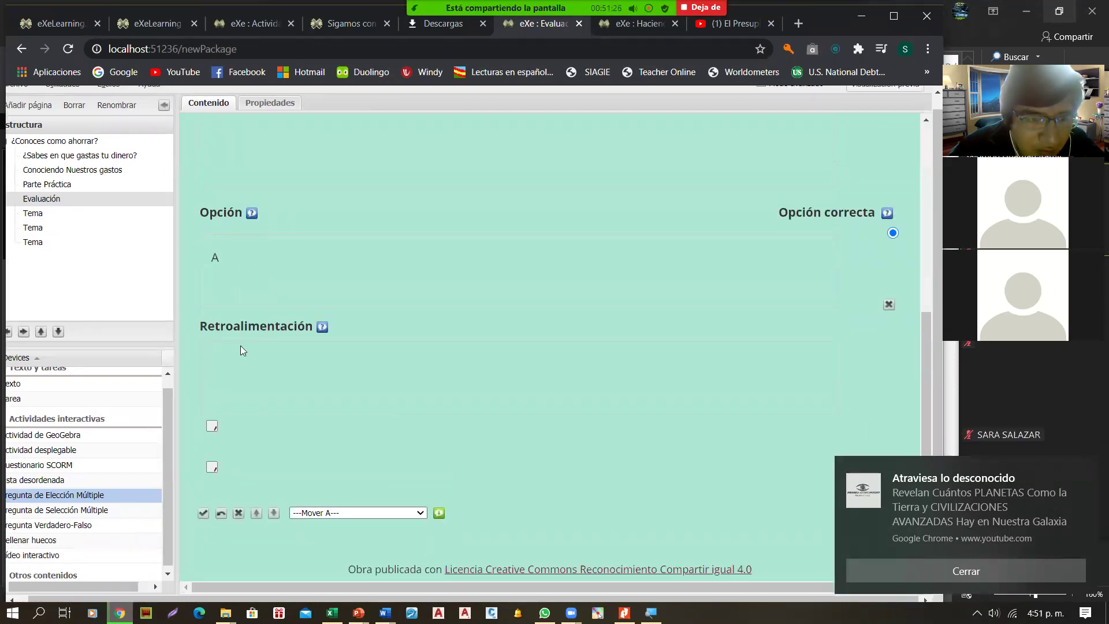
{"action": "left_click", "coordinate": [213, 429]}
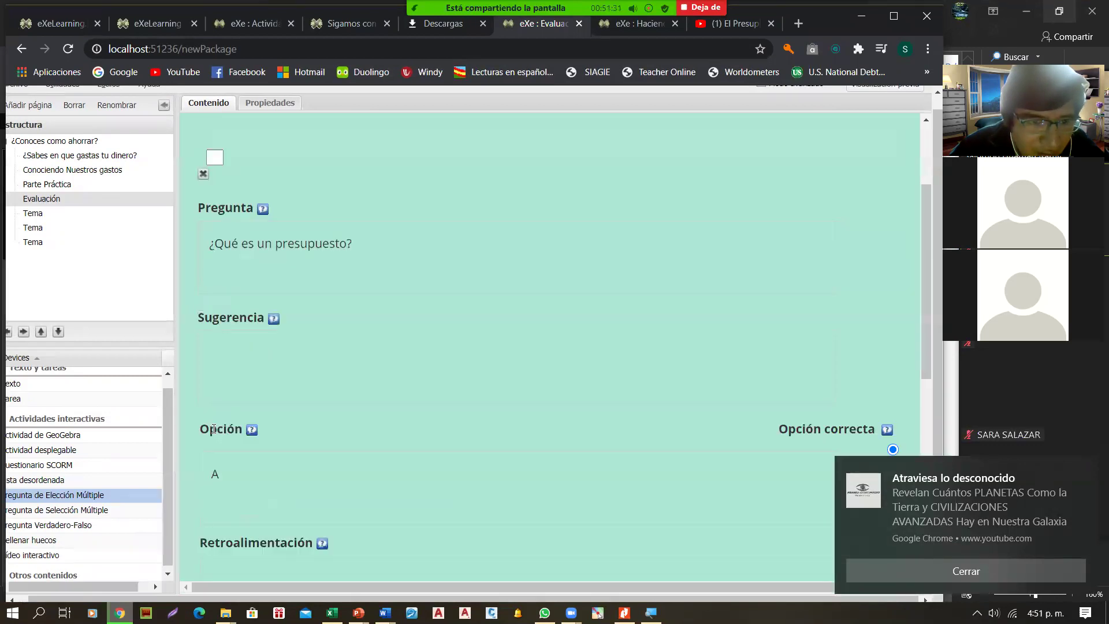
{"action": "scroll", "coordinate": [234, 426], "scroll_direction": "down", "scroll_amount": 8}
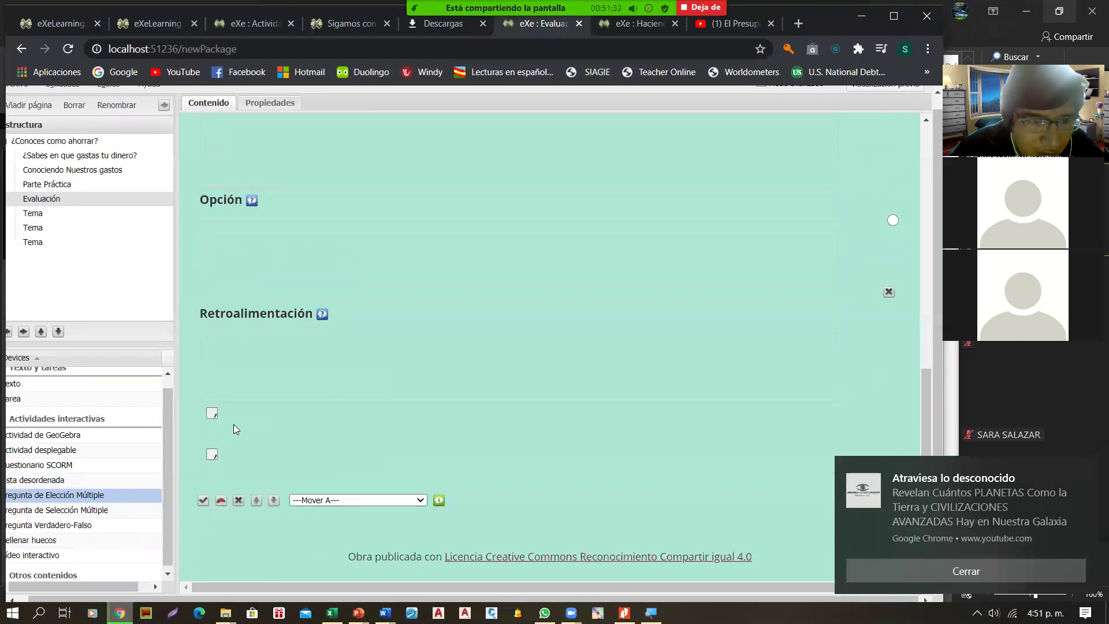
{"action": "scroll", "coordinate": [233, 424], "scroll_direction": "up", "scroll_amount": 10}
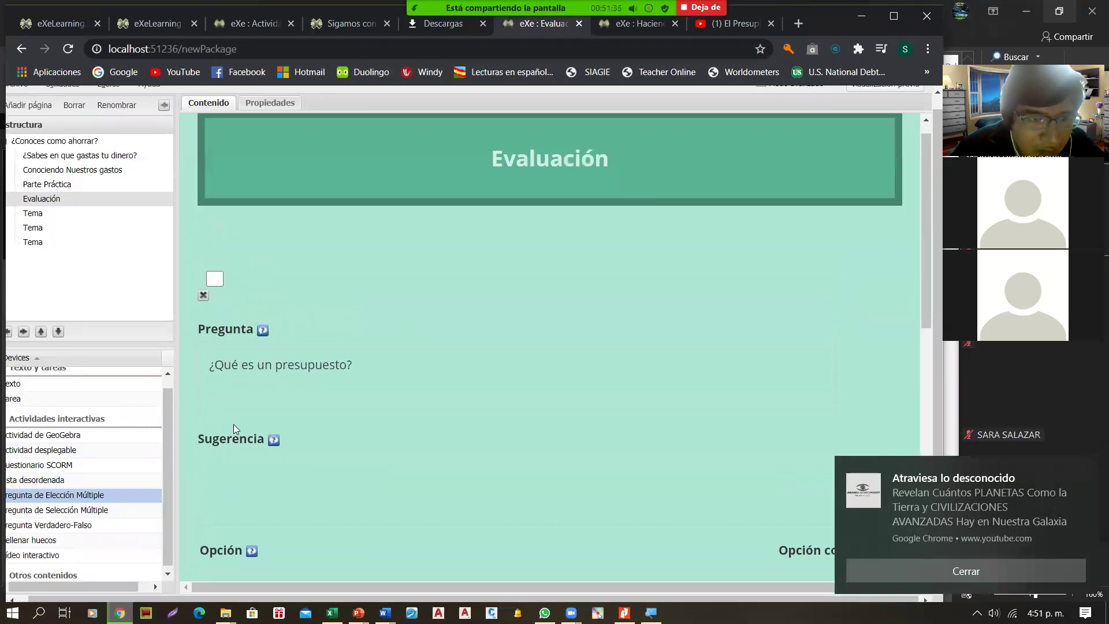
{"action": "scroll", "coordinate": [238, 392], "scroll_direction": "down", "scroll_amount": 7}
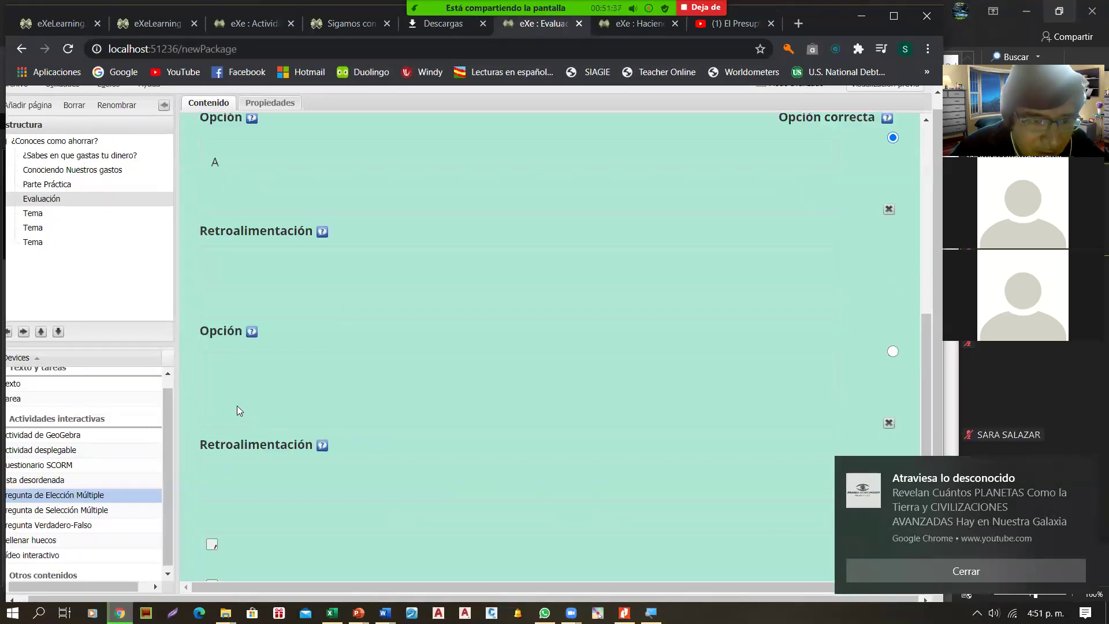
{"action": "left_click", "coordinate": [238, 381]}
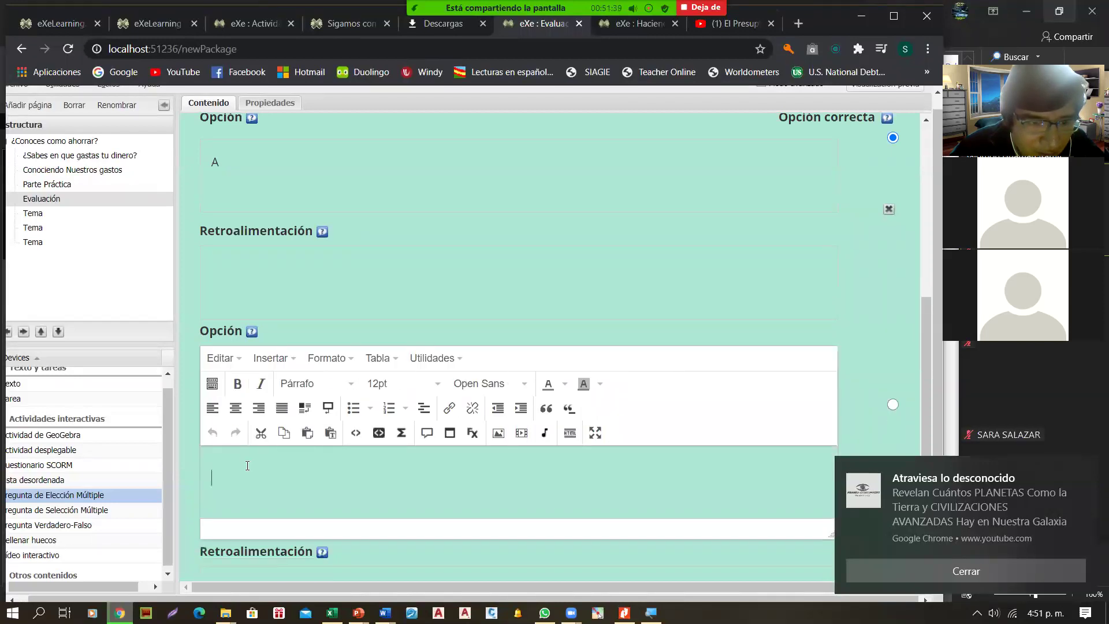
{"action": "type", "text": "B"}
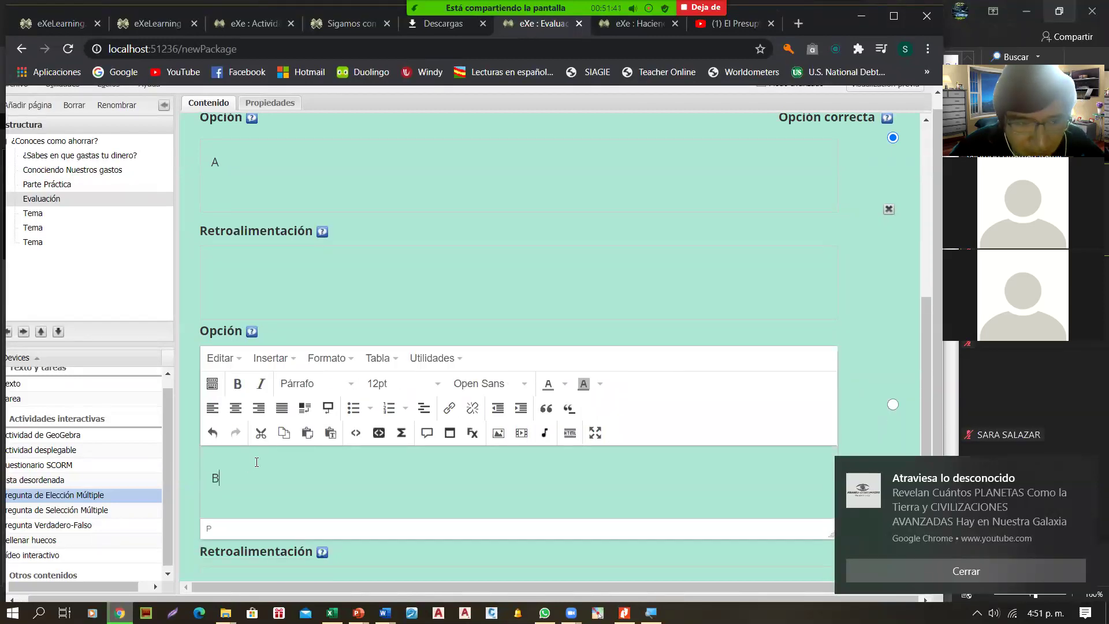
Add a third answer option with the text "C" to the multiple choice question.
{"action": "scroll", "coordinate": [262, 458], "scroll_direction": "down", "scroll_amount": 1}
{"action": "scroll", "coordinate": [261, 458], "scroll_direction": "down", "scroll_amount": 2}
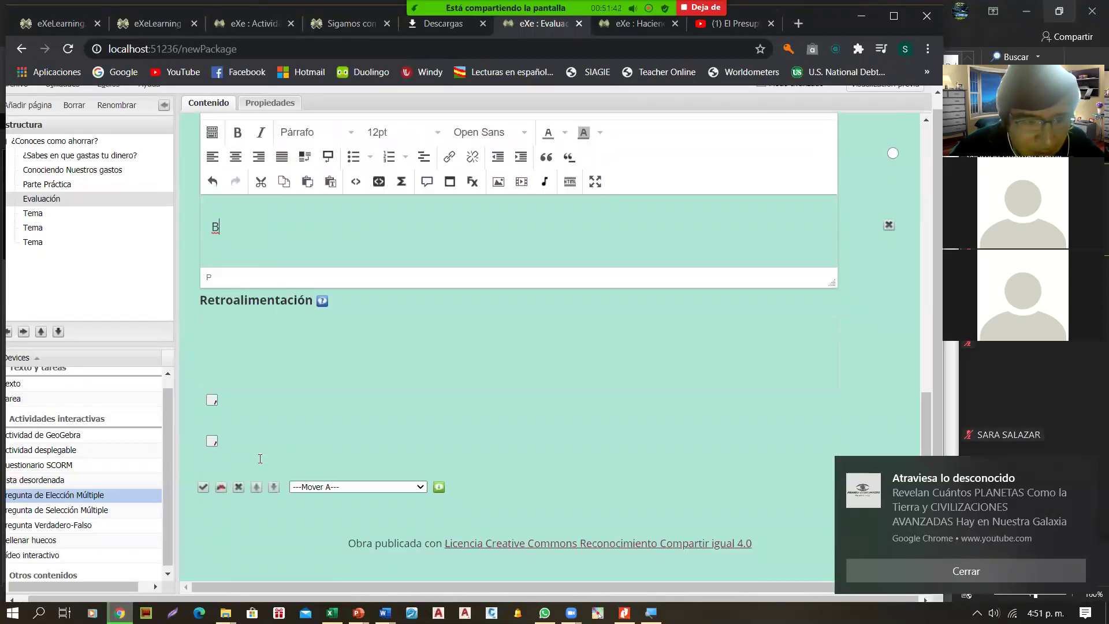
{"action": "left_click", "coordinate": [212, 400]}
{"action": "scroll", "coordinate": [213, 401], "scroll_direction": "down", "scroll_amount": 4}
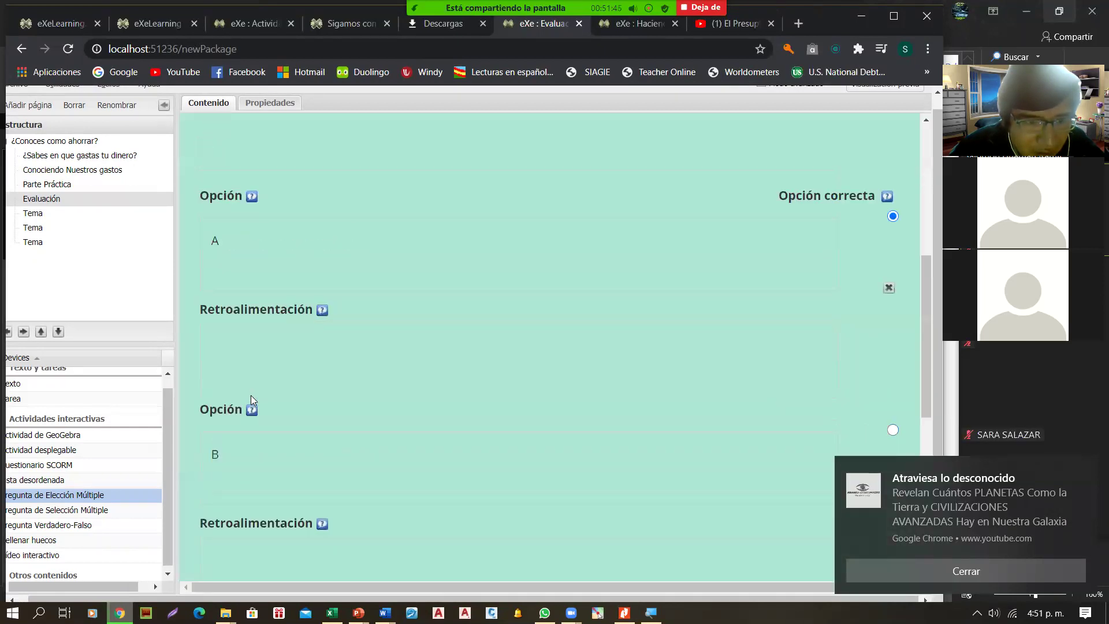
{"action": "scroll", "coordinate": [238, 446], "scroll_direction": "down", "scroll_amount": 2}
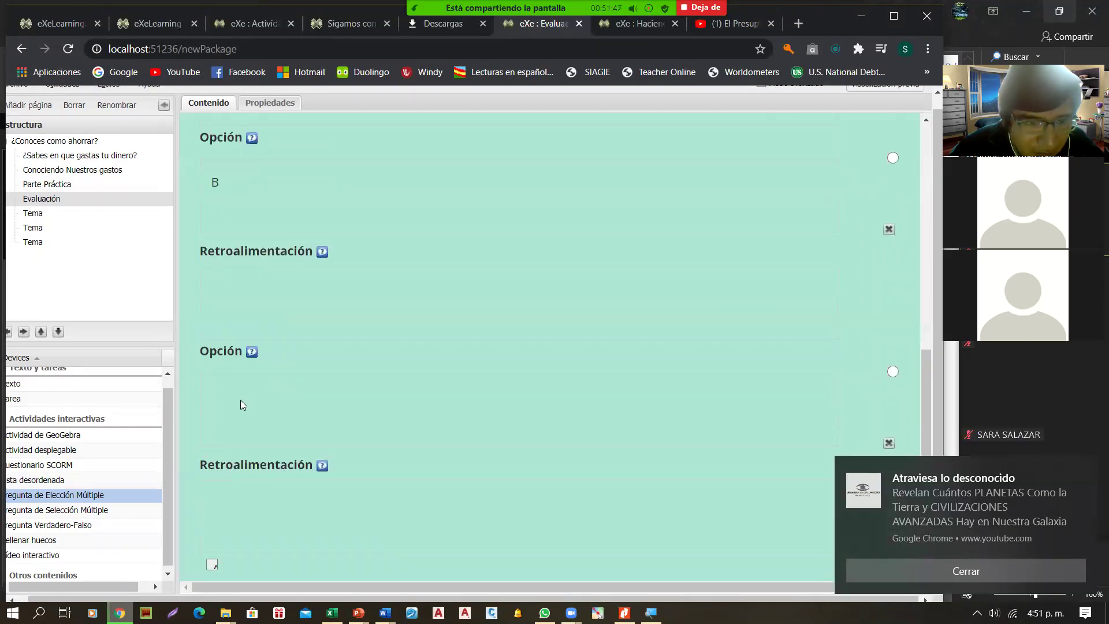
{"action": "left_click", "coordinate": [226, 394]}
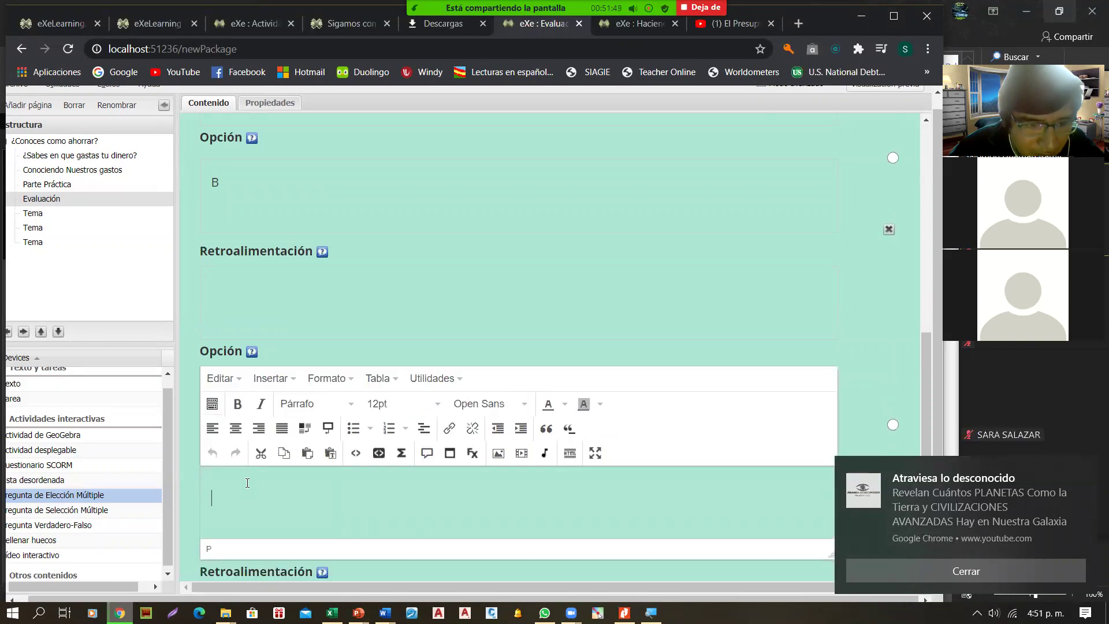
{"action": "type", "text": "C"}
{"action": "scroll", "coordinate": [255, 445], "scroll_direction": "down", "scroll_amount": 1}
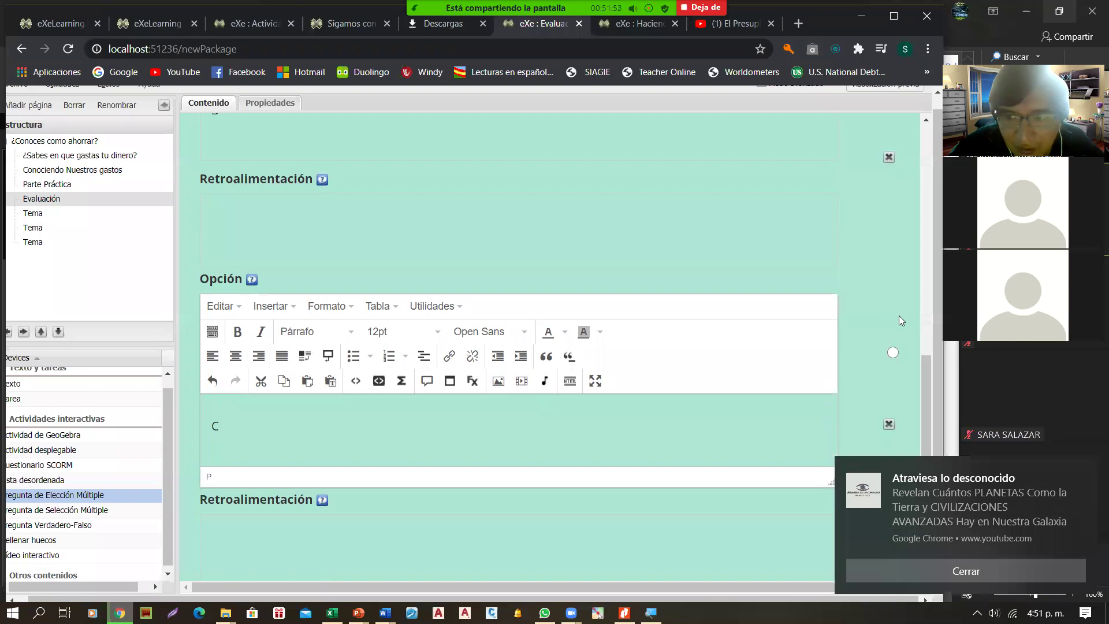
Save the multiple choice question and test it by choosing answer A.
{"action": "scroll", "coordinate": [879, 293], "scroll_direction": "up", "scroll_amount": 4}
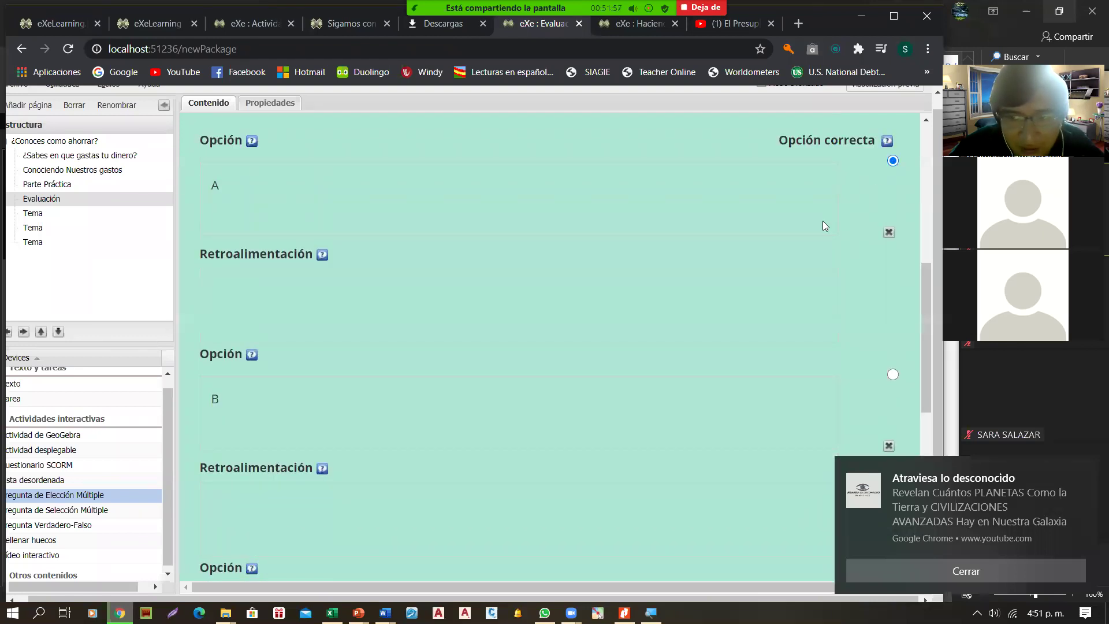
{"action": "scroll", "coordinate": [822, 221], "scroll_direction": "down", "scroll_amount": 5}
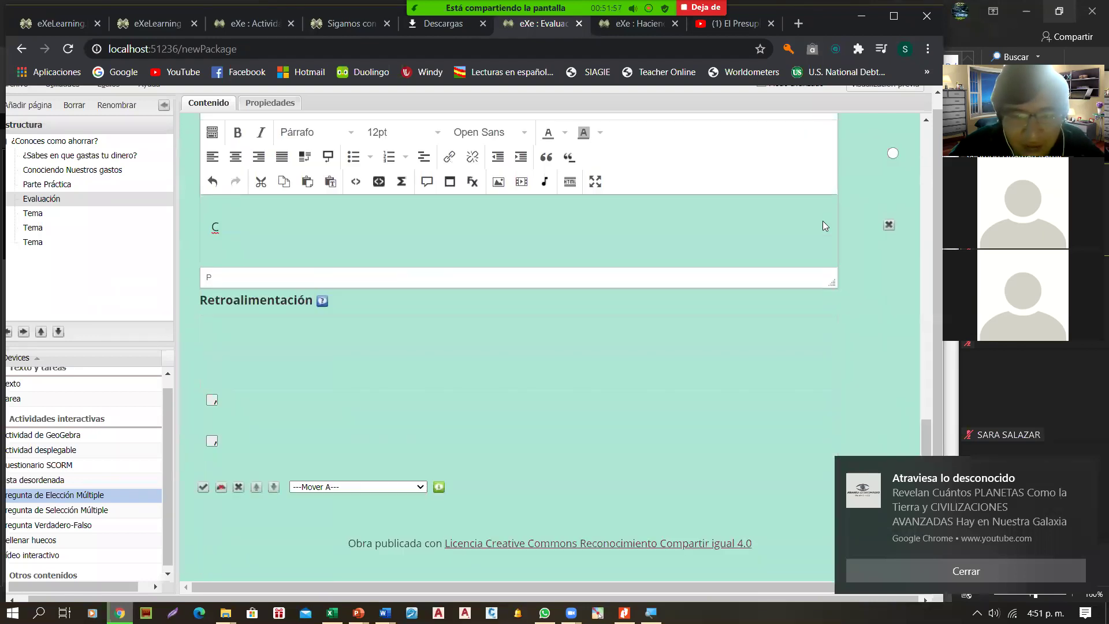
{"action": "left_click", "coordinate": [203, 488]}
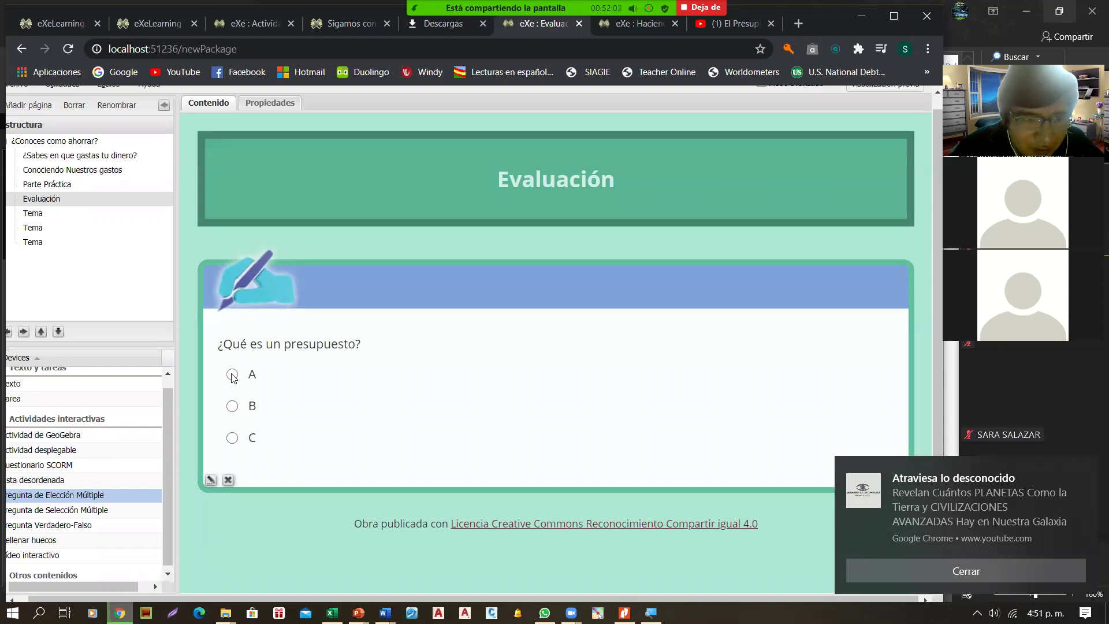
{"action": "left_click", "coordinate": [232, 376]}
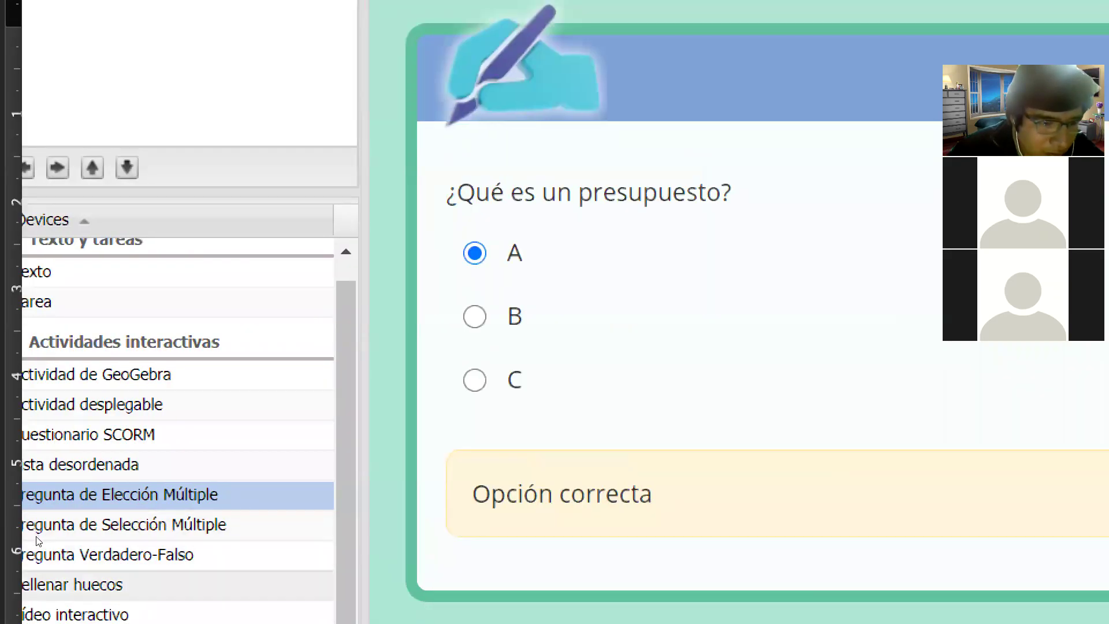
Add a Rellenar huecos iDevice to the Evaluación page and select its default instruction text in the editor.
{"action": "left_click", "coordinate": [49, 554]}
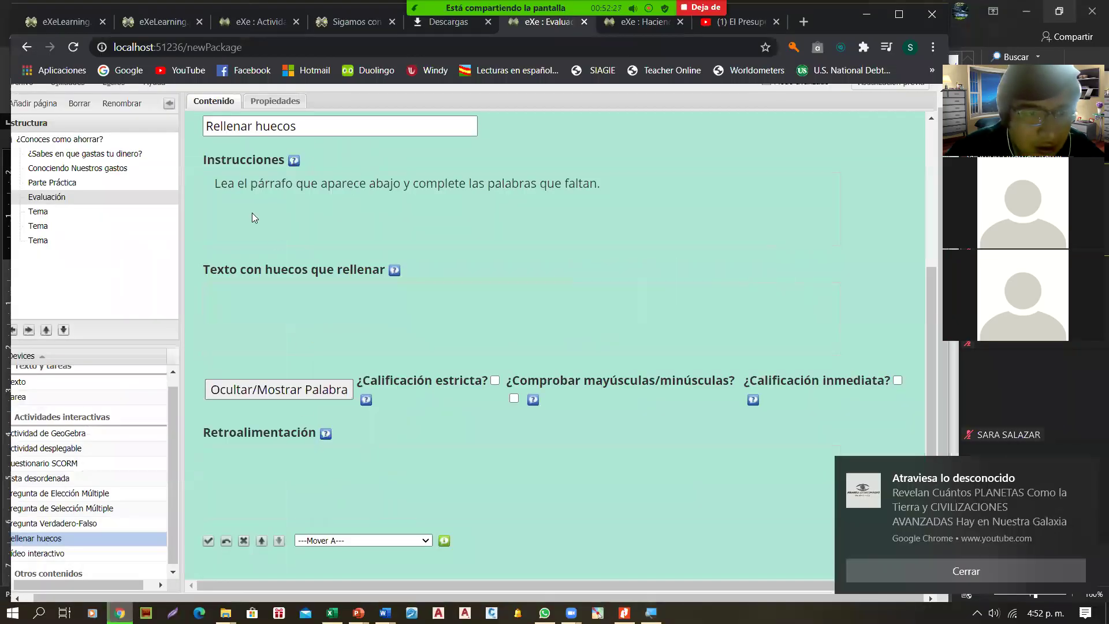
{"action": "left_click", "coordinate": [257, 202]}
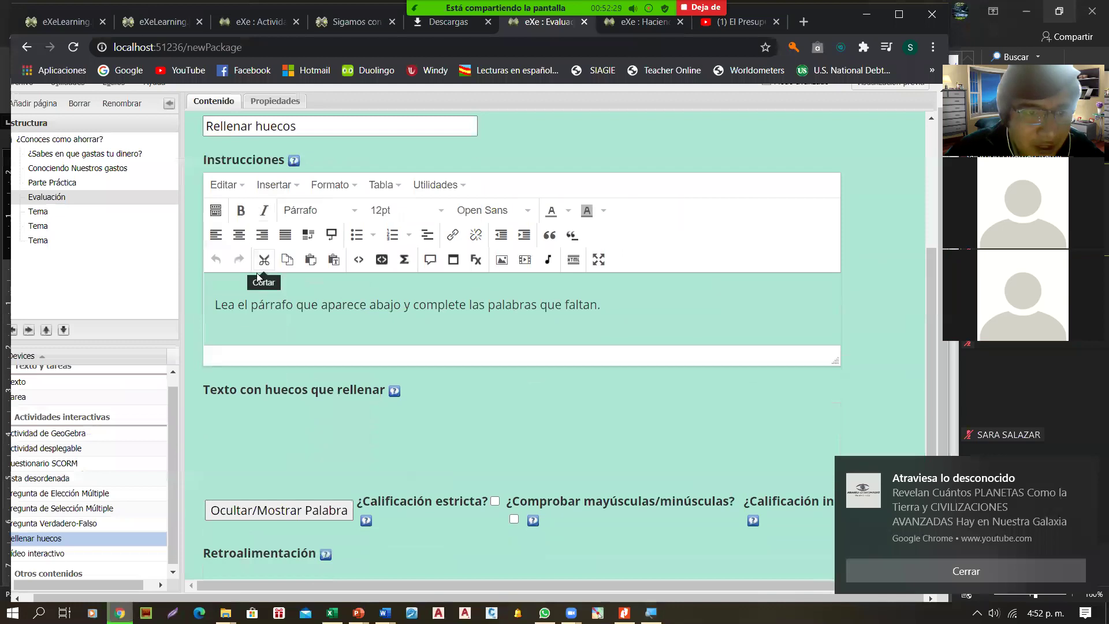
{"action": "left_click", "coordinate": [335, 305]}
{"action": "left_click_drag", "start_coordinate": [621, 311], "coordinate": [201, 308]}
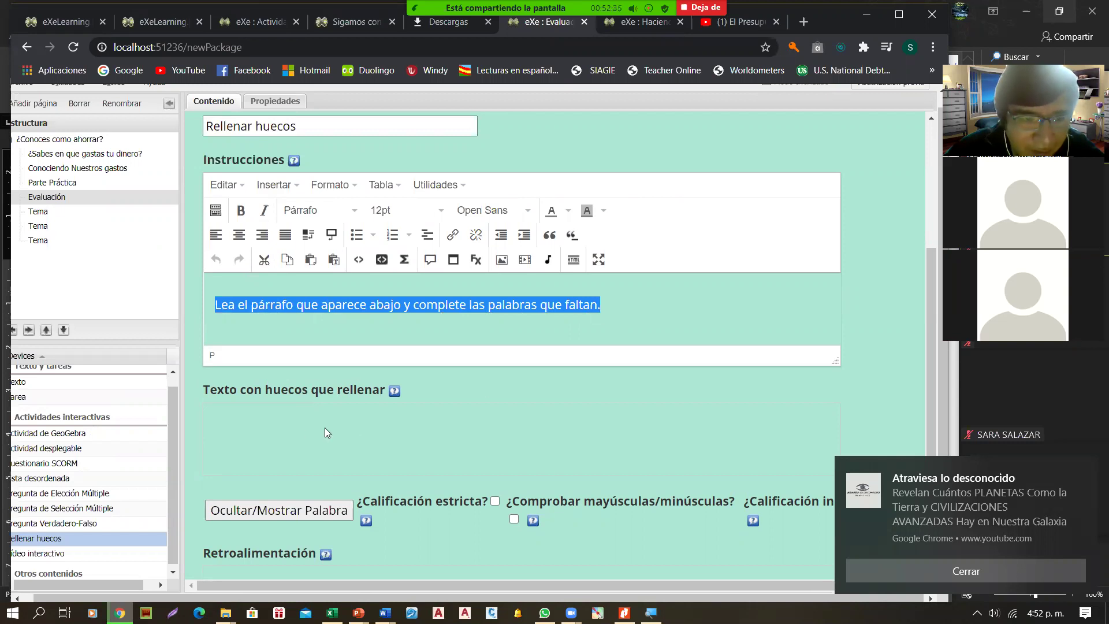
Copy the opening sentence "Es un plan financiero…" from the personal budget document in Word and paste it as the gap text in eXeLearning.
{"action": "left_click", "coordinate": [305, 429]}
{"action": "scroll", "coordinate": [271, 432], "scroll_direction": "down", "scroll_amount": 3}
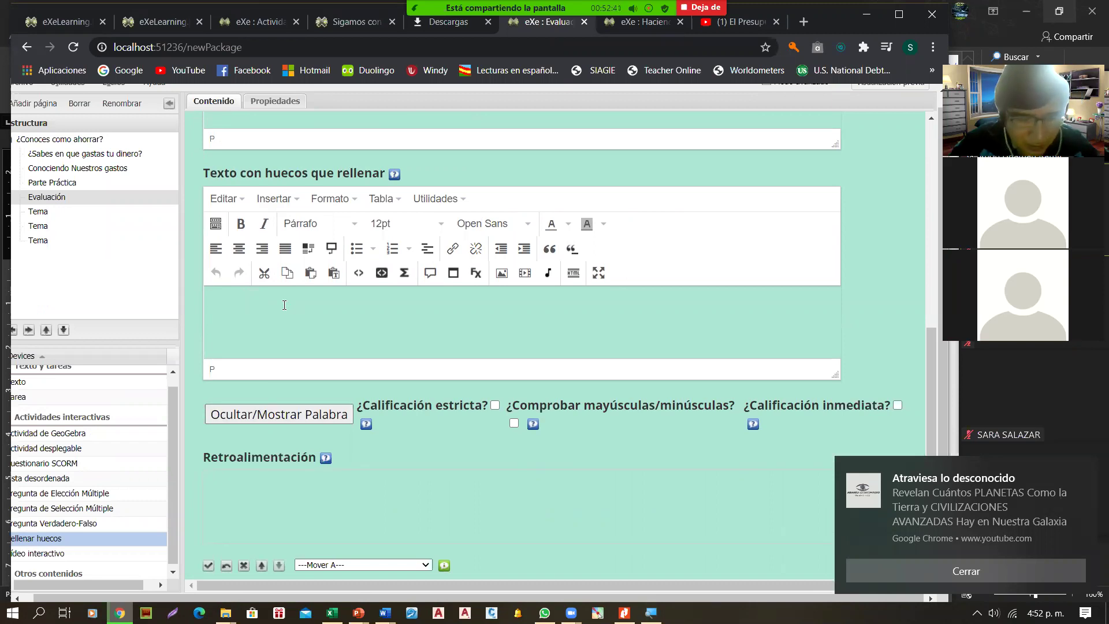
{"action": "left_click", "coordinate": [385, 613]}
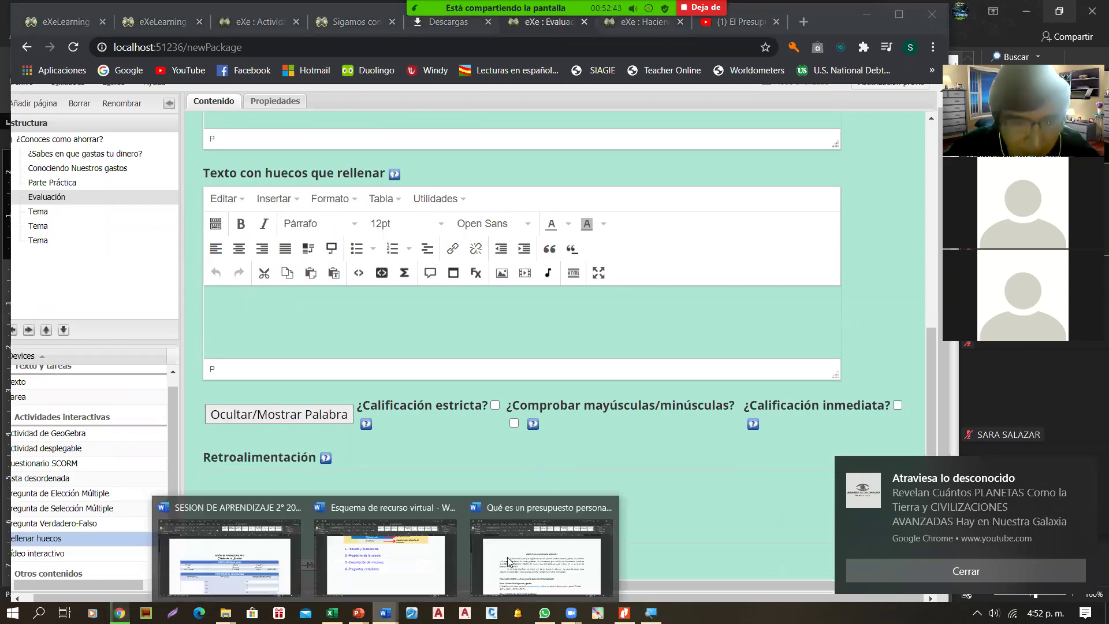
{"action": "left_click", "coordinate": [508, 560]}
{"action": "left_click", "coordinate": [384, 328]}
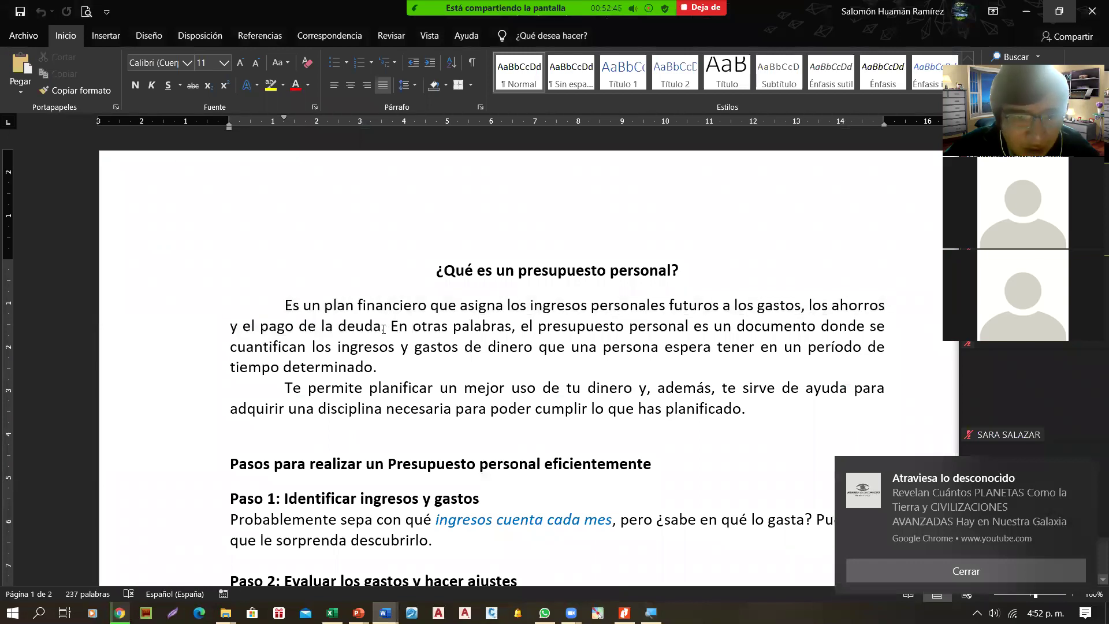
{"action": "left_click_drag", "start_coordinate": [383, 328], "coordinate": [285, 305]}
{"action": "key", "text": "ctrl+c"}
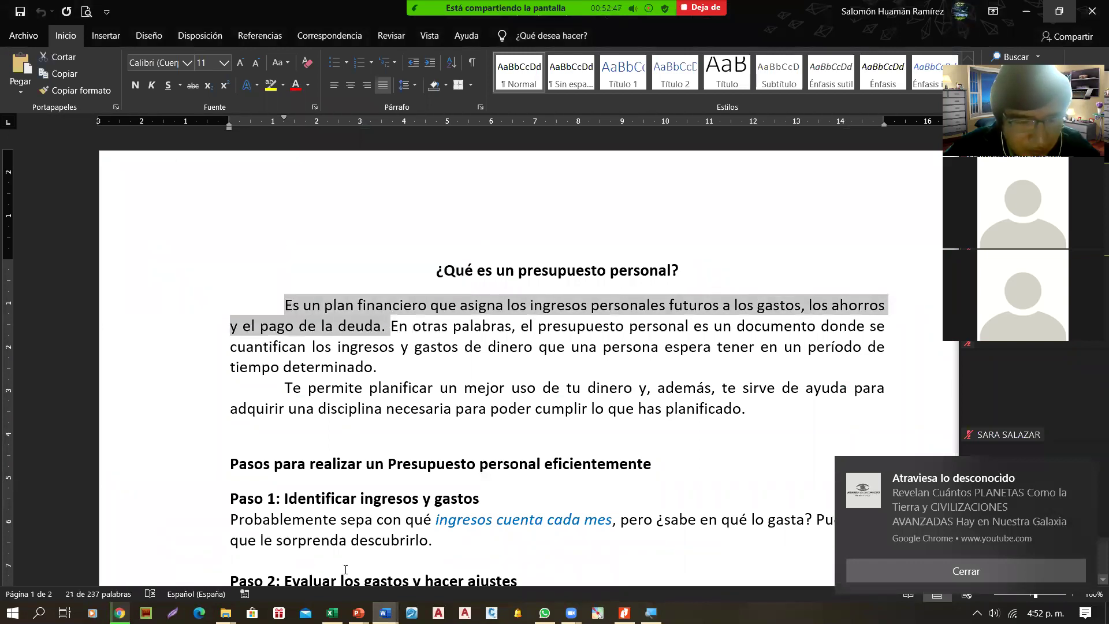
{"action": "left_click", "coordinate": [119, 612]}
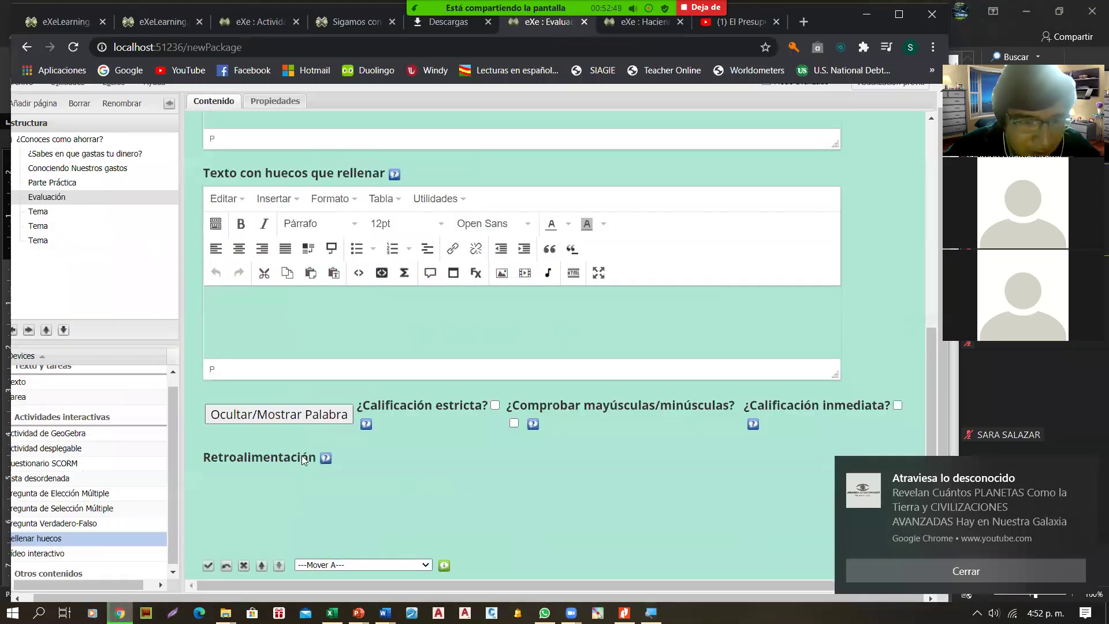
{"action": "key", "text": "ctrl+v"}
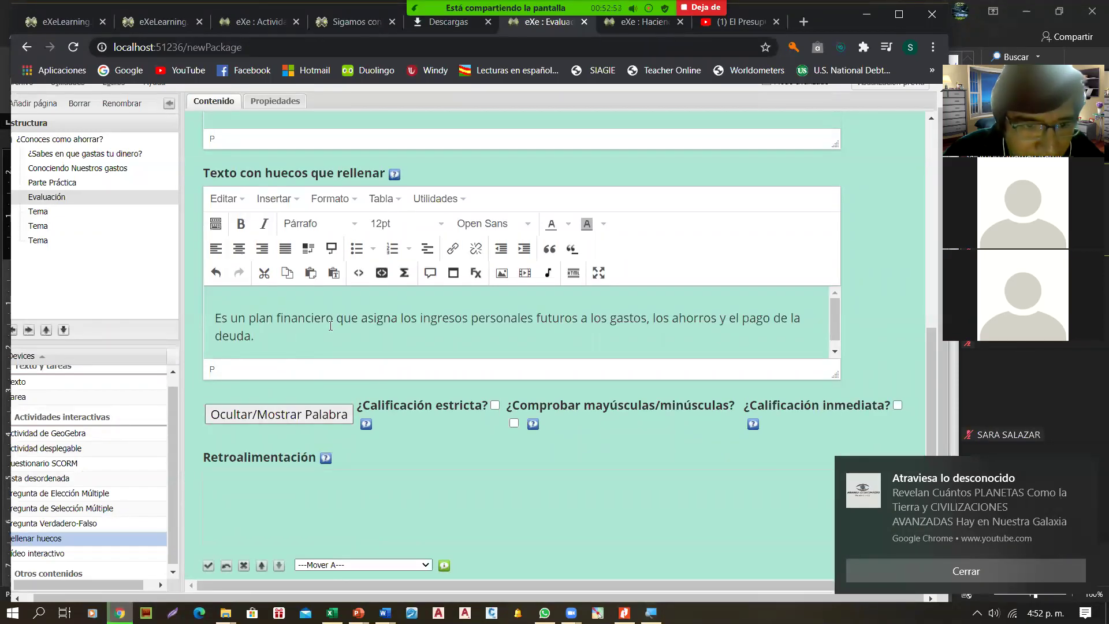
Hide the words "financiero" and "personales" as gaps in the sentence and save the Rellenar huecos iDevice.
{"action": "left_click_drag", "start_coordinate": [334, 318], "coordinate": [276, 321]}
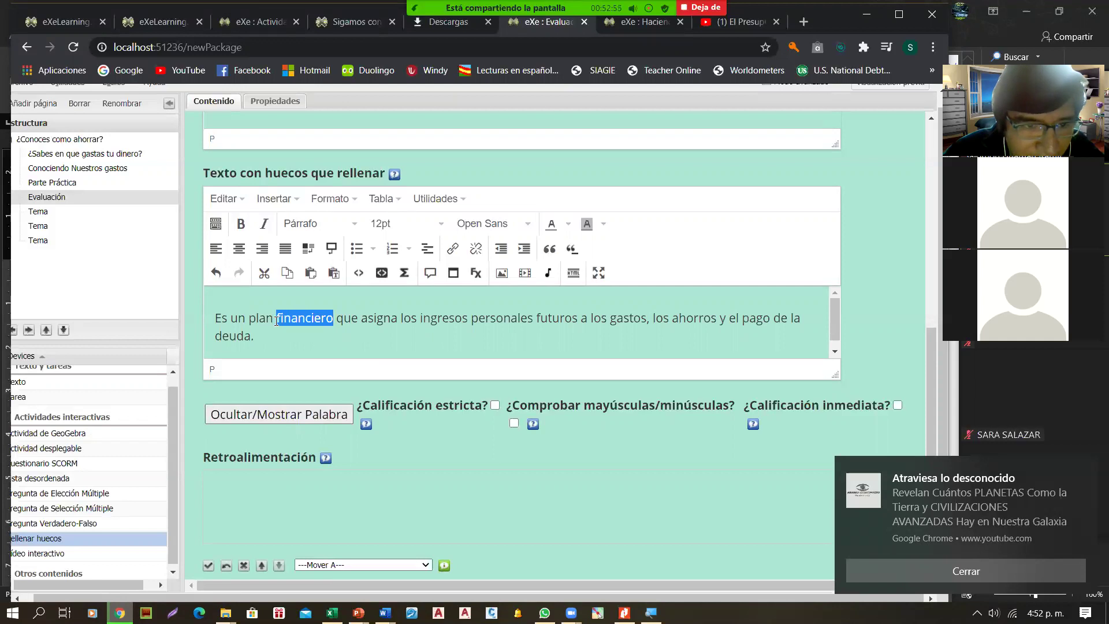
{"action": "left_click", "coordinate": [285, 419]}
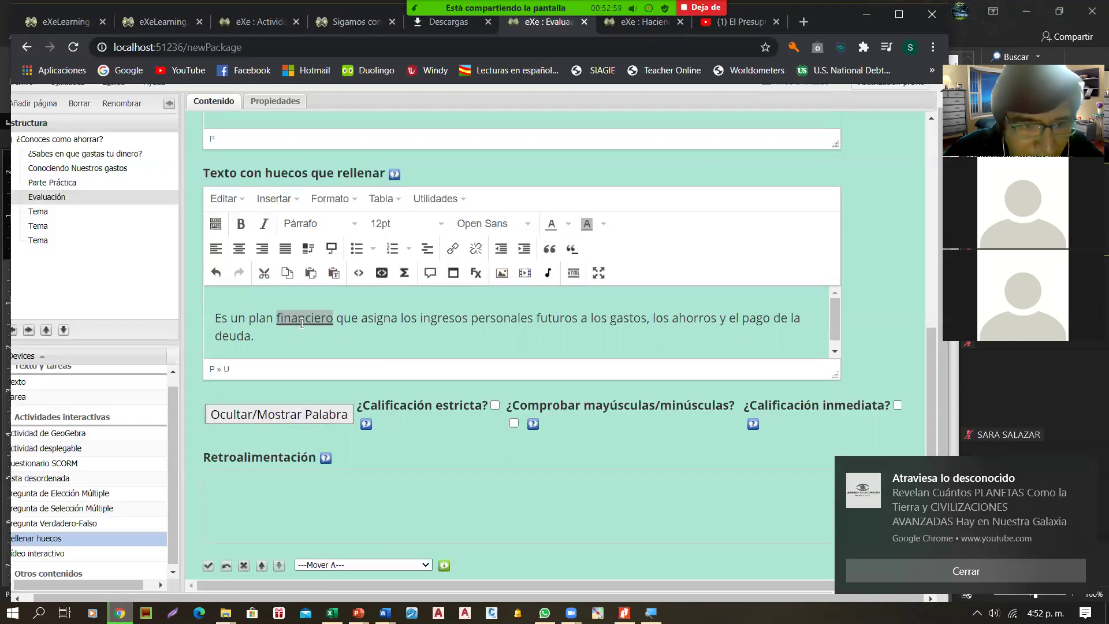
{"action": "left_click", "coordinate": [527, 319]}
{"action": "left_click", "coordinate": [474, 321]}
{"action": "left_click_drag", "start_coordinate": [471, 319], "coordinate": [531, 318]}
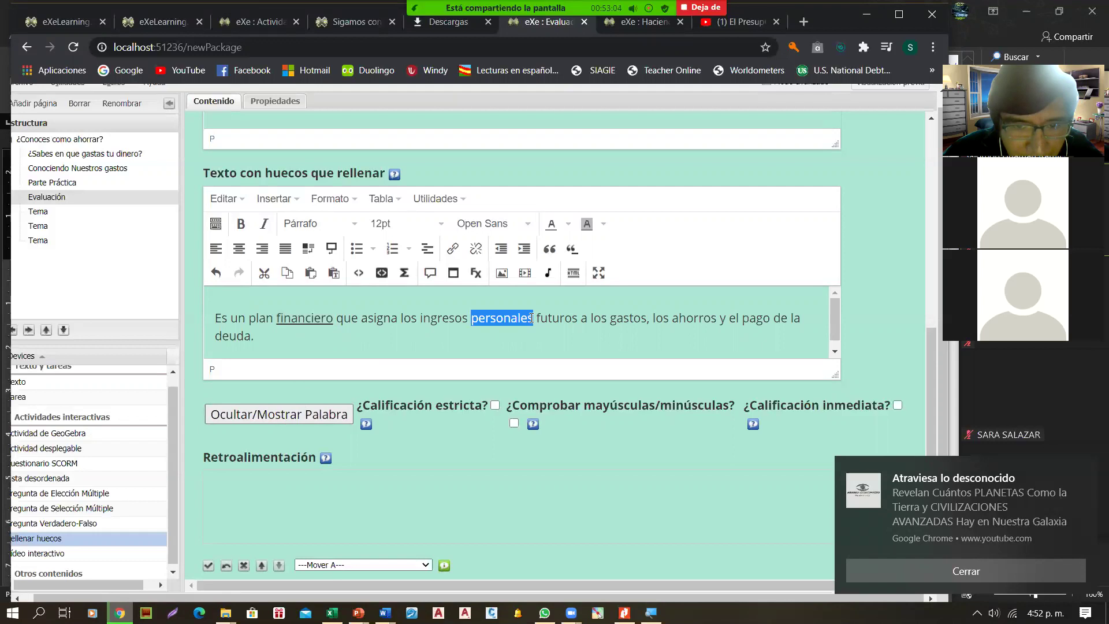
{"action": "left_click", "coordinate": [292, 416]}
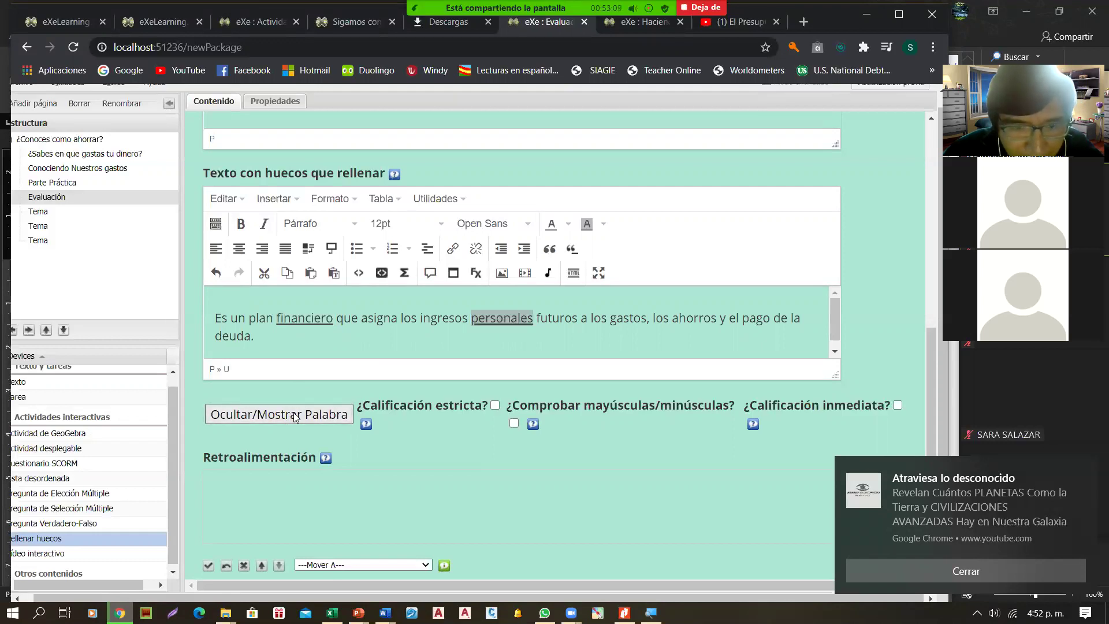
{"action": "scroll", "coordinate": [293, 412], "scroll_direction": "down", "scroll_amount": 2}
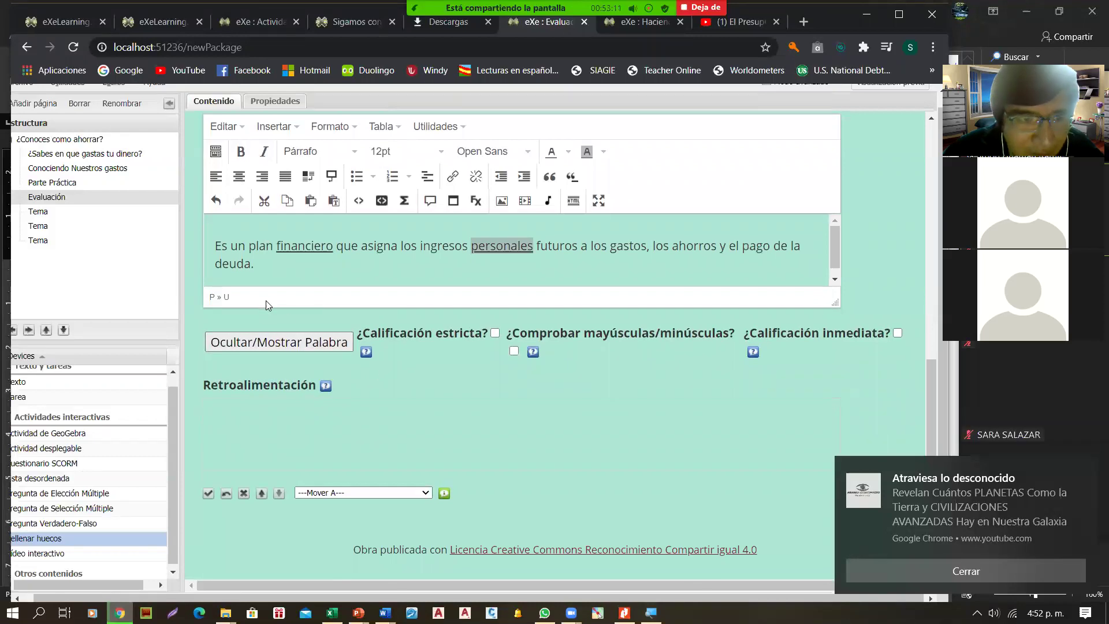
{"action": "scroll", "coordinate": [399, 263], "scroll_direction": "down", "scroll_amount": 2}
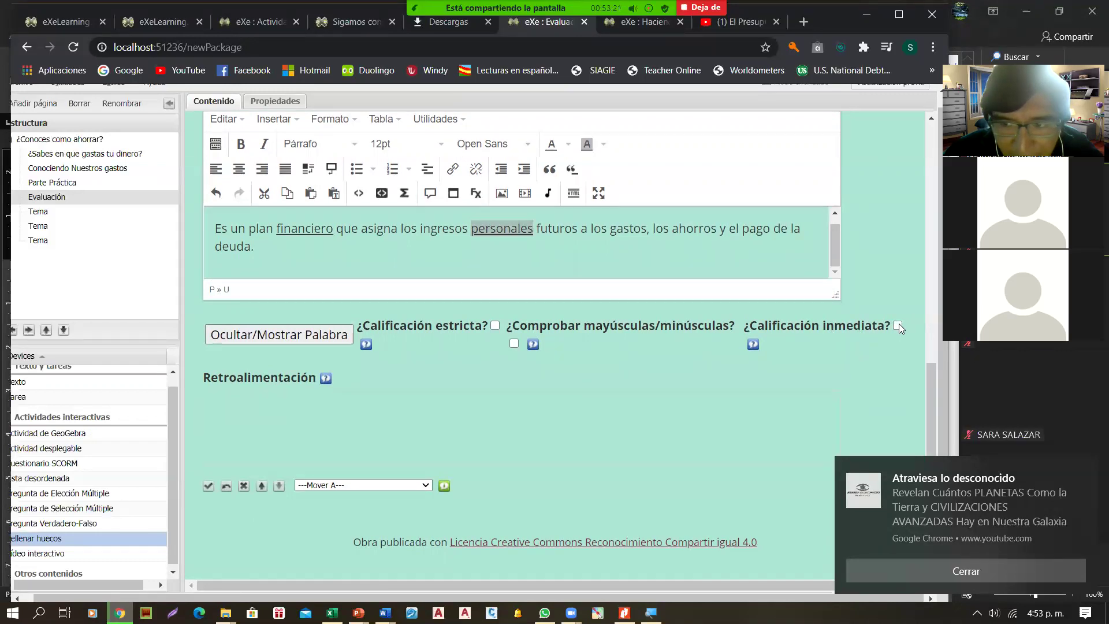
{"action": "left_click", "coordinate": [208, 486]}
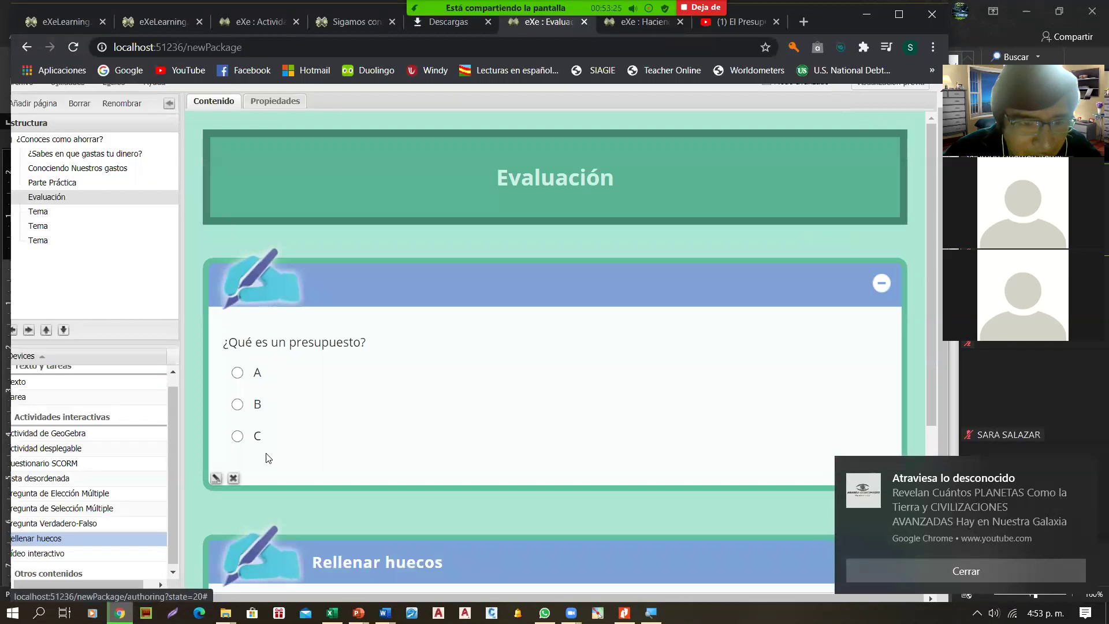
Check the two blank answer fields in the saved Rellenar huecos exercise.
{"action": "scroll", "coordinate": [304, 440], "scroll_direction": "down", "scroll_amount": 4}
{"action": "left_click", "coordinate": [346, 418]}
{"action": "left_click", "coordinate": [578, 417]}
{"action": "left_click", "coordinate": [386, 418]}
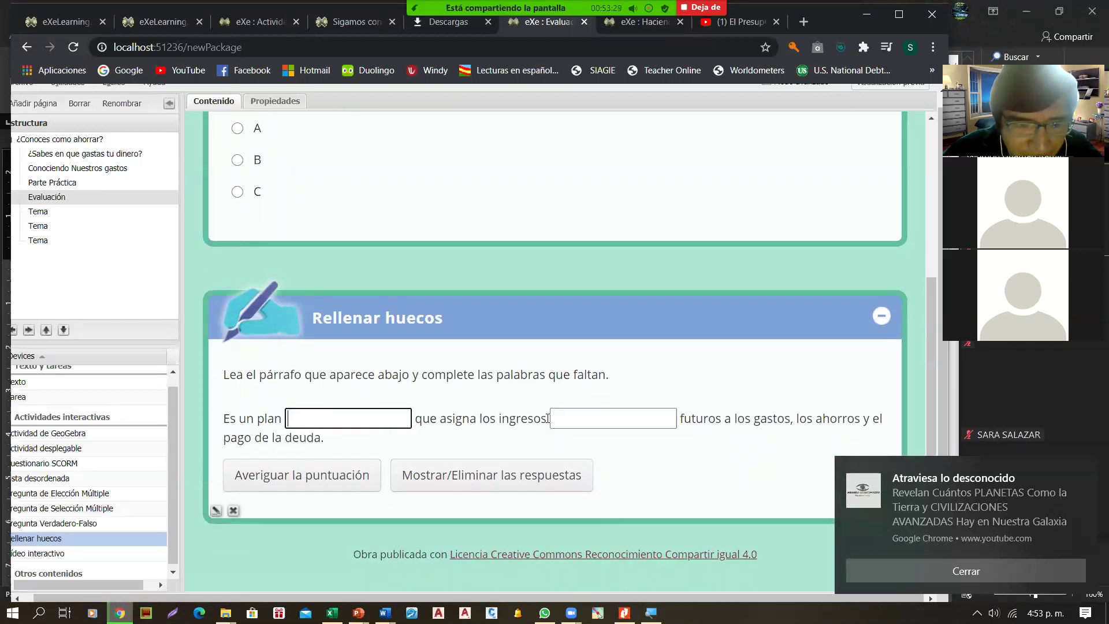
{"action": "left_click", "coordinate": [570, 418]}
{"action": "left_click", "coordinate": [334, 421]}
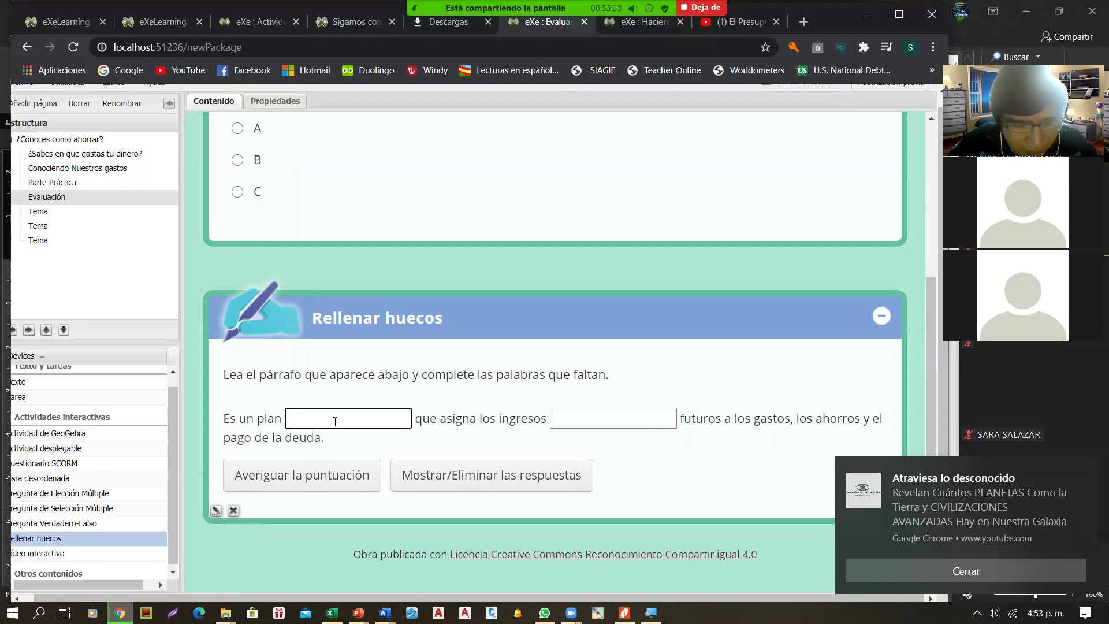
Test the Rellenar huecos exercise by answering the first gap with "PRESUPUESTO" and checking the score.
{"action": "type", "text": "PRESUPUESTO"}
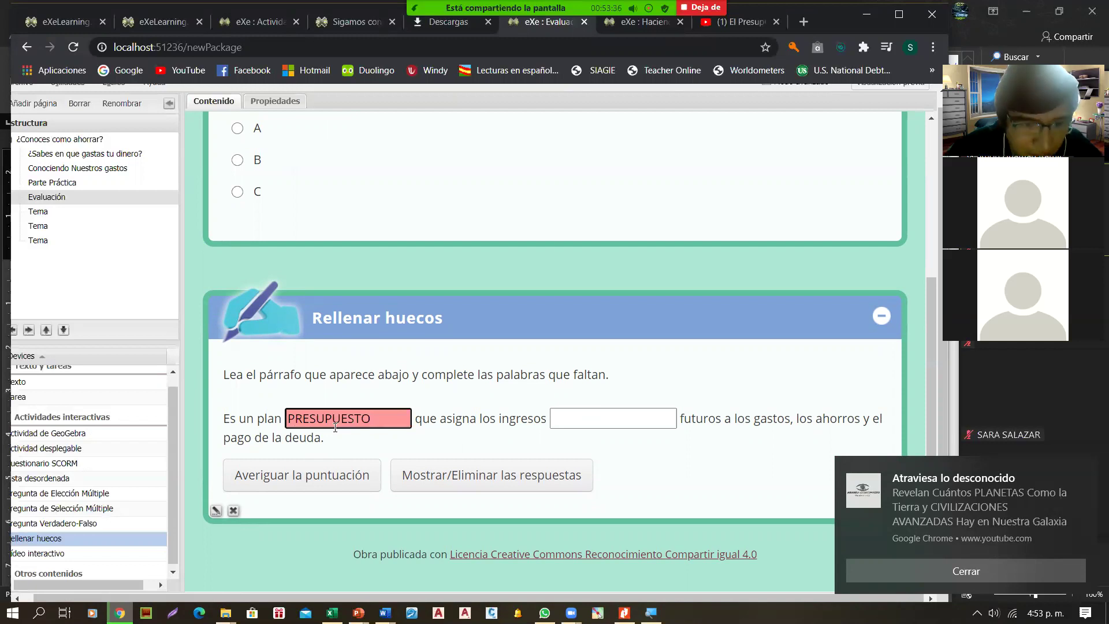
{"action": "left_click", "coordinate": [338, 475]}
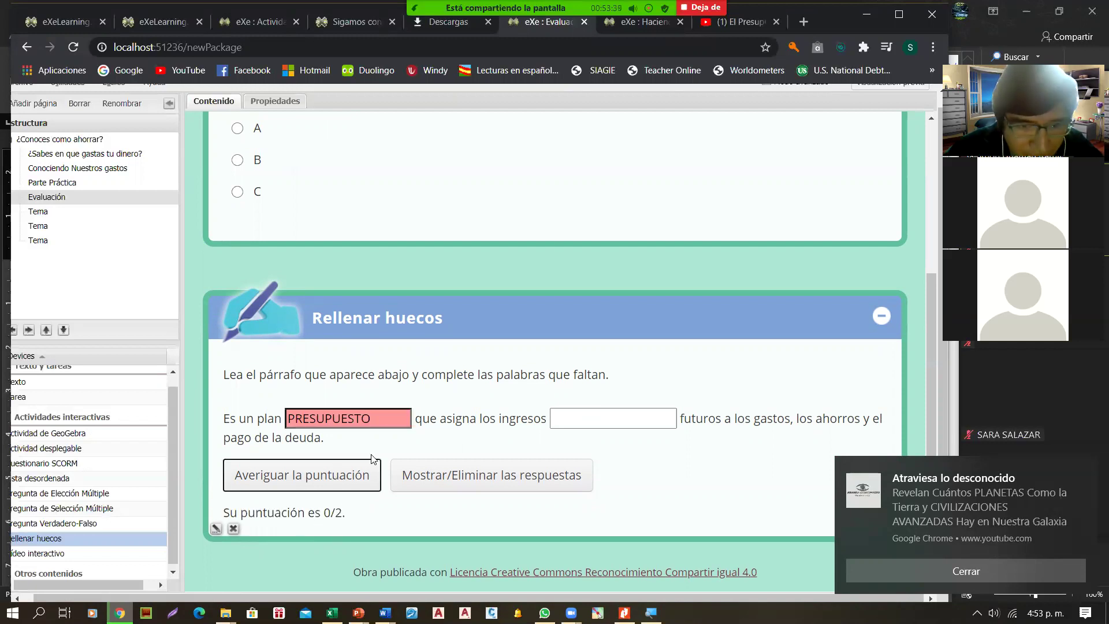
{"action": "left_click", "coordinate": [581, 420]}
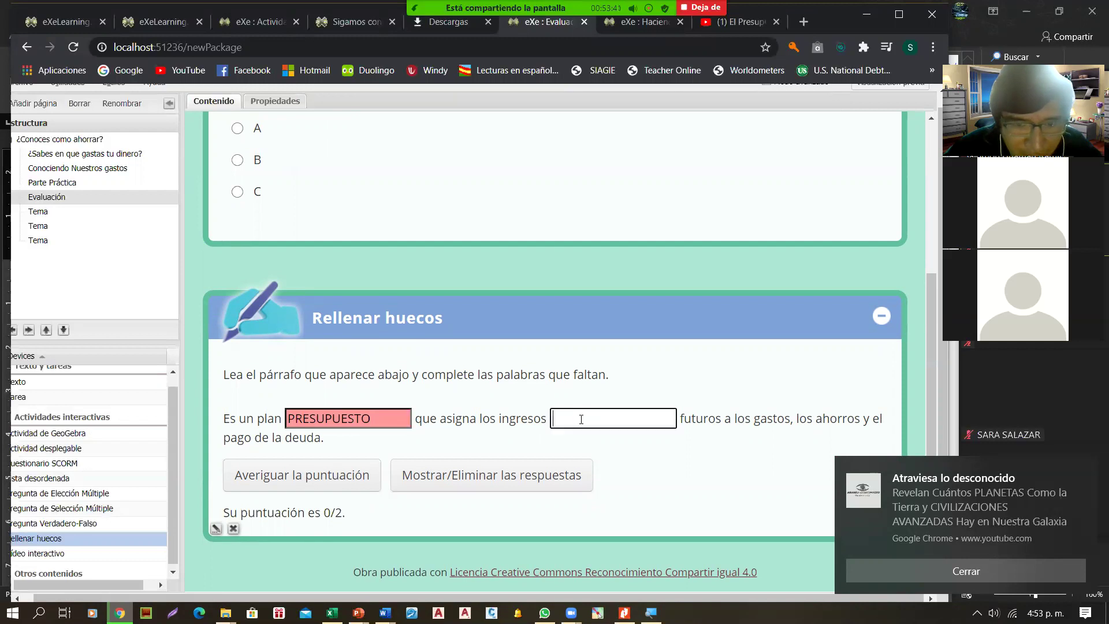
Consult the source sentence in the Word personal budget document and try "futuros" as the second gap's answer in eXeLearning.
{"action": "left_click", "coordinate": [385, 612]}
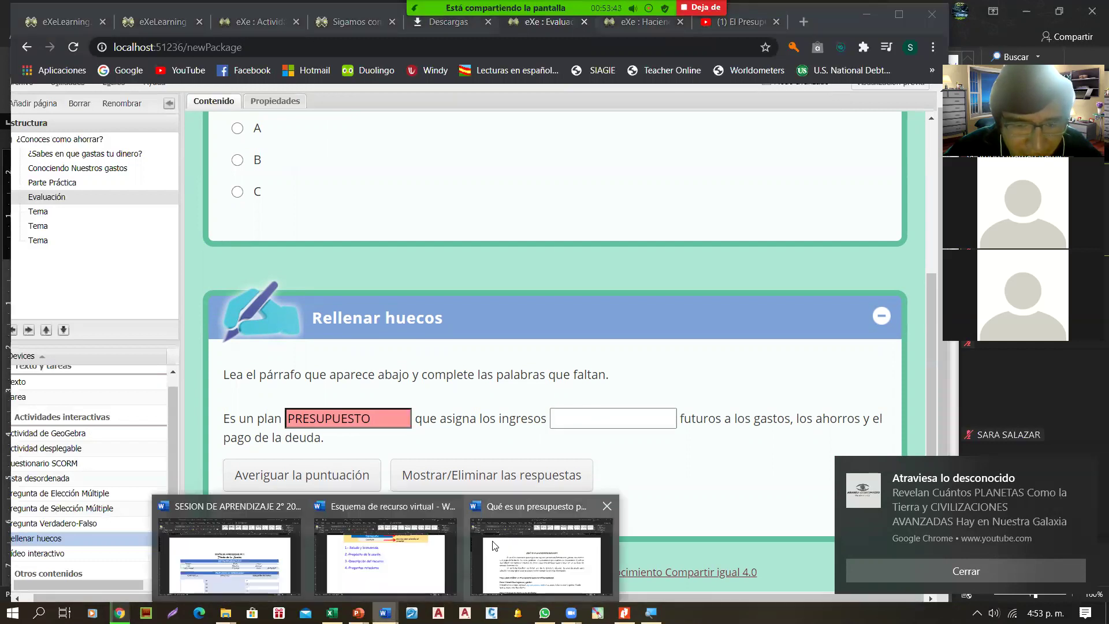
{"action": "left_click", "coordinate": [494, 546]}
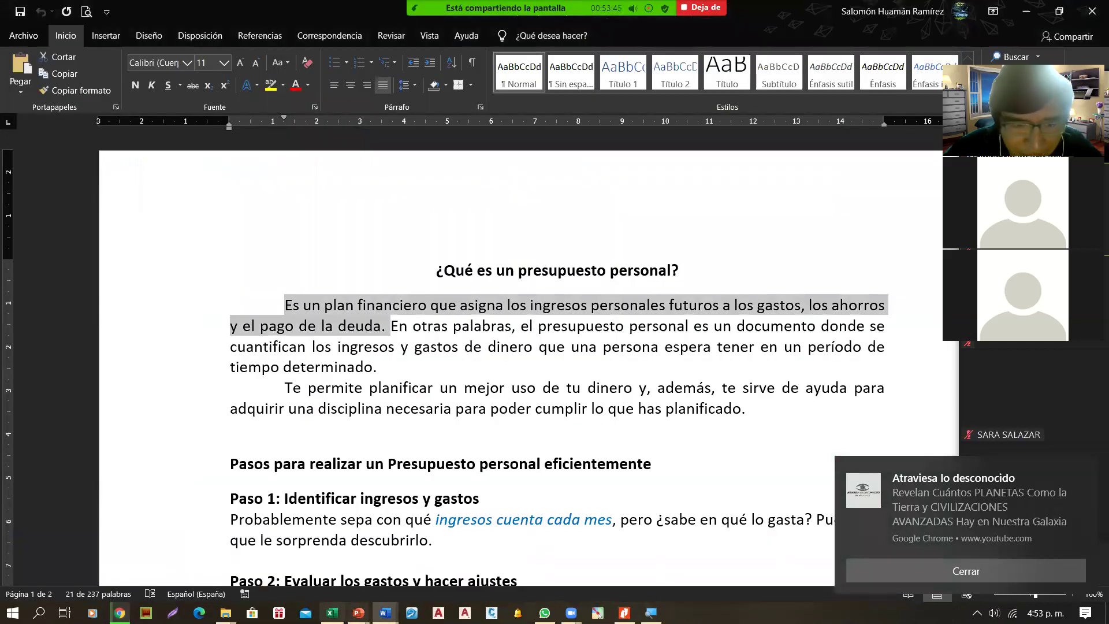
{"action": "left_click", "coordinate": [119, 613]}
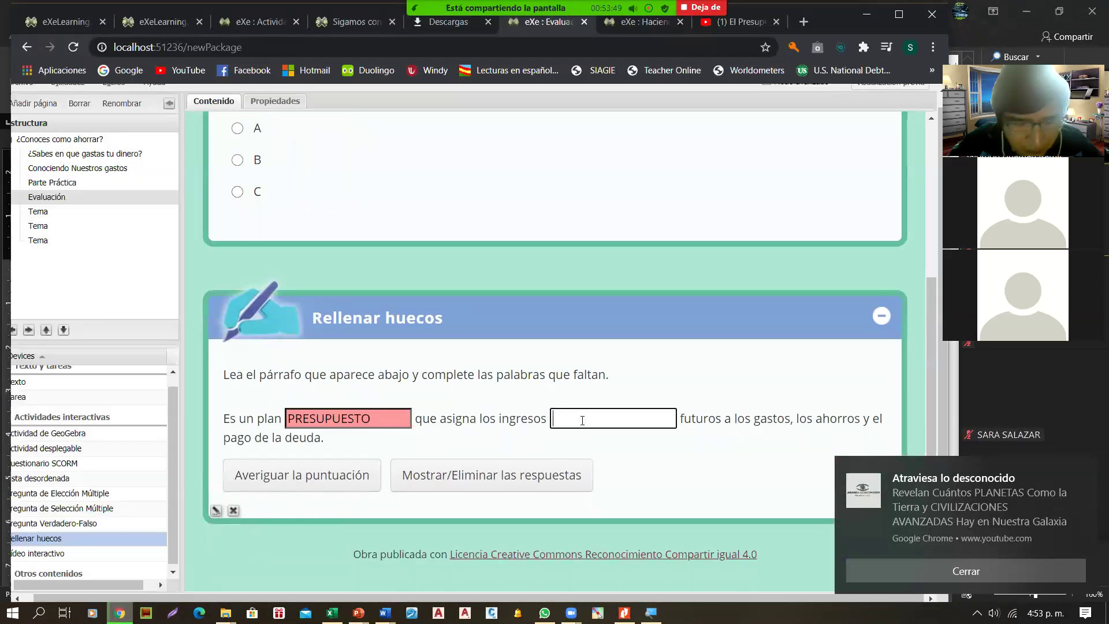
{"action": "type", "text": "futuros"}
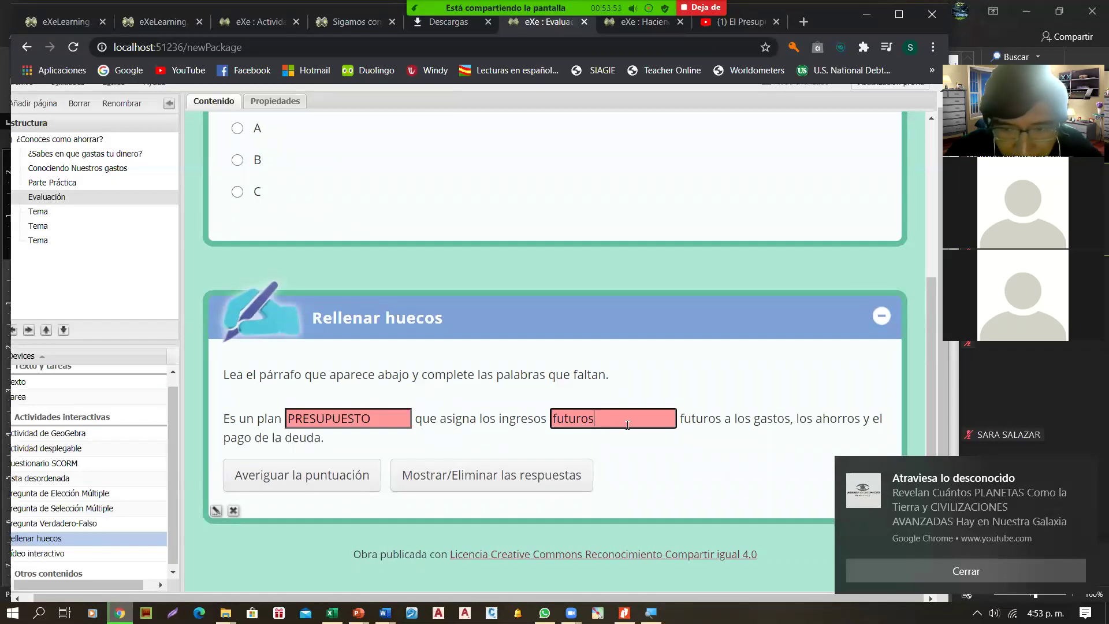
Recheck the source sentence in Word, replace the second gap's answer with "personales" in eXeLearning, and check the score.
{"action": "left_click_drag", "start_coordinate": [627, 423], "coordinate": [549, 422]}
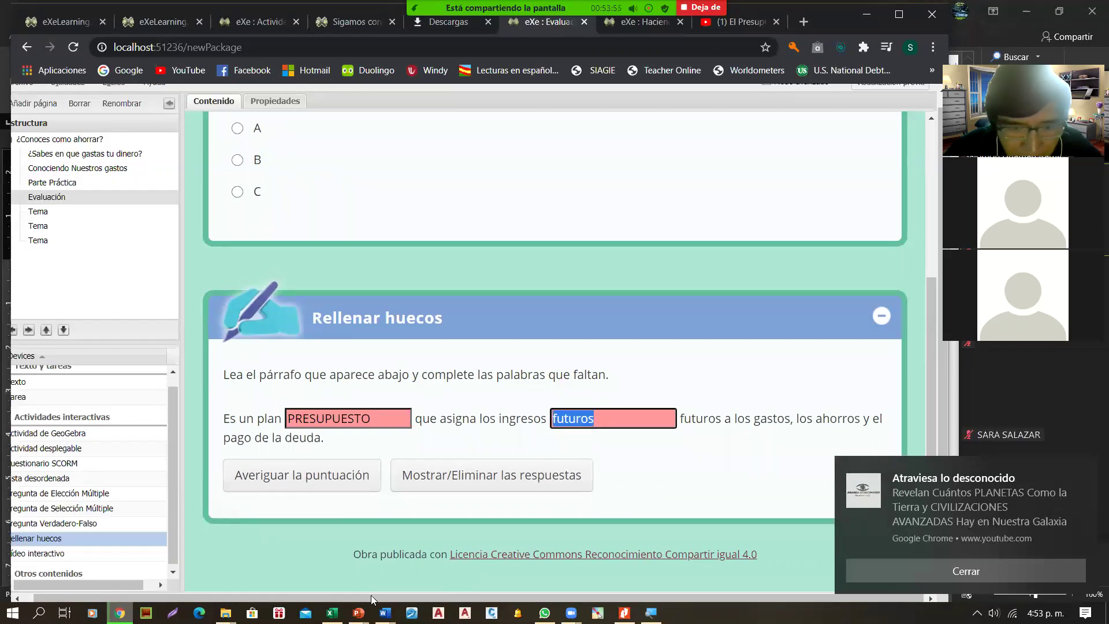
{"action": "left_click", "coordinate": [385, 612]}
{"action": "left_click", "coordinate": [471, 553]}
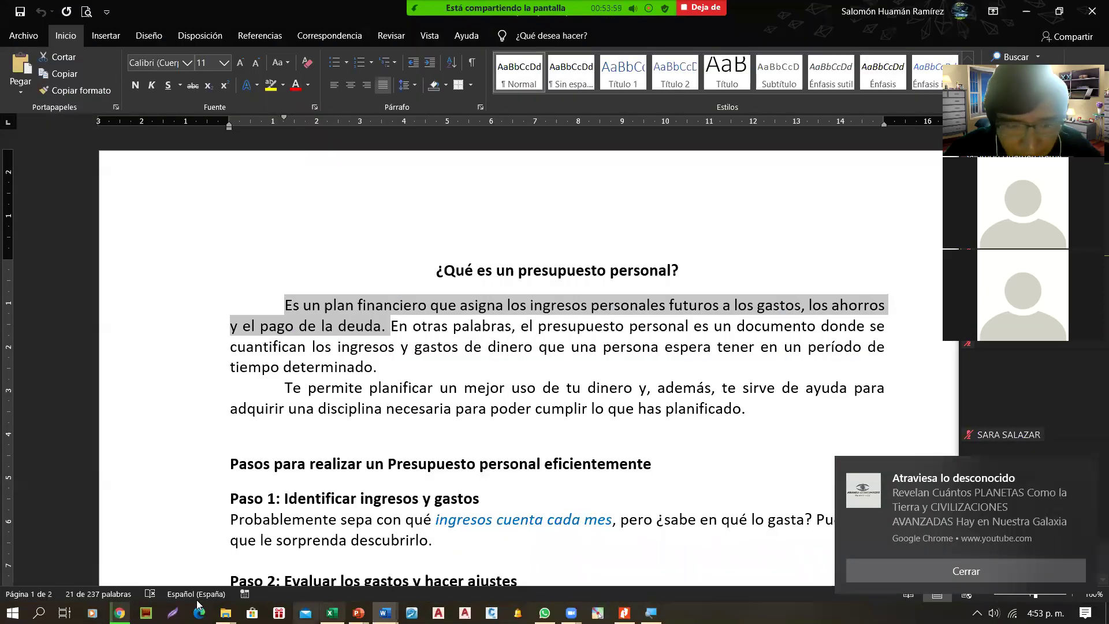
{"action": "left_click", "coordinate": [119, 612]}
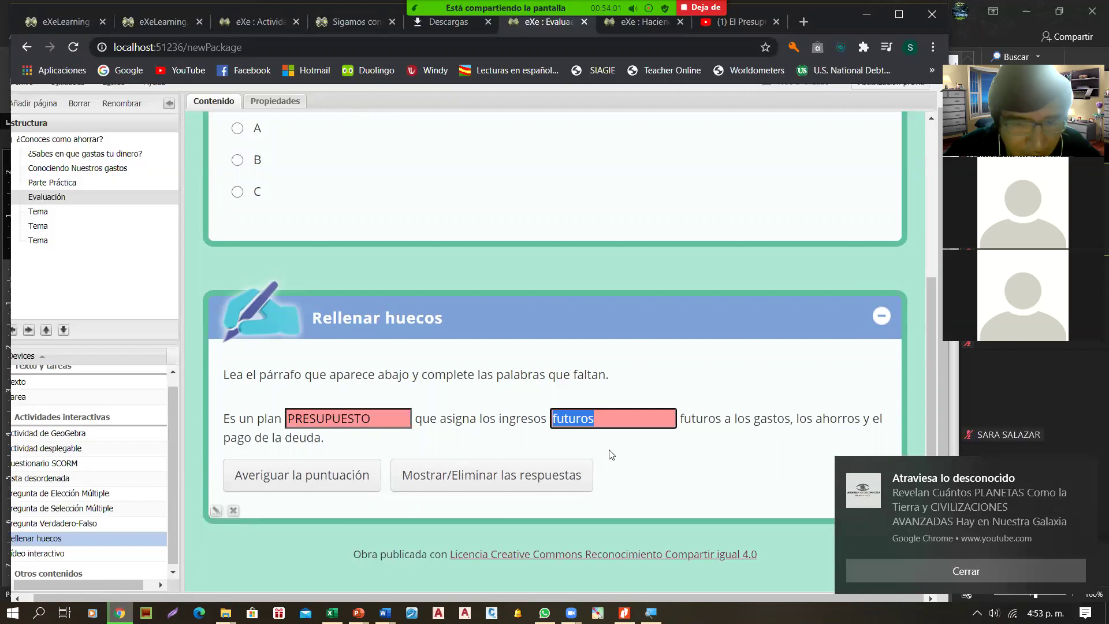
{"action": "left_click_drag", "start_coordinate": [610, 419], "coordinate": [532, 418]}
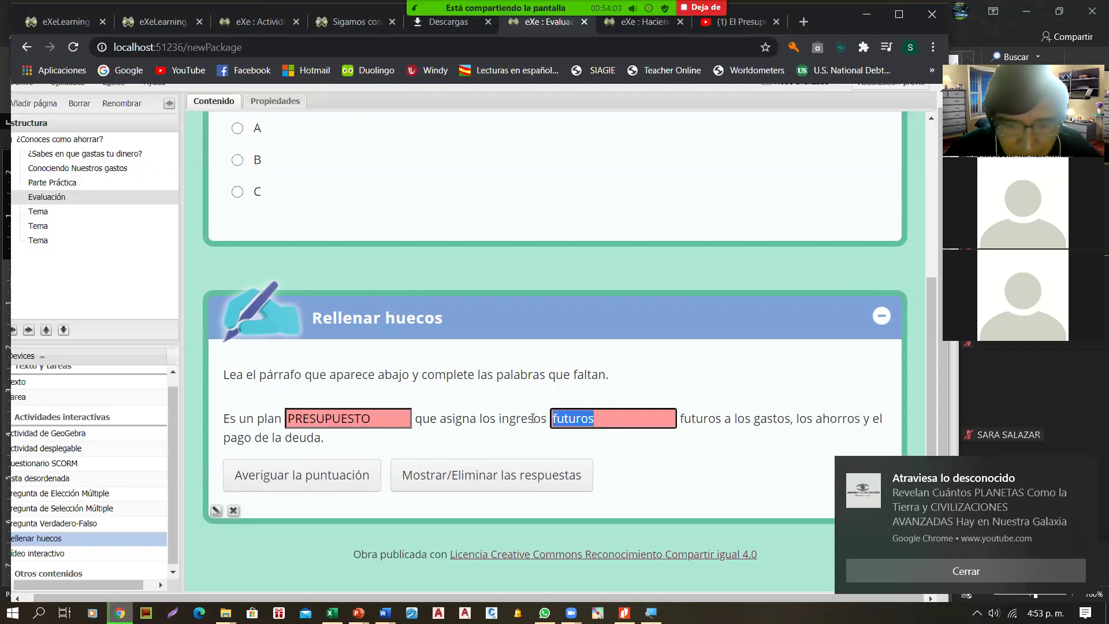
{"action": "type", "text": "personales"}
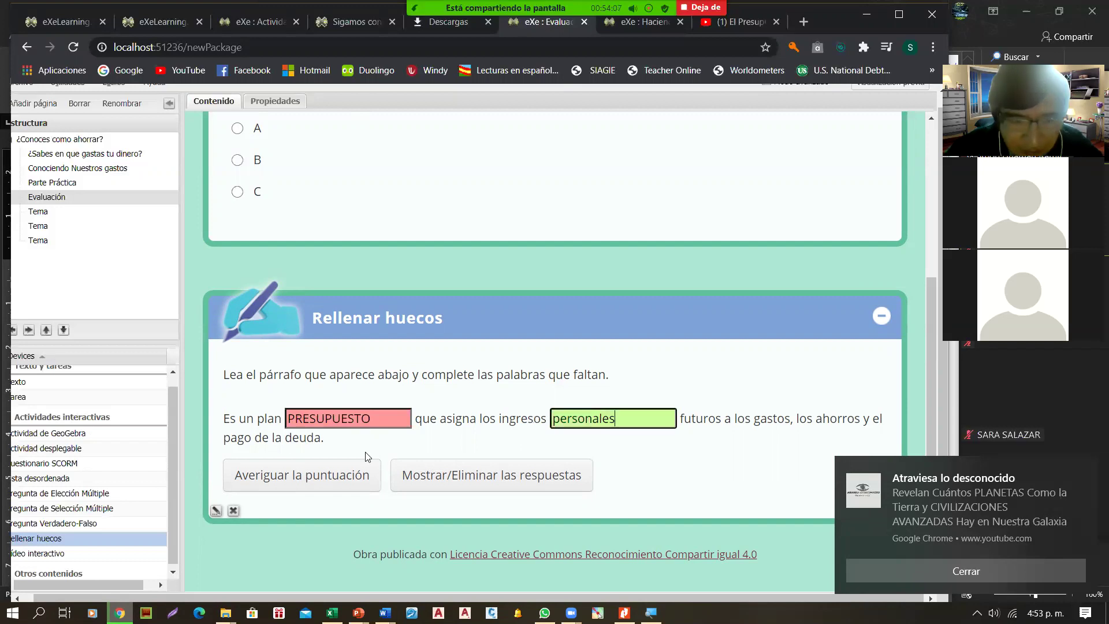
{"action": "left_click", "coordinate": [341, 472]}
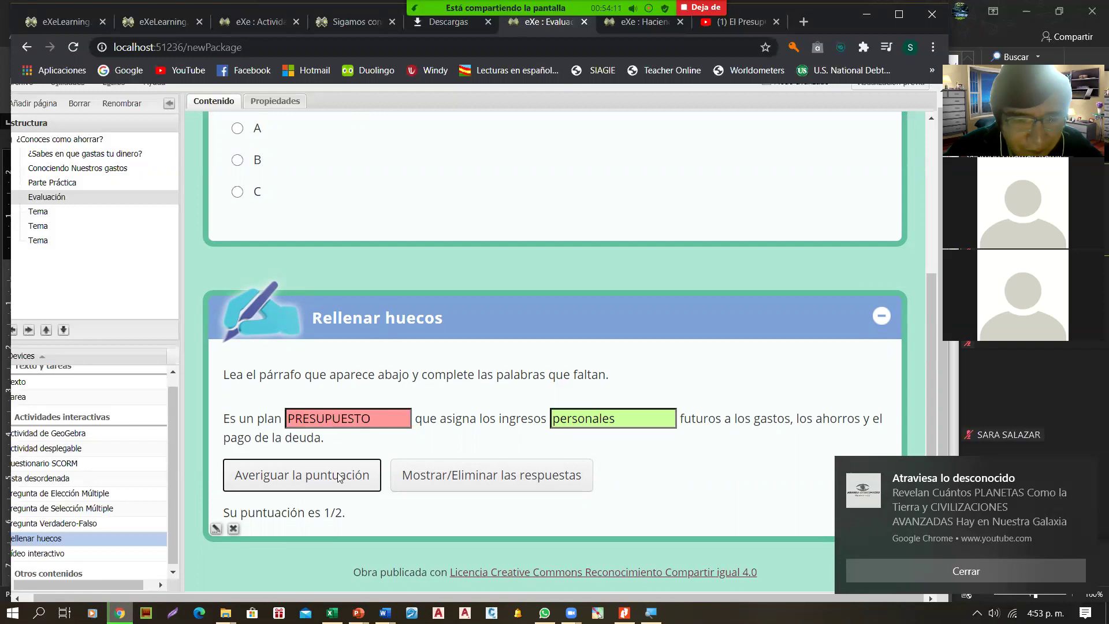
{"action": "scroll", "coordinate": [430, 410], "scroll_direction": "up", "scroll_amount": 2}
{"action": "scroll", "coordinate": [430, 408], "scroll_direction": "up", "scroll_amount": 3}
{"action": "scroll", "coordinate": [388, 376], "scroll_direction": "down", "scroll_amount": 5}
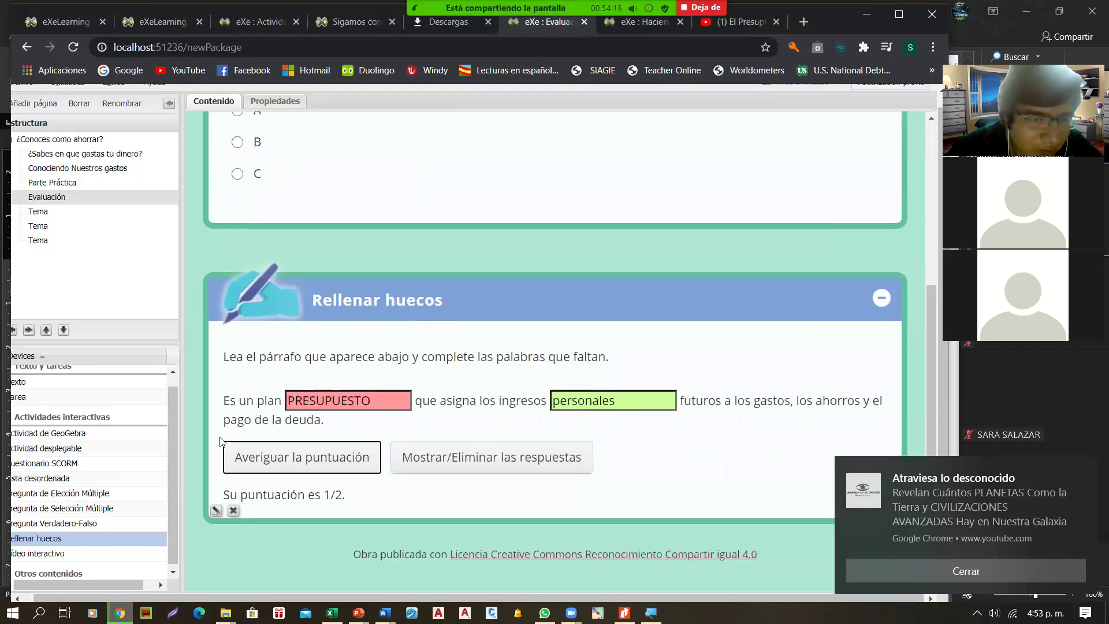
Rename the Tema page directly below Evaluación as "Extensión".
{"action": "left_click", "coordinate": [38, 226]}
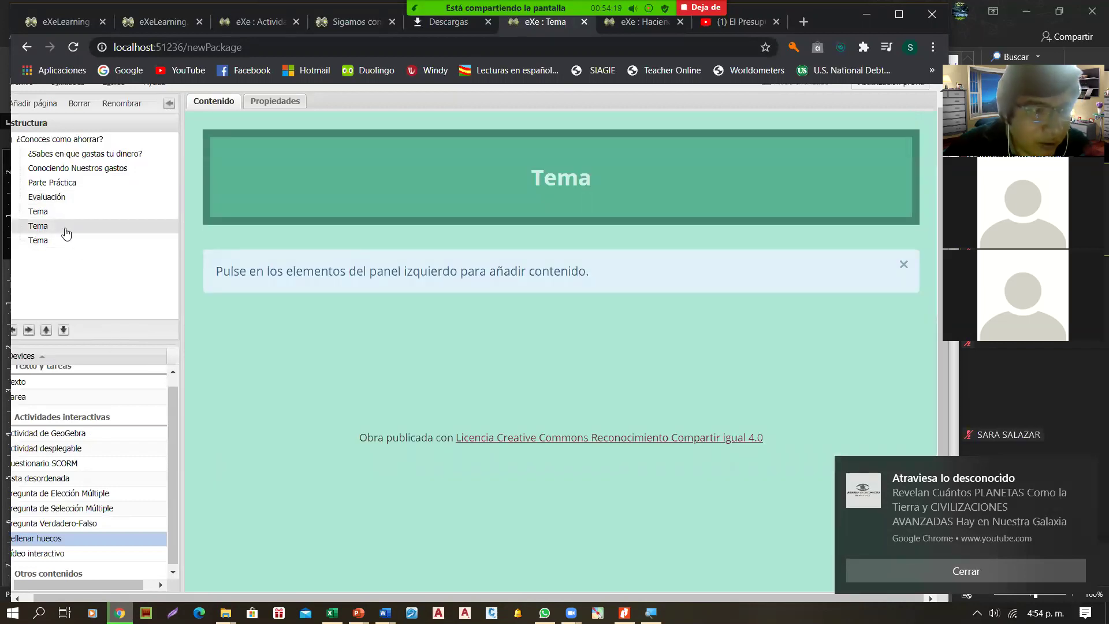
{"action": "left_click", "coordinate": [49, 198]}
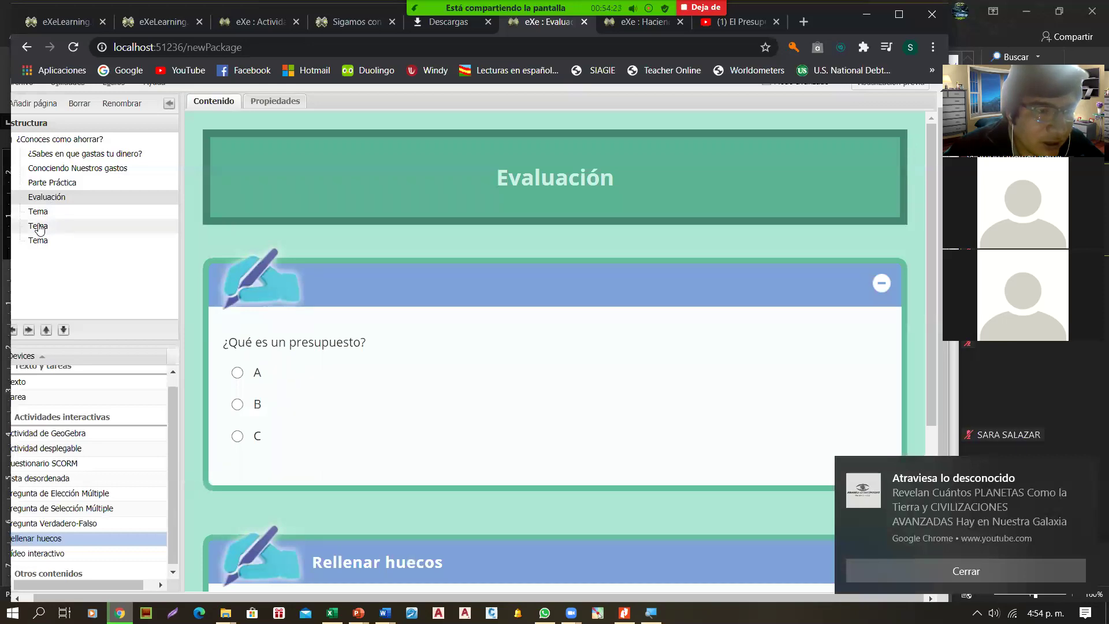
{"action": "left_click", "coordinate": [38, 211]}
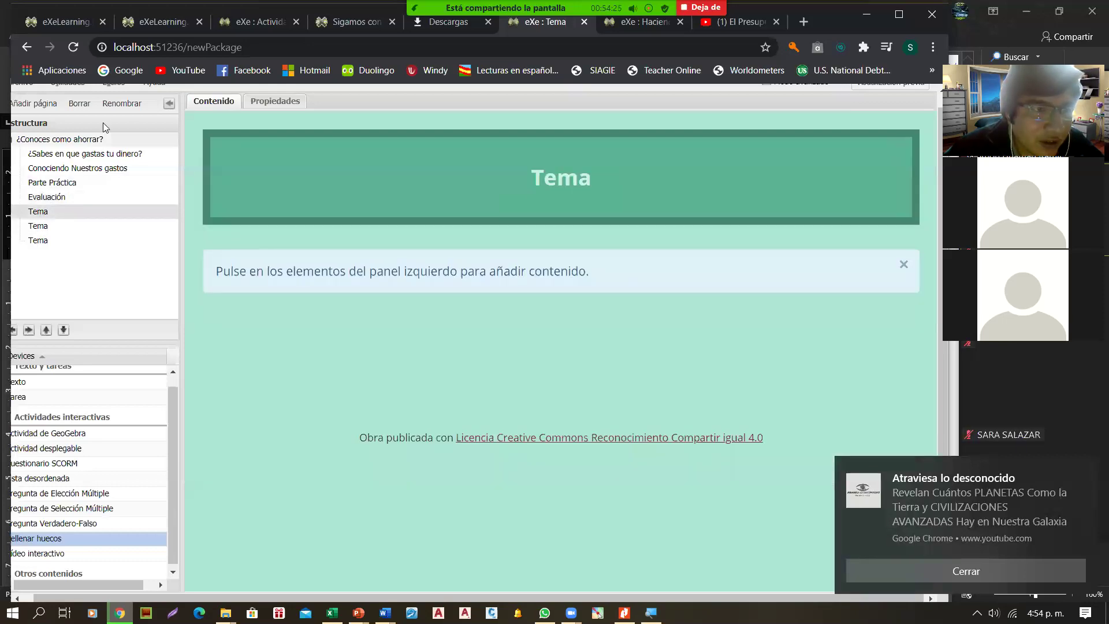
{"action": "left_click", "coordinate": [116, 102]}
{"action": "left_click_drag", "start_coordinate": [443, 347], "coordinate": [362, 350]}
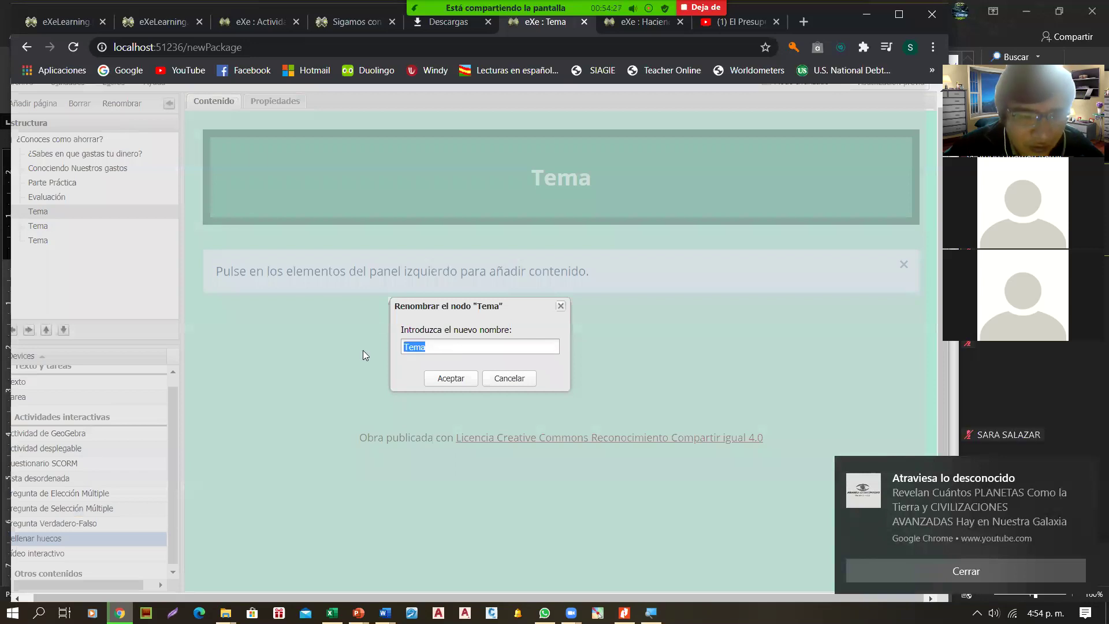
{"action": "type", "text": "Extensión"}
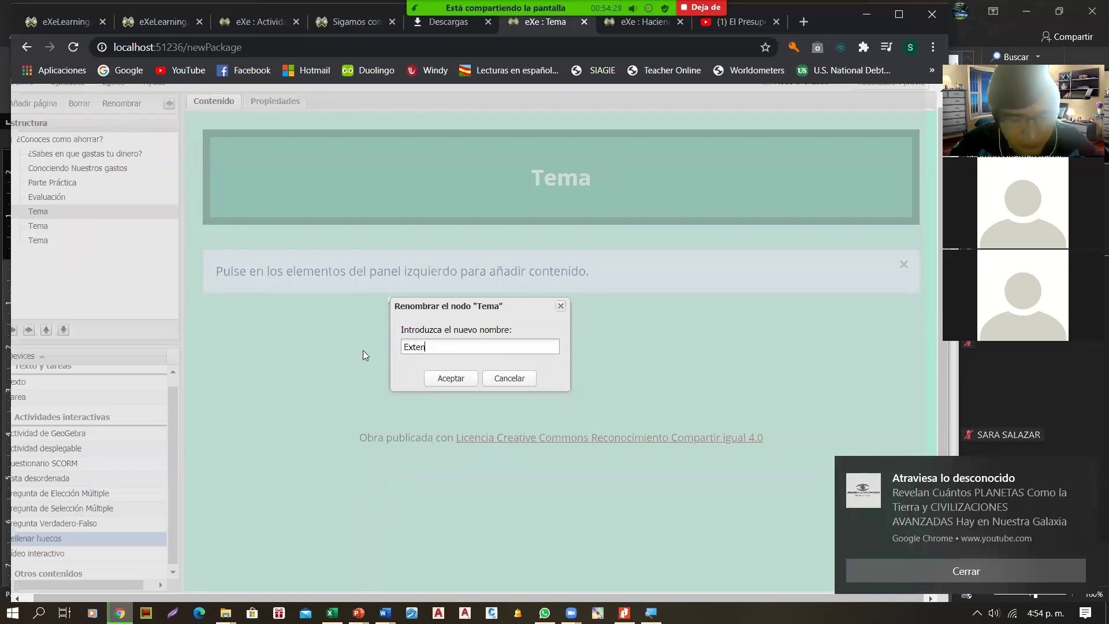
{"action": "left_click", "coordinate": [448, 378]}
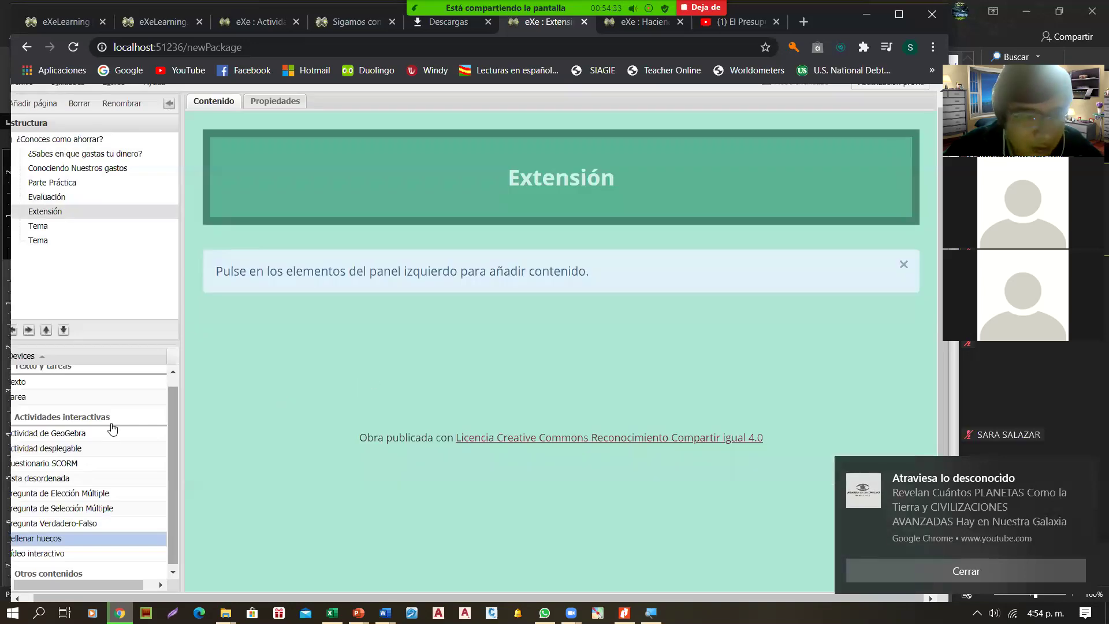
Add a Texto iDevice to the Extensión page with the text "Descarga el PDF, y realiza la actividad:" and save it.
{"action": "scroll", "coordinate": [113, 446], "scroll_direction": "up", "scroll_amount": 2}
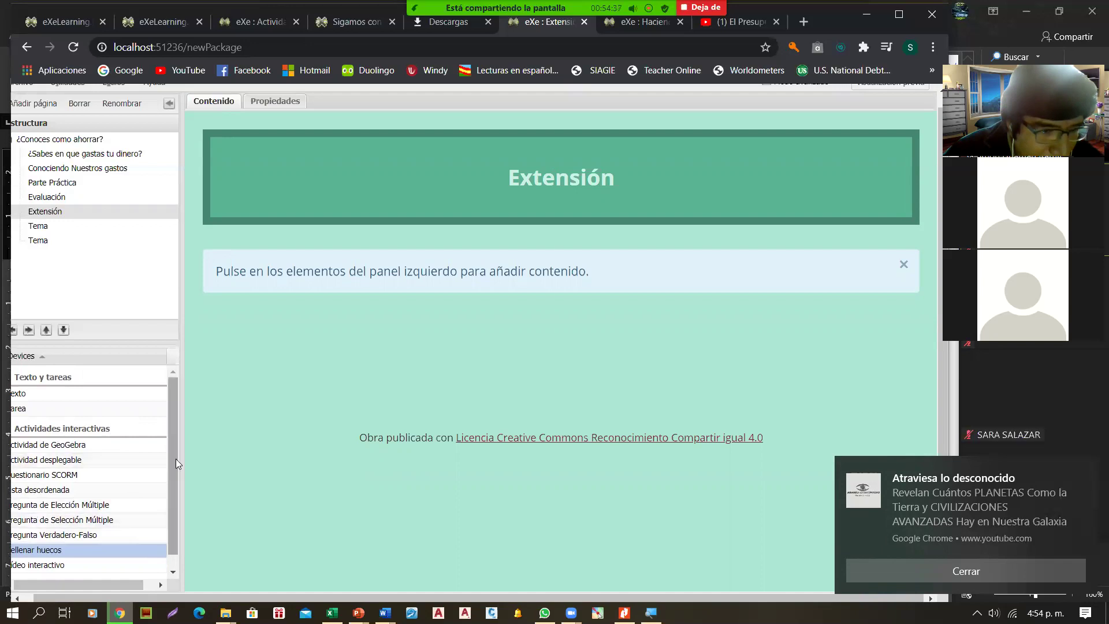
{"action": "left_click_drag", "start_coordinate": [181, 453], "coordinate": [217, 454]}
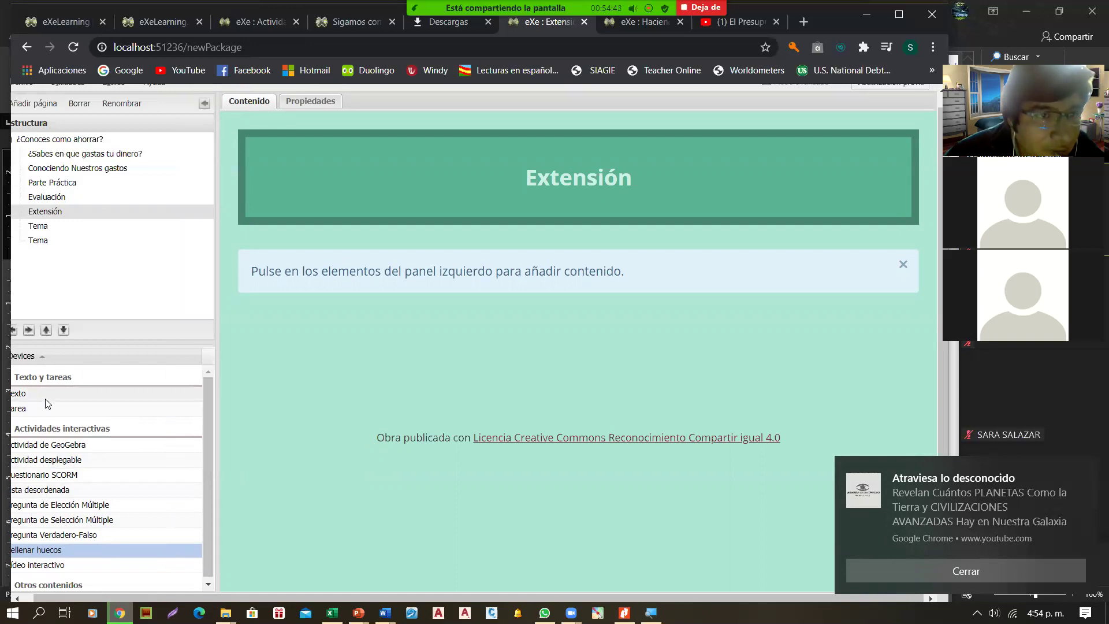
{"action": "scroll", "coordinate": [70, 332], "scroll_direction": "up", "scroll_amount": 1}
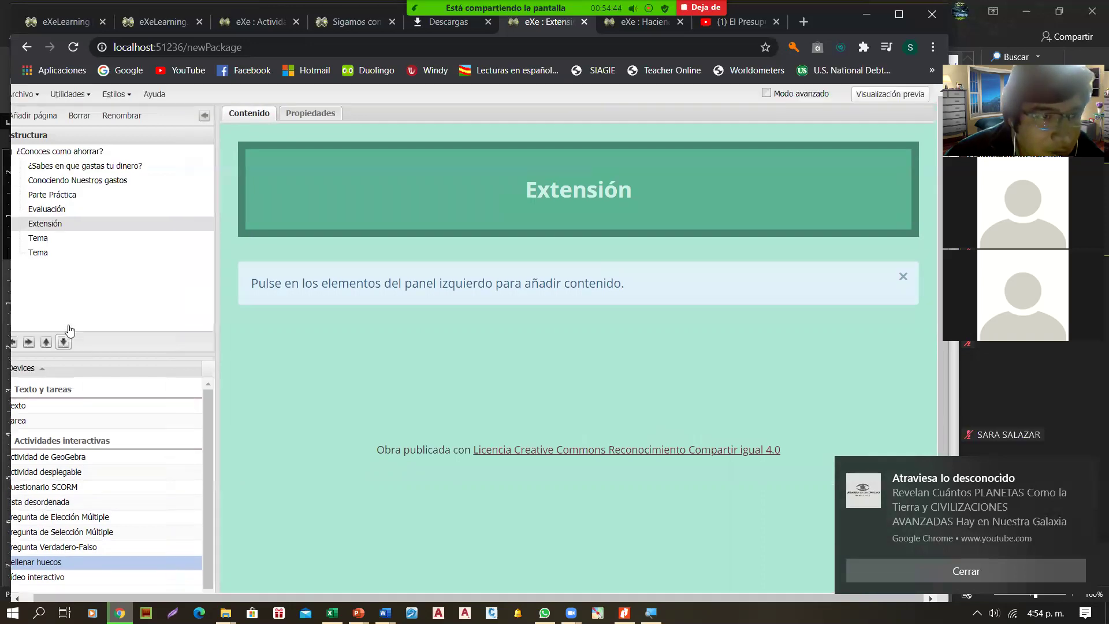
{"action": "left_click", "coordinate": [36, 406]}
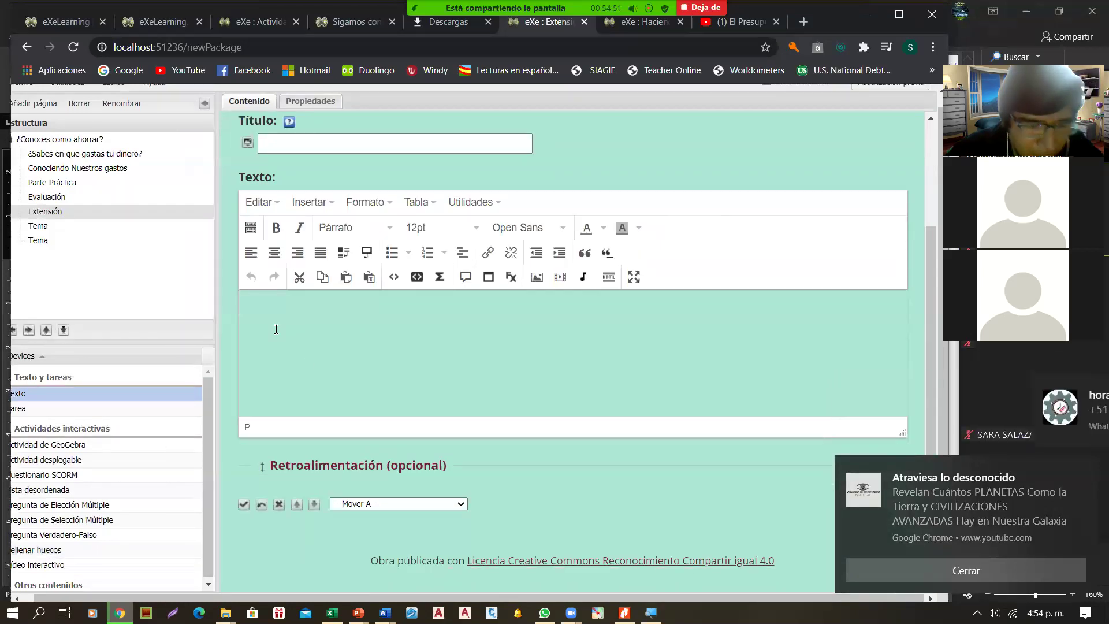
{"action": "type", "text": "Desc"}
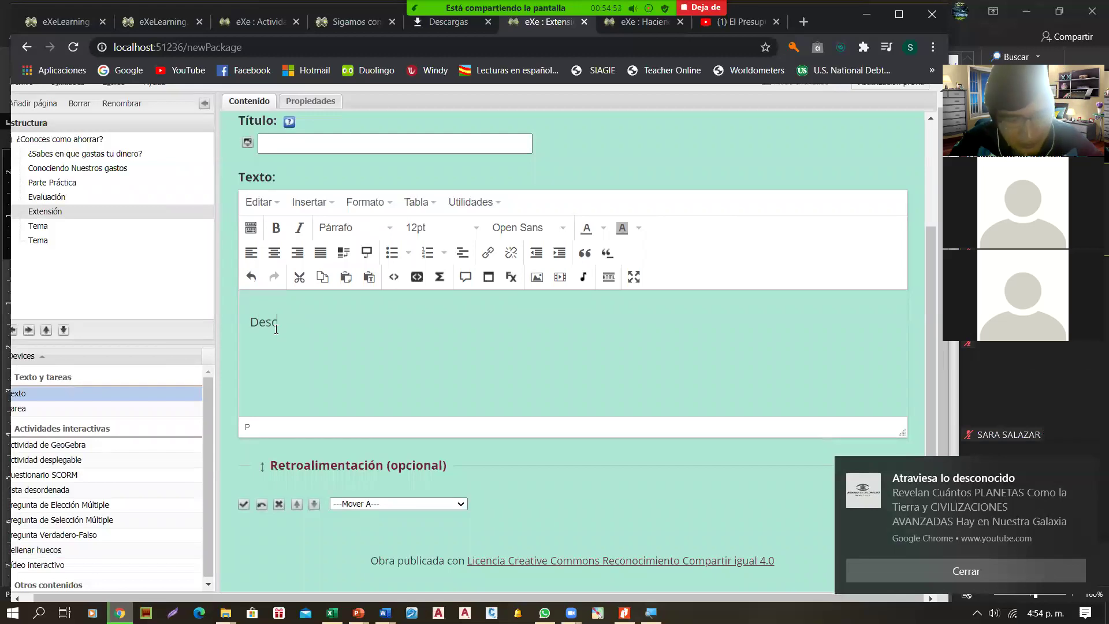
{"action": "type", "text": "arga el PDF, y"}
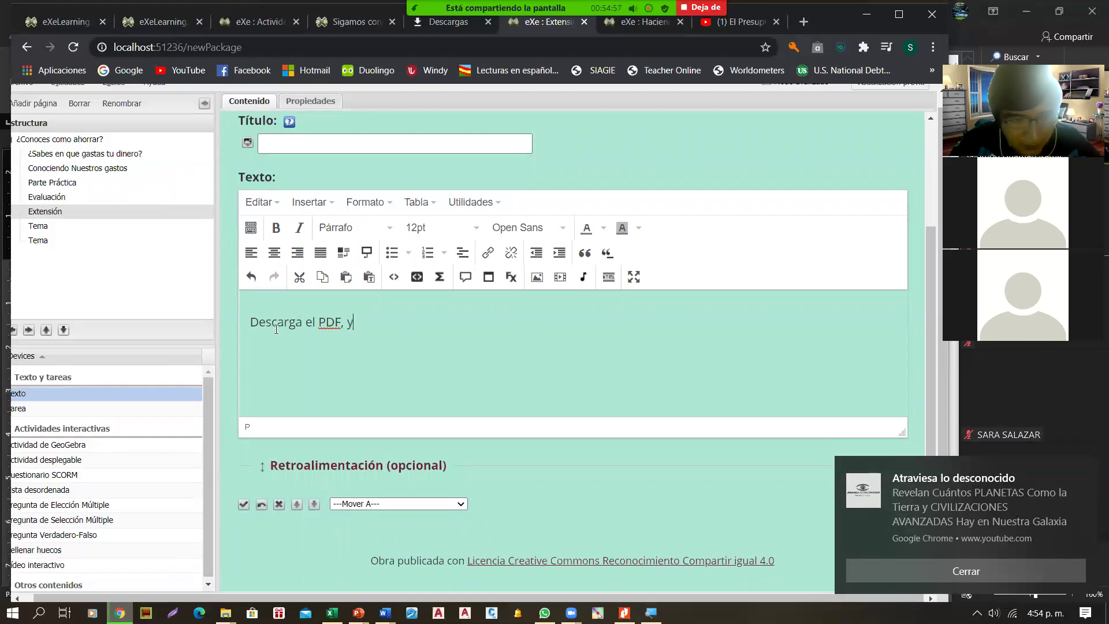
{"action": "type", "text": " realiza "}
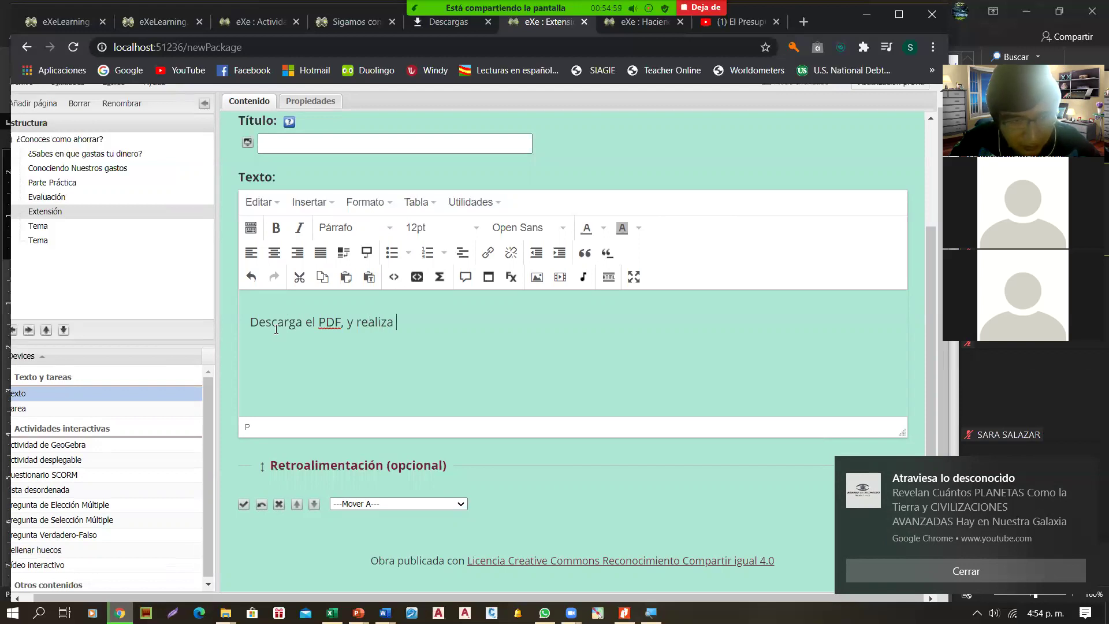
{"action": "type", "text": "la actividad"}
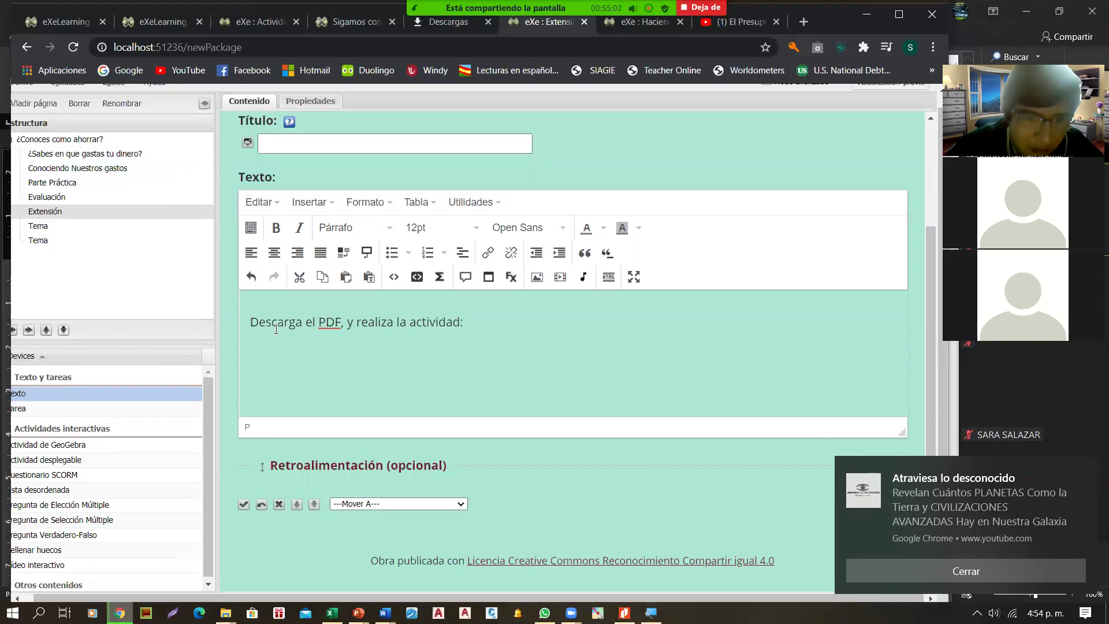
{"action": "type", "text": ":"}
{"action": "left_click", "coordinate": [244, 503]}
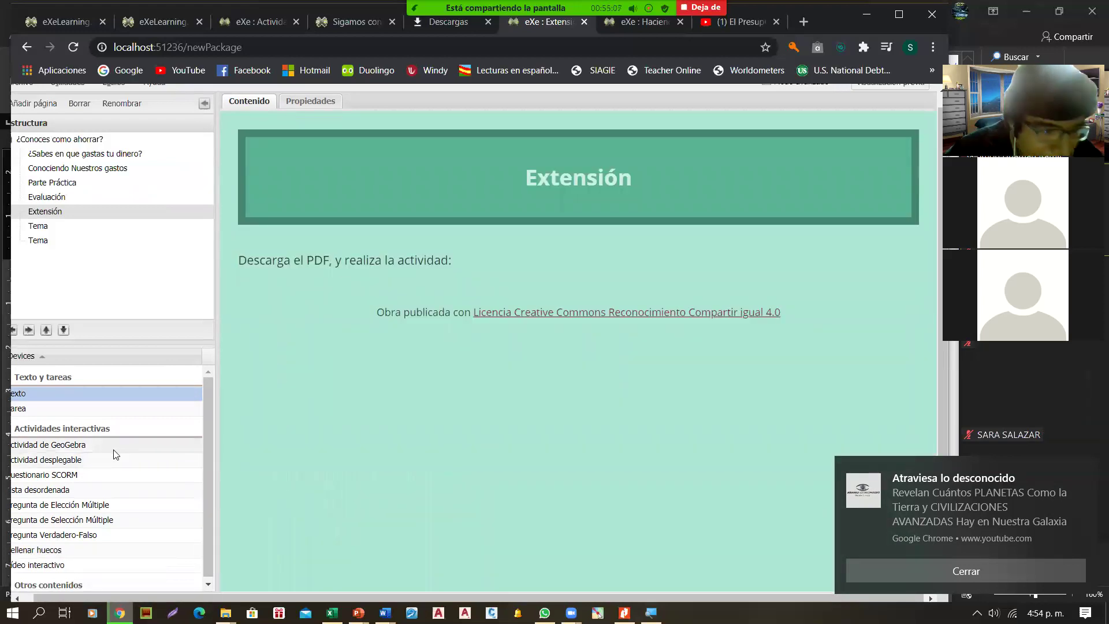
Add a Ficheros adjuntos iDevice to the Extensión page and set its title to "Mi presupuesto".
{"action": "scroll", "coordinate": [115, 454], "scroll_direction": "down", "scroll_amount": 1}
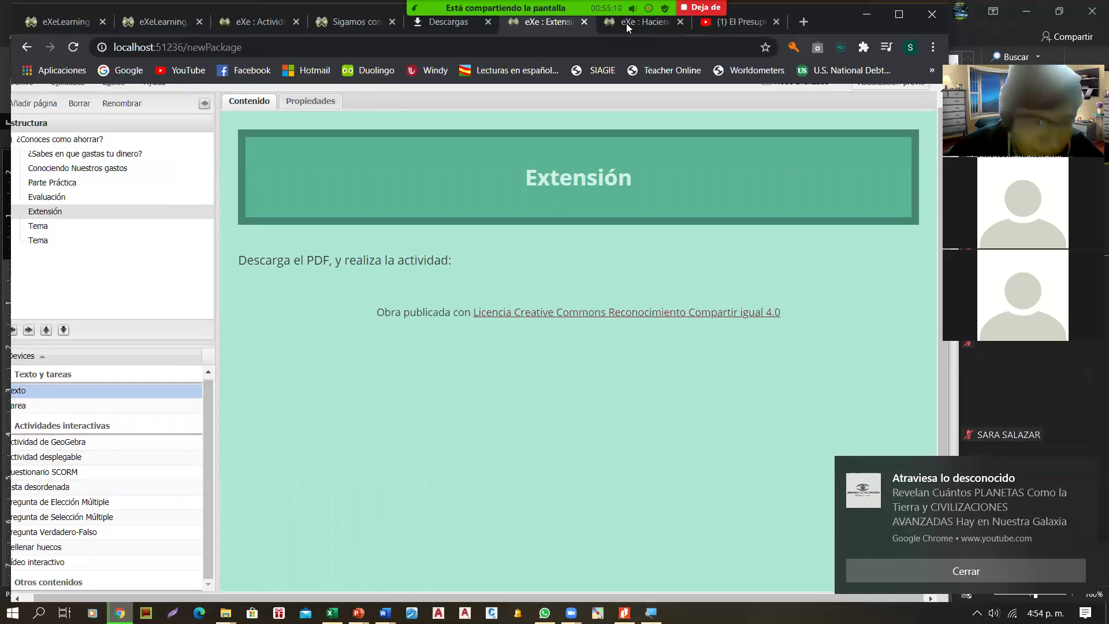
{"action": "left_click_drag", "start_coordinate": [626, 23], "coordinate": [626, 20]}
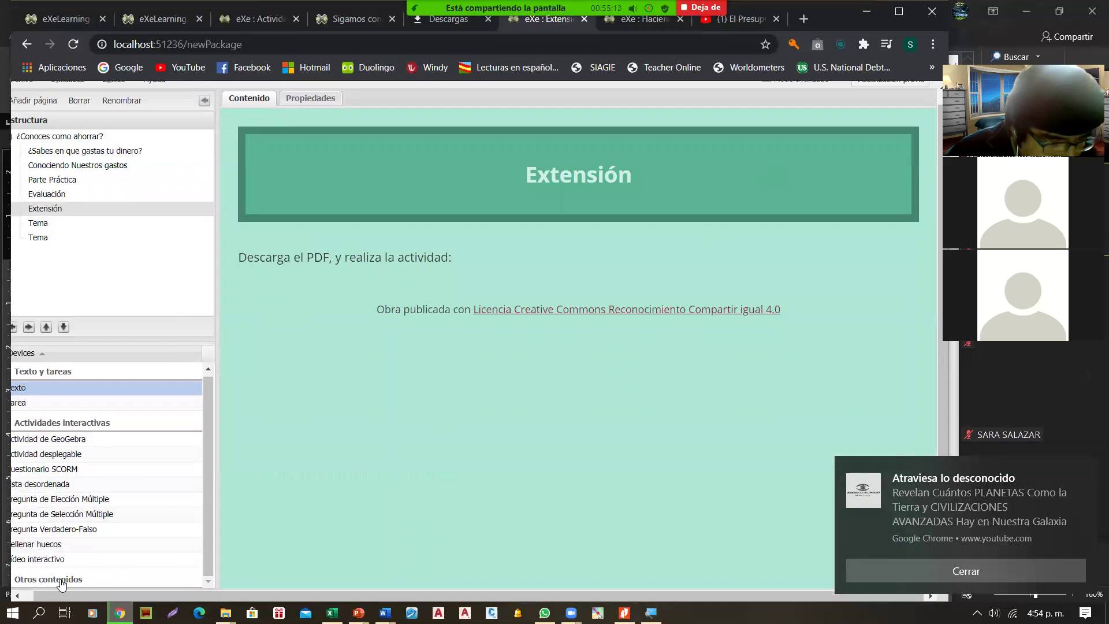
{"action": "scroll", "coordinate": [89, 504], "scroll_direction": "down", "scroll_amount": 3}
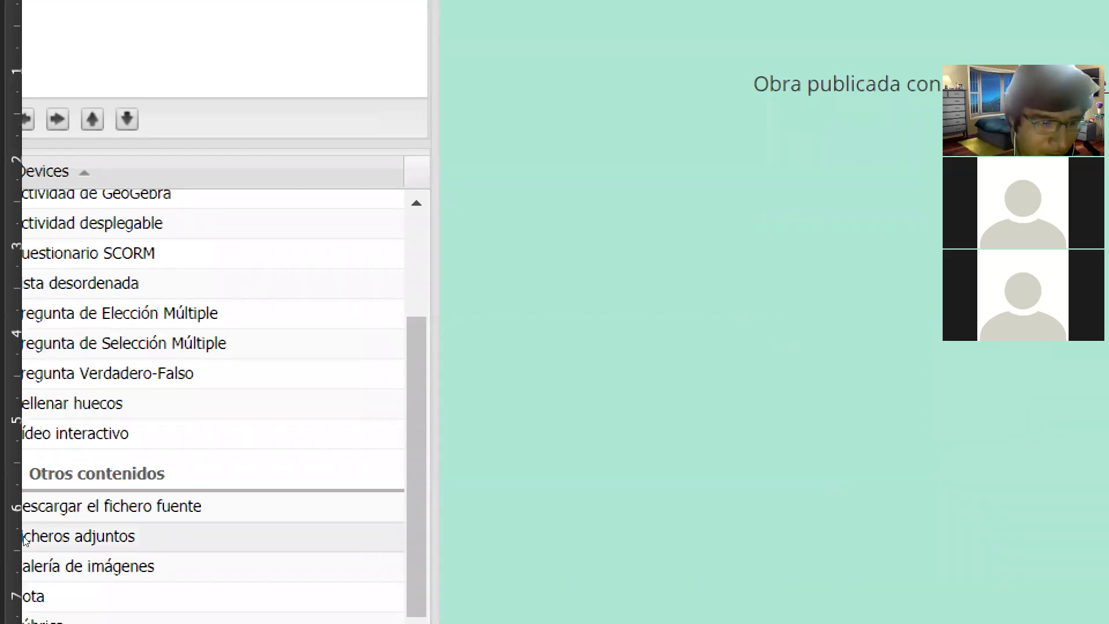
{"action": "left_click", "coordinate": [24, 540]}
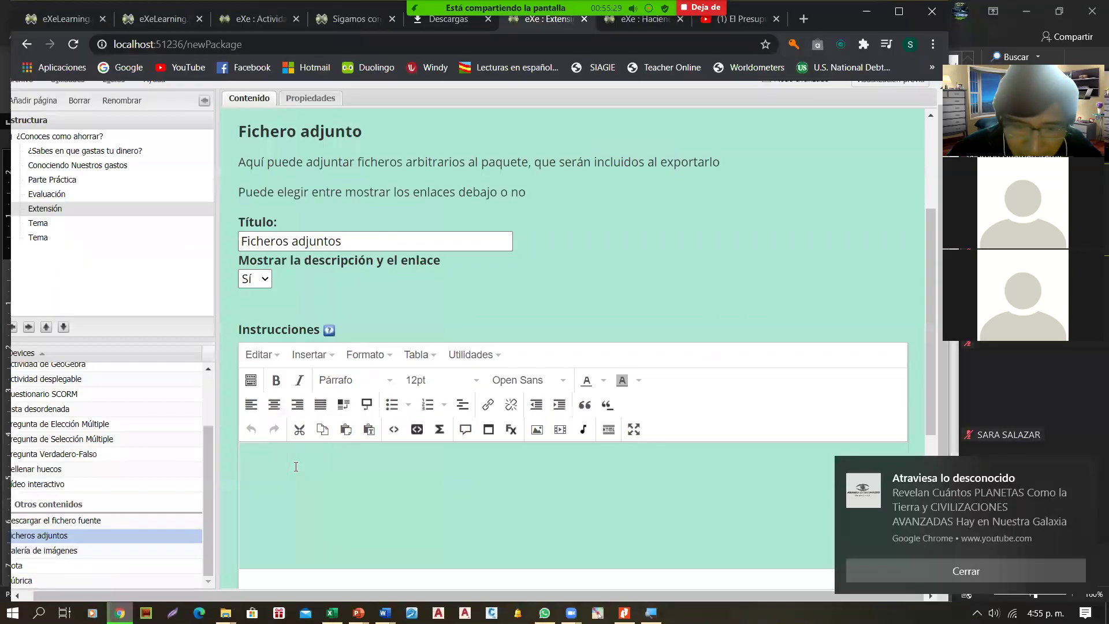
{"action": "left_click_drag", "start_coordinate": [210, 597], "coordinate": [200, 598]}
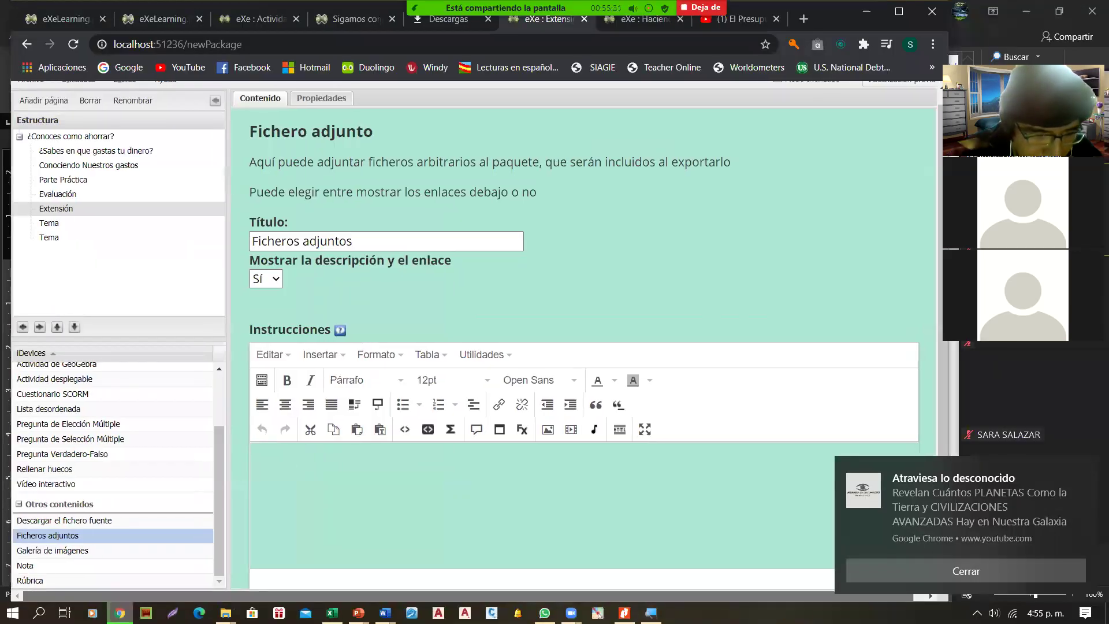
{"action": "left_click", "coordinate": [355, 245]}
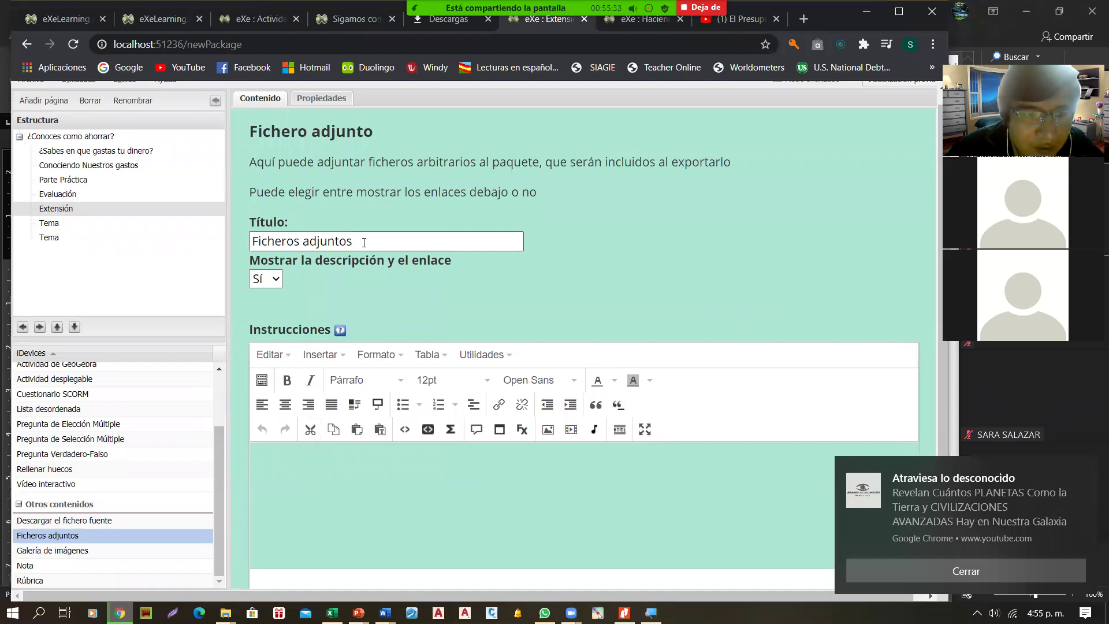
{"action": "left_click_drag", "start_coordinate": [371, 241], "coordinate": [247, 247]}
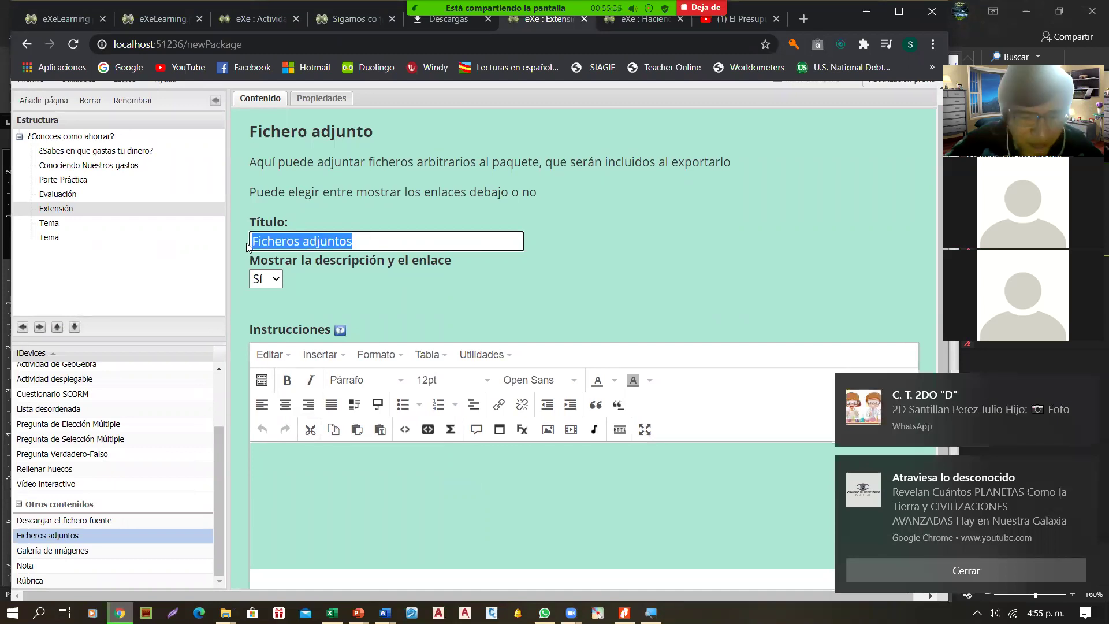
{"action": "type", "text": "M"}
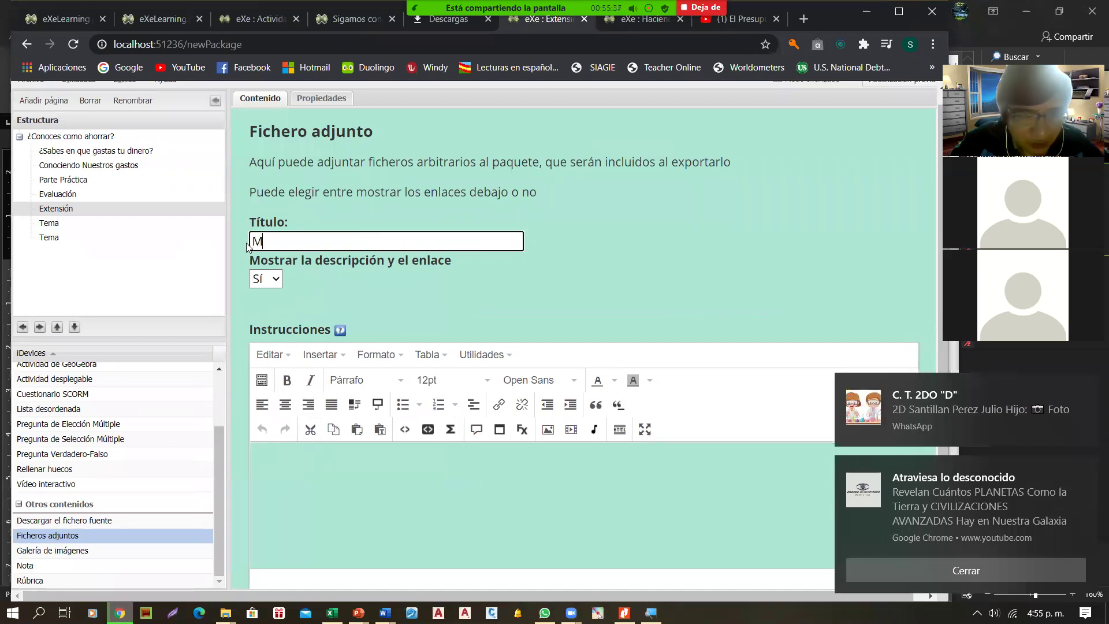
{"action": "type", "text": "i presupuest"}
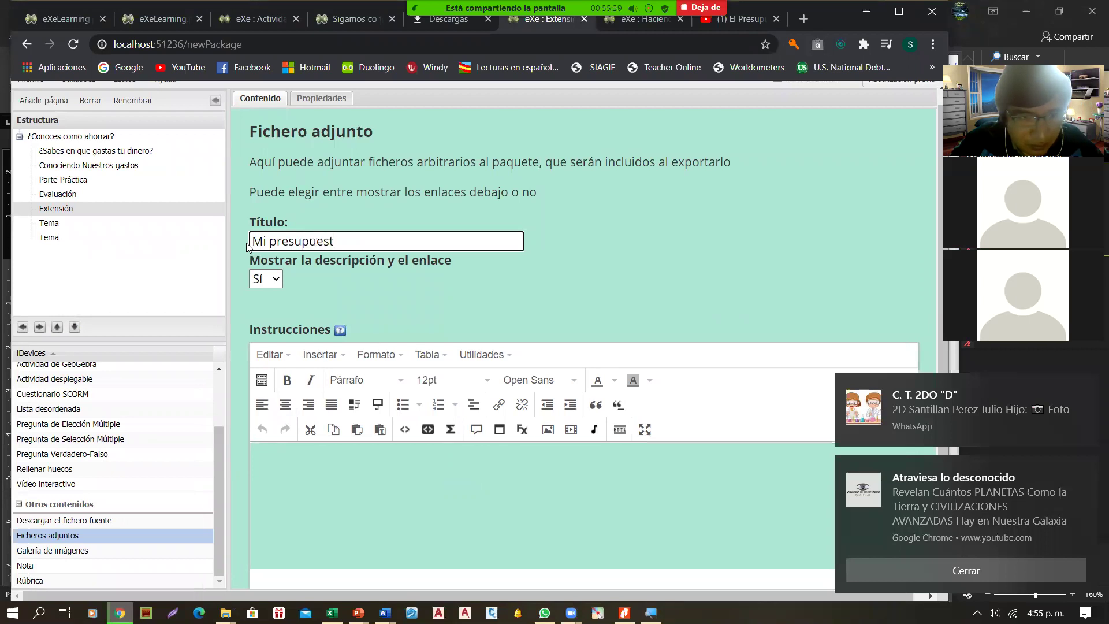
{"action": "type", "text": "o"}
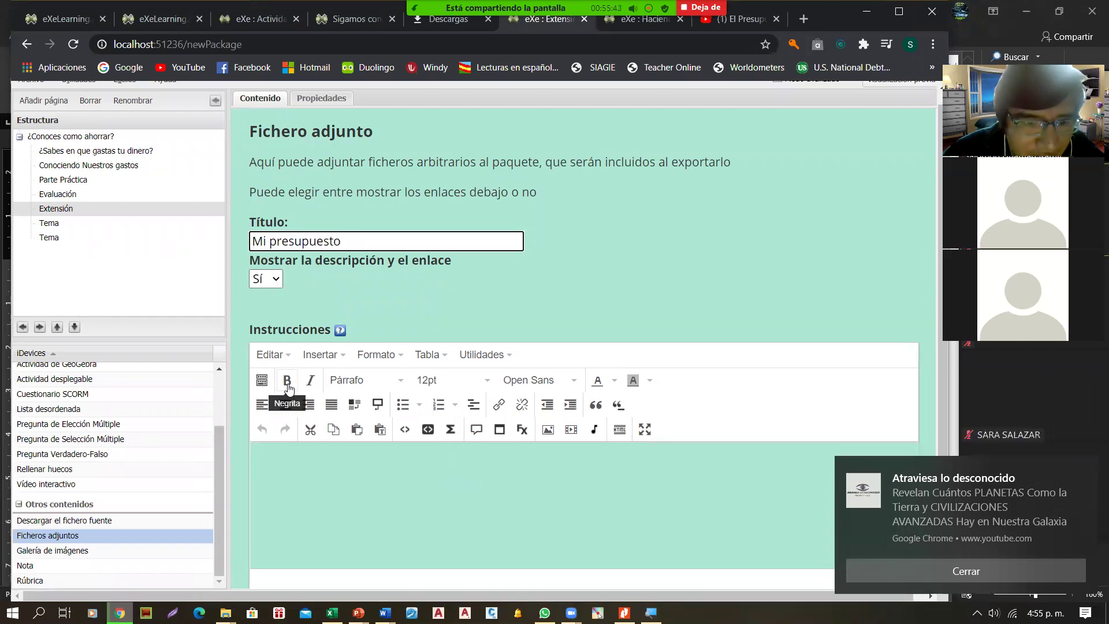
Upload MI PRESUPUESTO.pdf from the Presupuesto folder as the attachment and save the iDevice.
{"action": "scroll", "coordinate": [289, 387], "scroll_direction": "down", "scroll_amount": 4}
{"action": "scroll", "coordinate": [387, 414], "scroll_direction": "down", "scroll_amount": 2}
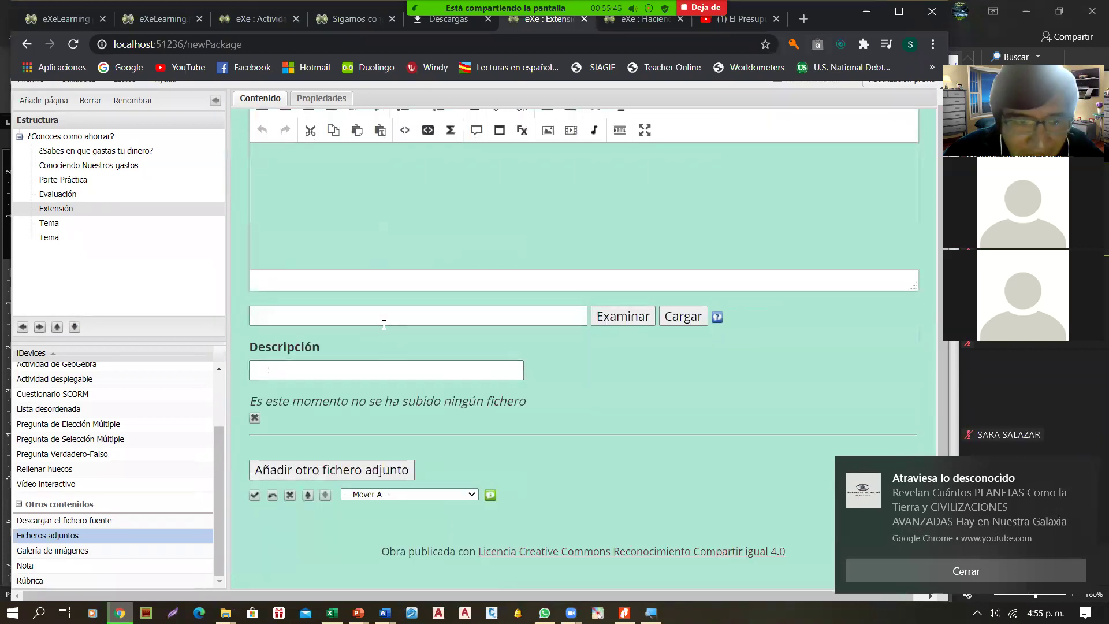
{"action": "left_click", "coordinate": [384, 317]}
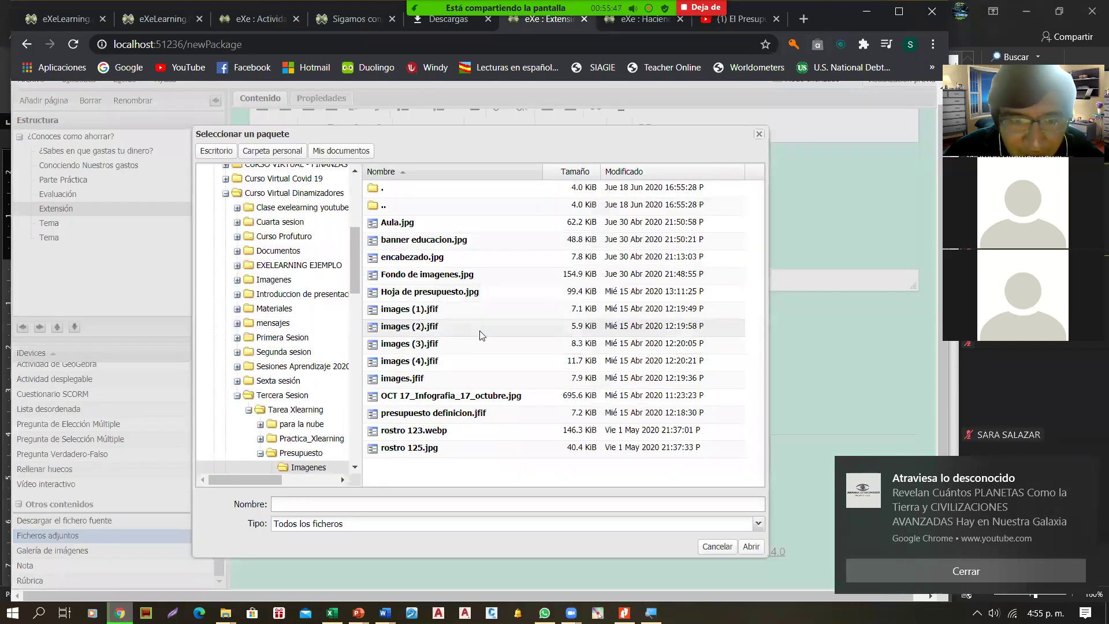
{"action": "left_click", "coordinate": [759, 135]}
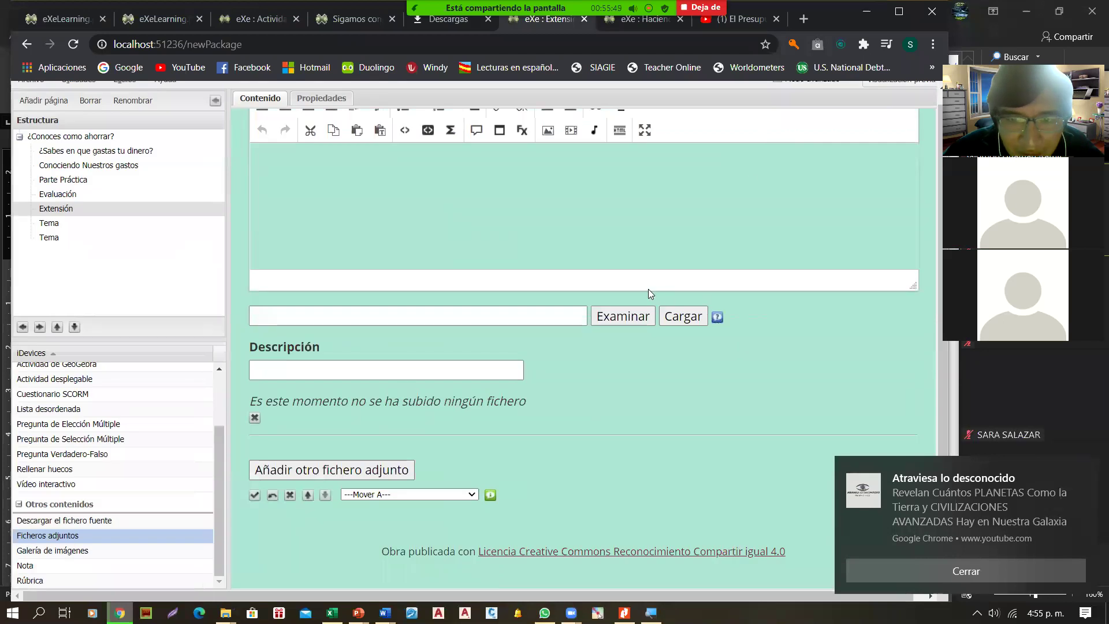
{"action": "left_click", "coordinate": [647, 317]}
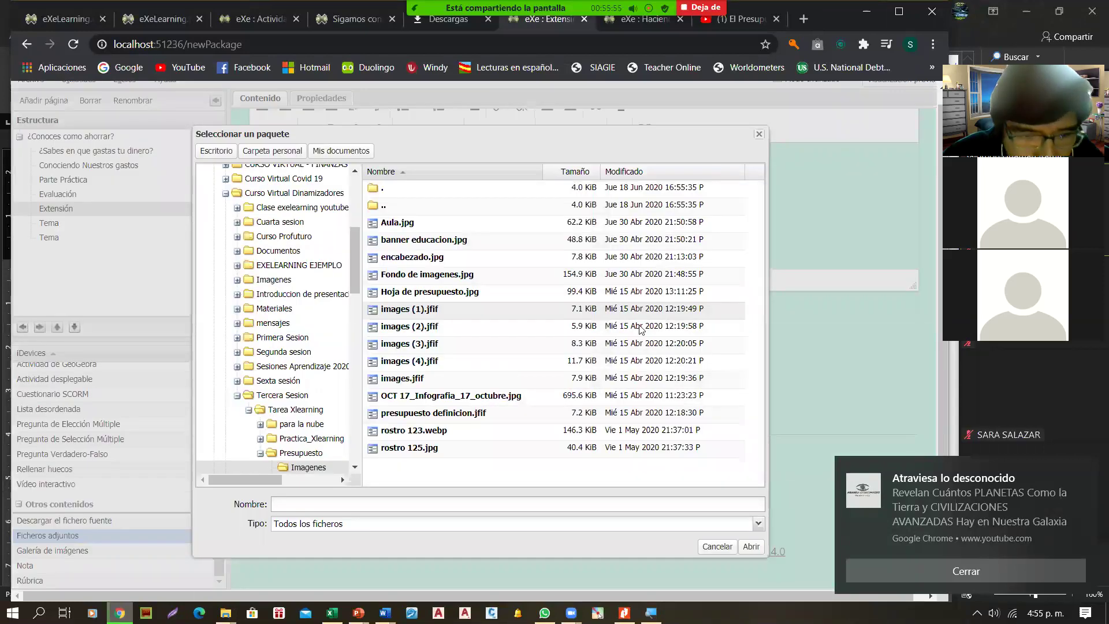
{"action": "scroll", "coordinate": [354, 299], "scroll_direction": "down", "scroll_amount": 3}
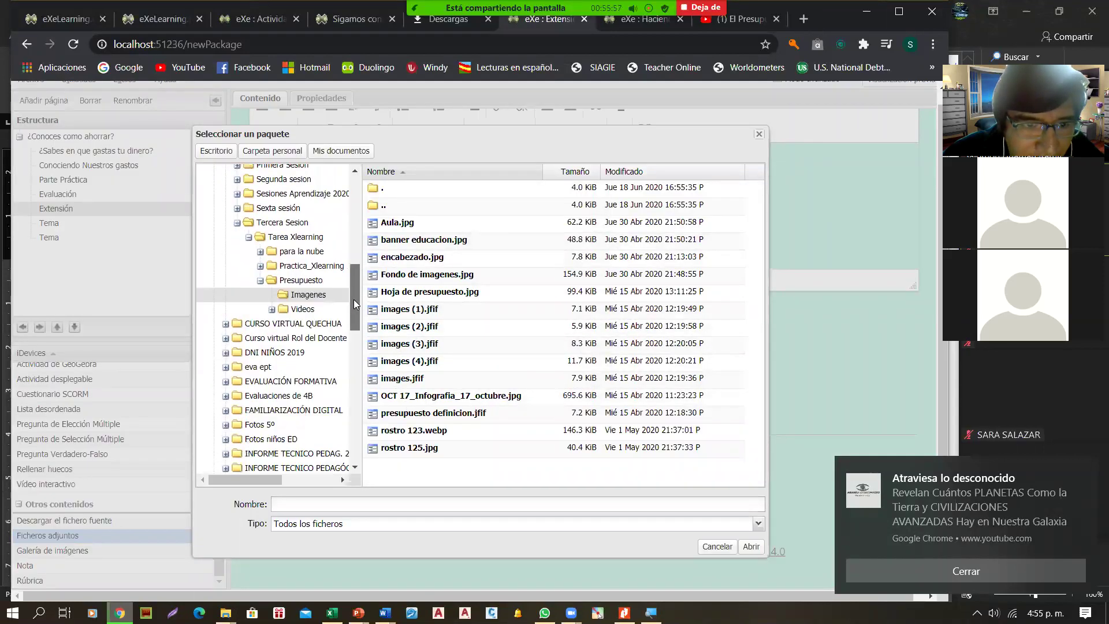
{"action": "scroll", "coordinate": [353, 299], "scroll_direction": "down", "scroll_amount": 1}
{"action": "left_click", "coordinate": [311, 266]}
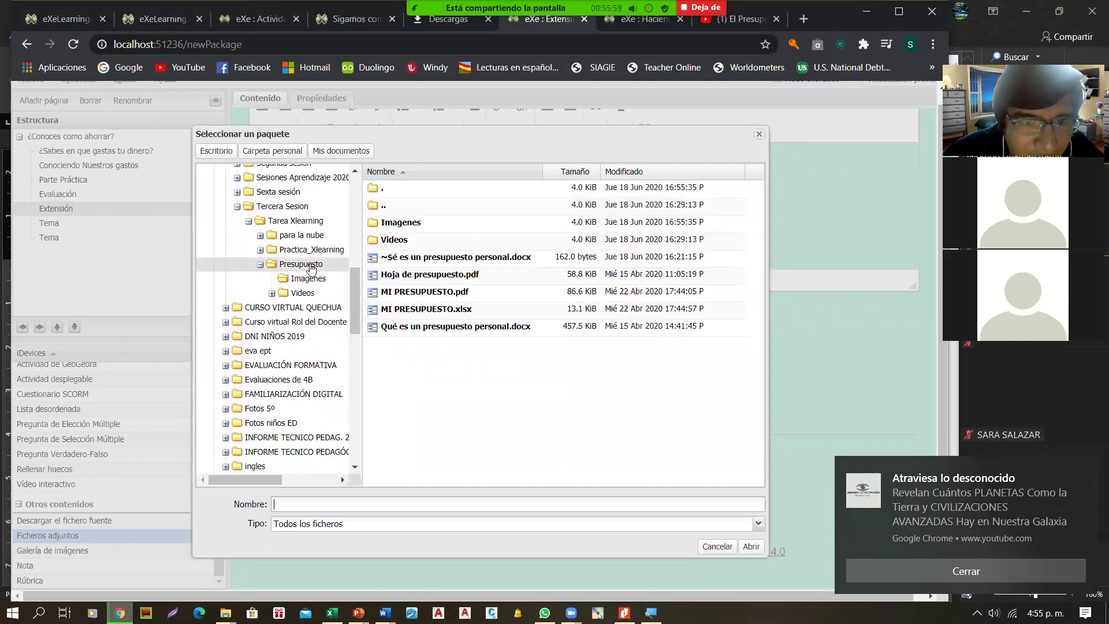
{"action": "left_click", "coordinate": [450, 293]}
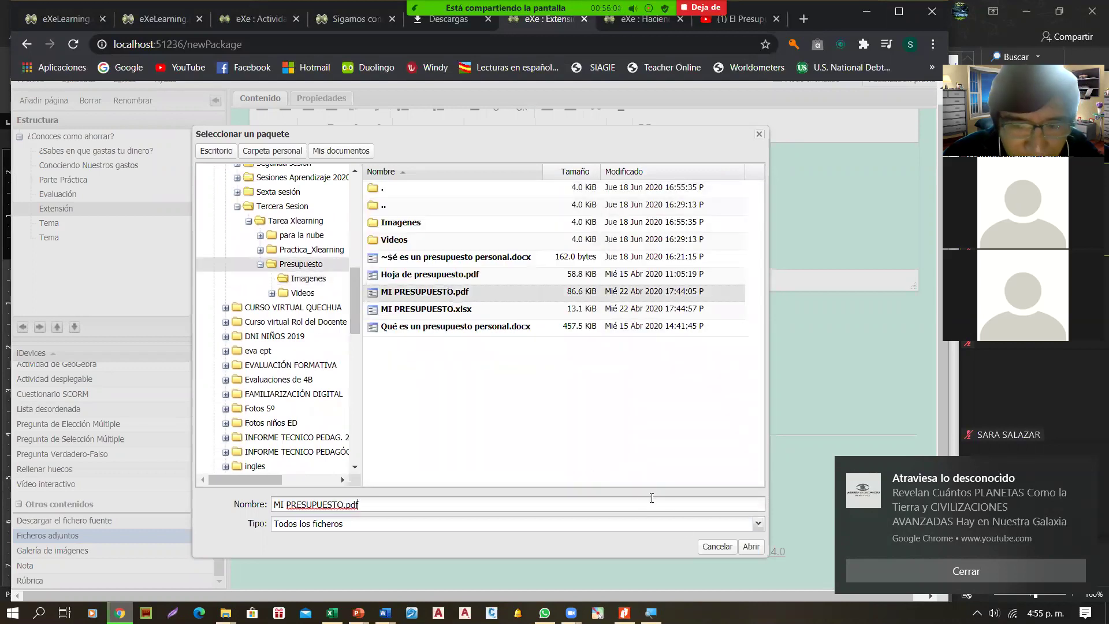
{"action": "left_click", "coordinate": [748, 548]}
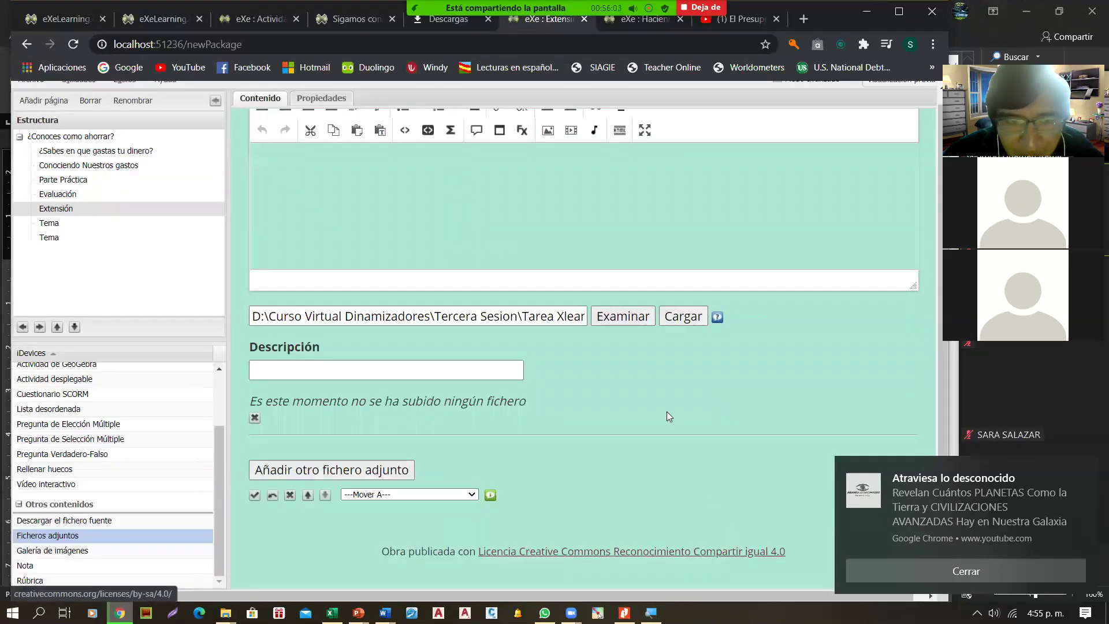
{"action": "left_click", "coordinate": [672, 319]}
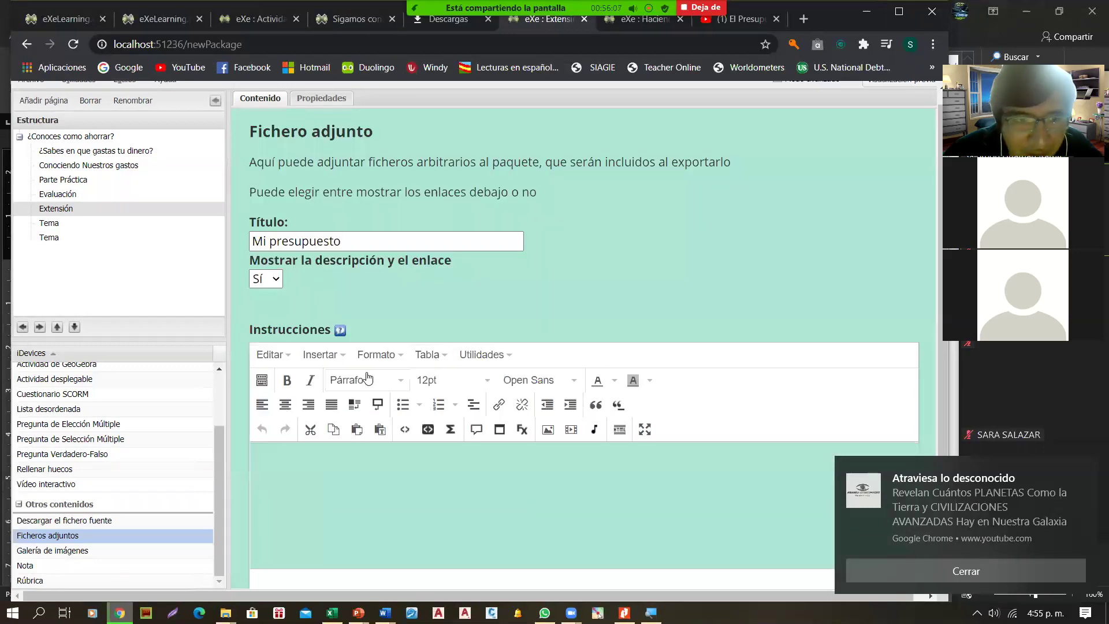
{"action": "scroll", "coordinate": [367, 378], "scroll_direction": "down", "scroll_amount": 5}
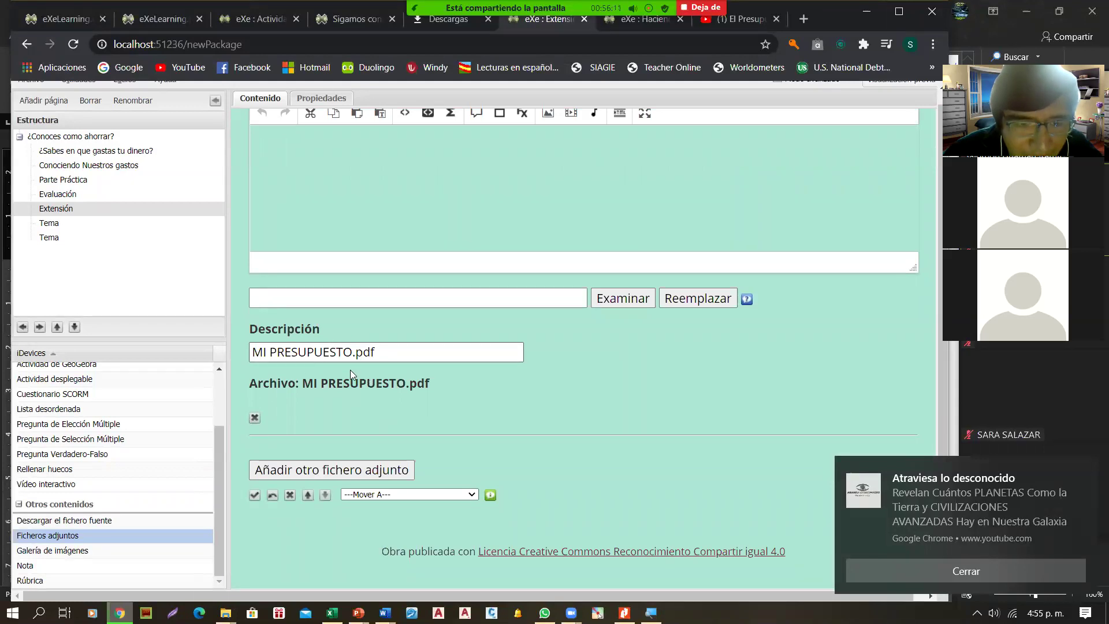
{"action": "left_click", "coordinate": [254, 494]}
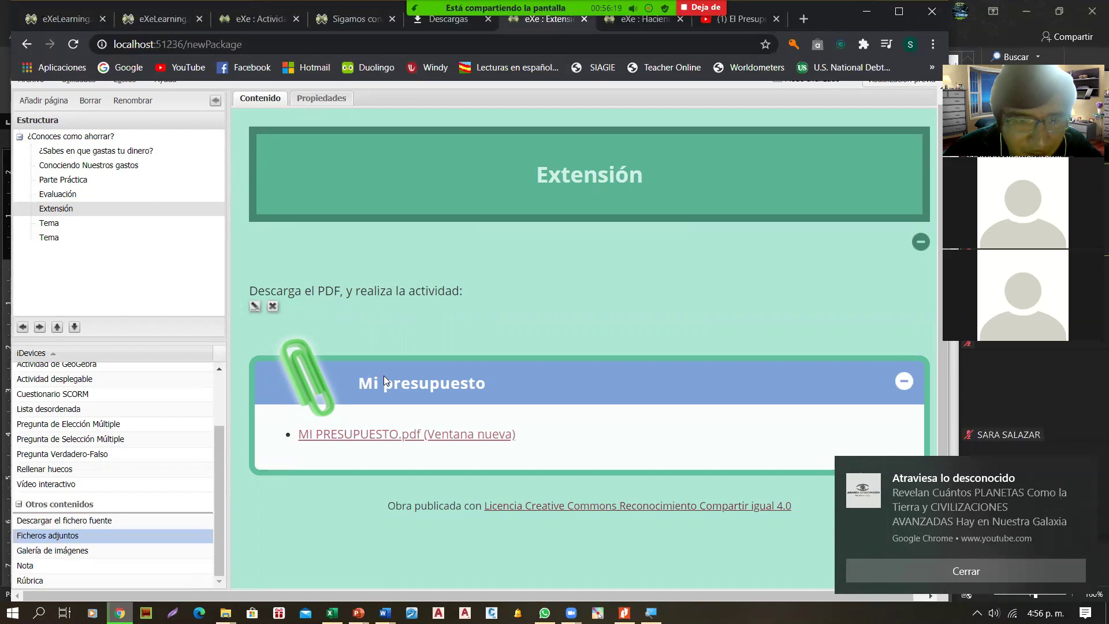
Open the MI PRESUPUESTO.pdf link on the Extensión page, look through the budget sheet, and close it.
{"action": "left_click", "coordinate": [350, 438]}
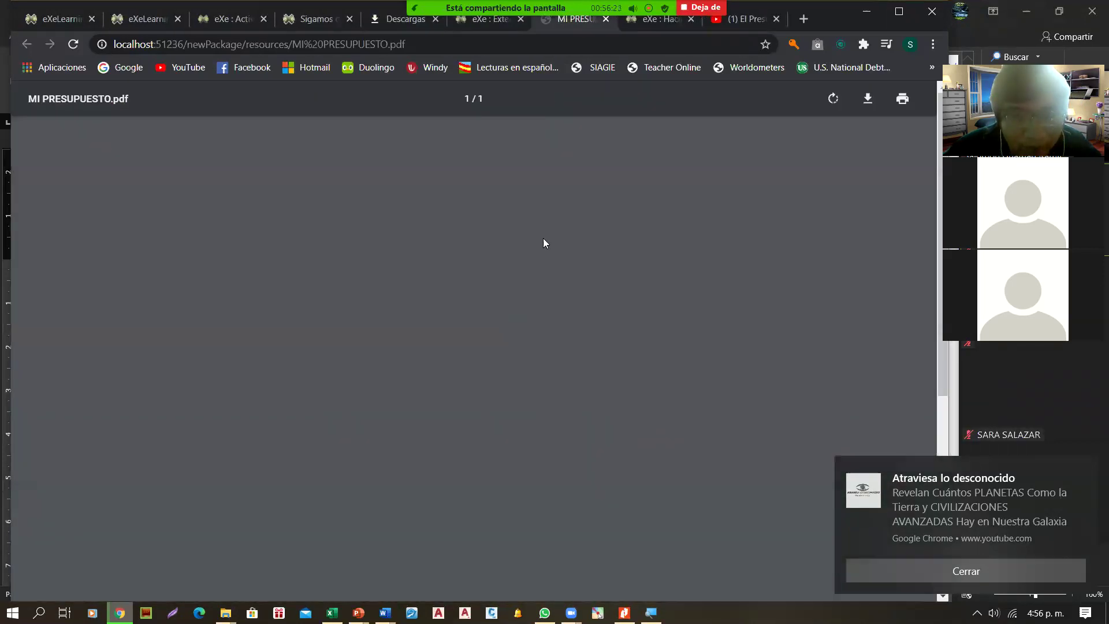
{"action": "scroll", "coordinate": [499, 394], "scroll_direction": "down", "scroll_amount": 6}
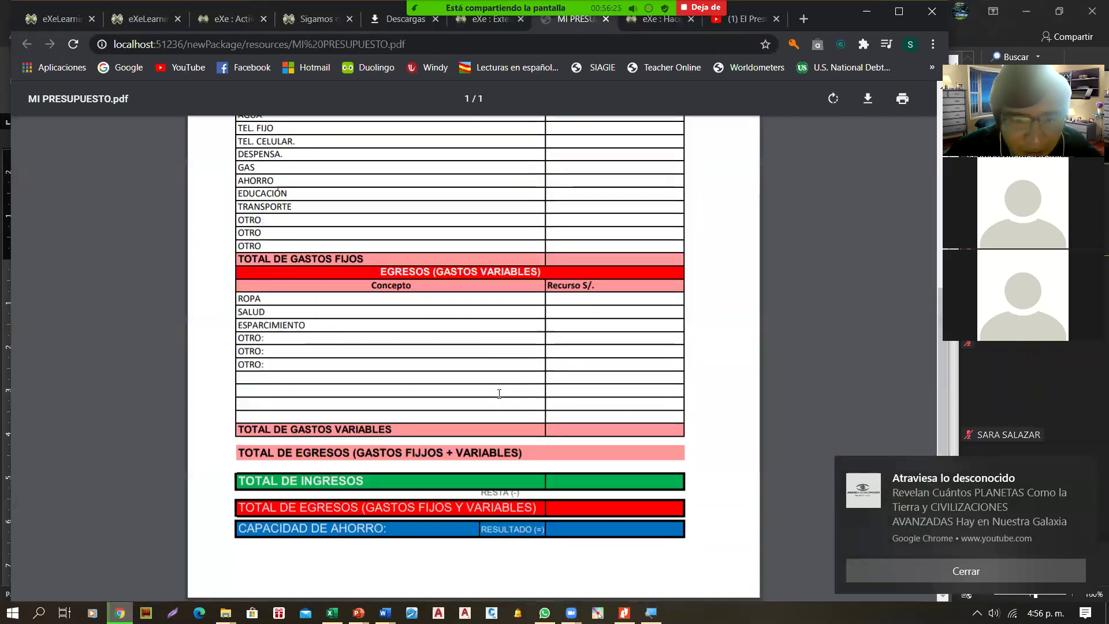
{"action": "scroll", "coordinate": [498, 390], "scroll_direction": "up", "scroll_amount": 6}
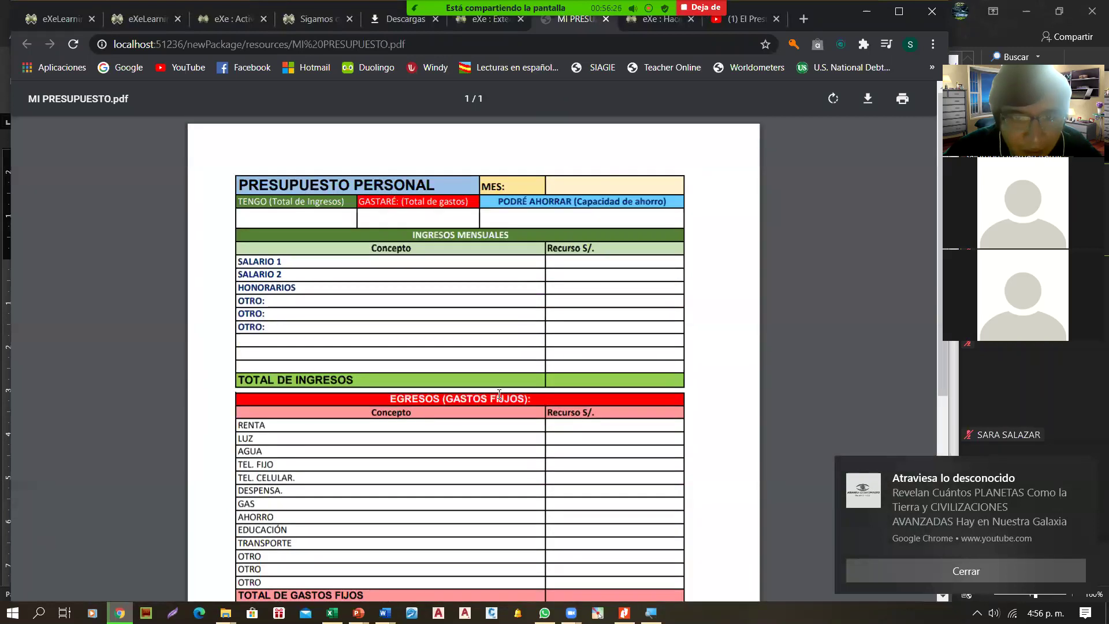
{"action": "left_click", "coordinate": [605, 19]}
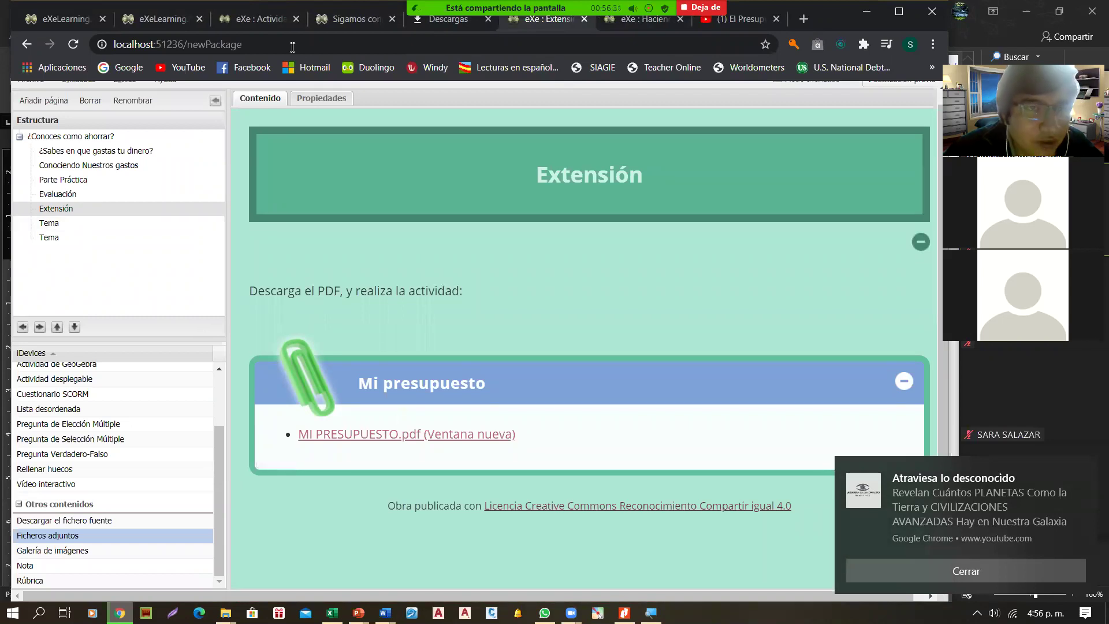
{"action": "left_click", "coordinate": [283, 19]}
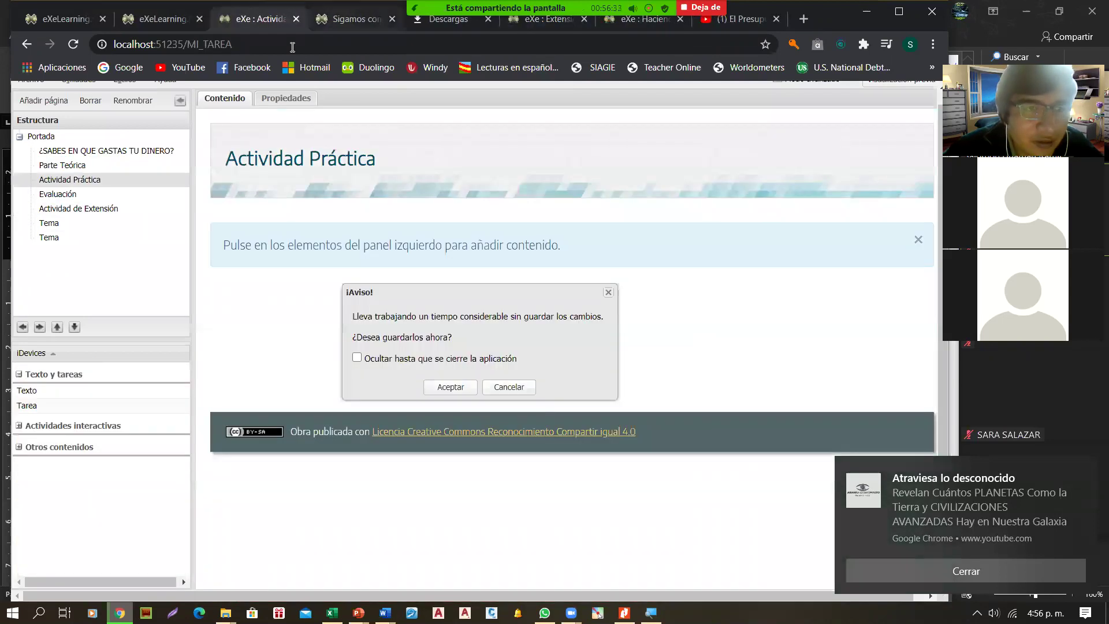
{"action": "key", "text": "ctrl+Tab"}
{"action": "left_click", "coordinate": [177, 22]}
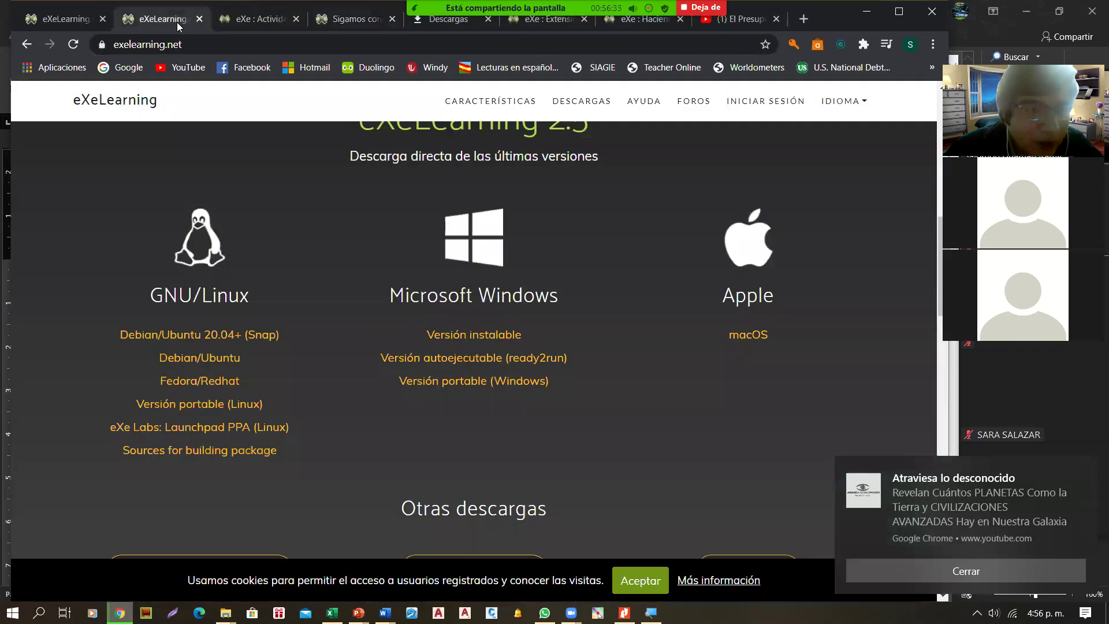
{"action": "left_click", "coordinate": [214, 23]}
{"action": "left_click", "coordinate": [75, 22]}
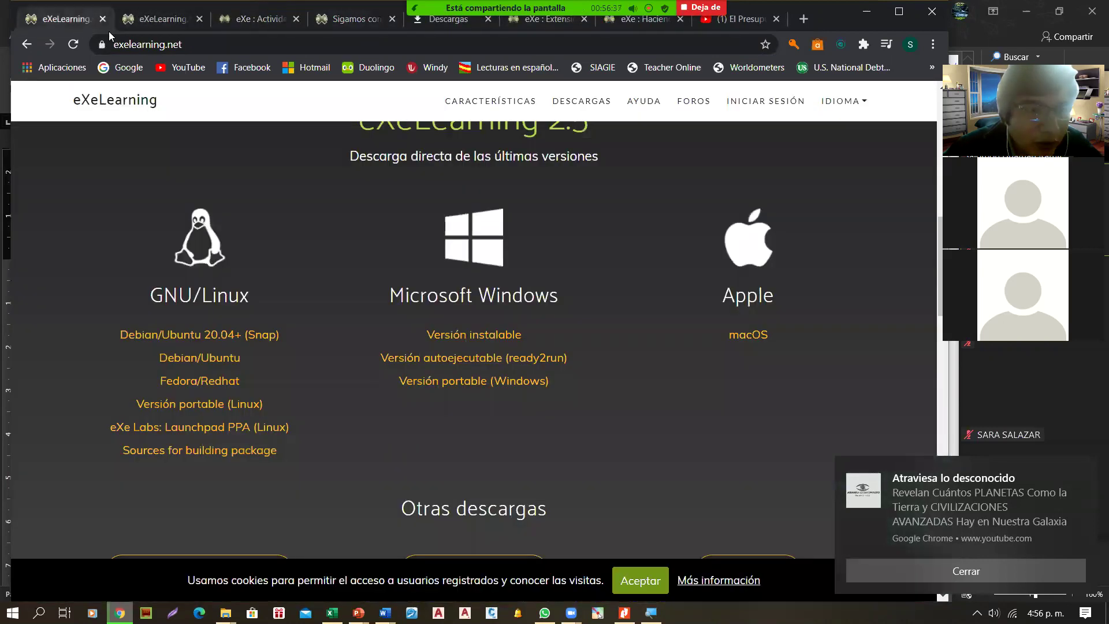
{"action": "left_click", "coordinate": [514, 25]}
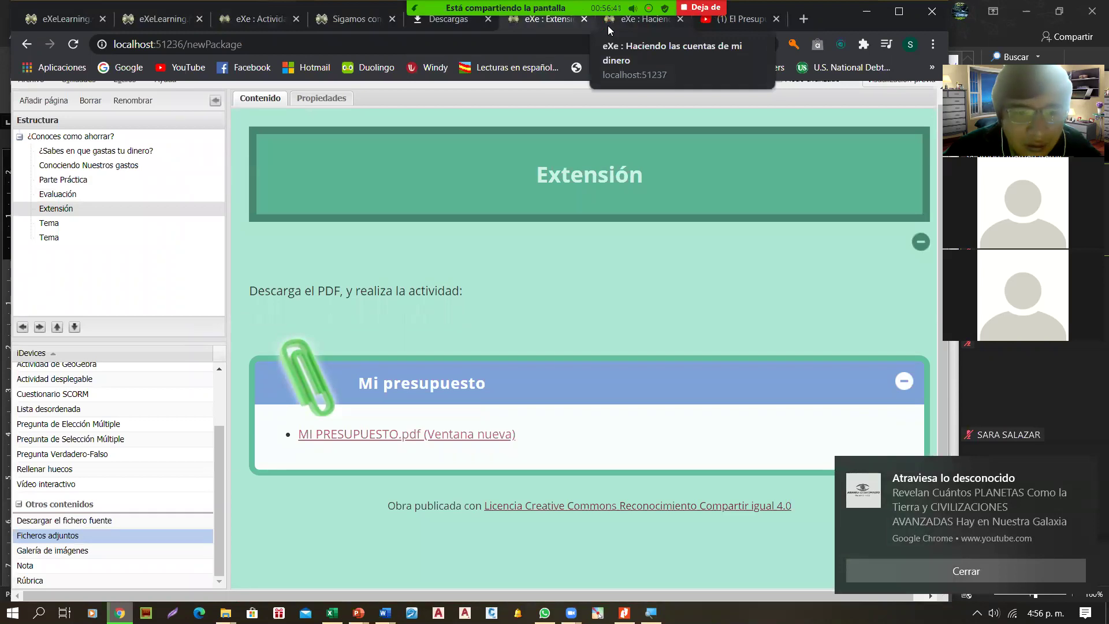
Switch to the MI_PRESUPUESTO example package and review its Bibliografia, Créditos and Reto pages.
{"action": "left_click", "coordinate": [608, 26]}
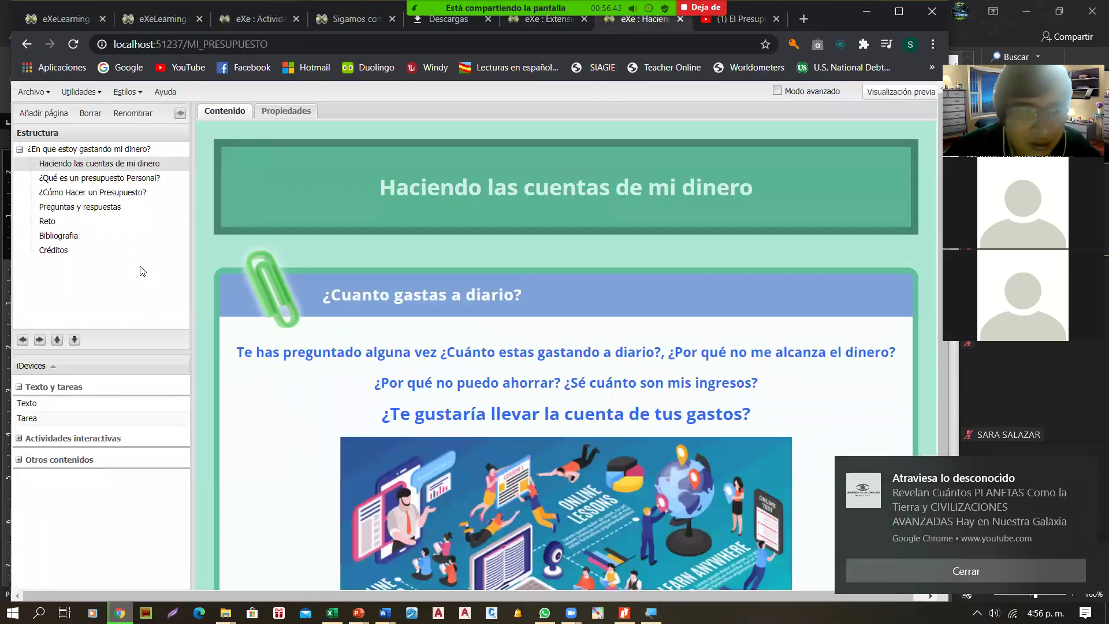
{"action": "left_click", "coordinate": [81, 236]}
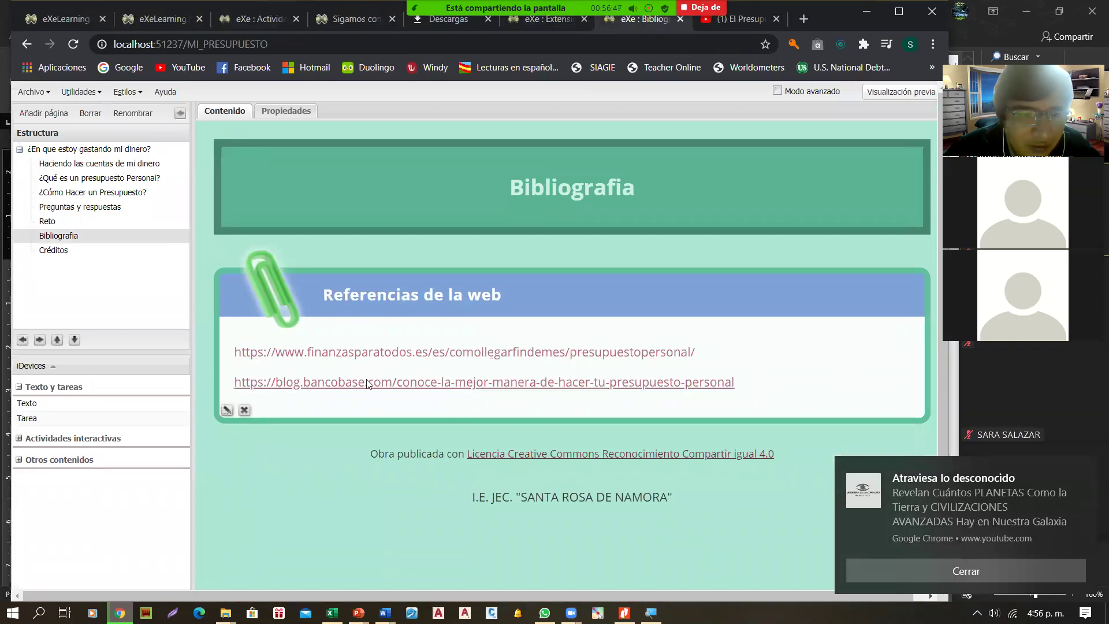
{"action": "left_click", "coordinate": [53, 250]}
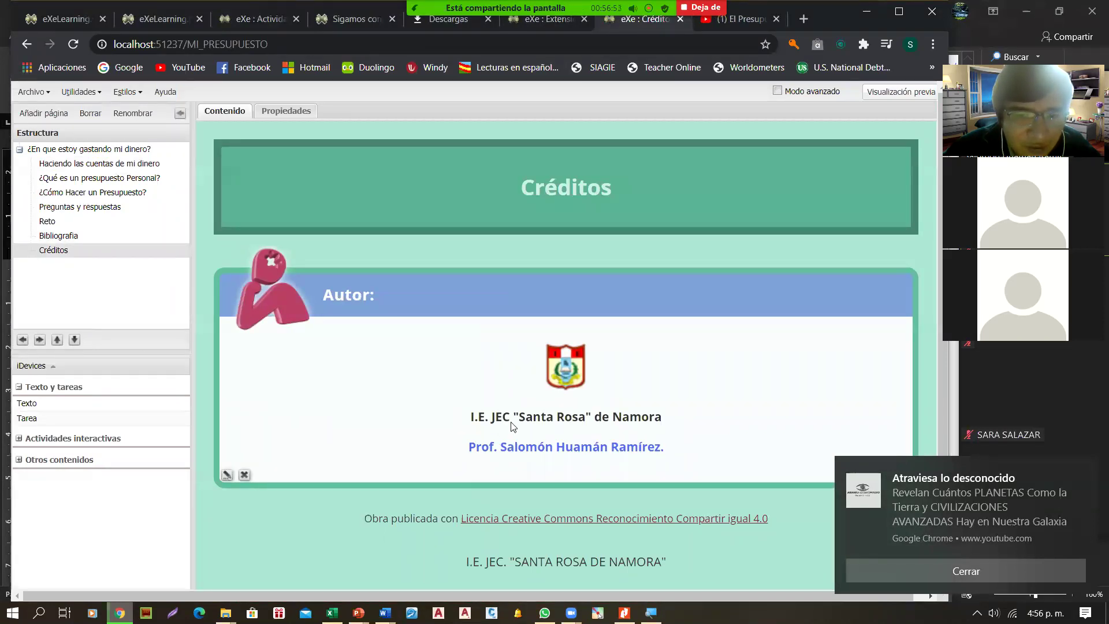
{"action": "left_click", "coordinate": [58, 236]}
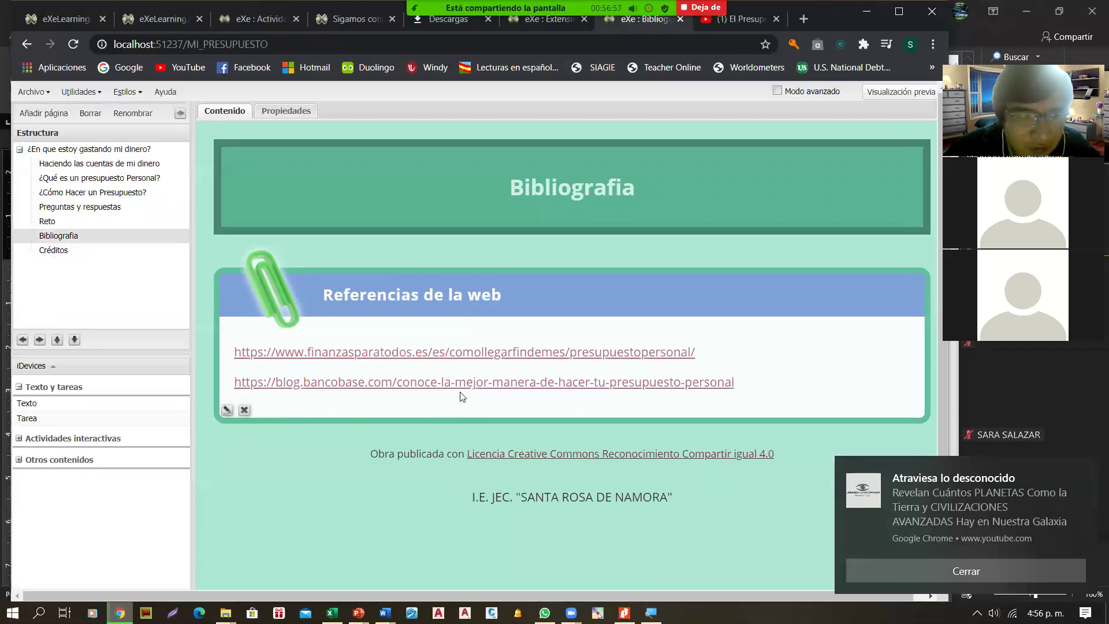
{"action": "left_click", "coordinate": [47, 221]}
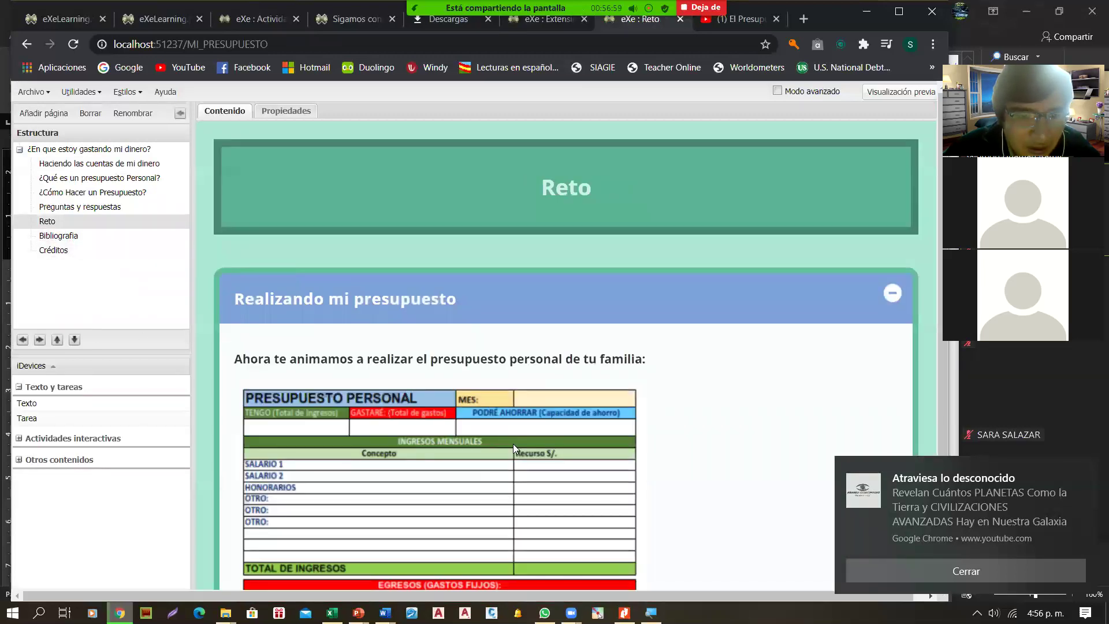
{"action": "scroll", "coordinate": [407, 447], "scroll_direction": "down", "scroll_amount": 10}
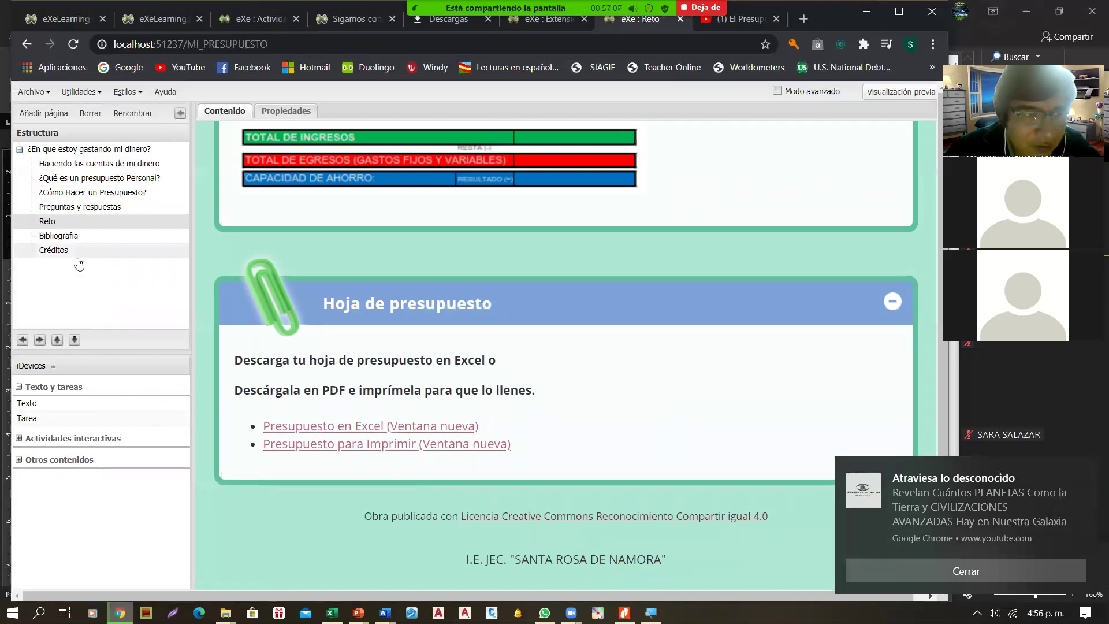
Review the example package's Preguntas y respuestas, ¿Qué es un presupuesto Personal?, ¿Cómo Hacer un Presupuesto? and ¿En que estoy gastando mi dinero? pages.
{"action": "left_click", "coordinate": [89, 206]}
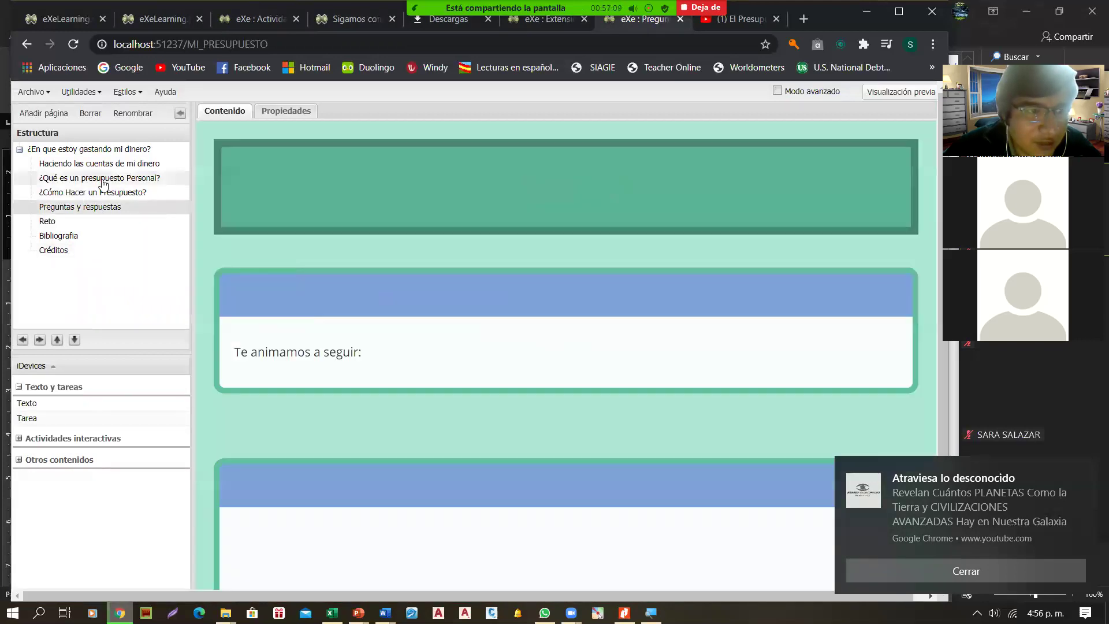
{"action": "left_click", "coordinate": [99, 177]}
{"action": "left_click", "coordinate": [101, 165]}
{"action": "left_click", "coordinate": [115, 150]}
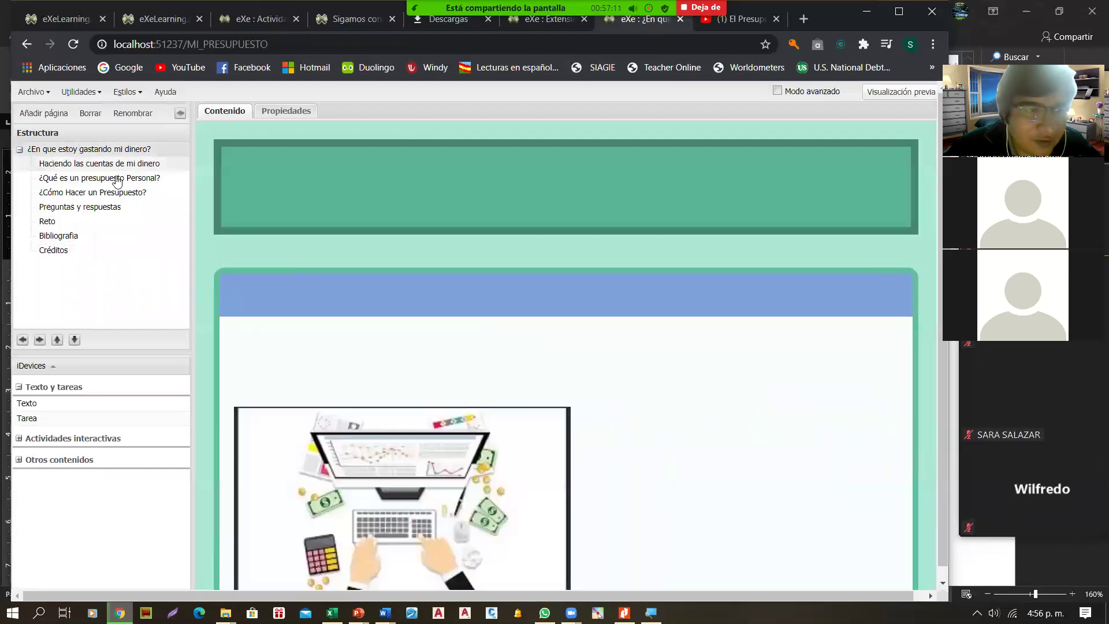
{"action": "left_click", "coordinate": [117, 180]}
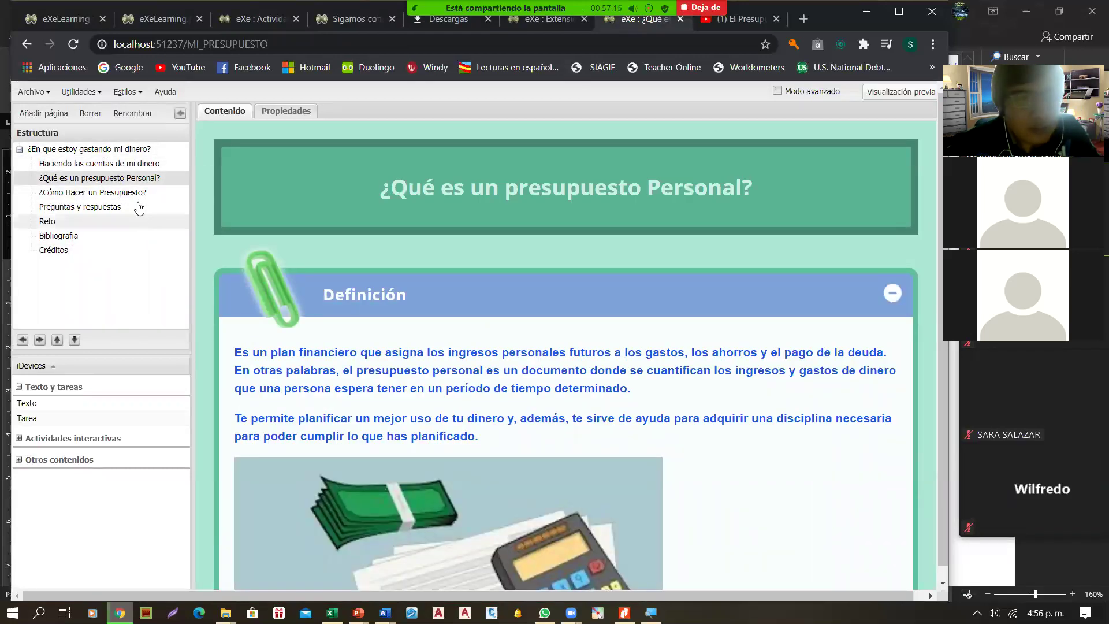
{"action": "left_click", "coordinate": [138, 198]}
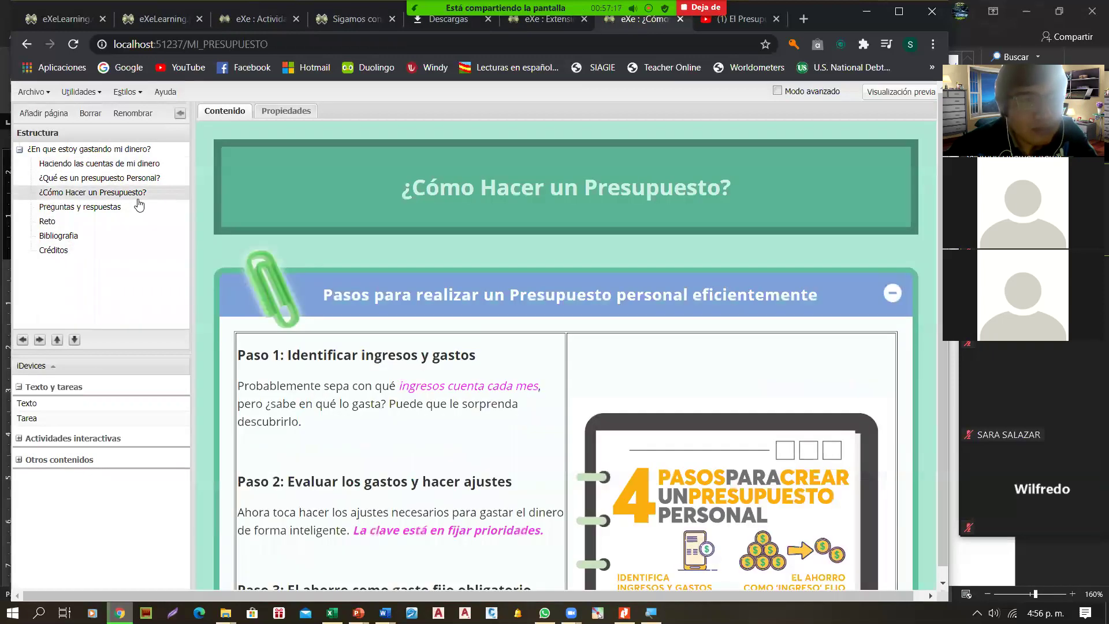
{"action": "left_click", "coordinate": [120, 203]}
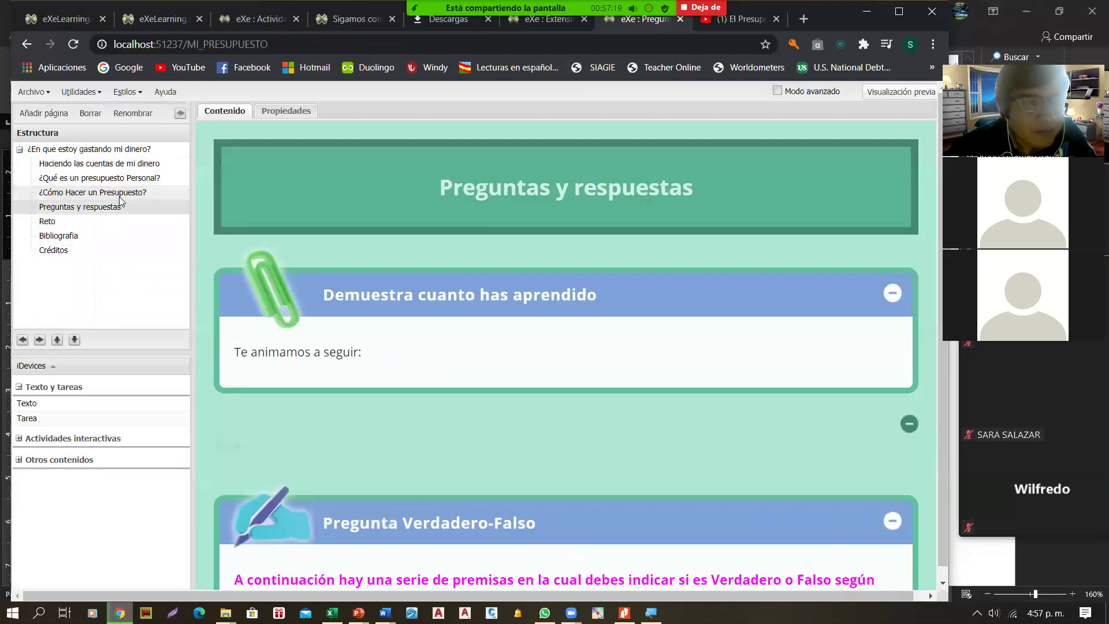
{"action": "left_click", "coordinate": [122, 193]}
{"action": "left_click", "coordinate": [124, 178]}
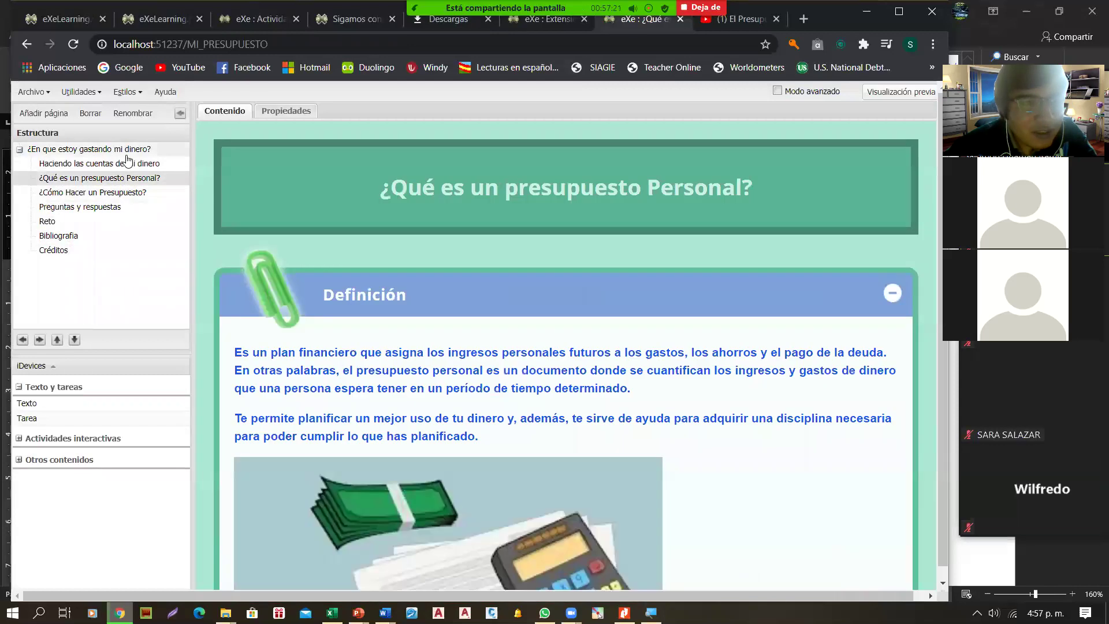
{"action": "left_click", "coordinate": [126, 153]}
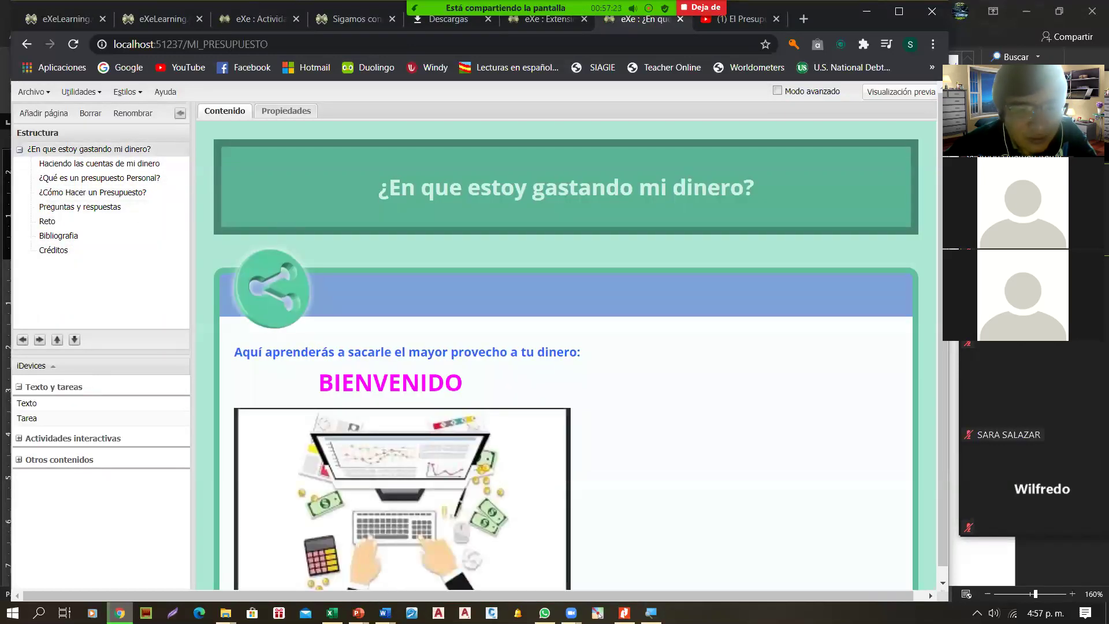
Switch to the Esquema de recurso virtual document in Word, look through its budget text, and return to the browser.
{"action": "mouse_move", "coordinate": [385, 612]}
{"action": "left_click", "coordinate": [529, 564]}
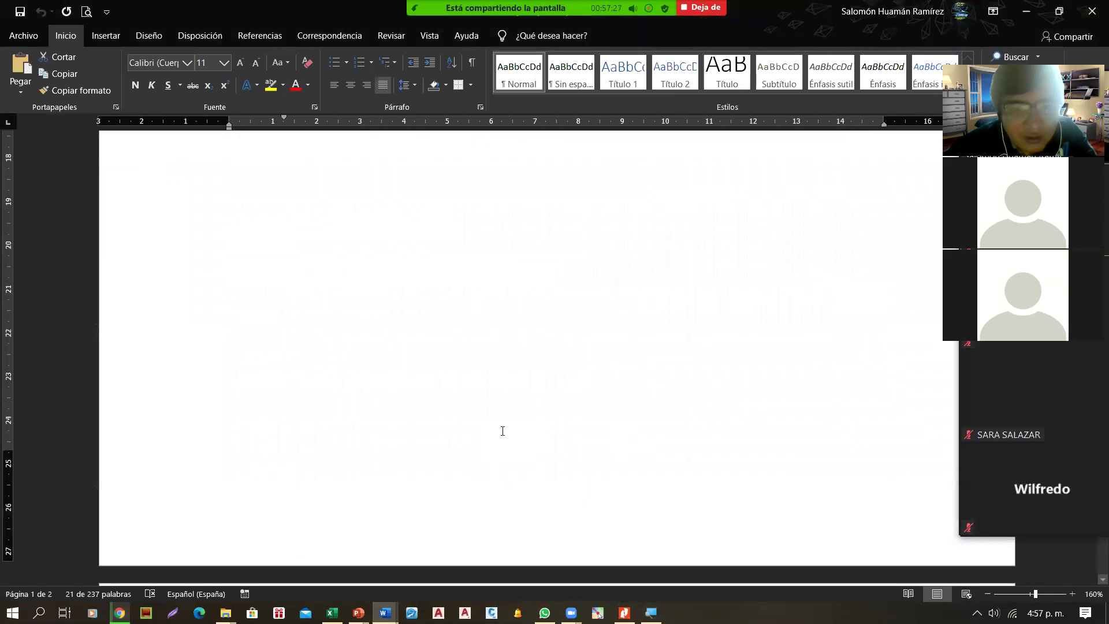
{"action": "scroll", "coordinate": [502, 430], "scroll_direction": "down", "scroll_amount": 15}
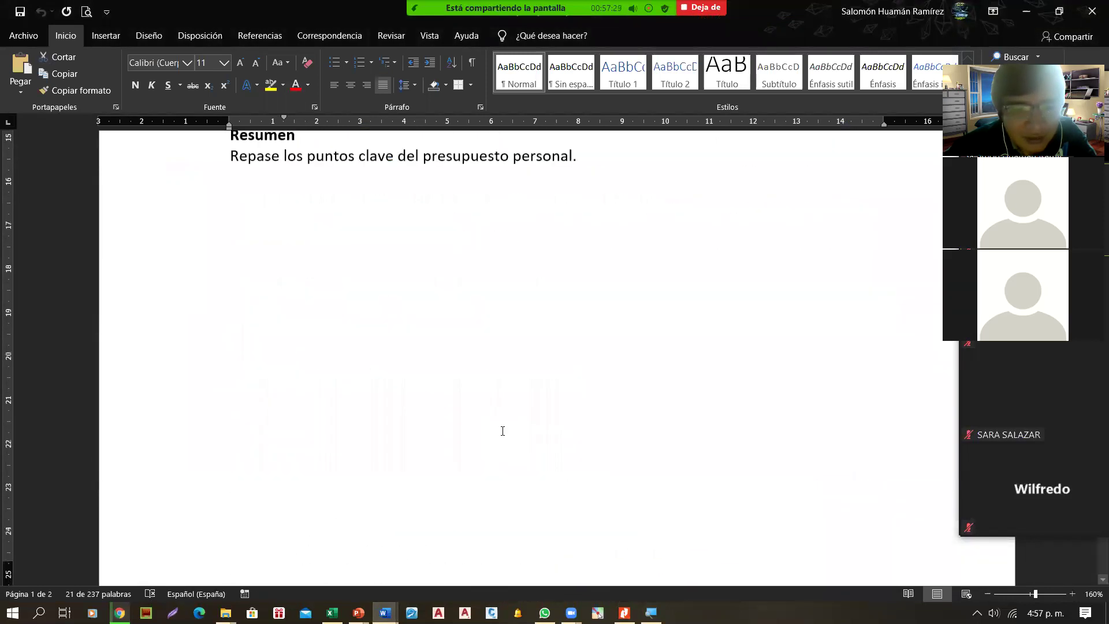
{"action": "scroll", "coordinate": [793, 209], "scroll_direction": "up", "scroll_amount": 7}
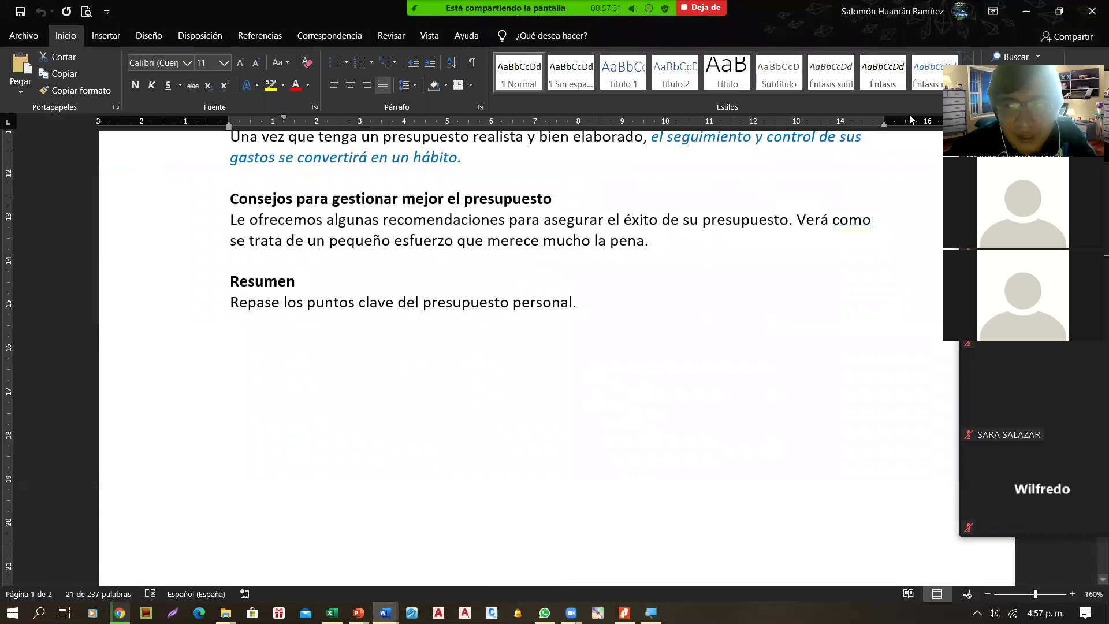
{"action": "key", "text": "alt+Tab"}
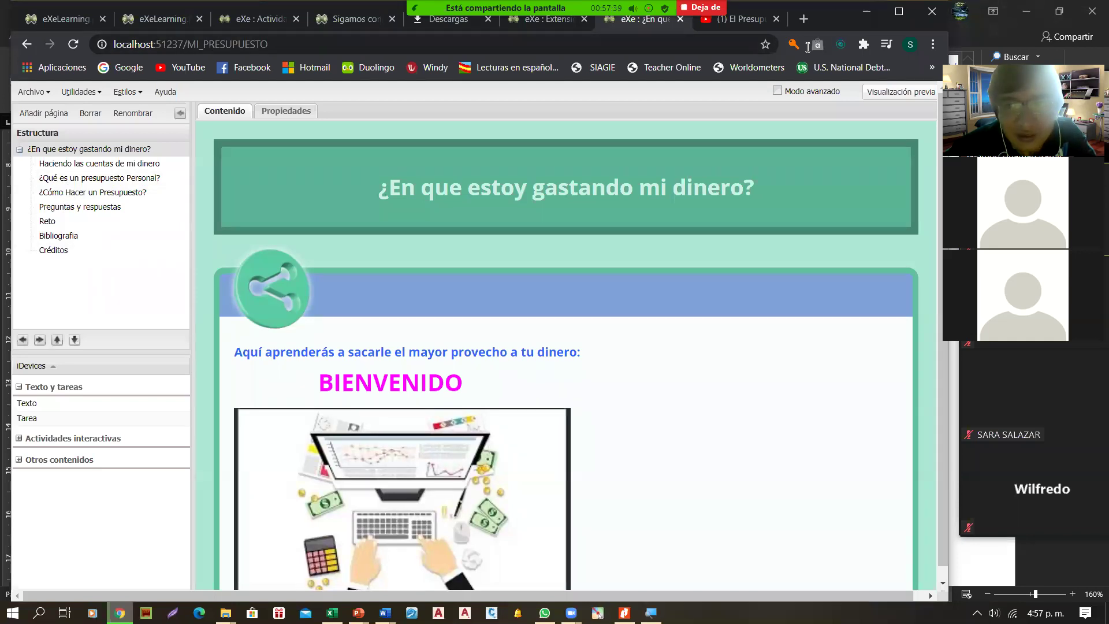
Lower the browser window, bring up the published Habilidades Emprendedoras site, and look through its Sigamos conociendo page.
{"action": "left_click_drag", "start_coordinate": [703, 23], "coordinate": [704, 72]}
{"action": "left_click", "coordinate": [526, 54]}
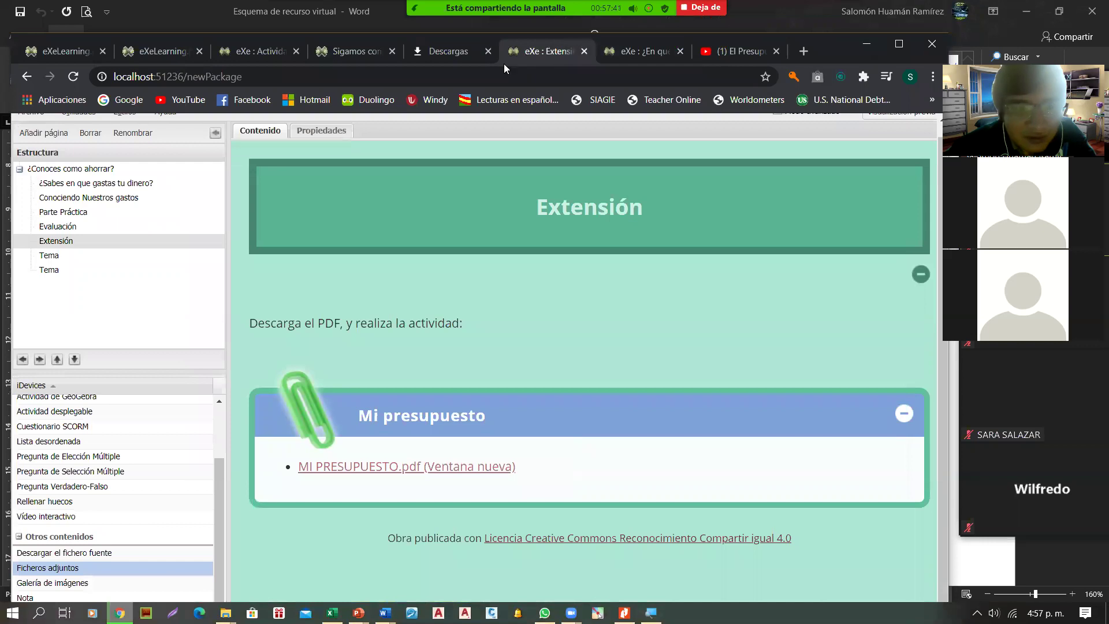
{"action": "left_click", "coordinate": [365, 53]}
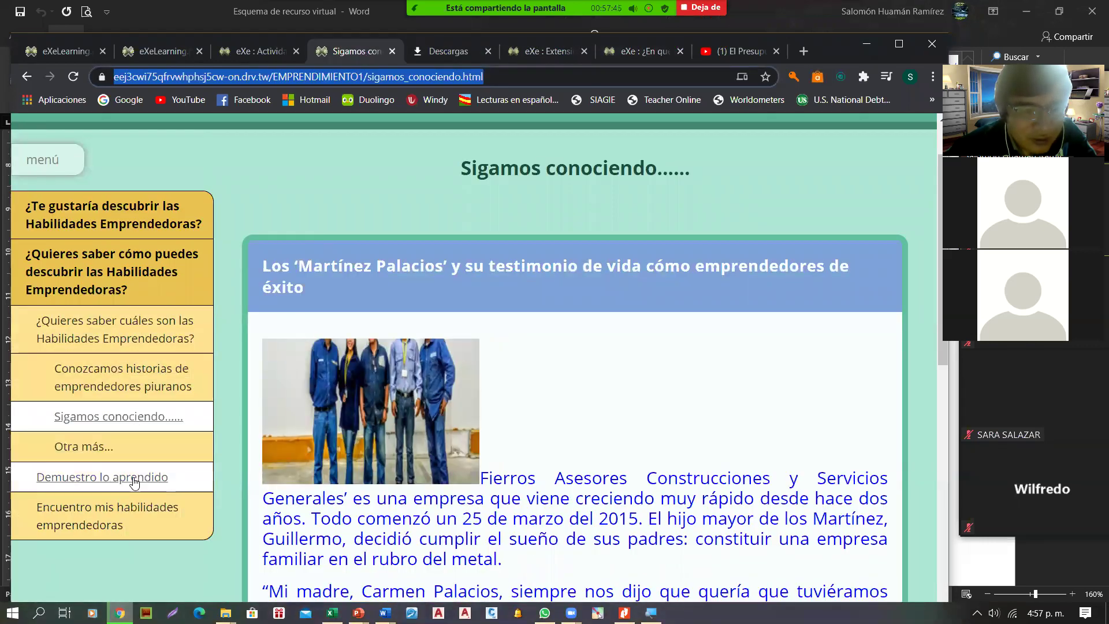
{"action": "scroll", "coordinate": [134, 483], "scroll_direction": "down", "scroll_amount": 5}
{"action": "scroll", "coordinate": [134, 483], "scroll_direction": "up", "scroll_amount": 3}
{"action": "scroll", "coordinate": [436, 437], "scroll_direction": "down", "scroll_amount": 7}
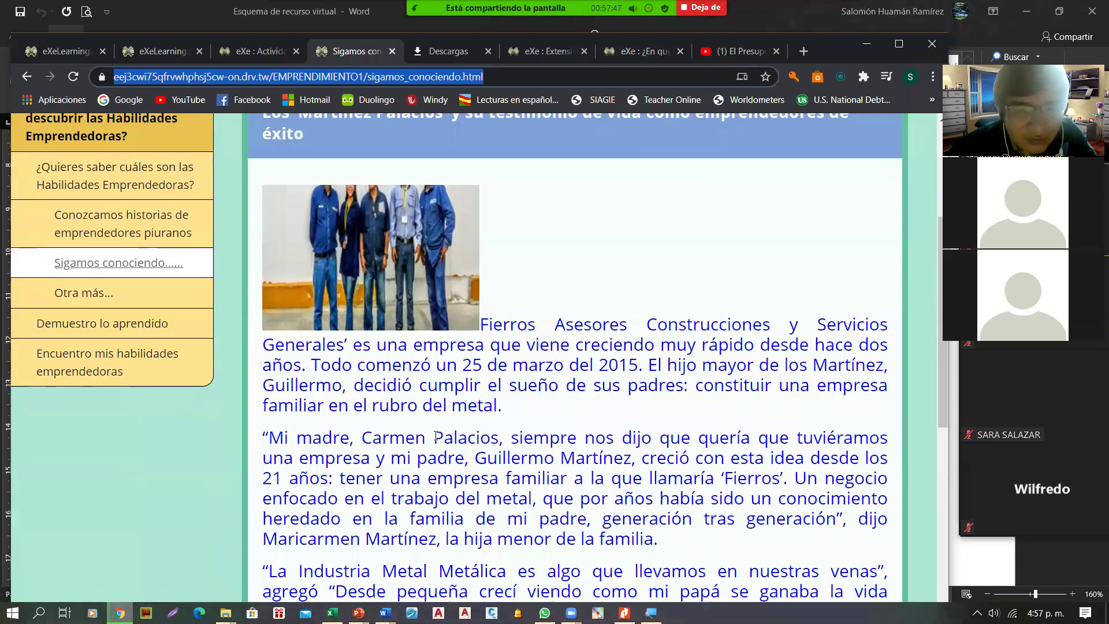
{"action": "scroll", "coordinate": [436, 437], "scroll_direction": "up", "scroll_amount": 7}
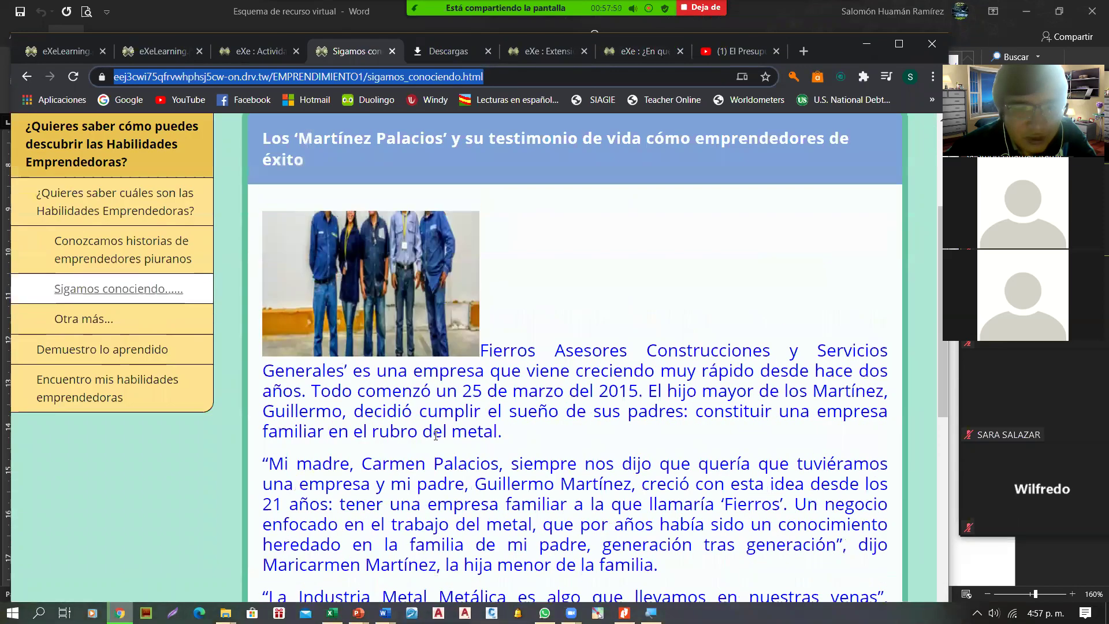
{"action": "scroll", "coordinate": [436, 433], "scroll_direction": "up", "scroll_amount": 1}
Open the Conozcamos historias de emprendedores piuranos page and look through its business story.
{"action": "left_click", "coordinate": [159, 339]}
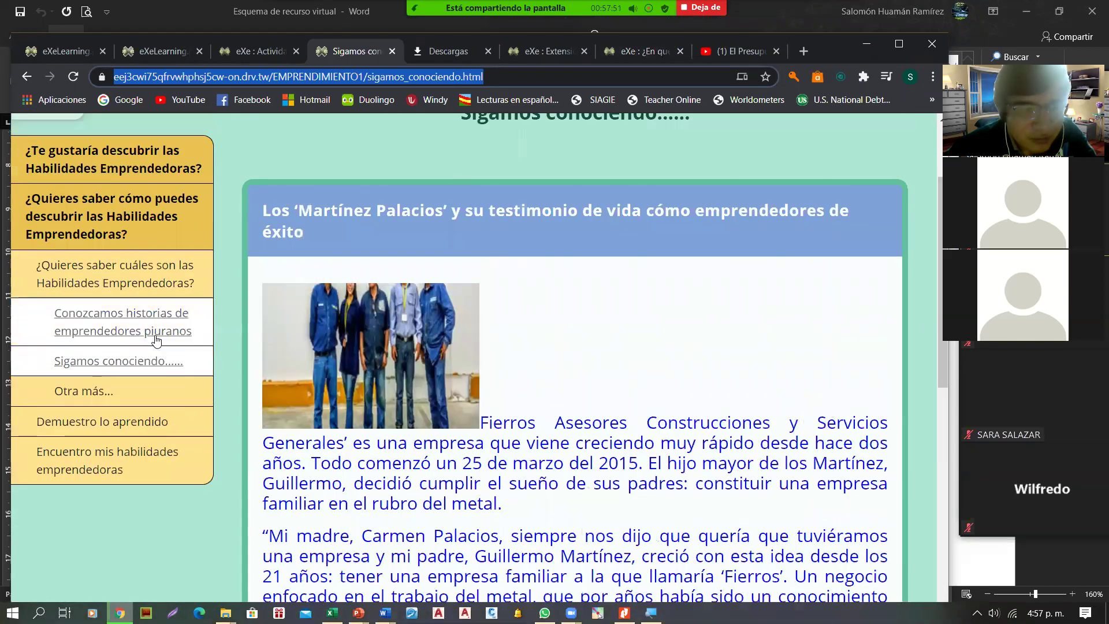
{"action": "scroll", "coordinate": [446, 396], "scroll_direction": "down", "scroll_amount": 6}
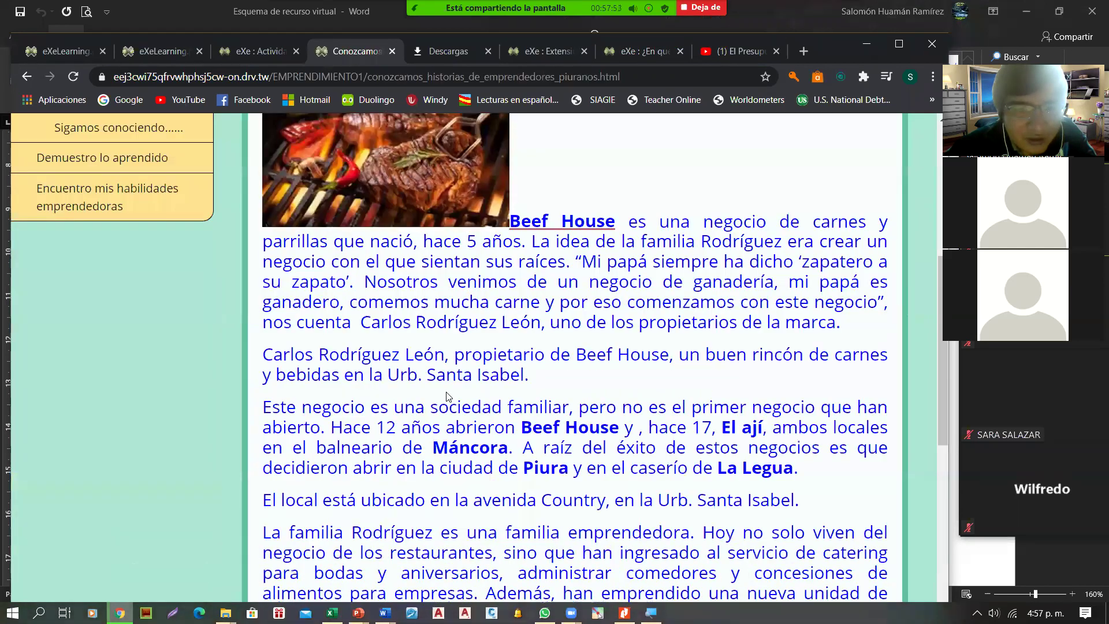
{"action": "scroll", "coordinate": [463, 408], "scroll_direction": "down", "scroll_amount": 8}
{"action": "scroll", "coordinate": [137, 403], "scroll_direction": "up", "scroll_amount": 14}
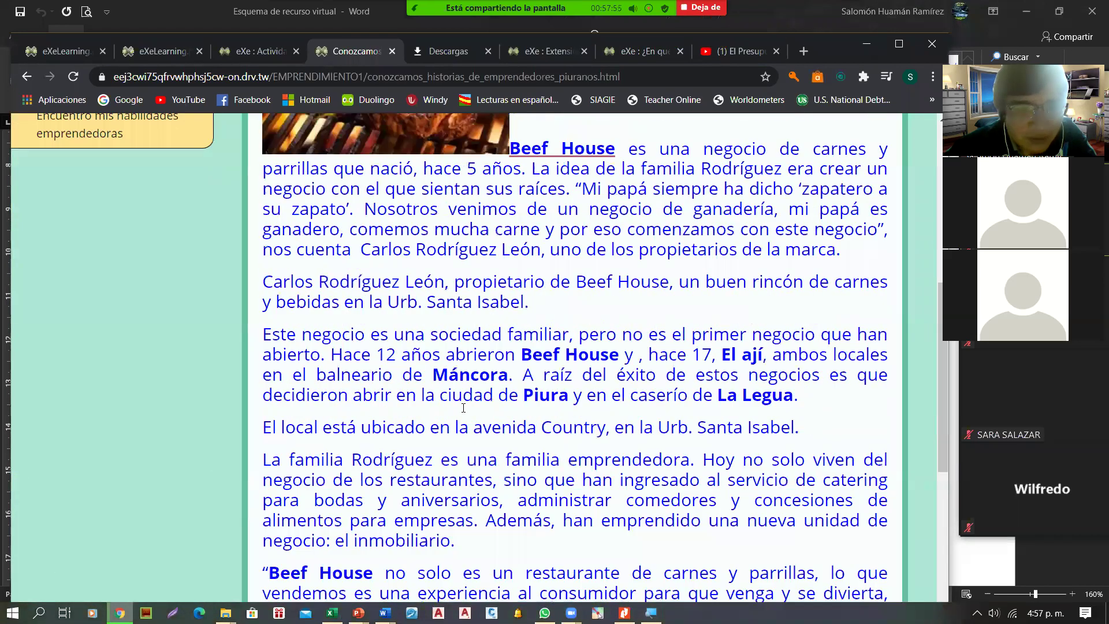
Open the ¿Quieres saber cuáles son las Habilidades Emprendedoras? page, dismiss the video notification, and examine the illustrated skill cards.
{"action": "left_click", "coordinate": [137, 402]}
{"action": "scroll", "coordinate": [442, 371], "scroll_direction": "down", "scroll_amount": 10}
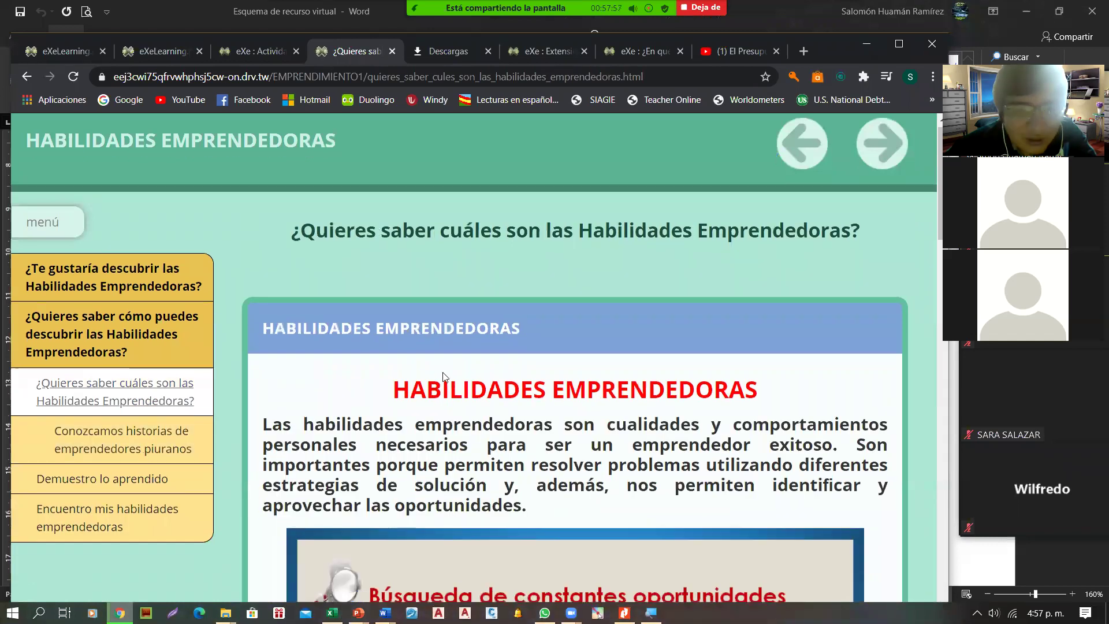
{"action": "scroll", "coordinate": [443, 372], "scroll_direction": "down", "scroll_amount": 20}
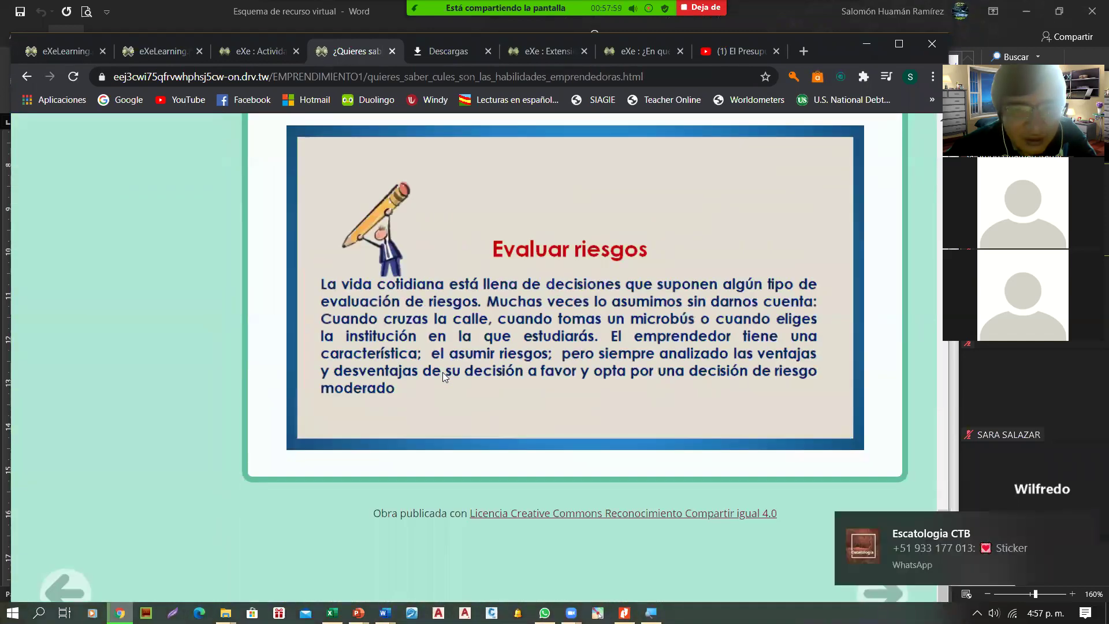
{"action": "scroll", "coordinate": [443, 371], "scroll_direction": "up", "scroll_amount": 1}
{"action": "scroll", "coordinate": [442, 372], "scroll_direction": "up", "scroll_amount": 15}
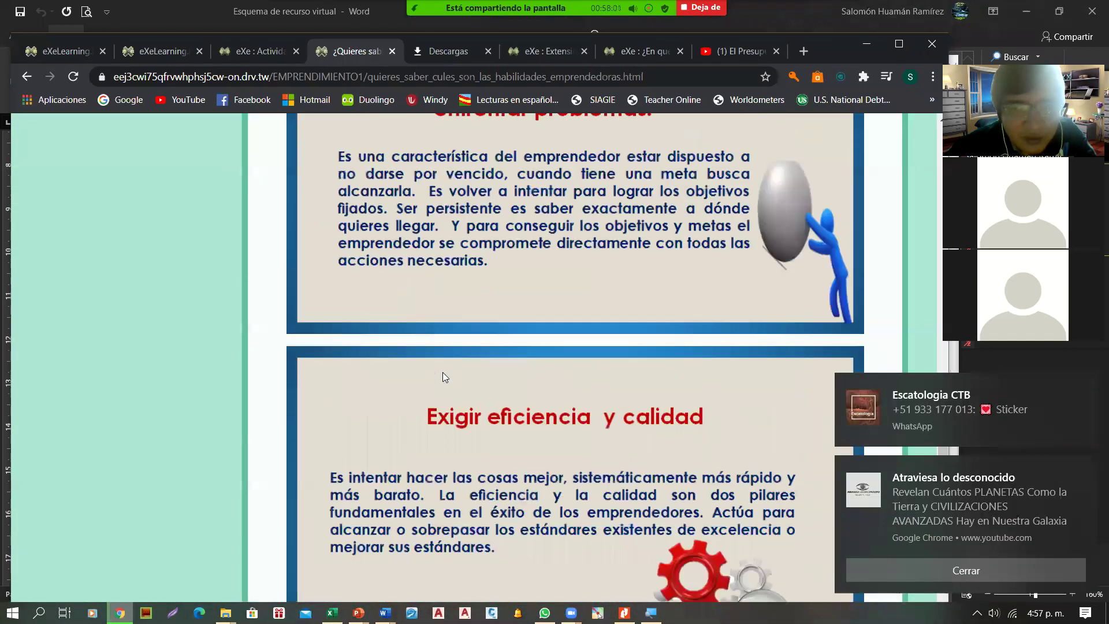
{"action": "scroll", "coordinate": [442, 372], "scroll_direction": "up", "scroll_amount": 10}
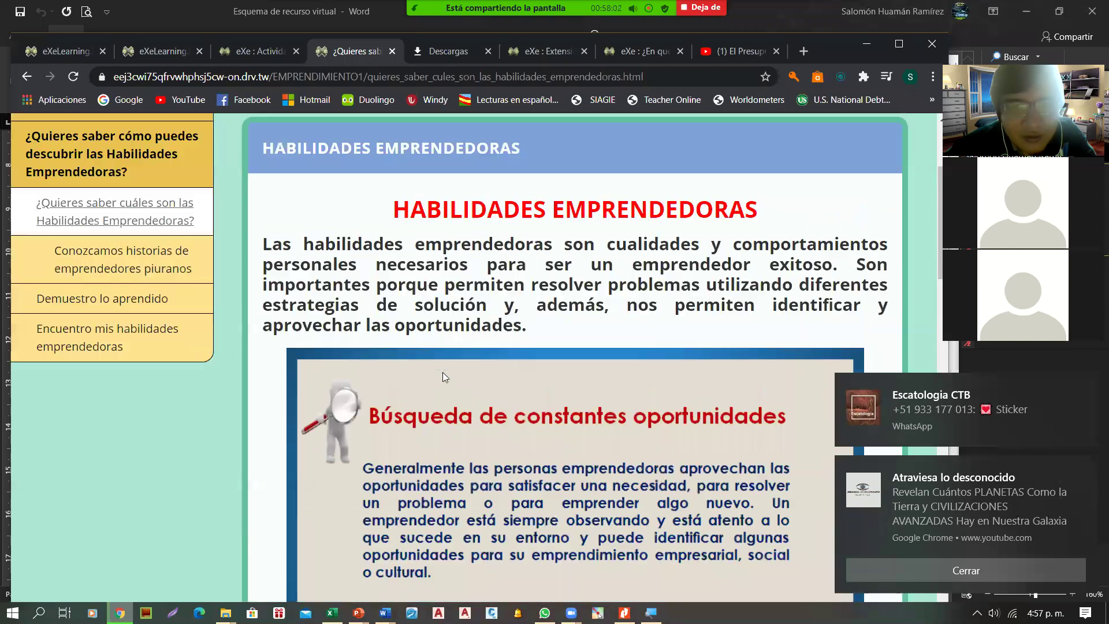
{"action": "left_click", "coordinate": [975, 574]}
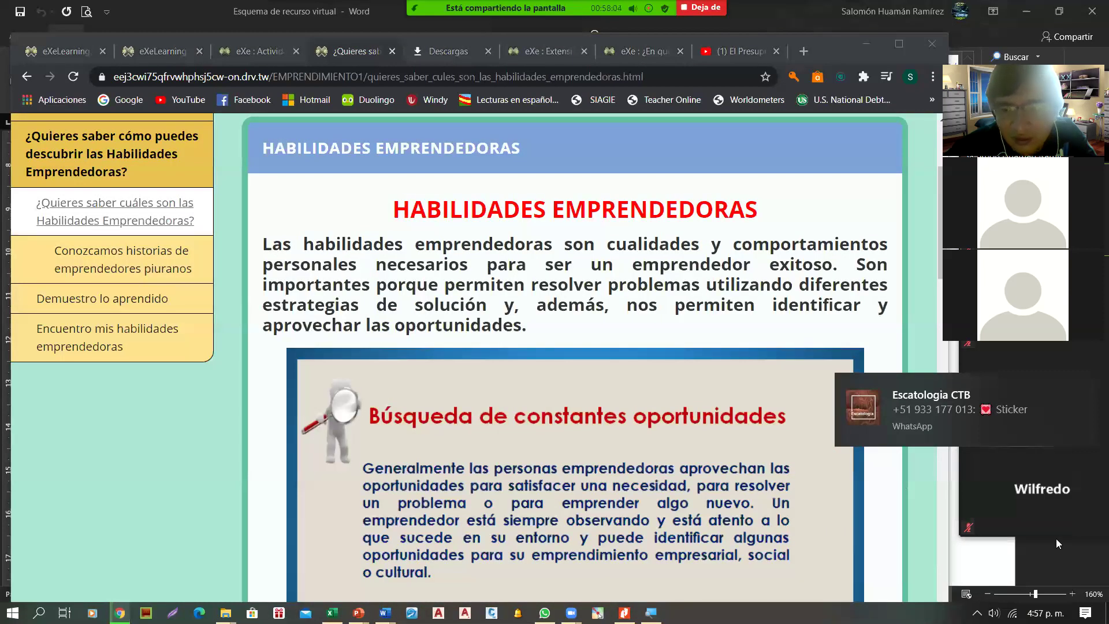
{"action": "left_click", "coordinate": [463, 301]}
{"action": "scroll", "coordinate": [463, 300], "scroll_direction": "down", "scroll_amount": 12}
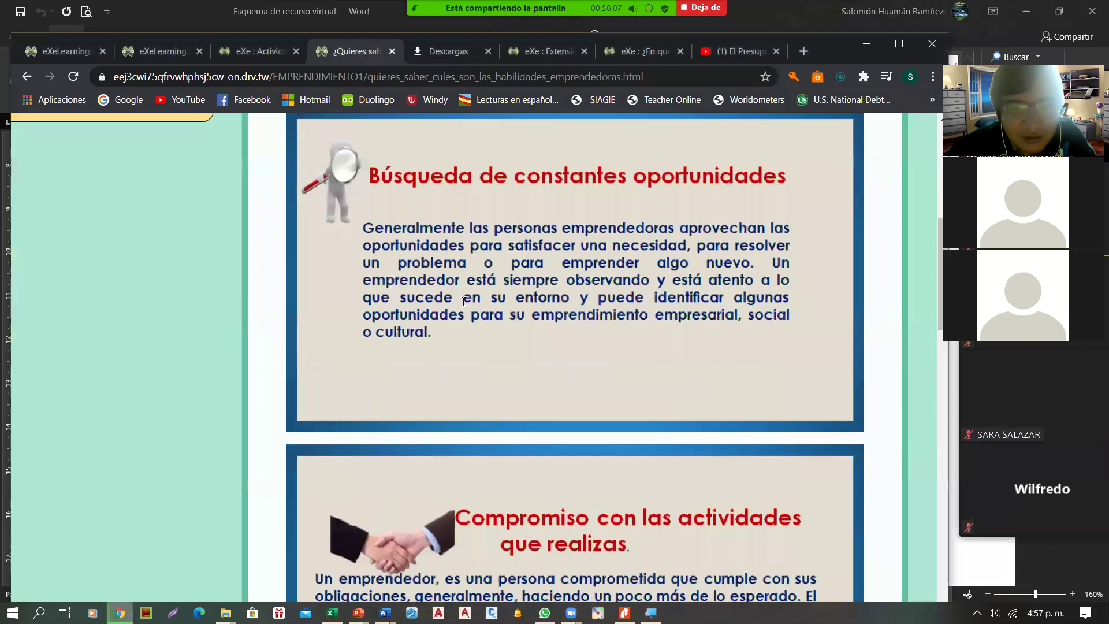
{"action": "scroll", "coordinate": [463, 301], "scroll_direction": "down", "scroll_amount": 2}
{"action": "scroll", "coordinate": [462, 301], "scroll_direction": "up", "scroll_amount": 15}
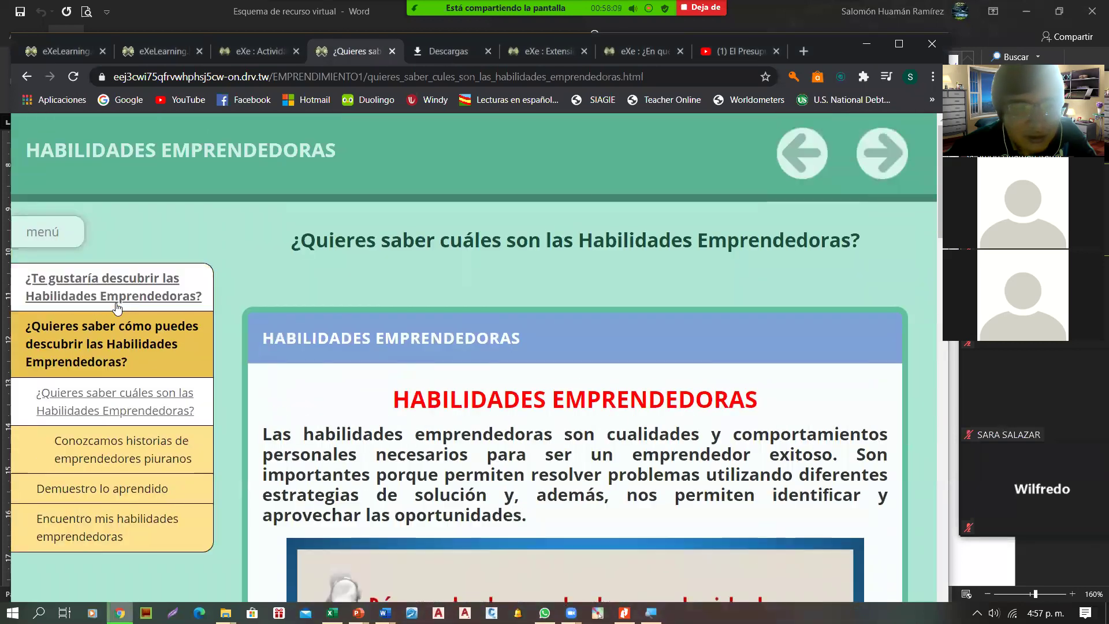
Open the ¿Quieres saber cómo puedes descubrir las Habilidades Emprendedoras? page, pause its video, and look over the content.
{"action": "left_click", "coordinate": [105, 334]}
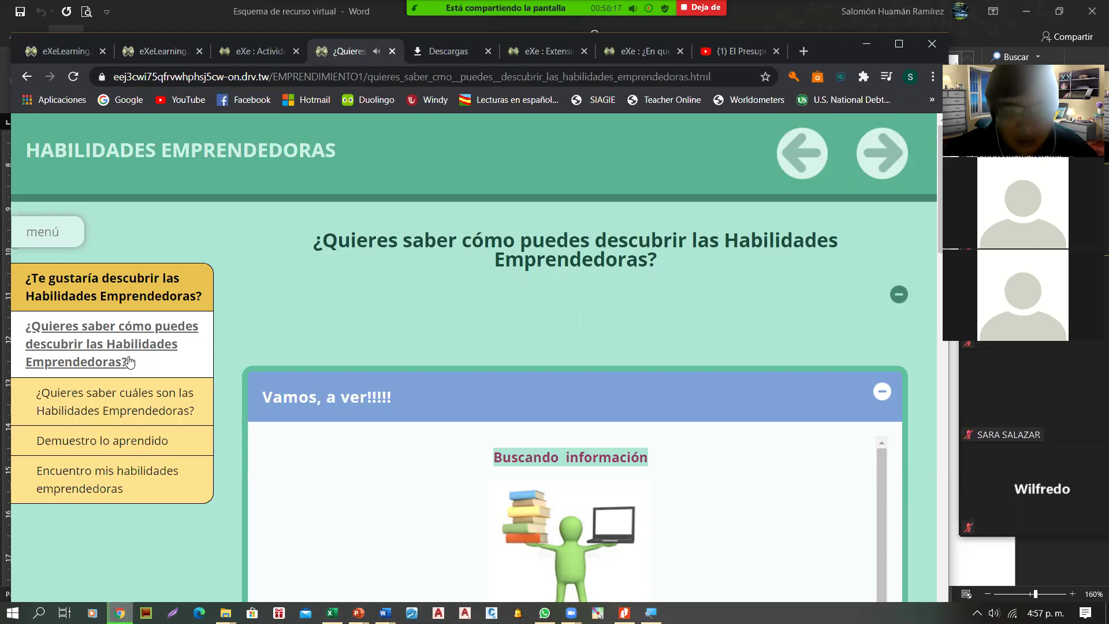
{"action": "scroll", "coordinate": [357, 367], "scroll_direction": "down", "scroll_amount": 10}
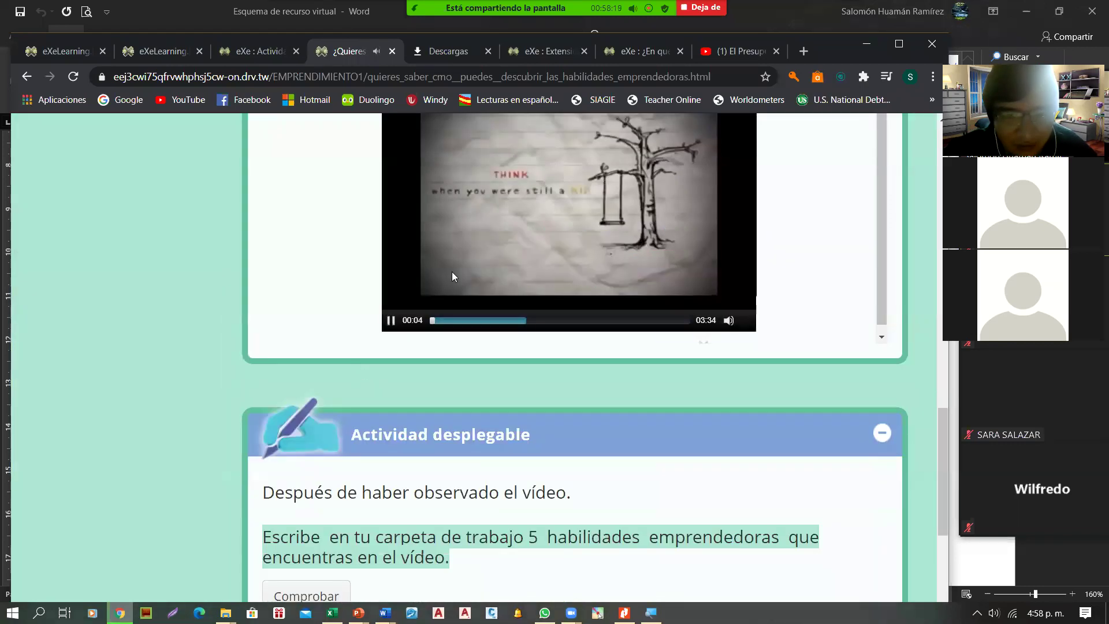
{"action": "left_click", "coordinate": [396, 321]}
{"action": "scroll", "coordinate": [250, 346], "scroll_direction": "up", "scroll_amount": 12}
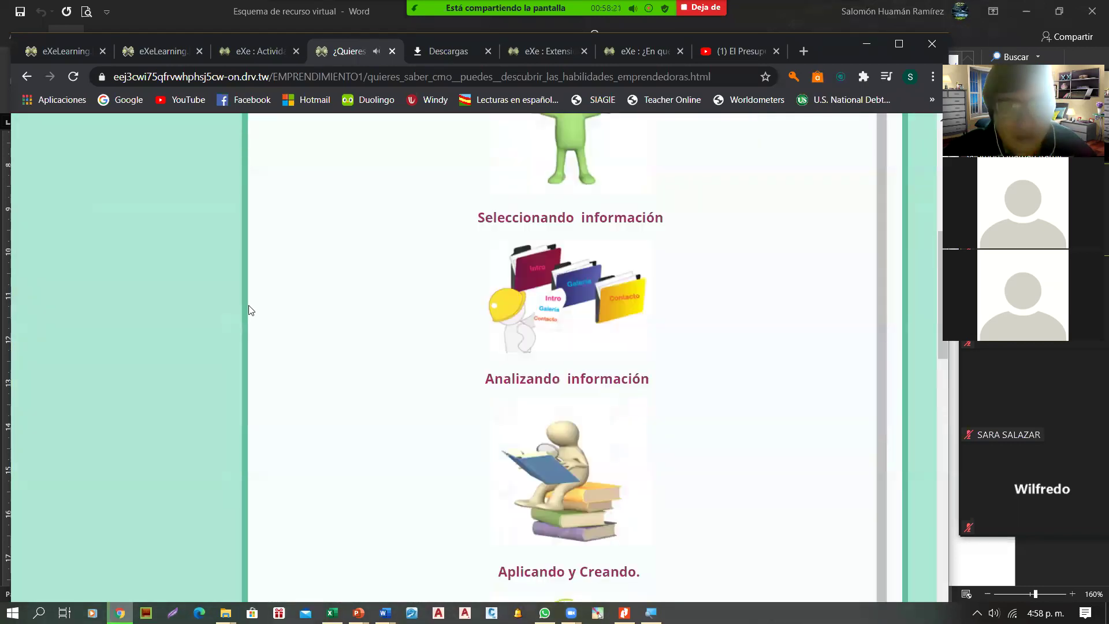
Return to the MI_PRESUPUESTO example package and open its ¿Qué es un presupuesto Personal? page.
{"action": "left_click", "coordinate": [450, 50]}
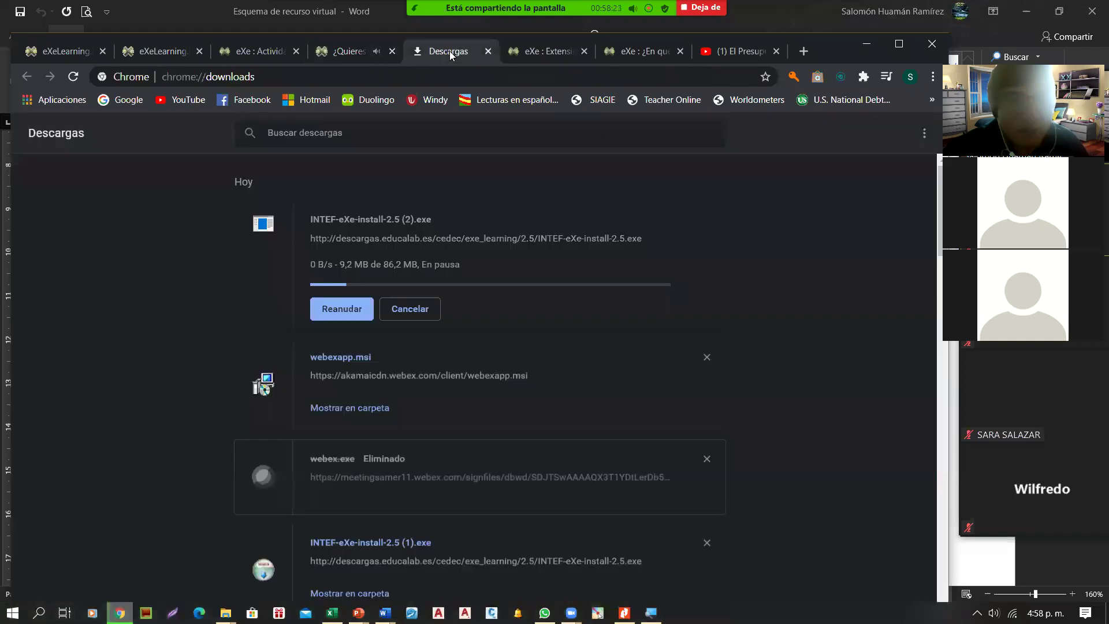
{"action": "left_click", "coordinate": [543, 52]}
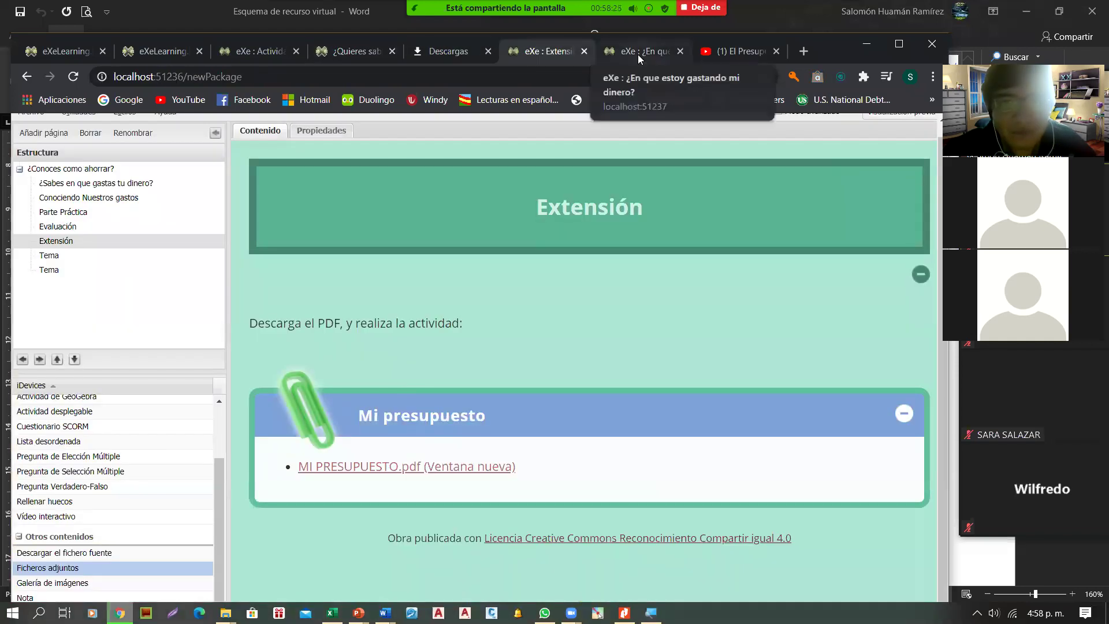
{"action": "left_click", "coordinate": [639, 55]}
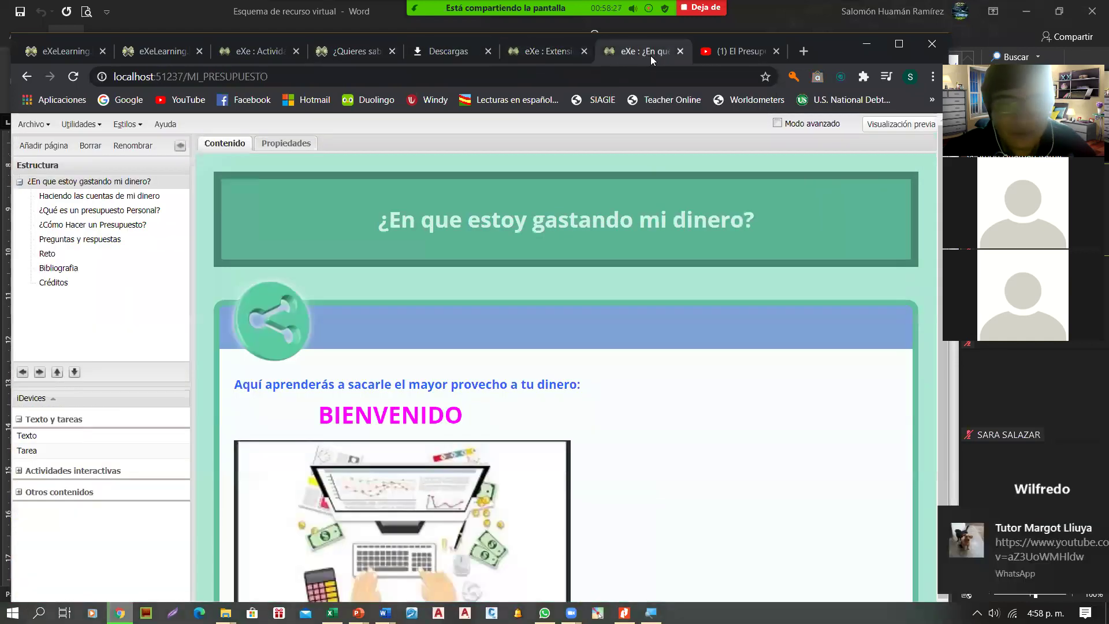
{"action": "left_click", "coordinate": [710, 54]}
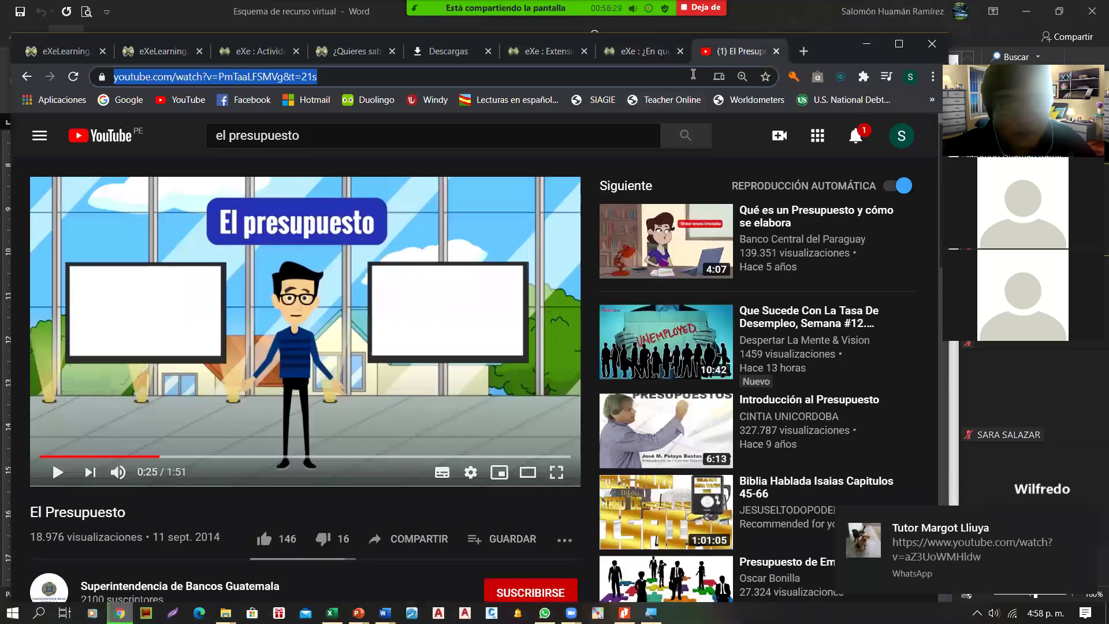
{"action": "left_click", "coordinate": [642, 53]}
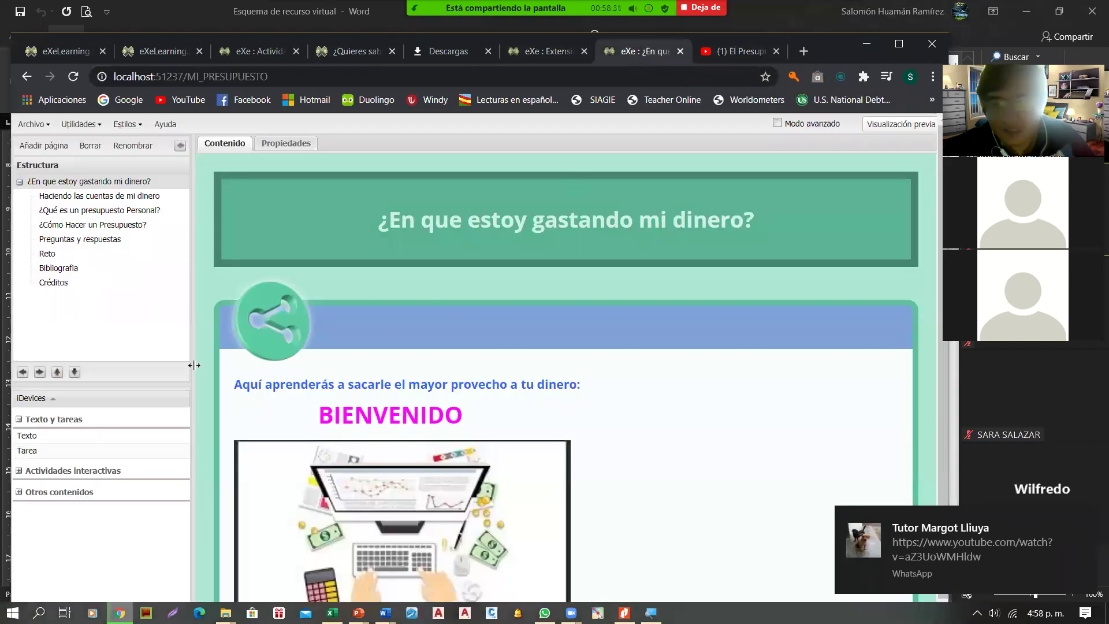
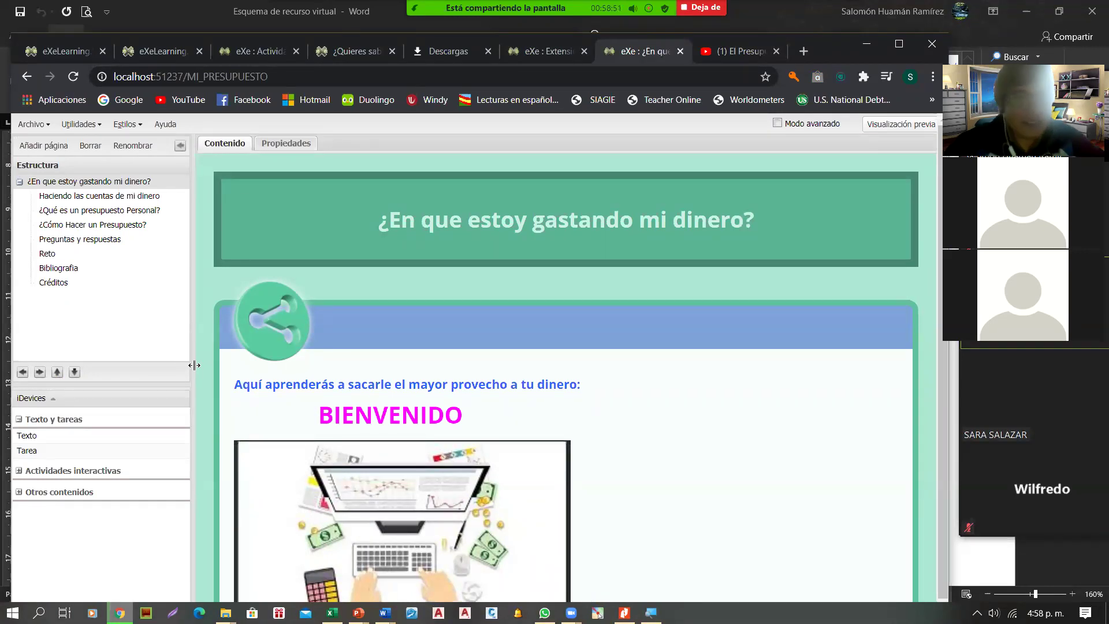
{"action": "left_click", "coordinate": [128, 197]}
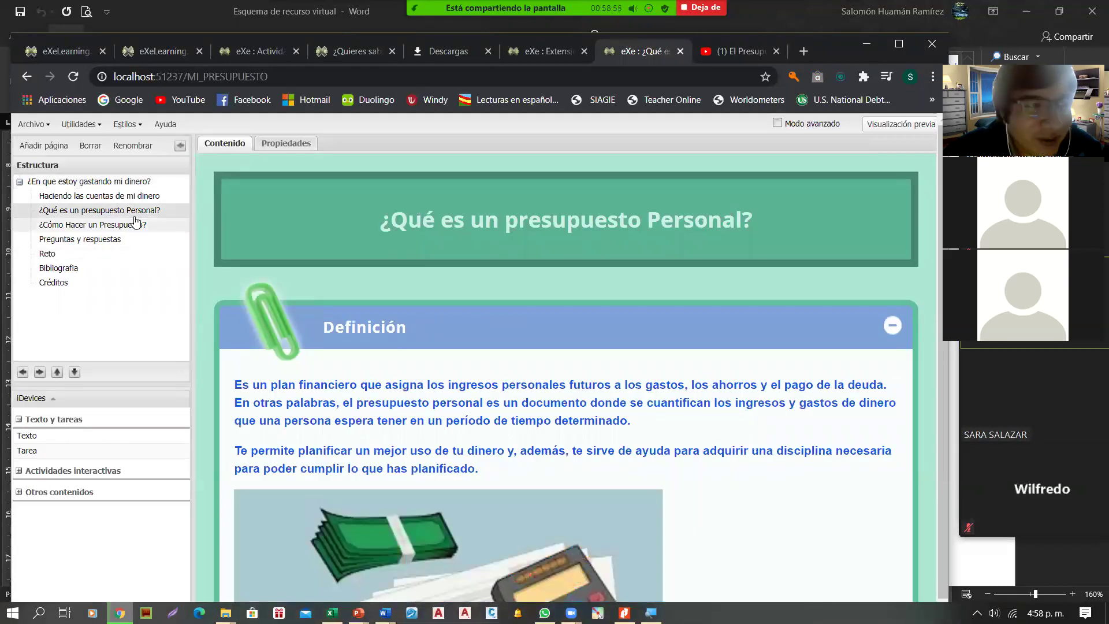
Return to the newPackage project, open its ¿Sabes en que gastas tu dinero? page, and start saving the package under a new name.
{"action": "left_click", "coordinate": [528, 53]}
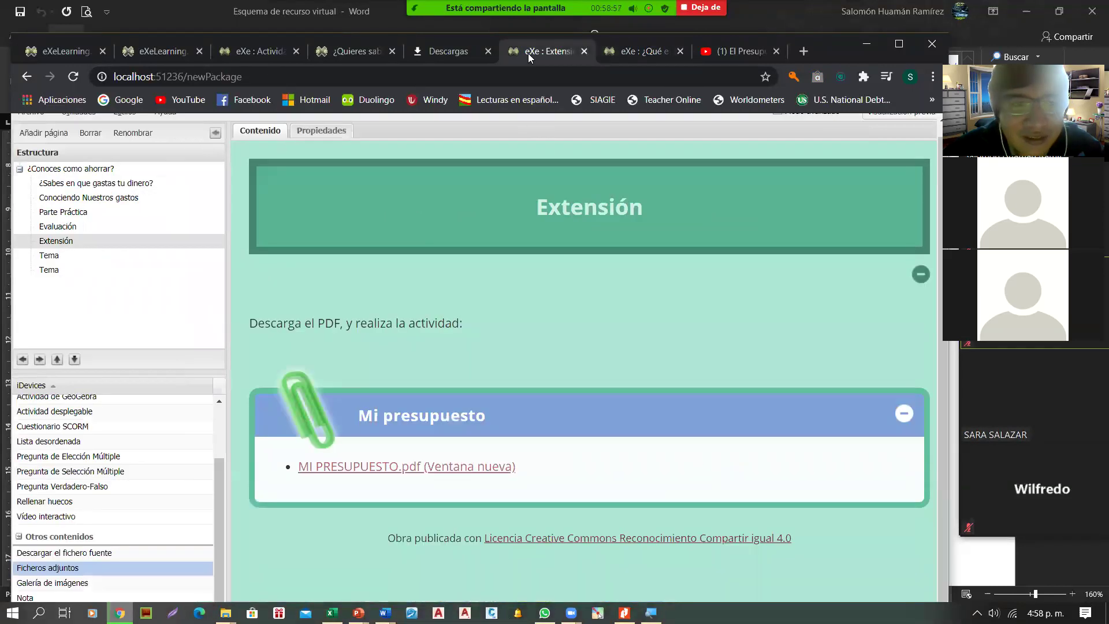
{"action": "left_click", "coordinate": [136, 183]}
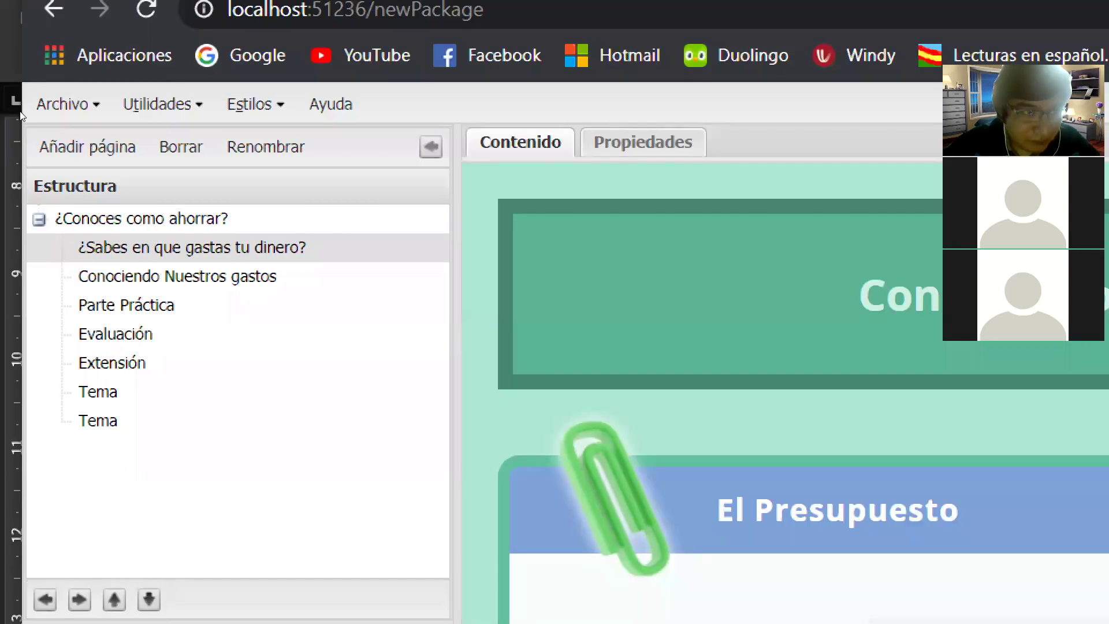
{"action": "left_click", "coordinate": [41, 107]}
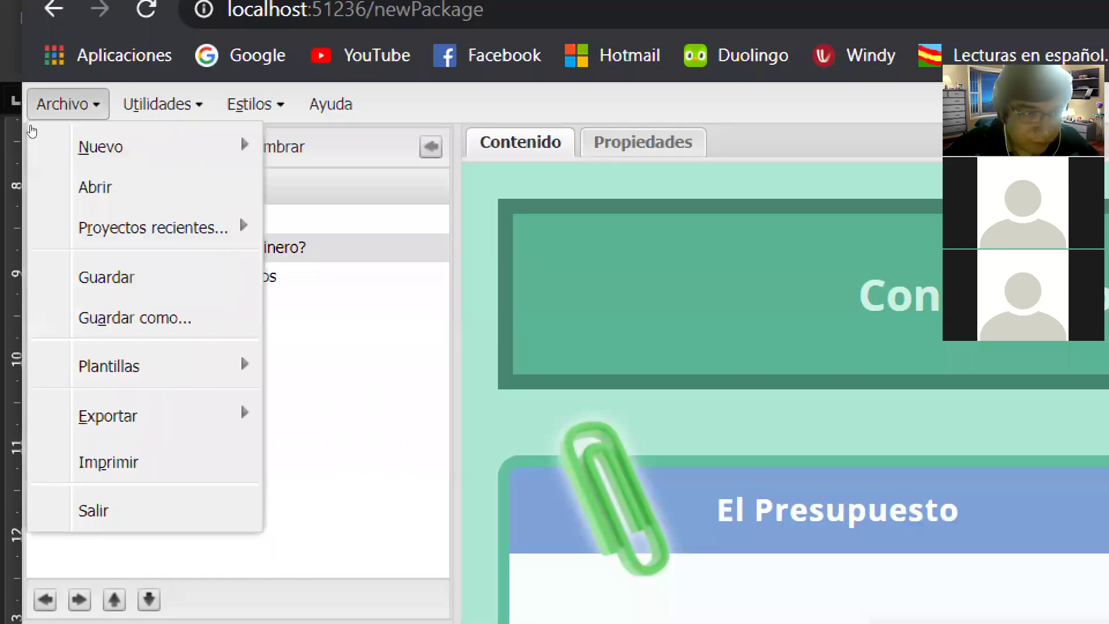
{"action": "mouse_move", "coordinate": [77, 213]}
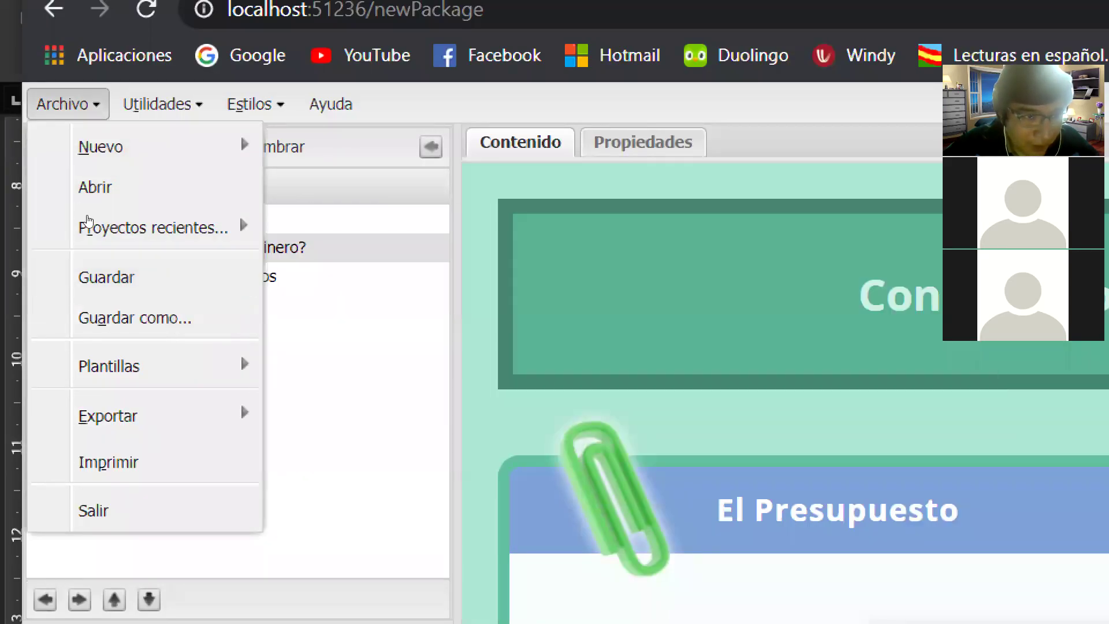
{"action": "key", "text": "Down"}
{"action": "key", "text": "Down"}
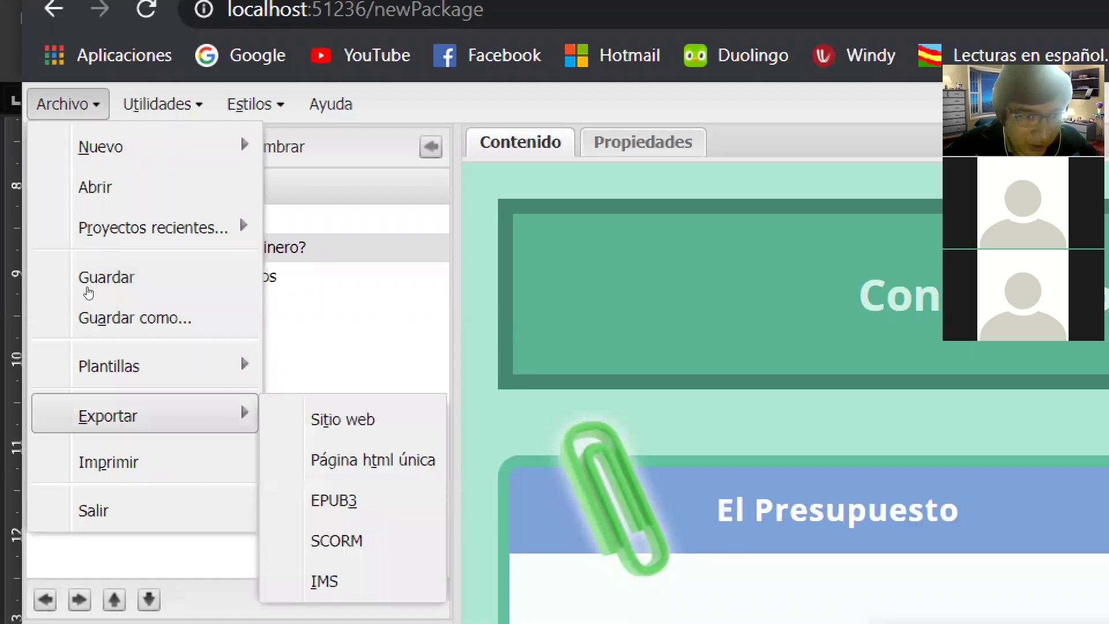
{"action": "key", "text": "Right"}
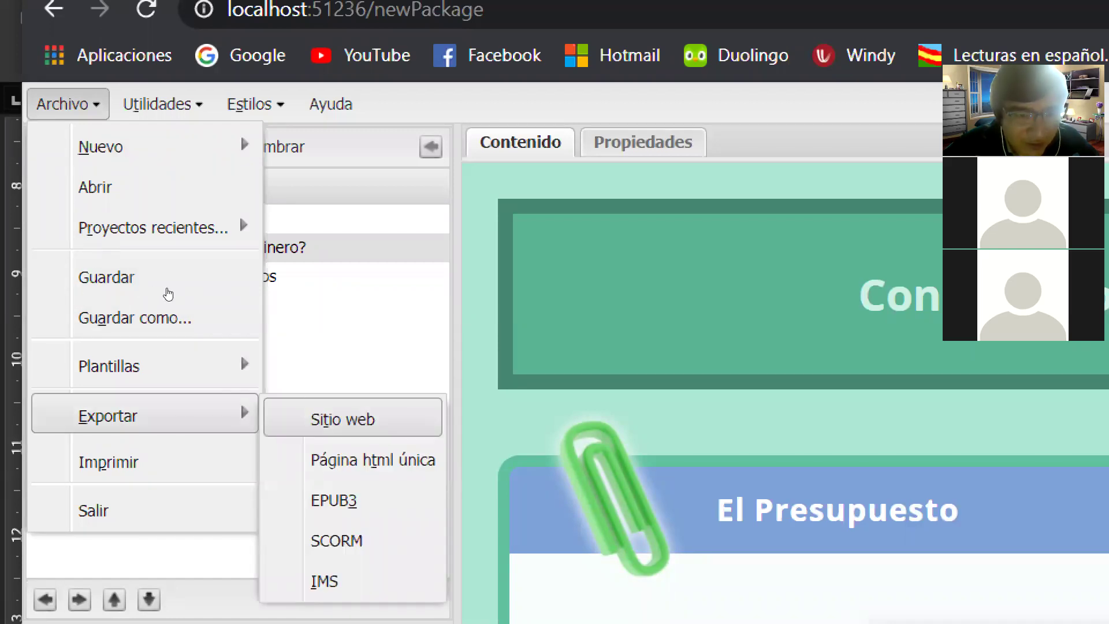
{"action": "key", "text": "Left"}
{"action": "key", "text": "Up"}
{"action": "key", "text": "Up"}
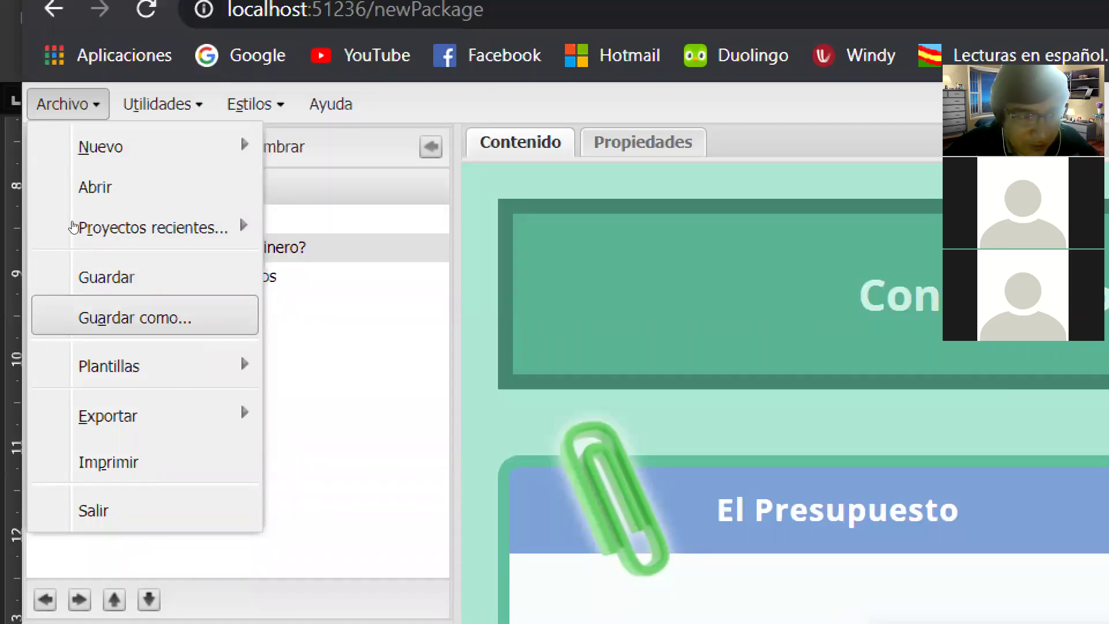
{"action": "key", "text": "Up"}
{"action": "key", "text": "Down"}
{"action": "key", "text": "Up"}
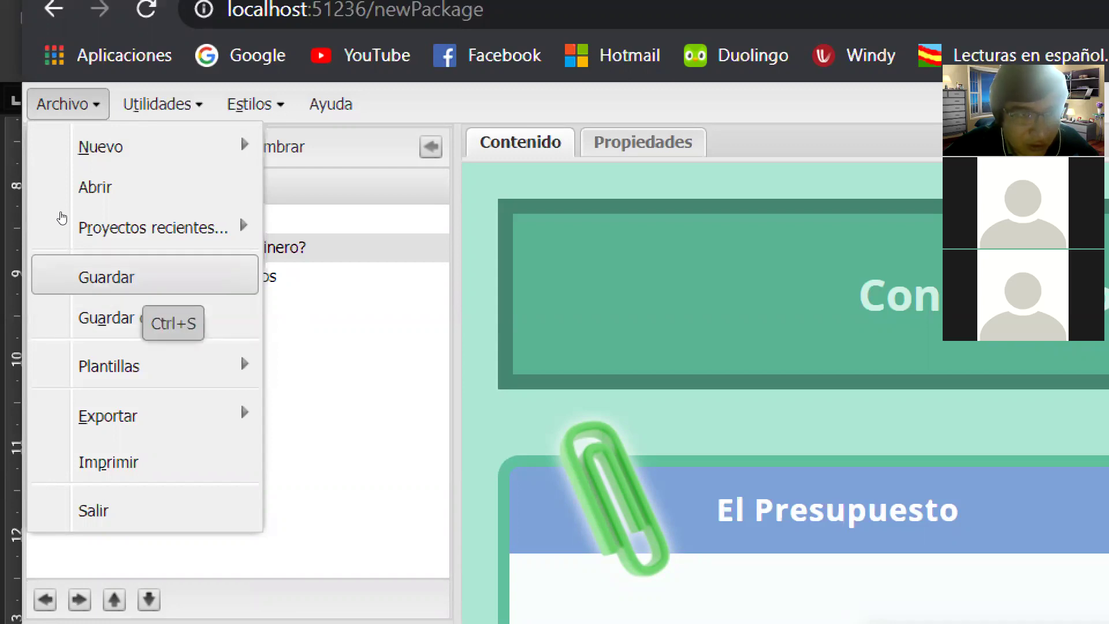
{"action": "key", "text": "Down"}
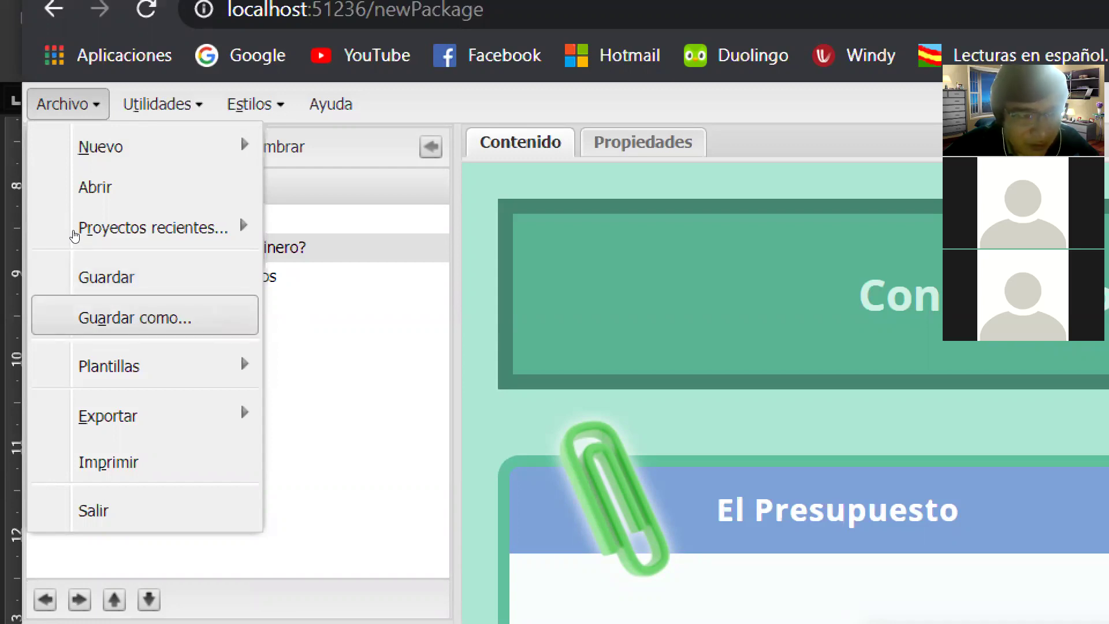
{"action": "key", "text": "Return"}
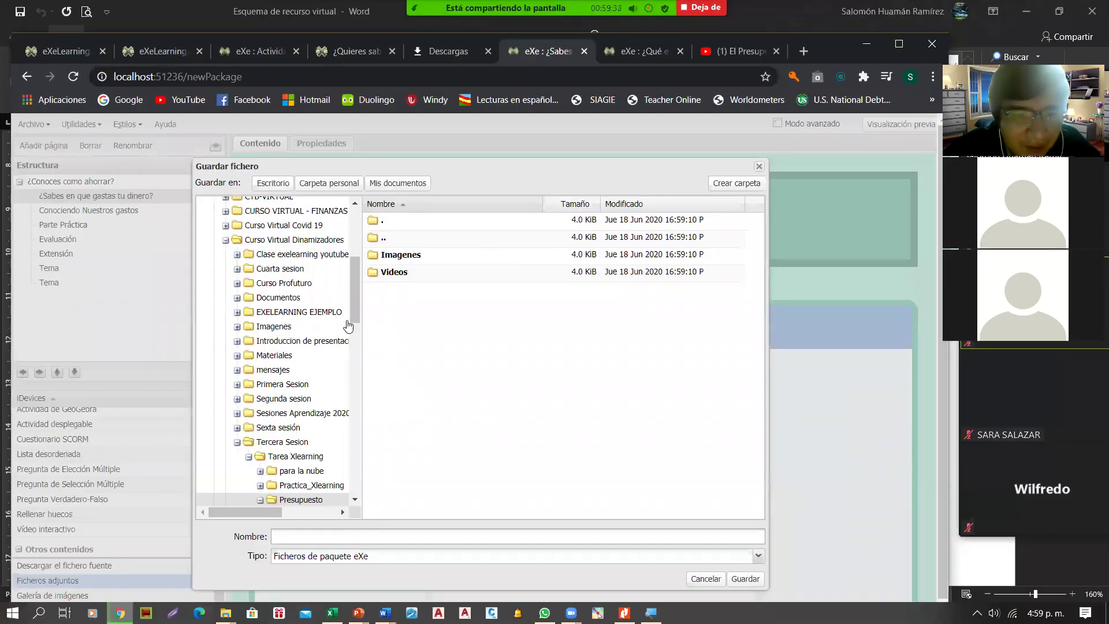
Save the package as Mi ejemplo de presupuesto in the Tarea Xlearning folder and acknowledge the confirmation.
{"action": "left_click_drag", "start_coordinate": [354, 302], "coordinate": [357, 334]}
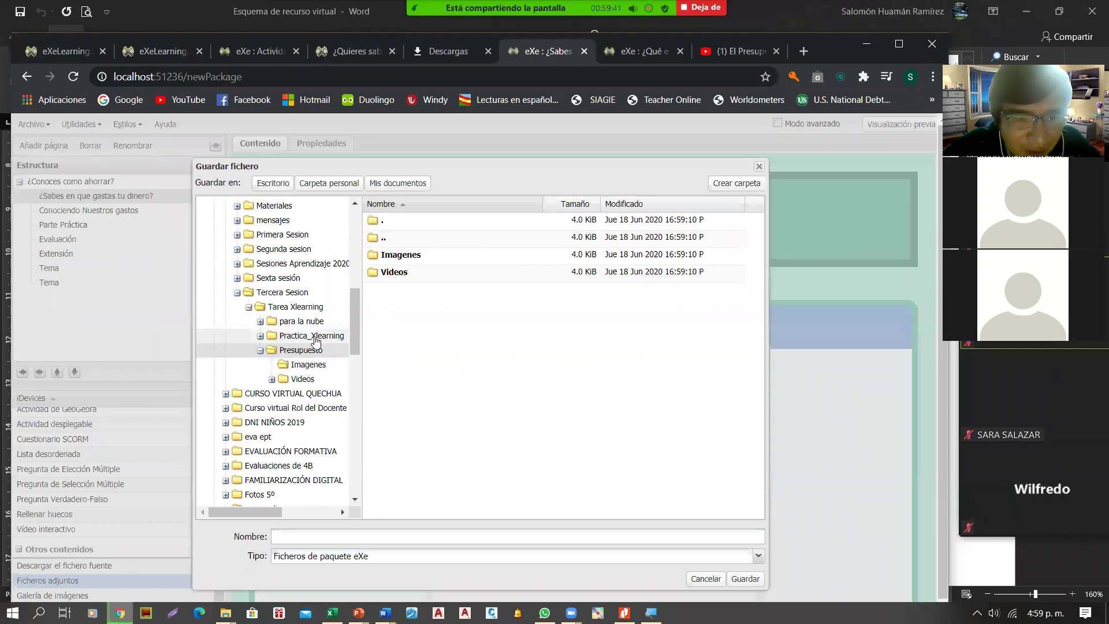
{"action": "left_click", "coordinate": [308, 308]}
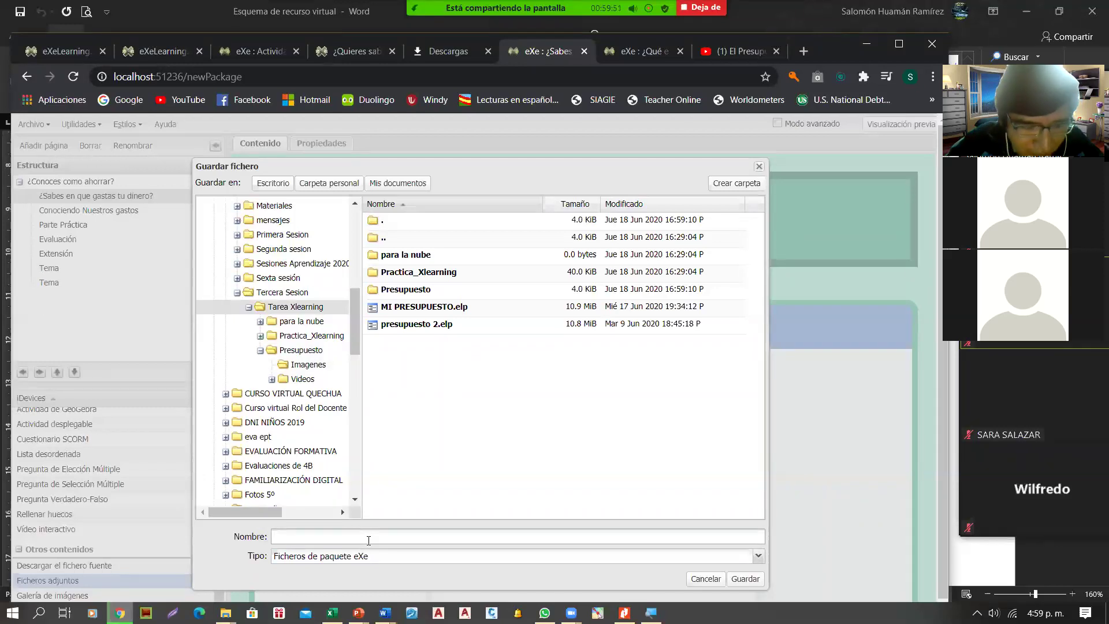
{"action": "type", "text": "Mi ejemplo de presupuesto"}
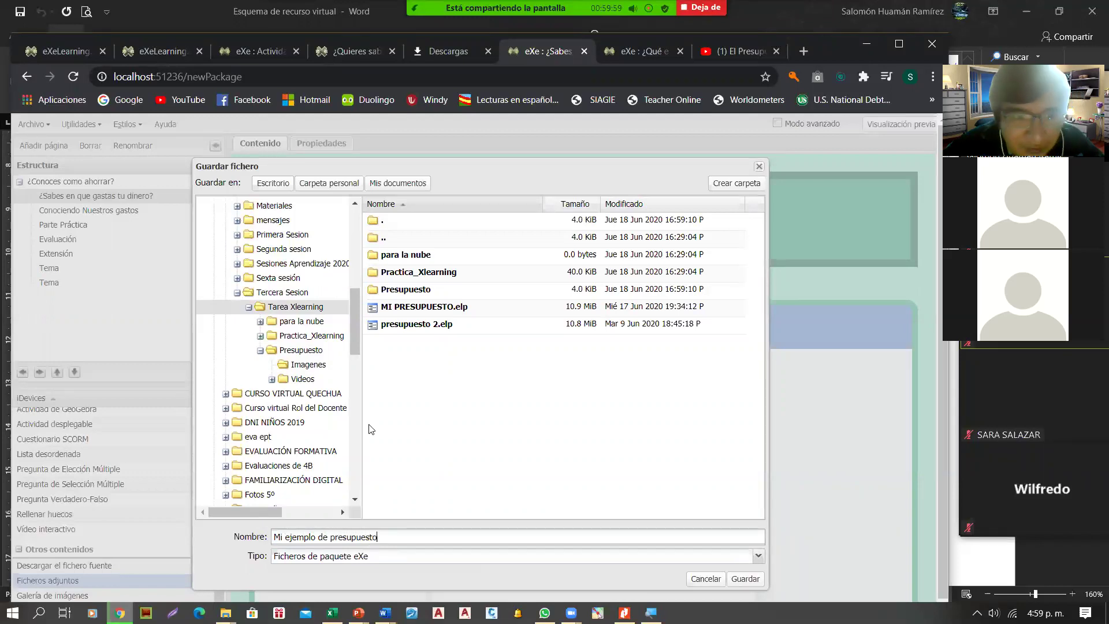
{"action": "left_click", "coordinate": [742, 580]}
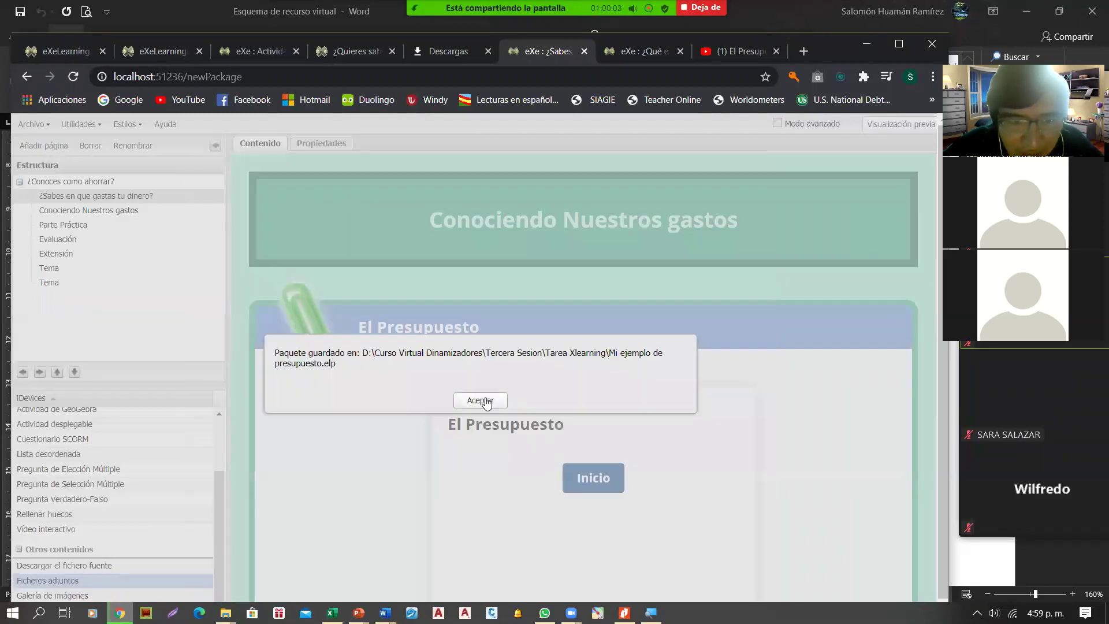
{"action": "left_click", "coordinate": [482, 400]}
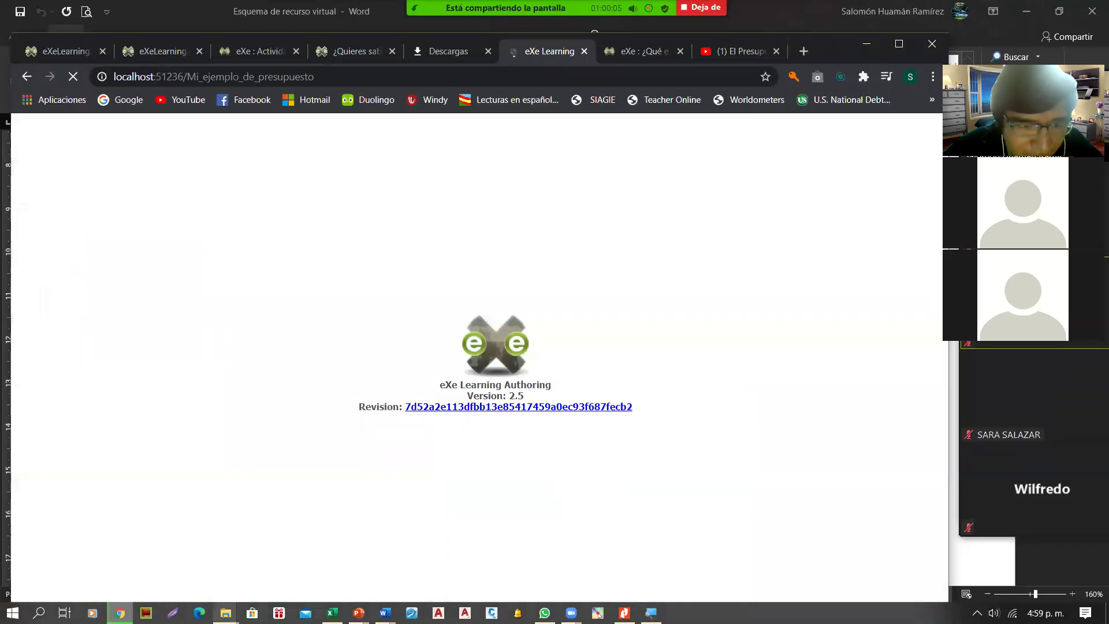
Switch to File Explorer, check the file type of Mi ejemplo de presupuesto in the Tarea Xlearning folder, and return to Chrome.
{"action": "mouse_move", "coordinate": [226, 612]}
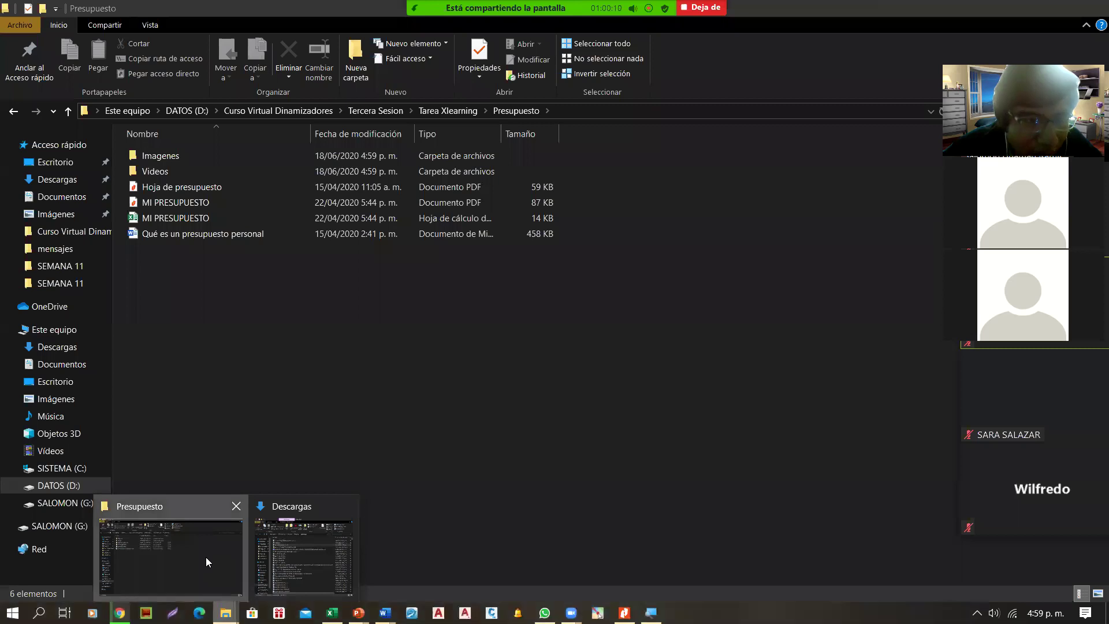
{"action": "left_click", "coordinate": [205, 557]}
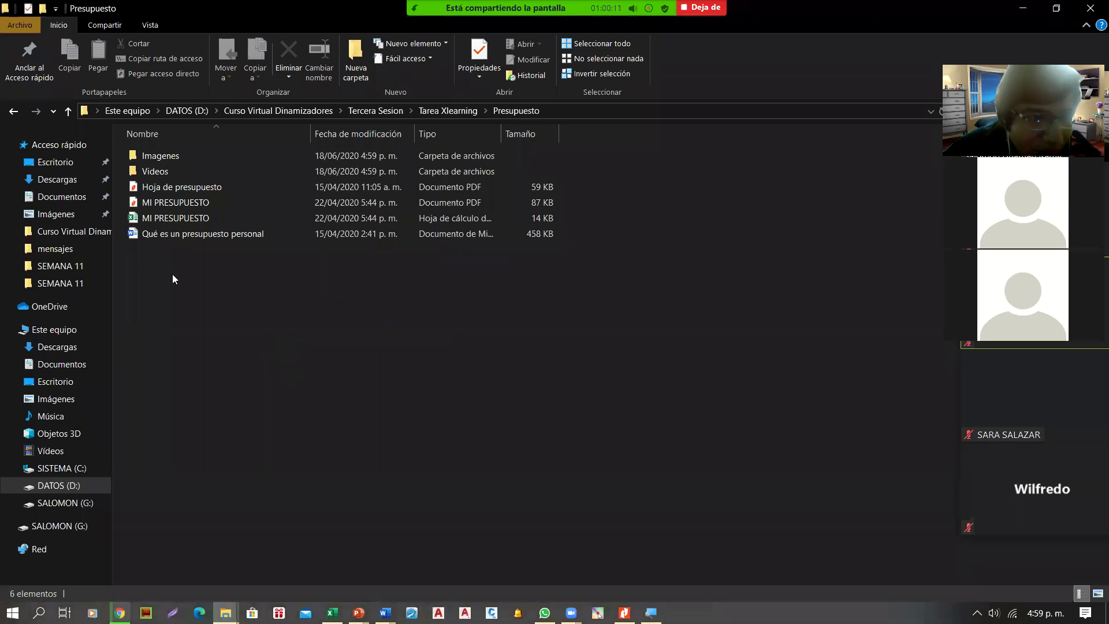
{"action": "left_click", "coordinate": [11, 110]}
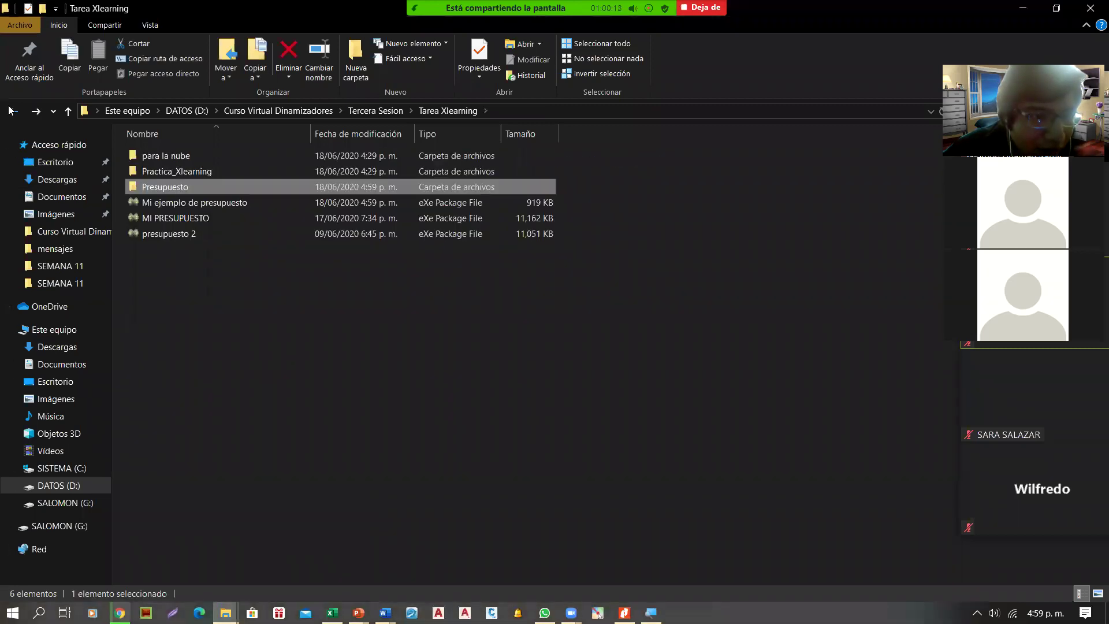
{"action": "left_click", "coordinate": [179, 203]}
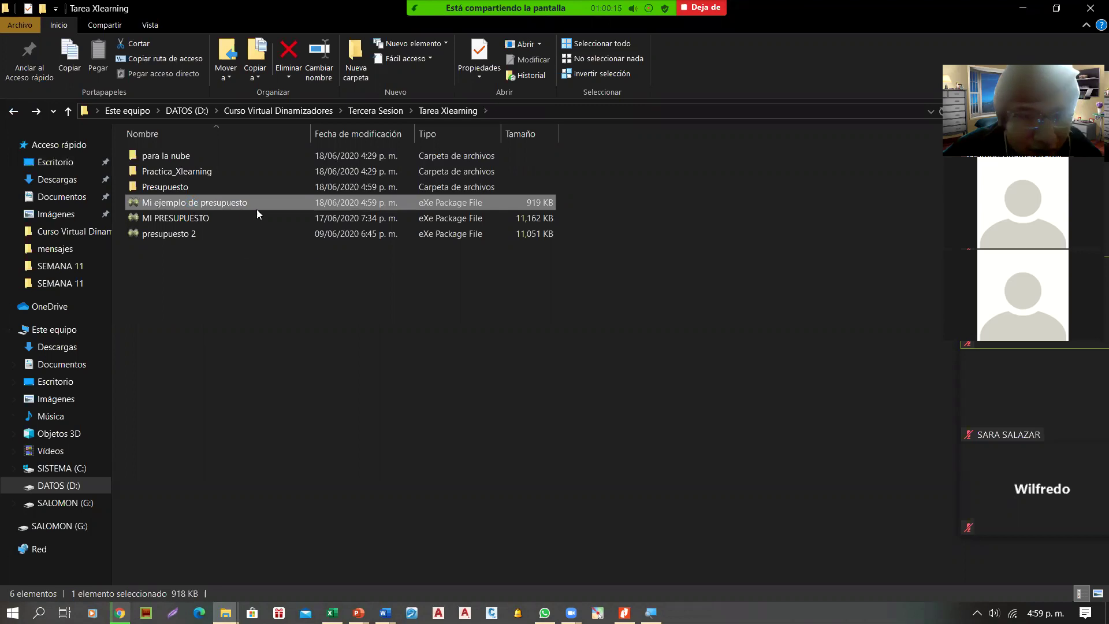
{"action": "right_click", "coordinate": [227, 204]}
{"action": "left_click", "coordinate": [299, 500]}
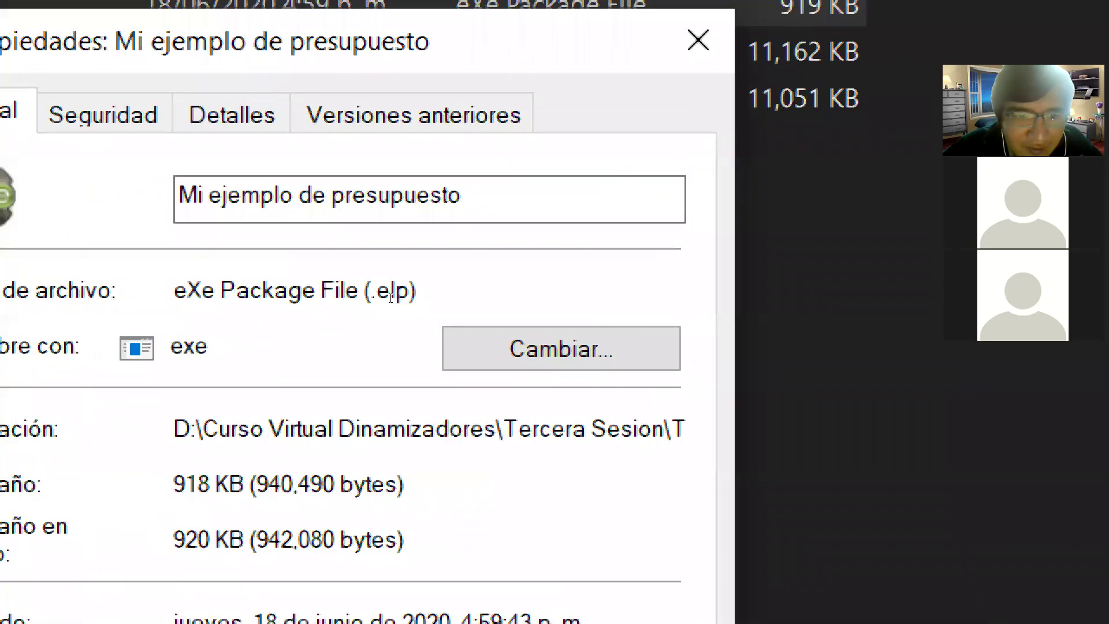
{"action": "double_click", "coordinate": [391, 298]}
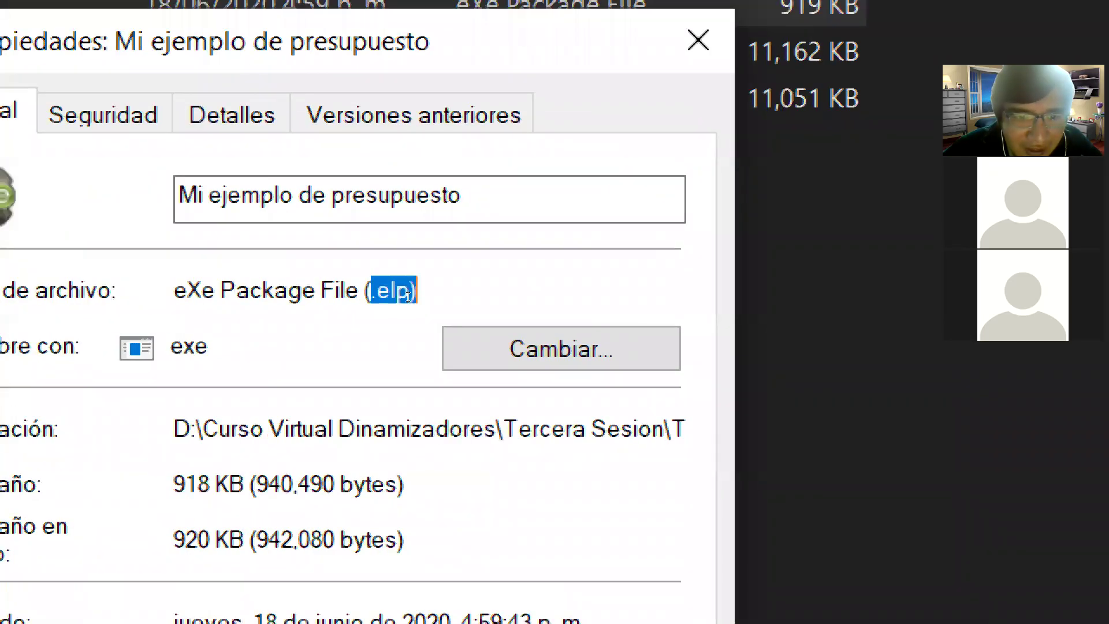
{"action": "left_click", "coordinate": [403, 299]}
{"action": "double_click", "coordinate": [400, 297]}
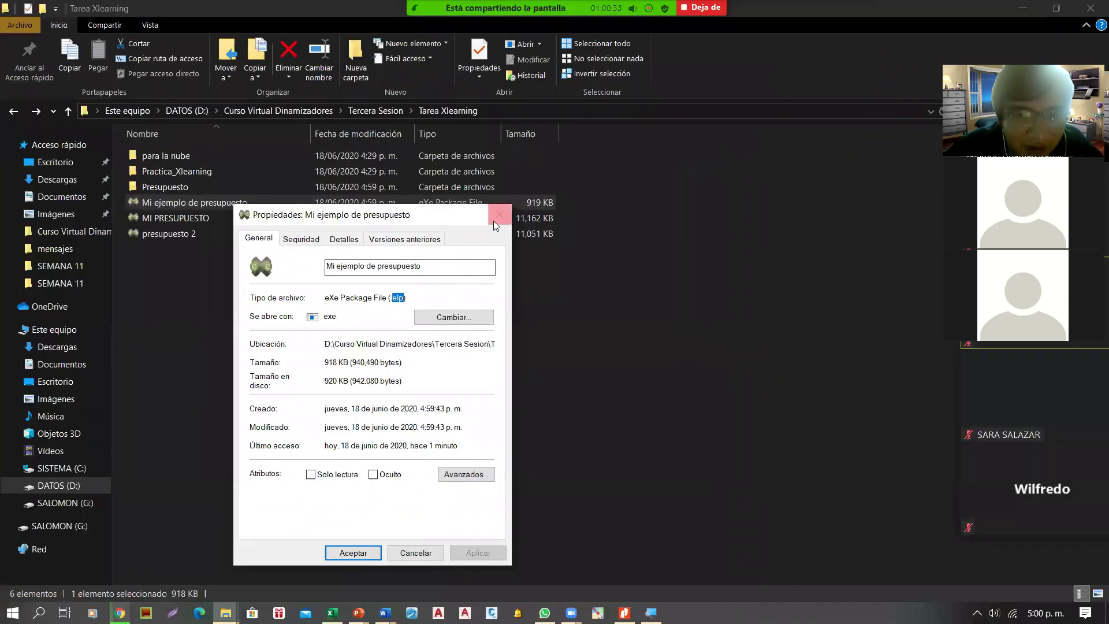
{"action": "left_click", "coordinate": [498, 215]}
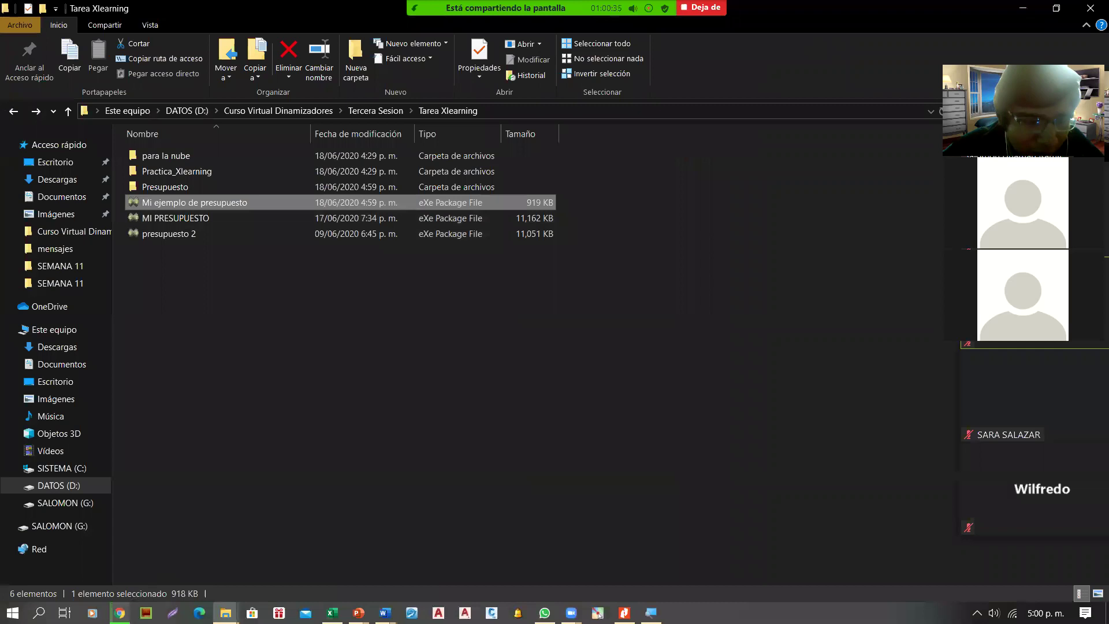
{"action": "left_click", "coordinate": [119, 613]}
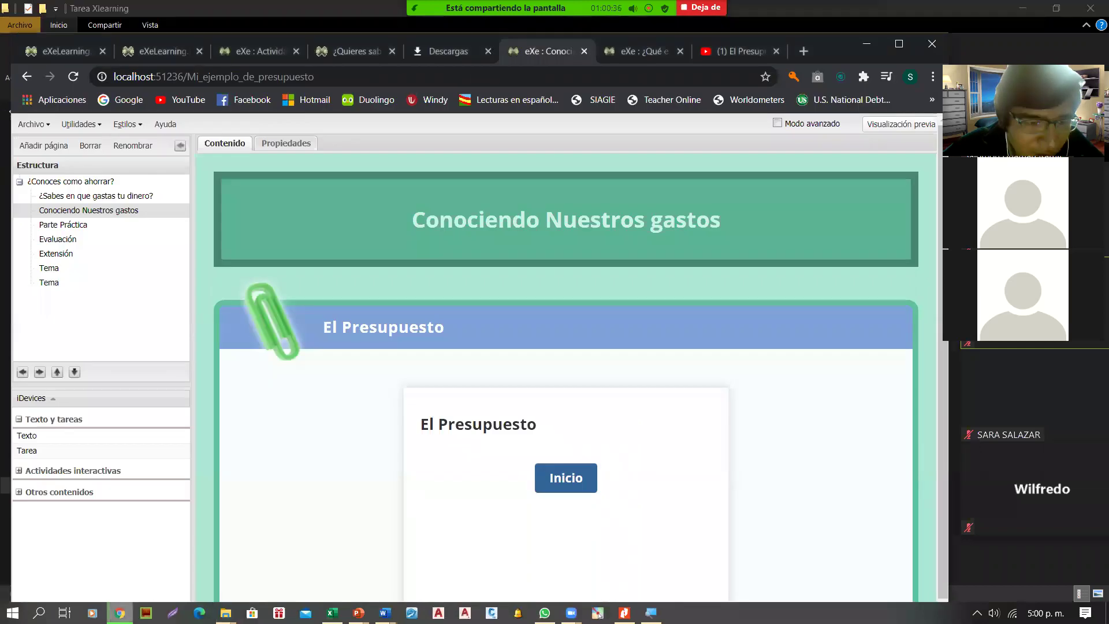
{"action": "left_click", "coordinate": [30, 128]}
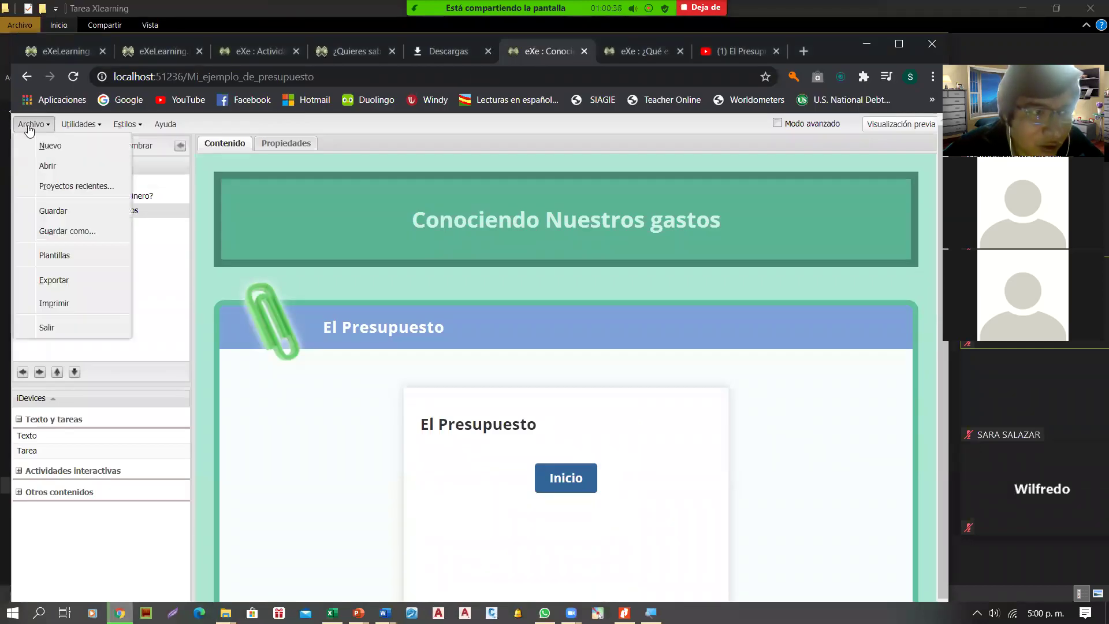
{"action": "left_click", "coordinate": [67, 231]}
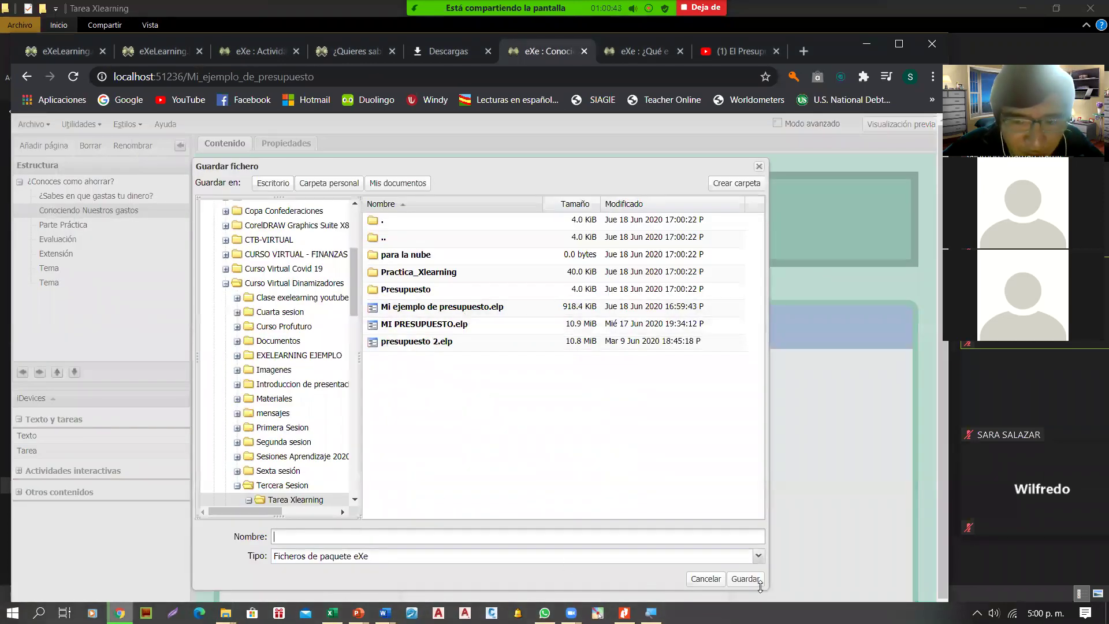
{"action": "left_click", "coordinate": [706, 579]}
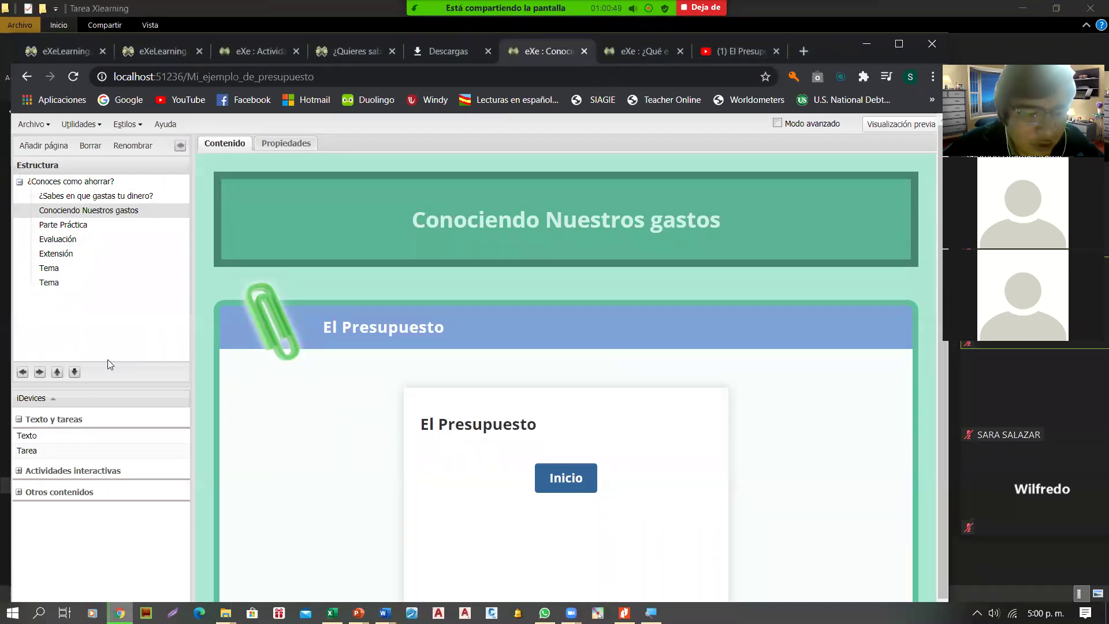
Start exporting the package as a Sitio web and move the export form clear of the page content.
{"action": "left_click", "coordinate": [35, 130]}
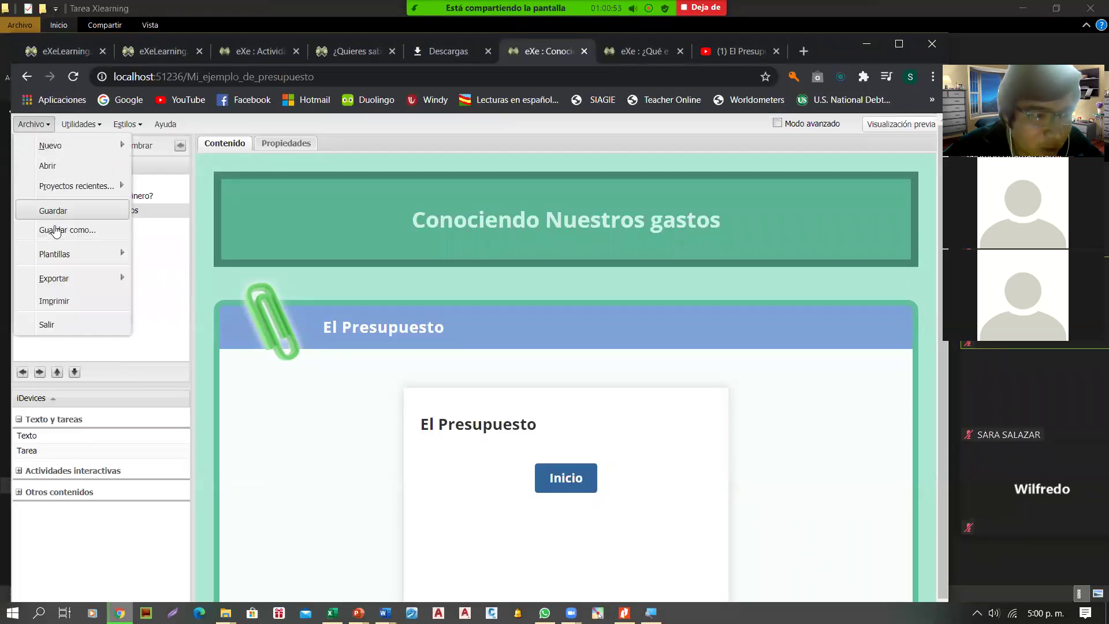
{"action": "mouse_move", "coordinate": [73, 280]}
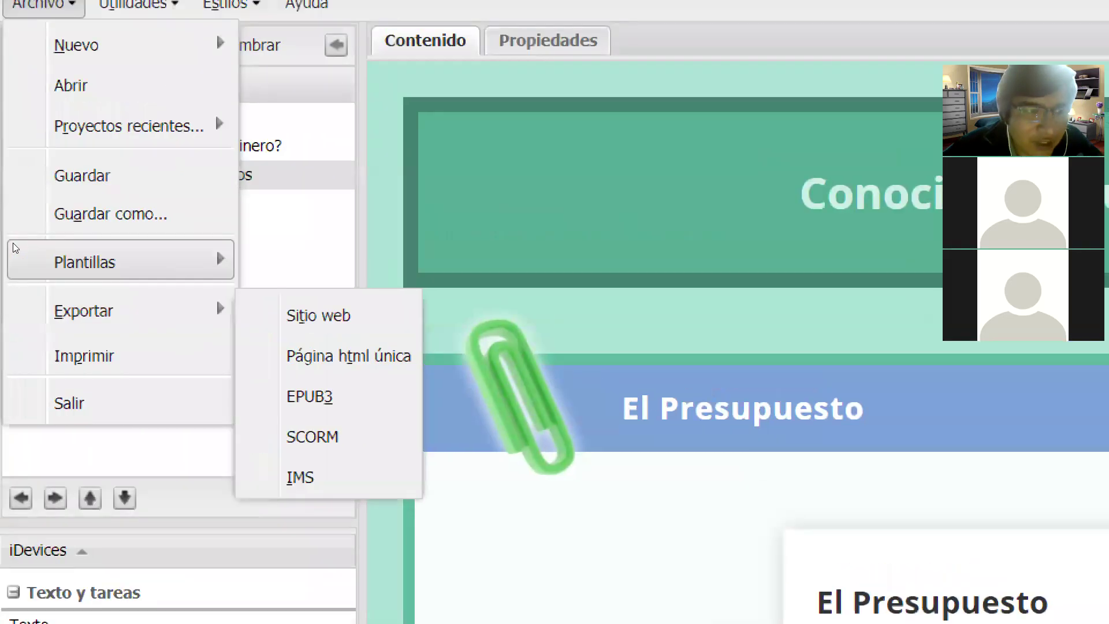
{"action": "mouse_move", "coordinate": [45, 283]}
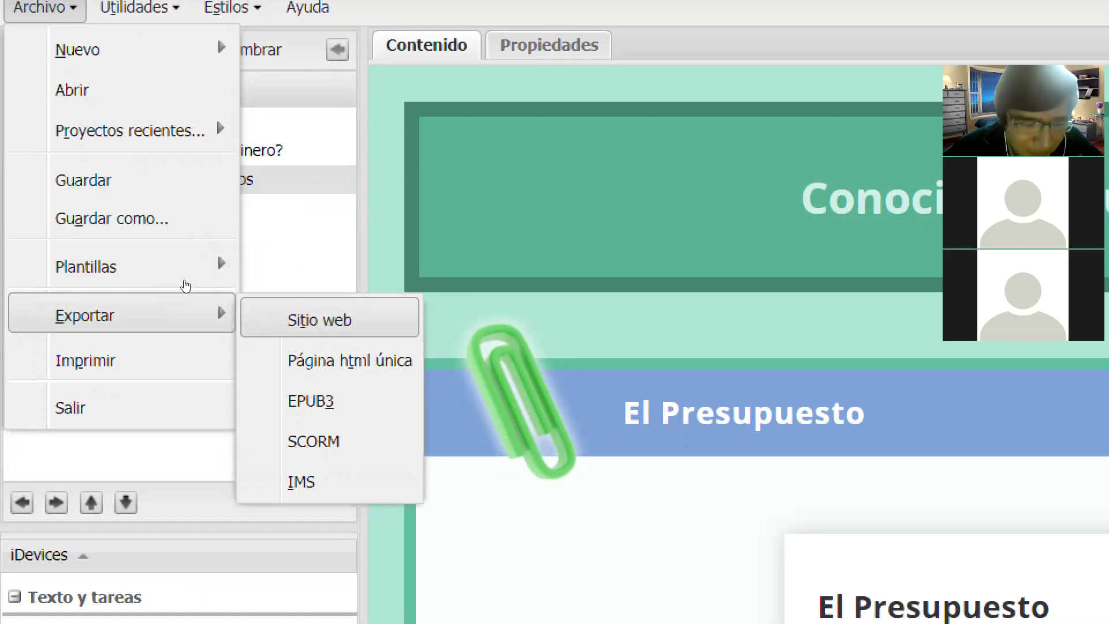
{"action": "key", "text": "super"}
{"action": "key", "text": "super"}
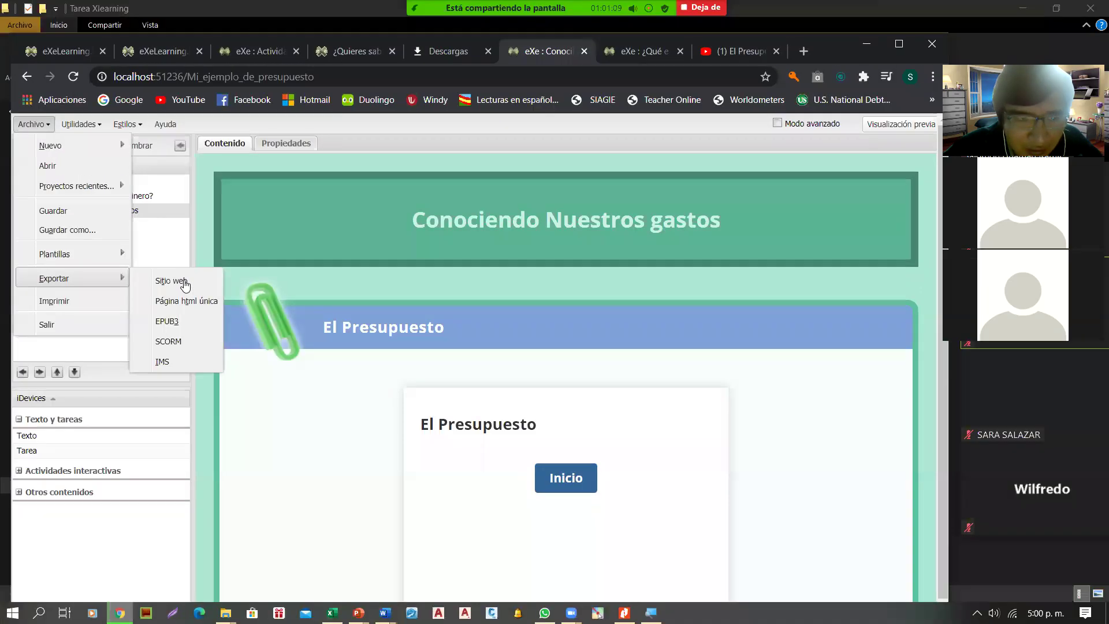
{"action": "left_click", "coordinate": [182, 281]}
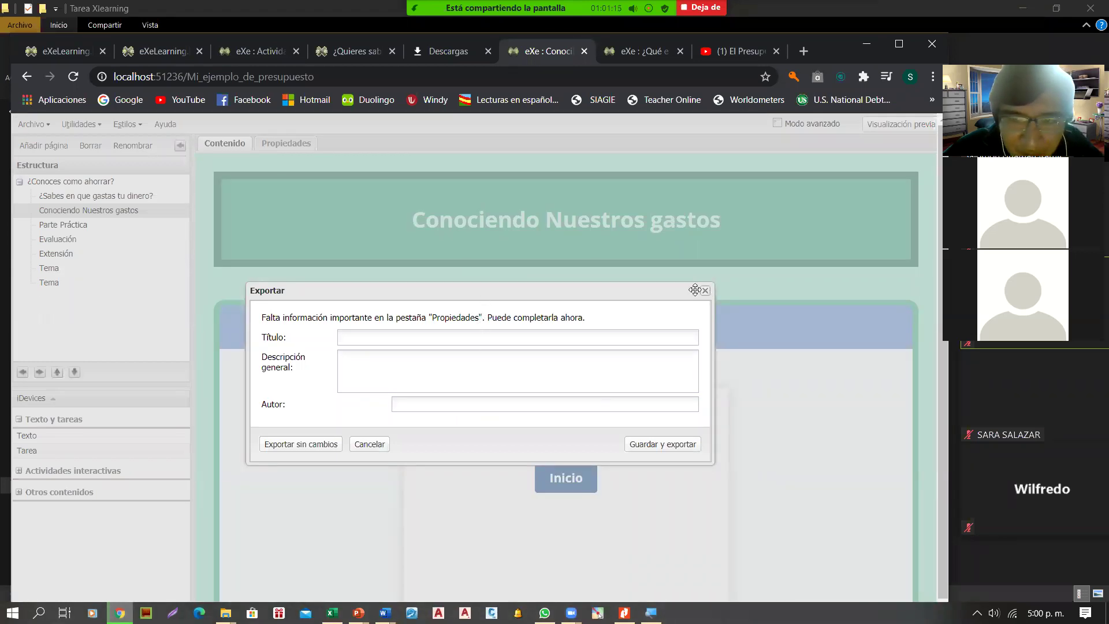
{"action": "left_click_drag", "start_coordinate": [624, 292], "coordinate": [653, 206]}
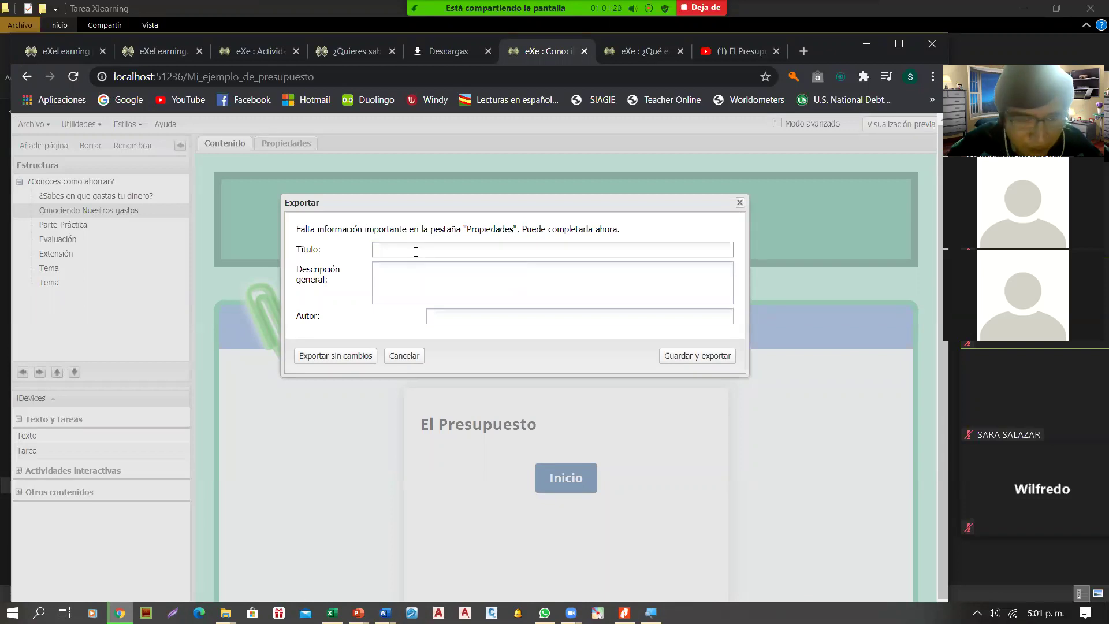
Fill in the title Mi presupuesto, the description Sesión sobre un presupuesto and the author's name, and save and continue the export.
{"action": "type", "text": "presupuesto"}
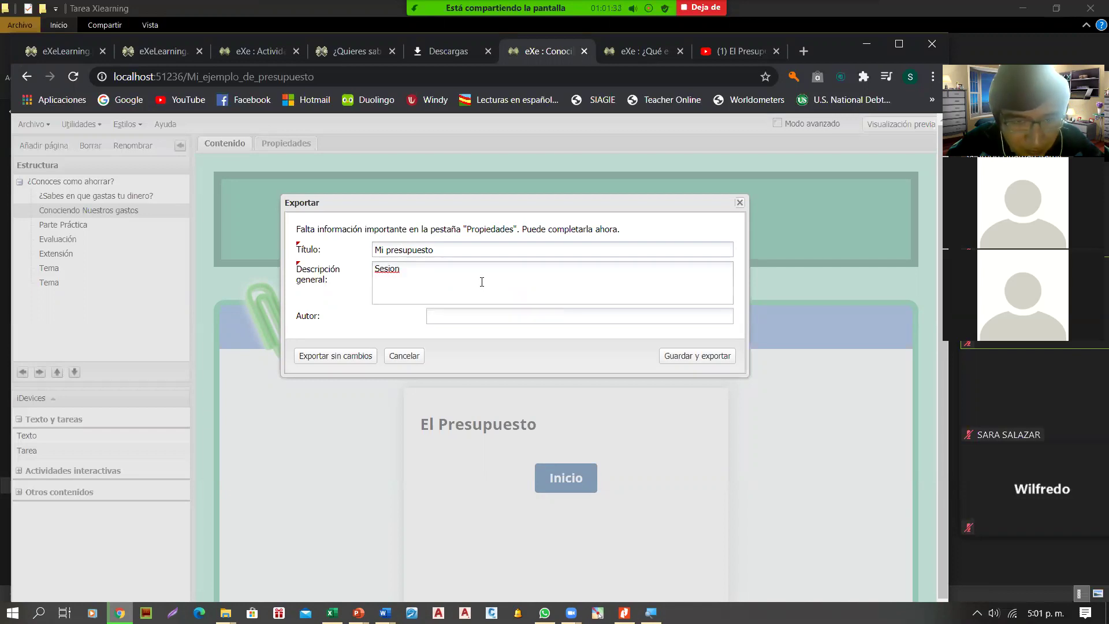
{"action": "key", "text": "BackSpace"}
{"action": "key", "text": "BackSpace"}
{"action": "key", "text": "BackSpace"}
{"action": "type", "text": "sobre un prespu"}
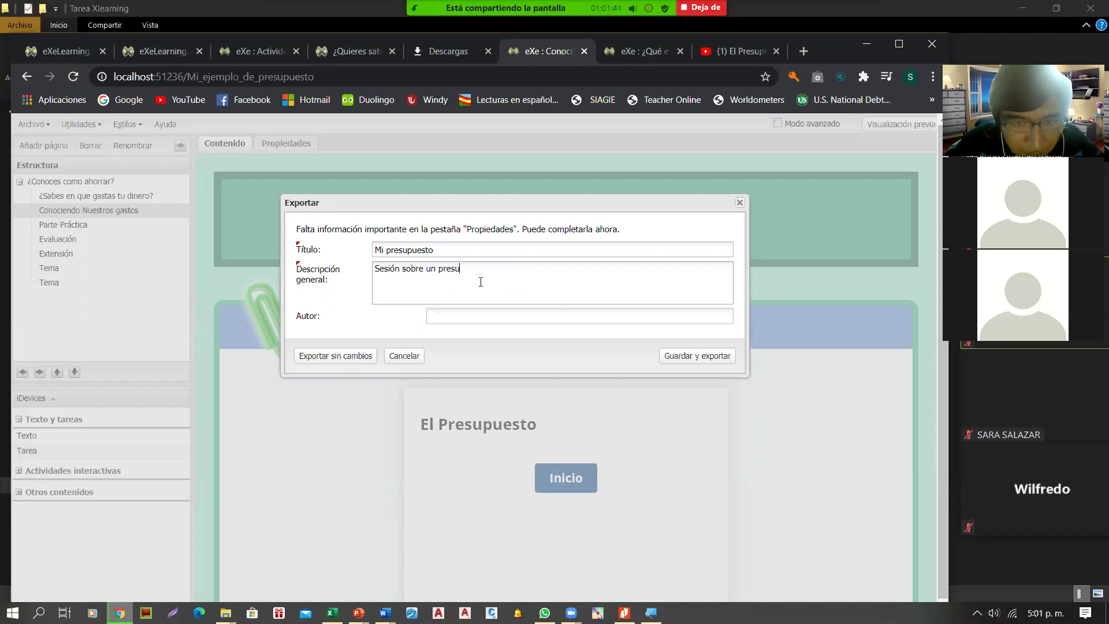
{"action": "left_click", "coordinate": [479, 313]}
{"action": "type", "text": "Salomón"}
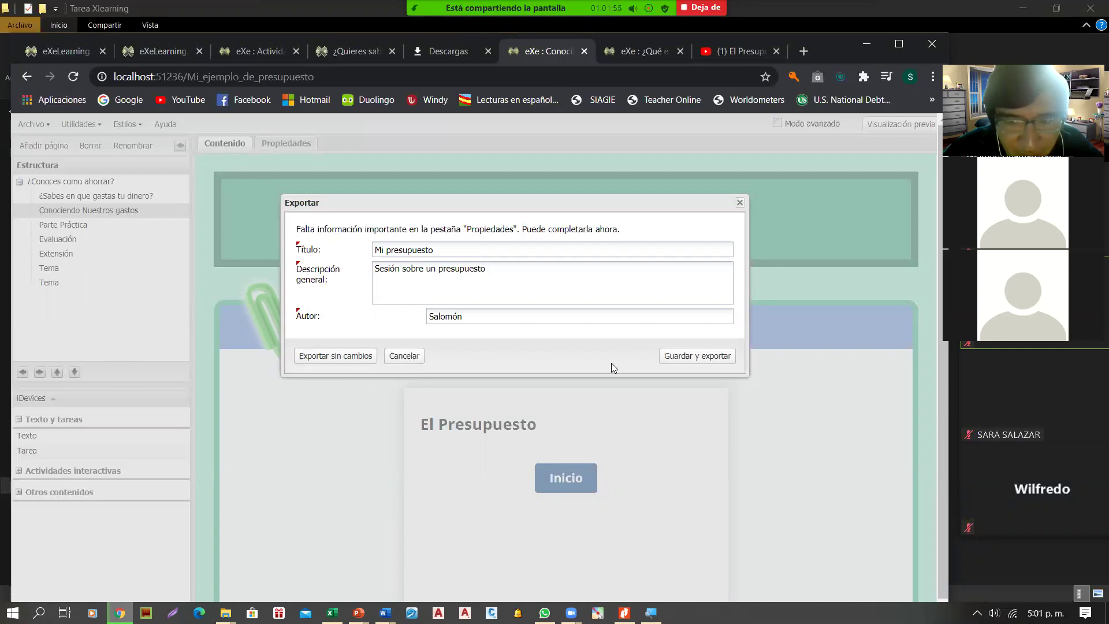
{"action": "left_click", "coordinate": [706, 356]}
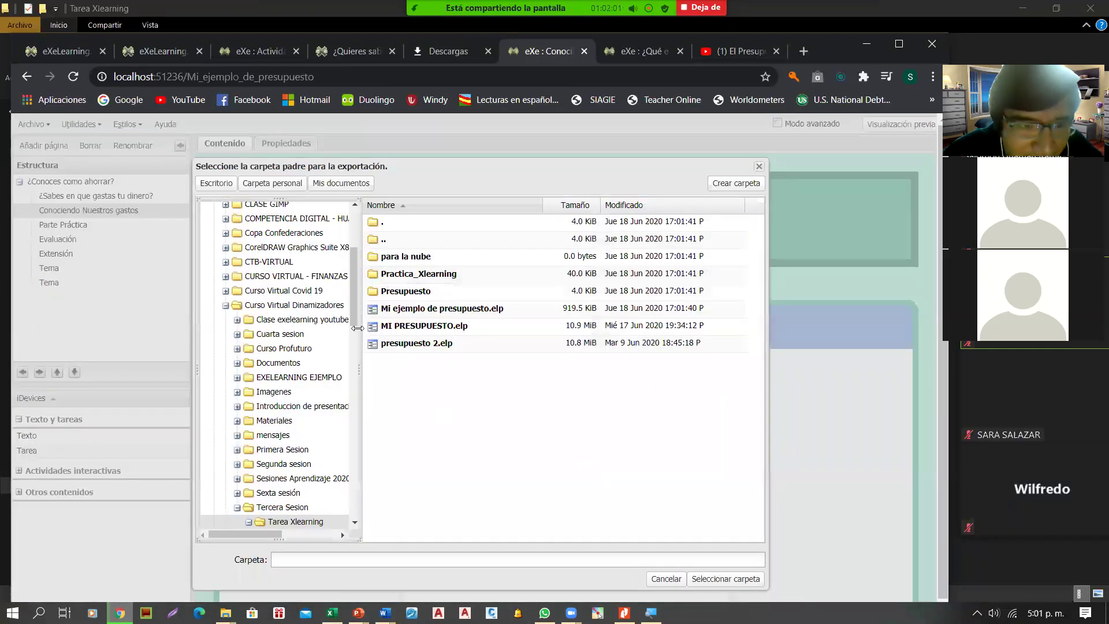
Create a new folder named EJEMPLO inside the Tarea Xlearning folder for the export.
{"action": "scroll", "coordinate": [347, 300], "scroll_direction": "down", "scroll_amount": 6}
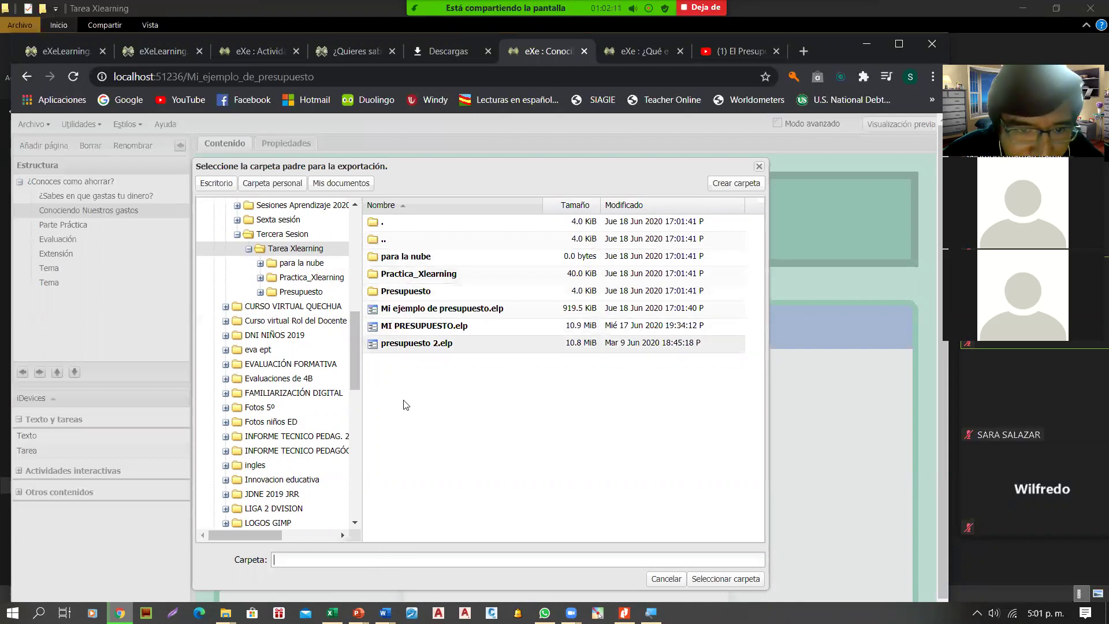
{"action": "left_click", "coordinate": [745, 184]}
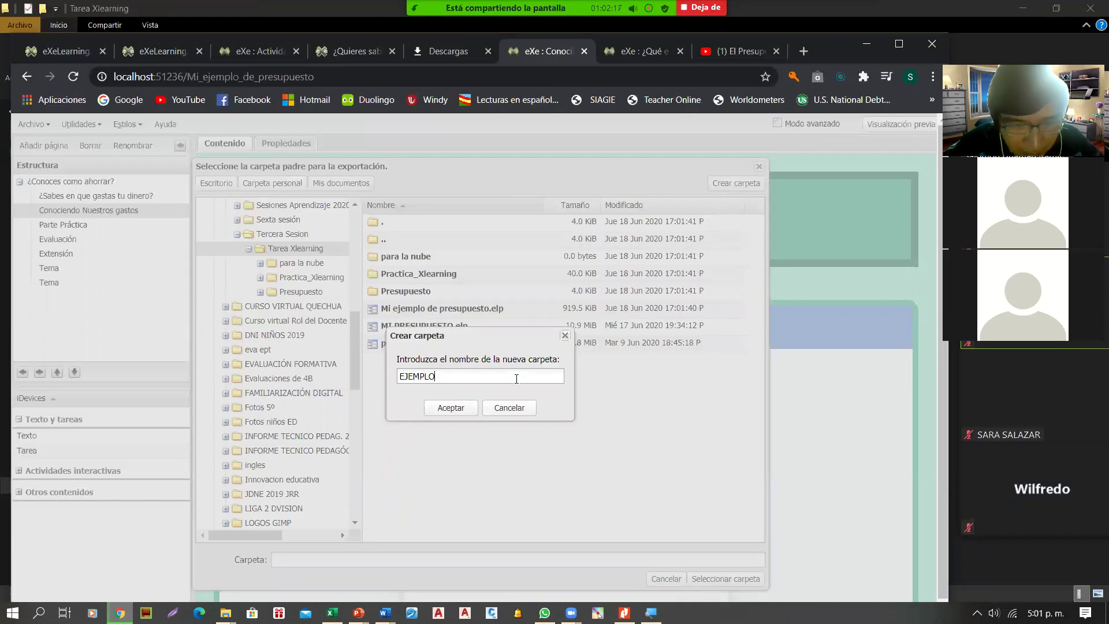
{"action": "left_click", "coordinate": [466, 409]}
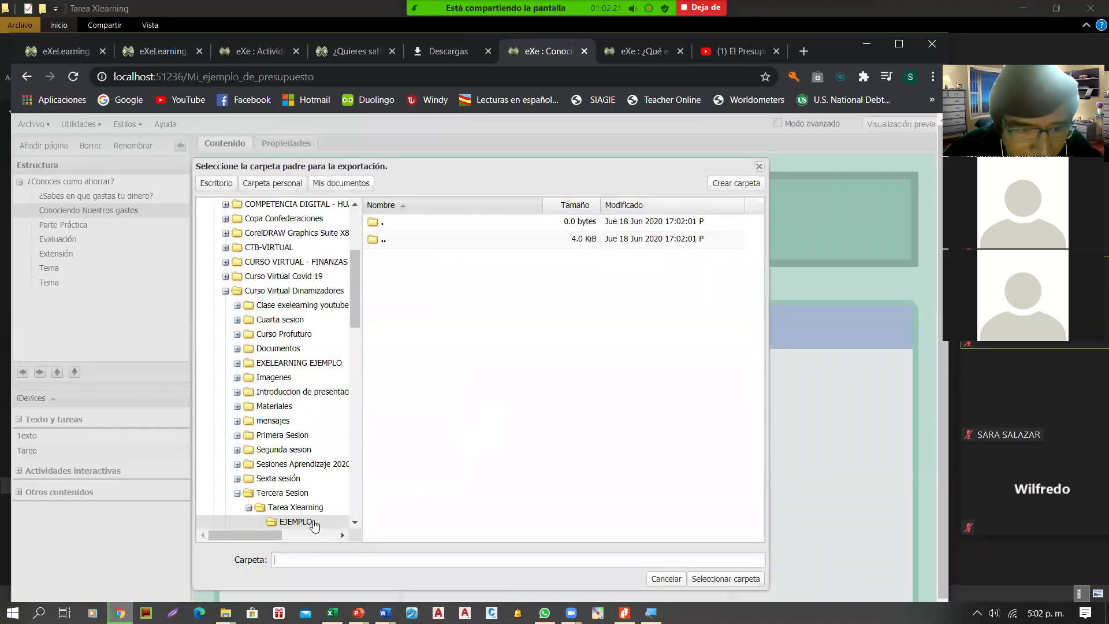
Choose the EJEMPLO folder in Tarea Xlearning as the export destination and acknowledge the export message.
{"action": "left_click", "coordinate": [298, 509]}
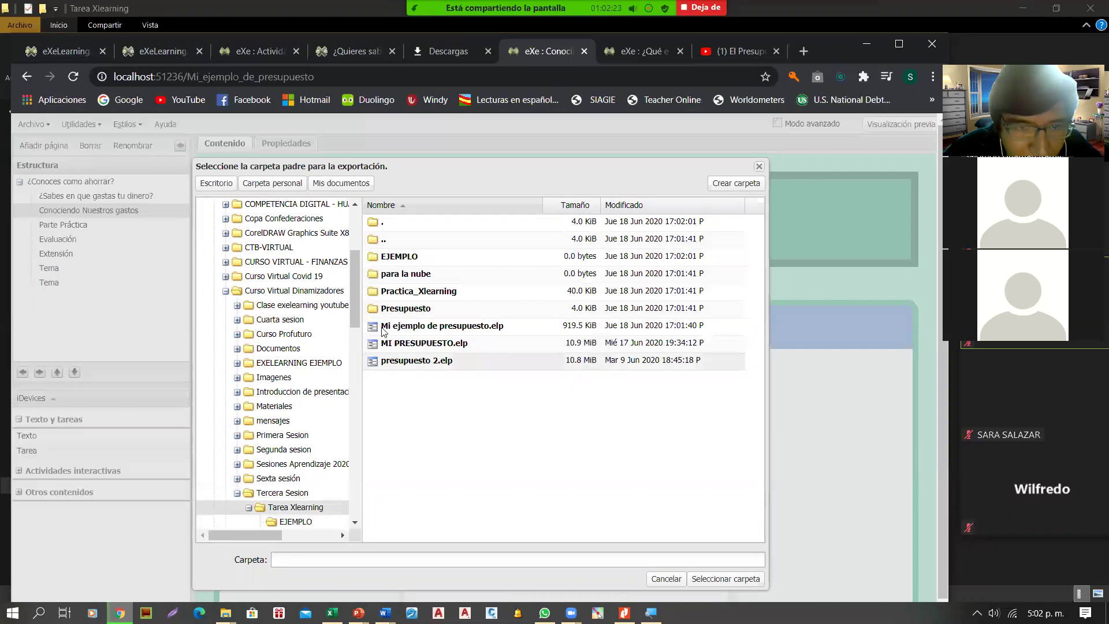
{"action": "left_click", "coordinate": [382, 260]}
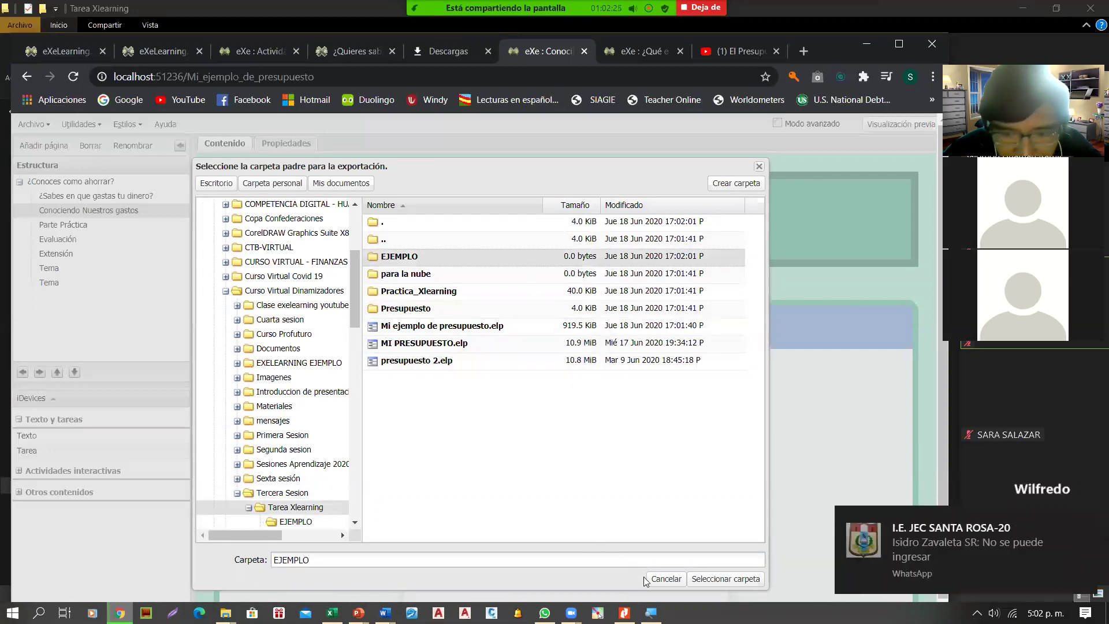
{"action": "left_click", "coordinate": [718, 579]}
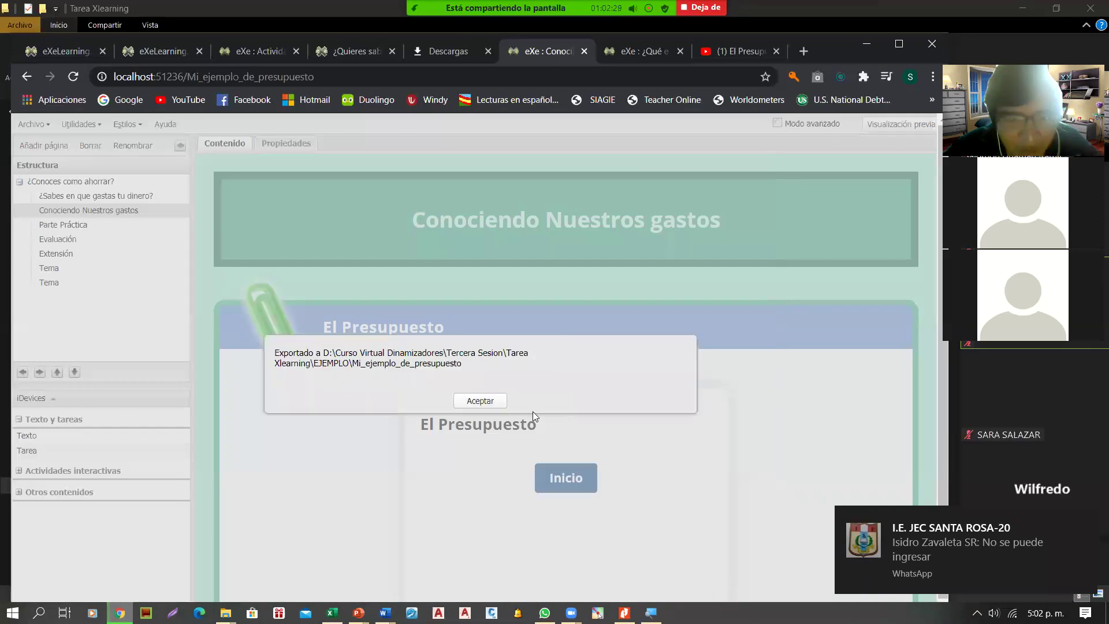
{"action": "left_click", "coordinate": [495, 398]}
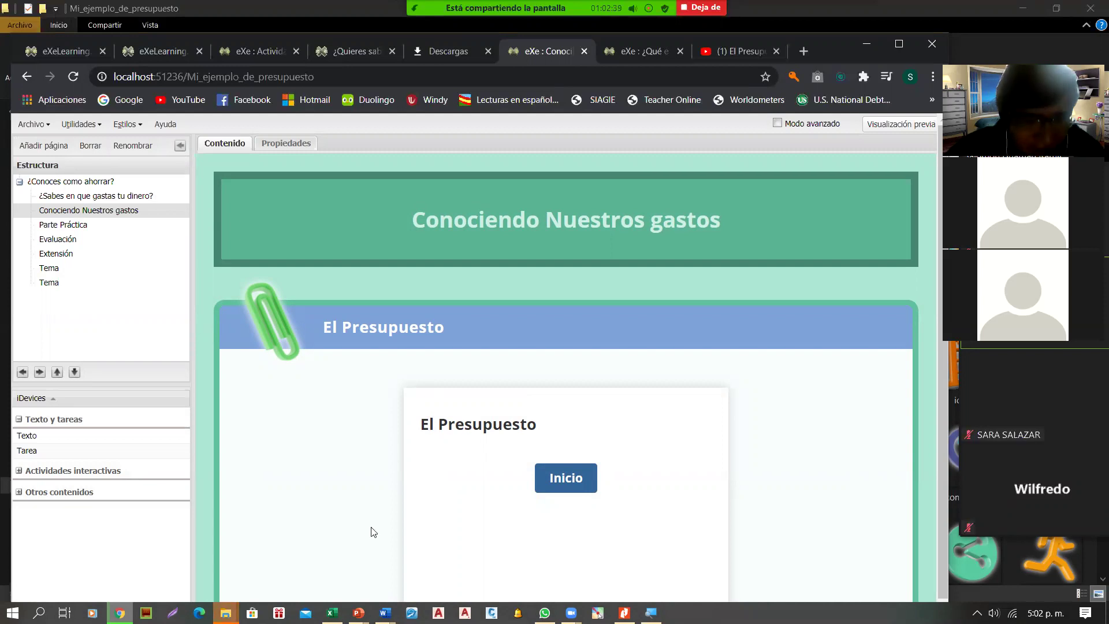
Switch to File Explorer and locate the Mi ejemplo de presupuesto package and the EJEMPLO folder in Tarea Xlearning.
{"action": "mouse_move", "coordinate": [231, 611]}
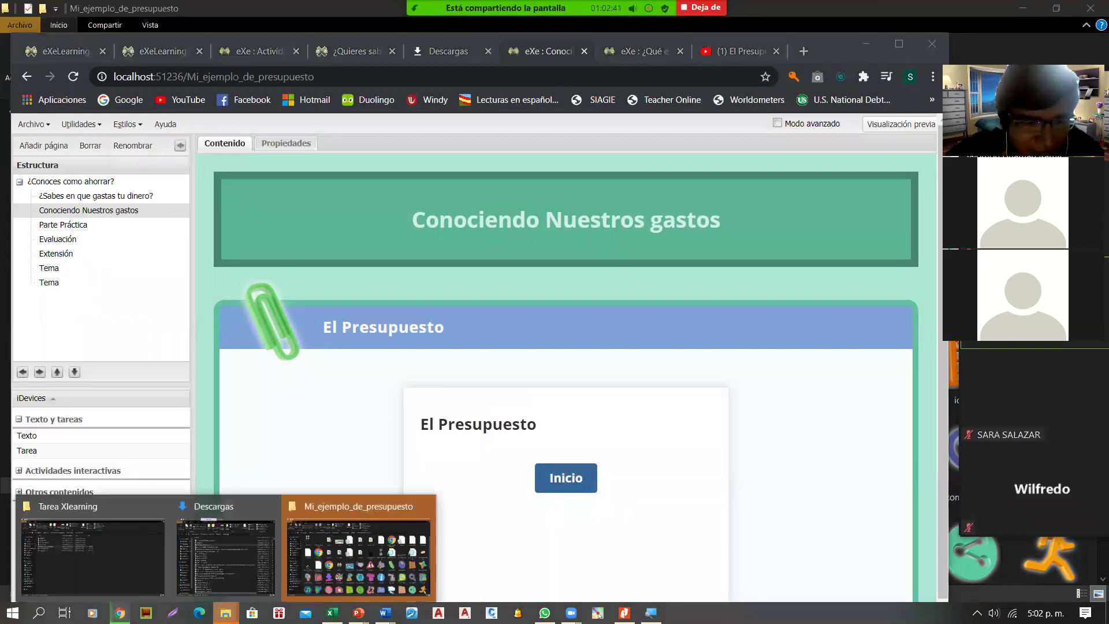
{"action": "left_click", "coordinate": [309, 569]}
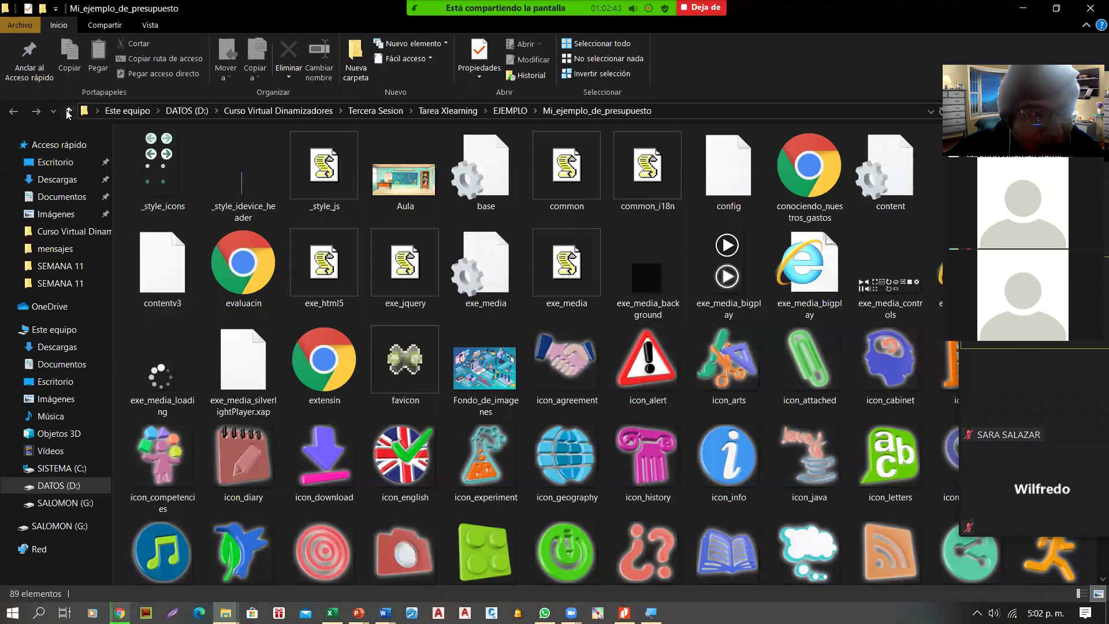
{"action": "left_click", "coordinate": [69, 112]}
{"action": "left_click", "coordinate": [68, 113]}
{"action": "left_click", "coordinate": [68, 113]}
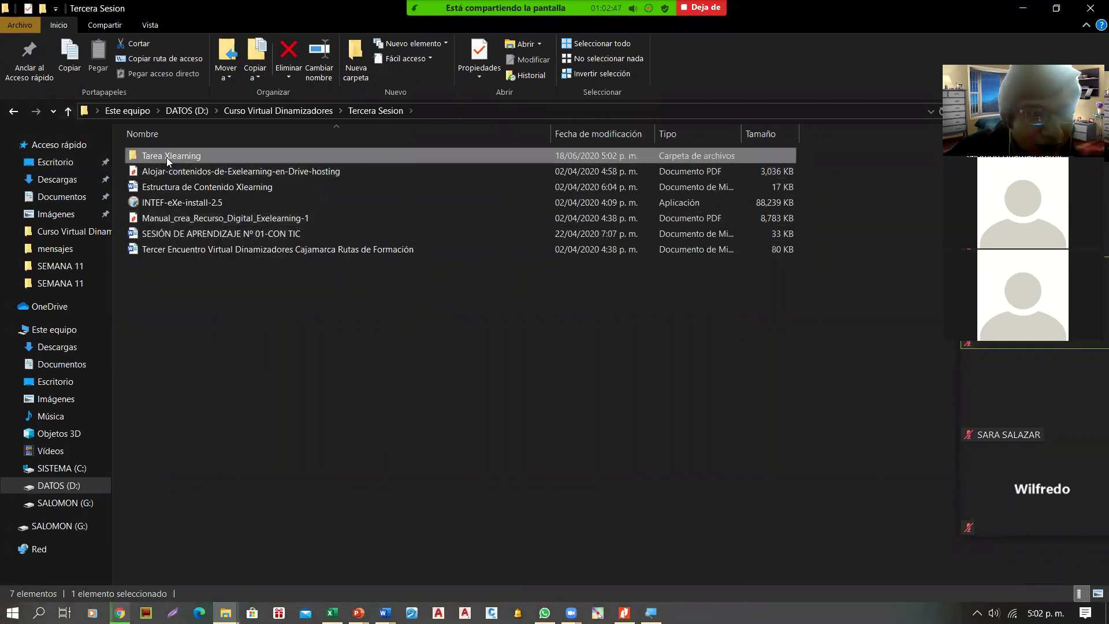
{"action": "double_click", "coordinate": [166, 156]}
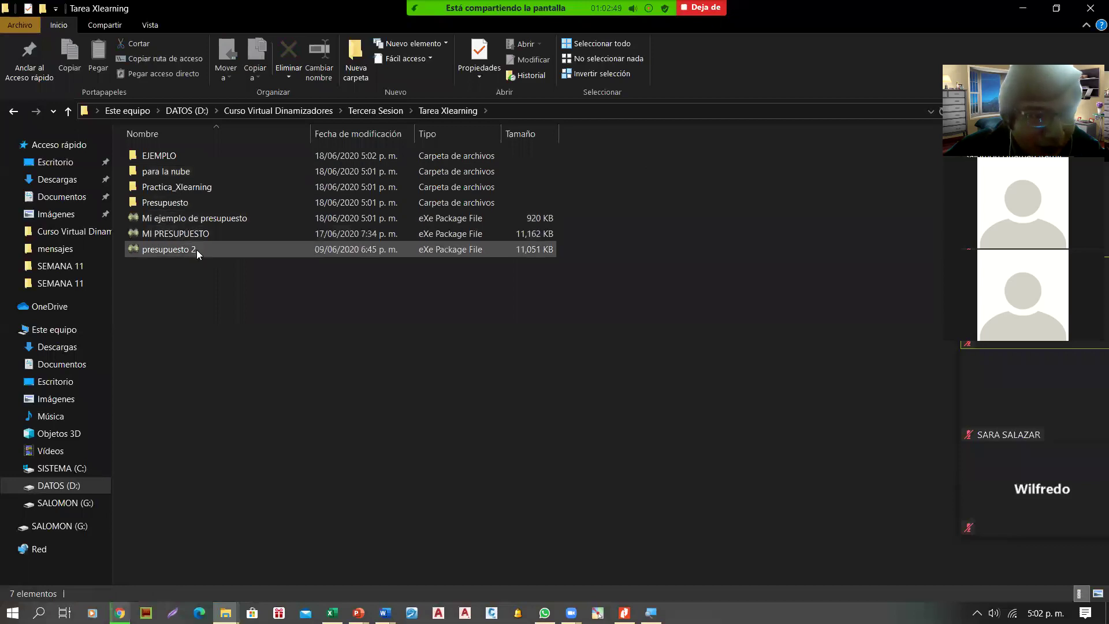
{"action": "left_click", "coordinate": [209, 219]}
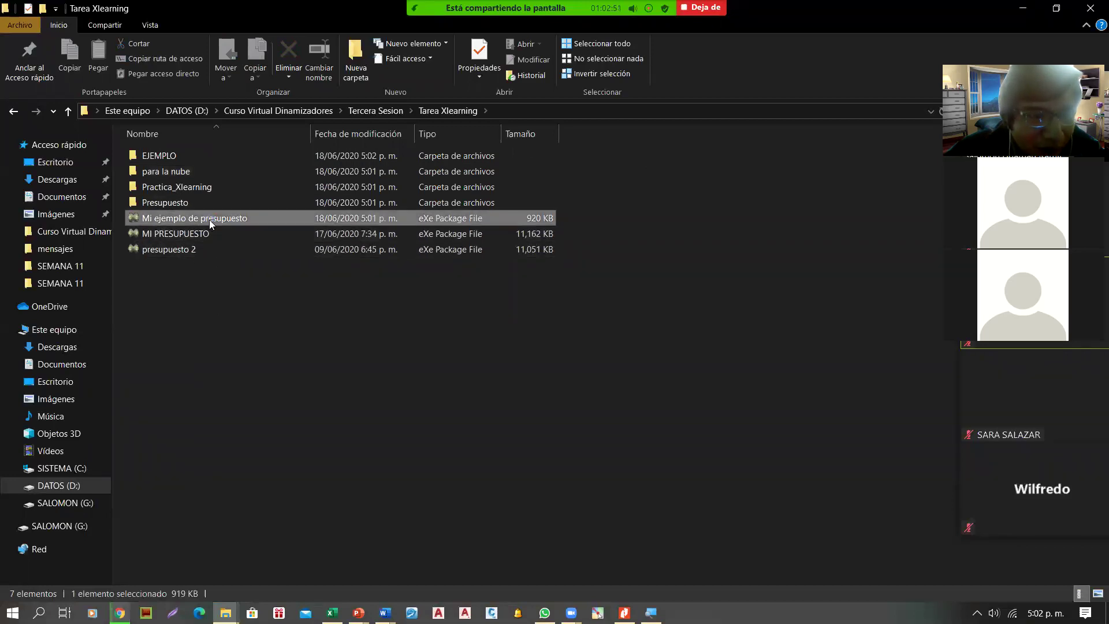
{"action": "left_click", "coordinate": [168, 157]}
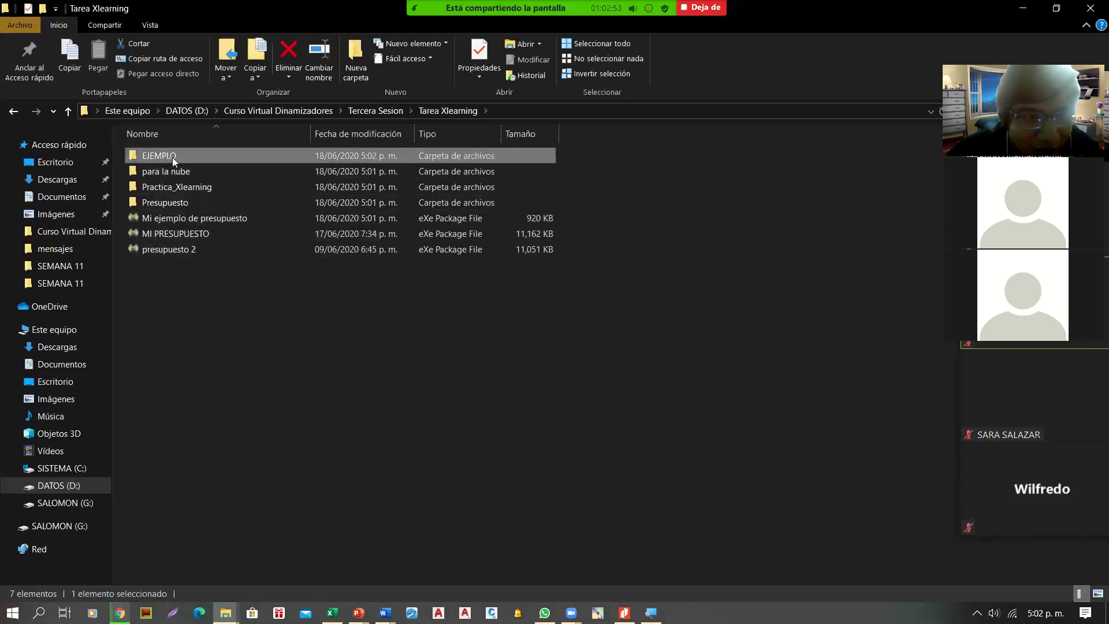
Open the Mi_ejemplo_de_presupuesto folder inside EJEMPLO and examine the exported web site files.
{"action": "double_click", "coordinate": [172, 156]}
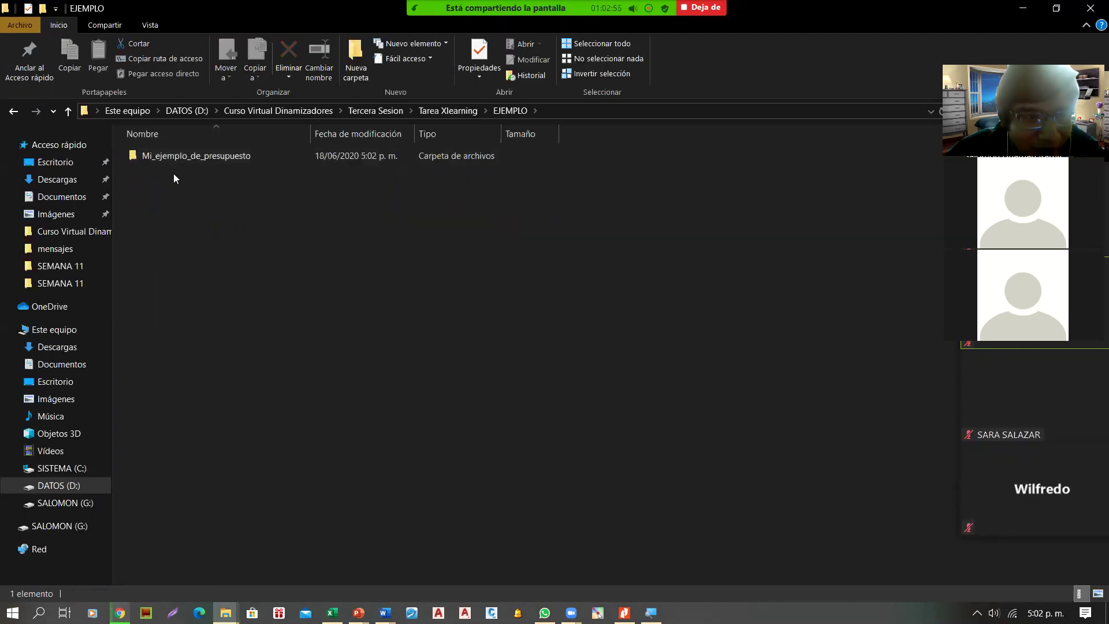
{"action": "double_click", "coordinate": [209, 157]}
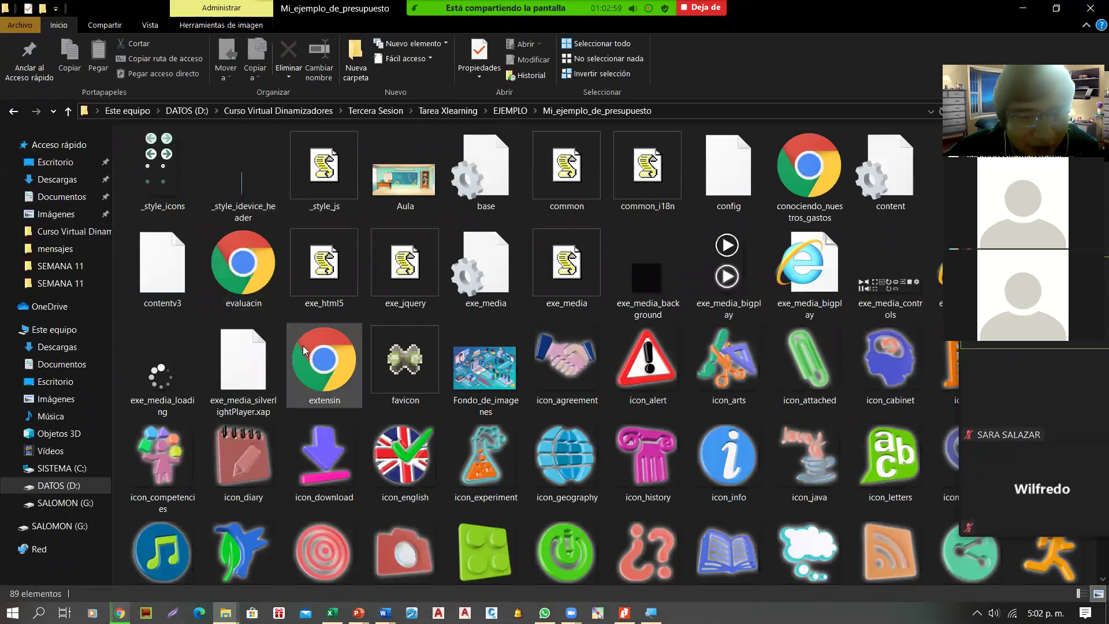
{"action": "scroll", "coordinate": [304, 351], "scroll_direction": "down", "scroll_amount": 5}
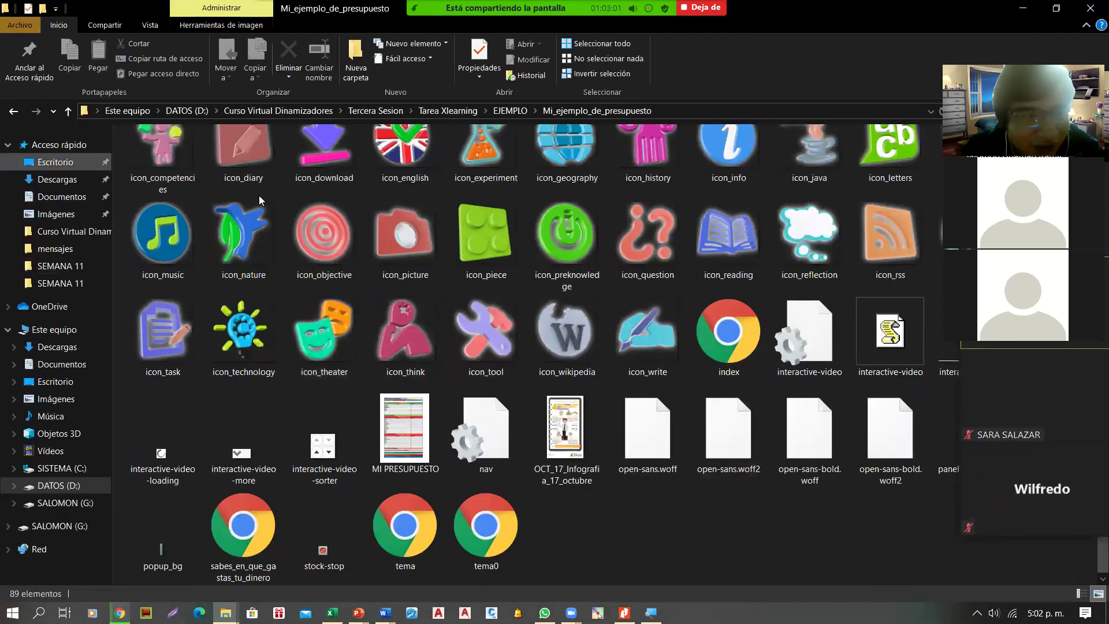
{"action": "scroll", "coordinate": [259, 200], "scroll_direction": "up", "scroll_amount": 5}
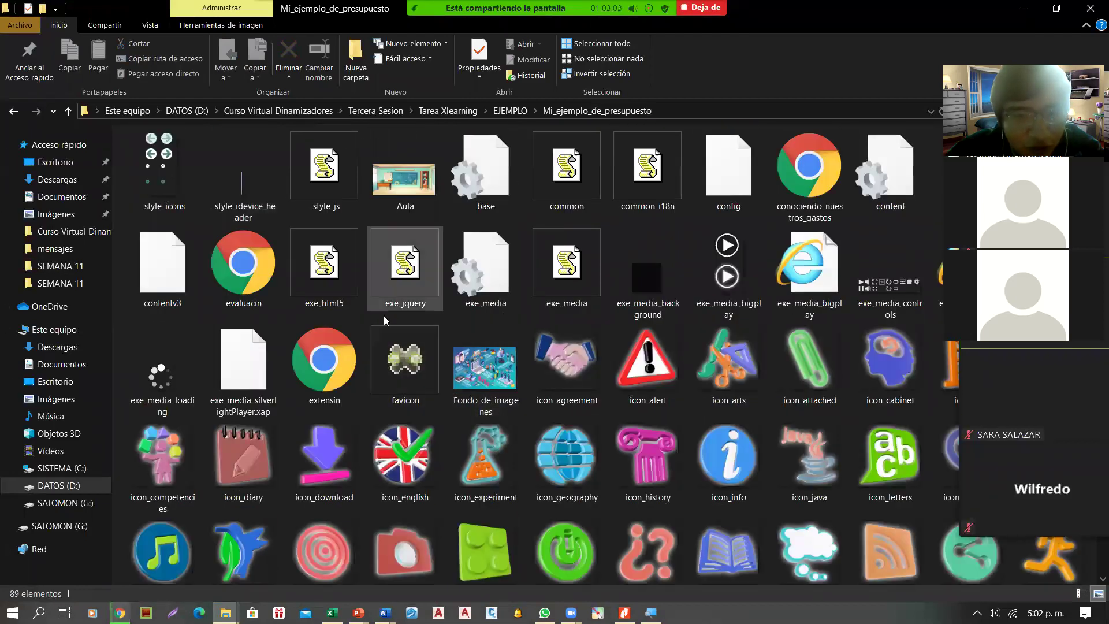
{"action": "scroll", "coordinate": [729, 453], "scroll_direction": "down", "scroll_amount": 5}
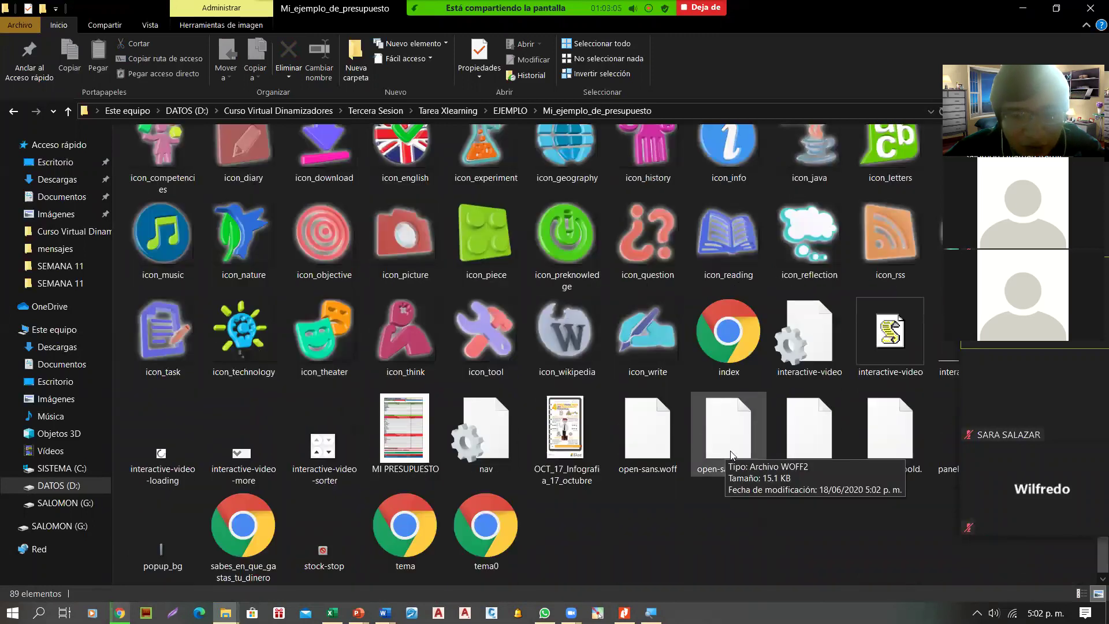
{"action": "scroll", "coordinate": [377, 286], "scroll_direction": "up", "scroll_amount": 5}
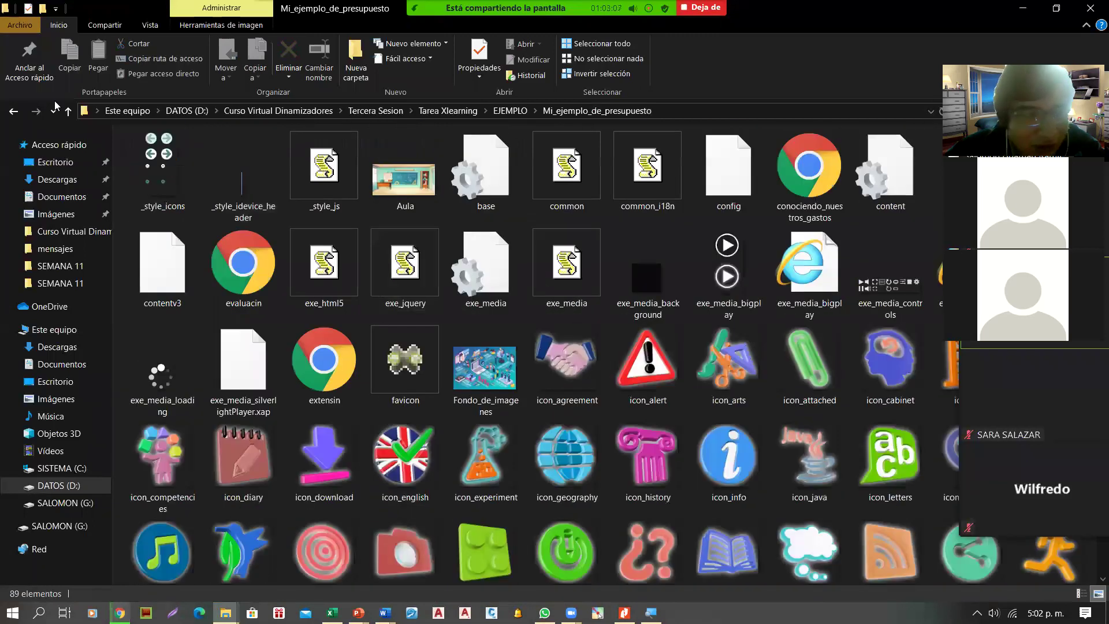
Go back to the Tarea Xlearning folder, visit its parent Tercera Sesion, and reopen Tarea Xlearning.
{"action": "left_click", "coordinate": [14, 111]}
{"action": "left_click", "coordinate": [14, 112]}
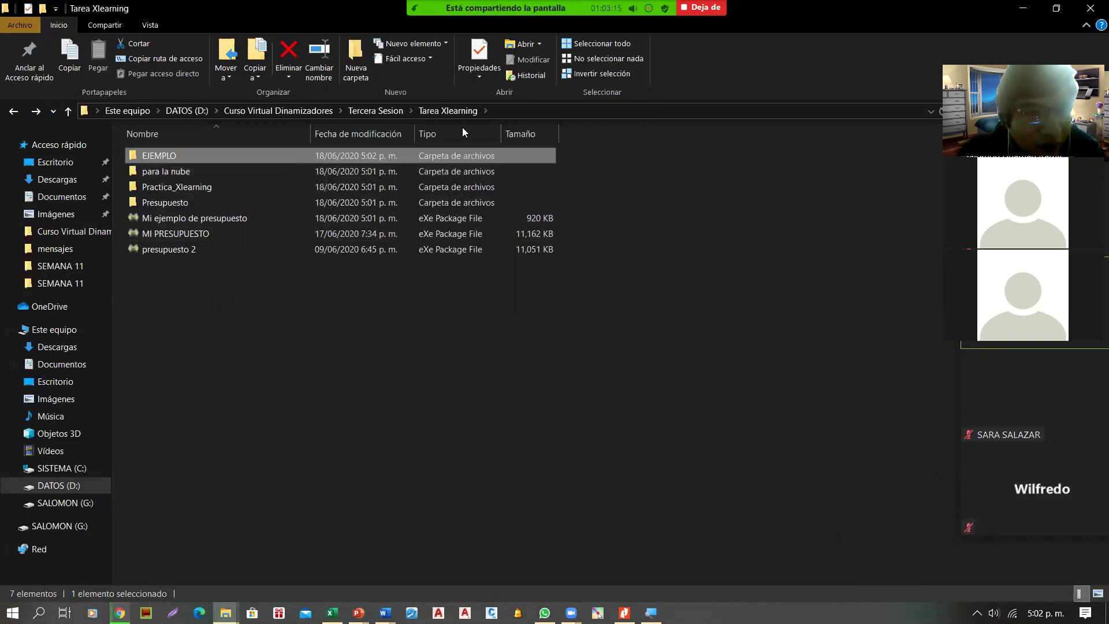
{"action": "left_click", "coordinate": [444, 112]}
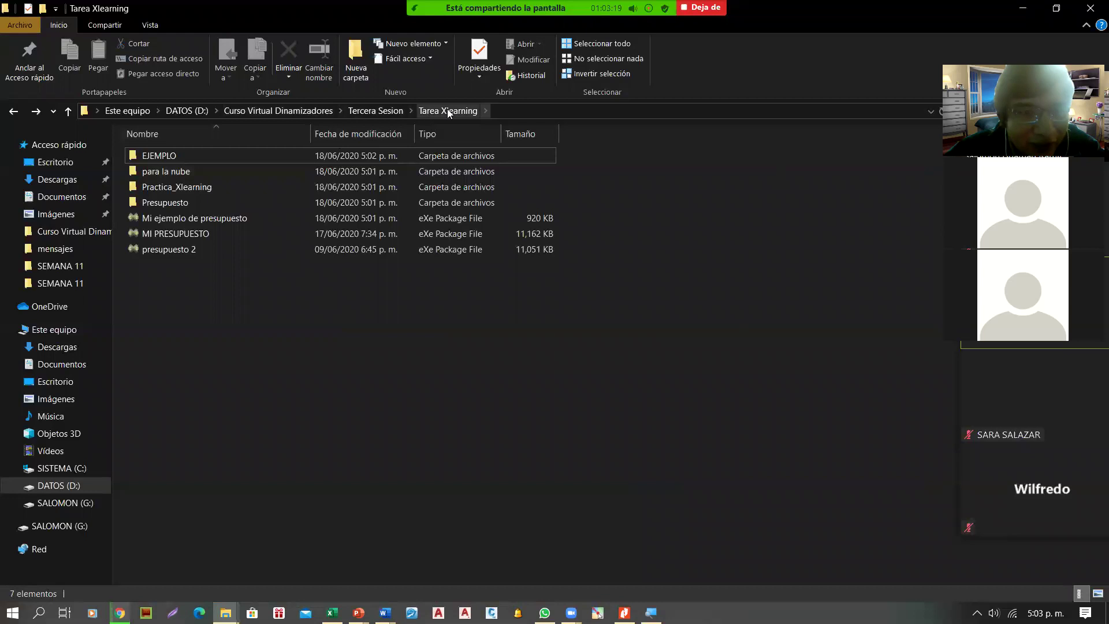
{"action": "left_click", "coordinate": [13, 111]}
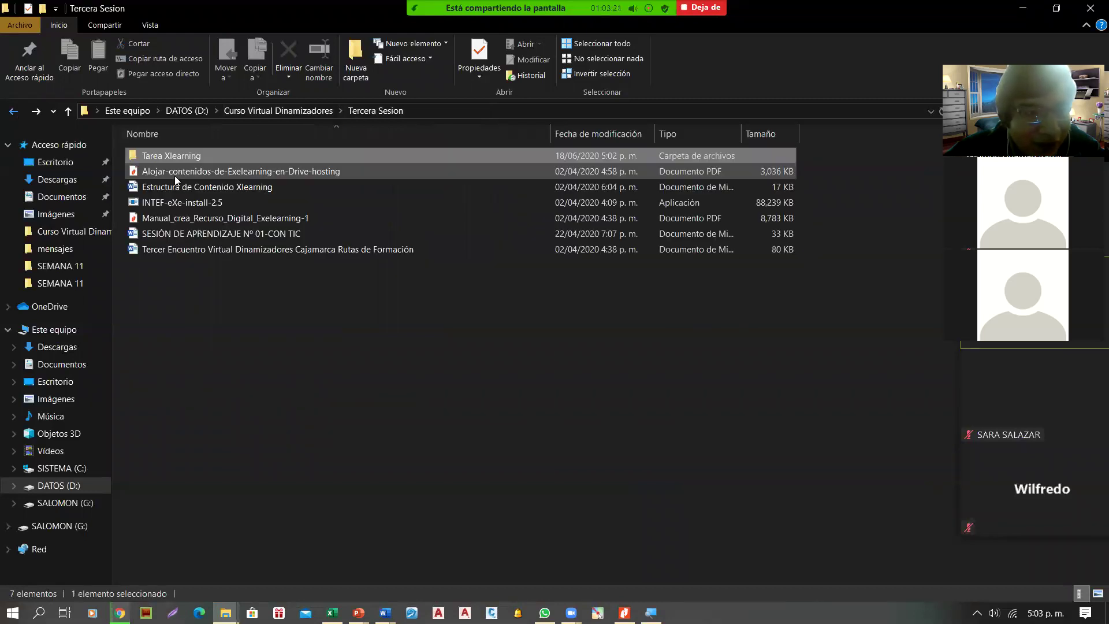
{"action": "double_click", "coordinate": [195, 155]}
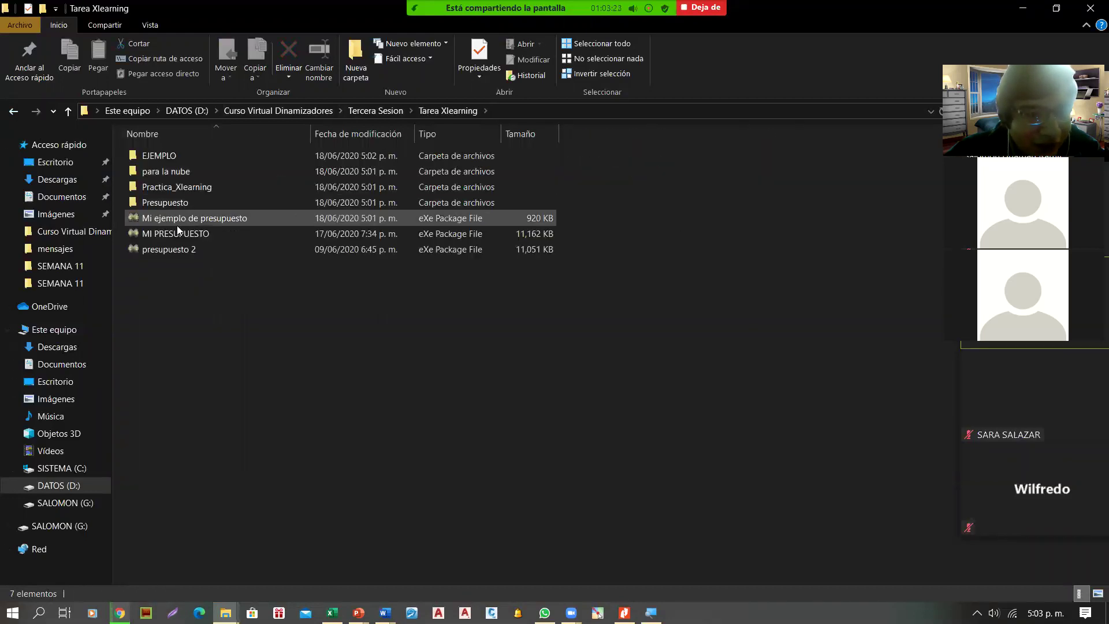
Open the EJEMPLO folder, view the available actions for the Mi_ejemplo_de_presupuesto folder, and leave that folder selected.
{"action": "double_click", "coordinate": [160, 159]}
{"action": "left_click", "coordinate": [202, 156]}
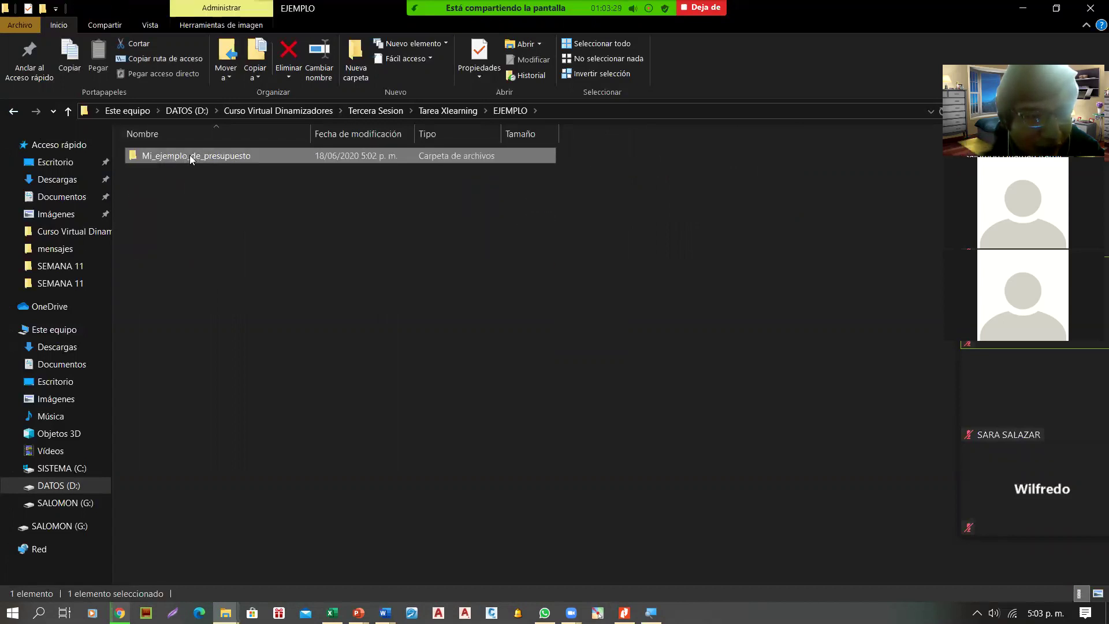
{"action": "right_click", "coordinate": [180, 155]}
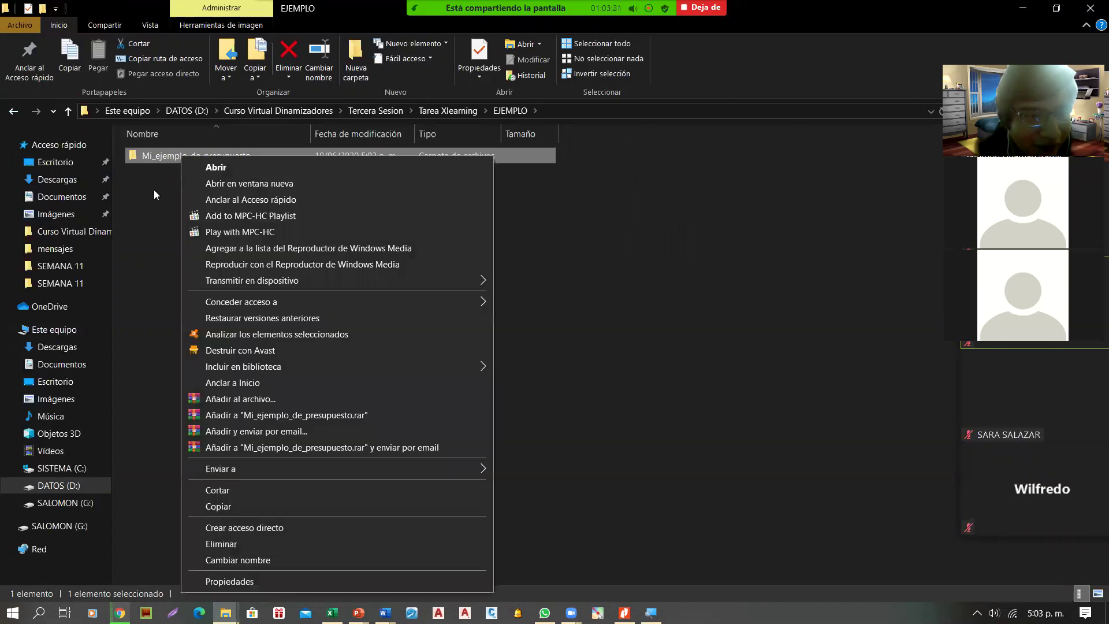
{"action": "left_click", "coordinate": [154, 189]}
{"action": "left_click", "coordinate": [167, 156]}
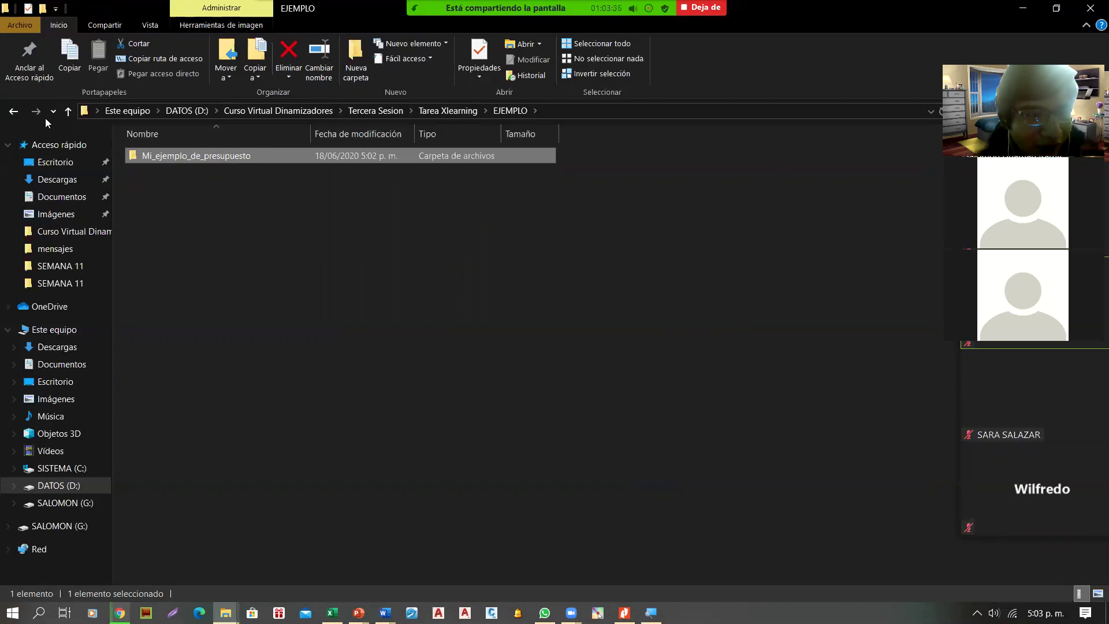
Return to the Tarea Xlearning folder in File Explorer and switch back to the eXeLearning project in Chrome.
{"action": "left_click", "coordinate": [13, 112]}
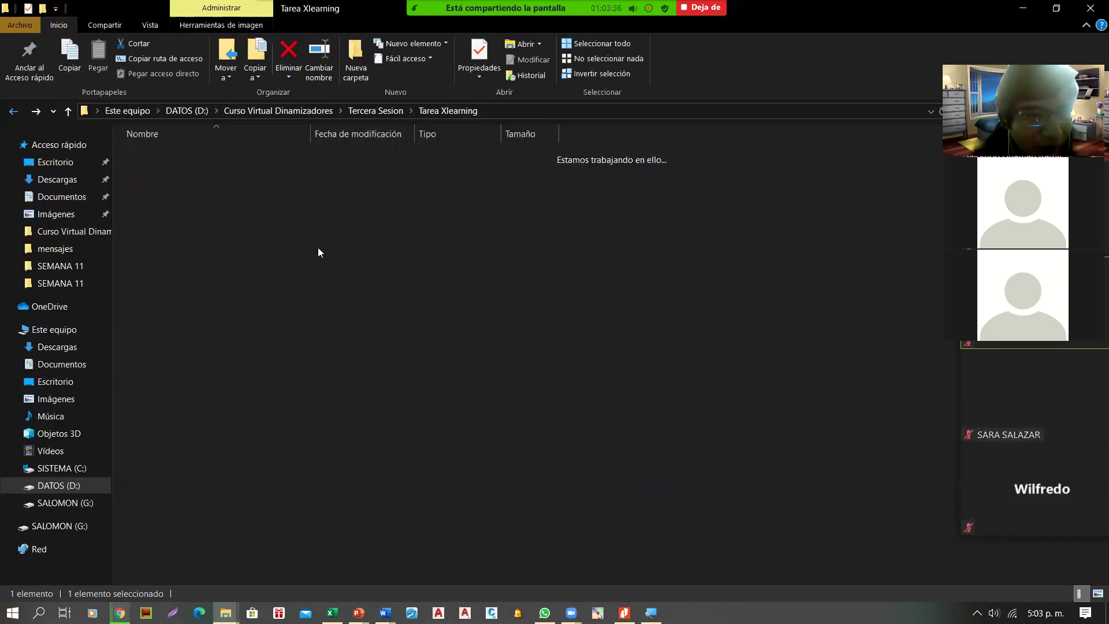
{"action": "right_click", "coordinate": [298, 354]}
{"action": "left_click", "coordinate": [343, 410]}
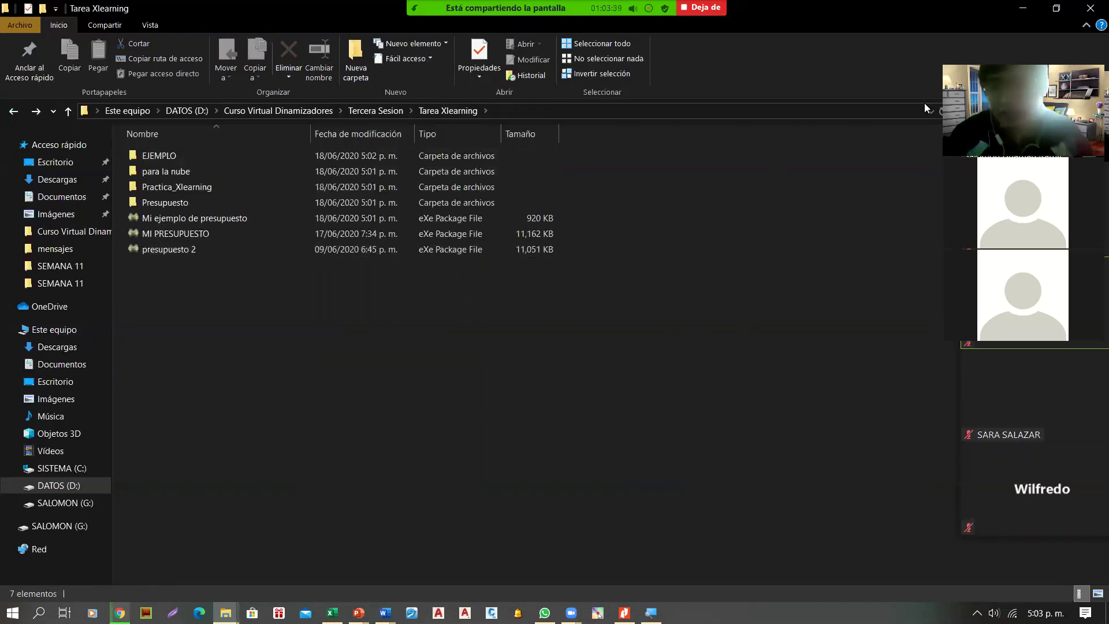
{"action": "key", "text": "alt+Tab"}
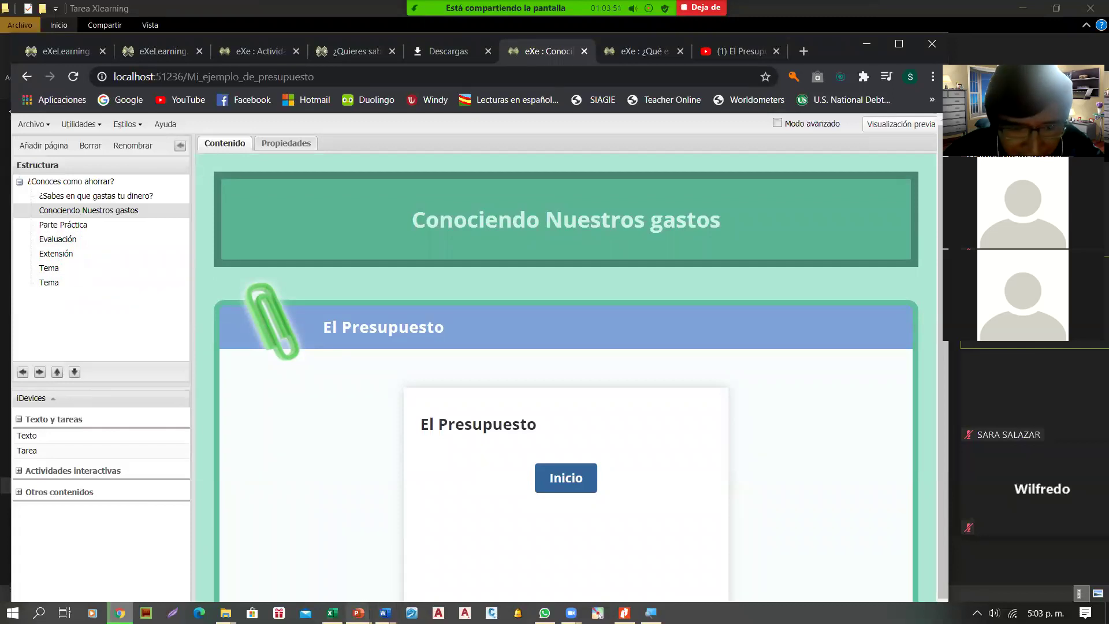
Switch to File Explorer, go up to Curso Virtual Dinamizadores, and open WhatsApp Image 2020-06-12 at 12.01.17 AM from the mensajes folder.
{"action": "mouse_move", "coordinate": [332, 612]}
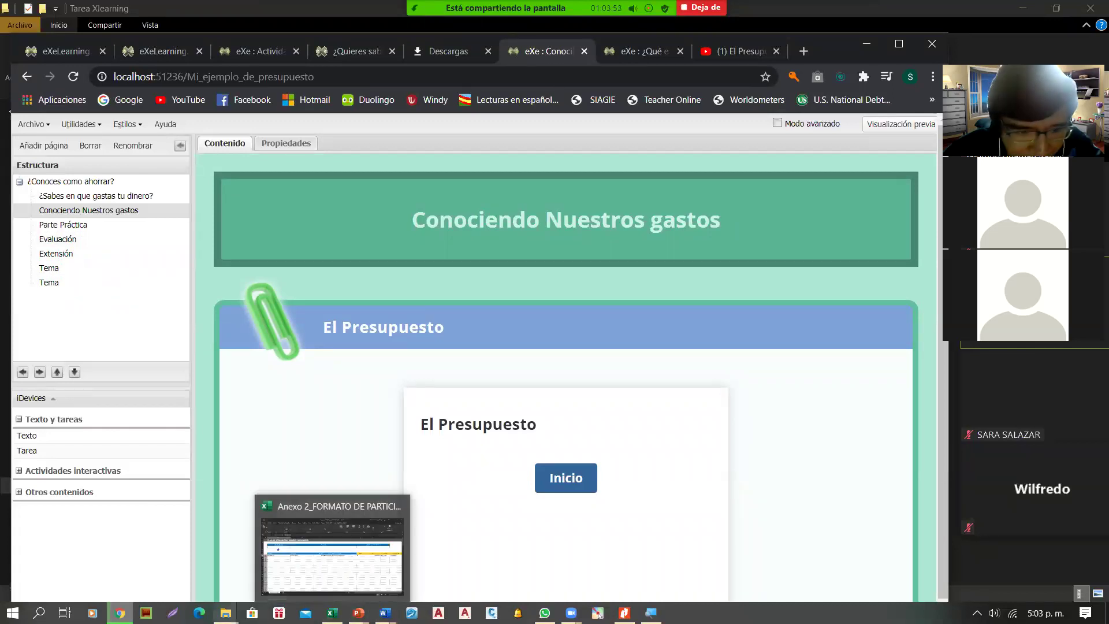
{"action": "mouse_move", "coordinate": [226, 613]}
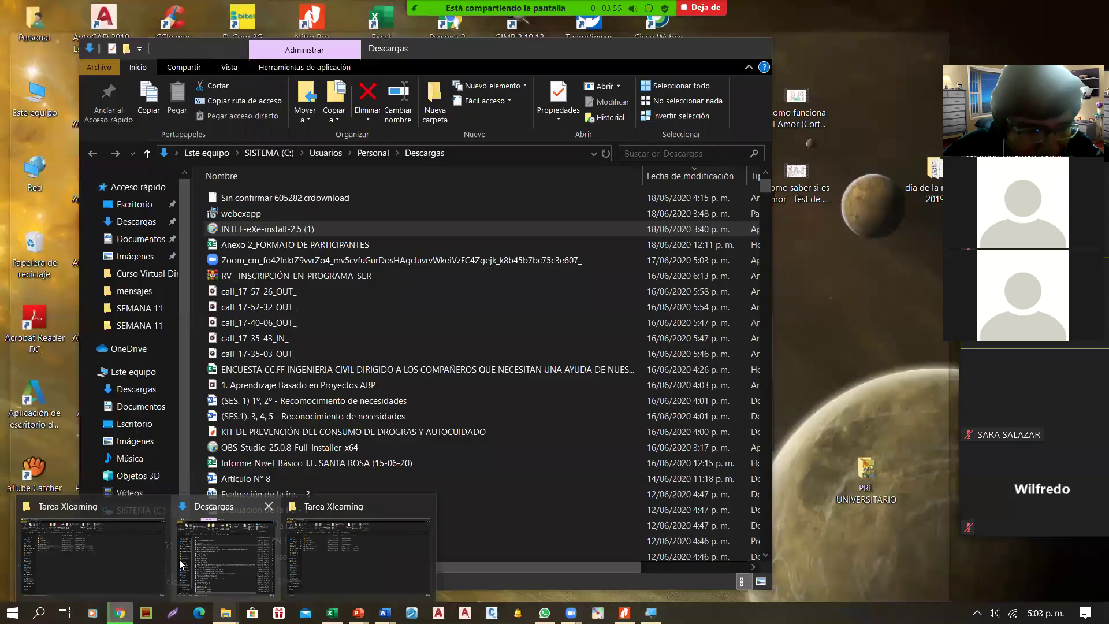
{"action": "left_click", "coordinate": [127, 558]}
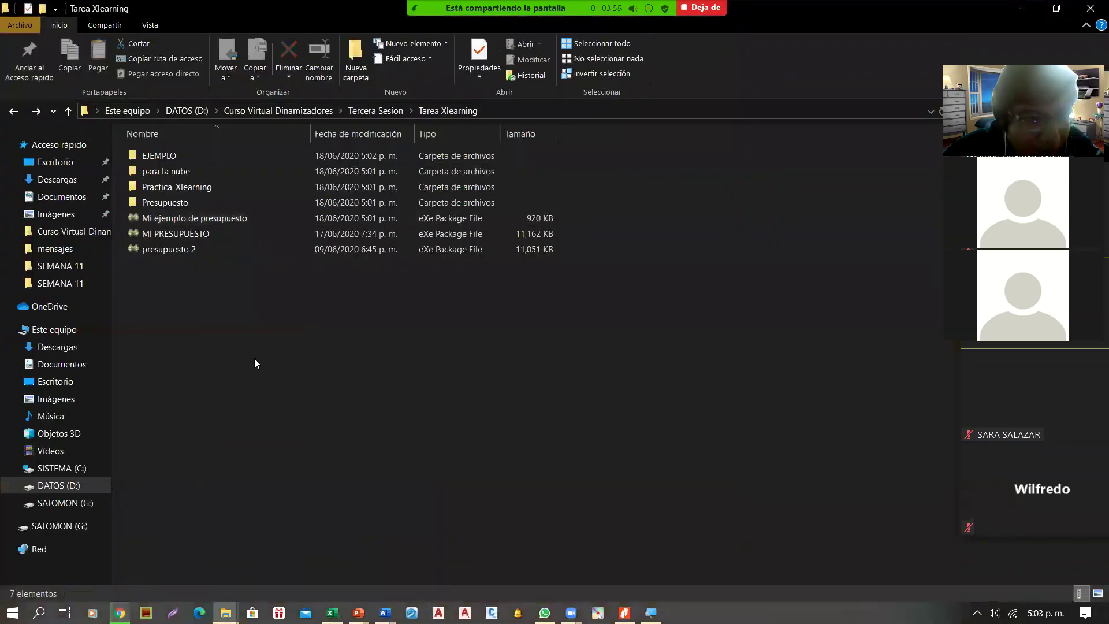
{"action": "left_click", "coordinate": [12, 113]}
{"action": "left_click", "coordinate": [8, 118]}
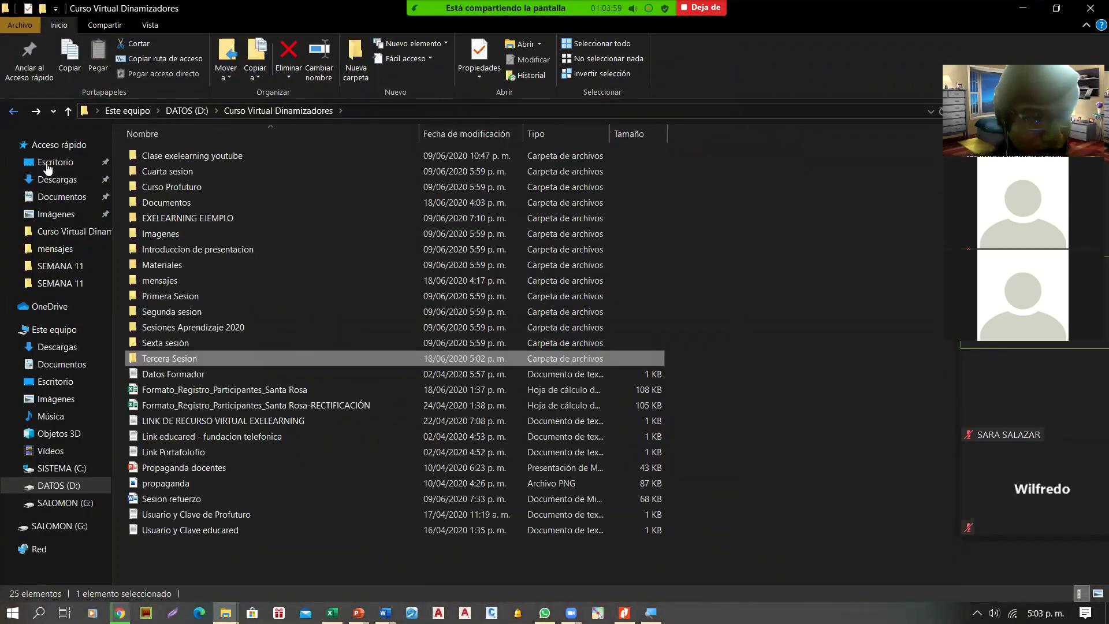
{"action": "double_click", "coordinate": [171, 281]}
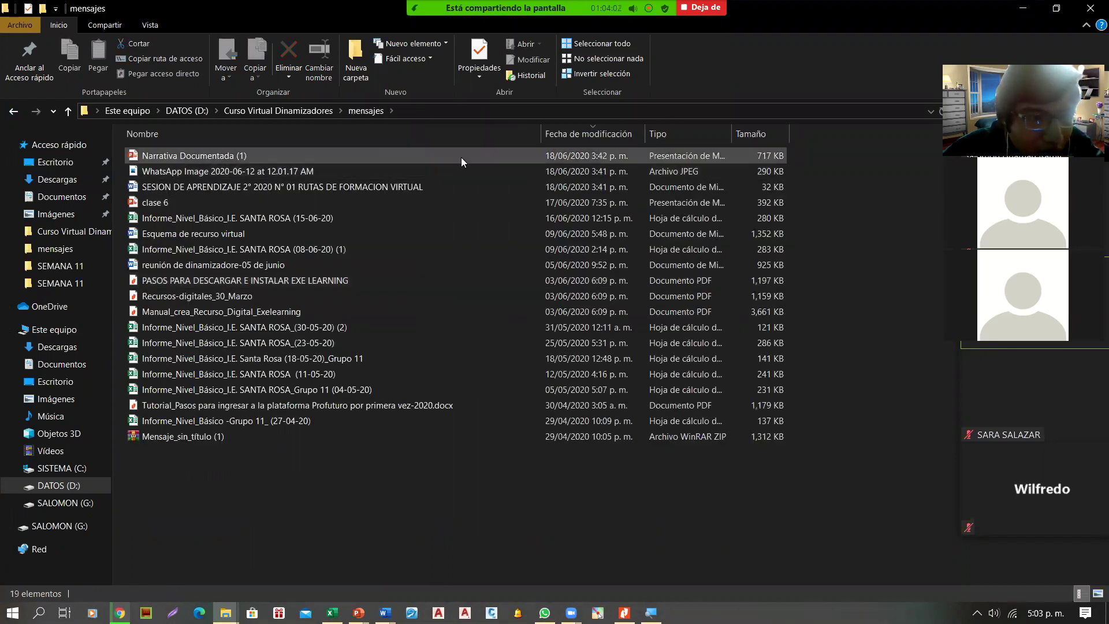
{"action": "left_click", "coordinate": [232, 174]}
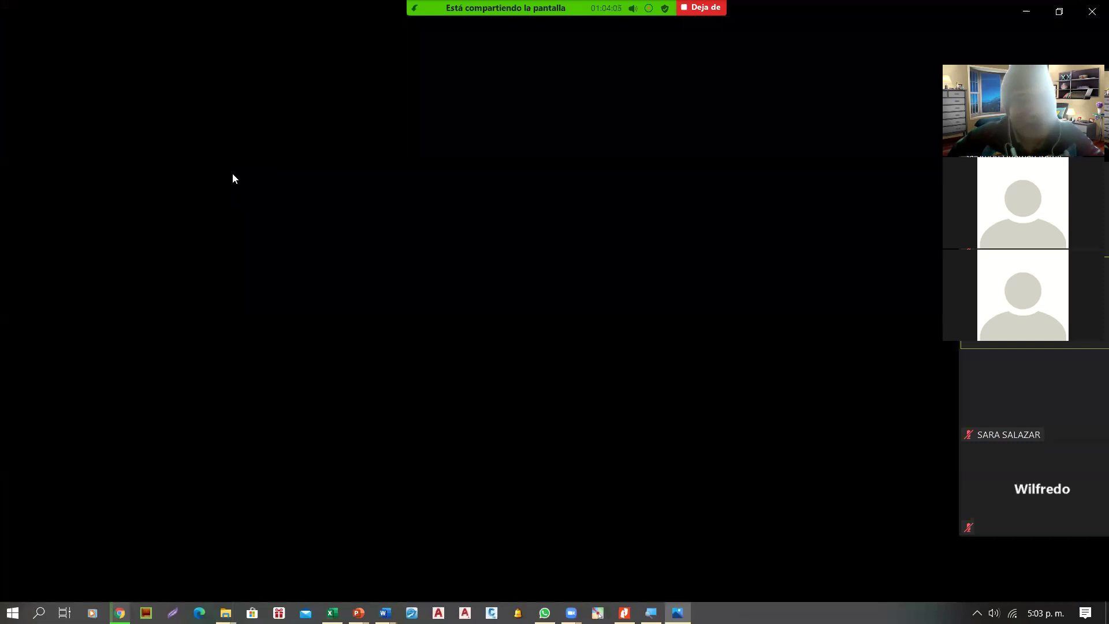
Examine the learning-session evaluation rubric in the image, covering its five indicators and performance levels, and close the image.
{"action": "scroll", "coordinate": [654, 273], "scroll_direction": "up", "scroll_amount": 3}
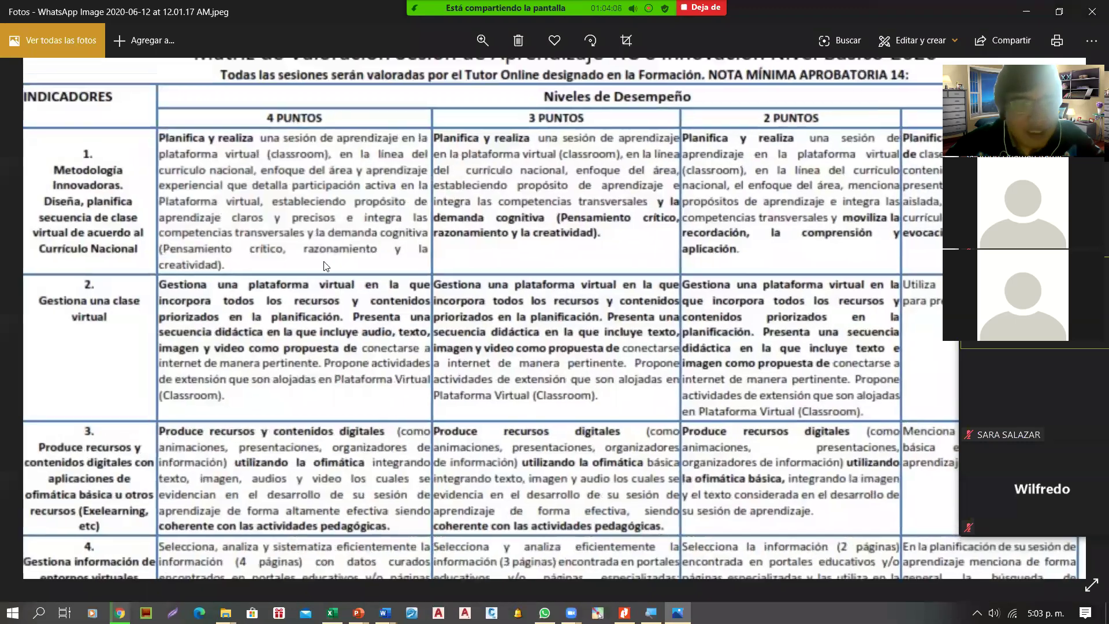
{"action": "left_click_drag", "start_coordinate": [331, 216], "coordinate": [328, 322]}
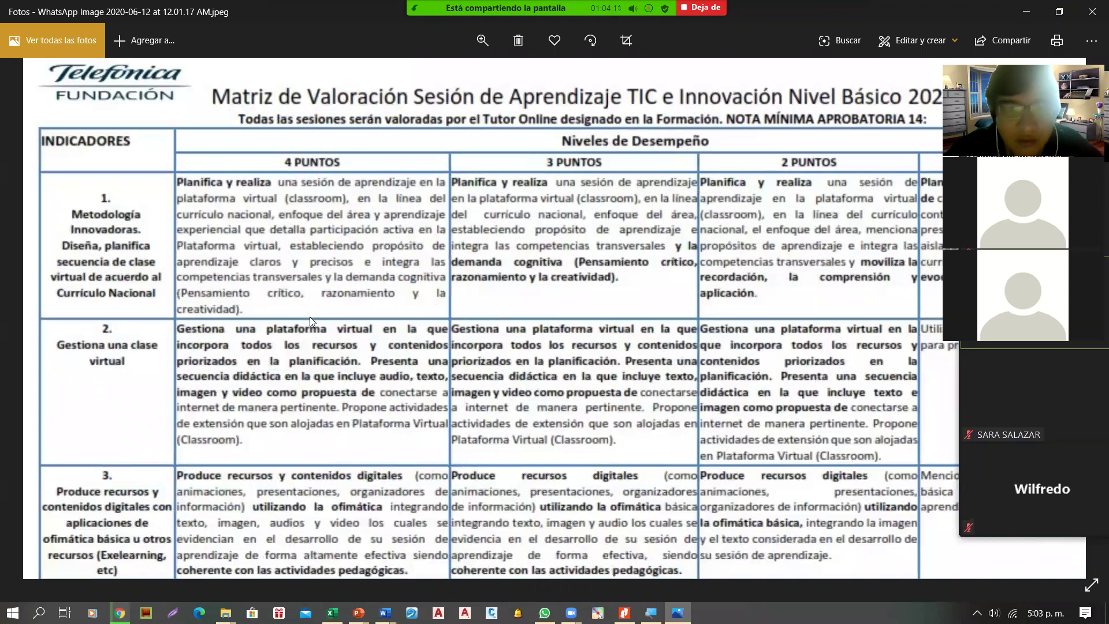
{"action": "scroll", "coordinate": [315, 283], "scroll_direction": "down", "scroll_amount": 3}
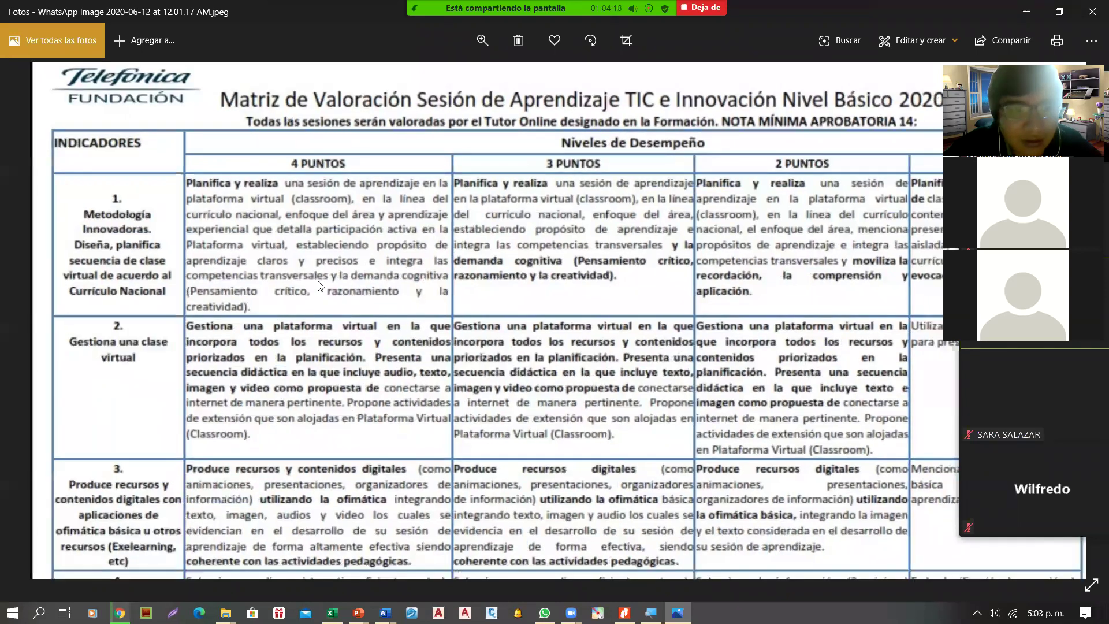
{"action": "scroll", "coordinate": [390, 254], "scroll_direction": "up", "scroll_amount": 3}
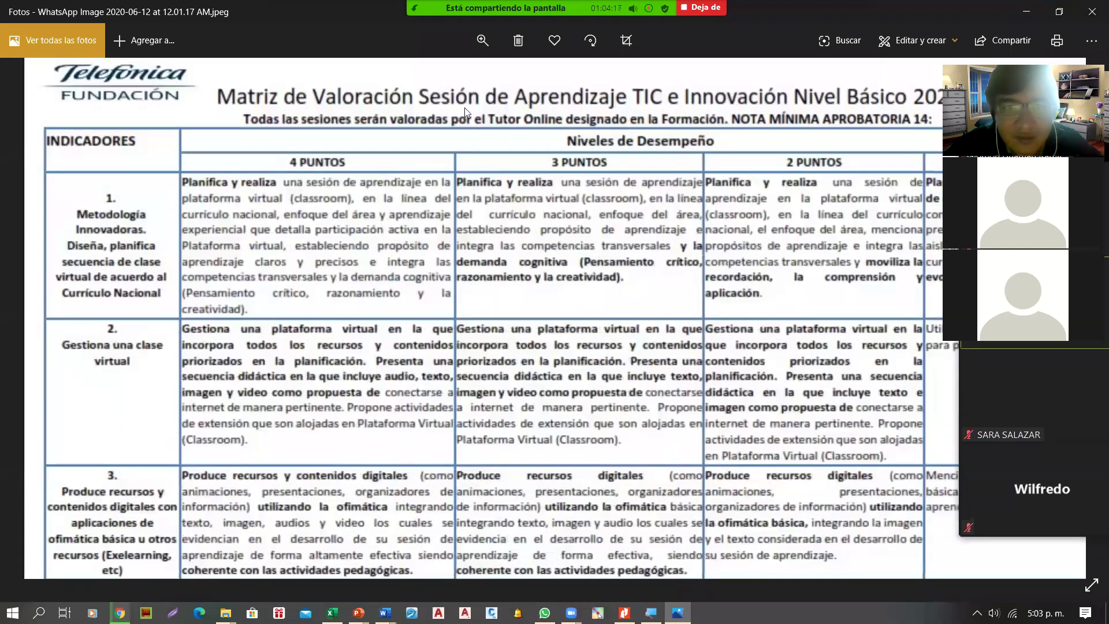
{"action": "scroll", "coordinate": [624, 165], "scroll_direction": "down", "scroll_amount": 3}
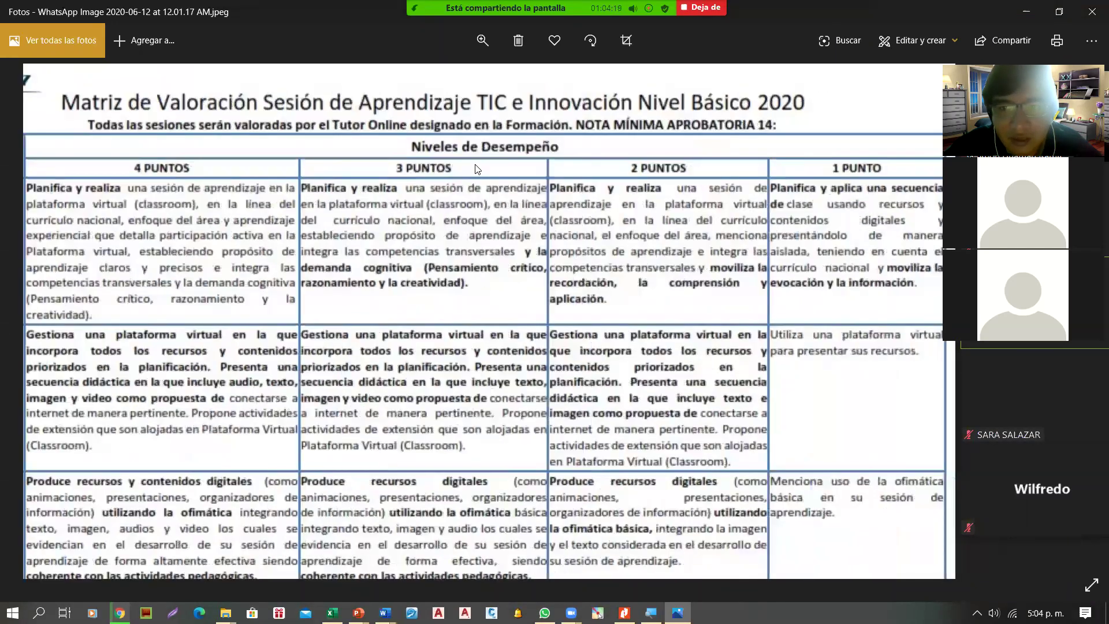
{"action": "scroll", "coordinate": [751, 144], "scroll_direction": "up", "scroll_amount": 3}
{"action": "scroll", "coordinate": [324, 184], "scroll_direction": "down", "scroll_amount": 2}
{"action": "scroll", "coordinate": [325, 184], "scroll_direction": "up", "scroll_amount": 2}
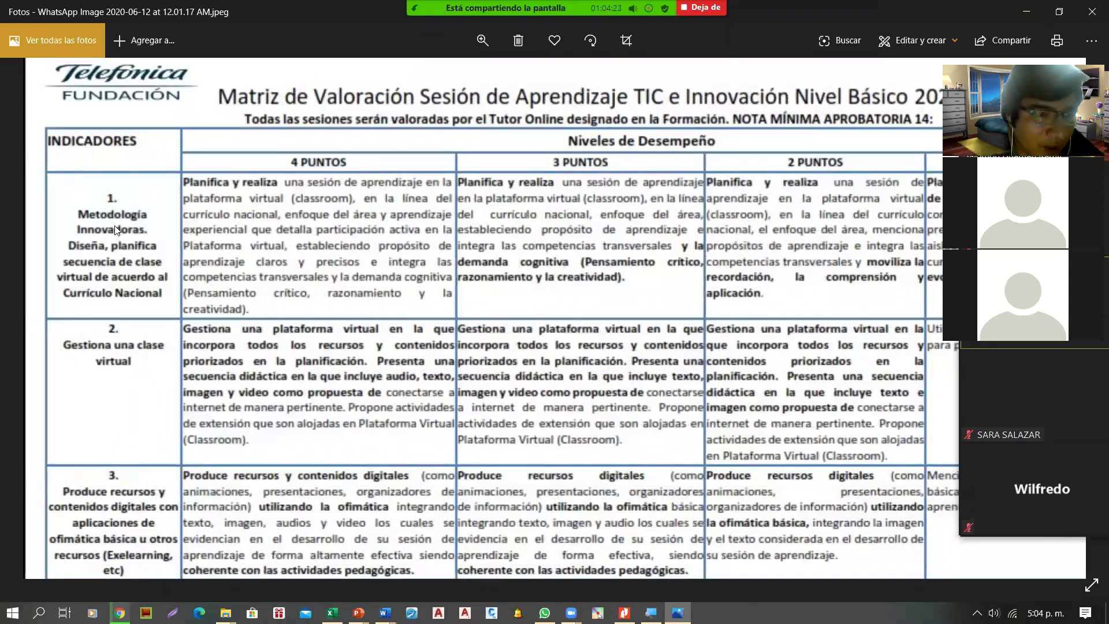
{"action": "scroll", "coordinate": [180, 361], "scroll_direction": "down", "scroll_amount": 2}
{"action": "scroll", "coordinate": [143, 258], "scroll_direction": "up", "scroll_amount": 2}
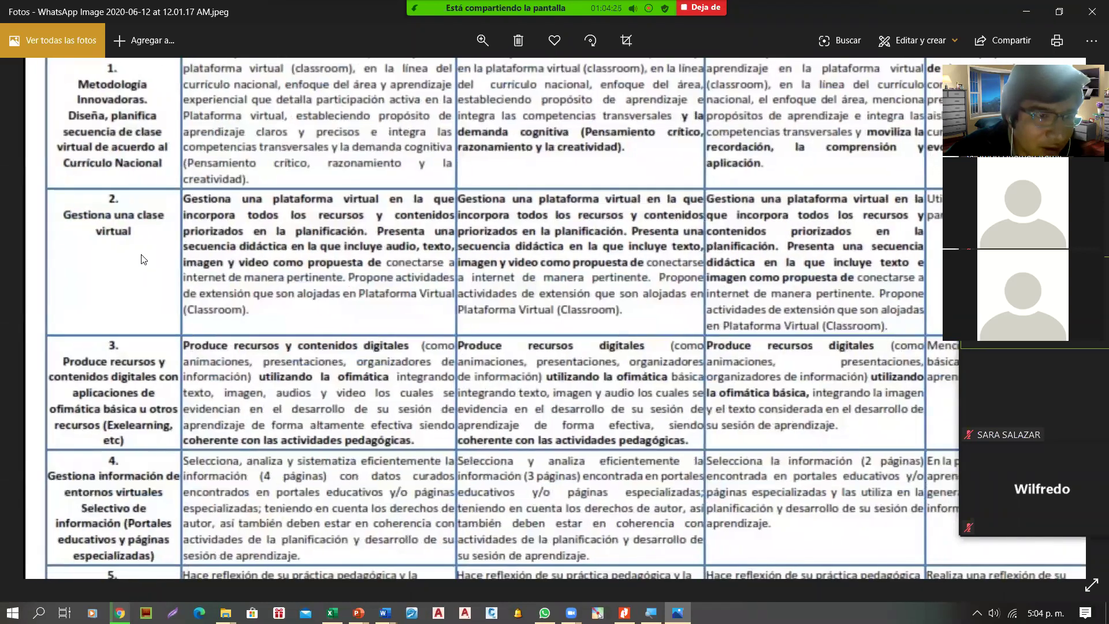
{"action": "scroll", "coordinate": [173, 299], "scroll_direction": "down", "scroll_amount": 2}
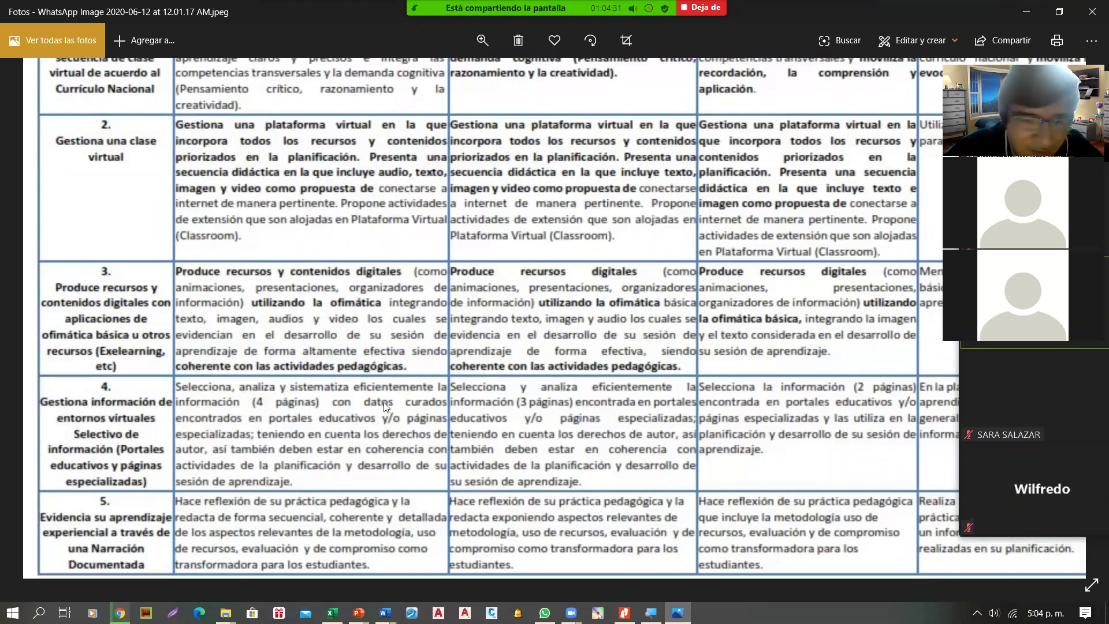
{"action": "scroll", "coordinate": [350, 260], "scroll_direction": "down", "scroll_amount": 2}
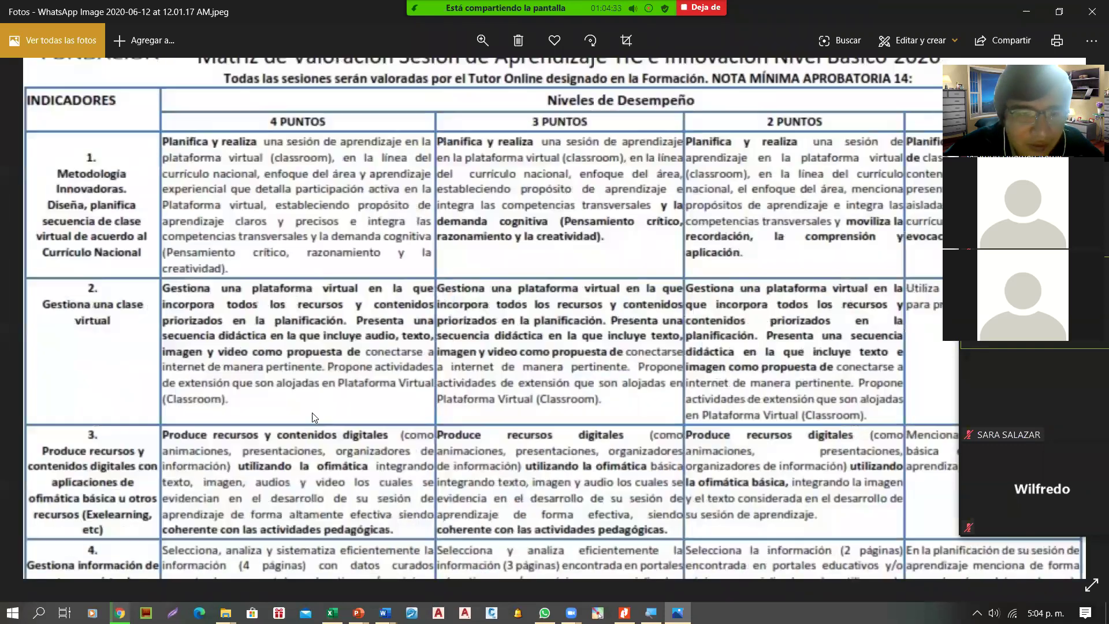
{"action": "scroll", "coordinate": [201, 227], "scroll_direction": "up", "scroll_amount": 2}
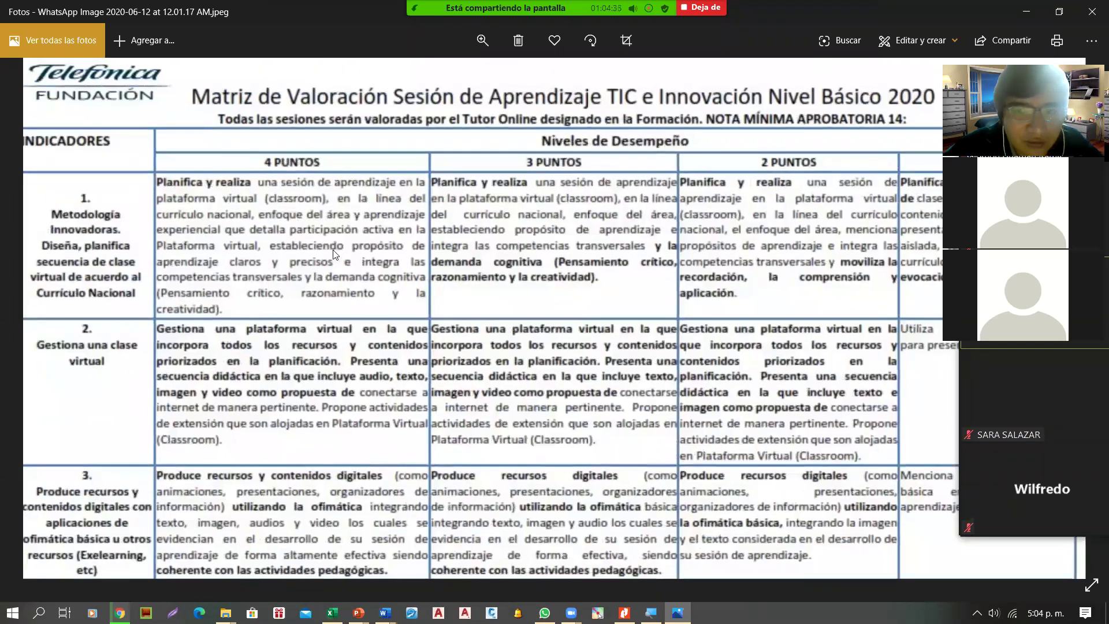
{"action": "scroll", "coordinate": [333, 255], "scroll_direction": "down", "scroll_amount": 2}
{"action": "scroll", "coordinate": [366, 243], "scroll_direction": "up", "scroll_amount": 2}
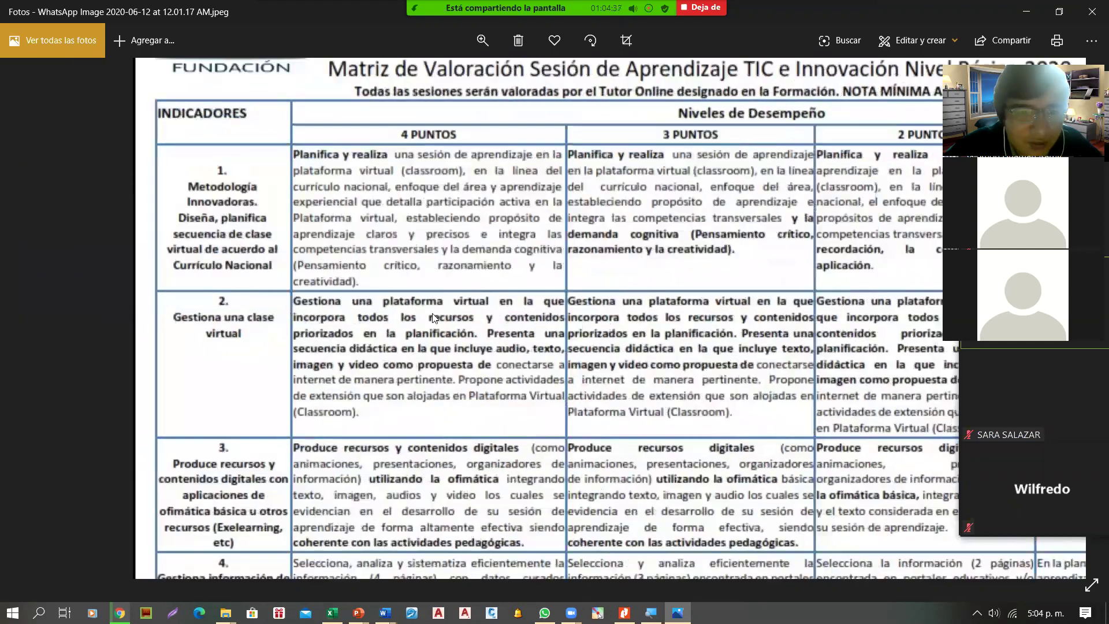
{"action": "left_click_drag", "start_coordinate": [434, 317], "coordinate": [315, 164]}
{"action": "left_click_drag", "start_coordinate": [302, 478], "coordinate": [316, 360]}
{"action": "scroll", "coordinate": [316, 359], "scroll_direction": "up", "scroll_amount": 5}
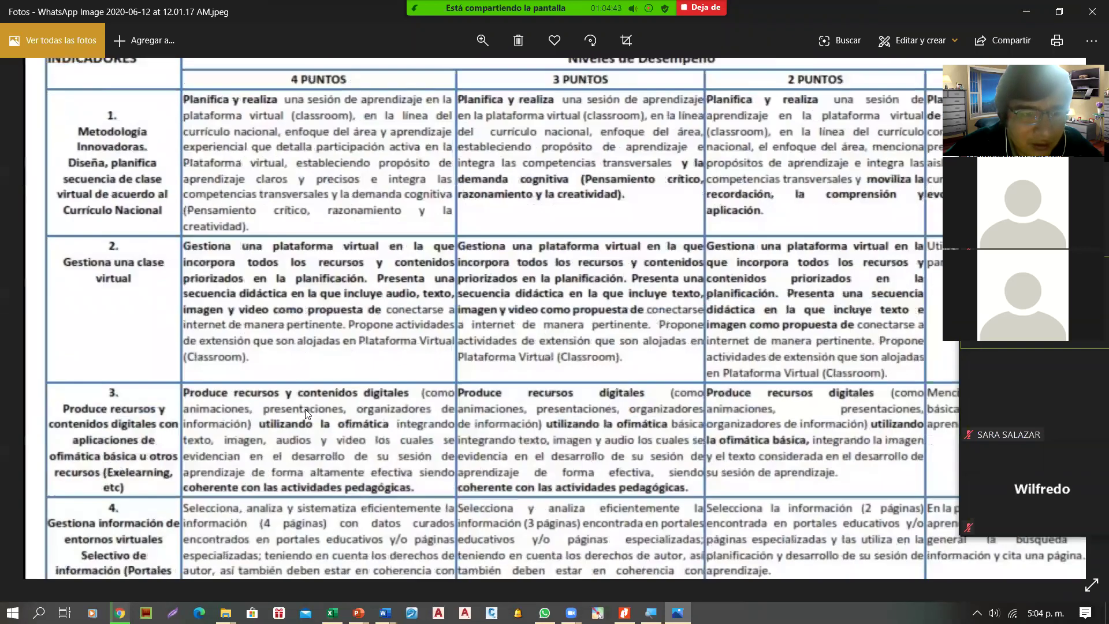
{"action": "scroll", "coordinate": [262, 291], "scroll_direction": "up", "scroll_amount": 2}
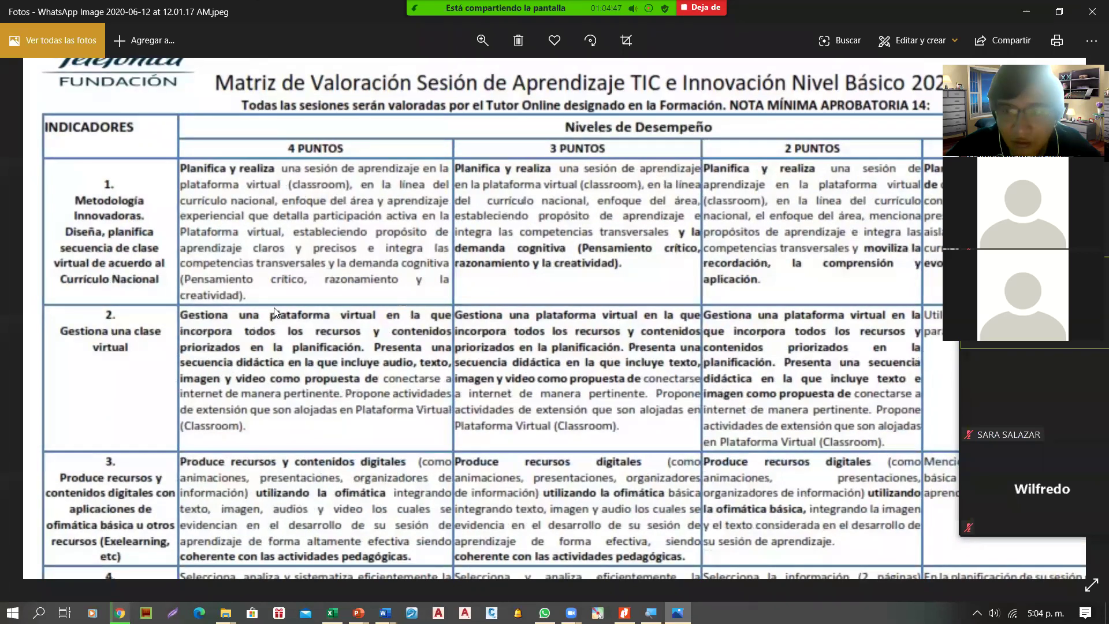
{"action": "left_click", "coordinate": [1092, 11]}
Return to the Tarea Xlearning folder in File Explorer and open EJEMPLO to check the exported Mi_ejemplo_de_presupuesto folder.
{"action": "left_click", "coordinate": [119, 612]}
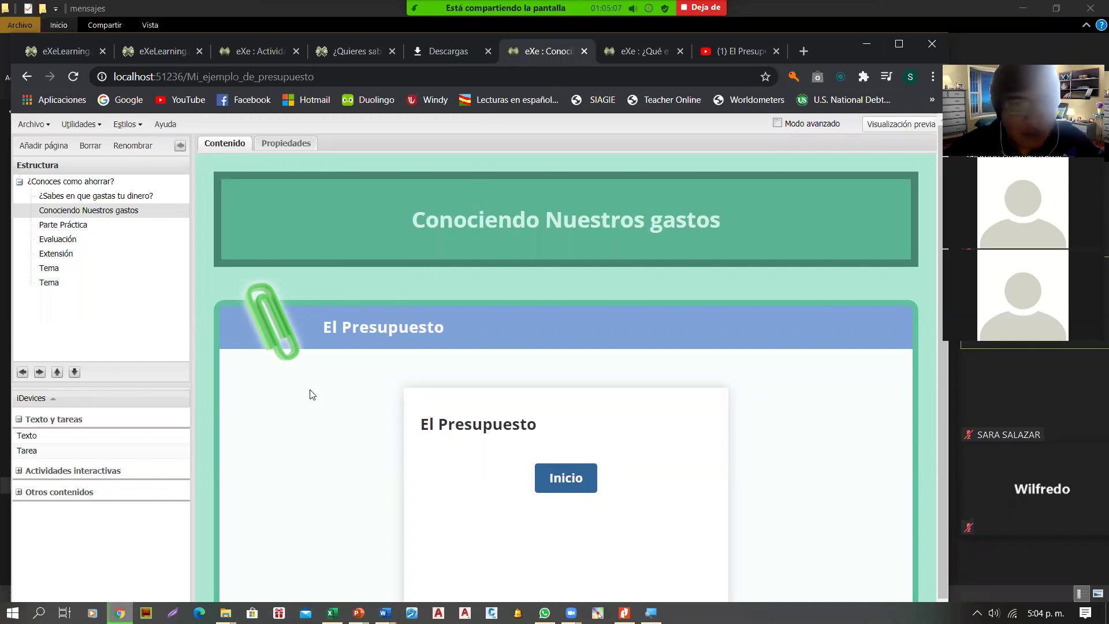
{"action": "left_click", "coordinate": [225, 612]}
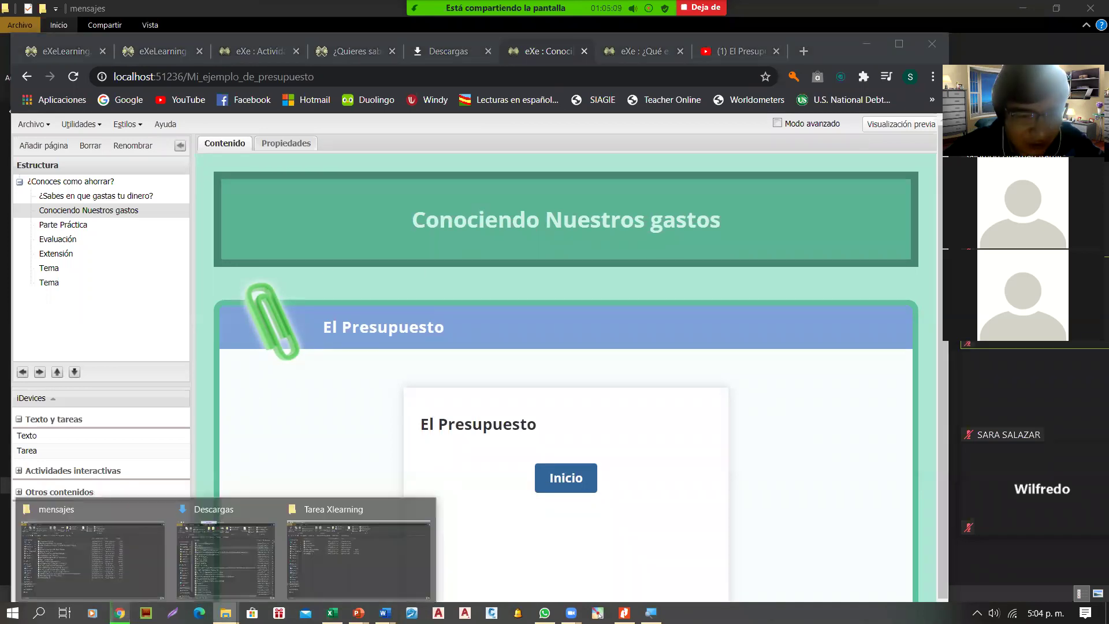
{"action": "left_click", "coordinate": [348, 552]}
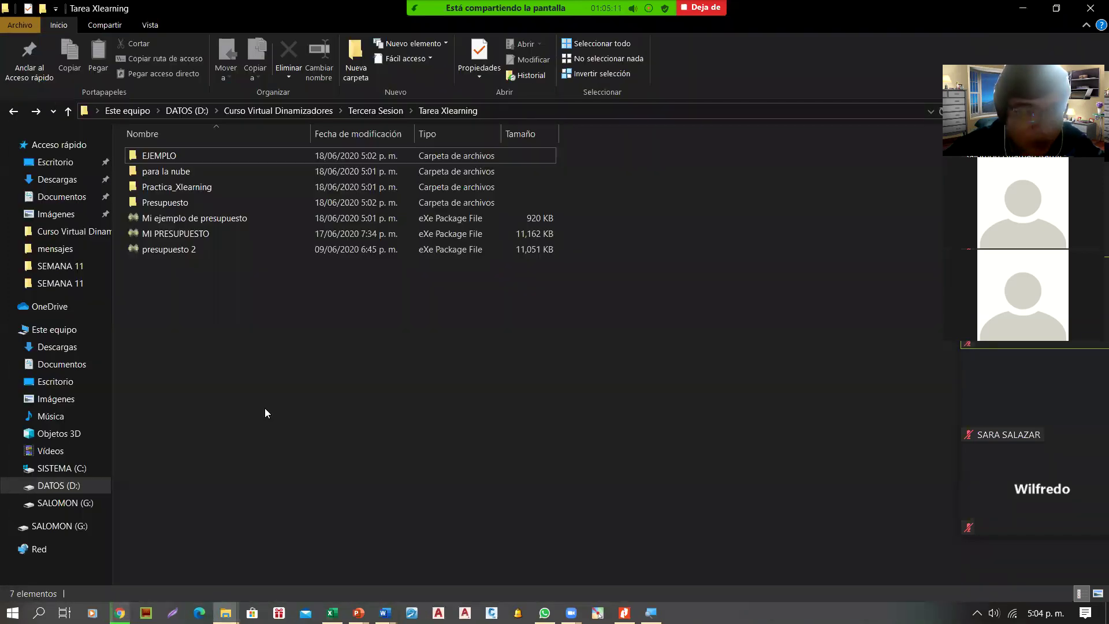
{"action": "double_click", "coordinate": [196, 153]}
{"action": "left_click", "coordinate": [200, 159]}
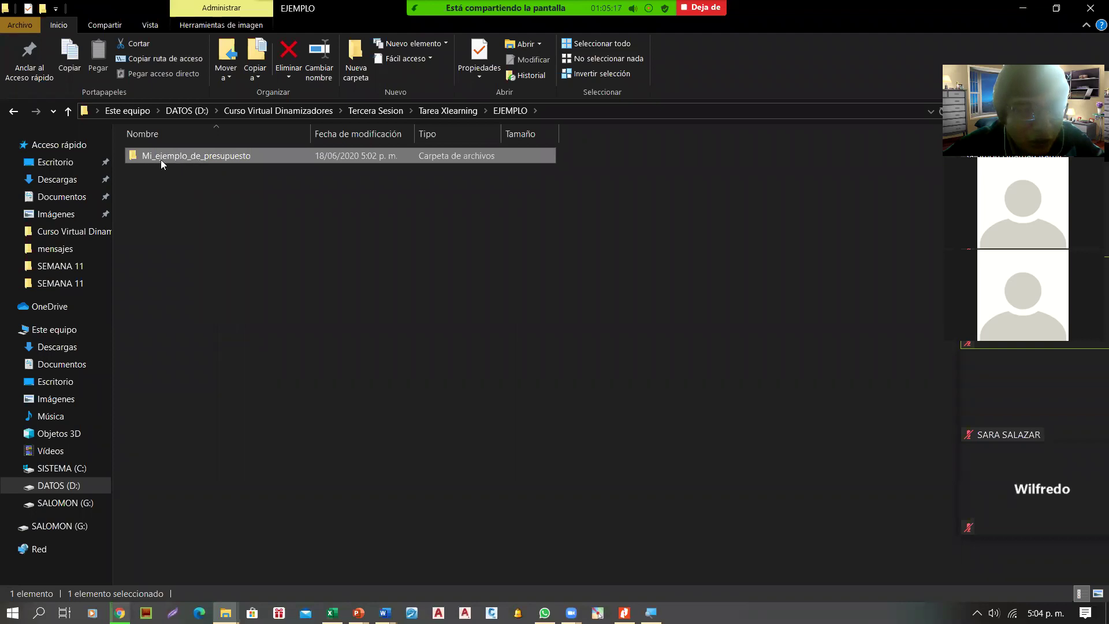
{"action": "left_click", "coordinate": [256, 418]}
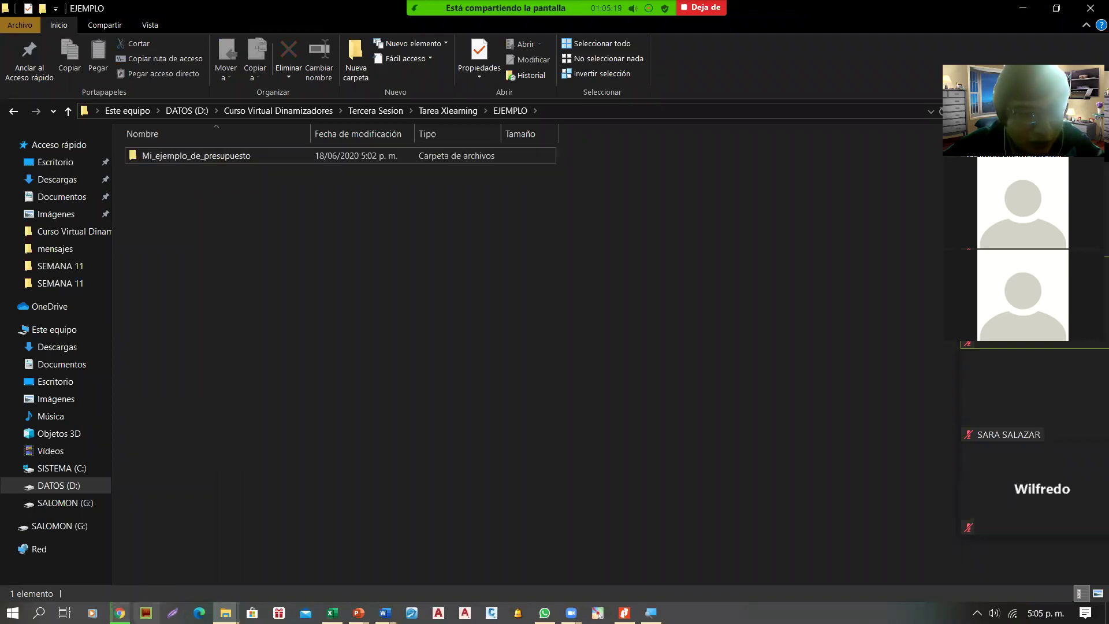
Switch to Chrome, stay on the eXeLearning project page, and open the Google home page in a new tab.
{"action": "left_click", "coordinate": [119, 612]}
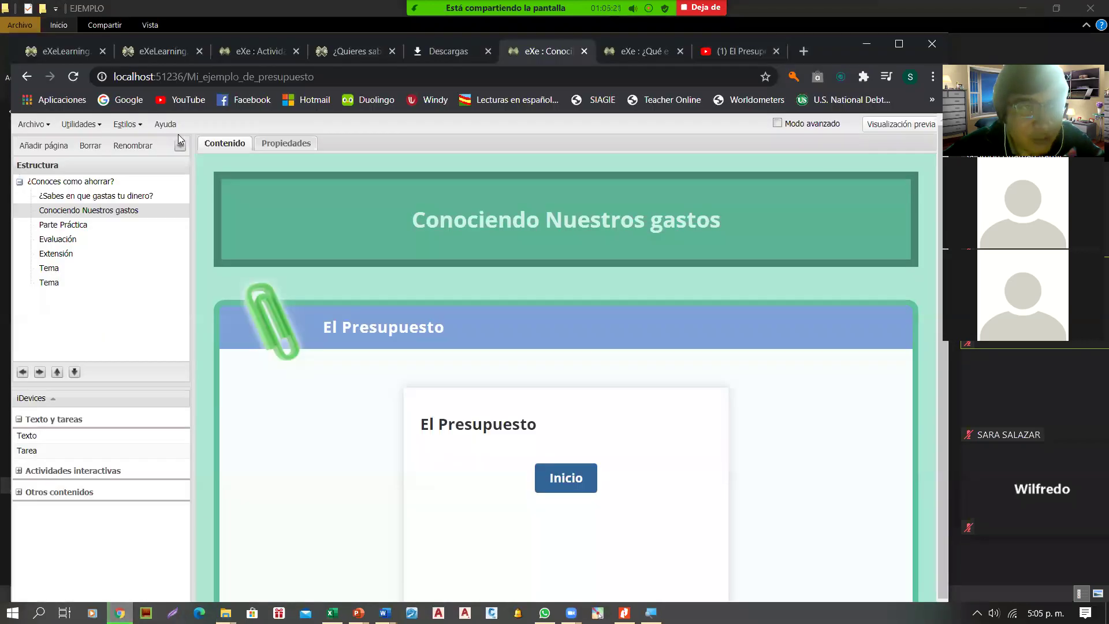
{"action": "left_click", "coordinate": [118, 102]}
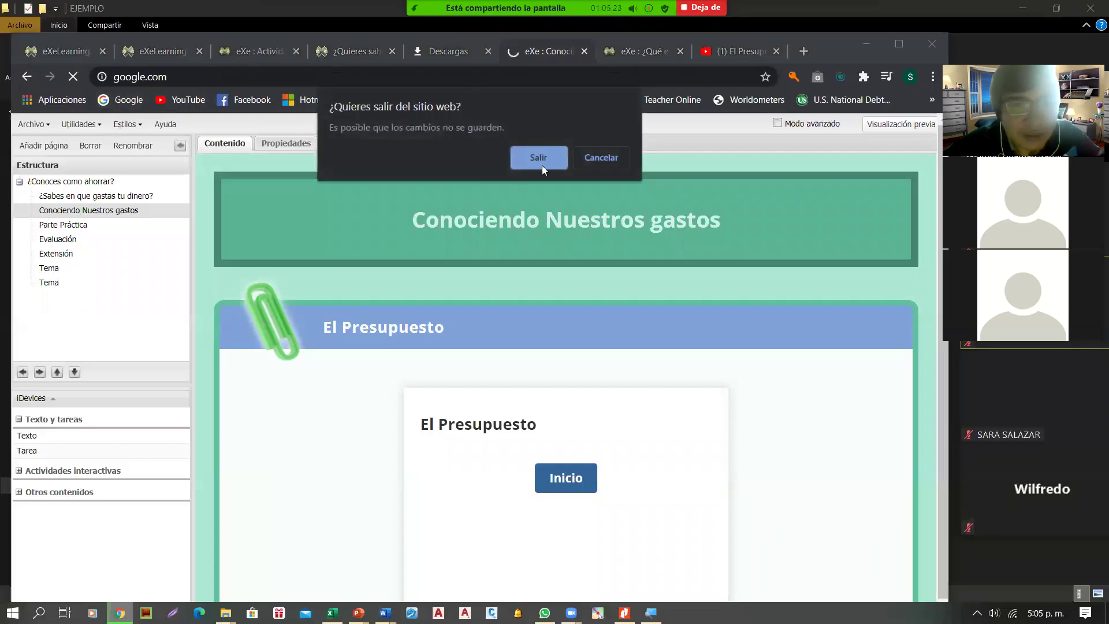
{"action": "left_click", "coordinate": [590, 157]}
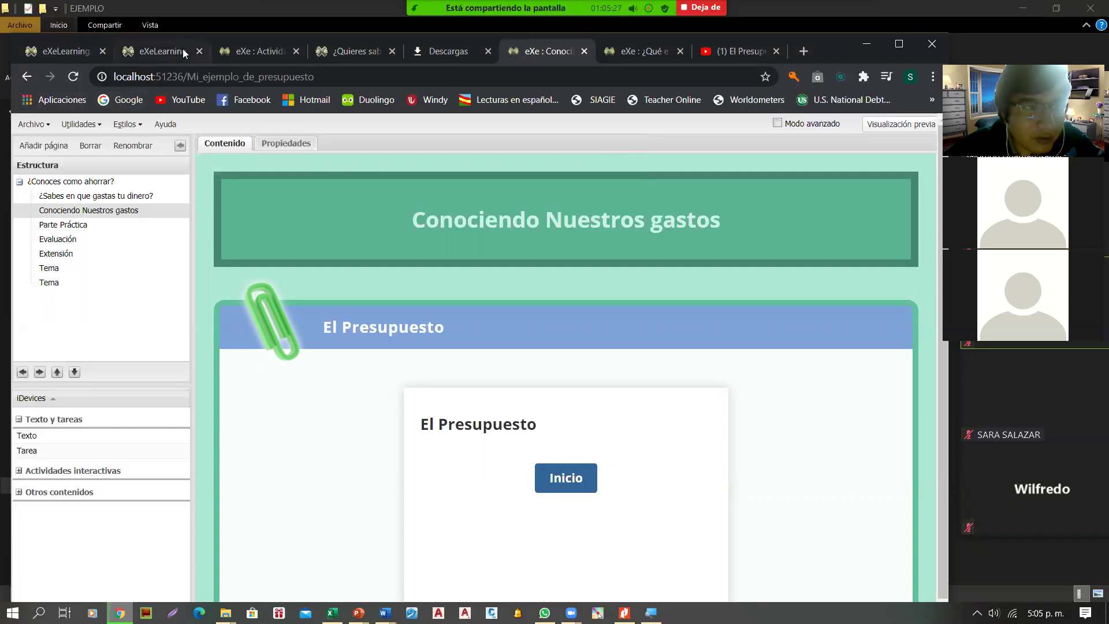
{"action": "left_click", "coordinate": [803, 52]}
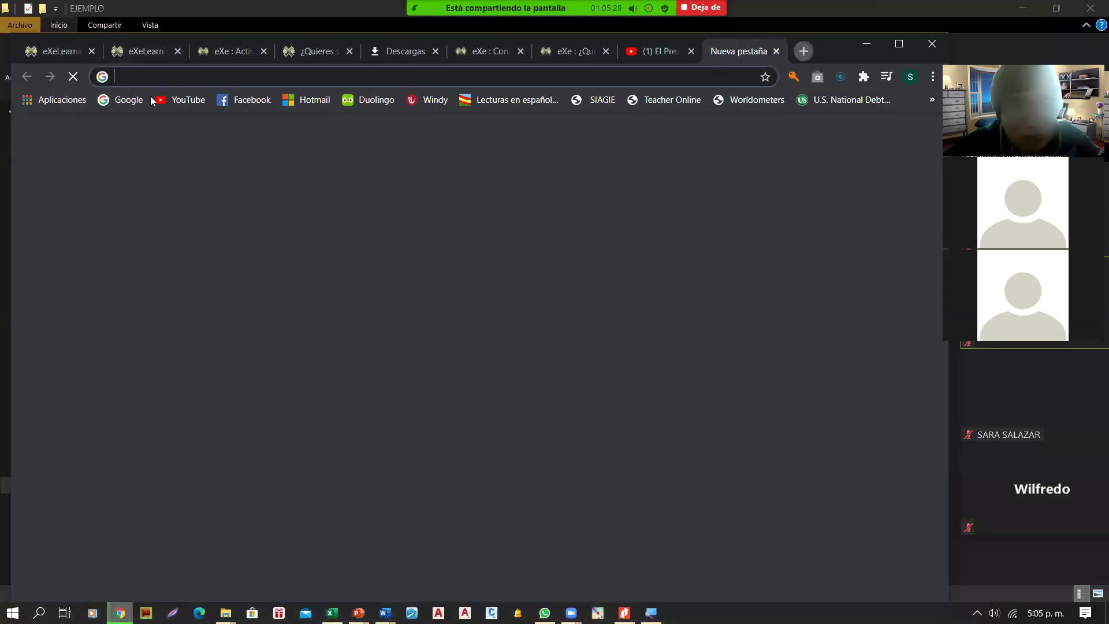
{"action": "left_click", "coordinate": [114, 101]}
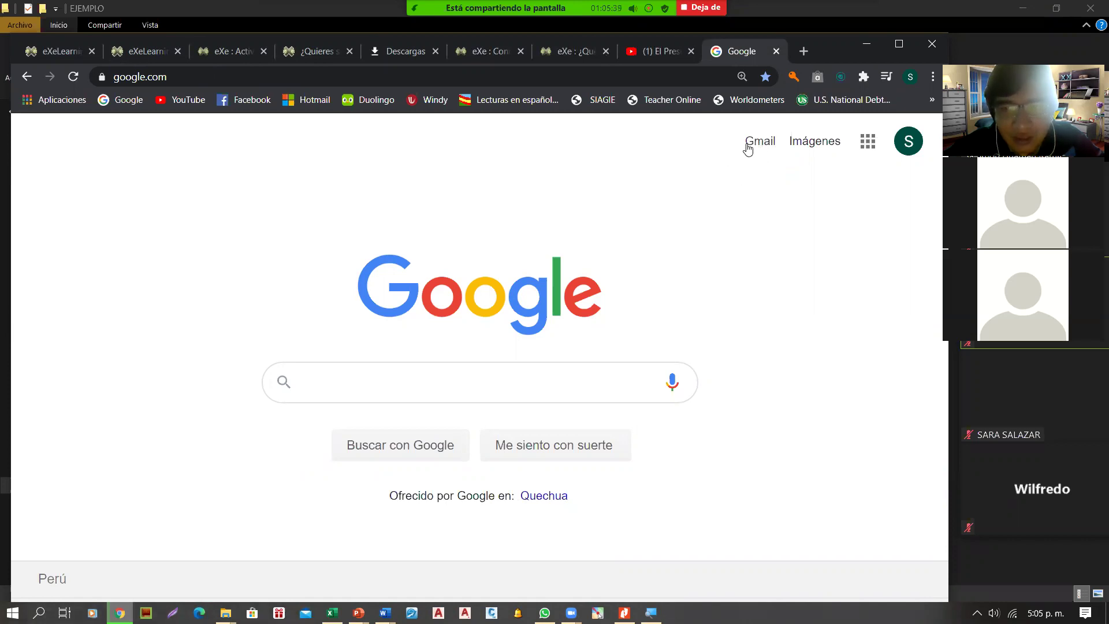
View the signed-in Google account's details, highlight its e-mail address, and close the account details.
{"action": "left_click", "coordinate": [909, 142]}
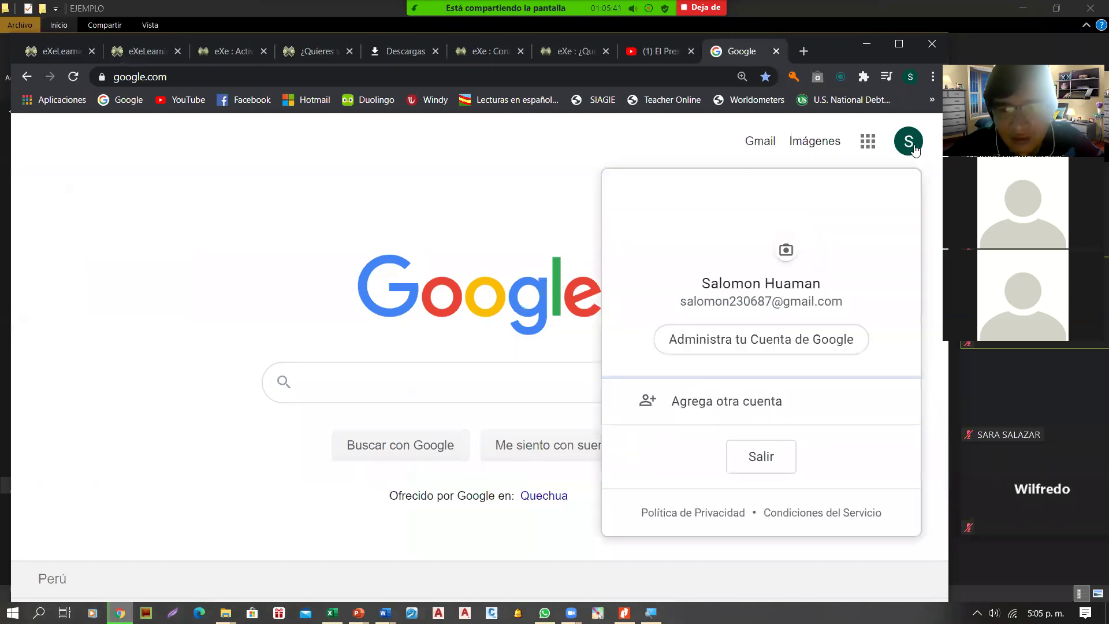
{"action": "left_click_drag", "start_coordinate": [679, 305], "coordinate": [846, 307]}
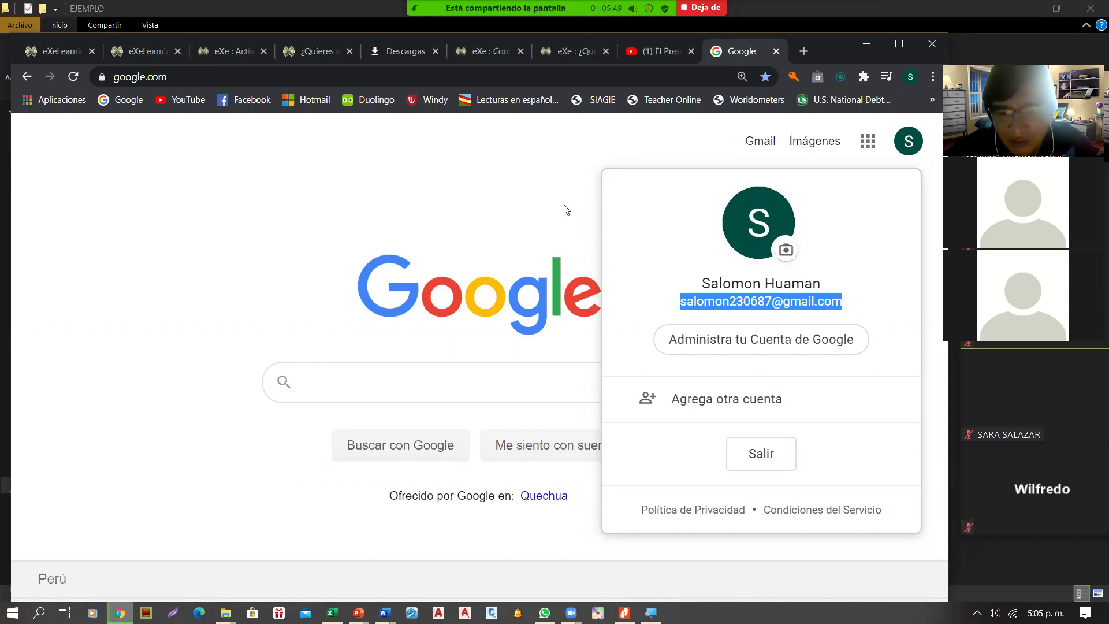
{"action": "left_click", "coordinate": [567, 223]}
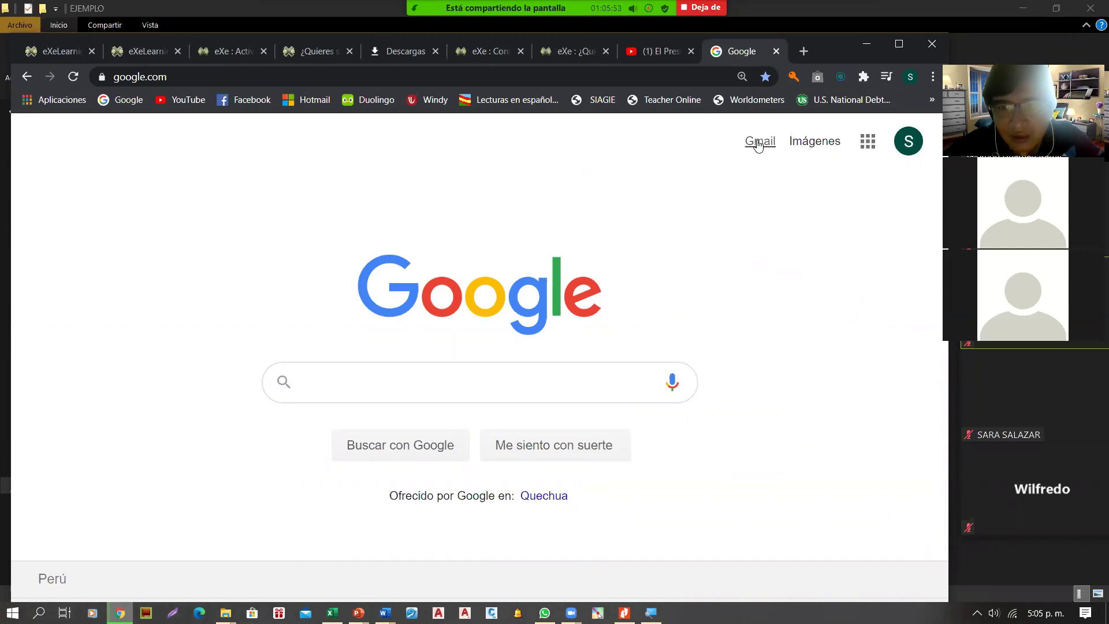
{"action": "left_click", "coordinate": [908, 144]}
{"action": "left_click", "coordinate": [603, 231]}
View the Gmail inbox, return to the Google home page, and look over the list of Google apps.
{"action": "left_click", "coordinate": [750, 149]}
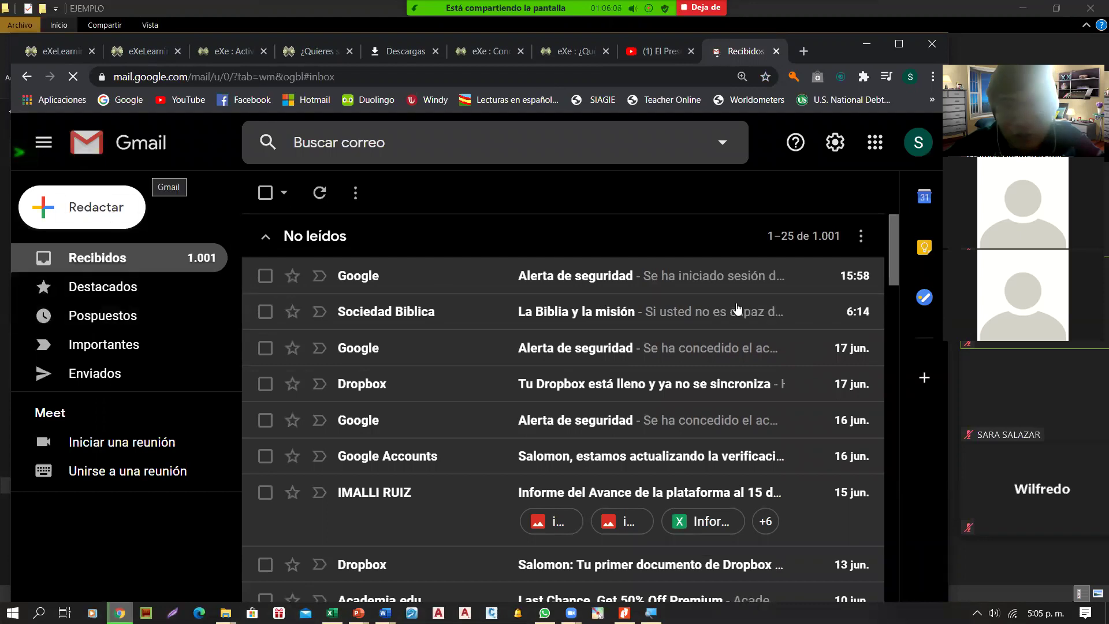
{"action": "left_click", "coordinate": [106, 101]}
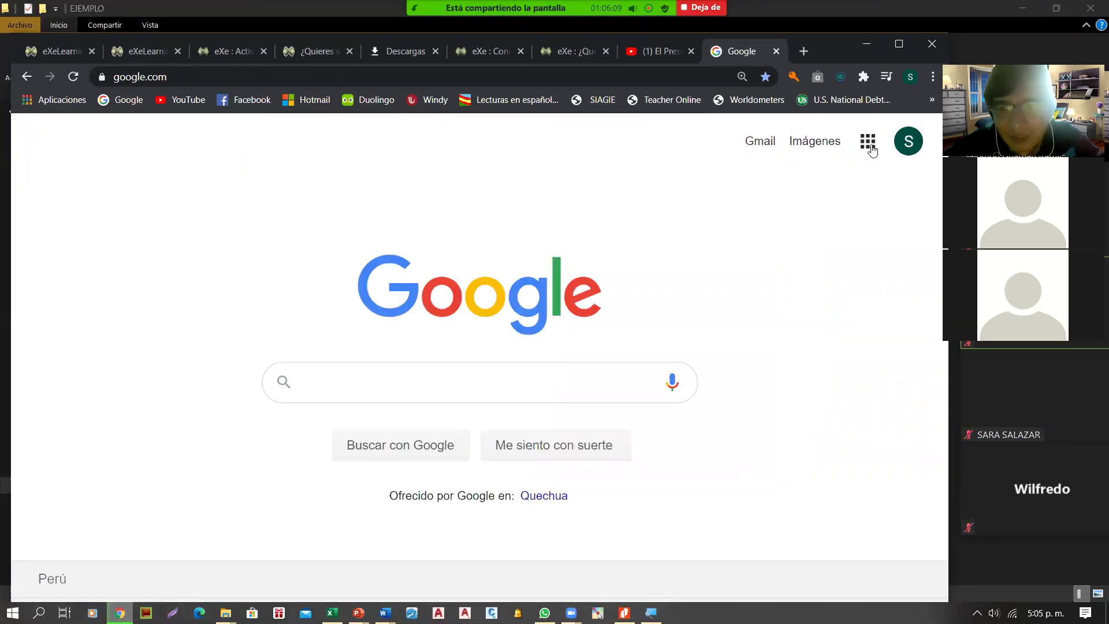
{"action": "left_click", "coordinate": [868, 143]}
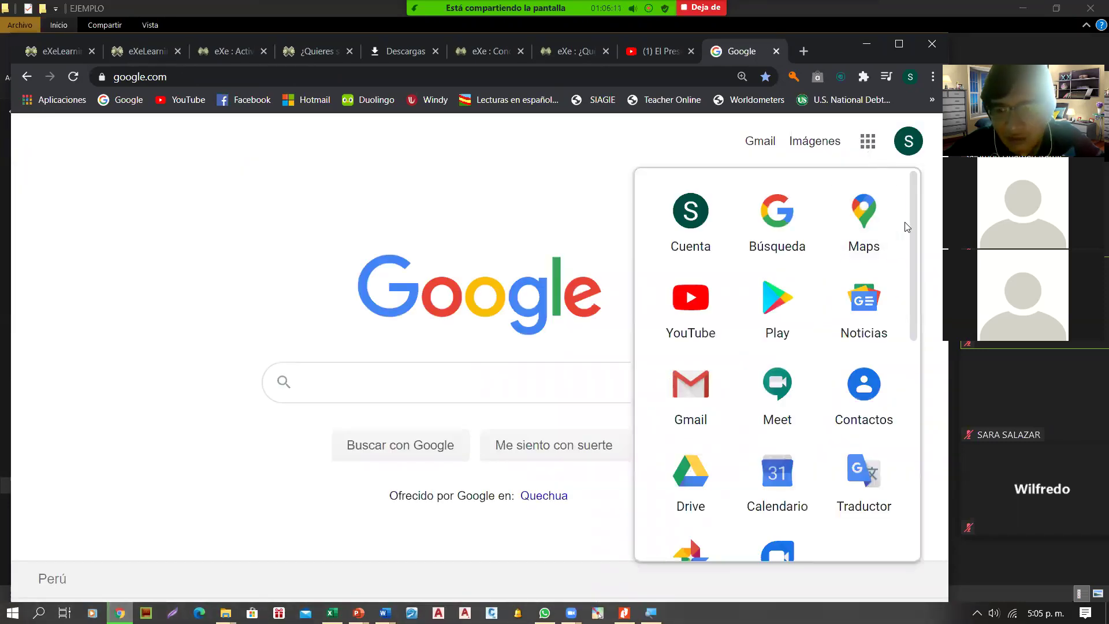
{"action": "left_click_drag", "start_coordinate": [914, 249], "coordinate": [862, 171]}
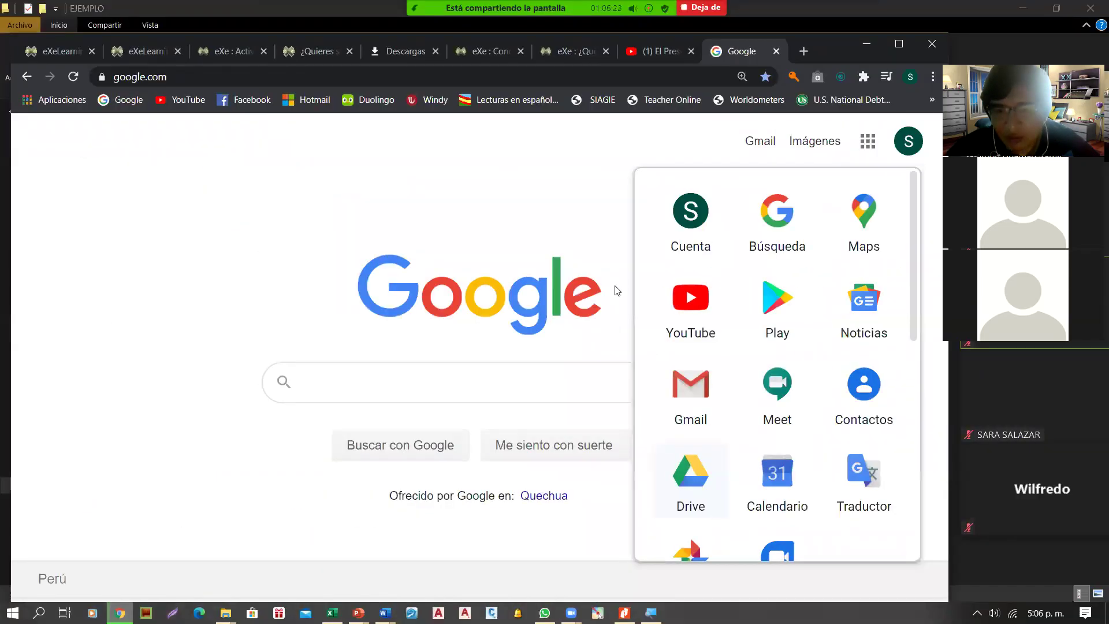
{"action": "left_click", "coordinate": [572, 232]}
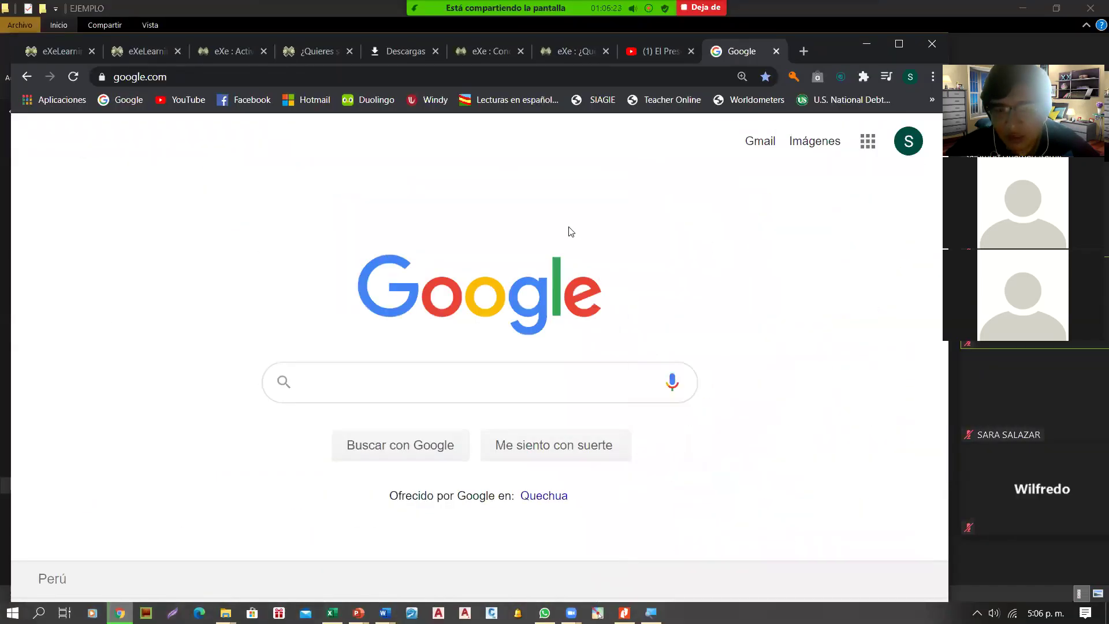
Show the signed-in account's details again on the Google home page, highlighting its e-mail address before closing them.
{"action": "left_click", "coordinate": [906, 149]}
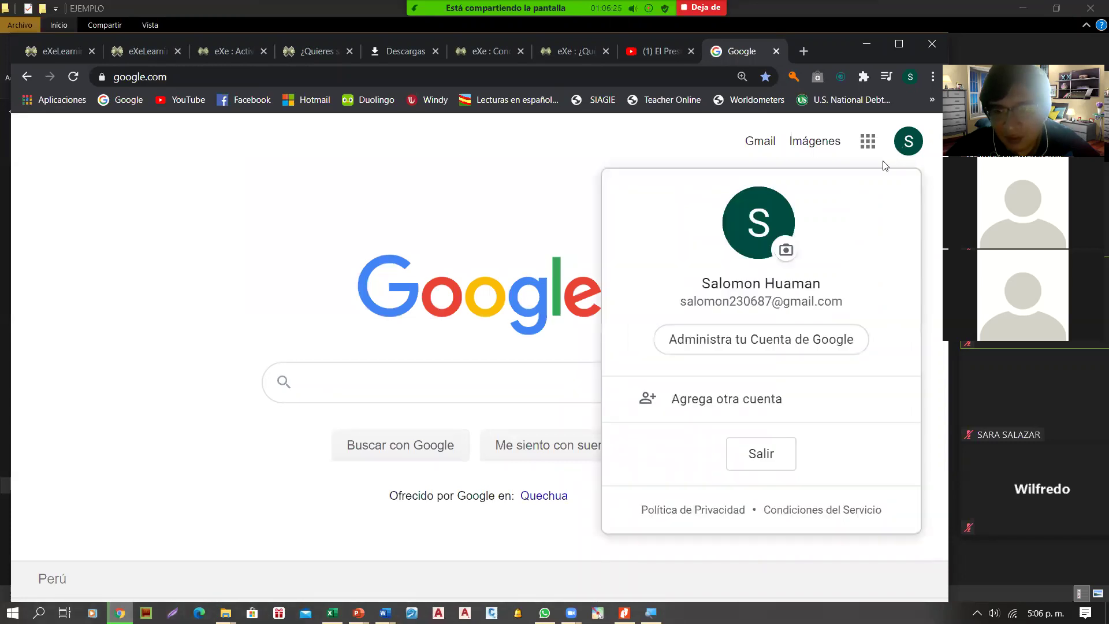
{"action": "left_click_drag", "start_coordinate": [691, 306], "coordinate": [841, 302]}
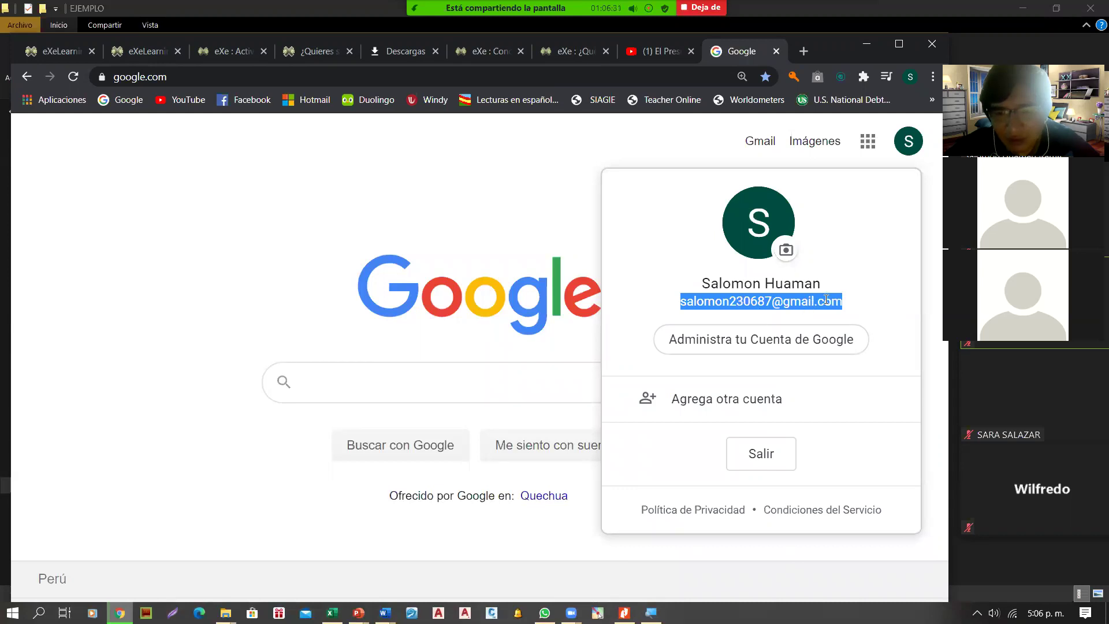
{"action": "left_click", "coordinate": [645, 149]}
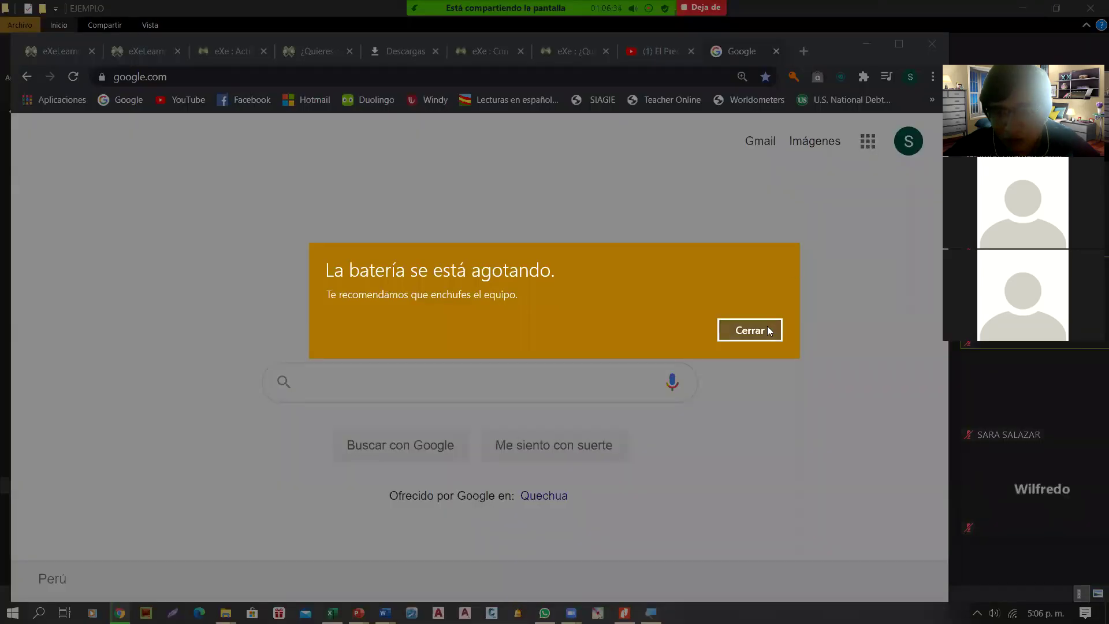
Dismiss the low-battery notice and open Google Drive from the Google apps list.
{"action": "left_click", "coordinate": [768, 327]}
{"action": "left_click", "coordinate": [870, 146]}
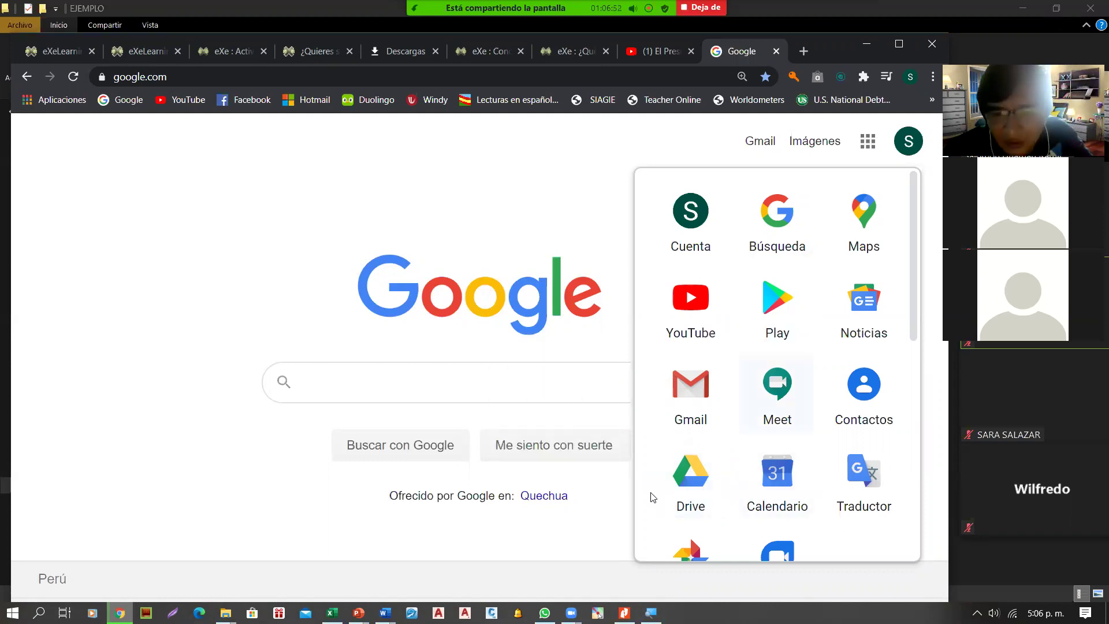
{"action": "left_click", "coordinate": [694, 490]}
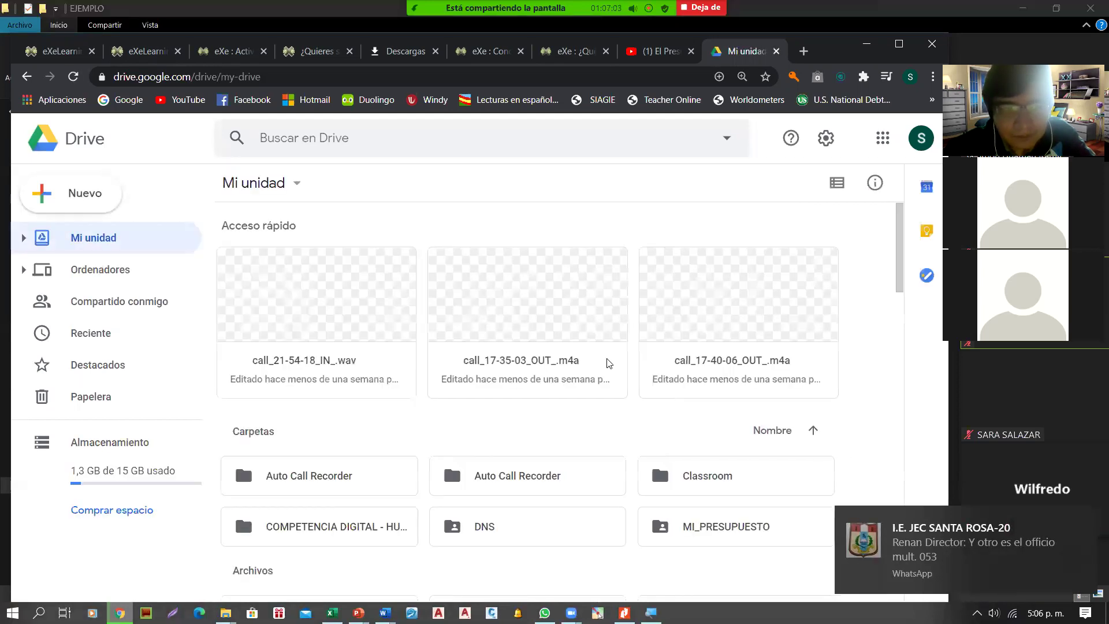
Look through the quick-access items, folders and files in the Mi unidad section of Google Drive.
{"action": "scroll", "coordinate": [387, 411], "scroll_direction": "down", "scroll_amount": 5}
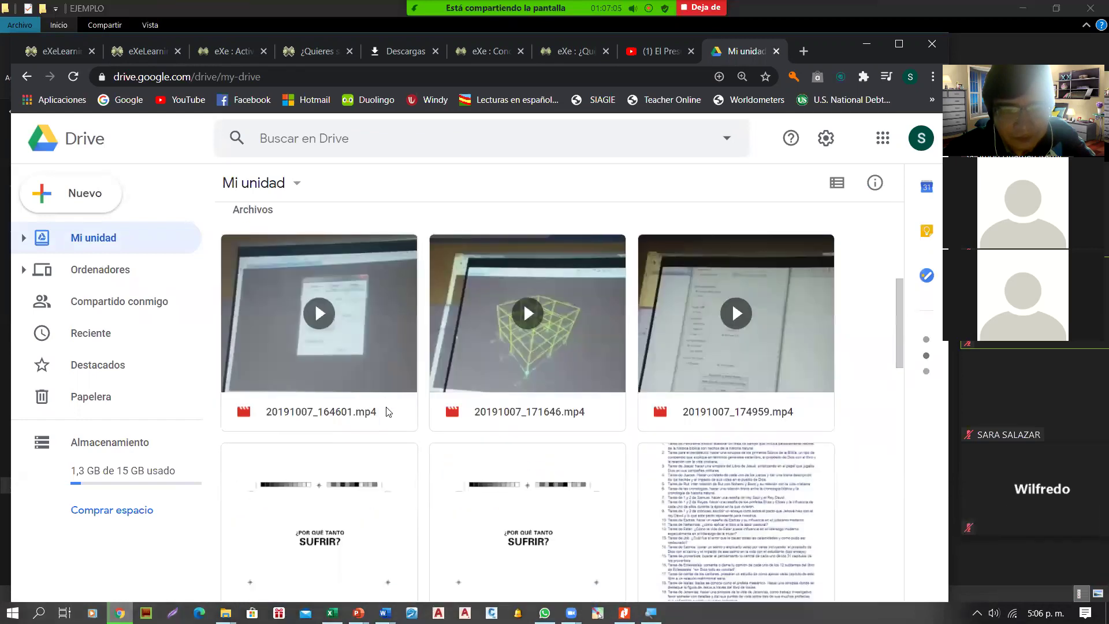
{"action": "scroll", "coordinate": [451, 428], "scroll_direction": "up", "scroll_amount": 3}
{"action": "scroll", "coordinate": [452, 428], "scroll_direction": "down", "scroll_amount": 1}
{"action": "scroll", "coordinate": [451, 429], "scroll_direction": "up", "scroll_amount": 4}
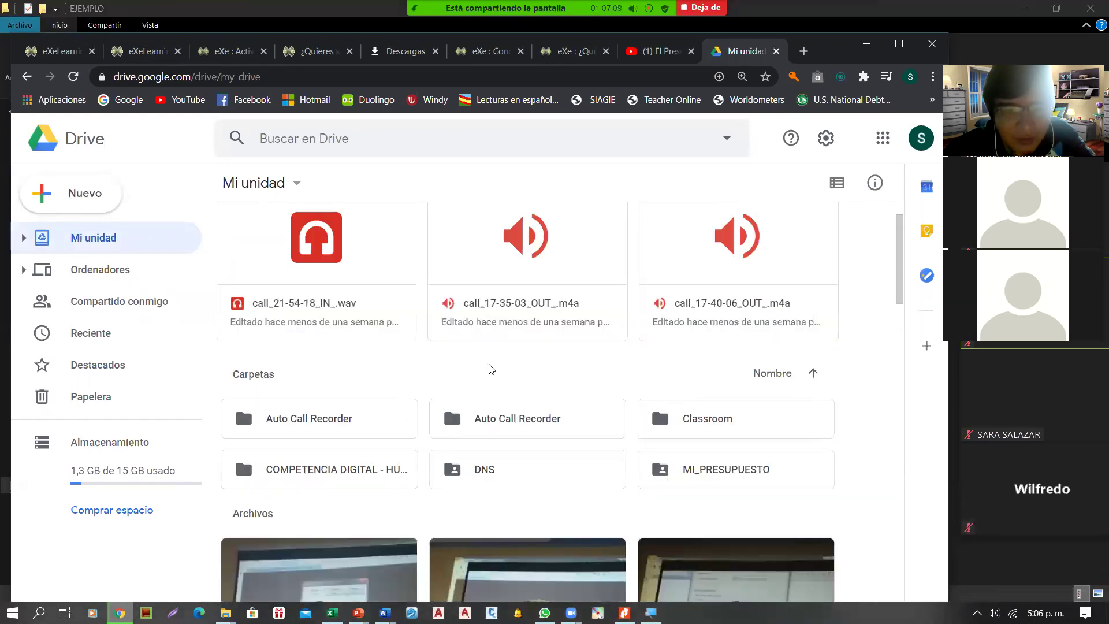
{"action": "scroll", "coordinate": [491, 381], "scroll_direction": "up", "scroll_amount": 1}
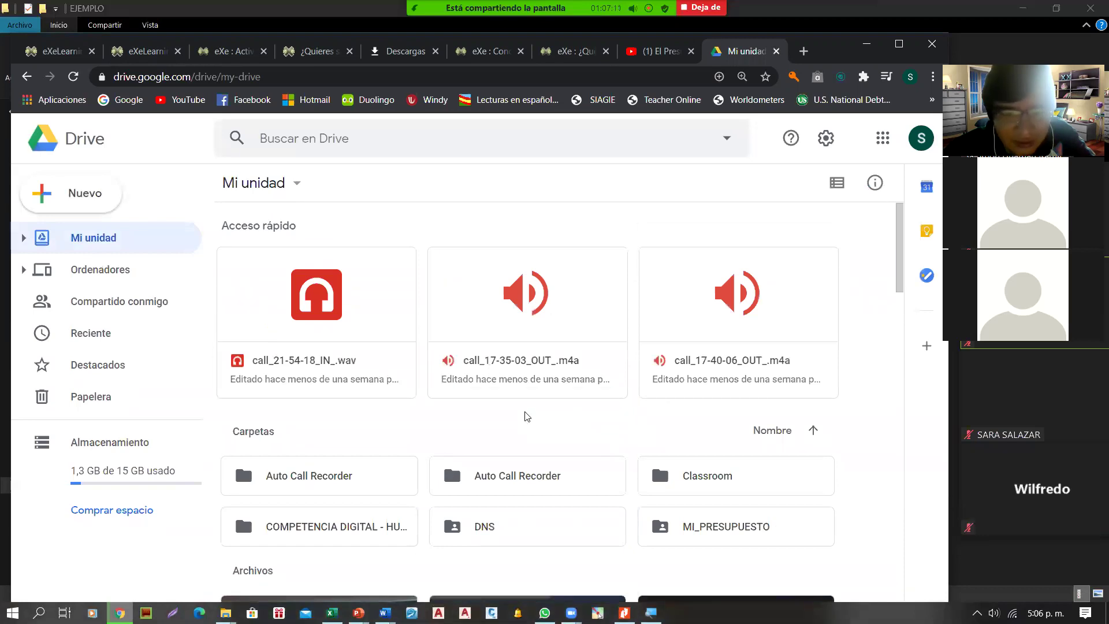
{"action": "scroll", "coordinate": [526, 416], "scroll_direction": "down", "scroll_amount": 4}
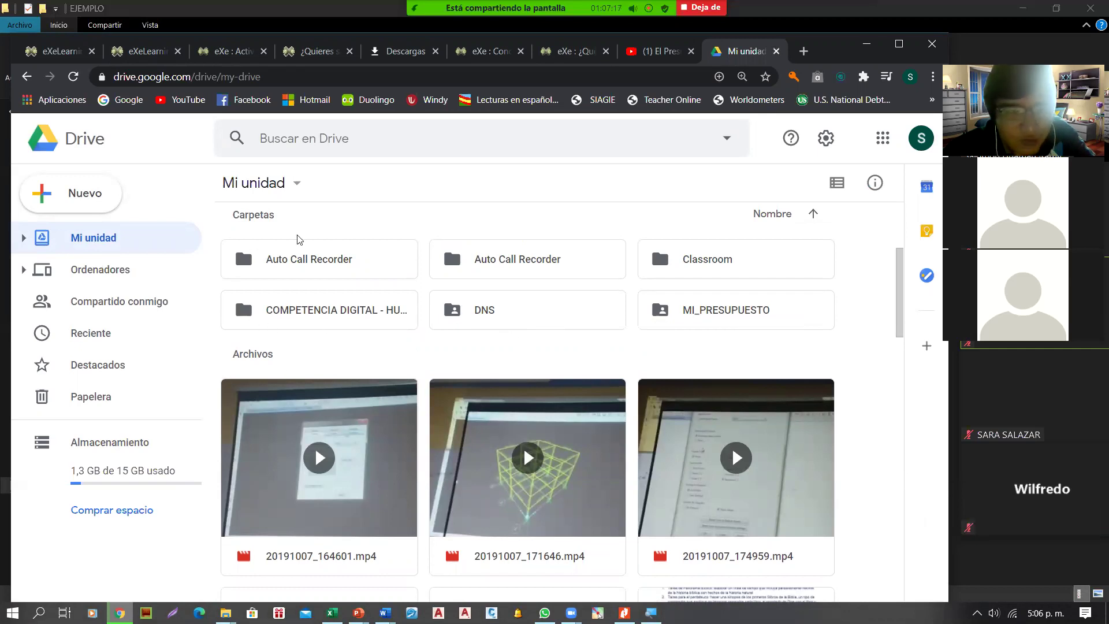
{"action": "scroll", "coordinate": [398, 362], "scroll_direction": "down", "scroll_amount": 5}
{"action": "scroll", "coordinate": [397, 362], "scroll_direction": "down", "scroll_amount": 10}
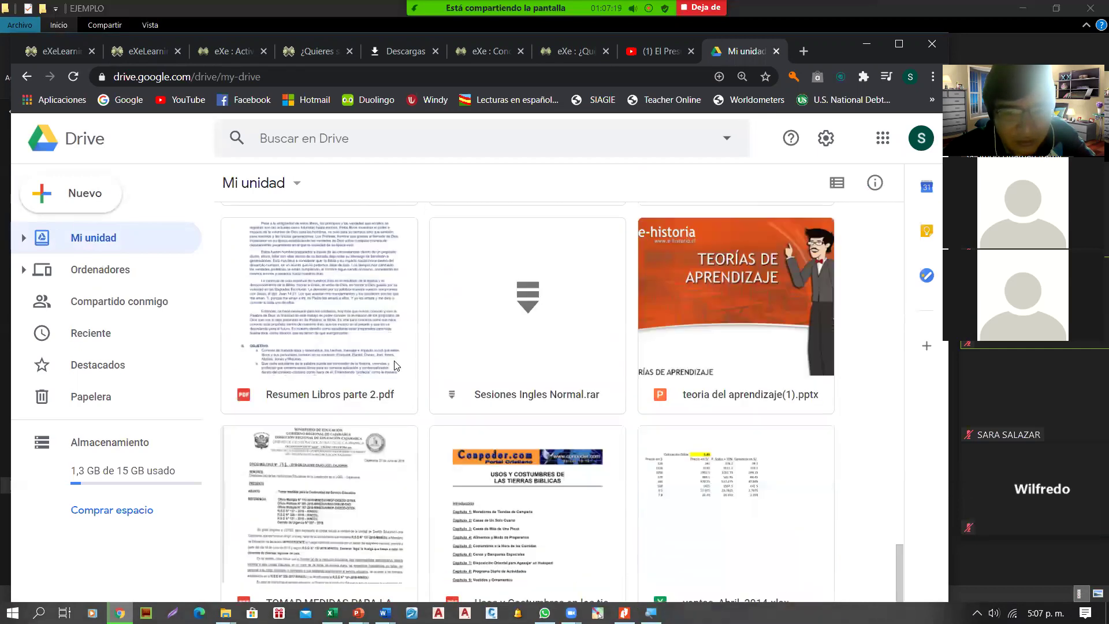
{"action": "scroll", "coordinate": [394, 365], "scroll_direction": "up", "scroll_amount": 13}
{"action": "scroll", "coordinate": [394, 364], "scroll_direction": "up", "scroll_amount": 6}
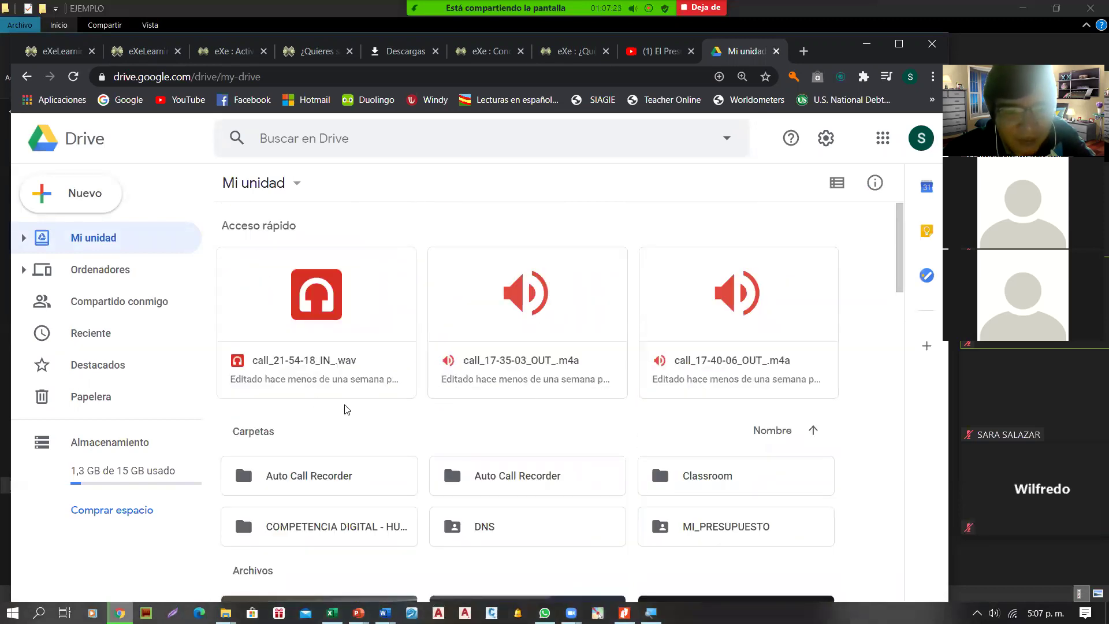
{"action": "scroll", "coordinate": [347, 408], "scroll_direction": "down", "scroll_amount": 3}
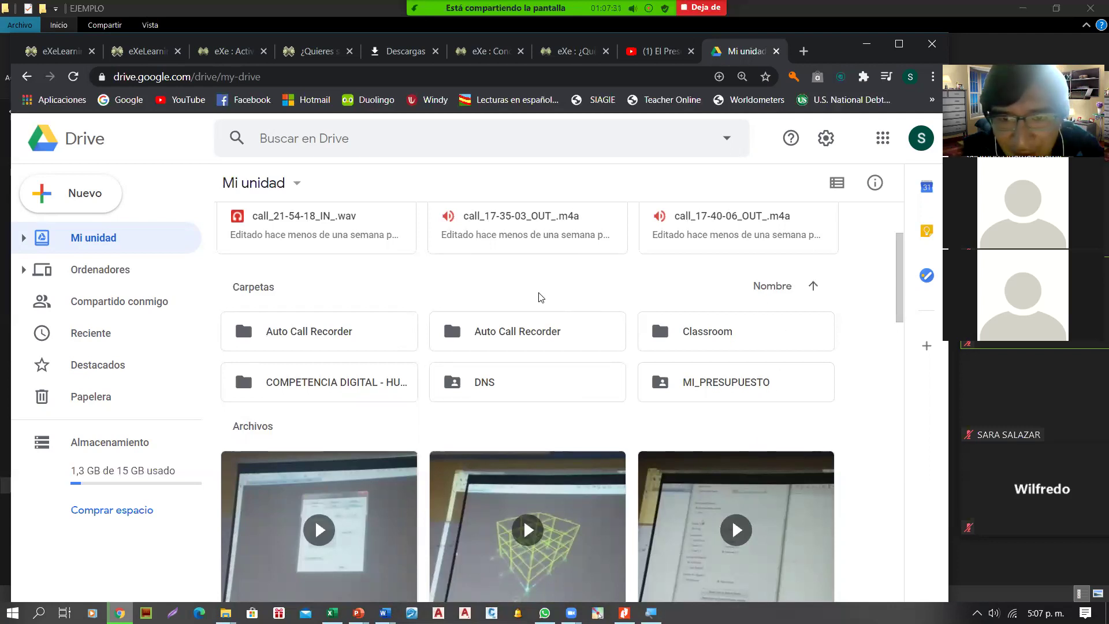
Start a folder upload to Mi unidad and browse on drive D: to Curso Virtual Dinamizadores, Tercera Sesion, Tarea Xlearning, EJEMPLO.
{"action": "right_click", "coordinate": [510, 287]}
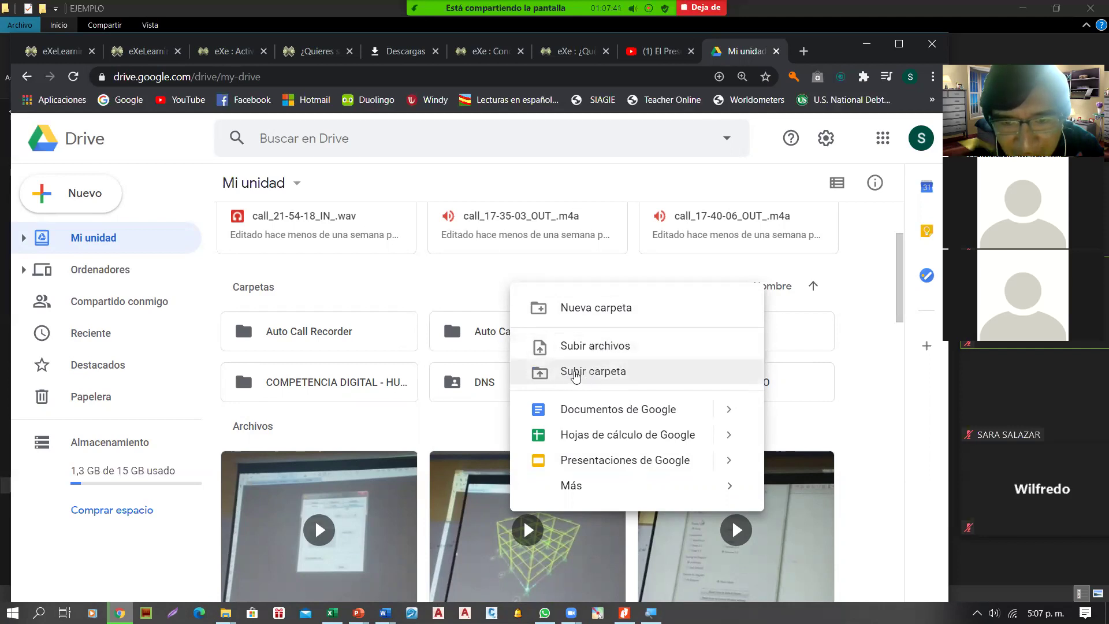
{"action": "left_click", "coordinate": [488, 290]}
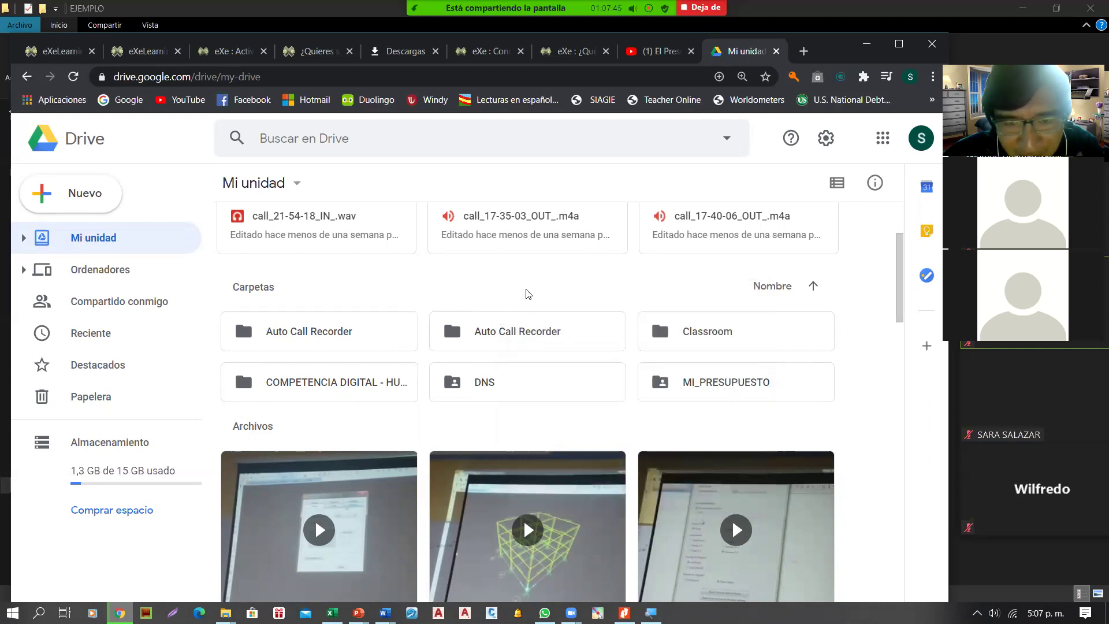
{"action": "right_click", "coordinate": [527, 293]}
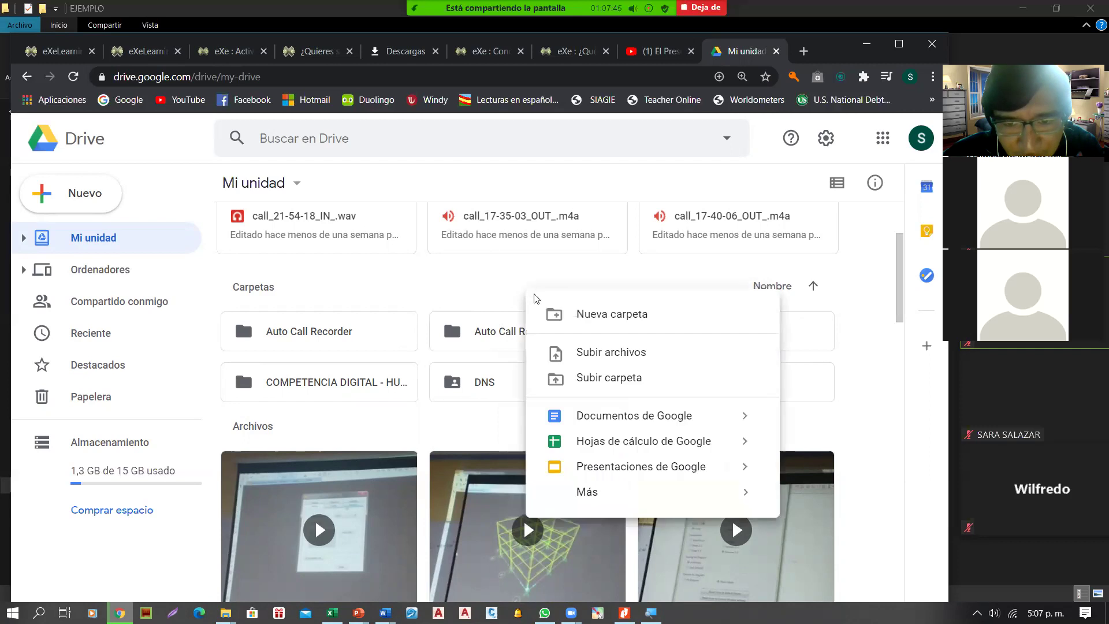
{"action": "left_click", "coordinate": [605, 378]}
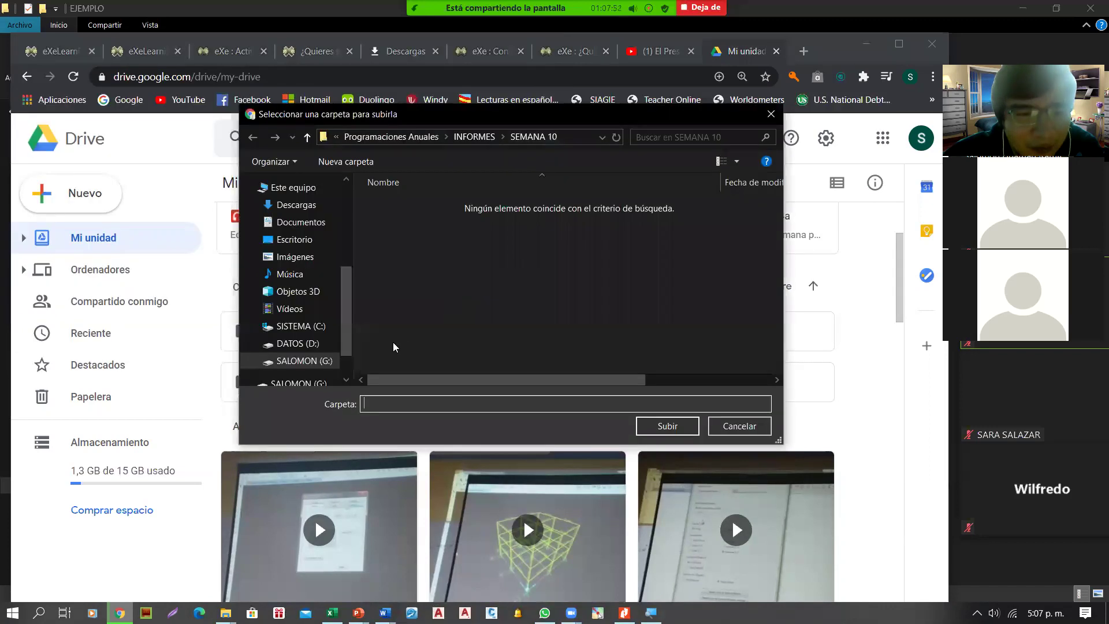
{"action": "left_click_drag", "start_coordinate": [344, 304], "coordinate": [347, 320]}
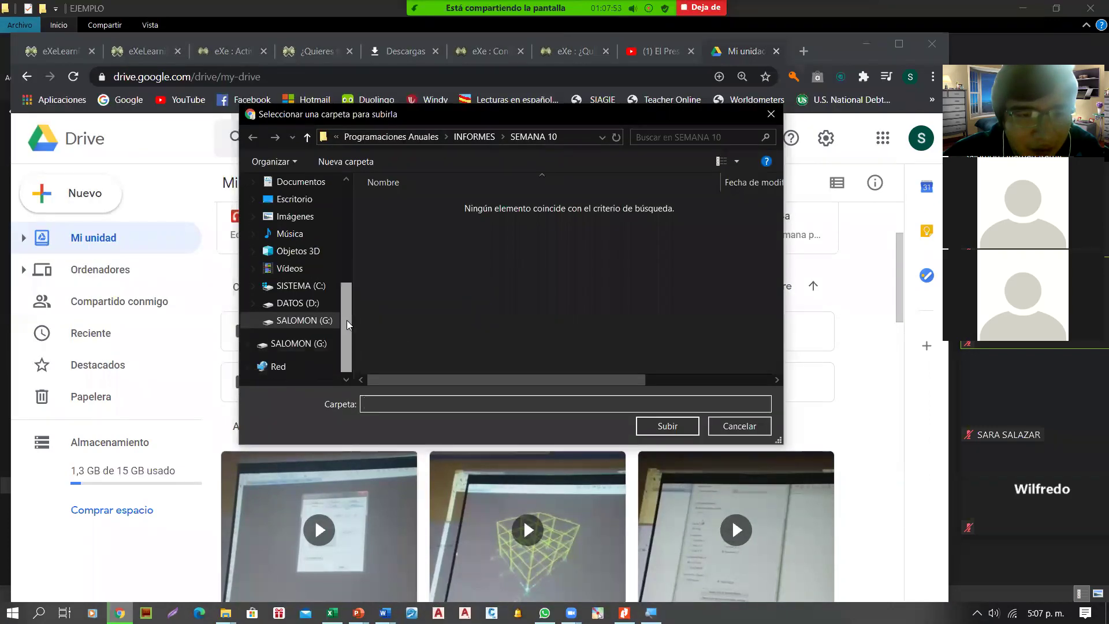
{"action": "left_click", "coordinate": [321, 309]}
{"action": "scroll", "coordinate": [437, 259], "scroll_direction": "down", "scroll_amount": 3}
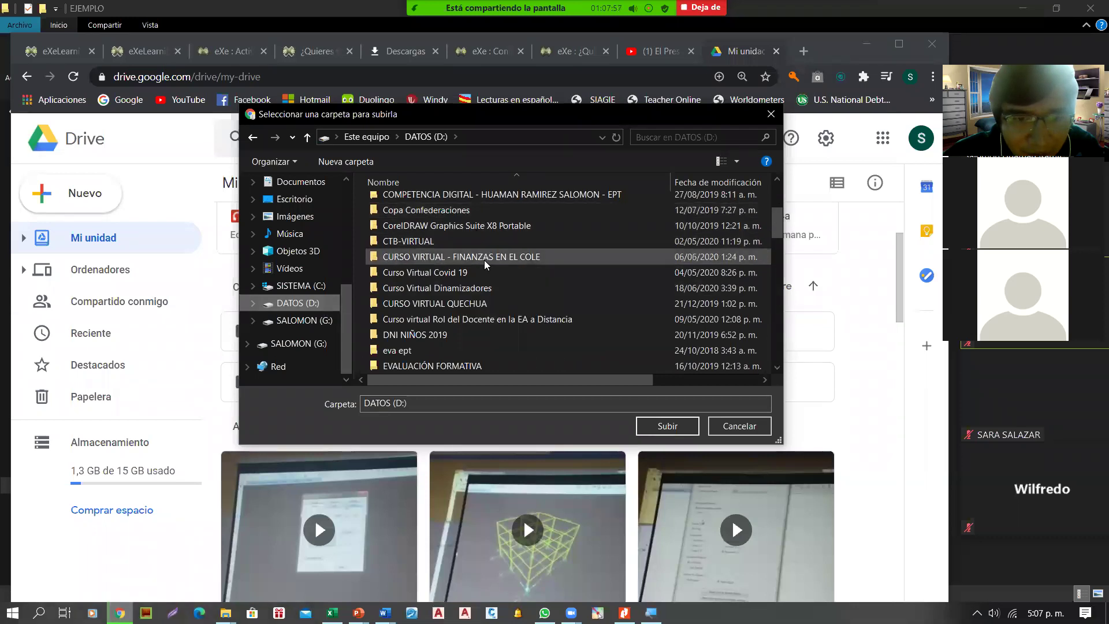
{"action": "double_click", "coordinate": [464, 287]}
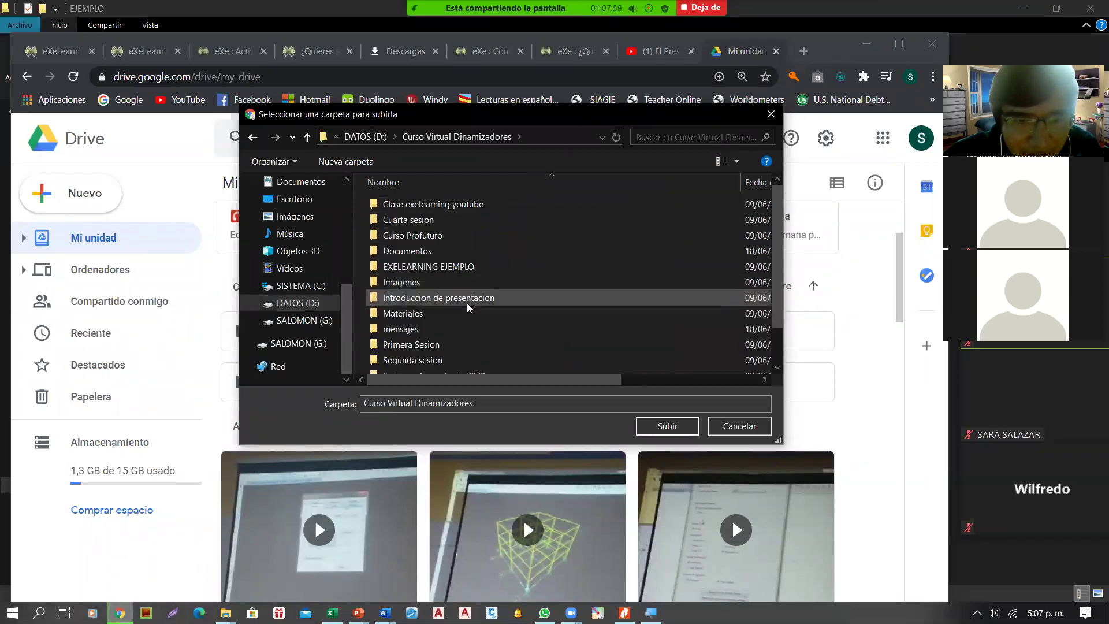
{"action": "scroll", "coordinate": [462, 306], "scroll_direction": "down", "scroll_amount": 2}
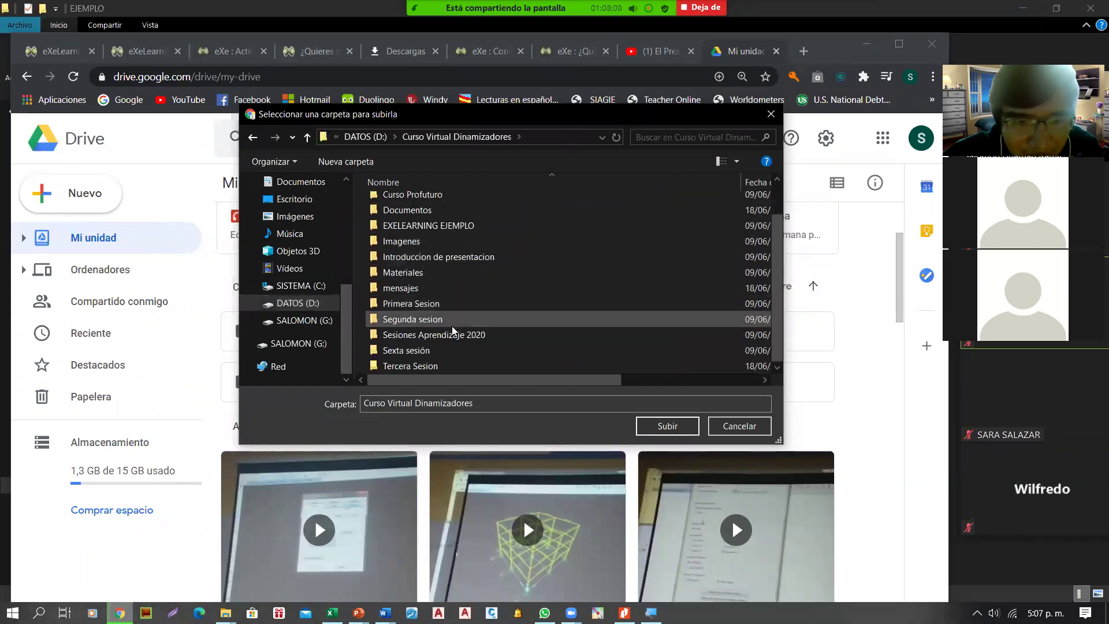
{"action": "double_click", "coordinate": [430, 368]}
{"action": "double_click", "coordinate": [414, 206]}
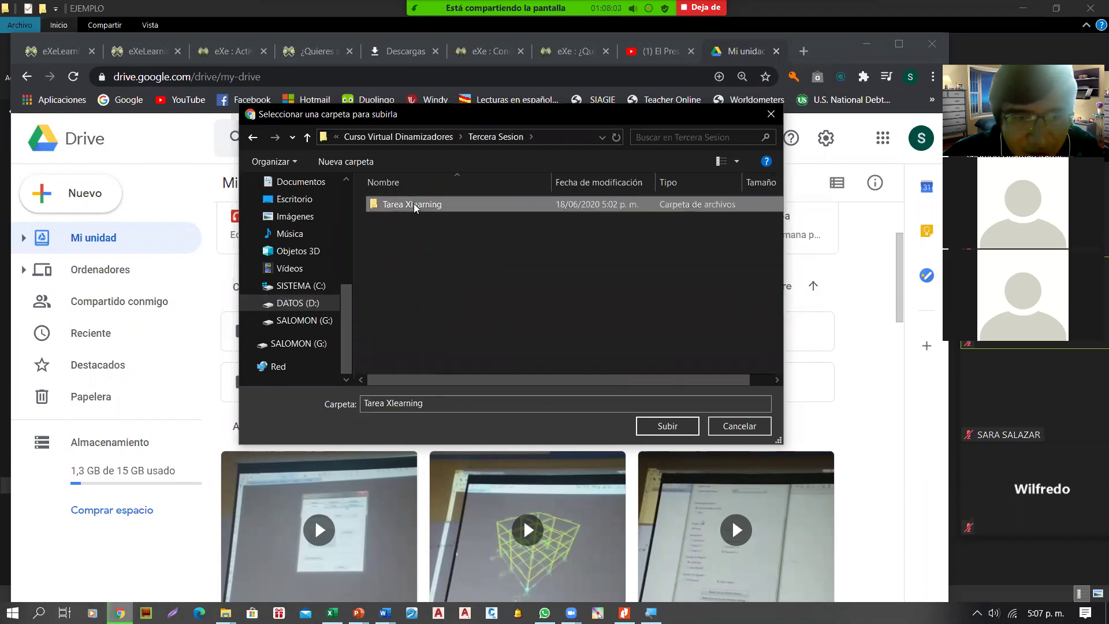
{"action": "double_click", "coordinate": [386, 205]}
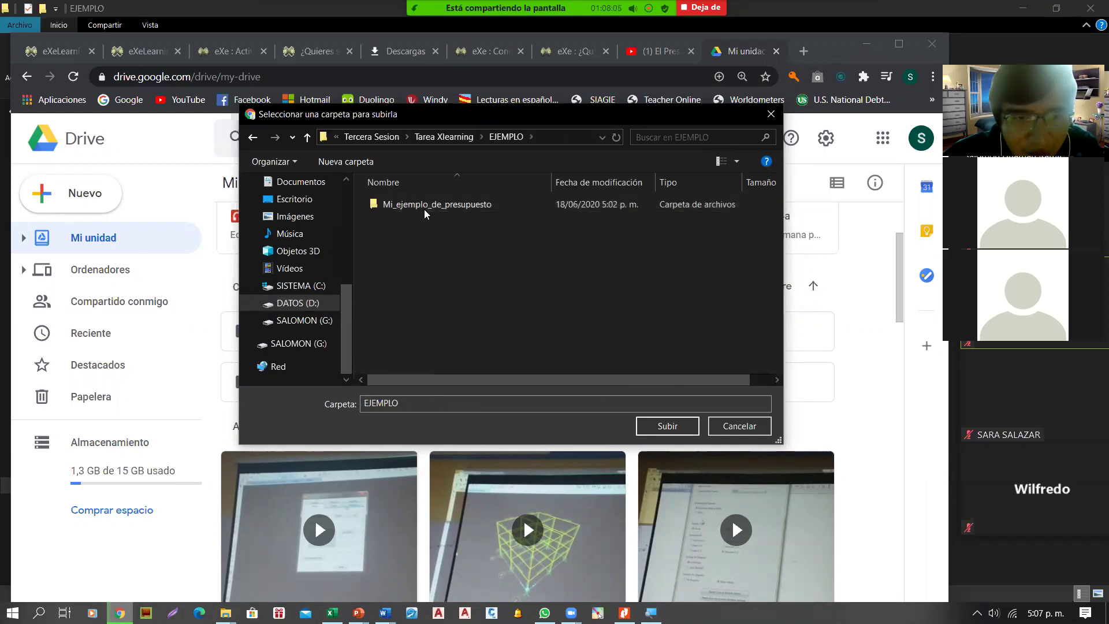
Upload the Mi_ejemplo_de_presupuesto folder with all its files to Mi unidad, and move the browser window slightly higher.
{"action": "left_click", "coordinate": [413, 205]}
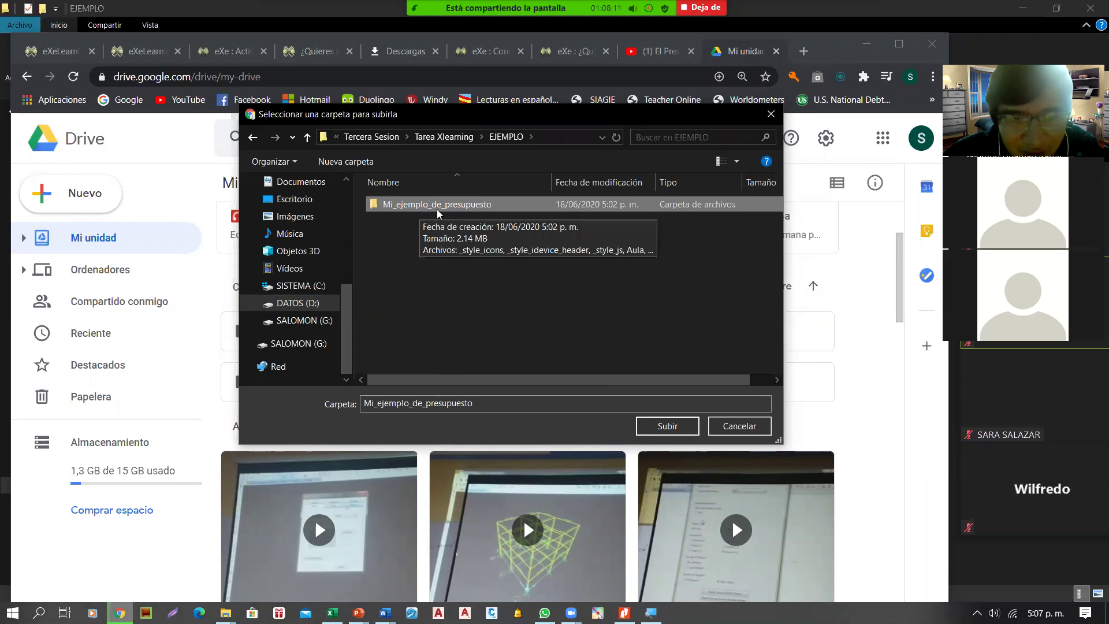
{"action": "left_click", "coordinate": [668, 427]}
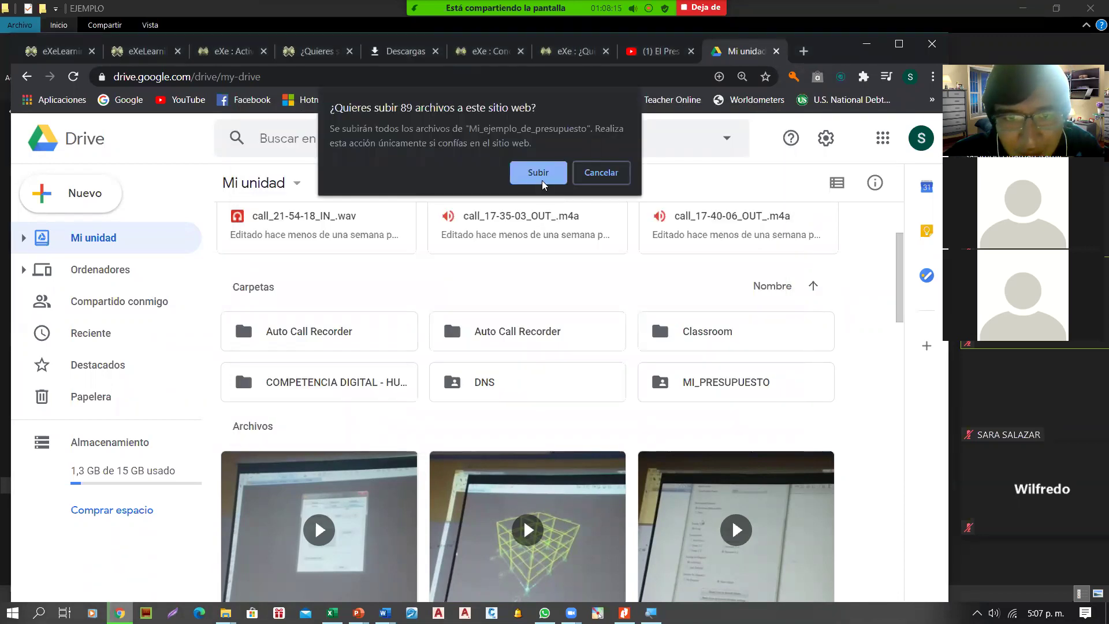
{"action": "left_click", "coordinate": [533, 172]}
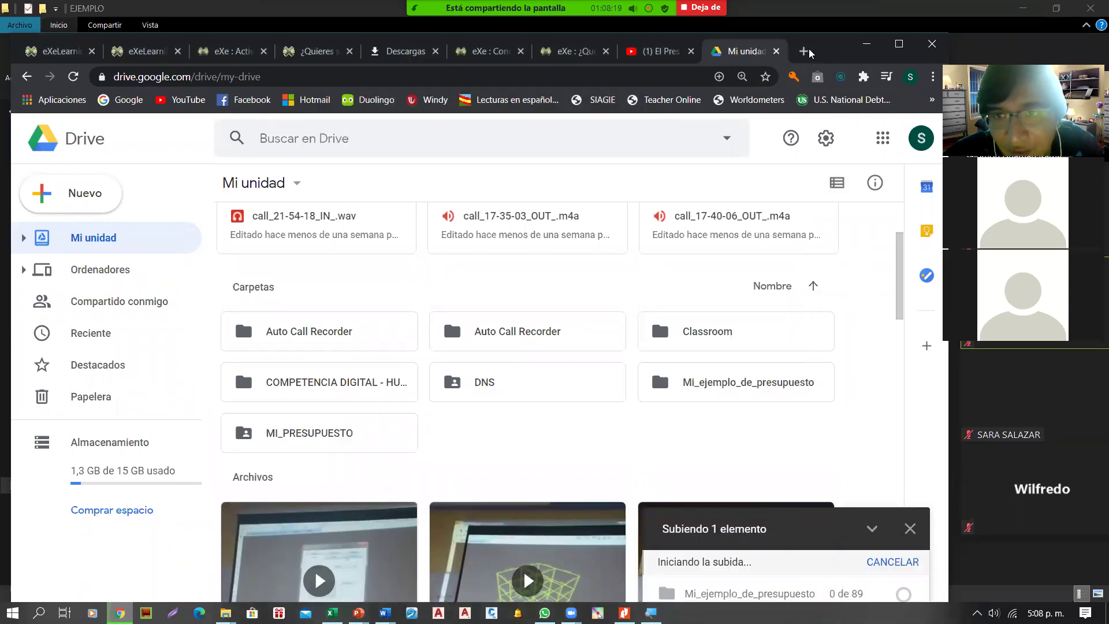
{"action": "left_click_drag", "start_coordinate": [827, 45], "coordinate": [824, 12]}
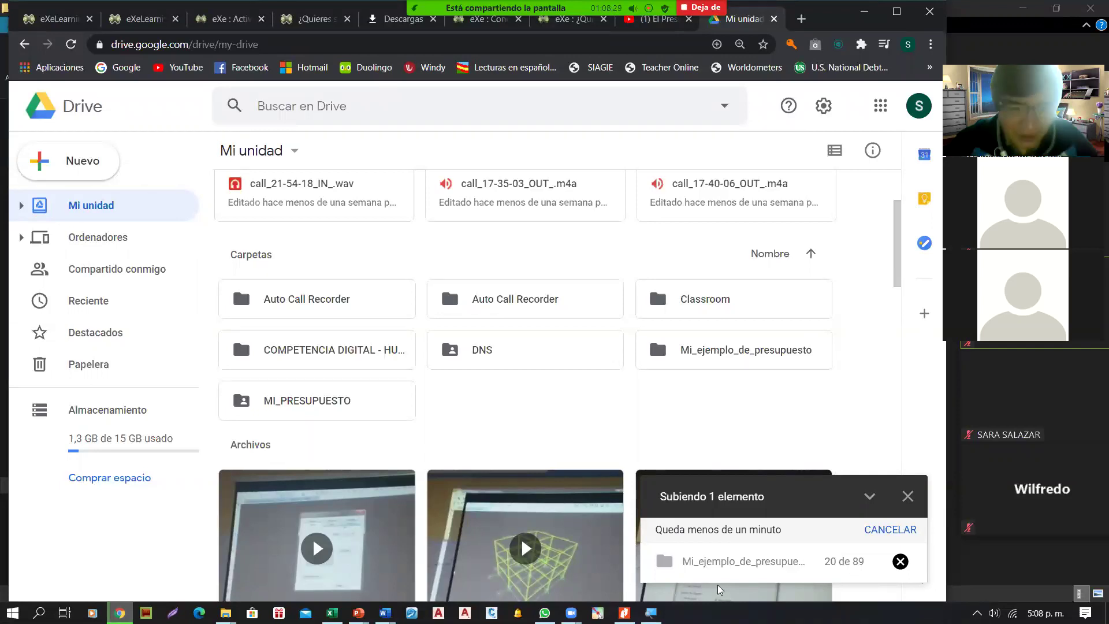
Switch to the mensajes folder in File Explorer, shrink its window, and search the folder for *.PDF.
{"action": "left_click", "coordinate": [225, 613]}
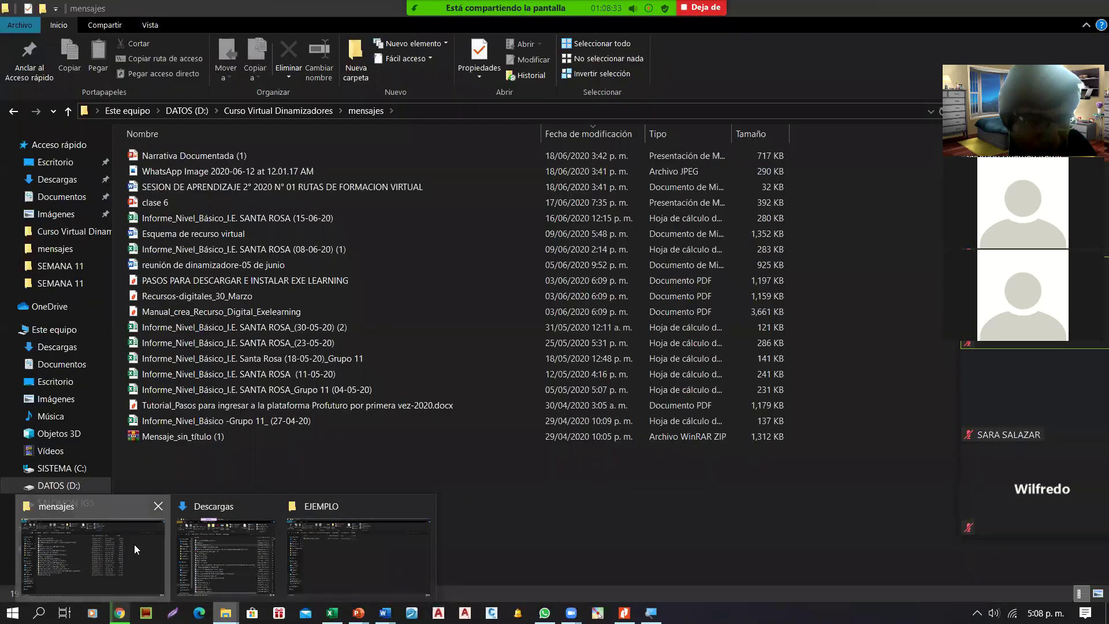
{"action": "left_click", "coordinate": [134, 544]}
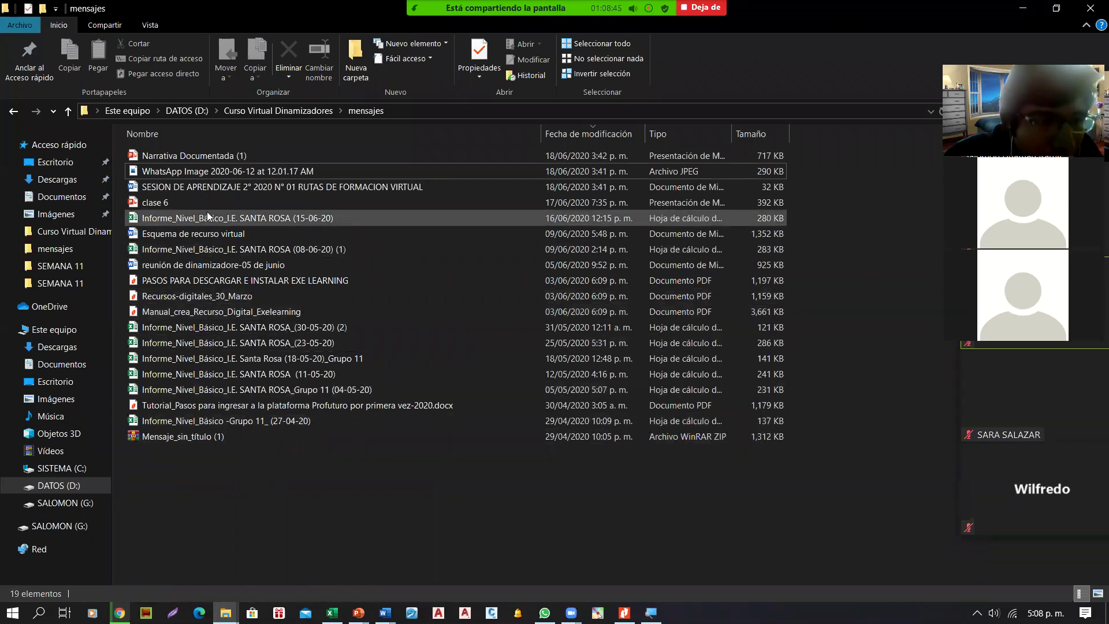
{"action": "double_click", "coordinate": [918, 13]}
{"action": "left_click", "coordinate": [666, 153]}
{"action": "type", "text": "*."}
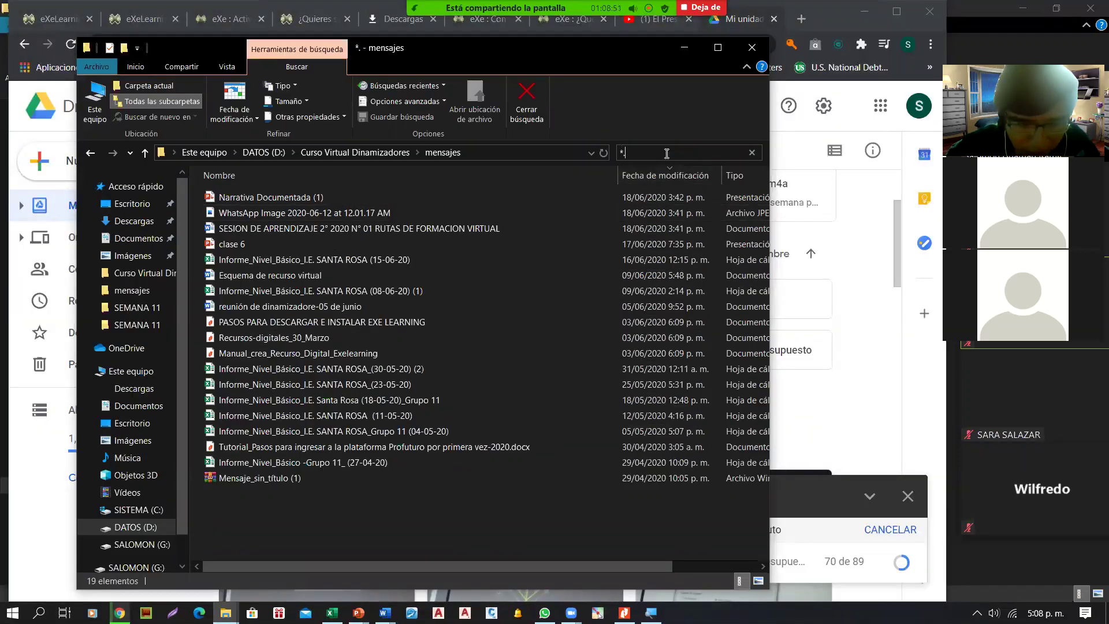
{"action": "type", "text": "PDF"}
{"action": "key", "text": "Return"}
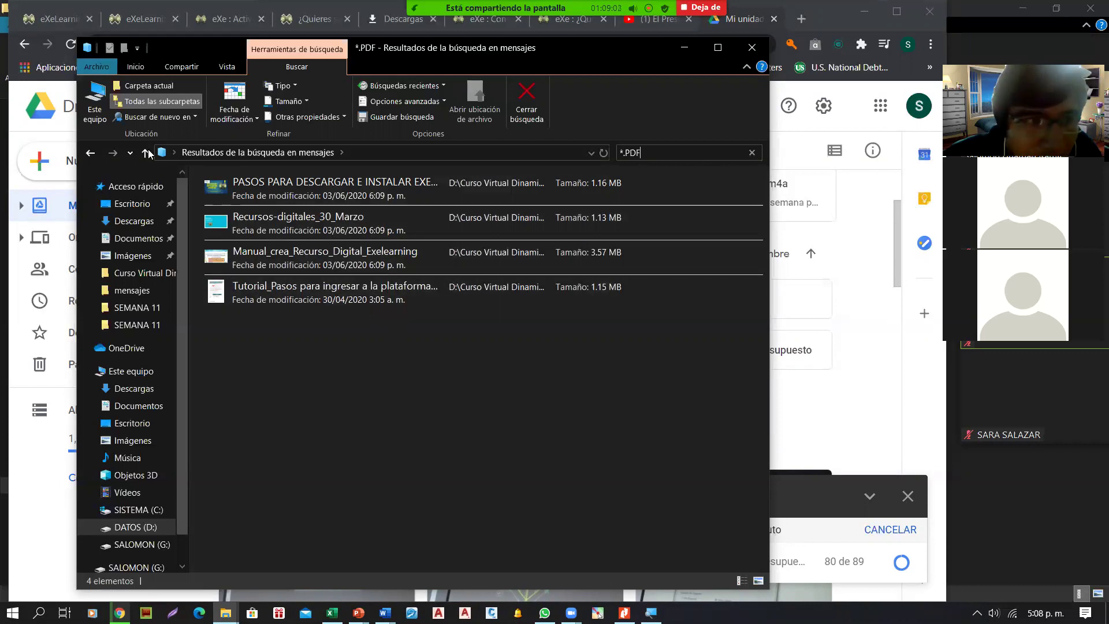
Clear the *.PDF search, show the mensajes folder's files in the Detalles view, and widen the Nombre column to fit the file names.
{"action": "key", "text": "Escape"}
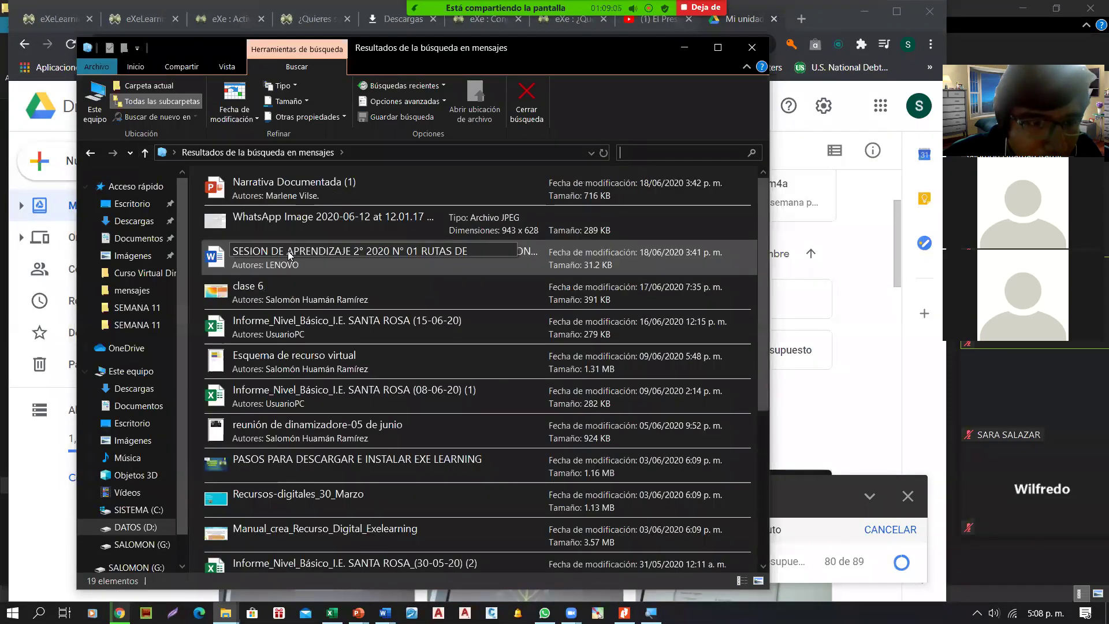
{"action": "left_click", "coordinate": [227, 66]}
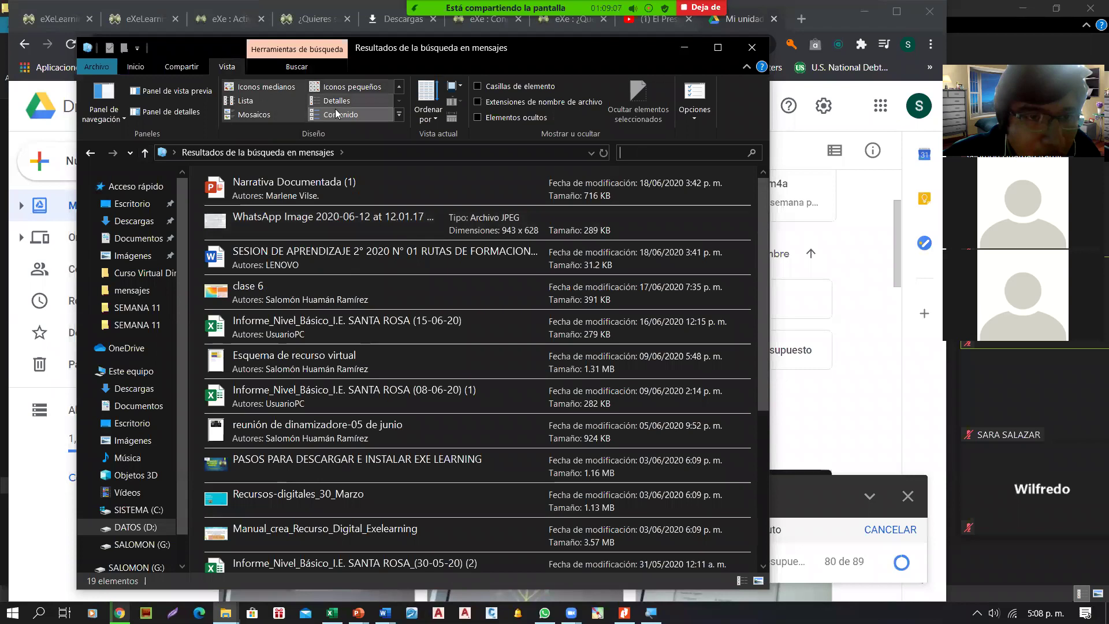
{"action": "left_click", "coordinate": [335, 100]}
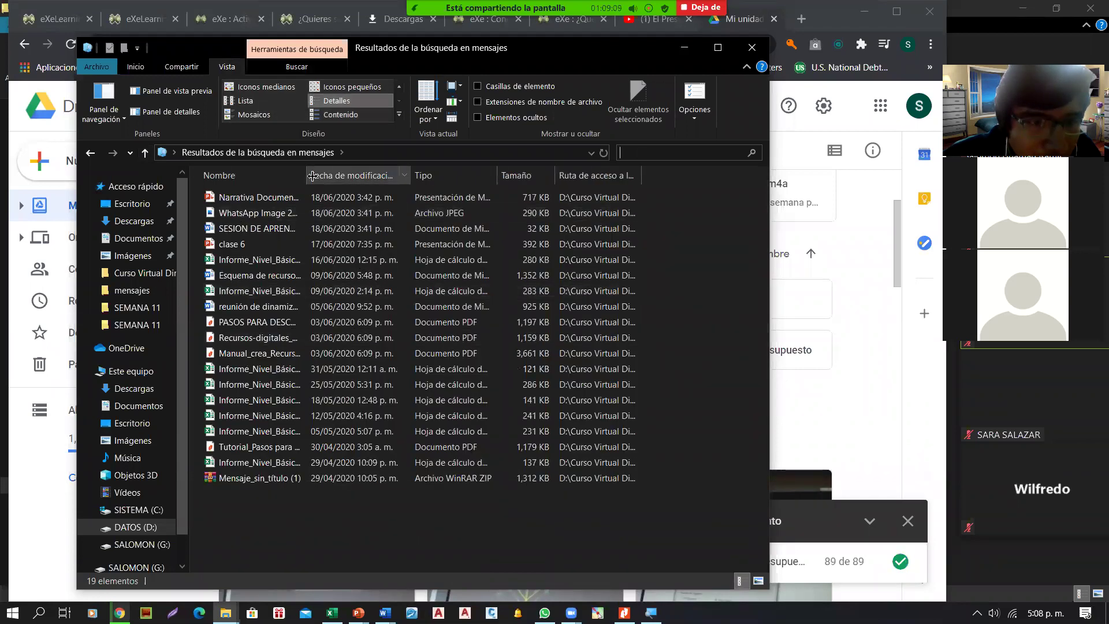
{"action": "left_click_drag", "start_coordinate": [307, 175], "coordinate": [482, 175]}
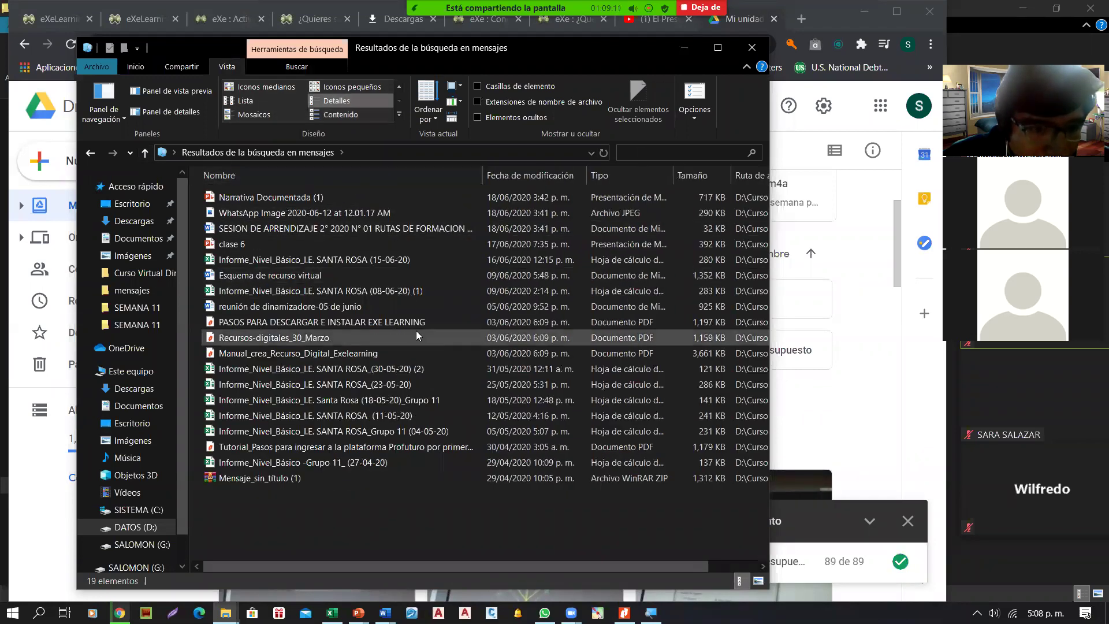
Open the PDF Manual_crea_Recurso_Digital_Exelearning and look through its pages, including the section on exporting the activity in SCORM.
{"action": "double_click", "coordinate": [258, 358]}
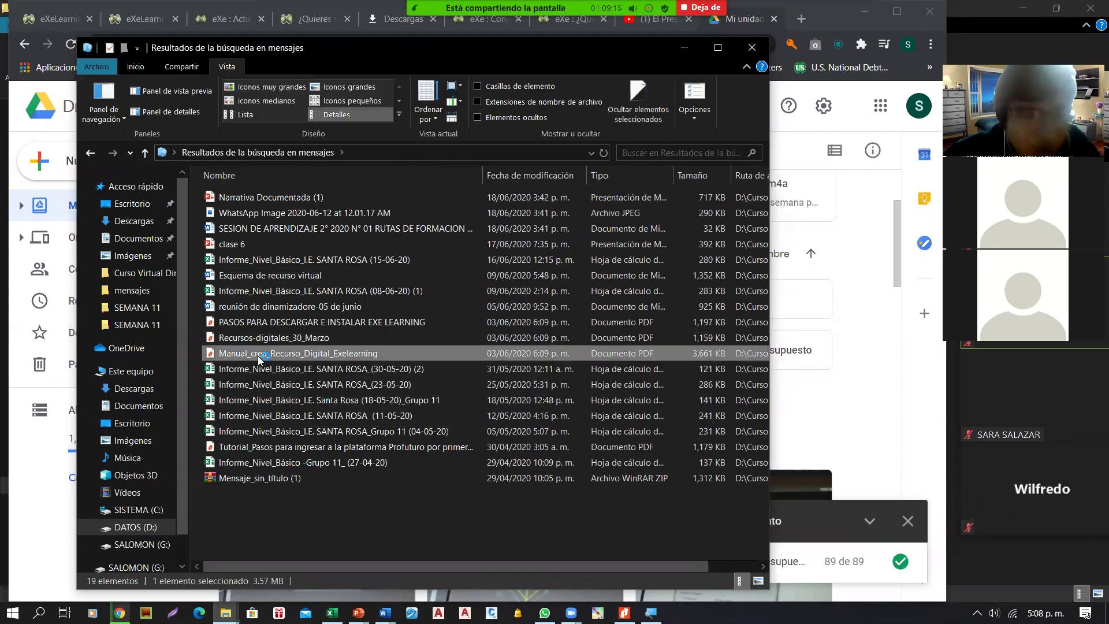
{"action": "scroll", "coordinate": [403, 382], "scroll_direction": "down", "scroll_amount": 5}
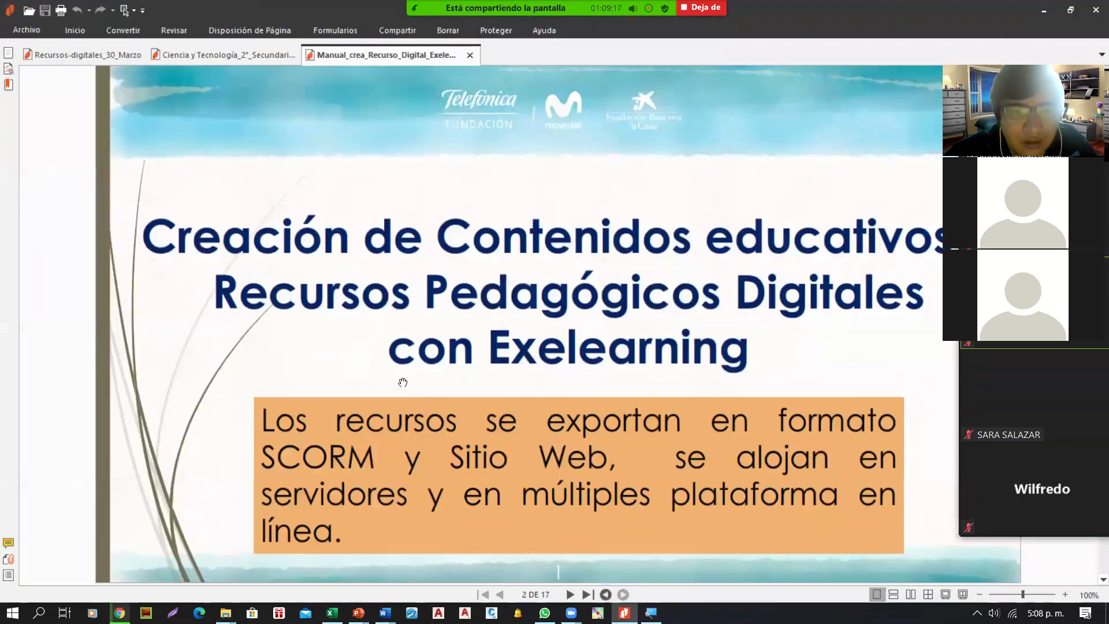
{"action": "scroll", "coordinate": [403, 382], "scroll_direction": "down", "scroll_amount": 6}
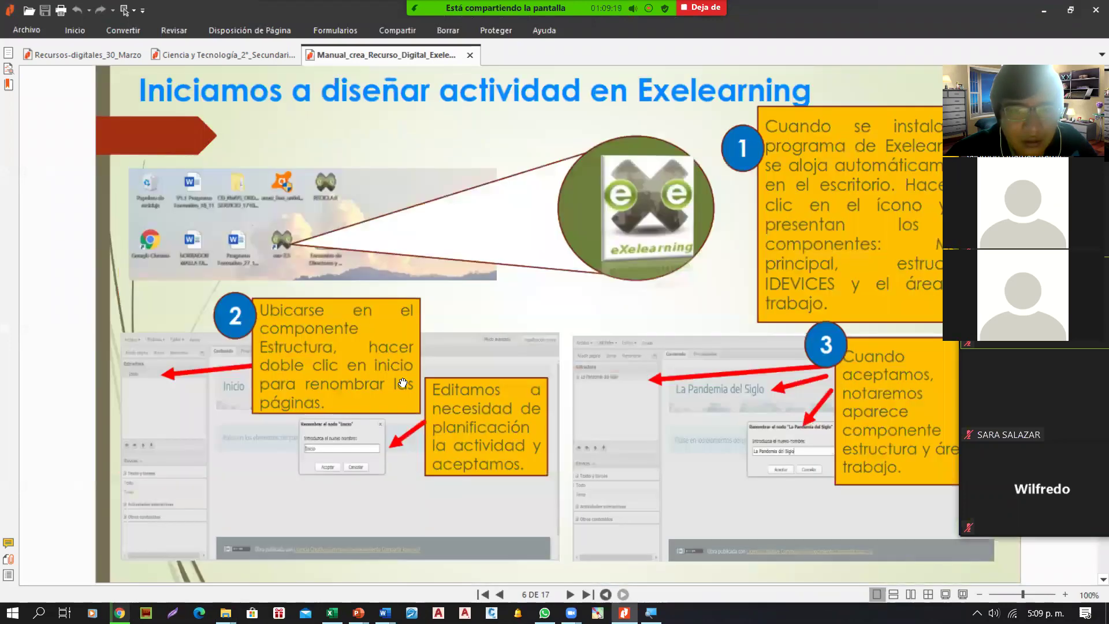
{"action": "scroll", "coordinate": [398, 378], "scroll_direction": "down", "scroll_amount": 4}
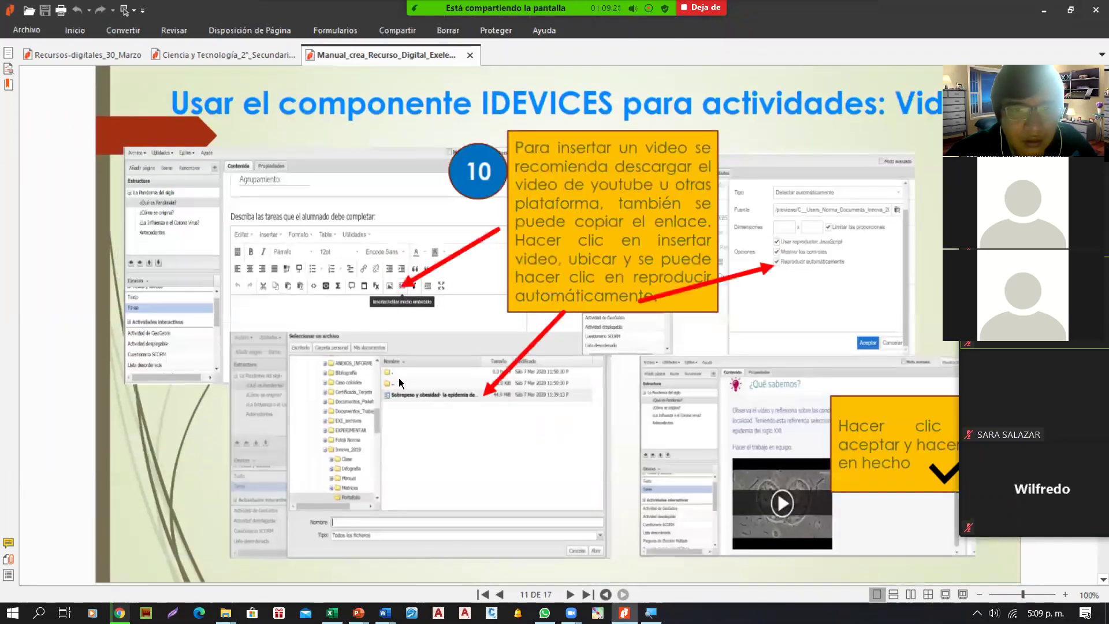
{"action": "scroll", "coordinate": [399, 378], "scroll_direction": "down", "scroll_amount": 5}
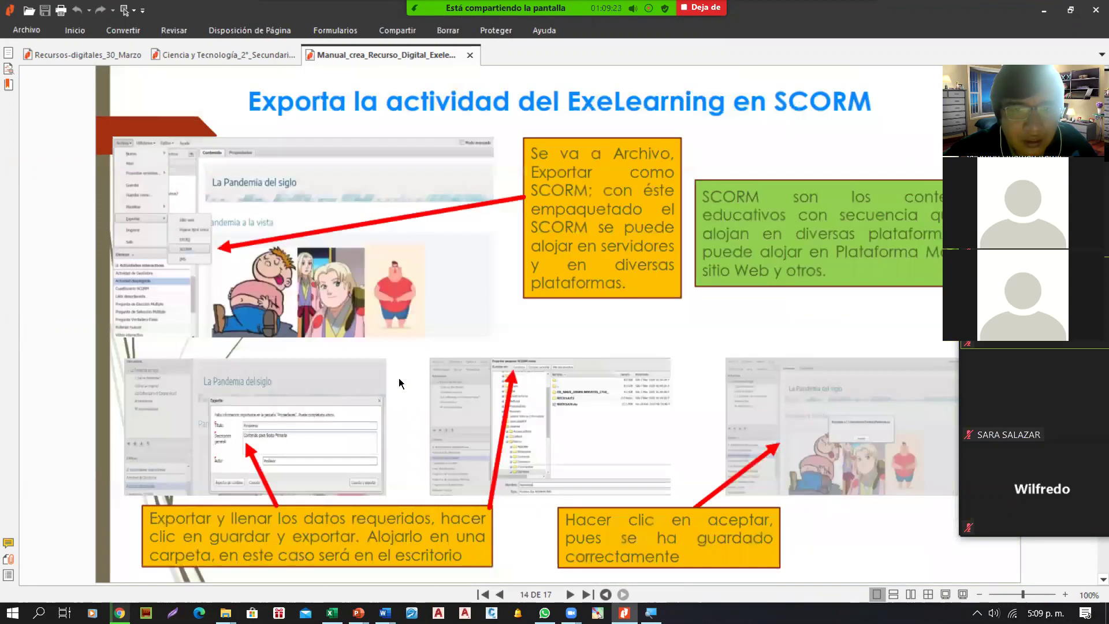
{"action": "scroll", "coordinate": [399, 383], "scroll_direction": "up", "scroll_amount": 3}
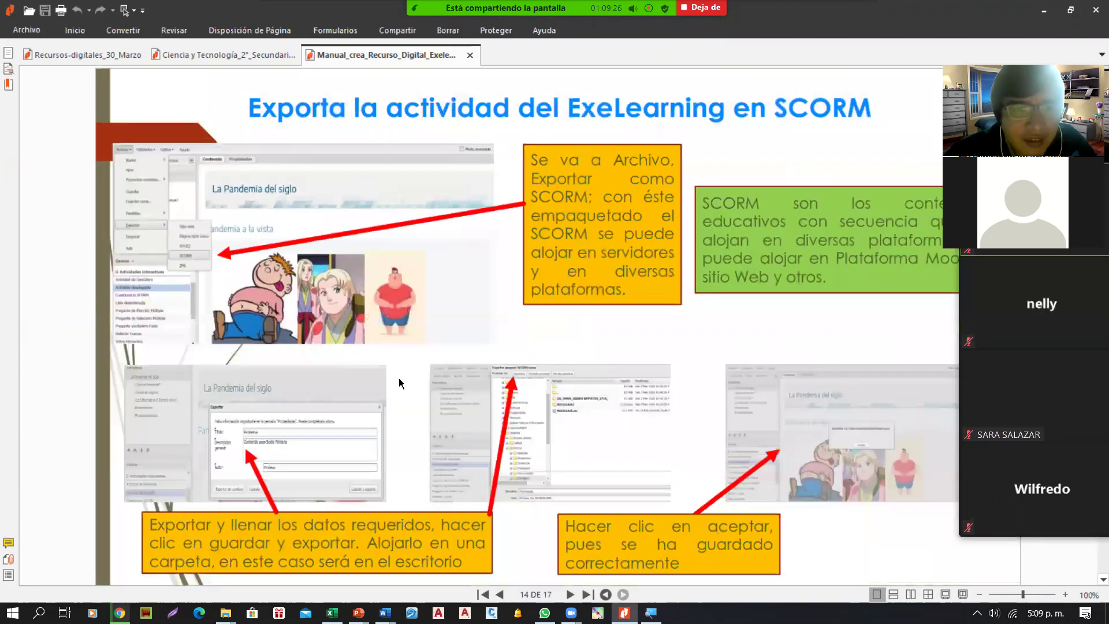
{"action": "scroll", "coordinate": [398, 383], "scroll_direction": "up", "scroll_amount": 5}
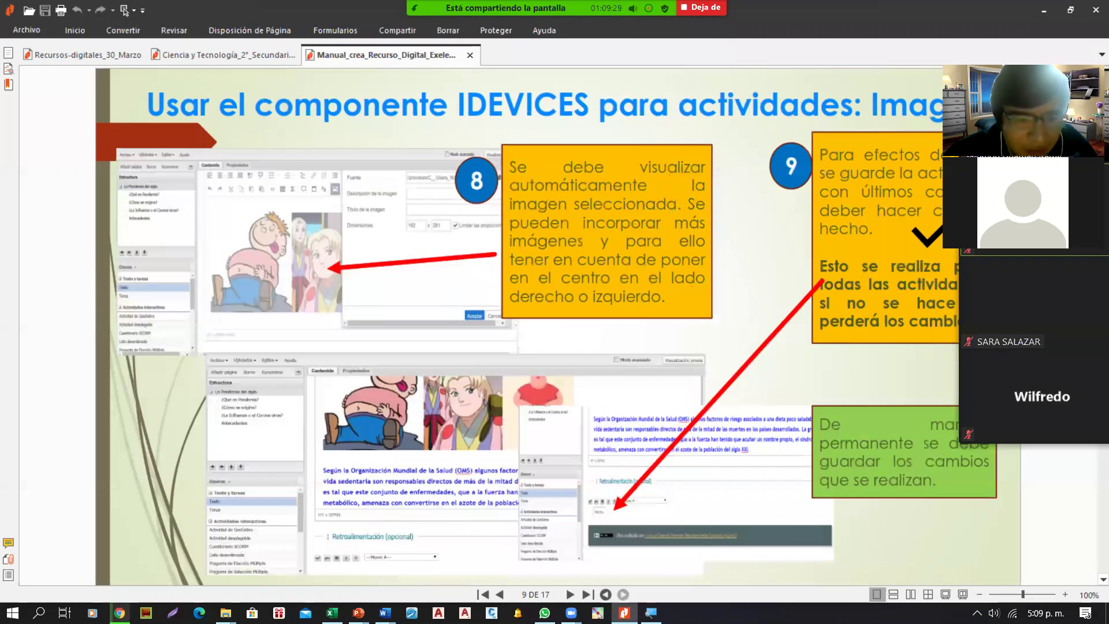
Switch back to File Explorer and browse to the Curso Virtual Dinamizadores folder on drive D:.
{"action": "mouse_move", "coordinate": [225, 612]}
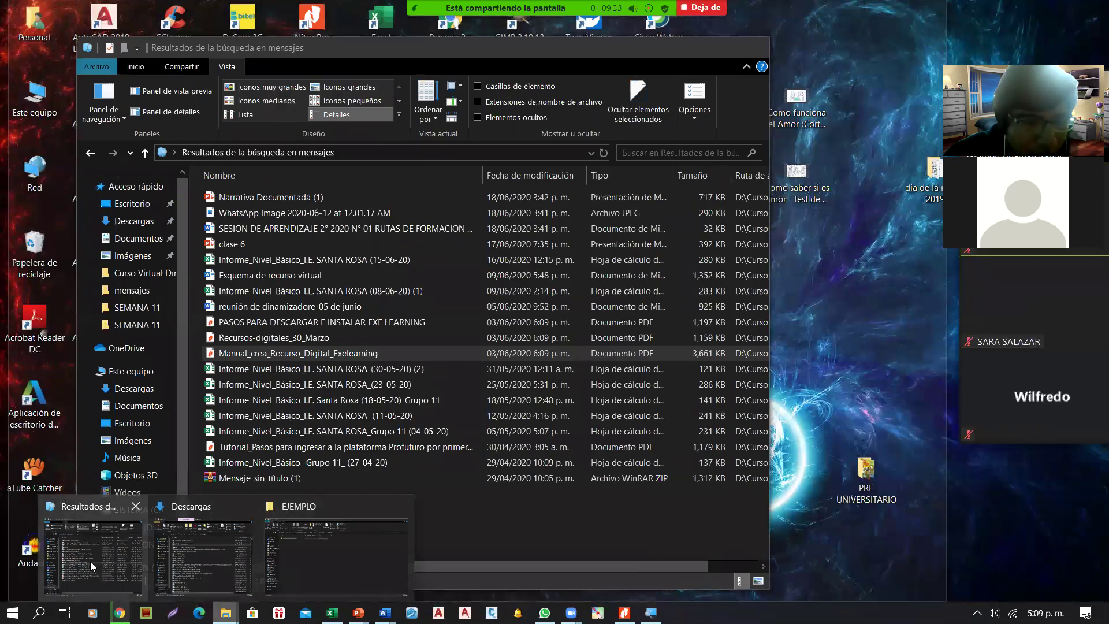
{"action": "left_click", "coordinate": [90, 561]}
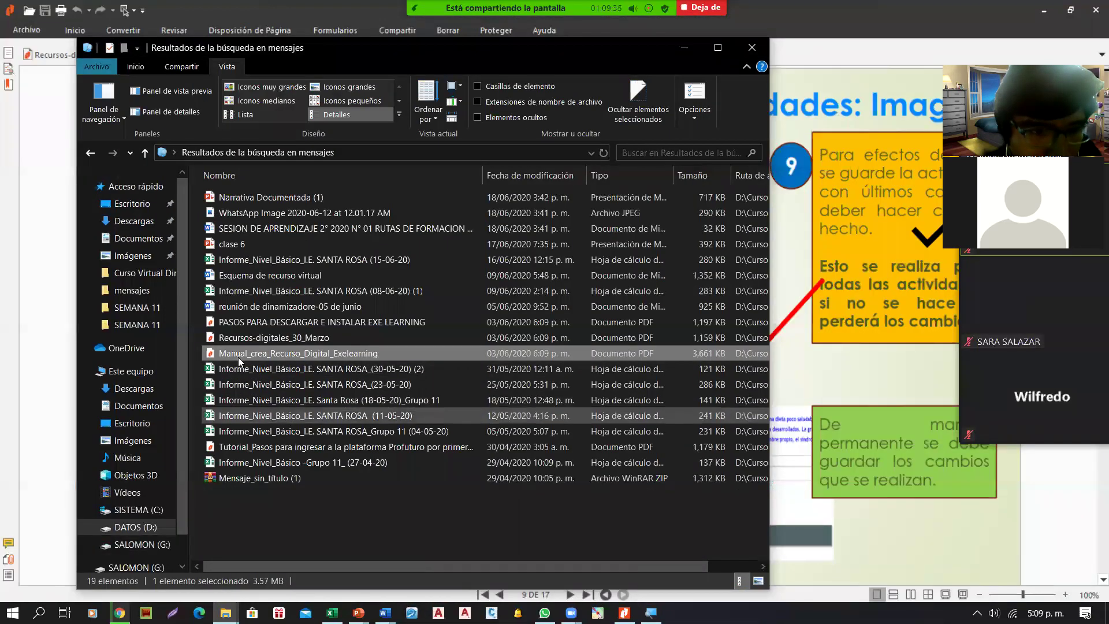
{"action": "left_click", "coordinate": [145, 153]}
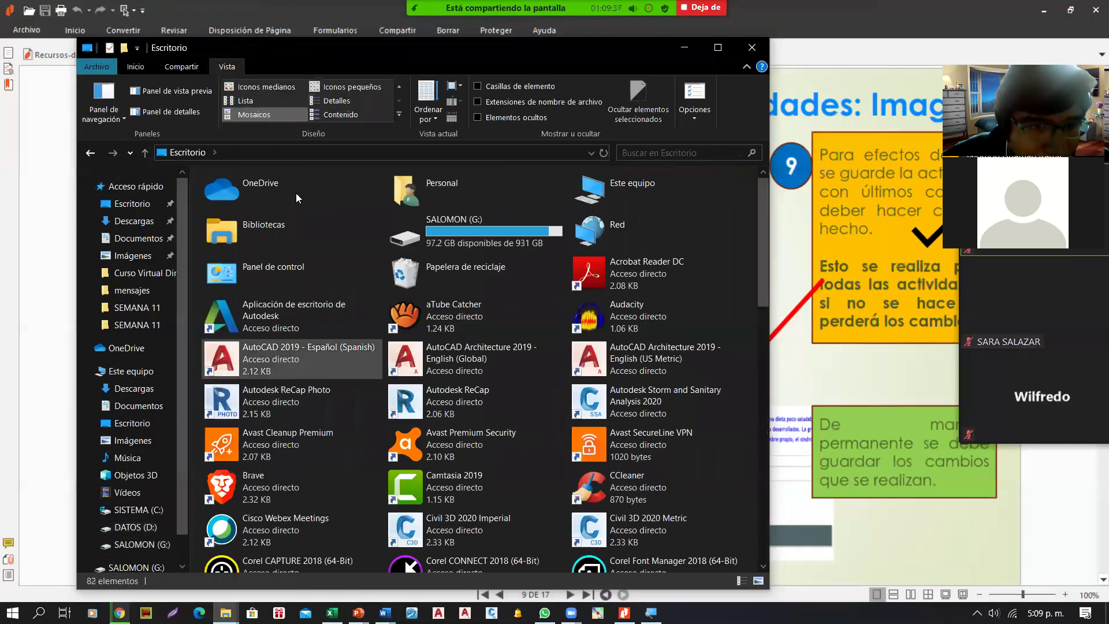
{"action": "left_click", "coordinate": [130, 528]}
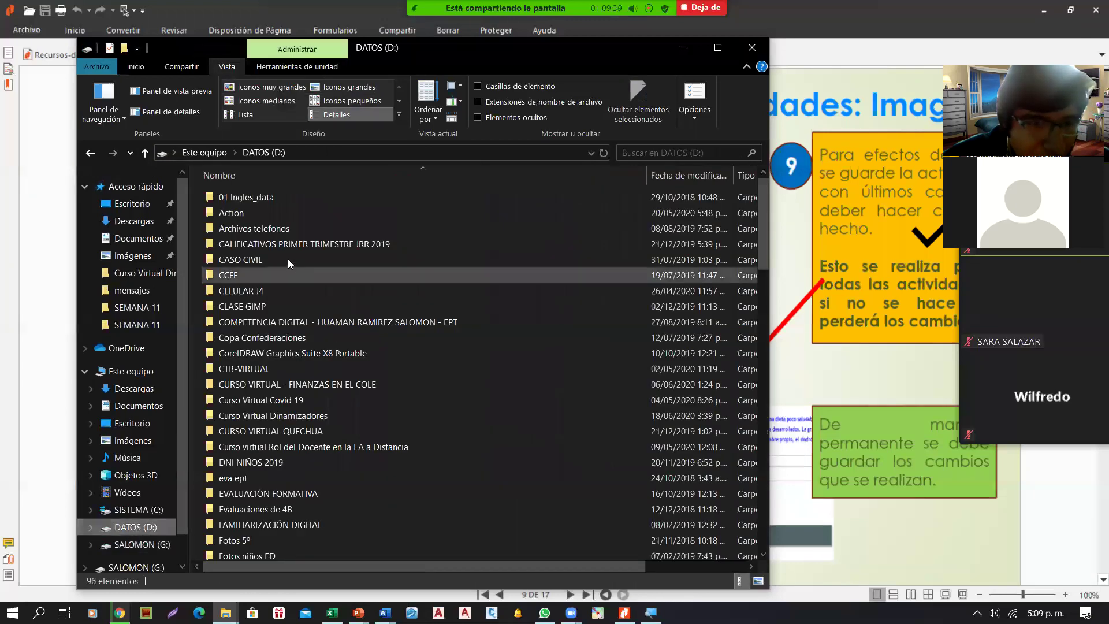
{"action": "scroll", "coordinate": [294, 305], "scroll_direction": "down", "scroll_amount": 3}
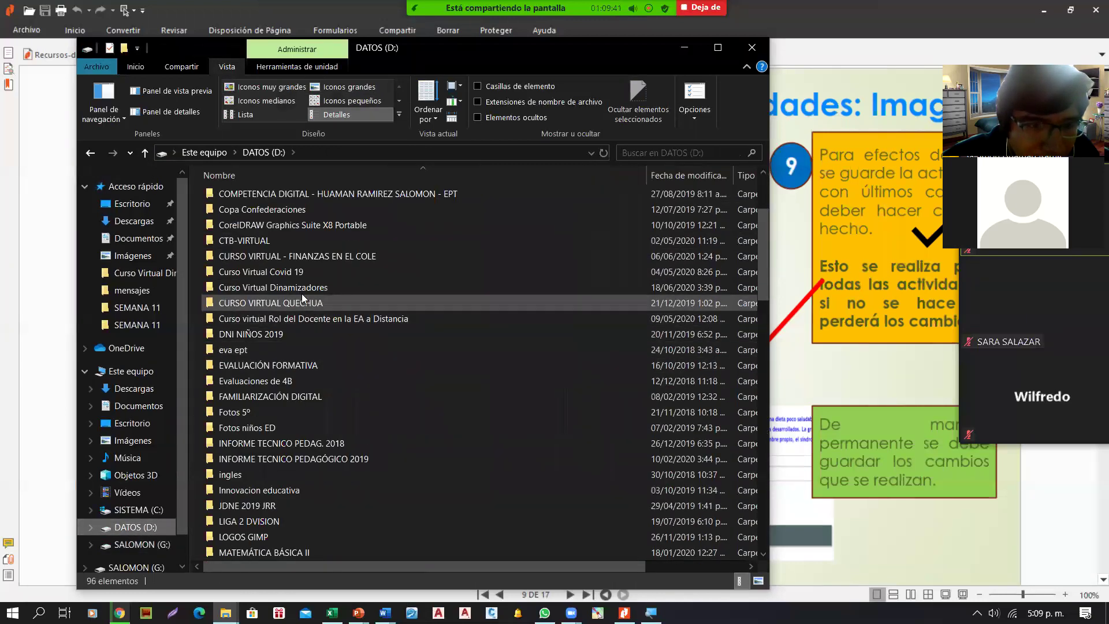
{"action": "double_click", "coordinate": [302, 289]}
{"action": "scroll", "coordinate": [289, 387], "scroll_direction": "down", "scroll_amount": 1}
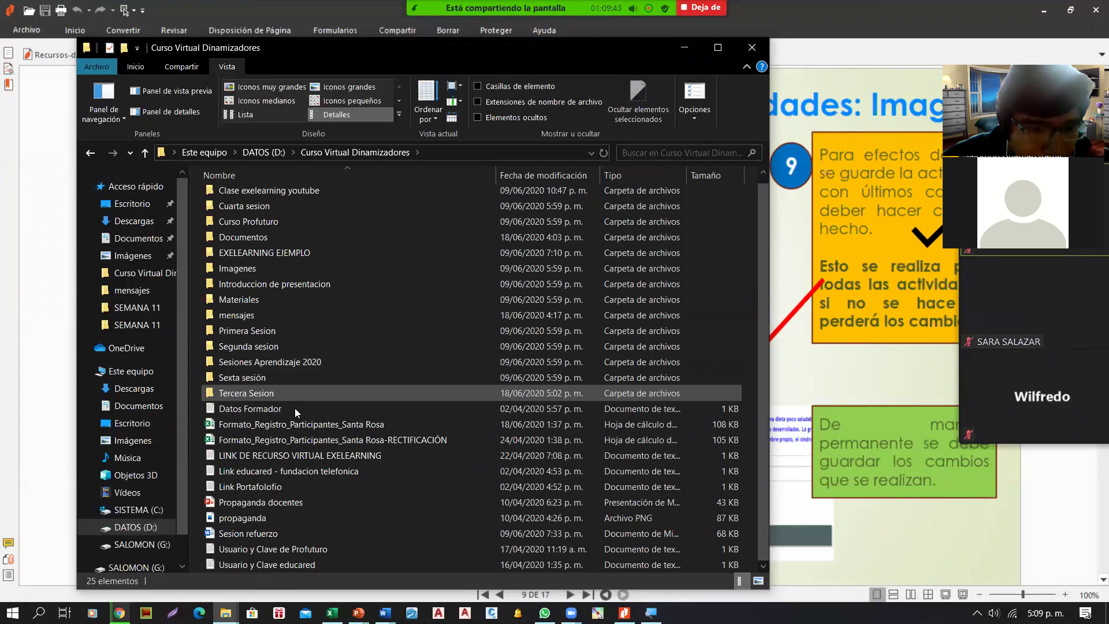
Check the contents of the Primera Sesion and Segunda sesion folders, returning to Curso Virtual Dinamizadores after each.
{"action": "double_click", "coordinate": [260, 331]}
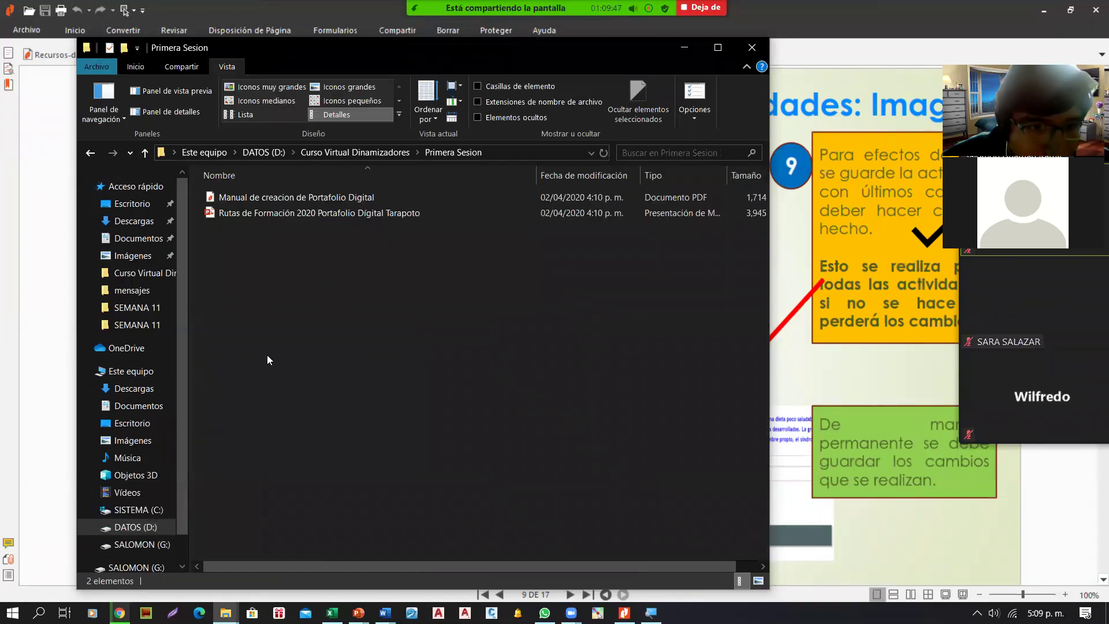
{"action": "left_click", "coordinate": [145, 152]}
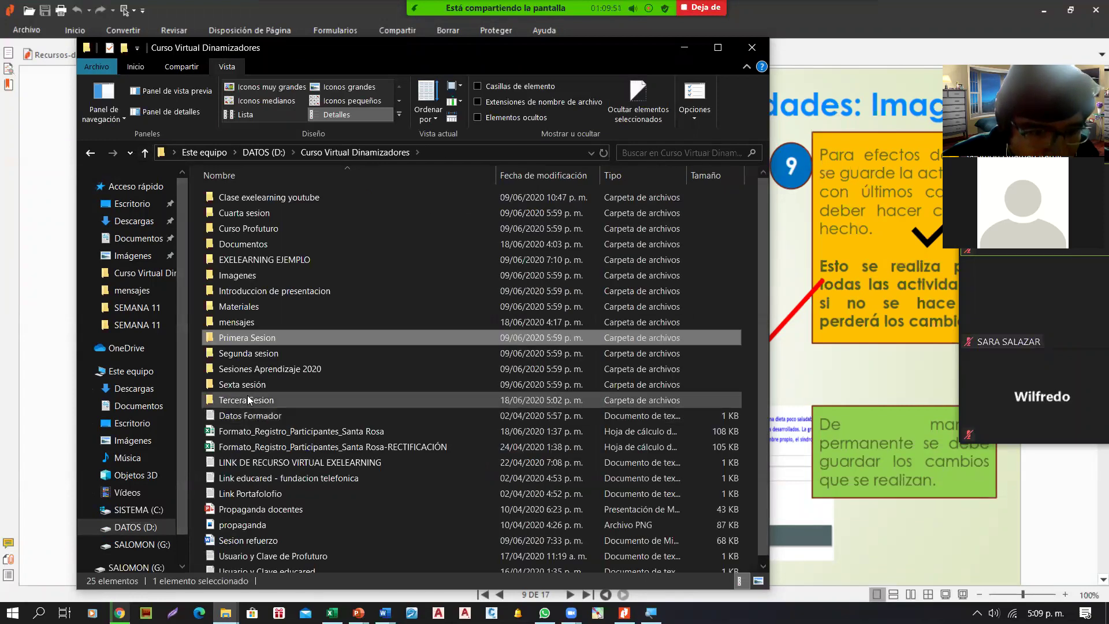
{"action": "left_click", "coordinate": [253, 356]}
{"action": "double_click", "coordinate": [253, 357]}
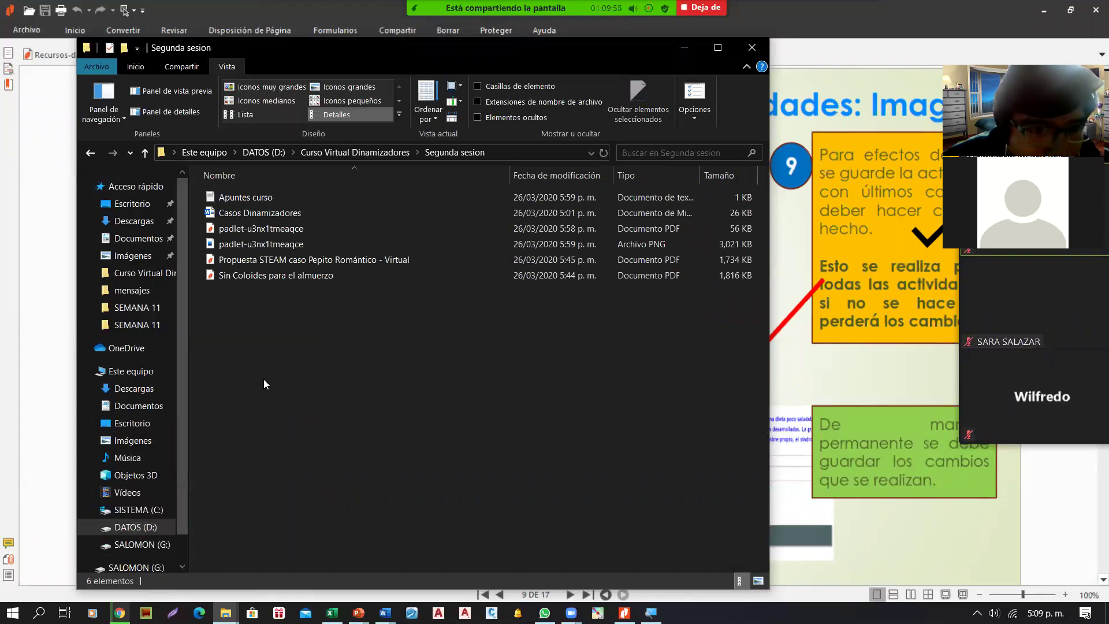
{"action": "left_click", "coordinate": [144, 153]}
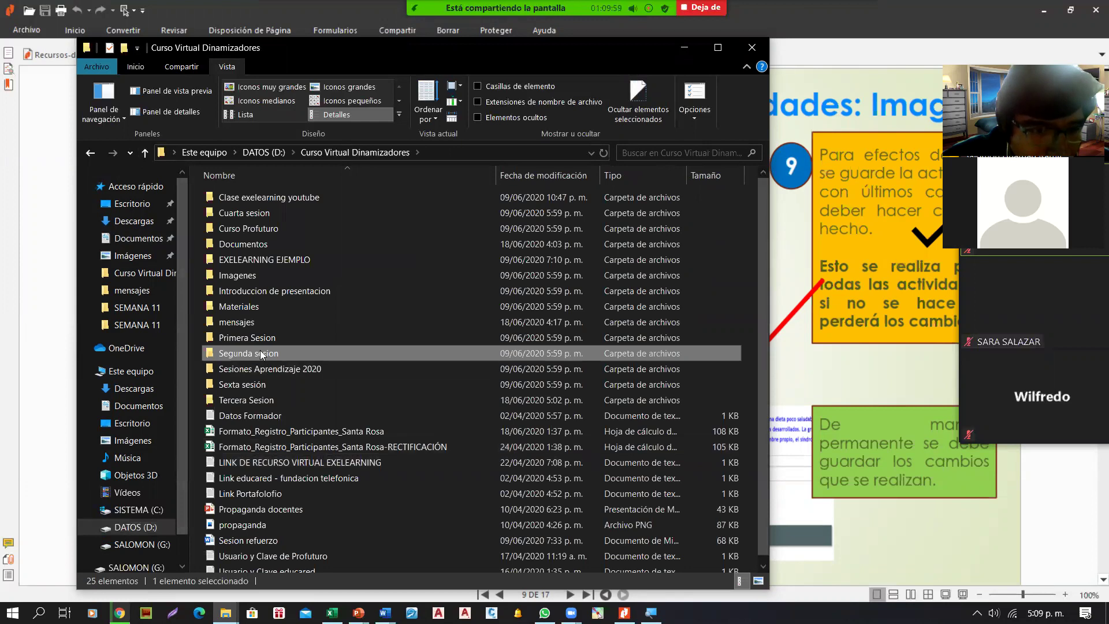
Open the Alojar-contenidos-de-Exelearning-en-Drive-hosting PDF from the Tercera Sesion folder and read its page on hosting requirements.
{"action": "double_click", "coordinate": [265, 402]}
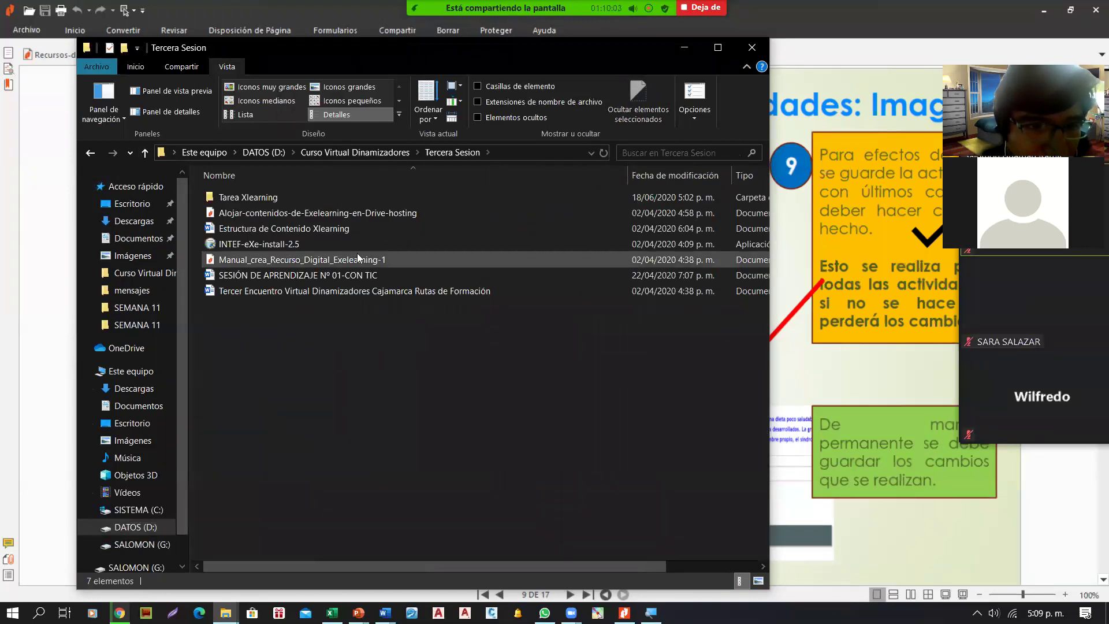
{"action": "left_click", "coordinate": [275, 214]}
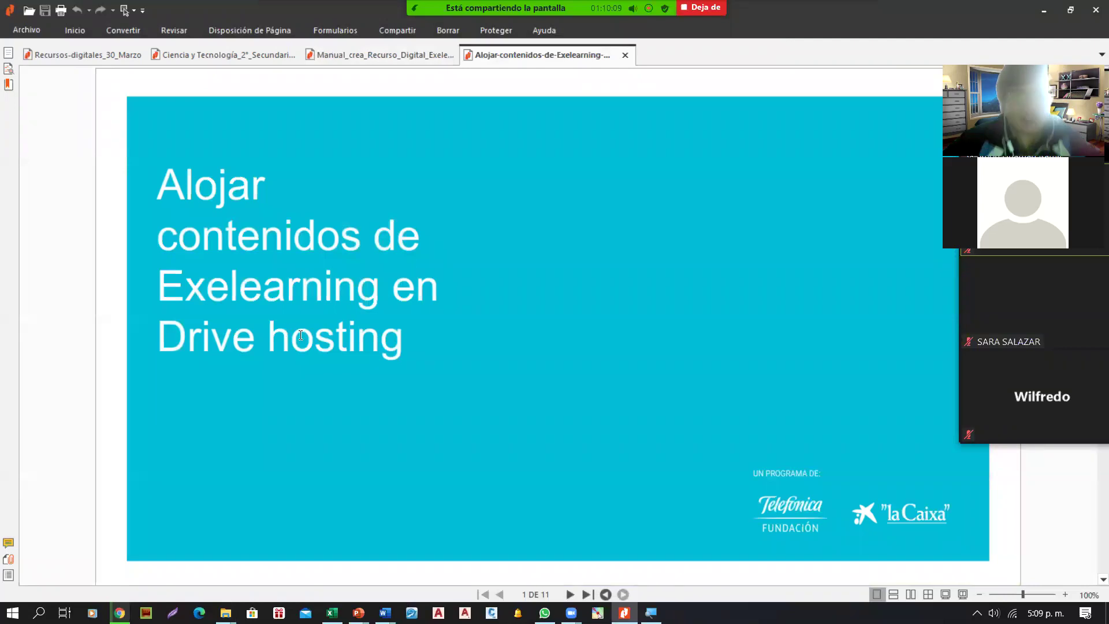
{"action": "scroll", "coordinate": [361, 343], "scroll_direction": "down", "scroll_amount": 2}
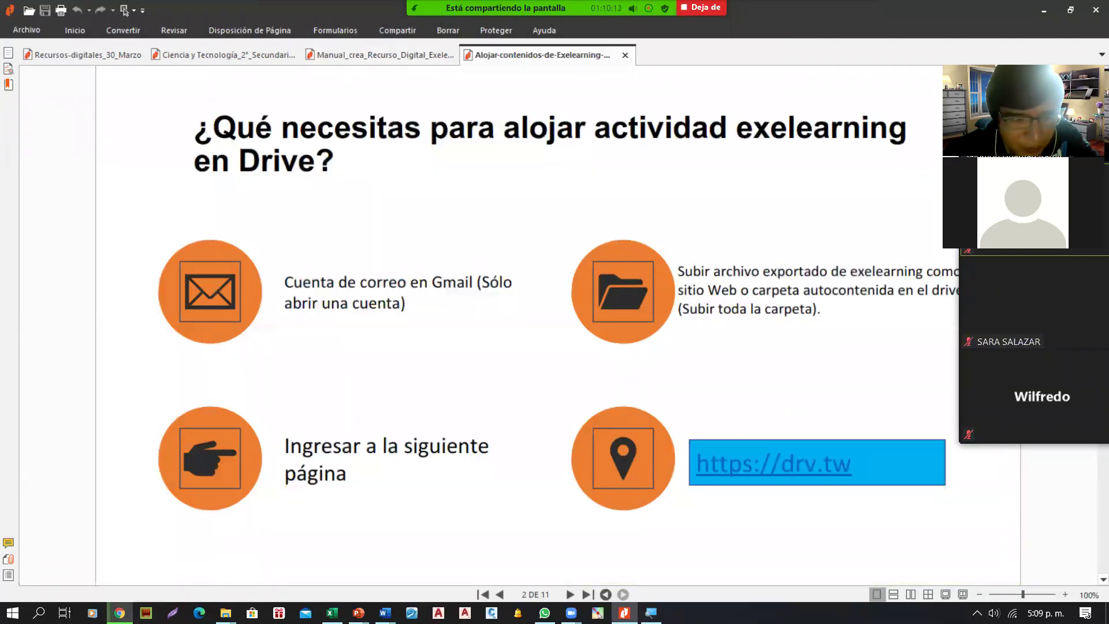
Switch to Google Drive, dismiss the upload summary, and share the Mi_ejemplo_de_presupuesto folder with anyone who has the link as Lector.
{"action": "left_click", "coordinate": [119, 612]}
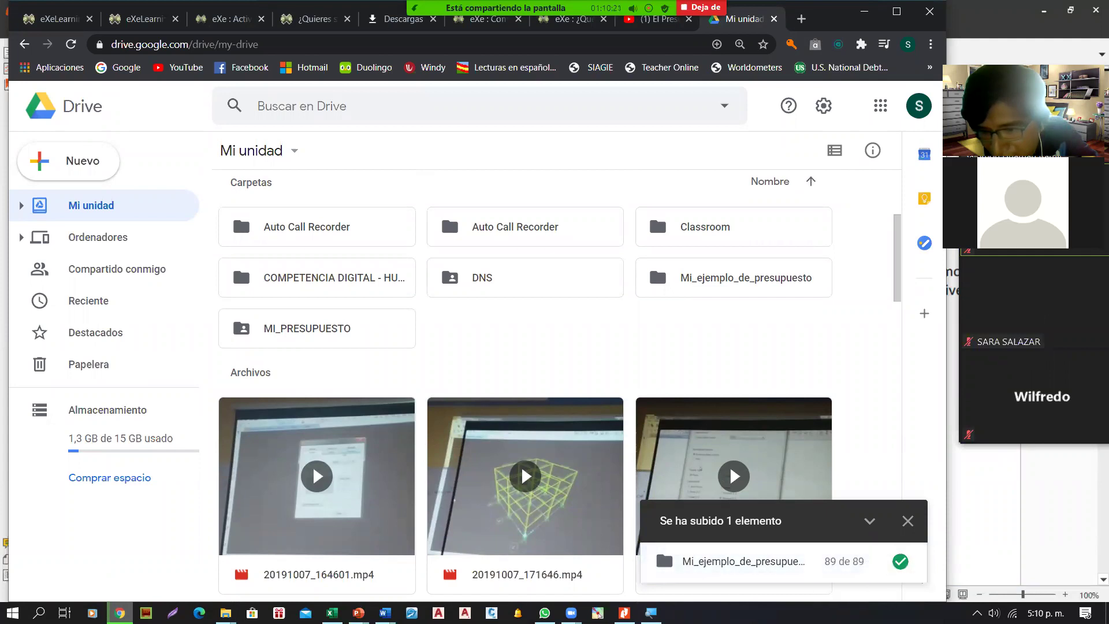
{"action": "left_click", "coordinate": [908, 521]}
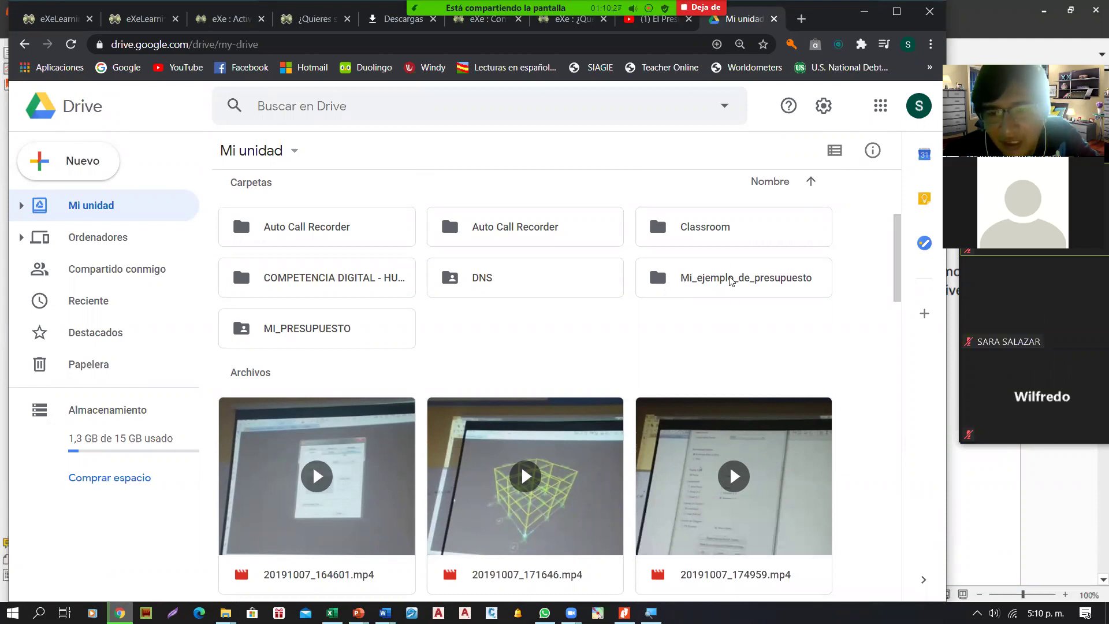
{"action": "left_click", "coordinate": [708, 281]}
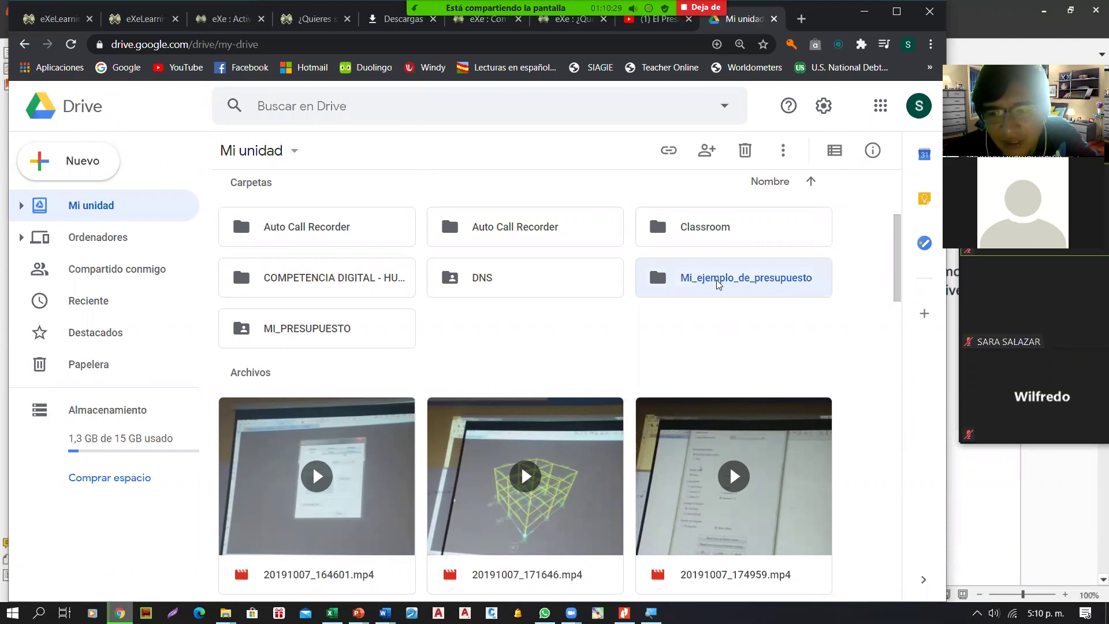
{"action": "right_click", "coordinate": [685, 281]}
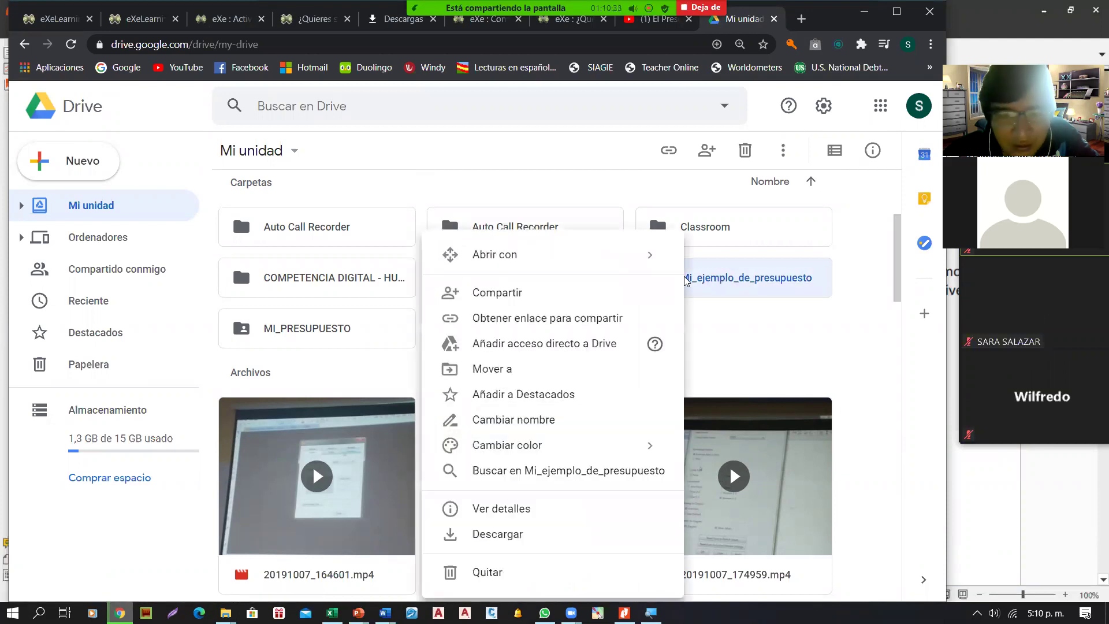
{"action": "left_click", "coordinate": [512, 293]}
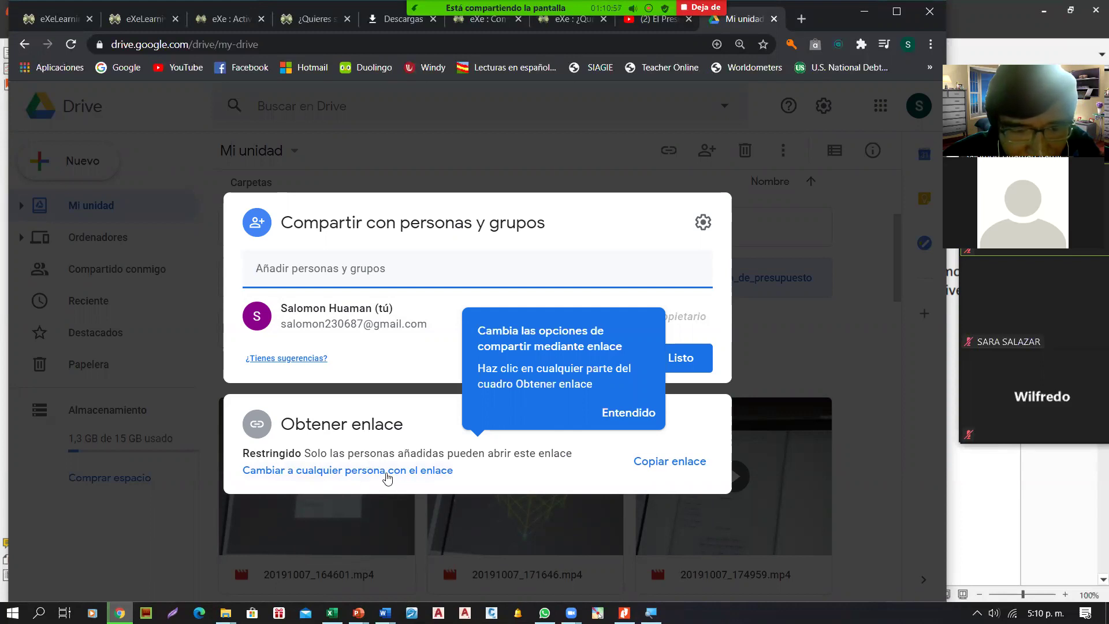
{"action": "left_click", "coordinate": [386, 471]}
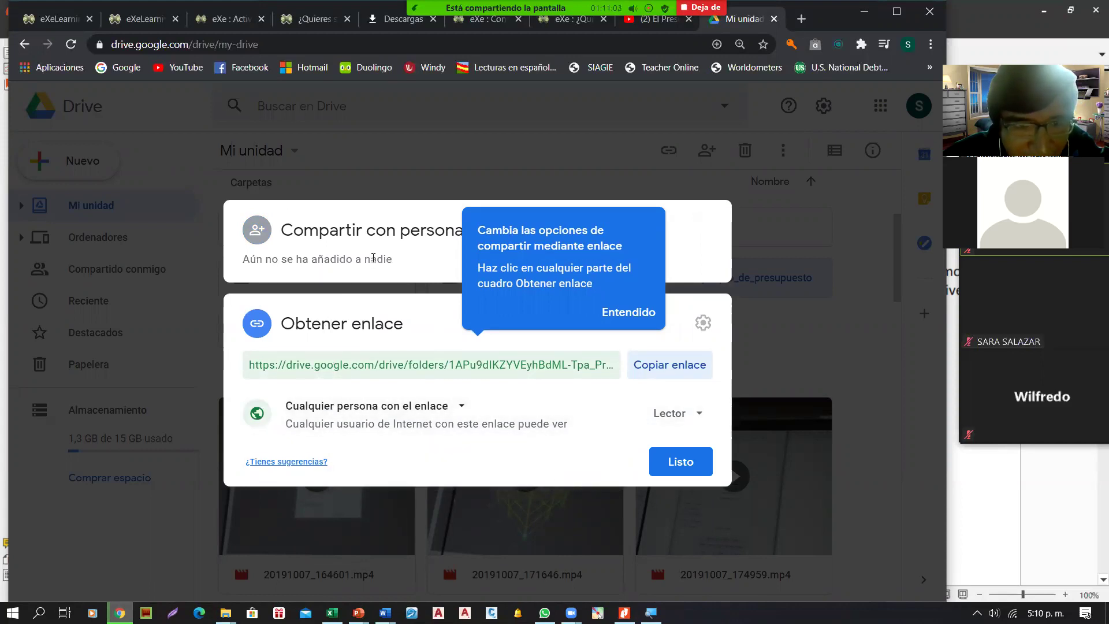
{"action": "left_click", "coordinate": [685, 321]}
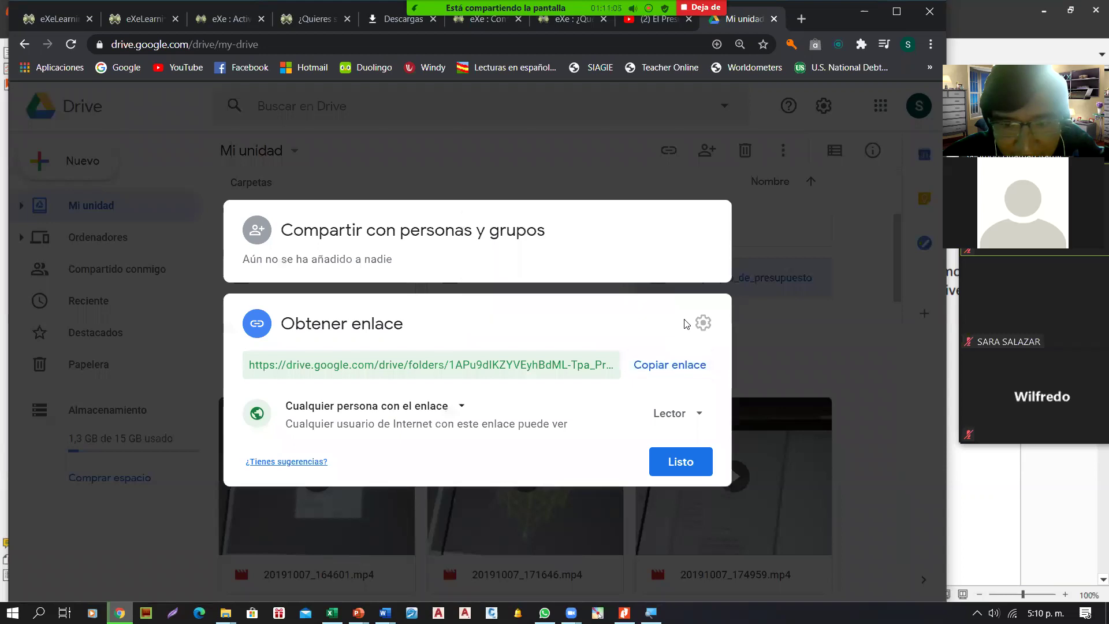
{"action": "left_click", "coordinate": [704, 322]}
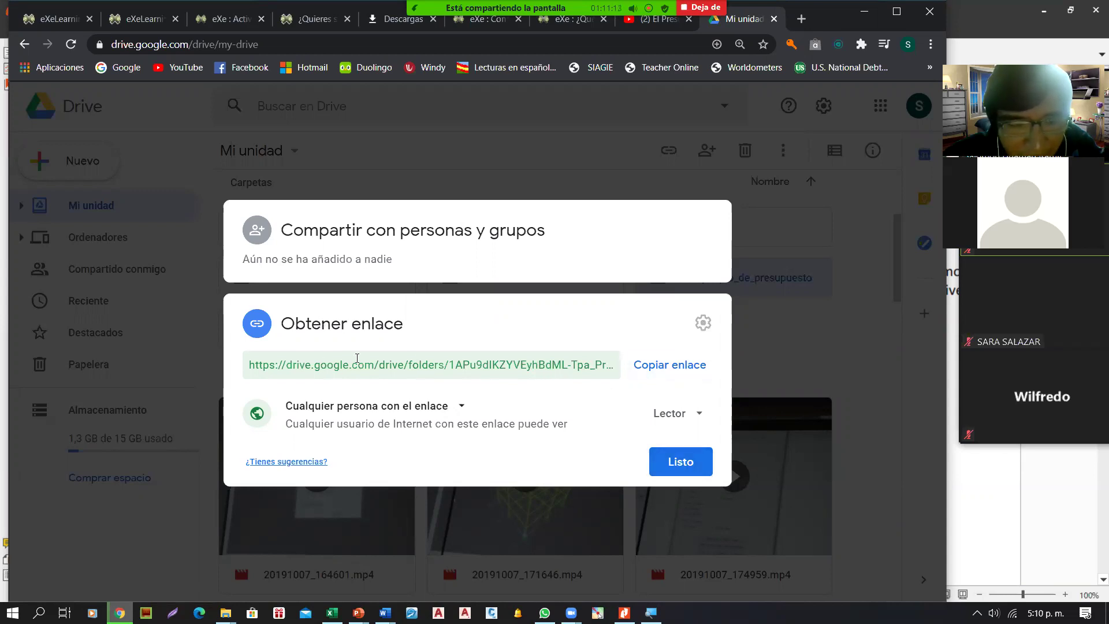
{"action": "left_click", "coordinate": [678, 462]}
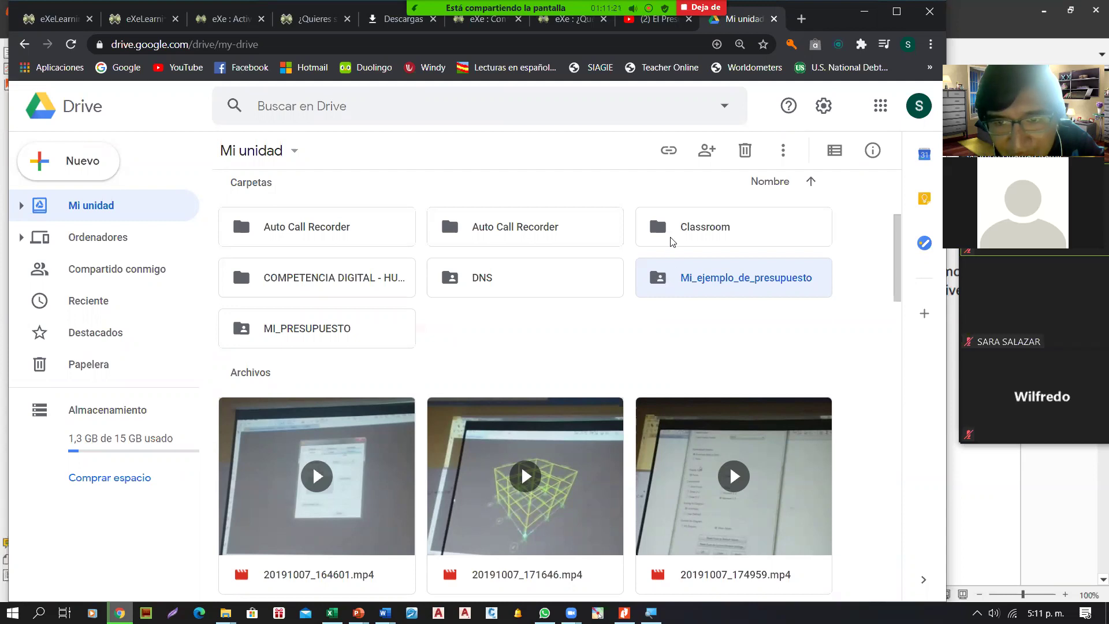
{"action": "left_click", "coordinate": [688, 229]}
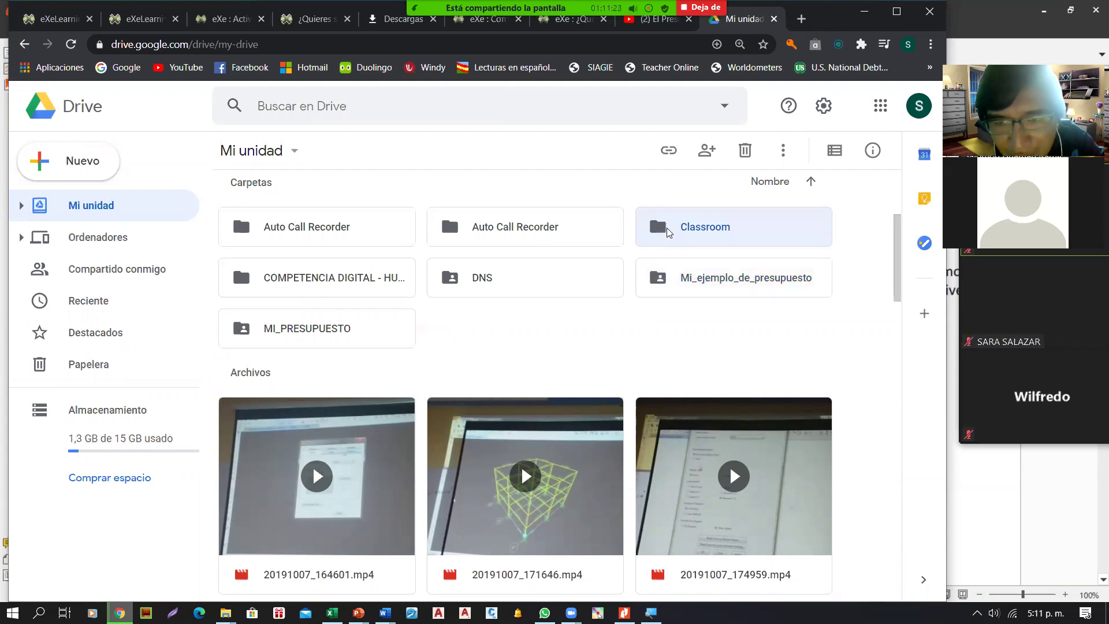
{"action": "left_click", "coordinate": [665, 283]}
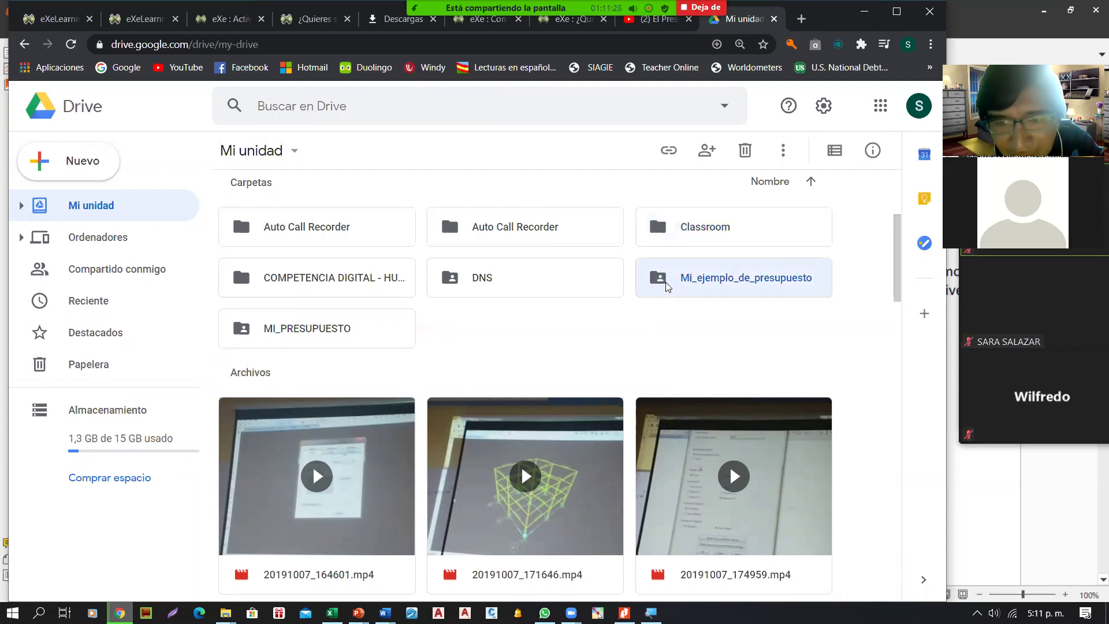
Switch to the Alojar-contenidos-de-Exelearning-en-Drive-hosting PDF in Nitro Pro and review the cover and the hosting requirements on page 2.
{"action": "left_click", "coordinate": [659, 316]}
{"action": "left_click", "coordinate": [662, 284]}
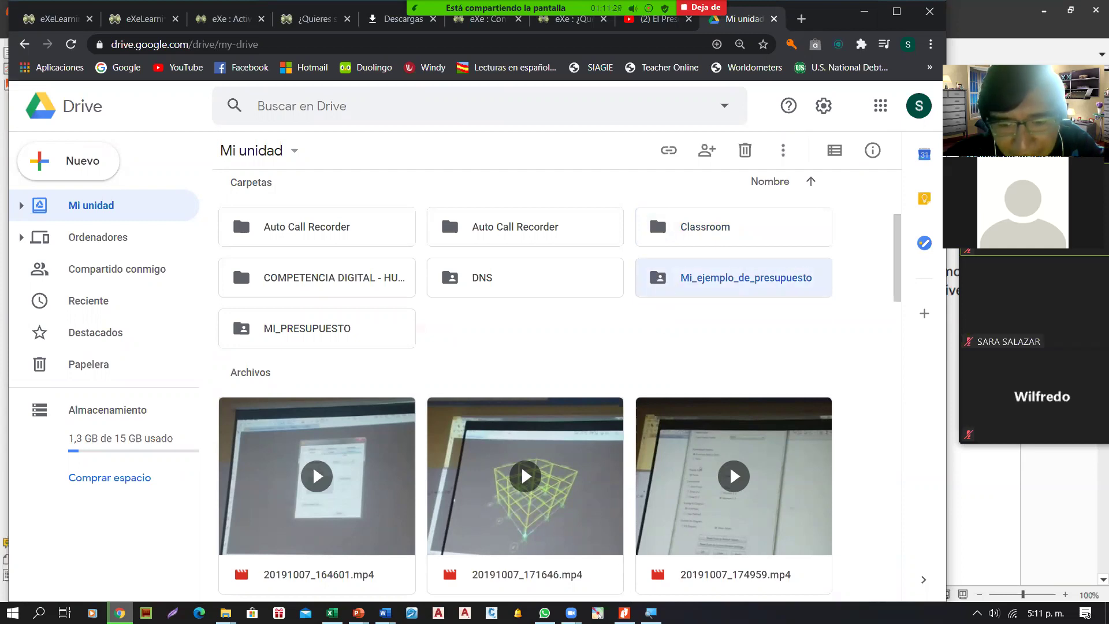
{"action": "left_click", "coordinate": [624, 612]}
{"action": "scroll", "coordinate": [311, 253], "scroll_direction": "up", "scroll_amount": 3}
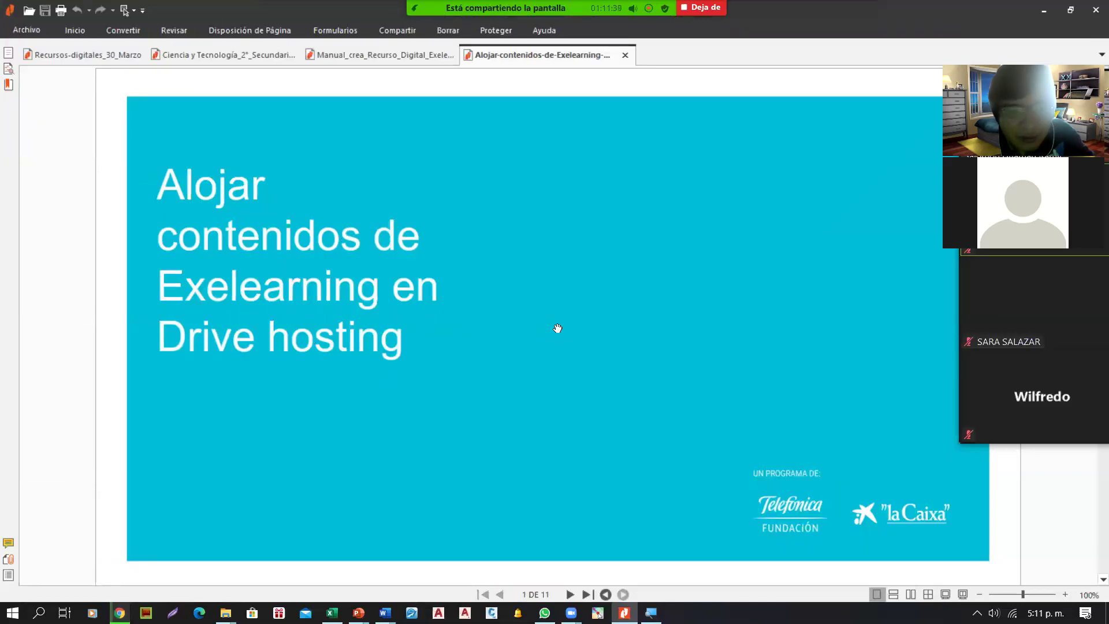
{"action": "scroll", "coordinate": [557, 328], "scroll_direction": "down", "scroll_amount": 1}
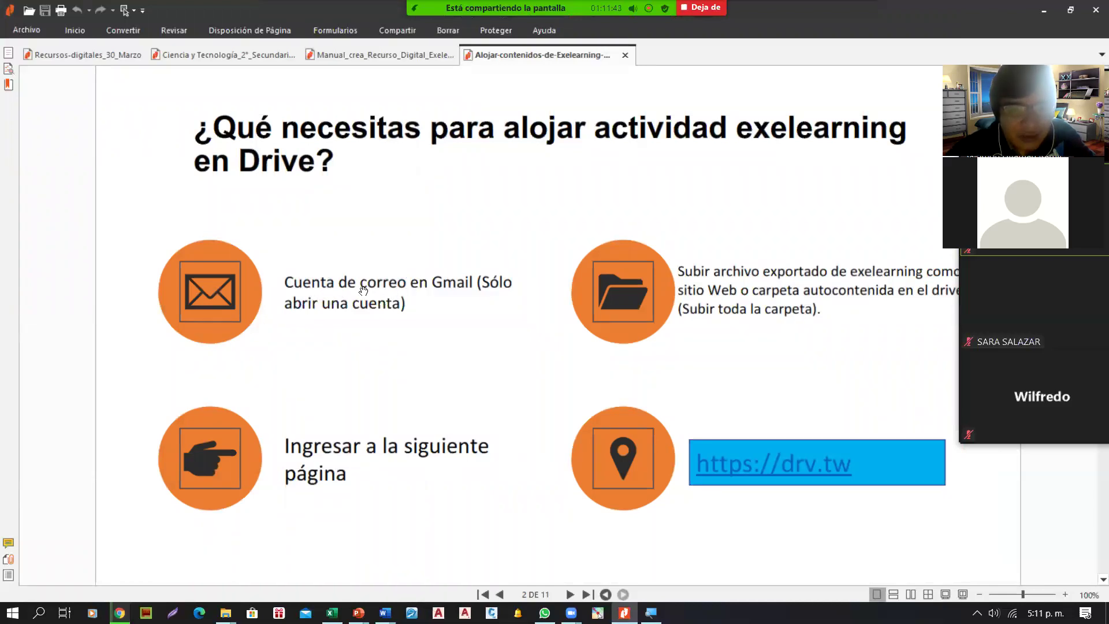
Restore the Nitro Pro window from full screen, and move and resize it to fit beside the video call thumbnails with page 2 fully visible.
{"action": "left_click", "coordinate": [1070, 10]}
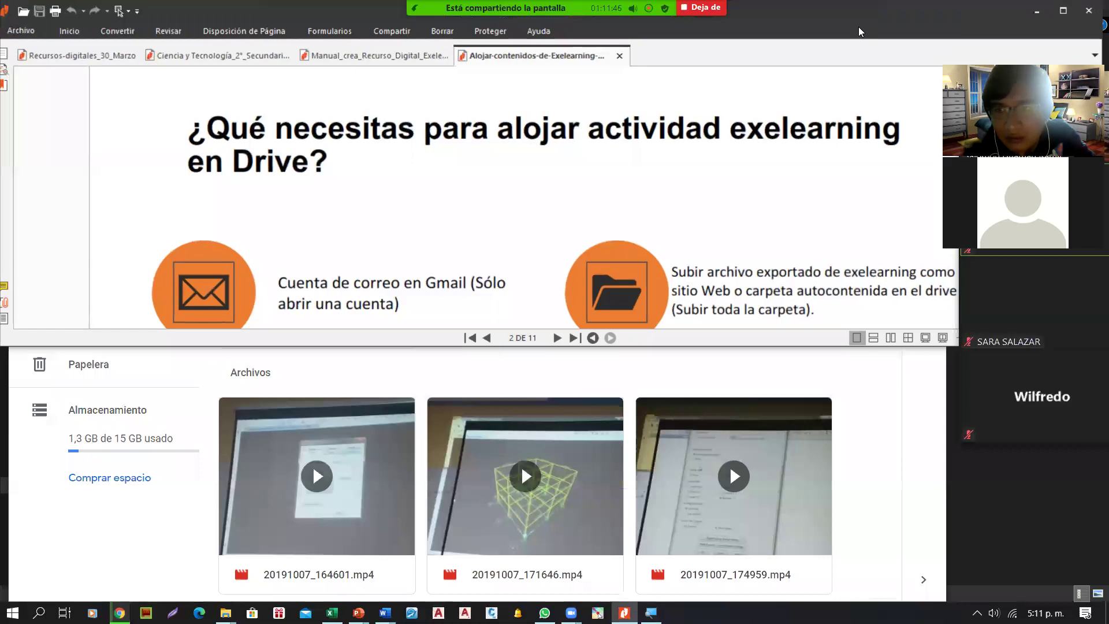
{"action": "left_click_drag", "start_coordinate": [858, 26], "coordinate": [700, 49]}
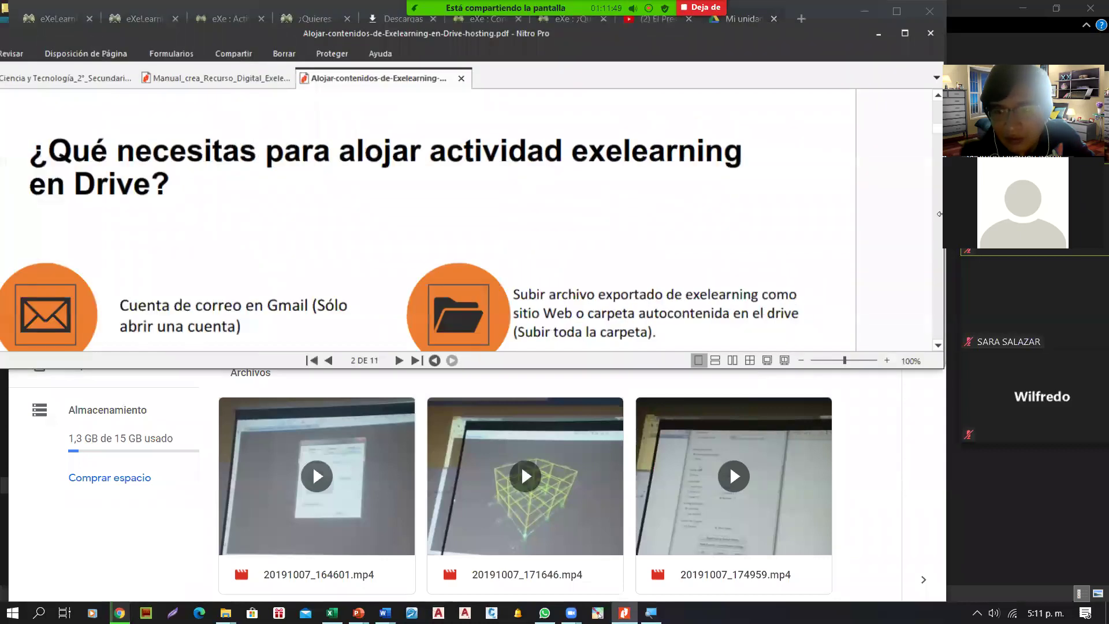
{"action": "left_click_drag", "start_coordinate": [940, 213], "coordinate": [772, 214]}
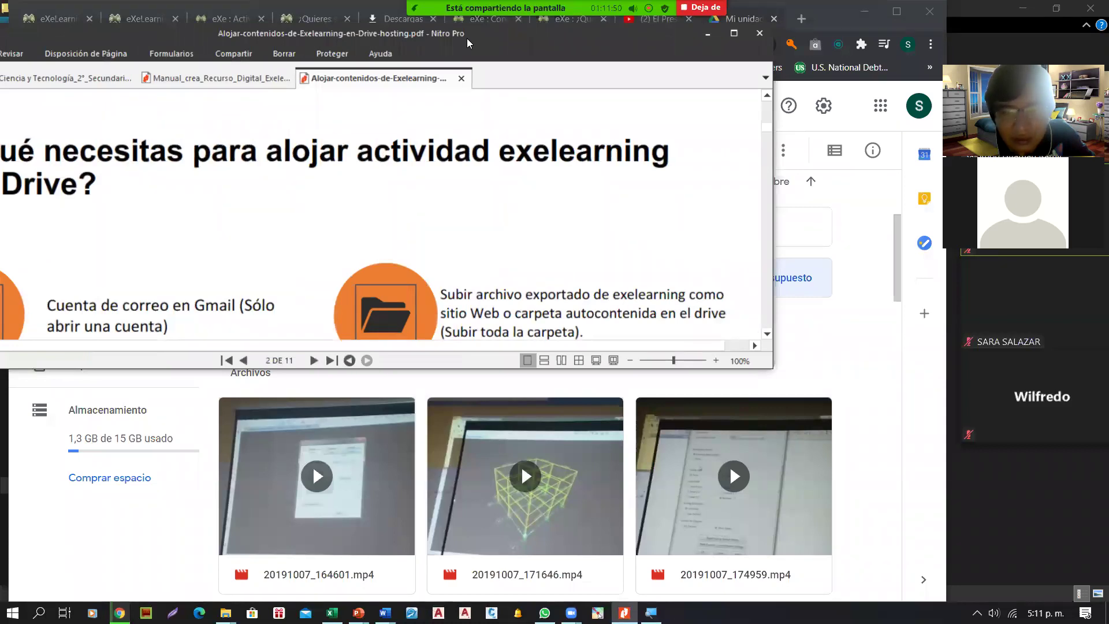
{"action": "left_click_drag", "start_coordinate": [467, 38], "coordinate": [634, 15]}
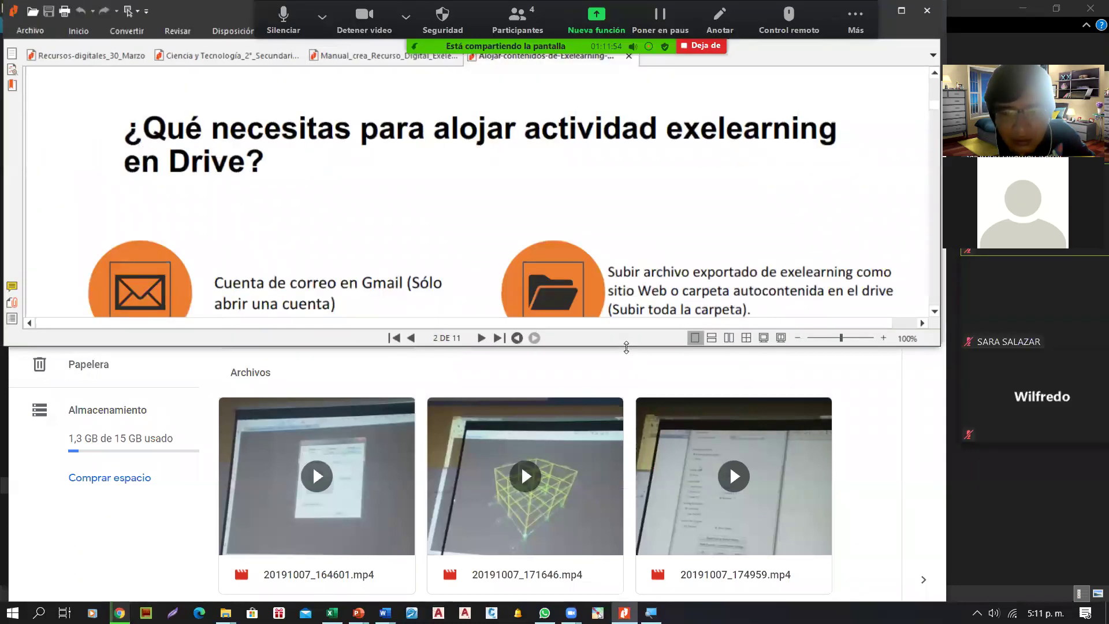
{"action": "left_click_drag", "start_coordinate": [626, 347], "coordinate": [626, 597]}
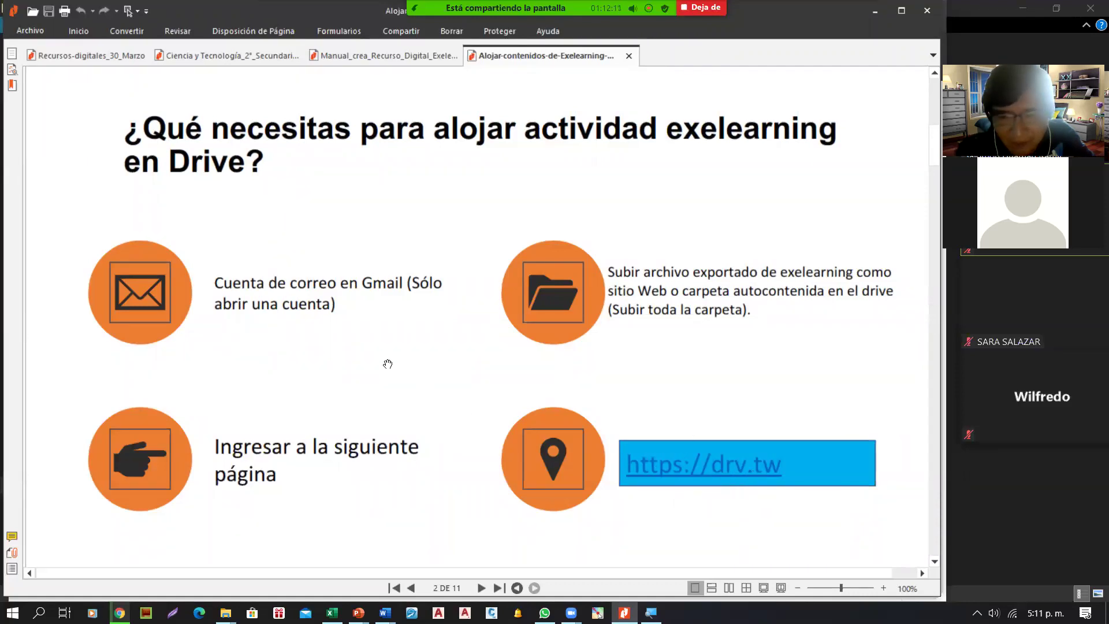
{"action": "scroll", "coordinate": [387, 364], "scroll_direction": "down", "scroll_amount": 1}
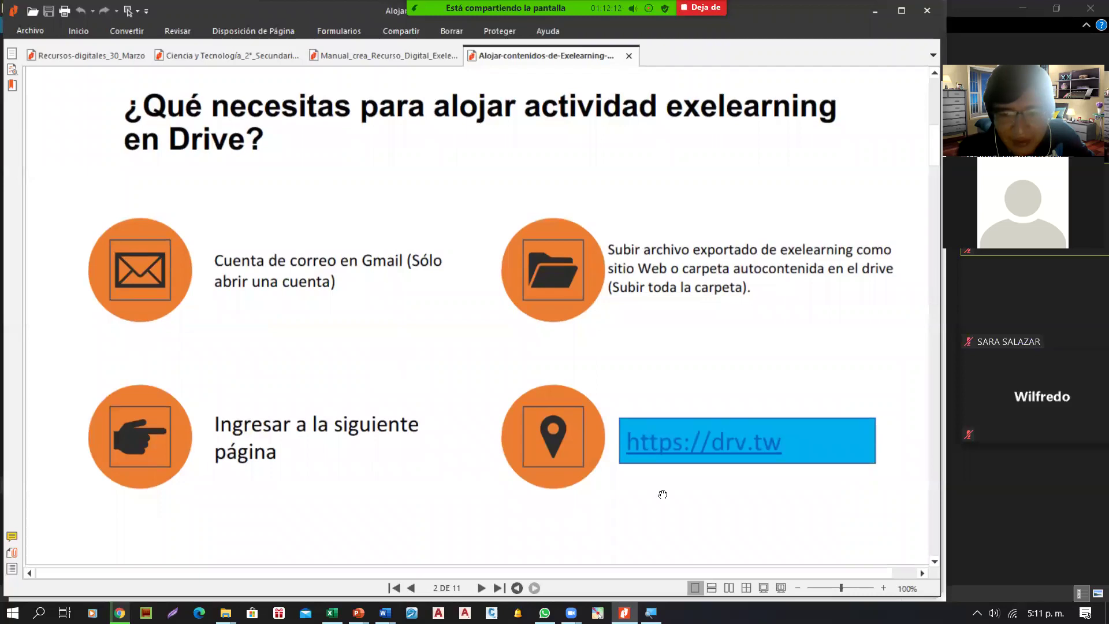
{"action": "left_click", "coordinate": [753, 450]}
{"action": "left_click", "coordinate": [614, 339]}
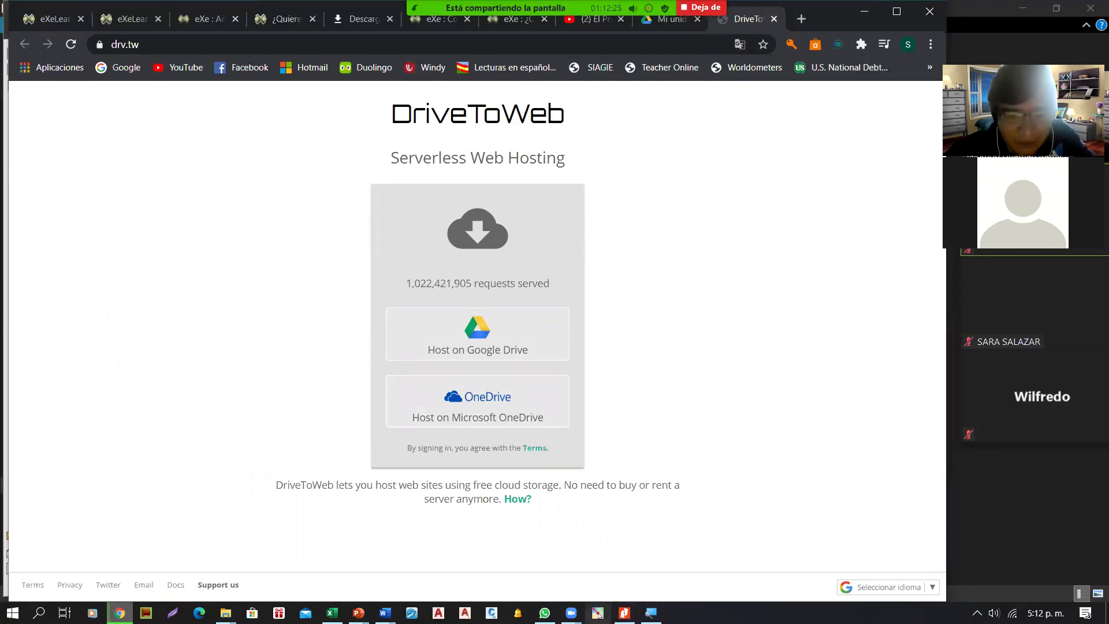
Read the PDF's Host de Google Drive page, and in DriveToWeb choose Google Drive hosting with the listed Google account.
{"action": "key", "text": "alt+Tab"}
{"action": "scroll", "coordinate": [415, 355], "scroll_direction": "down", "scroll_amount": 2}
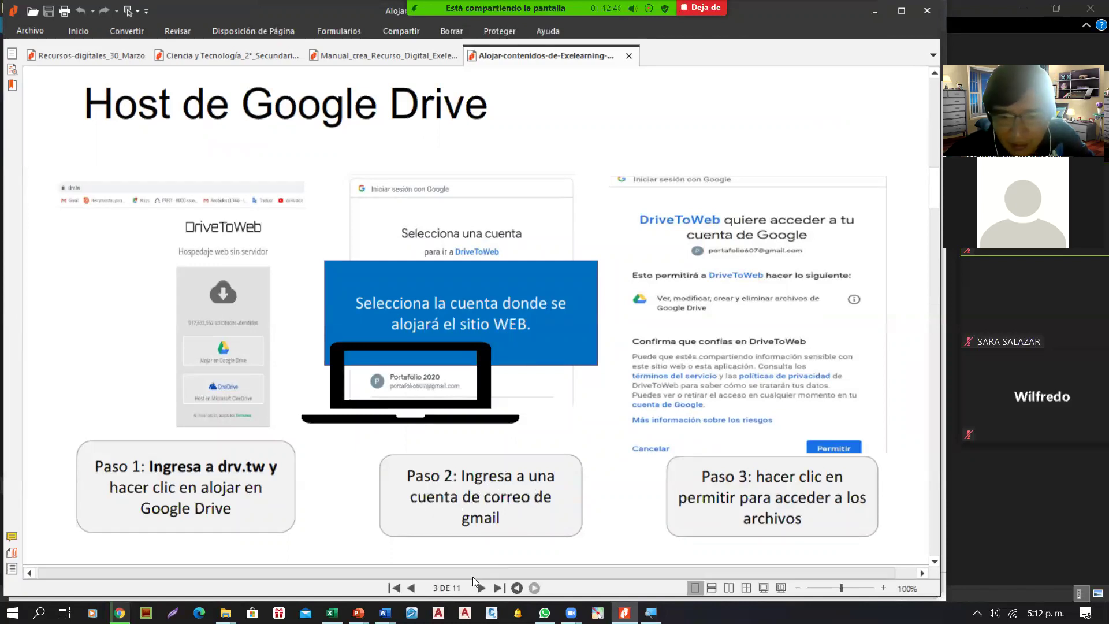
{"action": "left_click", "coordinate": [120, 613]}
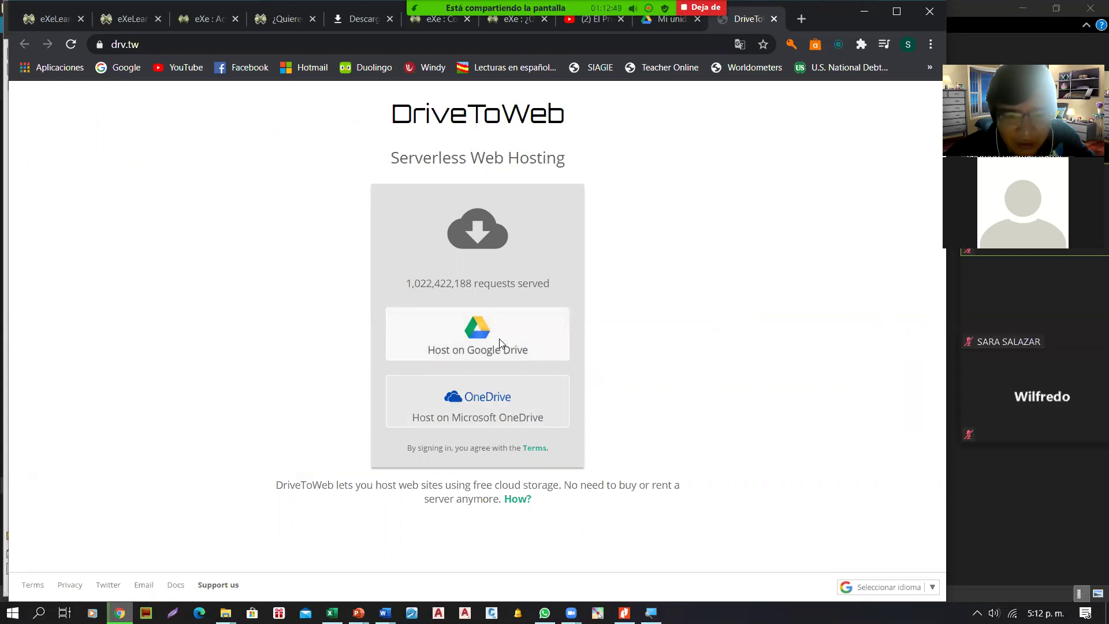
{"action": "left_click", "coordinate": [499, 342]}
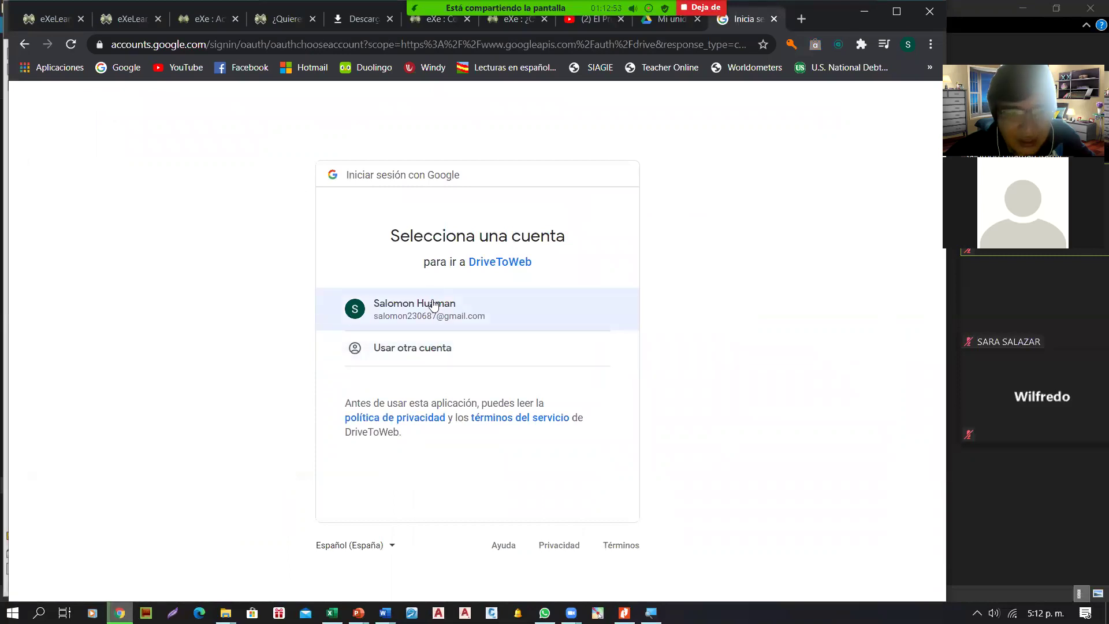
{"action": "left_click", "coordinate": [424, 317]}
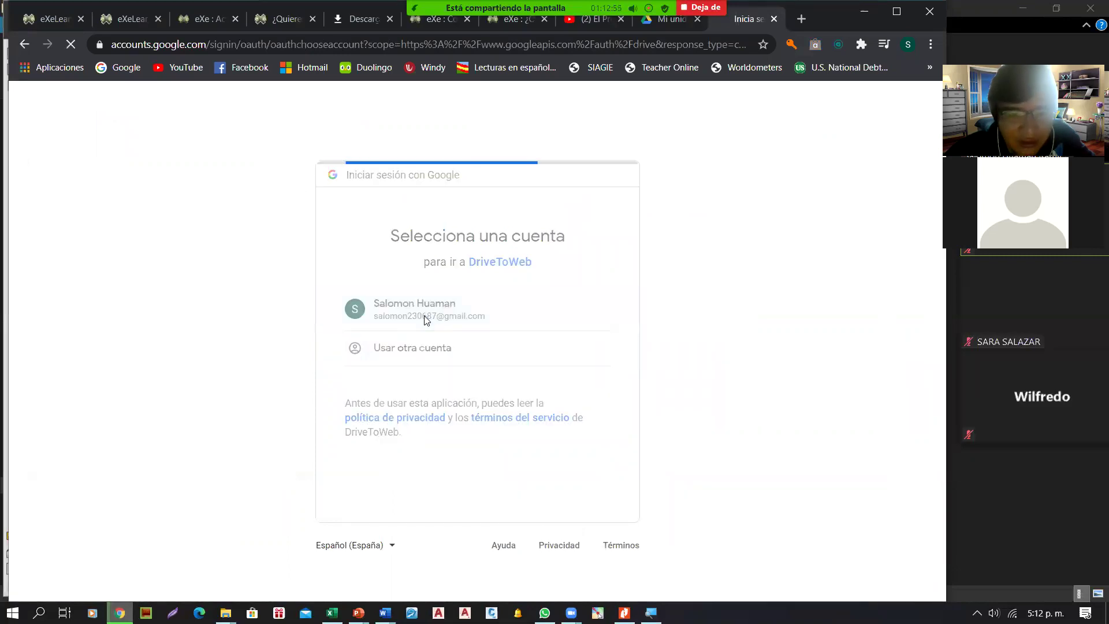